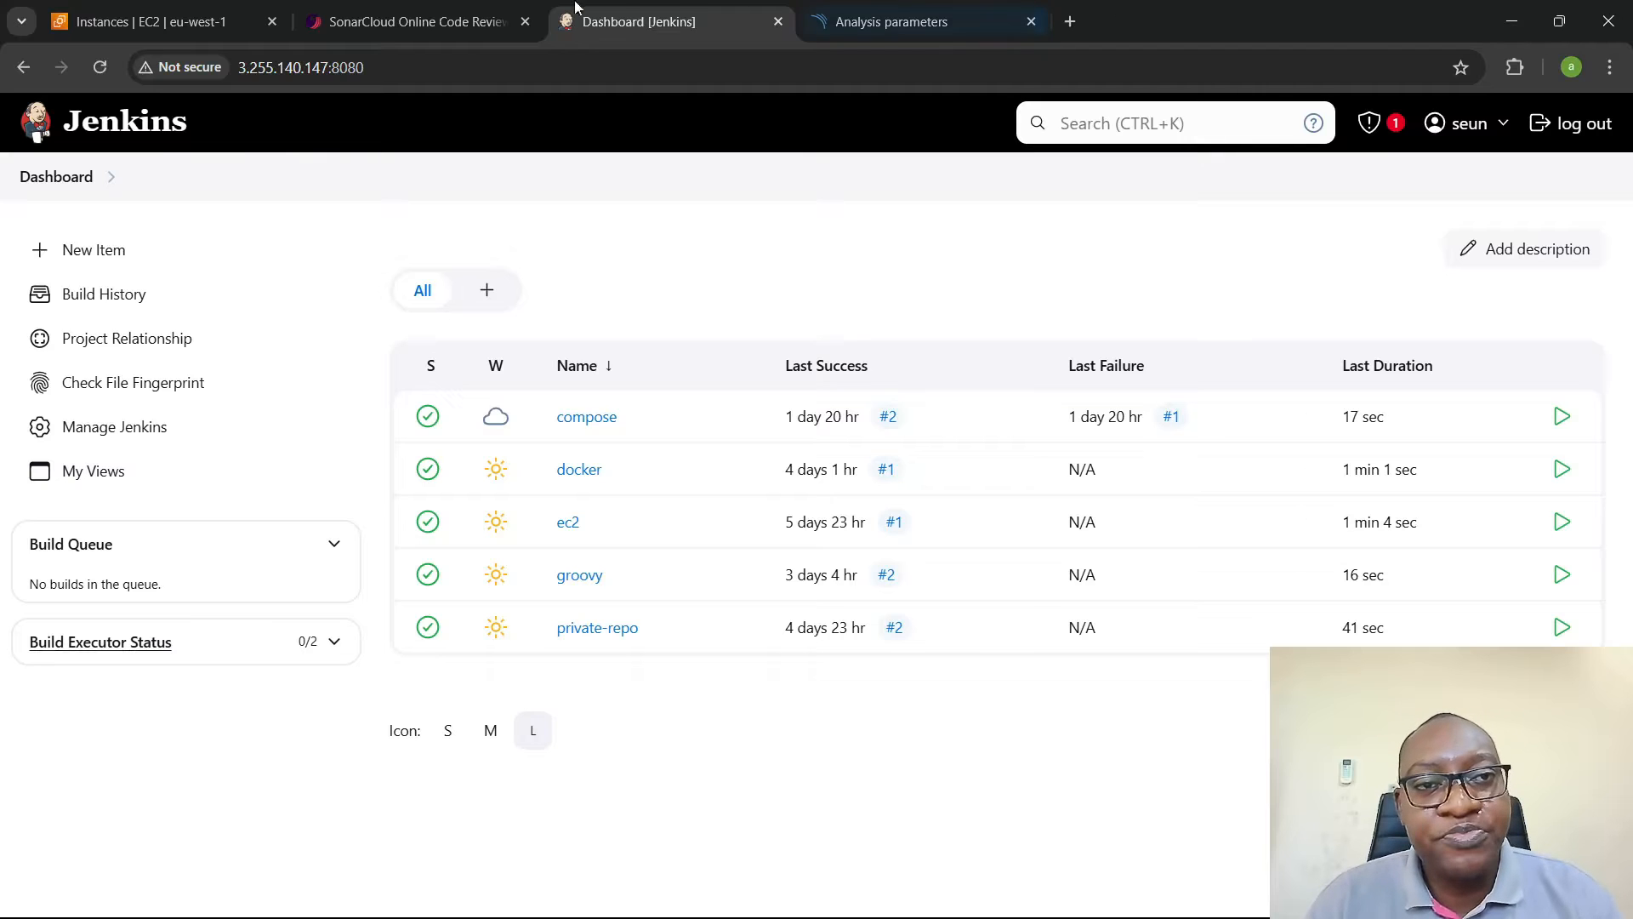
# - Bring up the already open SonarCloud product page alongside the Jenkins dashboard
pyautogui.click(444, 8)
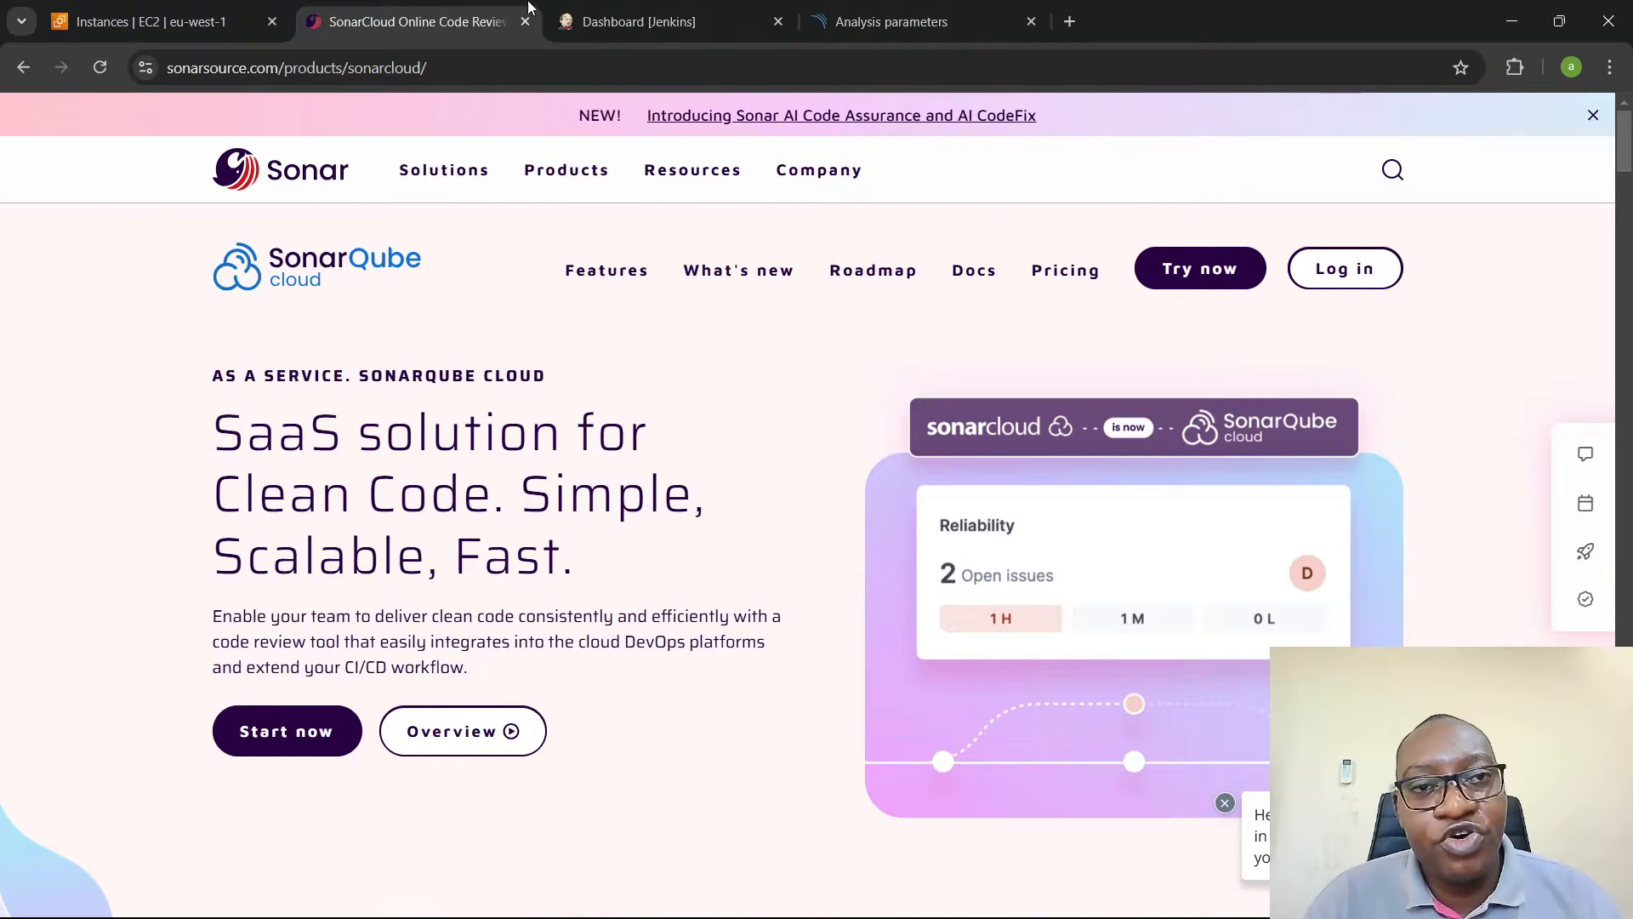
pyautogui.click(619, 19)
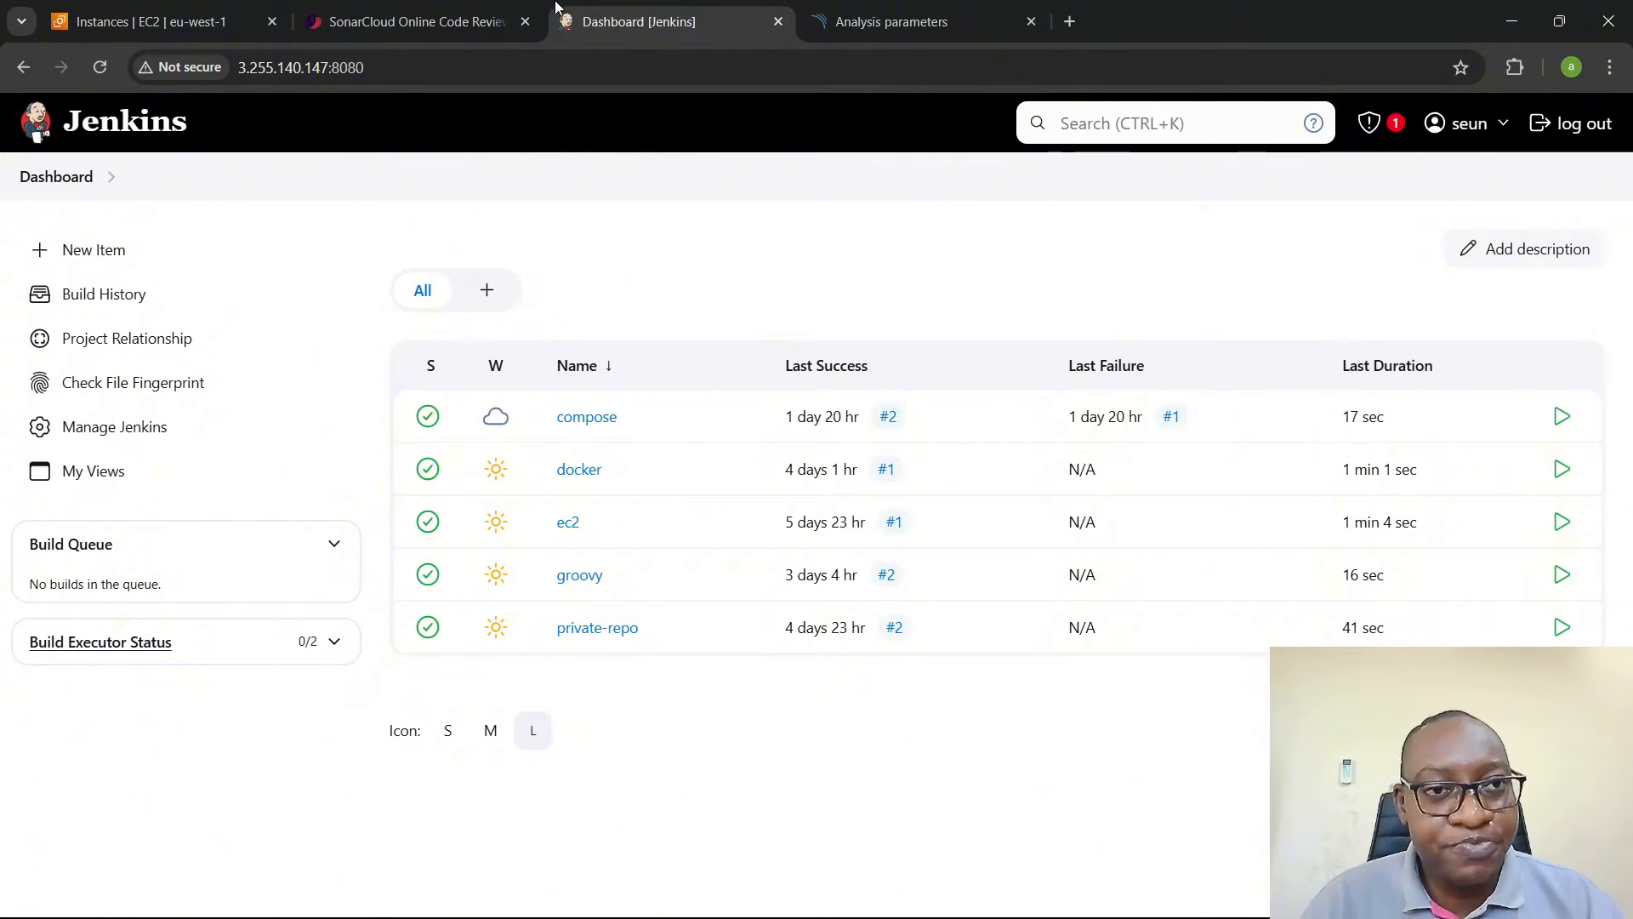
pyautogui.click(399, 21)
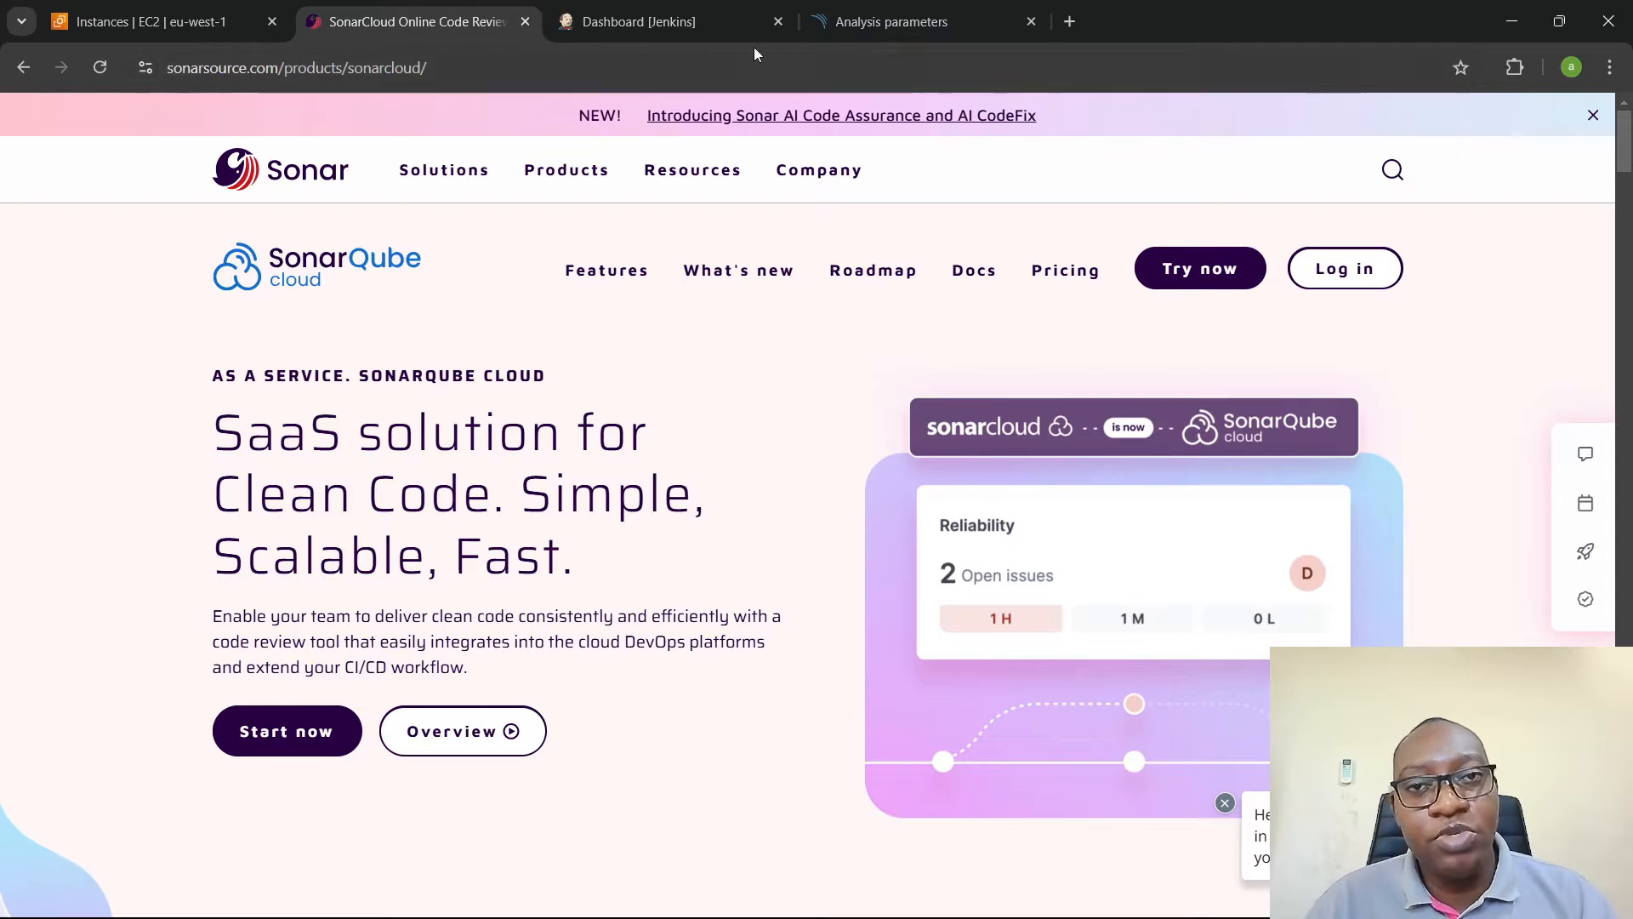
# - Open sonarcloud.io in an additional browser tab and close that tab again
pyautogui.click(1069, 22)
pyautogui.write('sona')
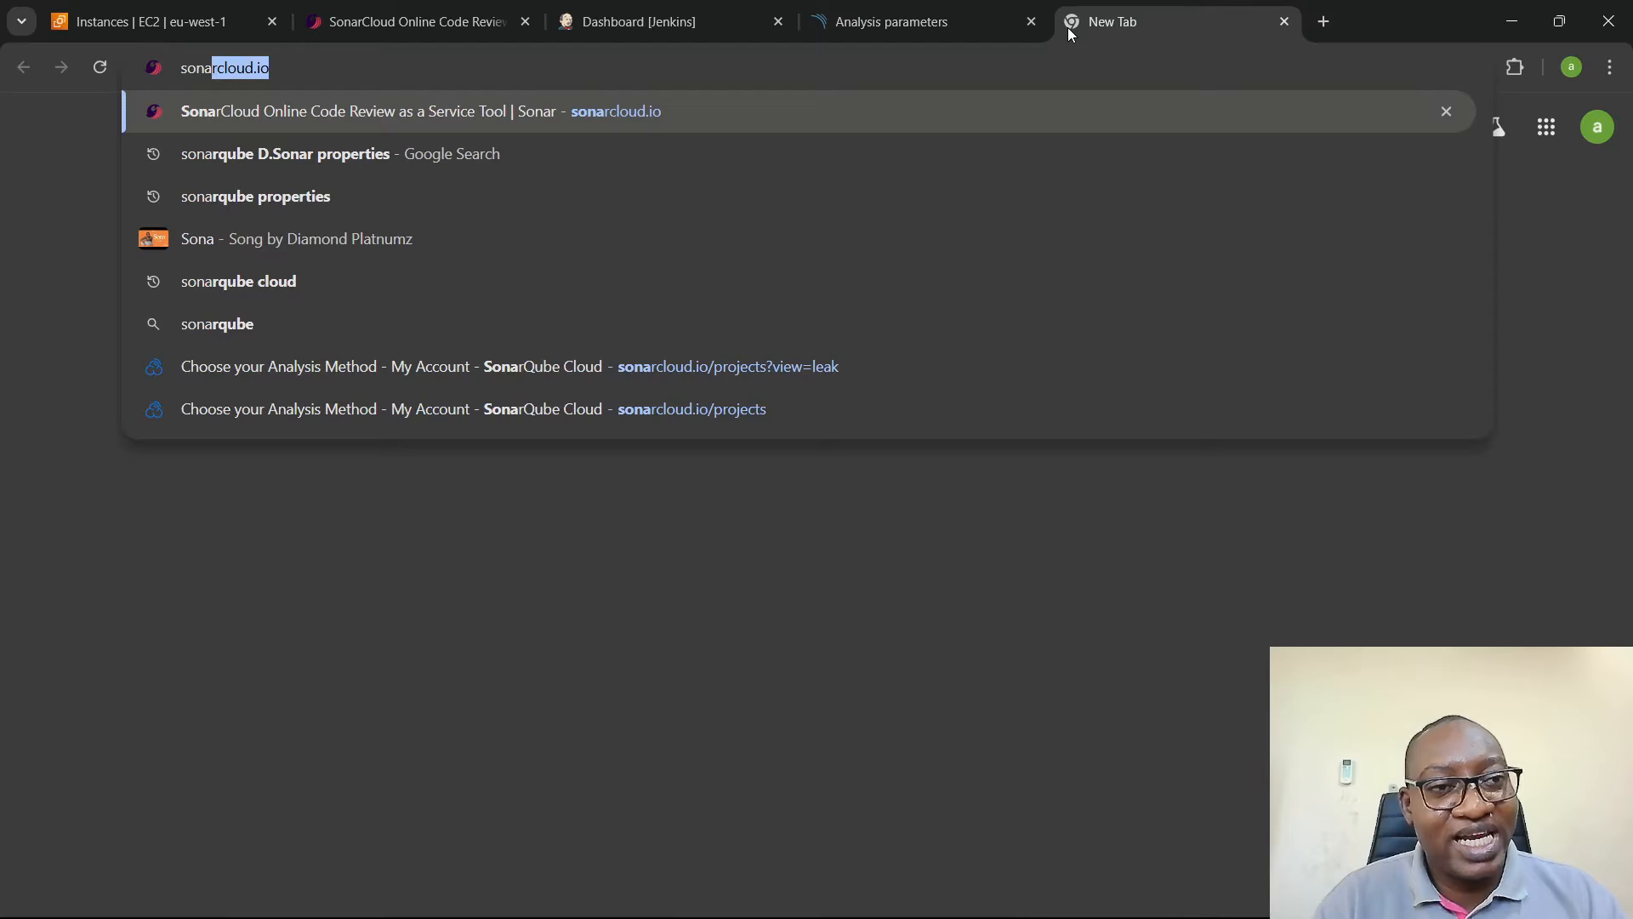
pyautogui.press('Return')
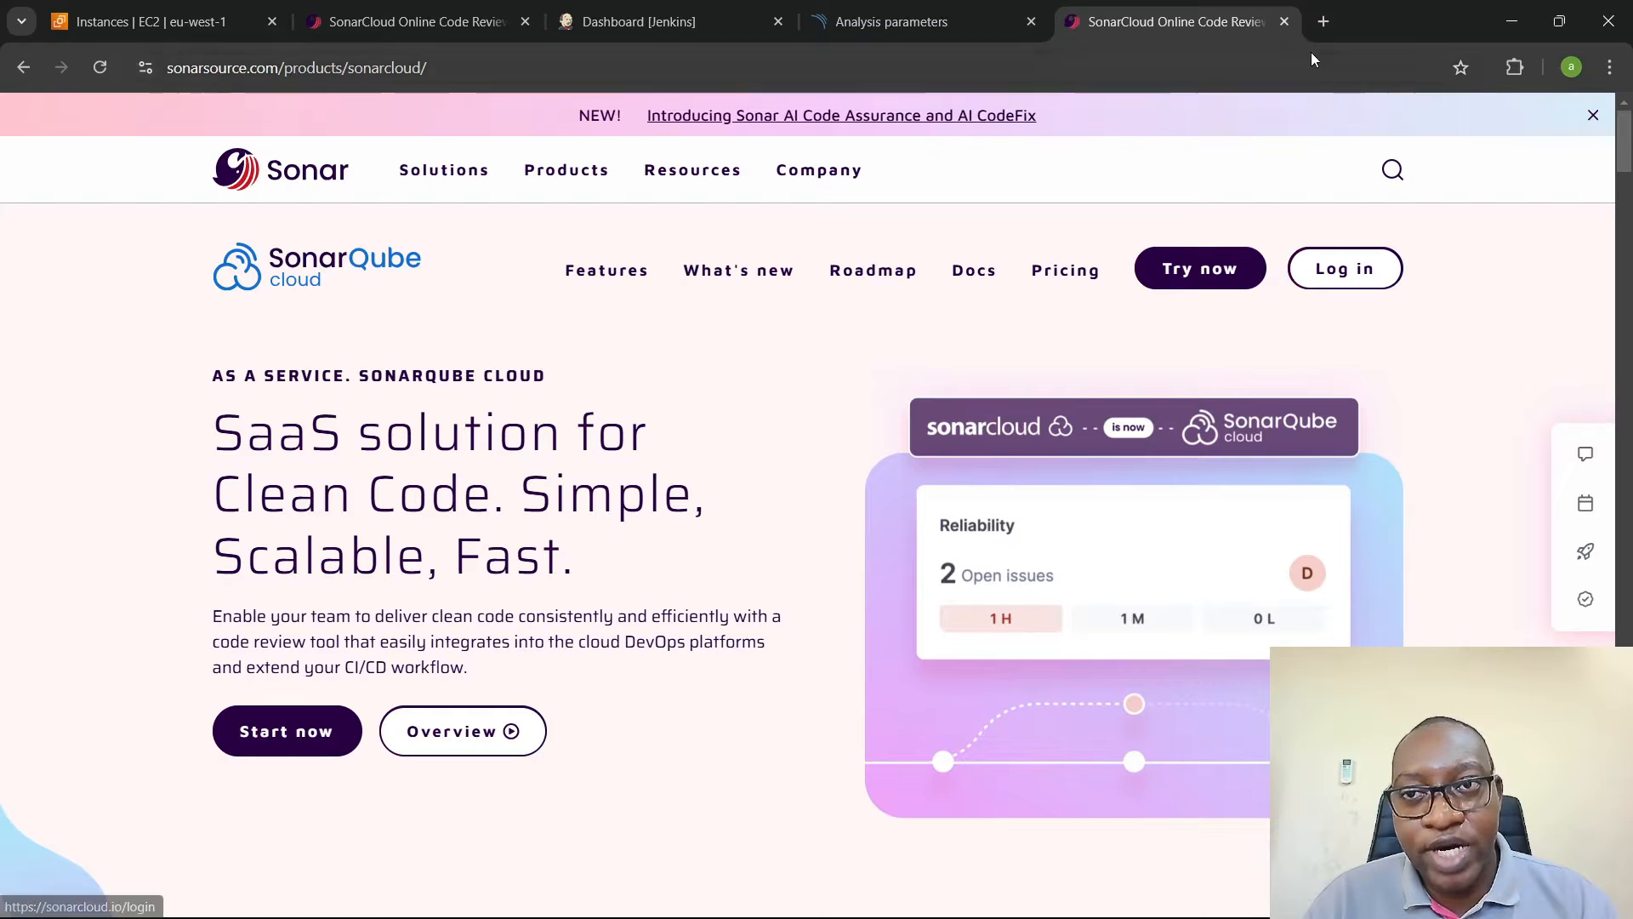
pyautogui.click(1284, 22)
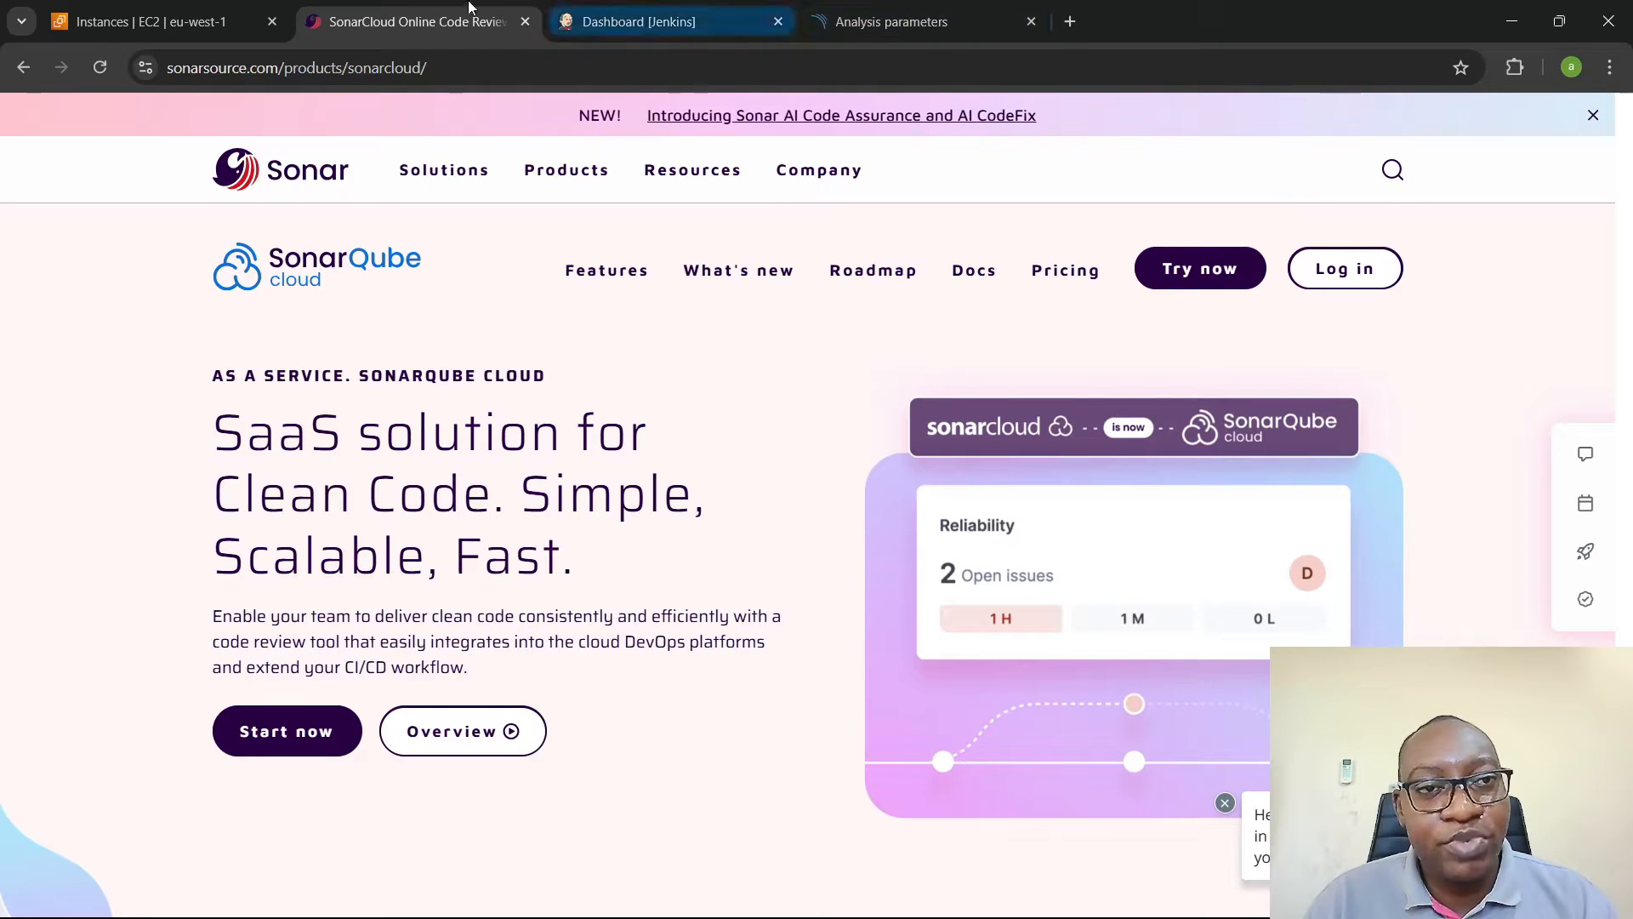
# - Go to the SonarQube Cloud login page and view the free sign-up options offered for new accounts
pyautogui.click(1357, 279)
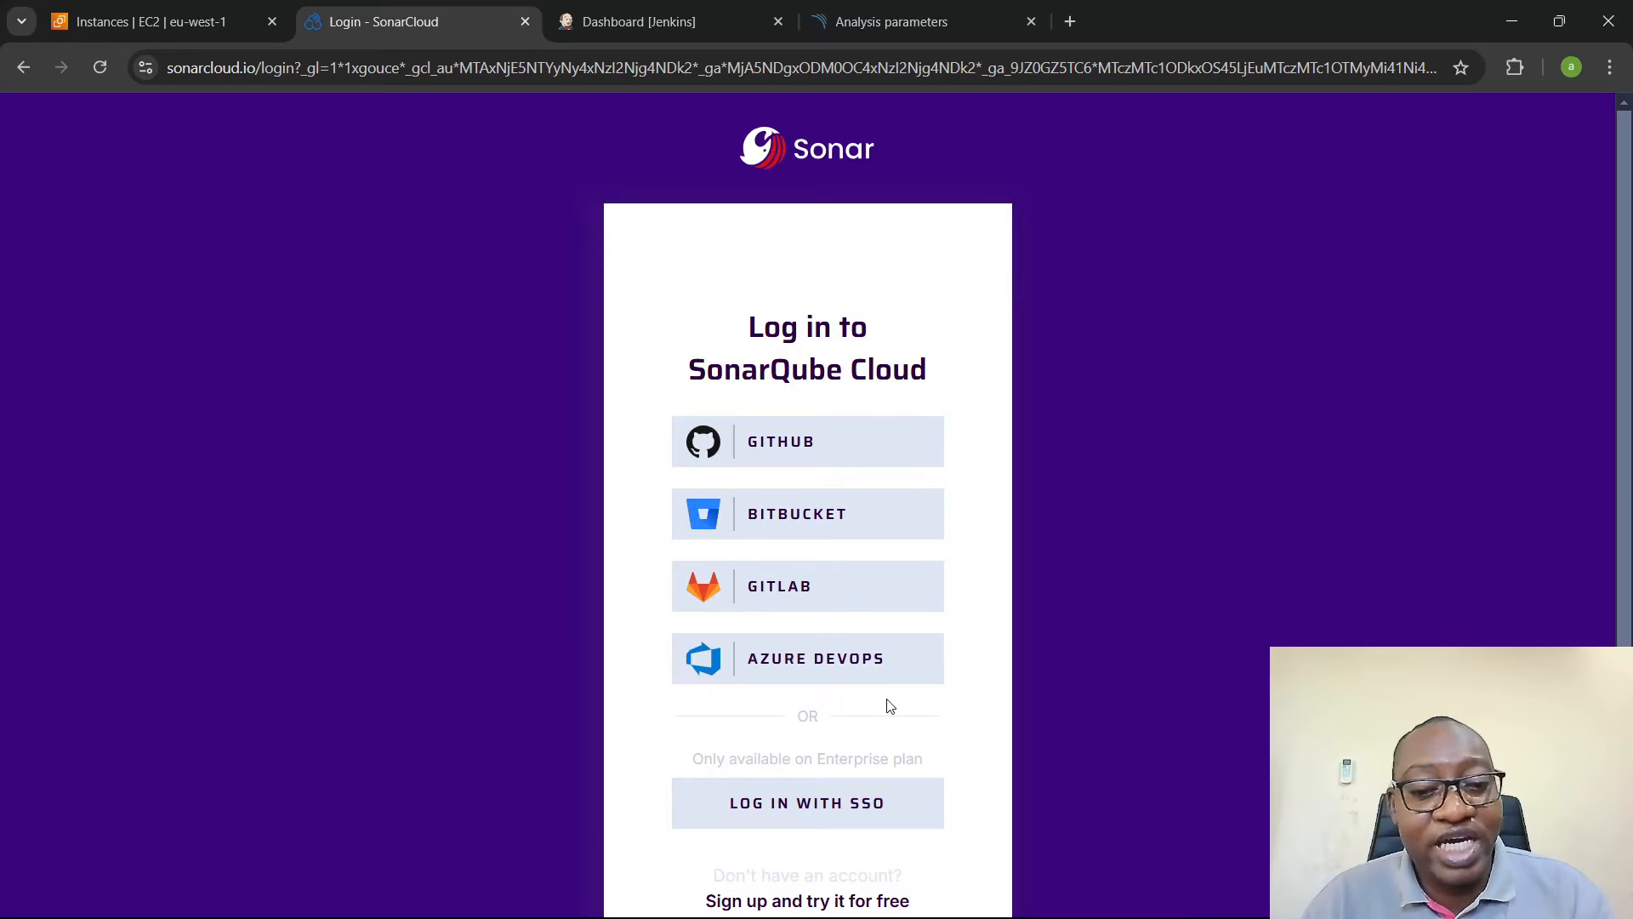
pyautogui.scroll(-1, 887, 704)
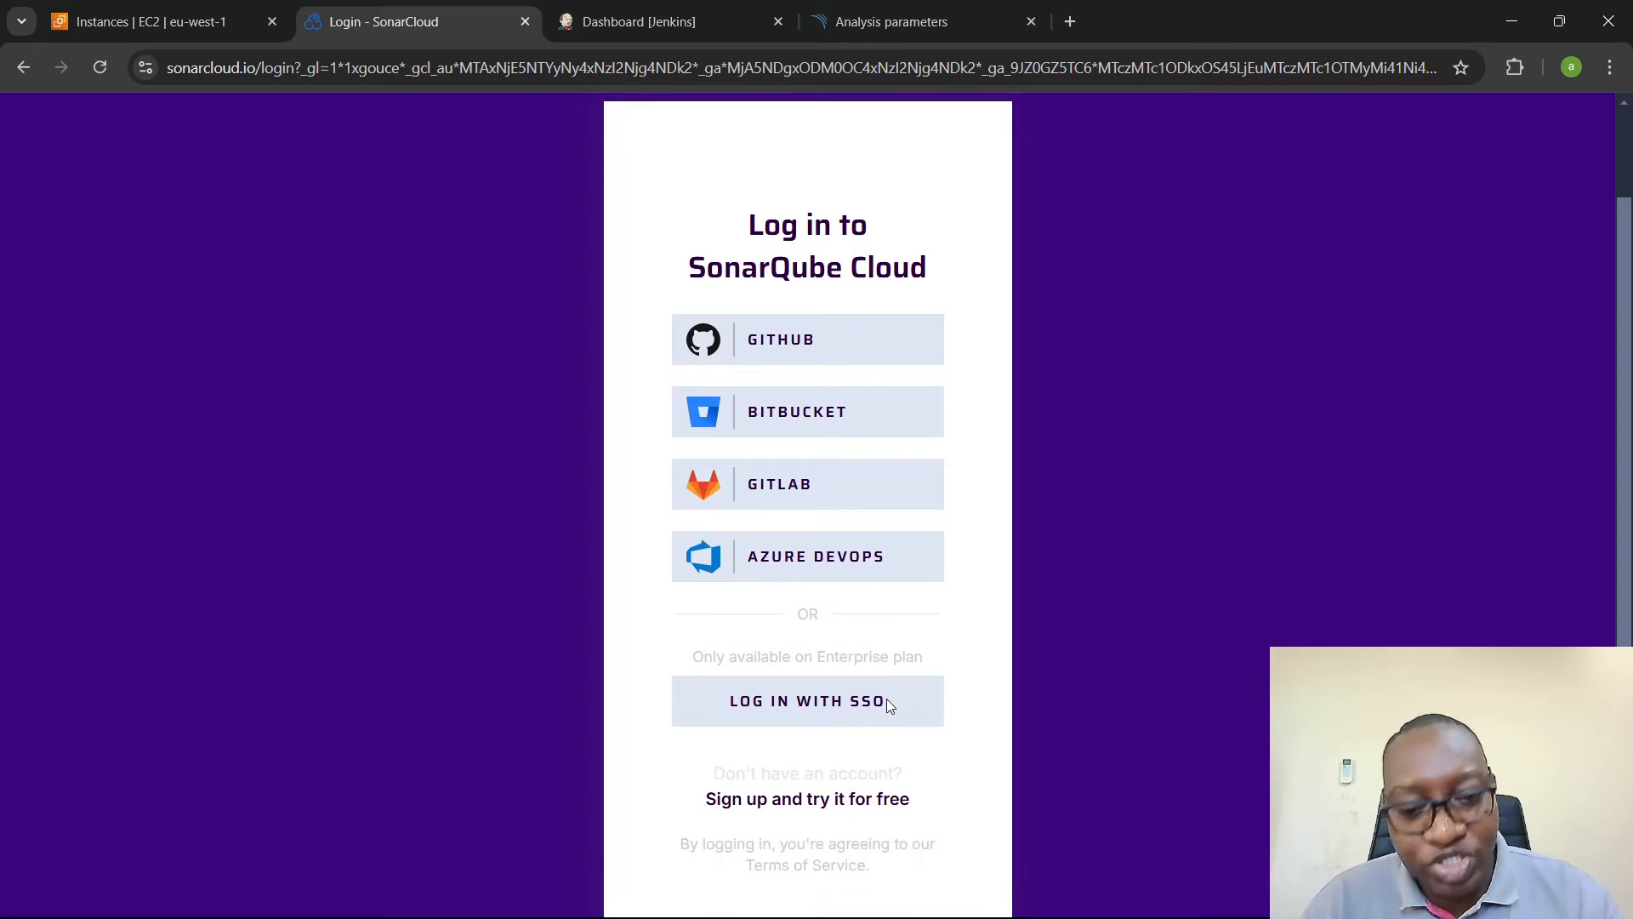
pyautogui.click(770, 799)
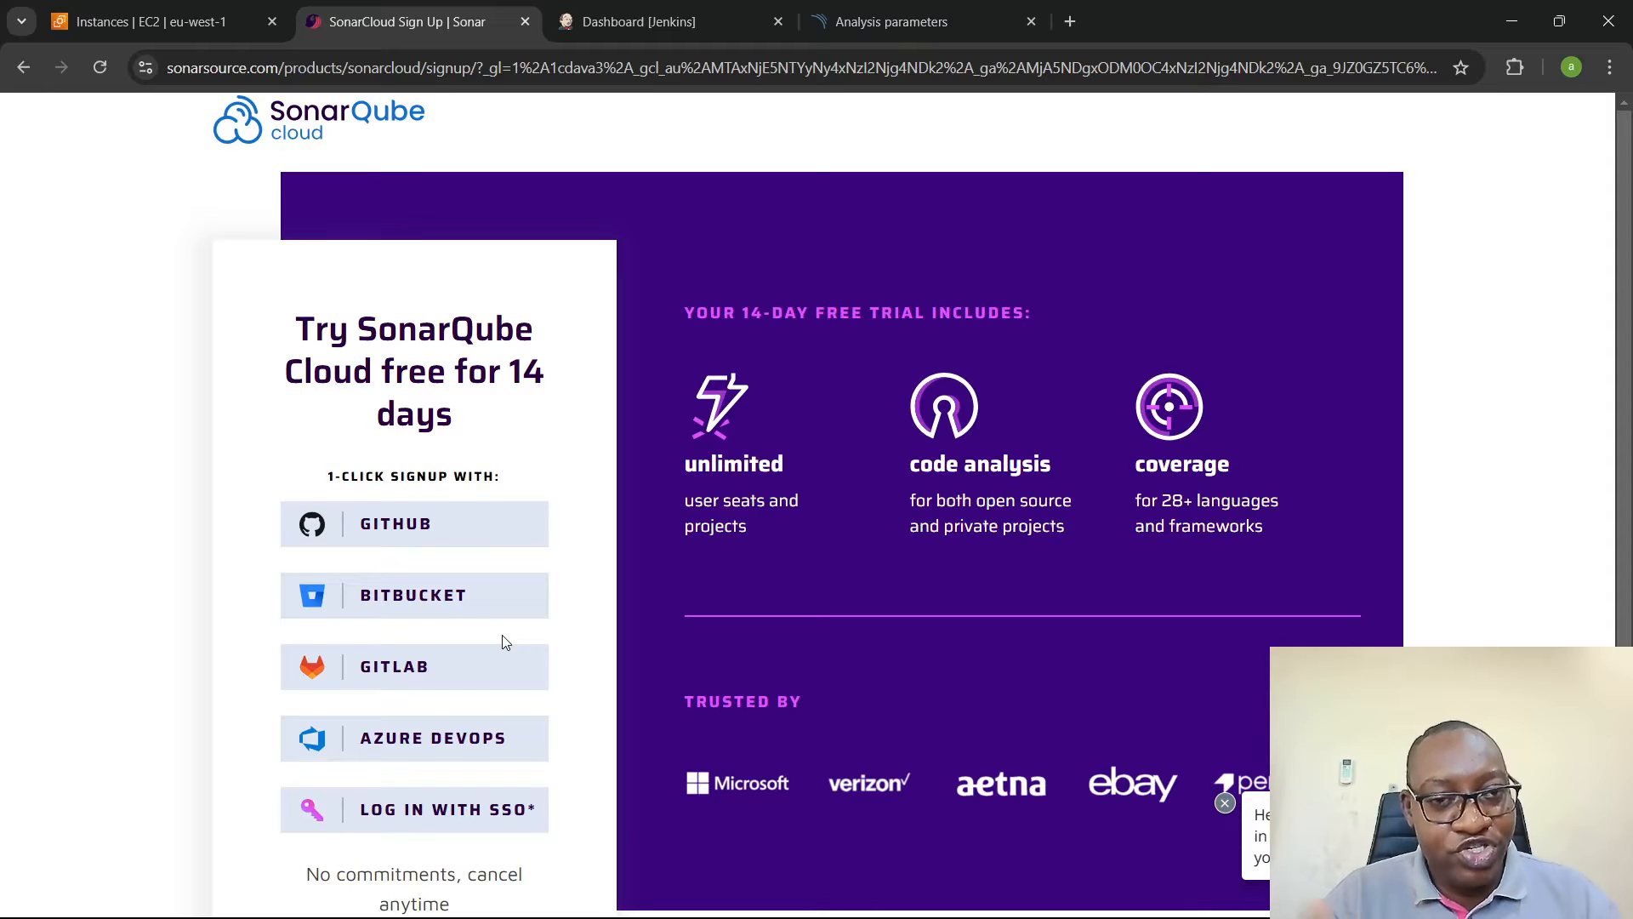
# - Switch to the Jenkins-phpwebapp project in Visual Studio Code and copy the entire contents of userdata/sonar.sh
pyautogui.hotkey('alt', 'Tab')
pyautogui.hotkey('alt', 'Tab')
pyautogui.hotkey('alt', 'Tab')
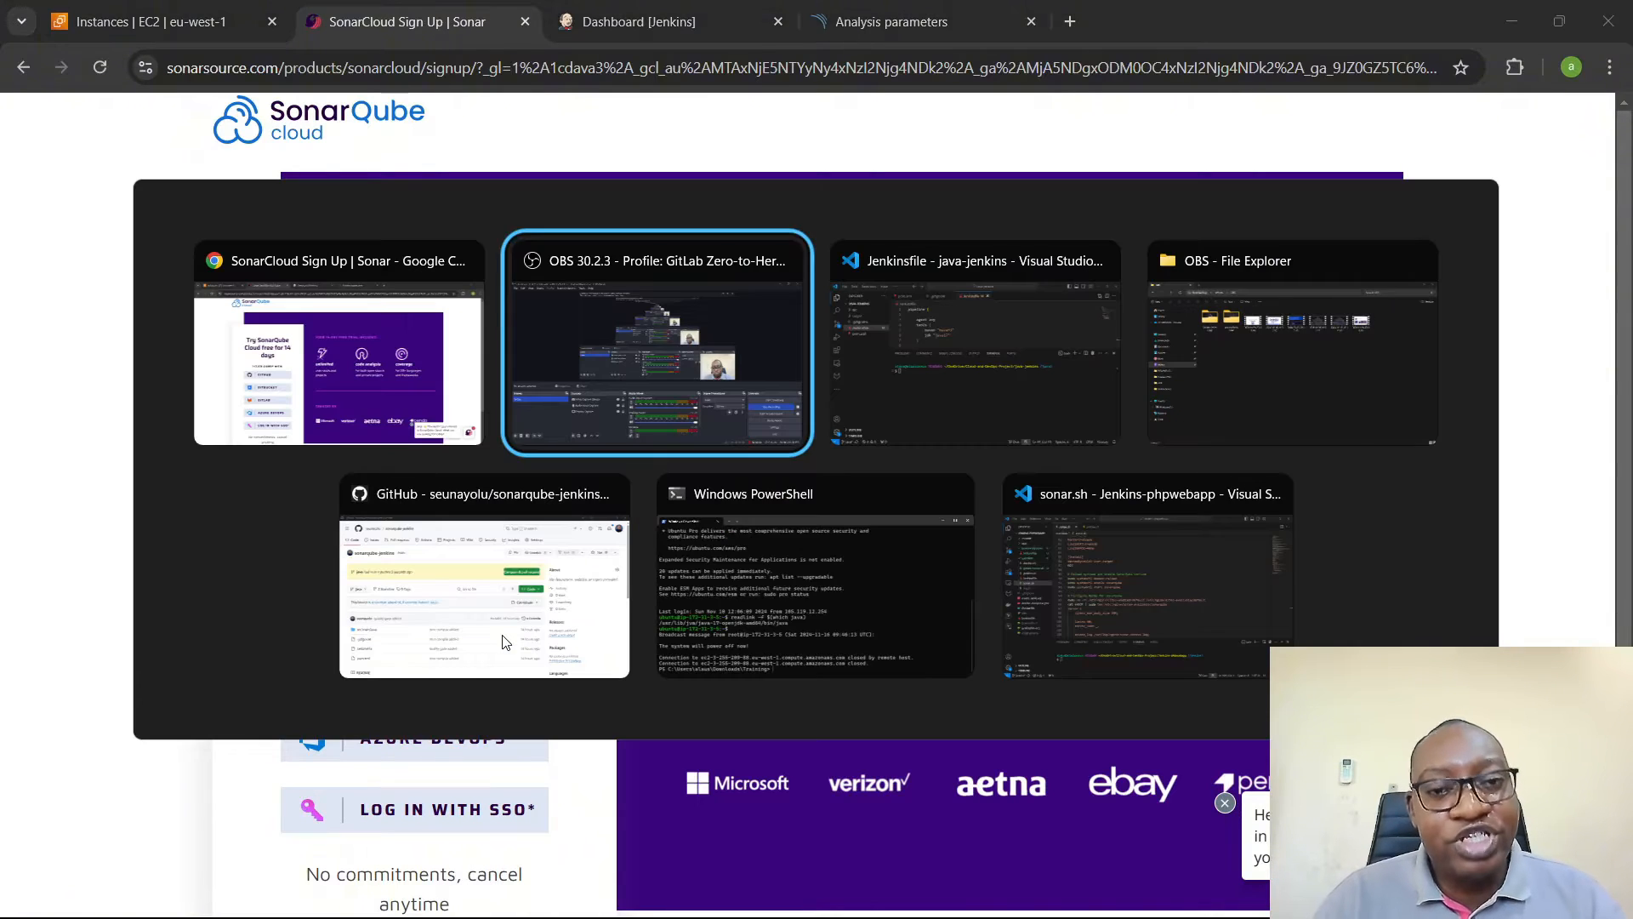
pyautogui.click(1095, 610)
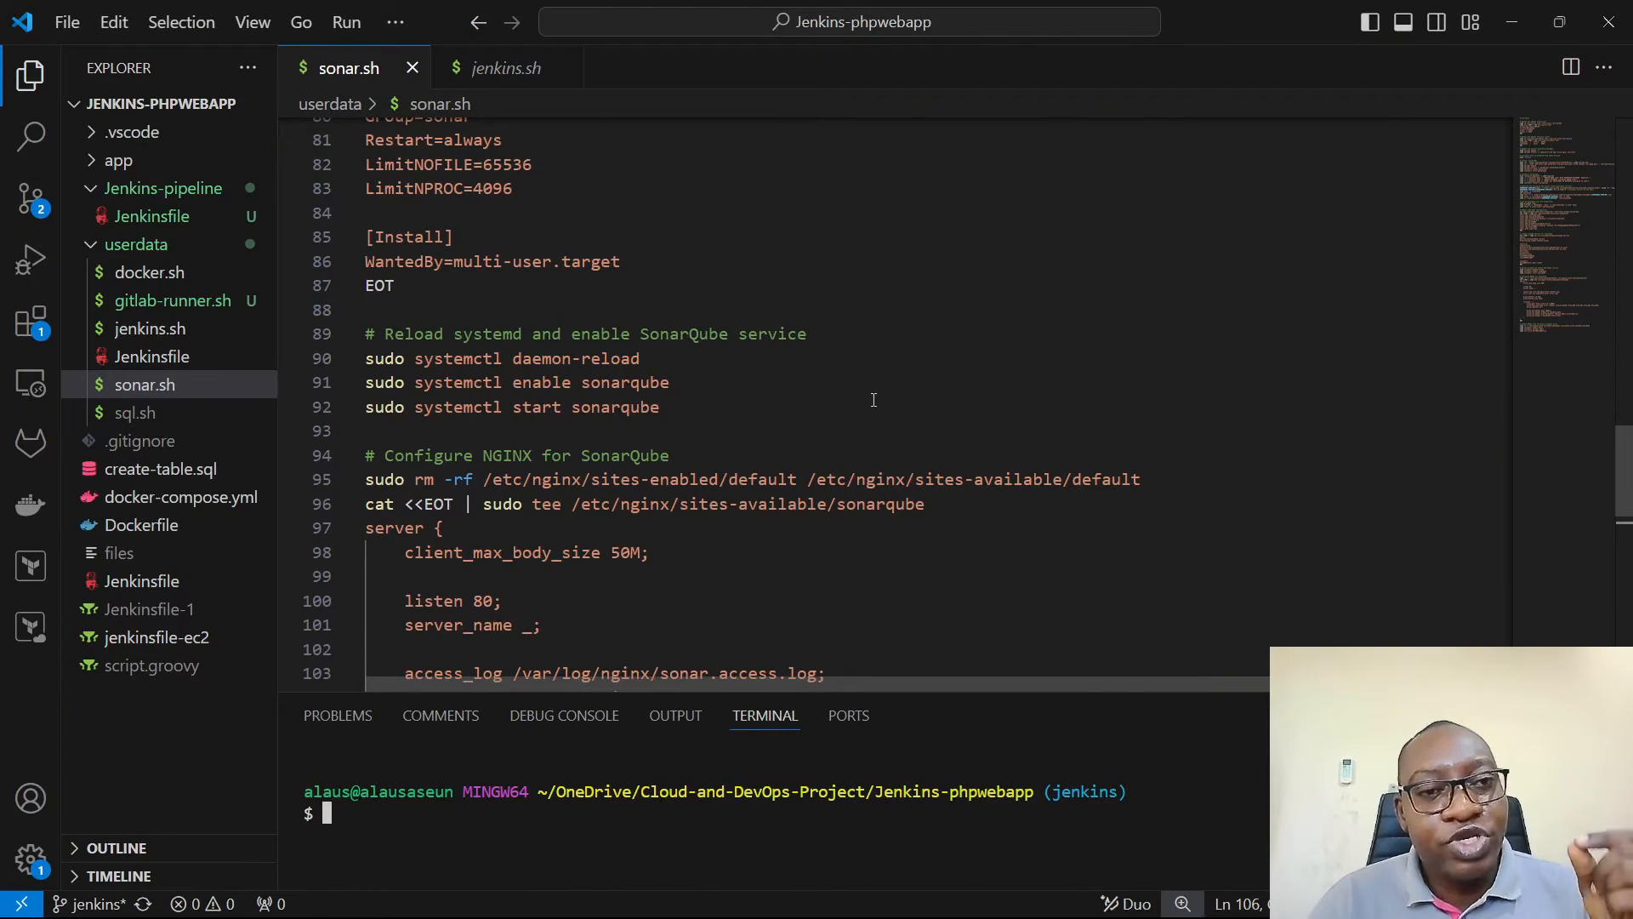
pyautogui.scroll(20, 874, 399)
pyautogui.scroll(2, 874, 400)
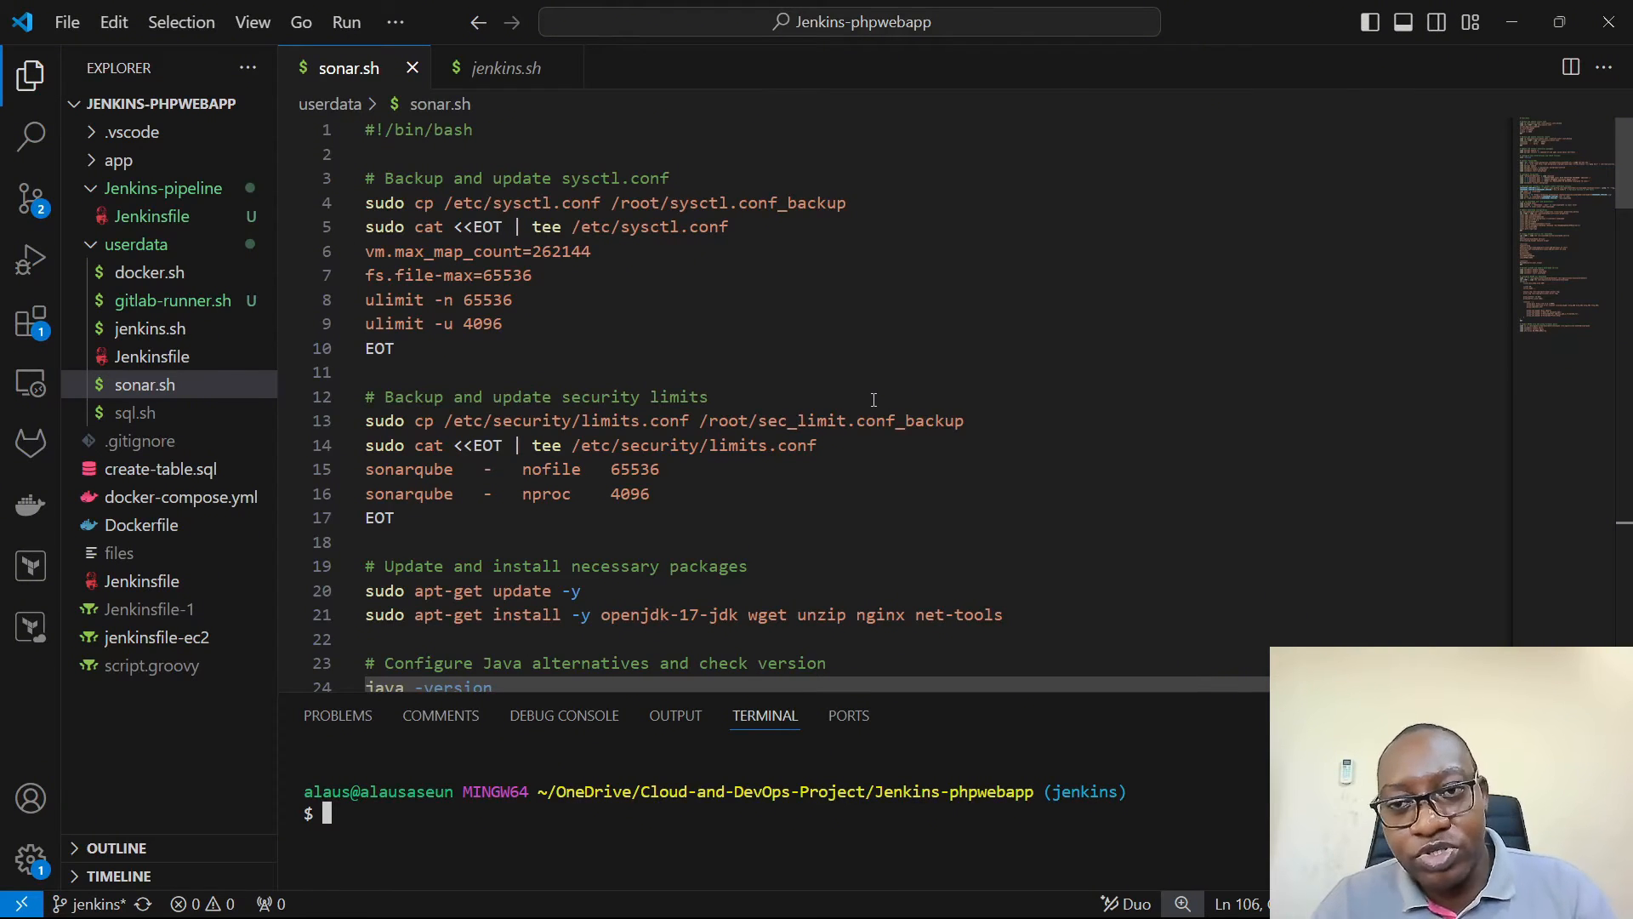
pyautogui.click(873, 400)
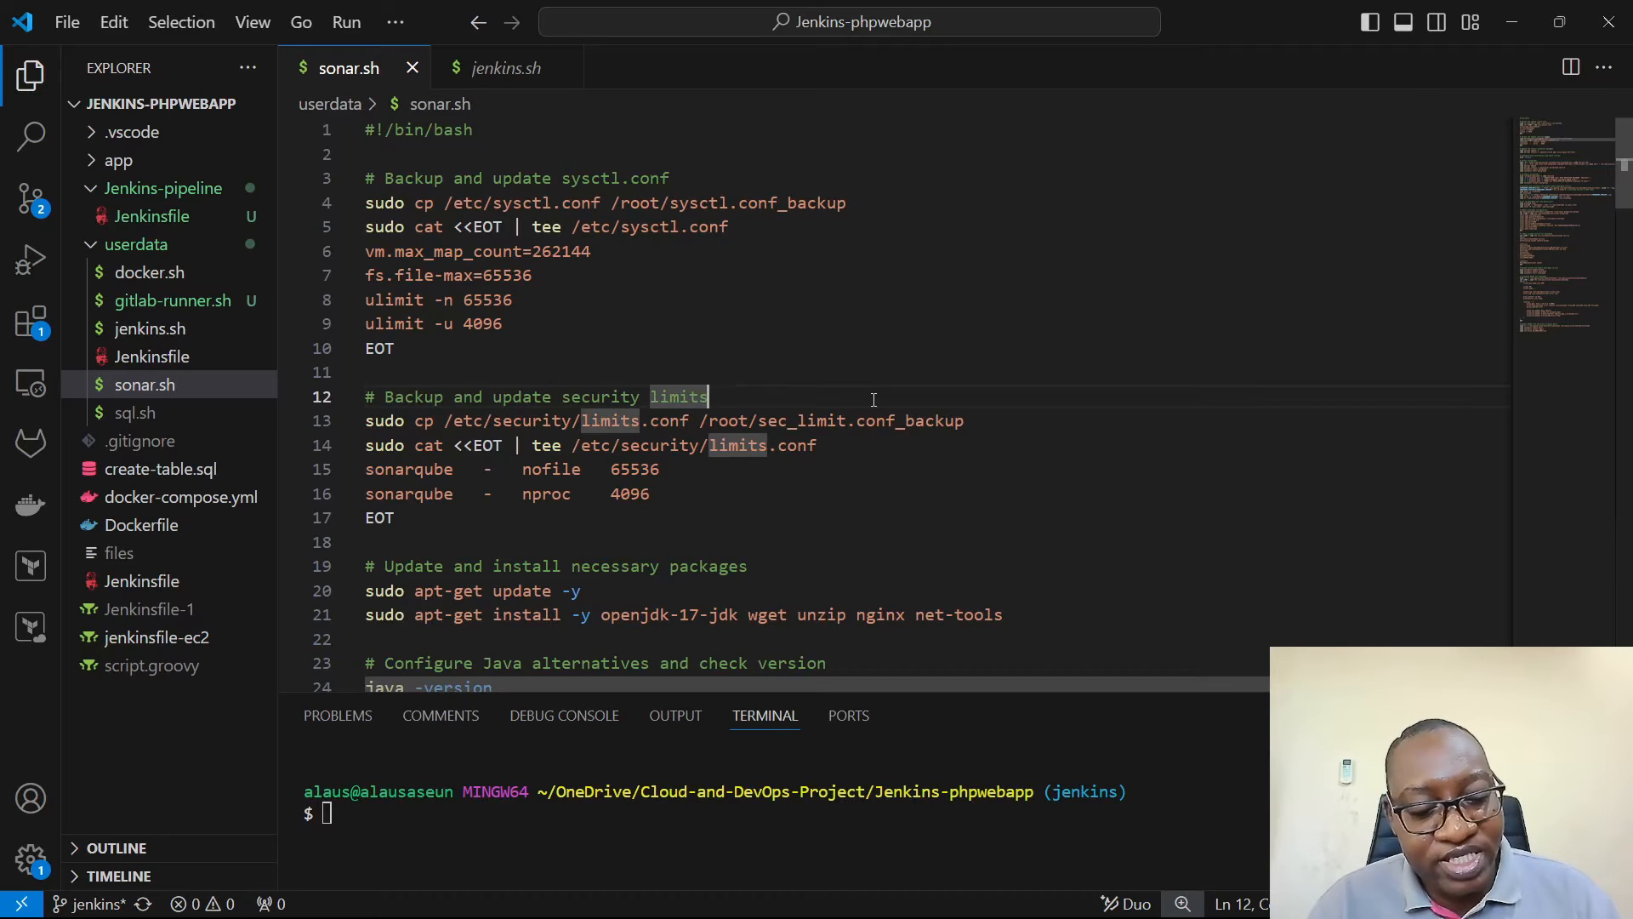
pyautogui.hotkey('ctrl', 'a')
# - Create sonar.sh in the root of the java-jenkins project, paste the copied script into it and enlarge the editor area
pyautogui.hotkey('alt', 'Tab')
pyautogui.press('Tab')
pyautogui.press('Tab')
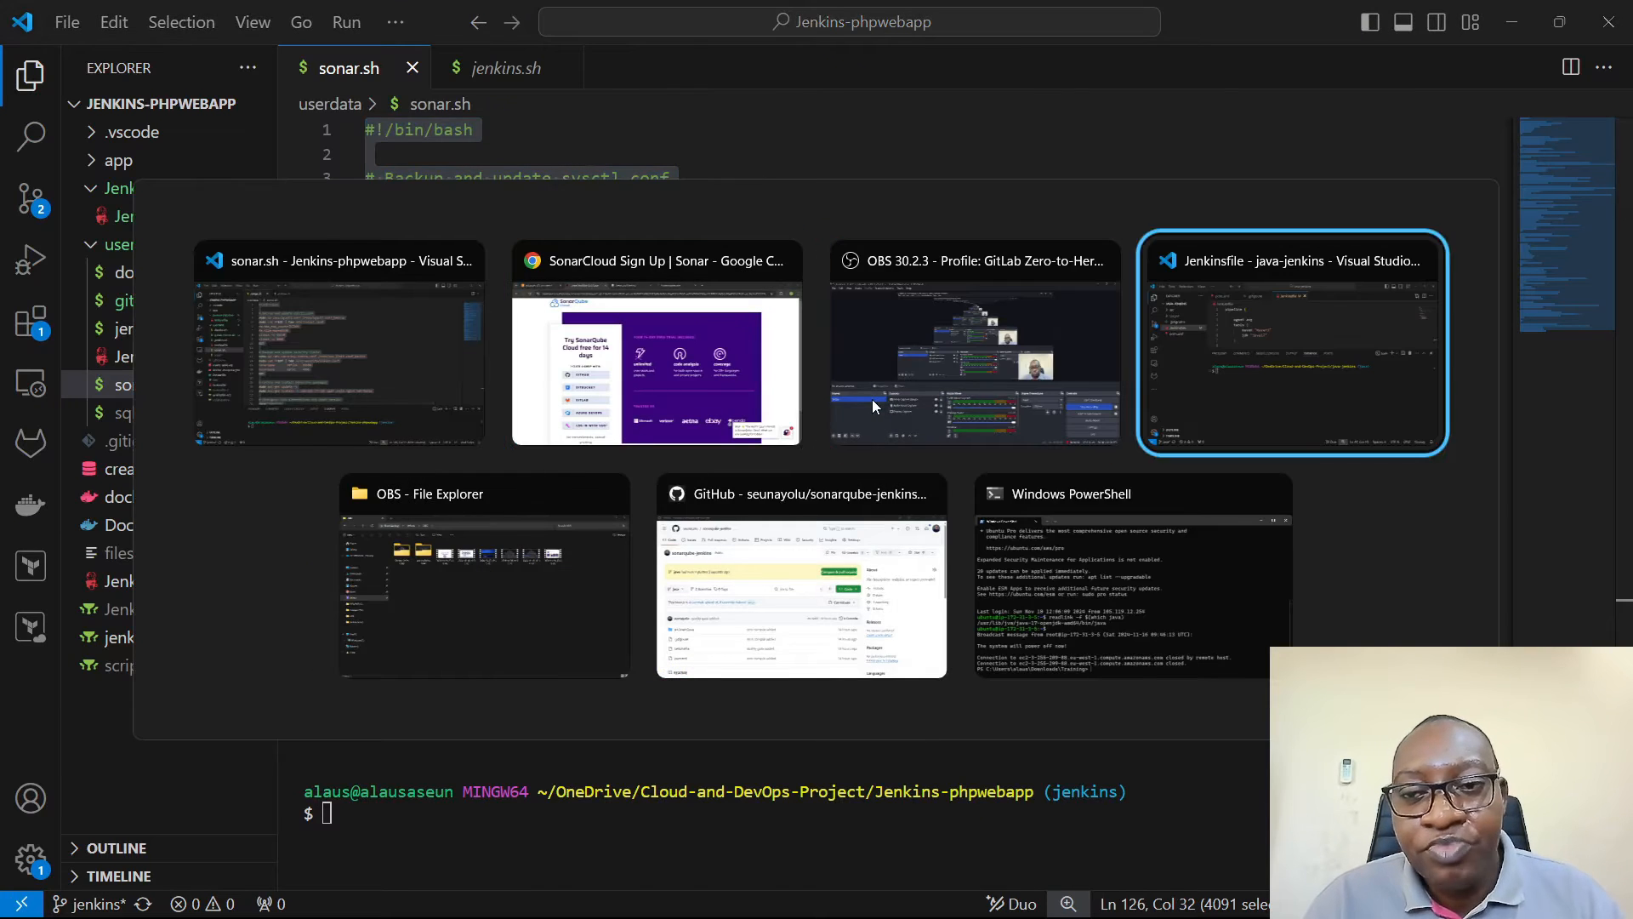
pyautogui.click(37, 385)
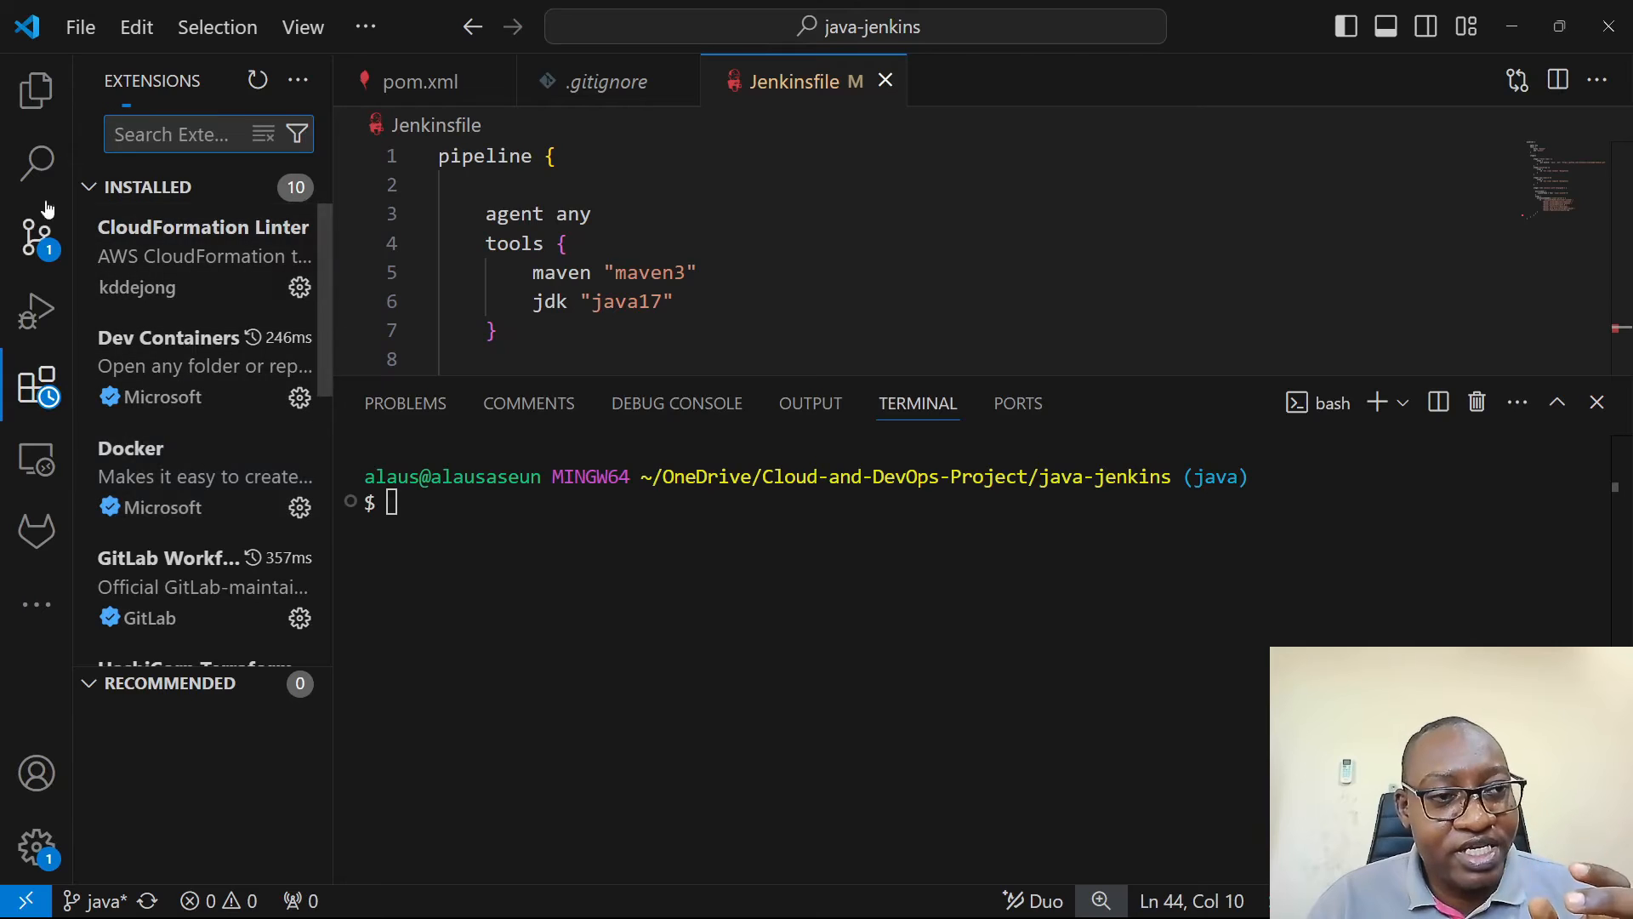
pyautogui.click(37, 89)
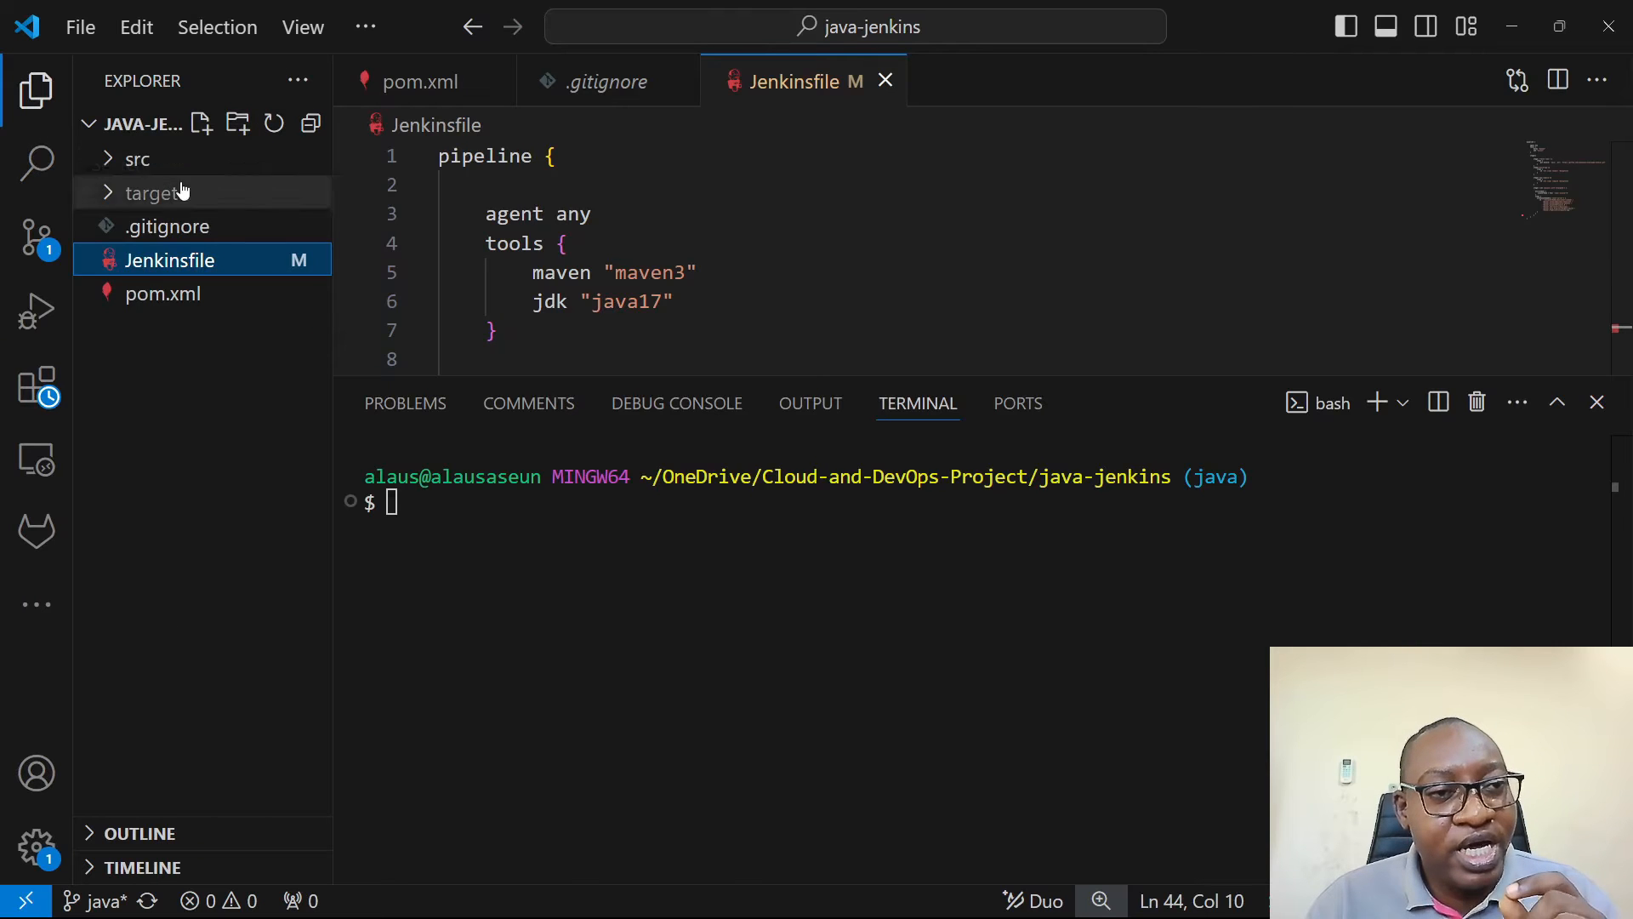
pyautogui.click(202, 124)
pyautogui.write('sonar.sh')
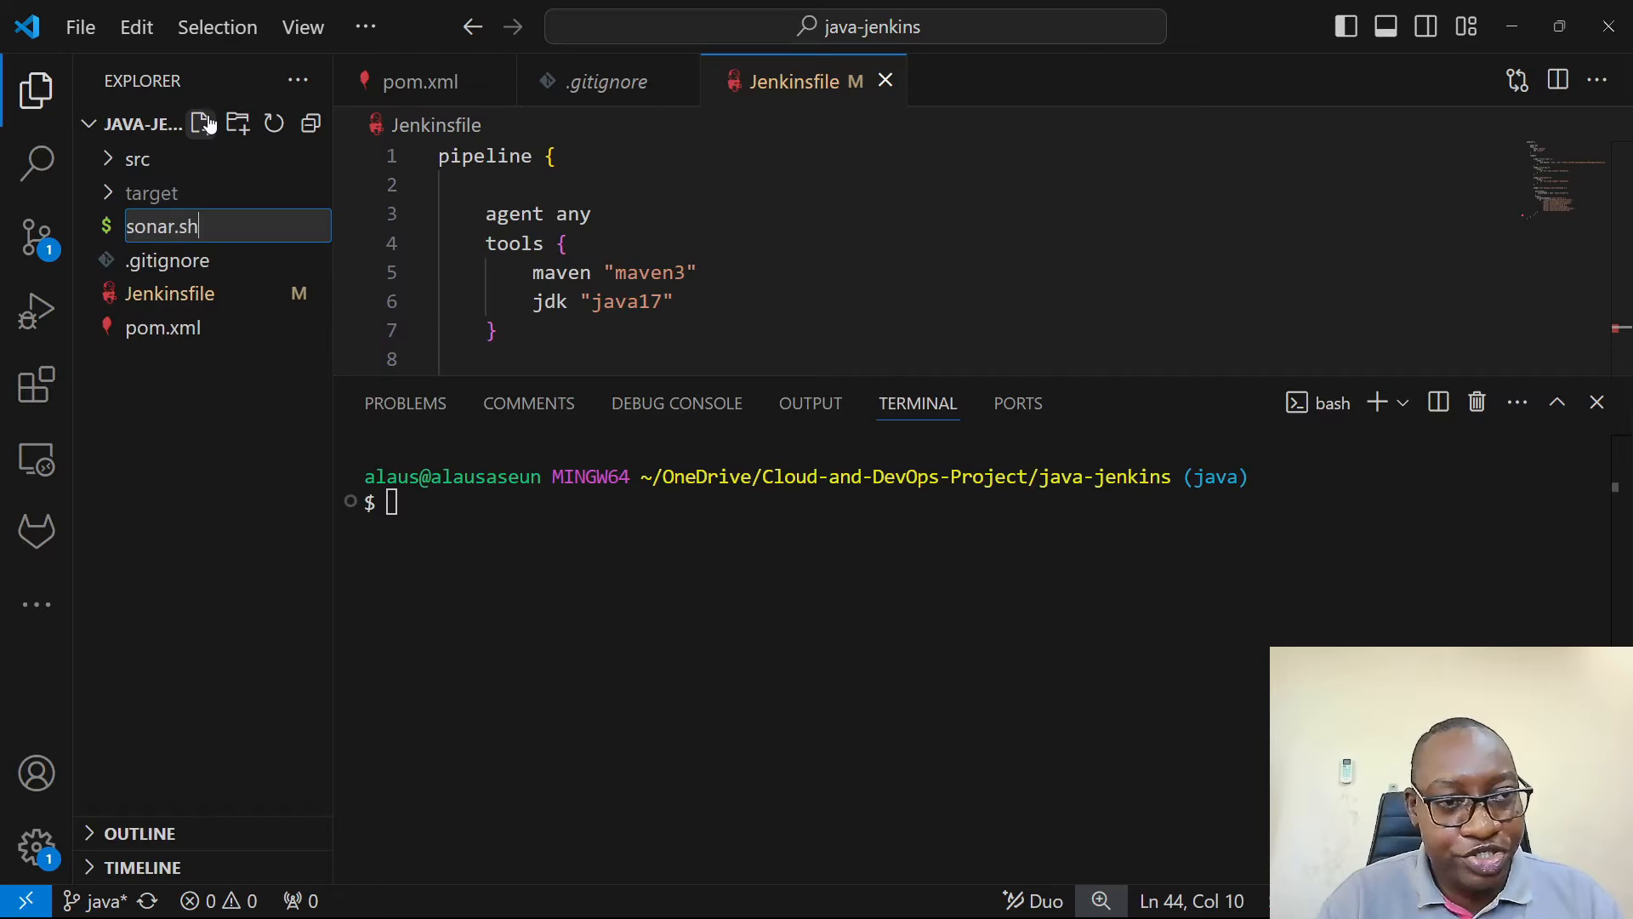
pyautogui.press('Return')
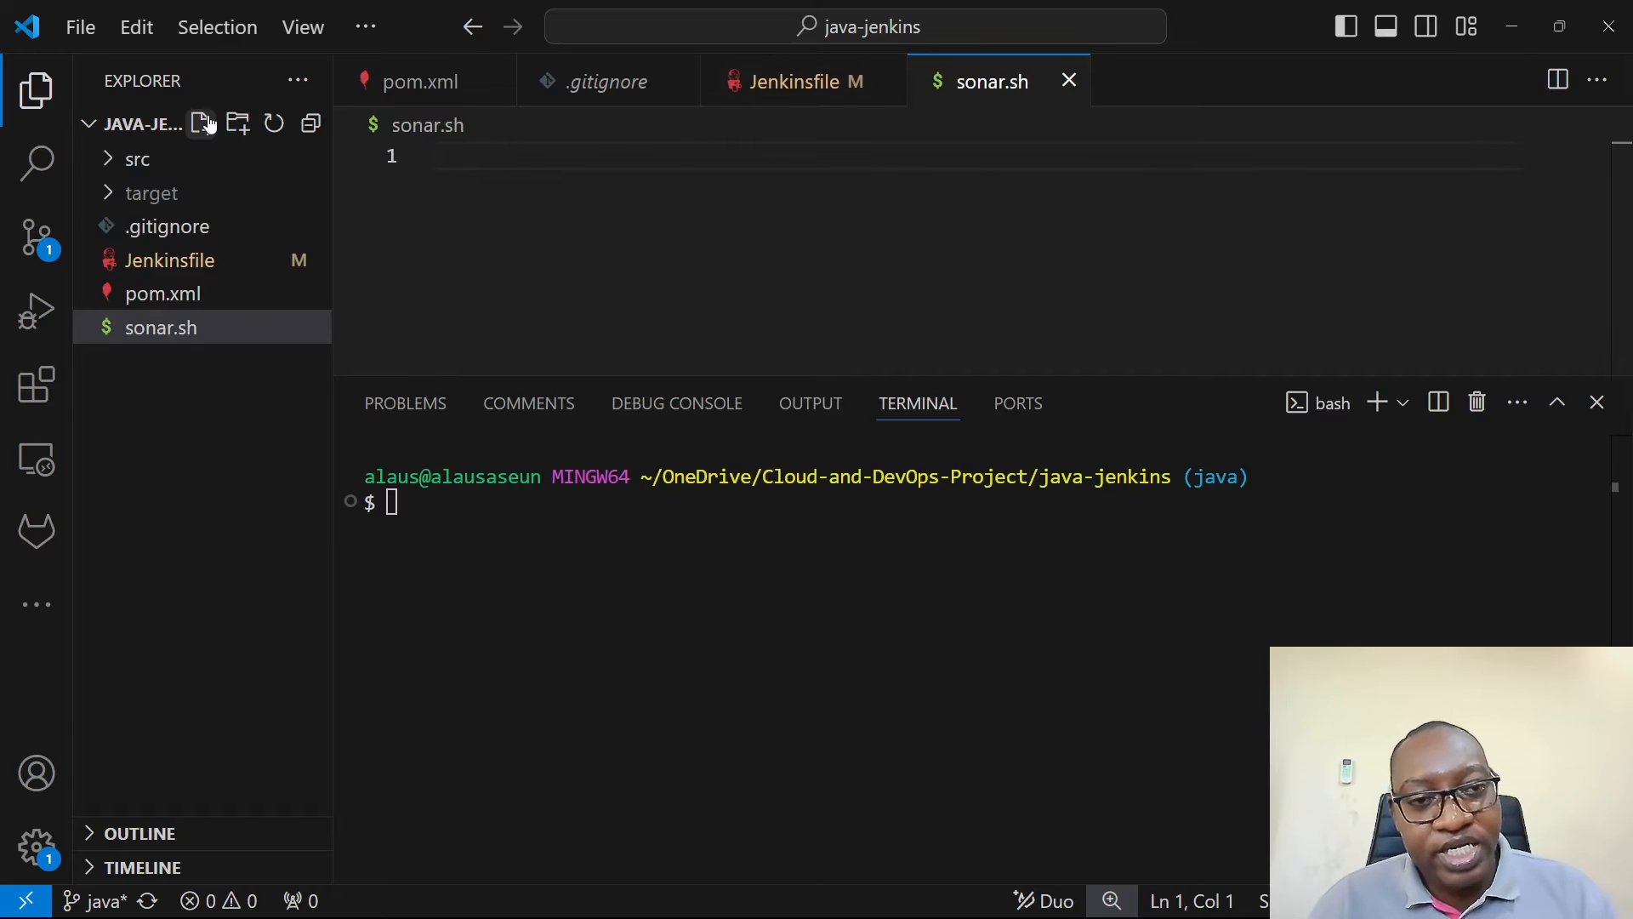
pyautogui.hotkey('ctrl', 'v')
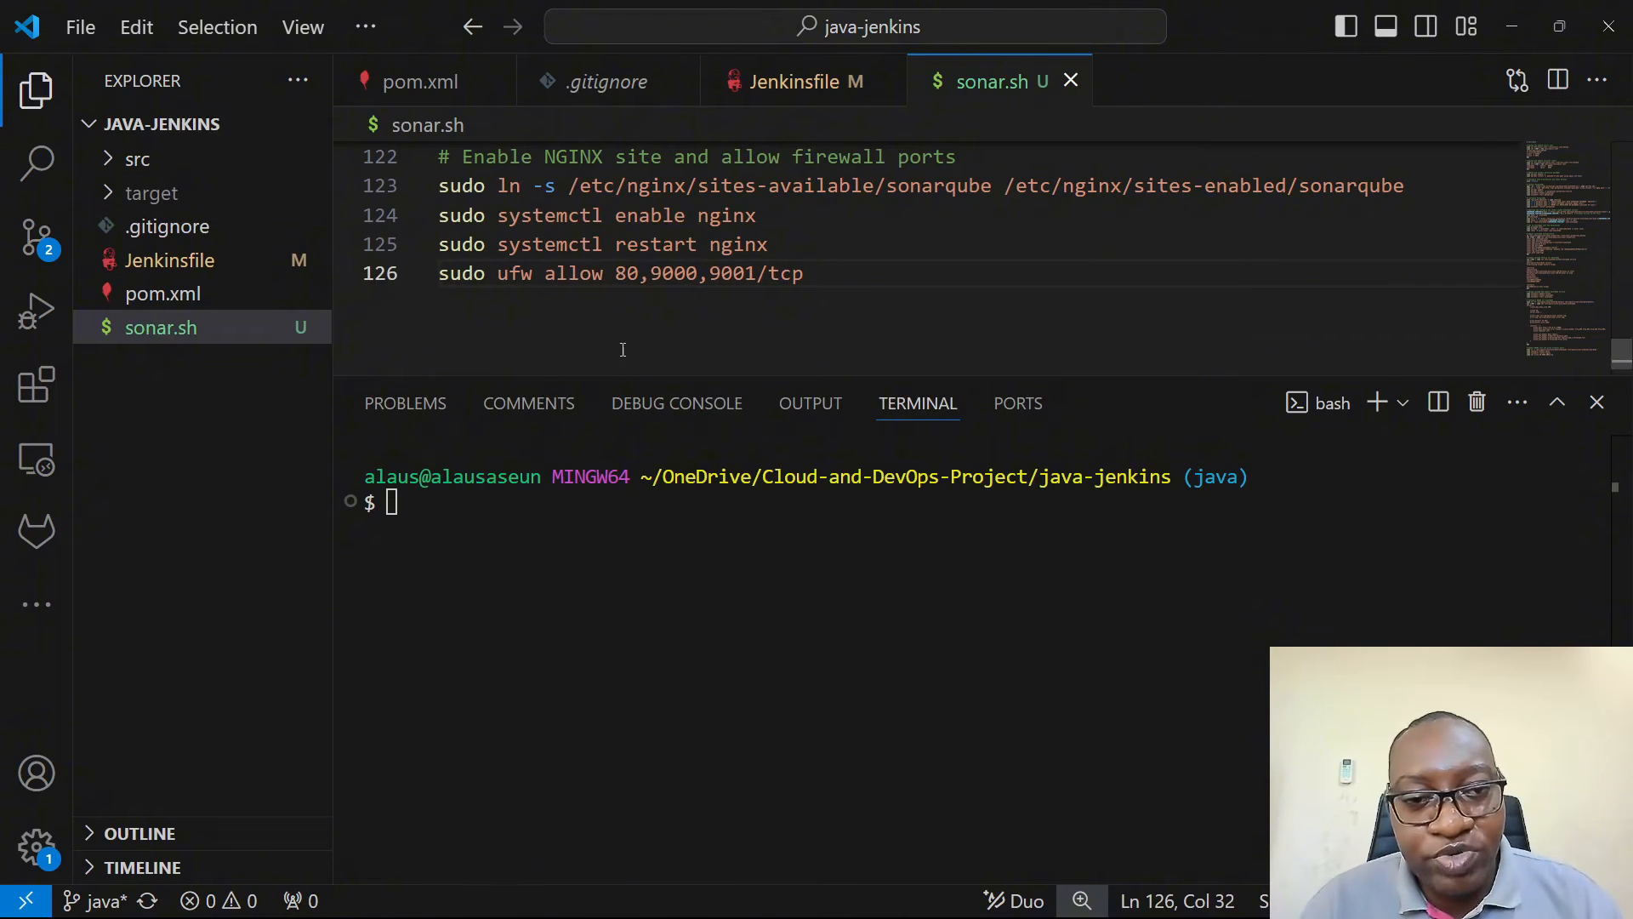
pyautogui.moveTo(623, 375); pyautogui.dragTo(634, 619)
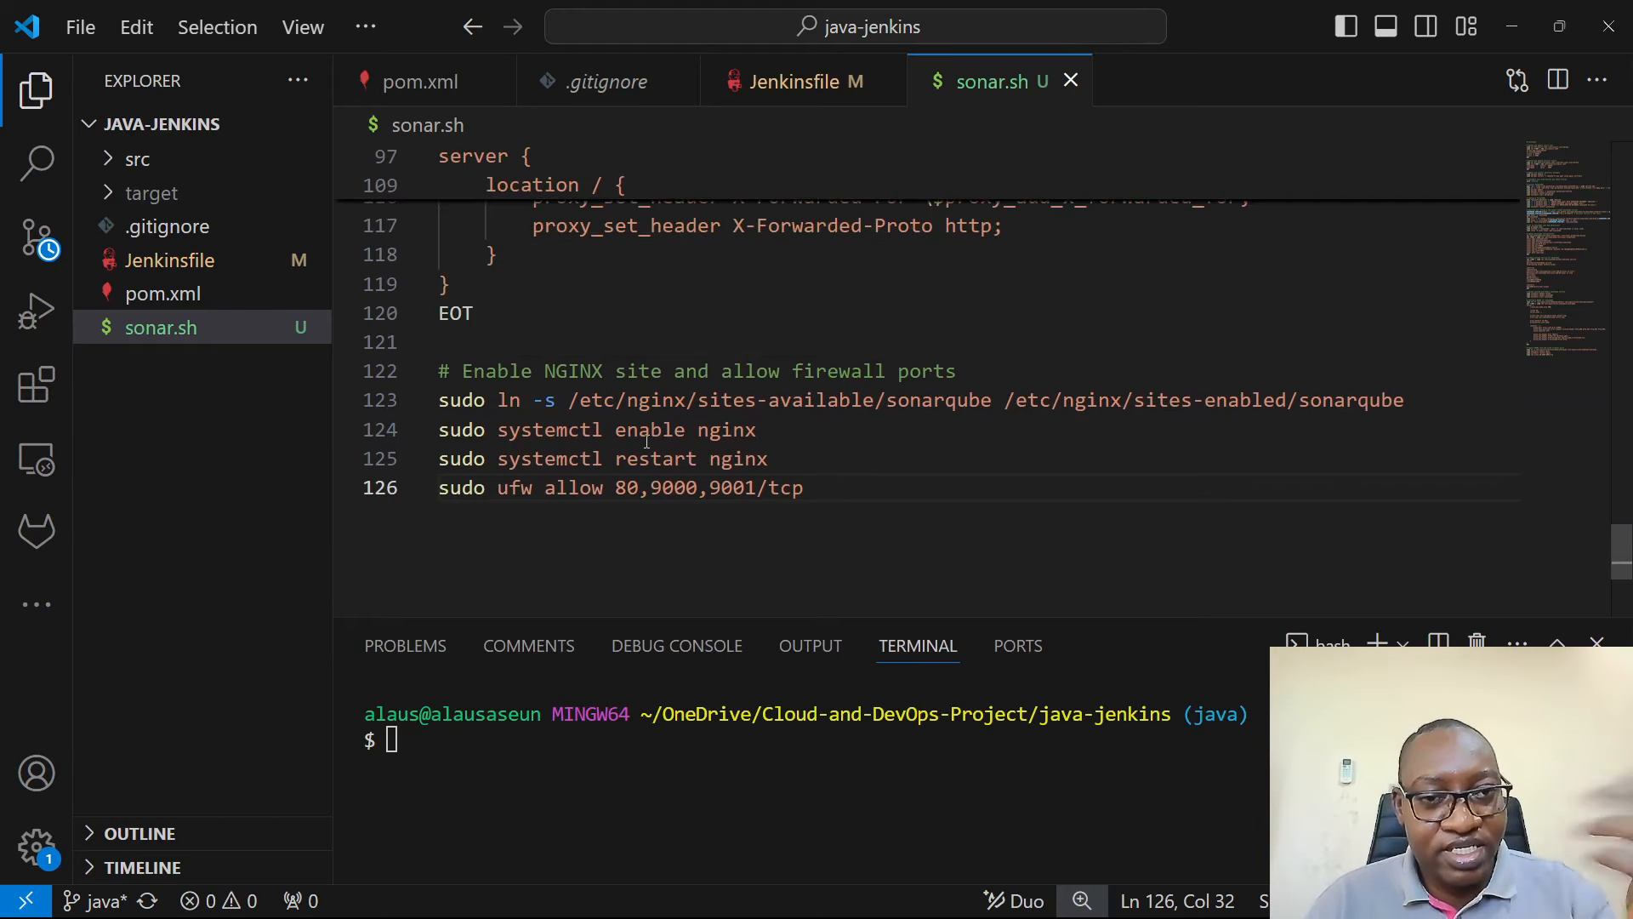
# - Switch back to Chrome, return to the SonarQube Cloud login page and log in with GitHub
pyautogui.hotkey('alt', 'Tab')
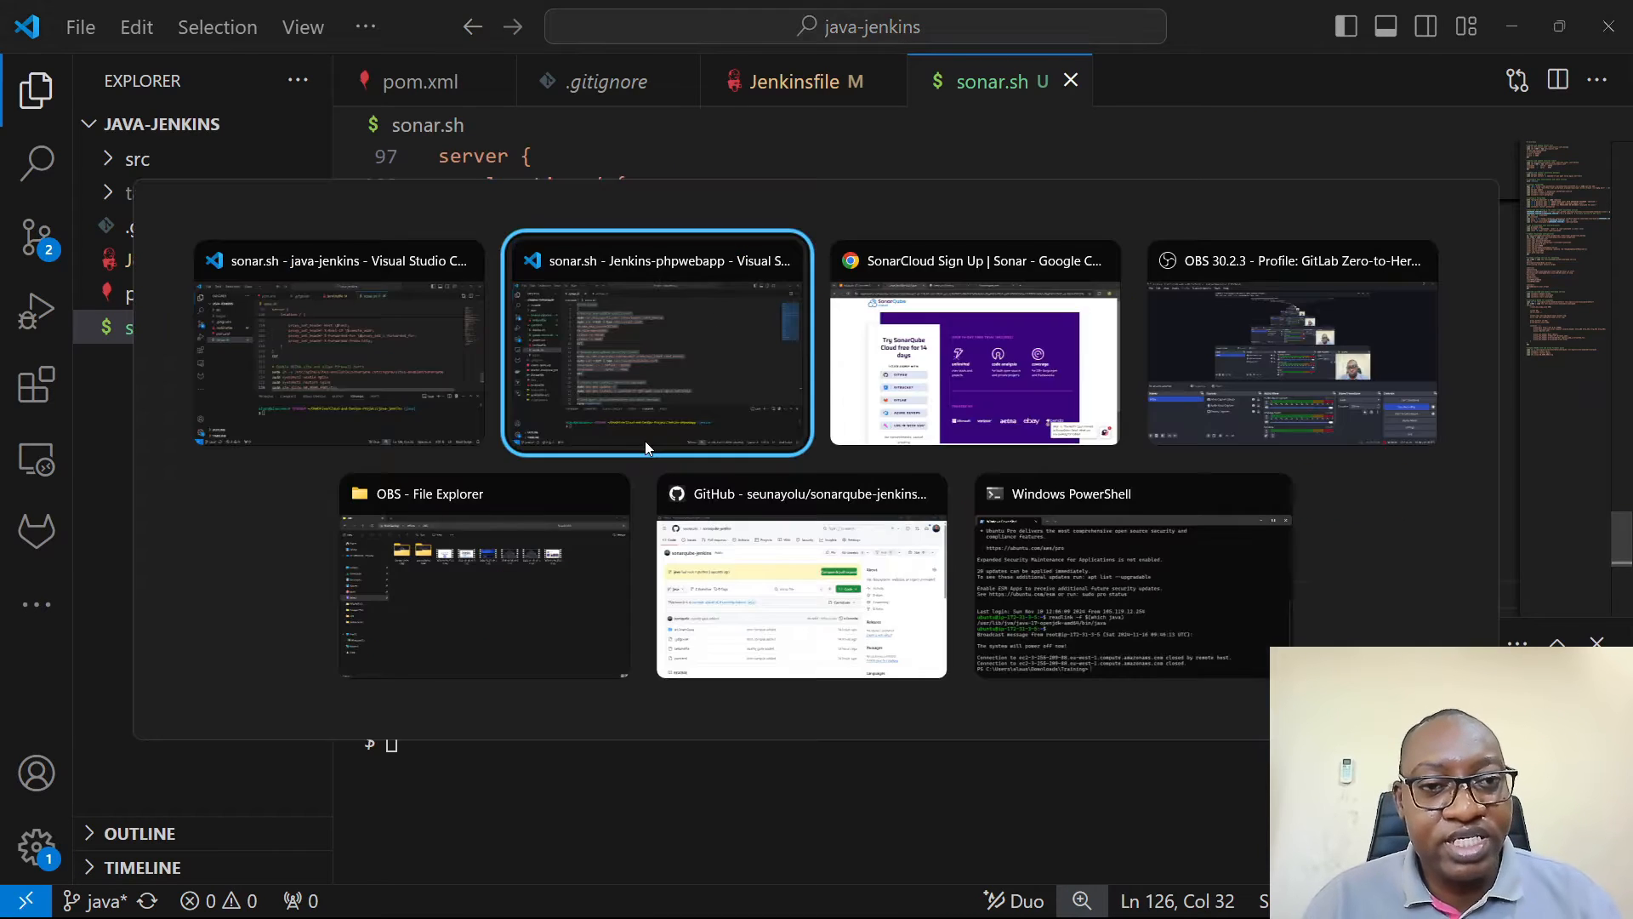
pyautogui.hotkey('alt', 'Tab')
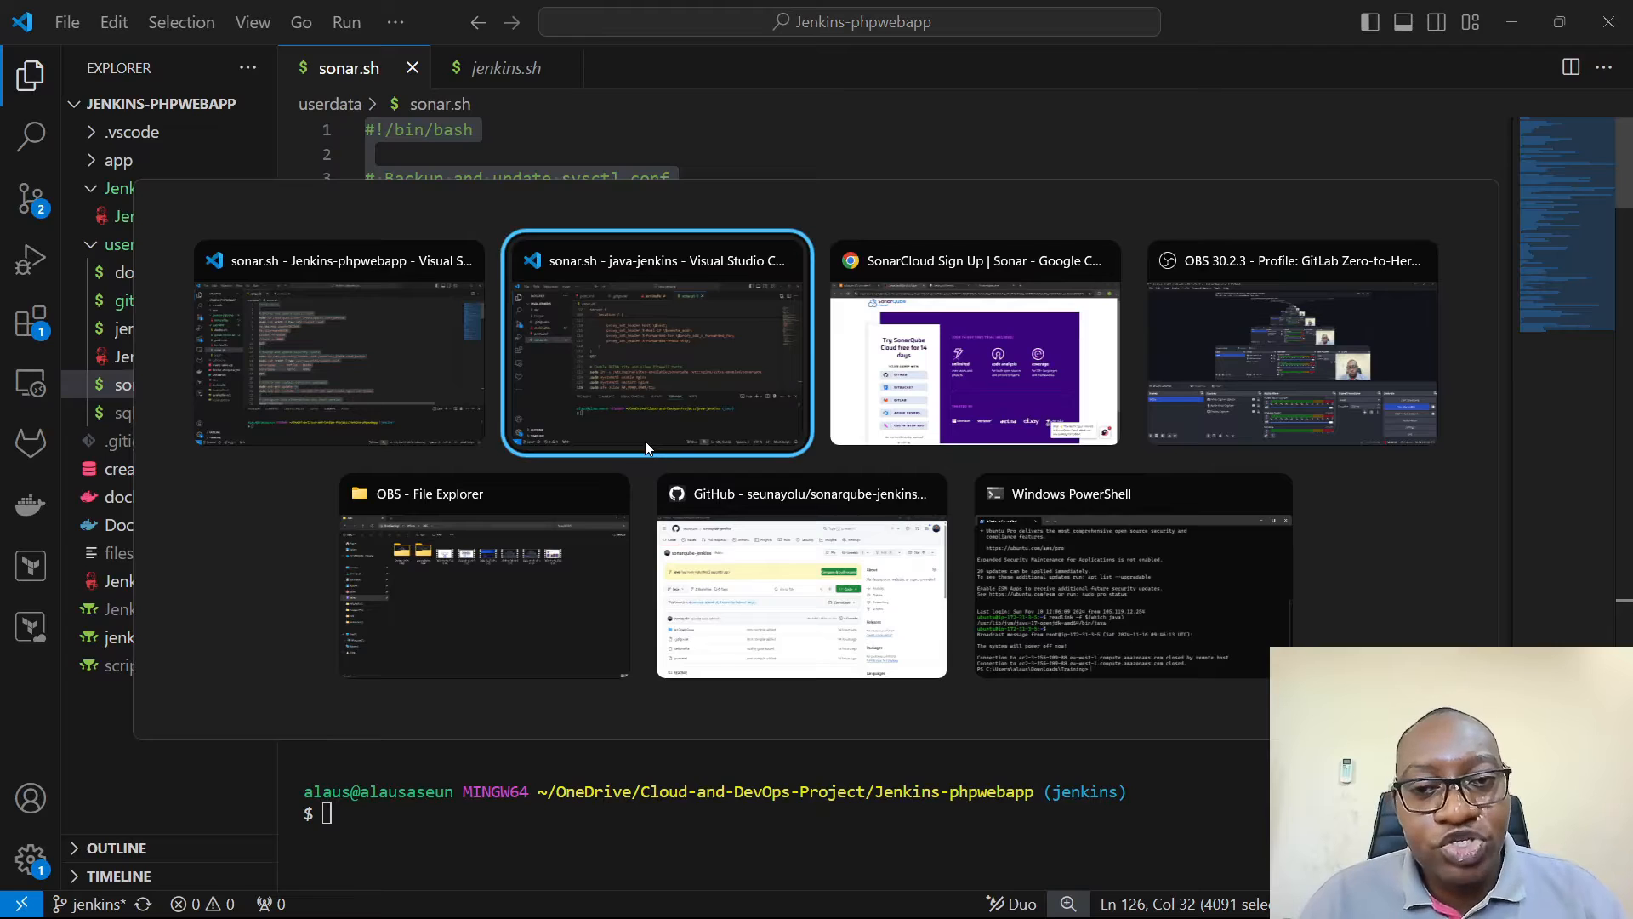
pyautogui.hotkey('alt', 'Tab')
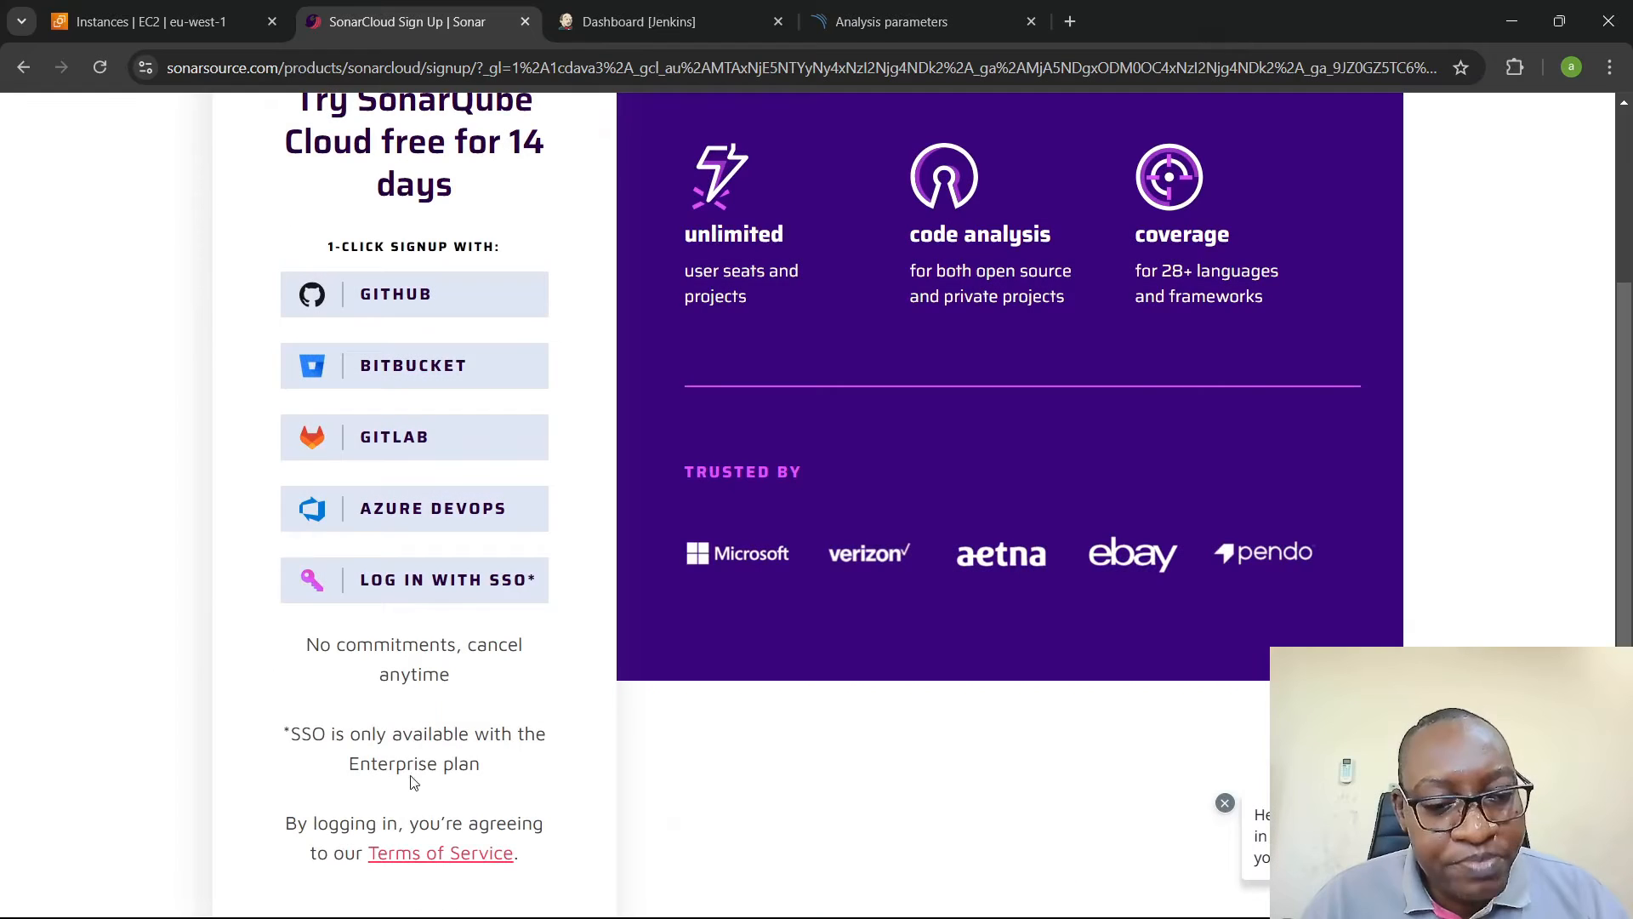
pyautogui.scroll(2, 430, 631)
pyautogui.scroll(1, 430, 630)
pyautogui.click(24, 66)
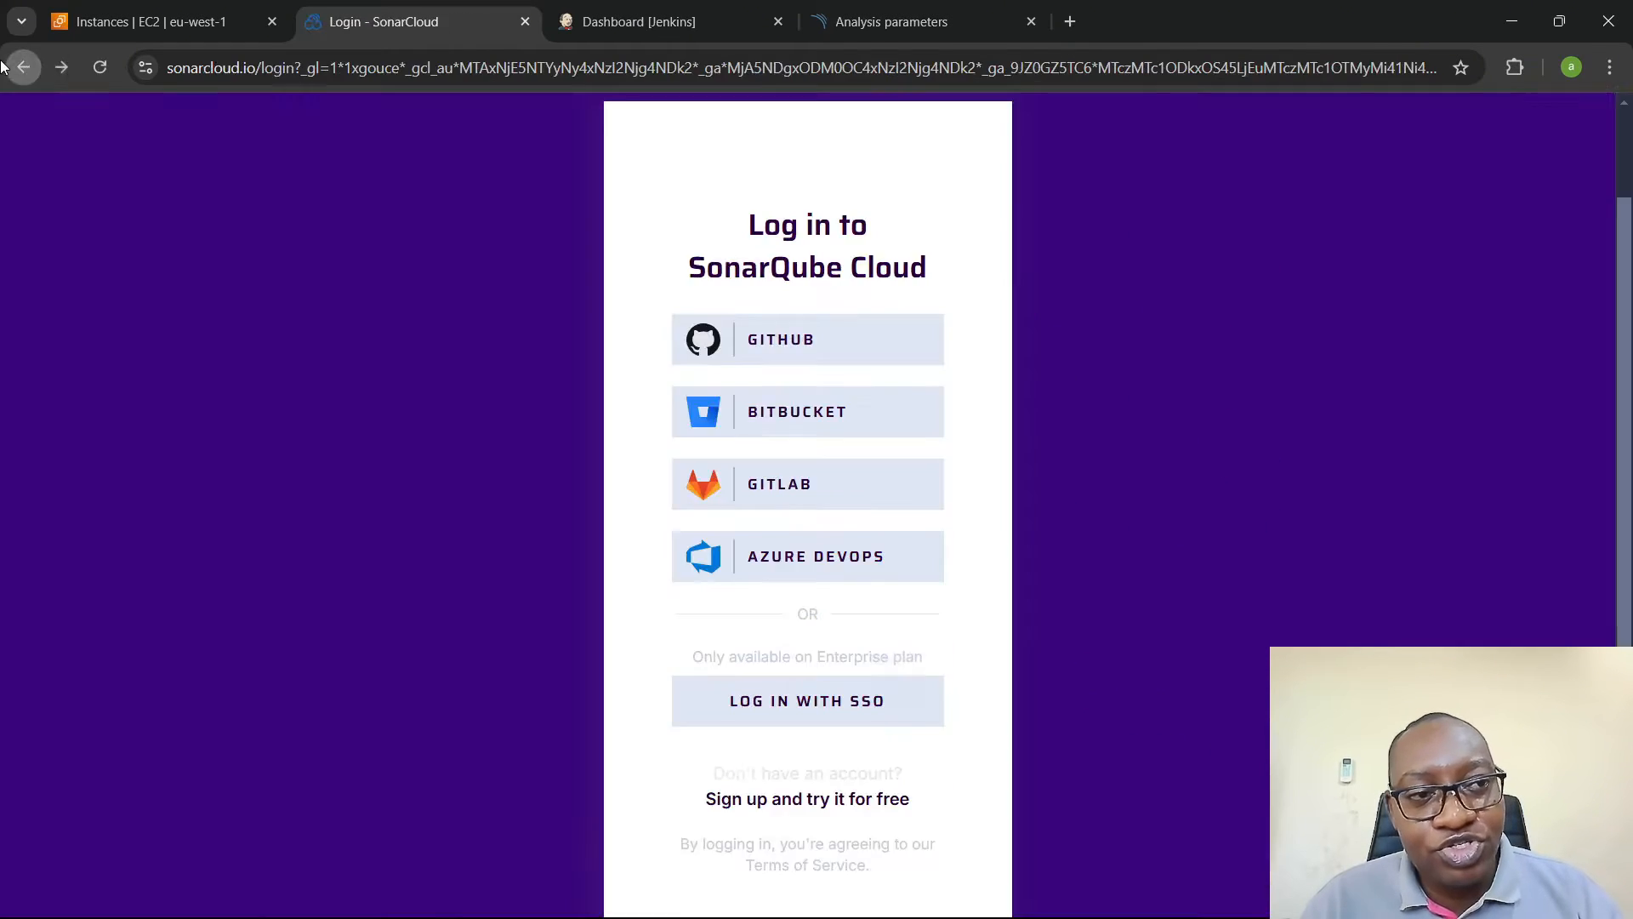
pyautogui.scroll(1, 283, 368)
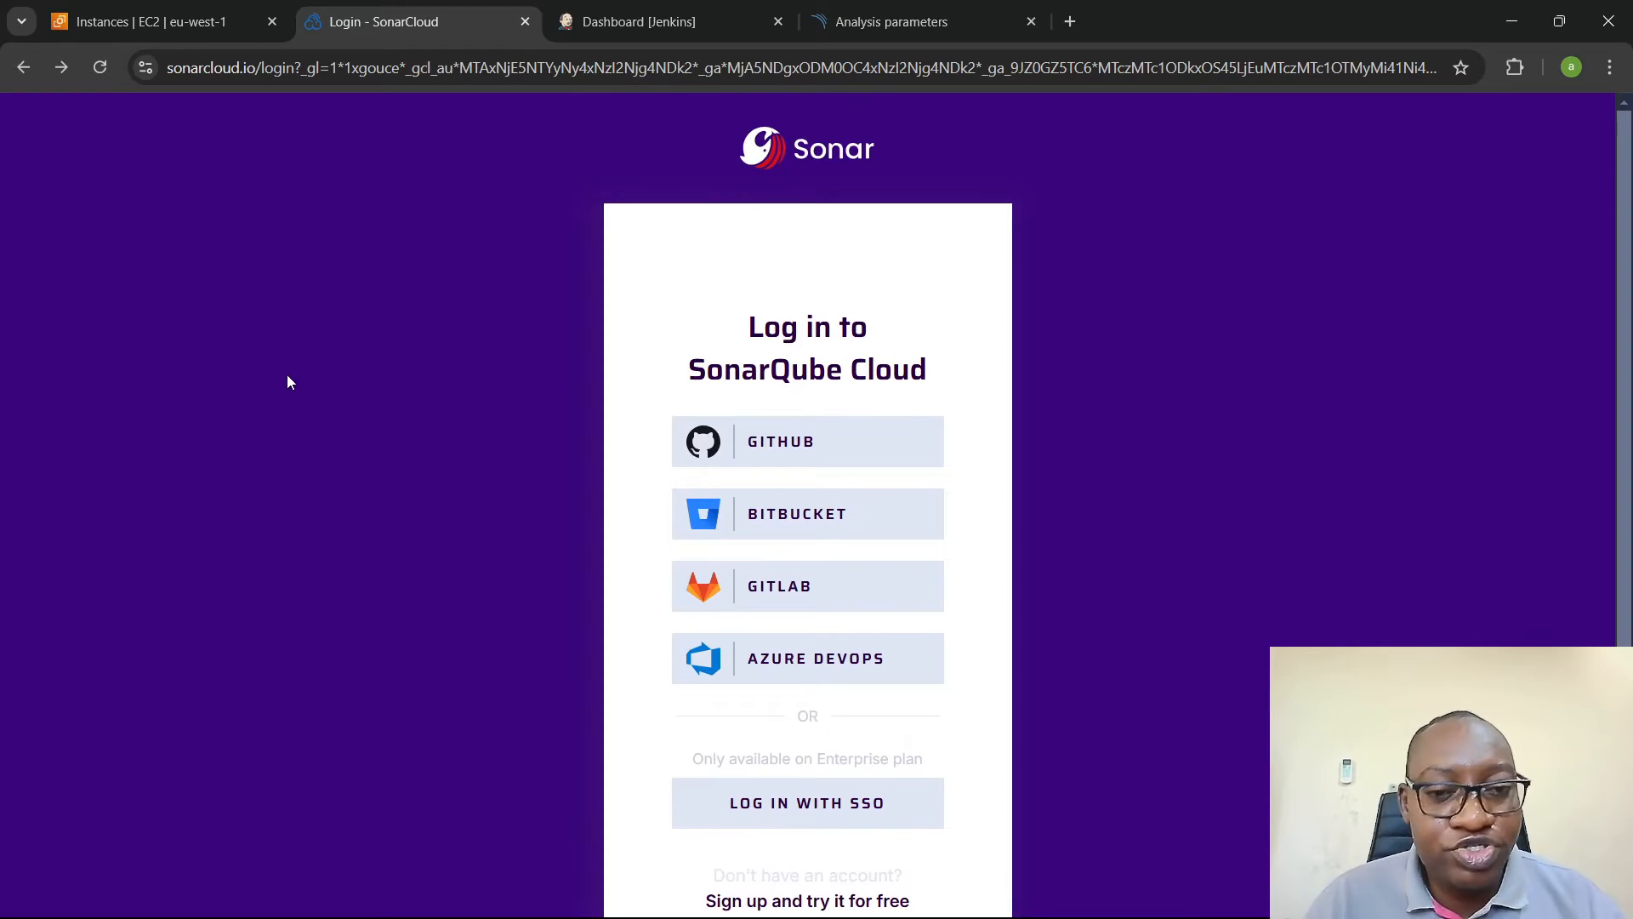
pyautogui.click(775, 451)
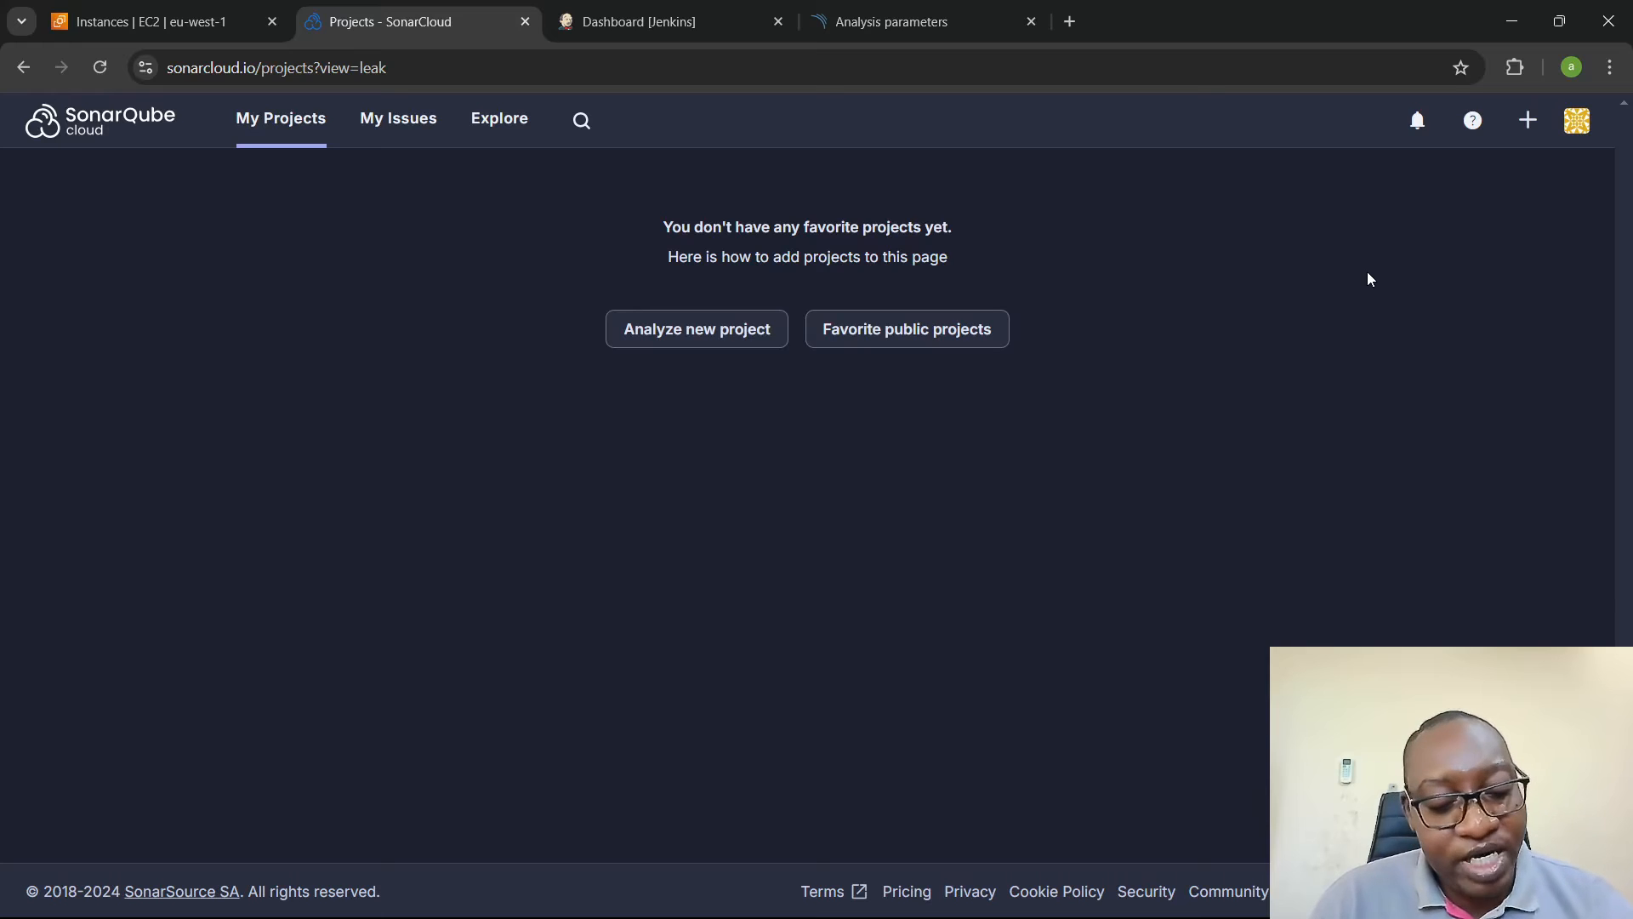
# - Open the Security settings of the SonarQube Cloud account
pyautogui.click(1583, 127)
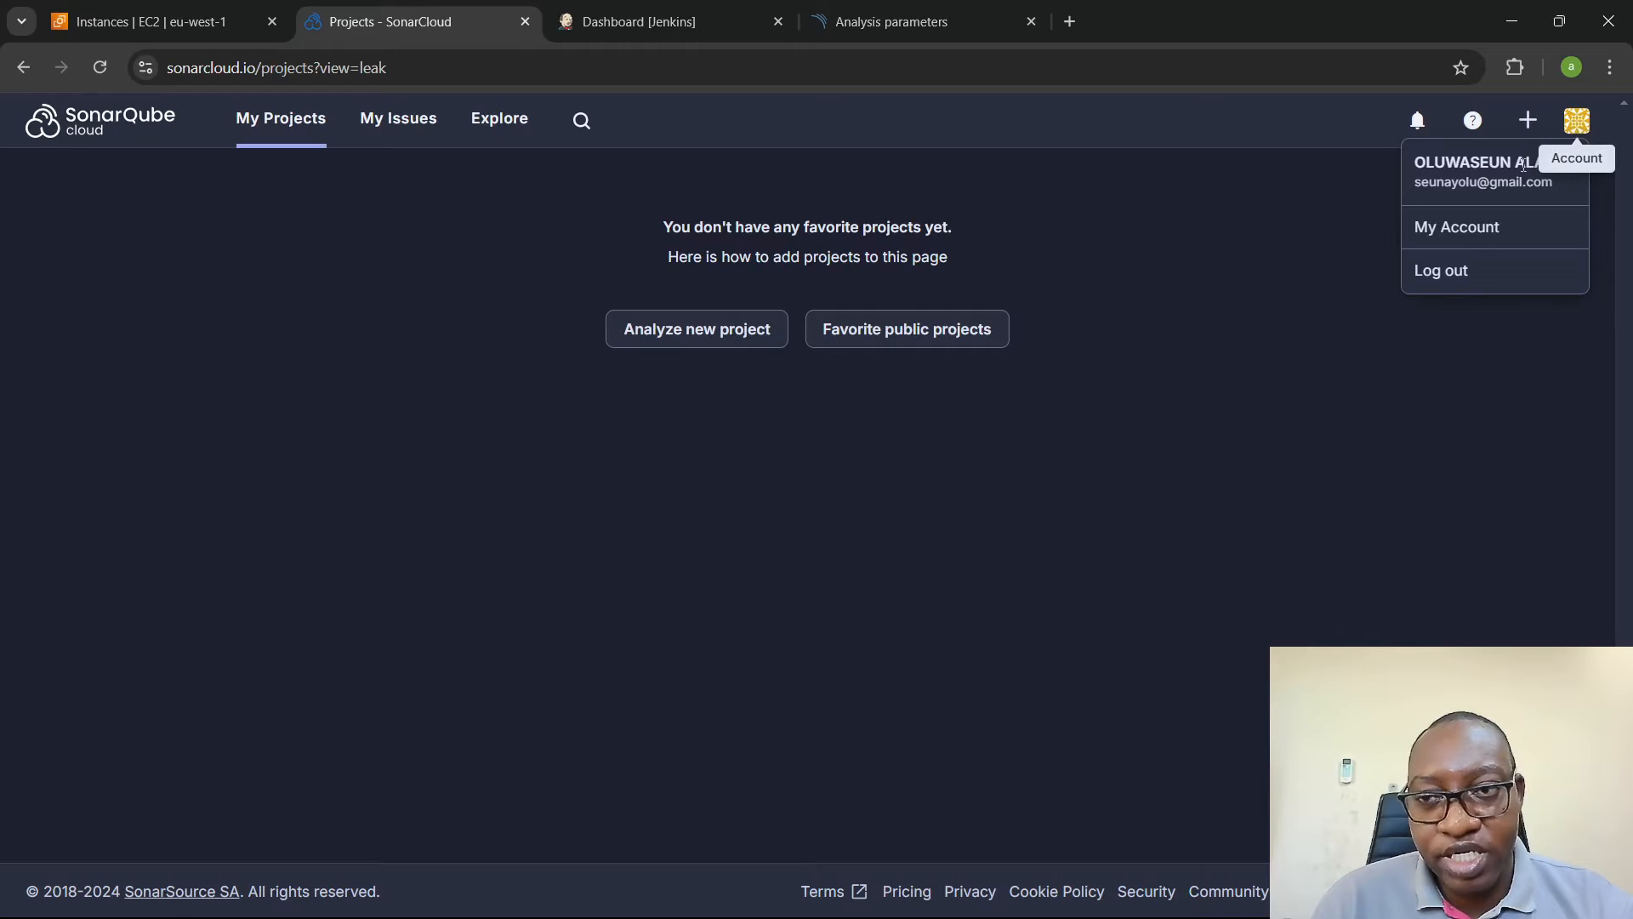
pyautogui.click(1451, 231)
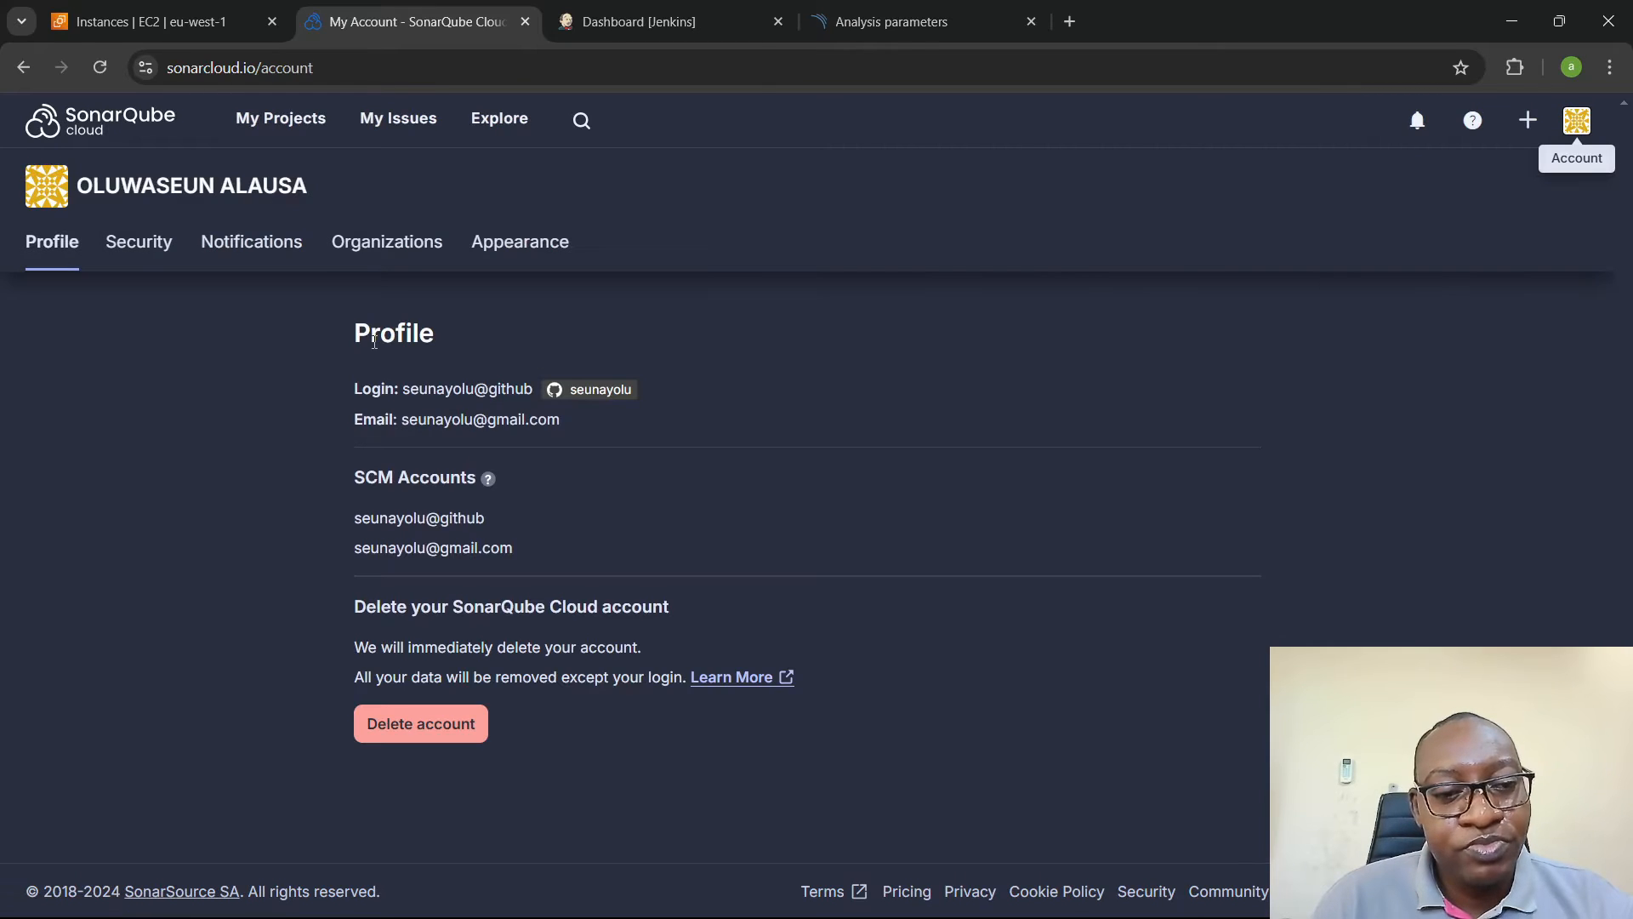
pyautogui.click(145, 245)
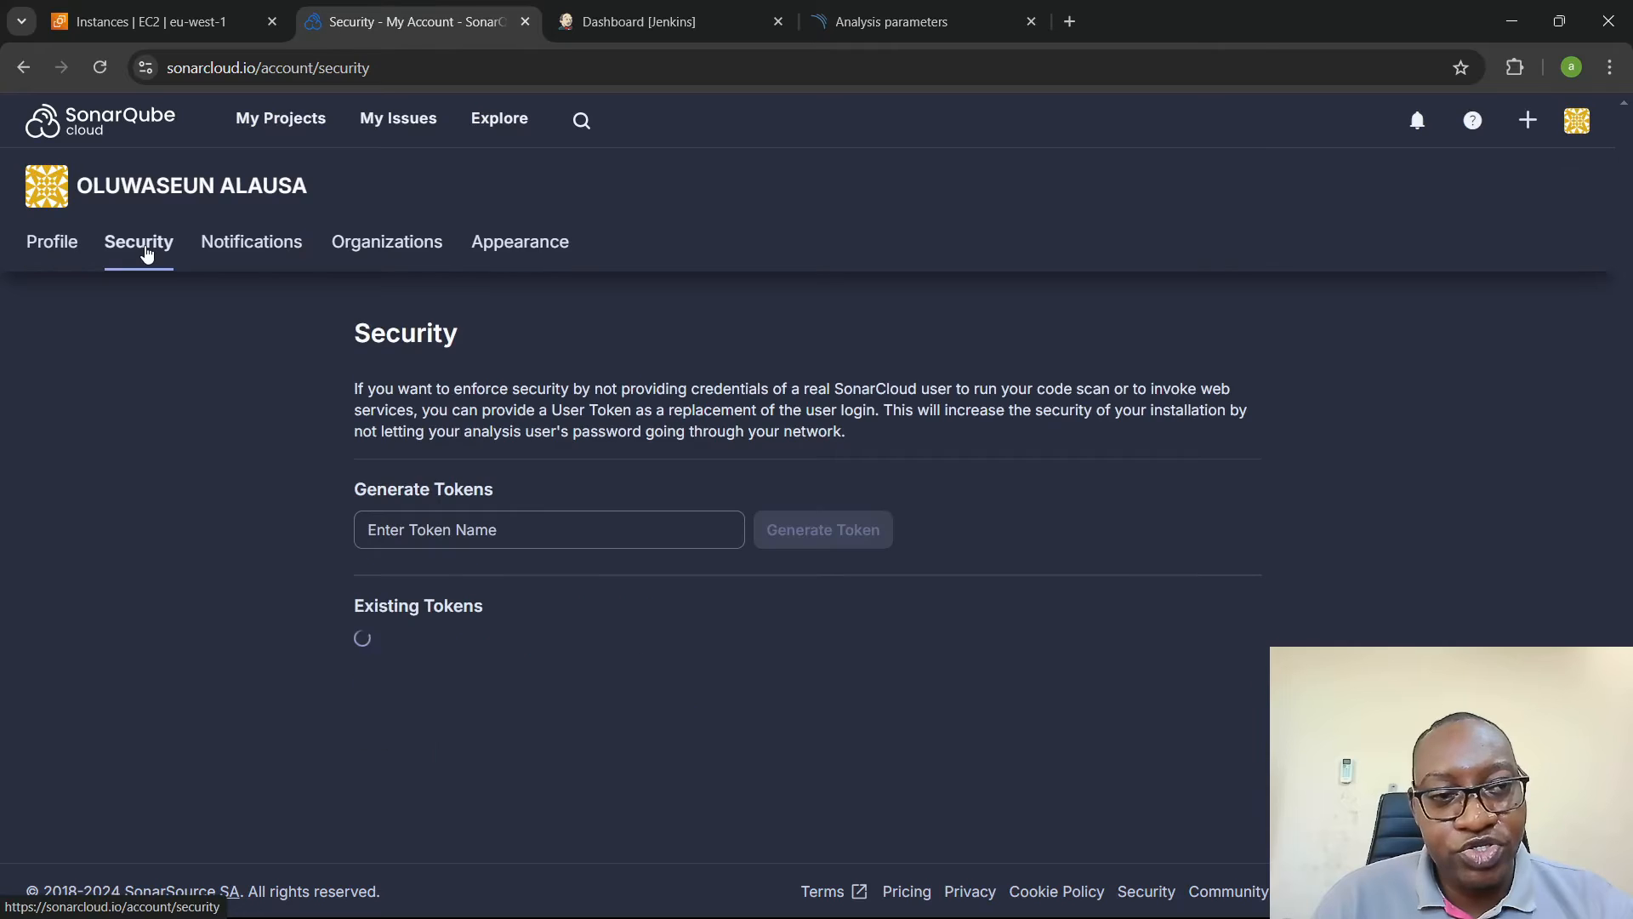
# - Generate a user token named jenkins and copy the token value
pyautogui.click(573, 534)
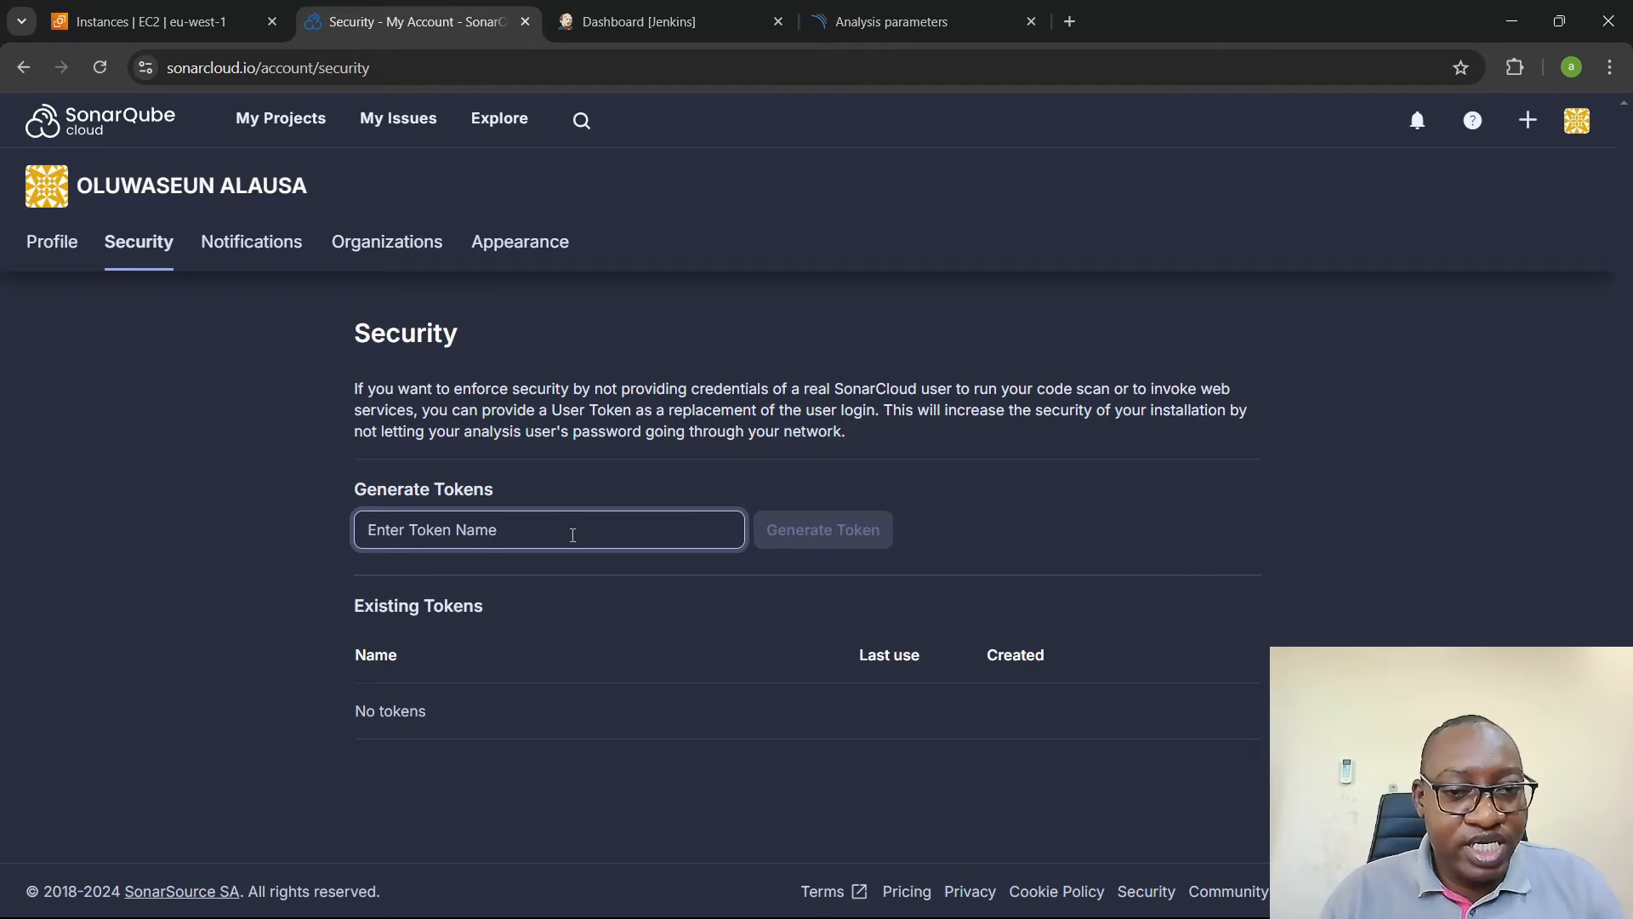
pyautogui.write('jenkins')
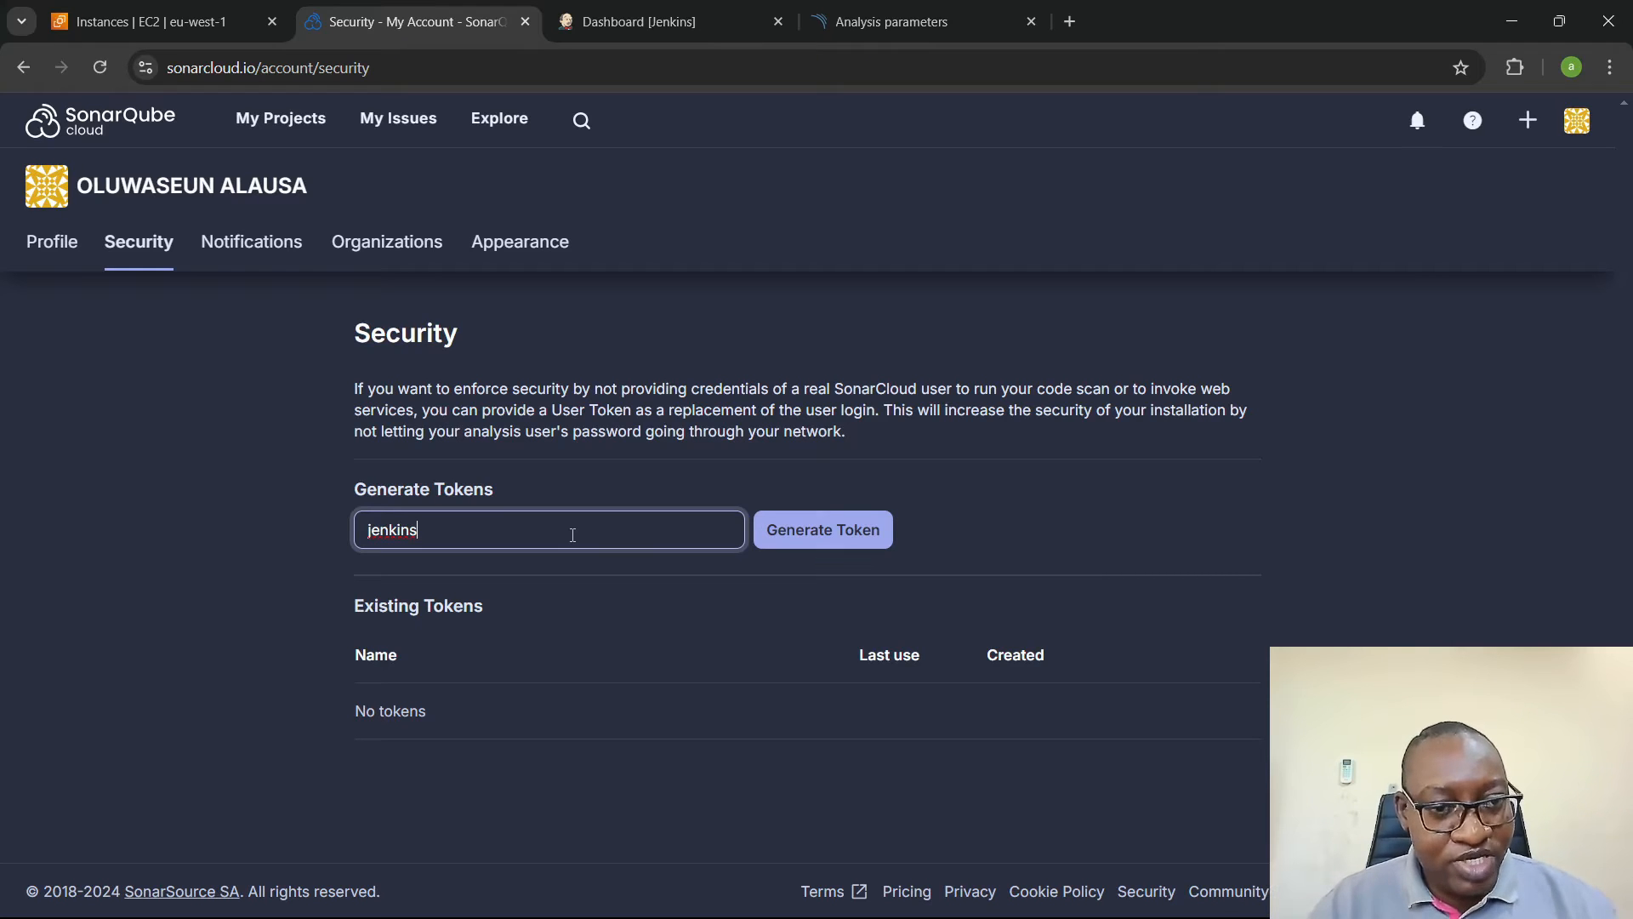
pyautogui.click(820, 530)
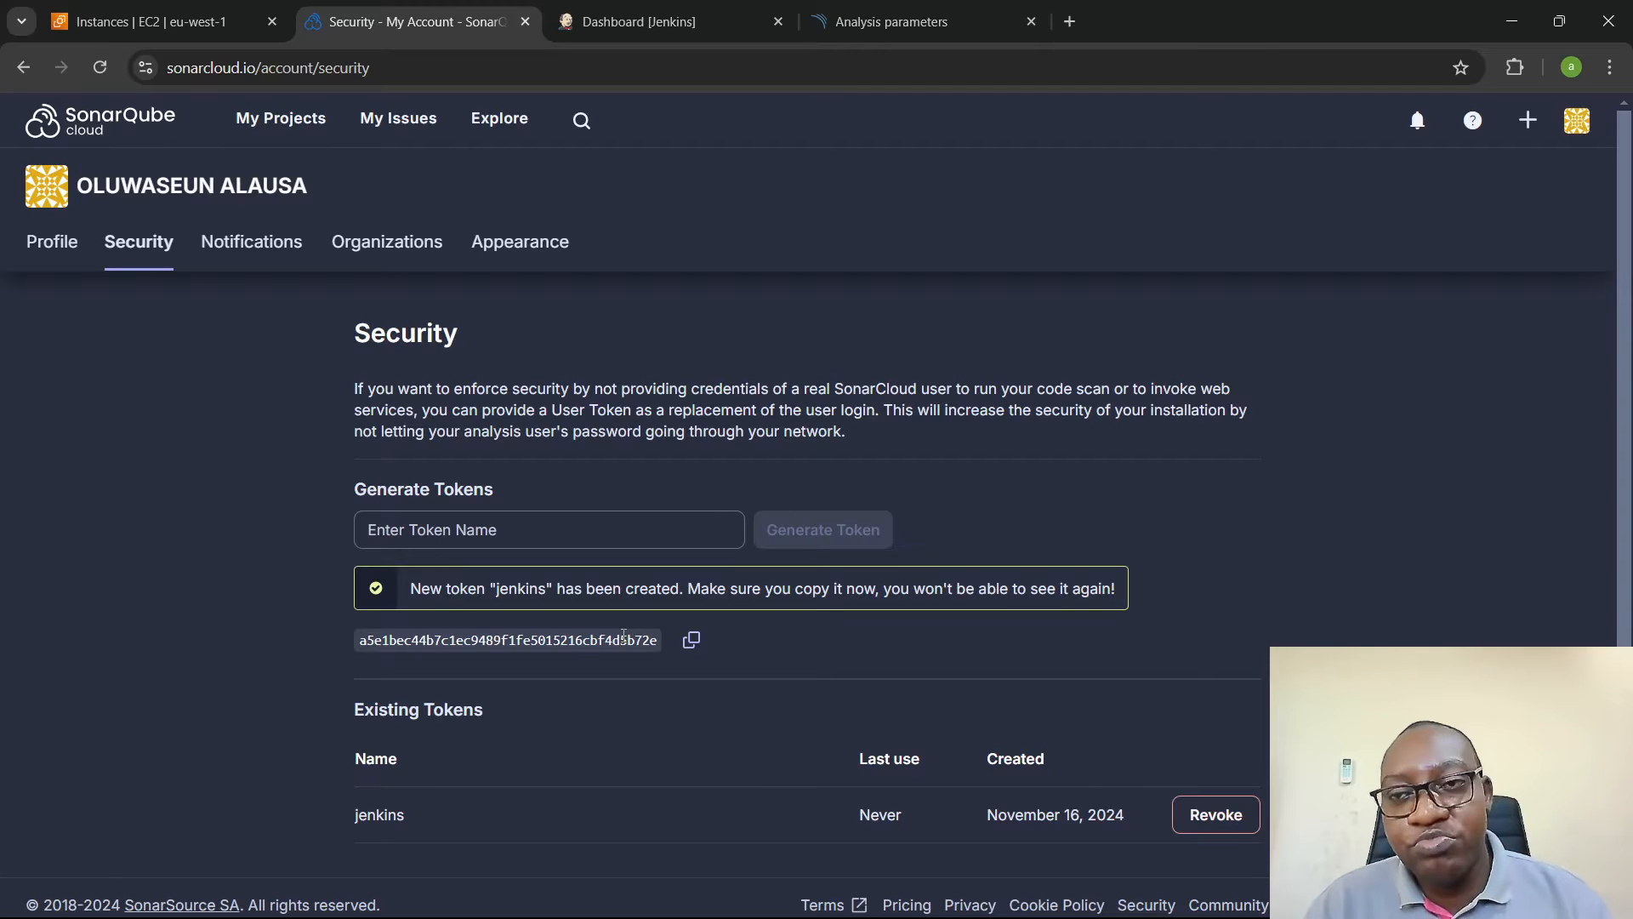
pyautogui.click(694, 644)
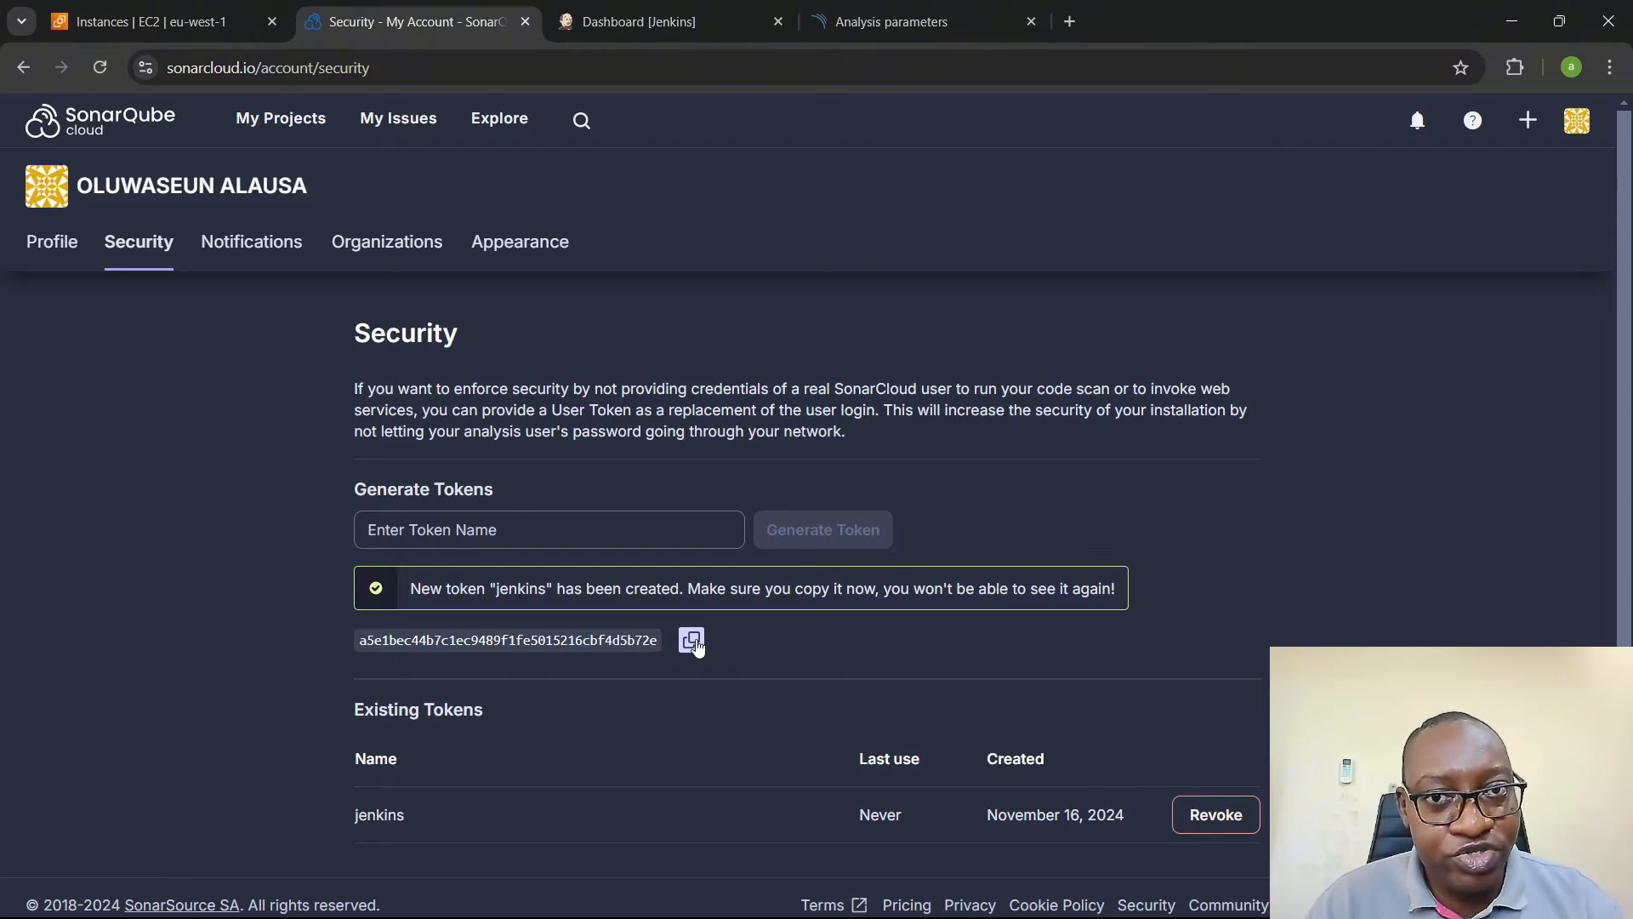
# - Switch to Jenkins and start a new global credential with the kind set to Secret text
pyautogui.click(647, 21)
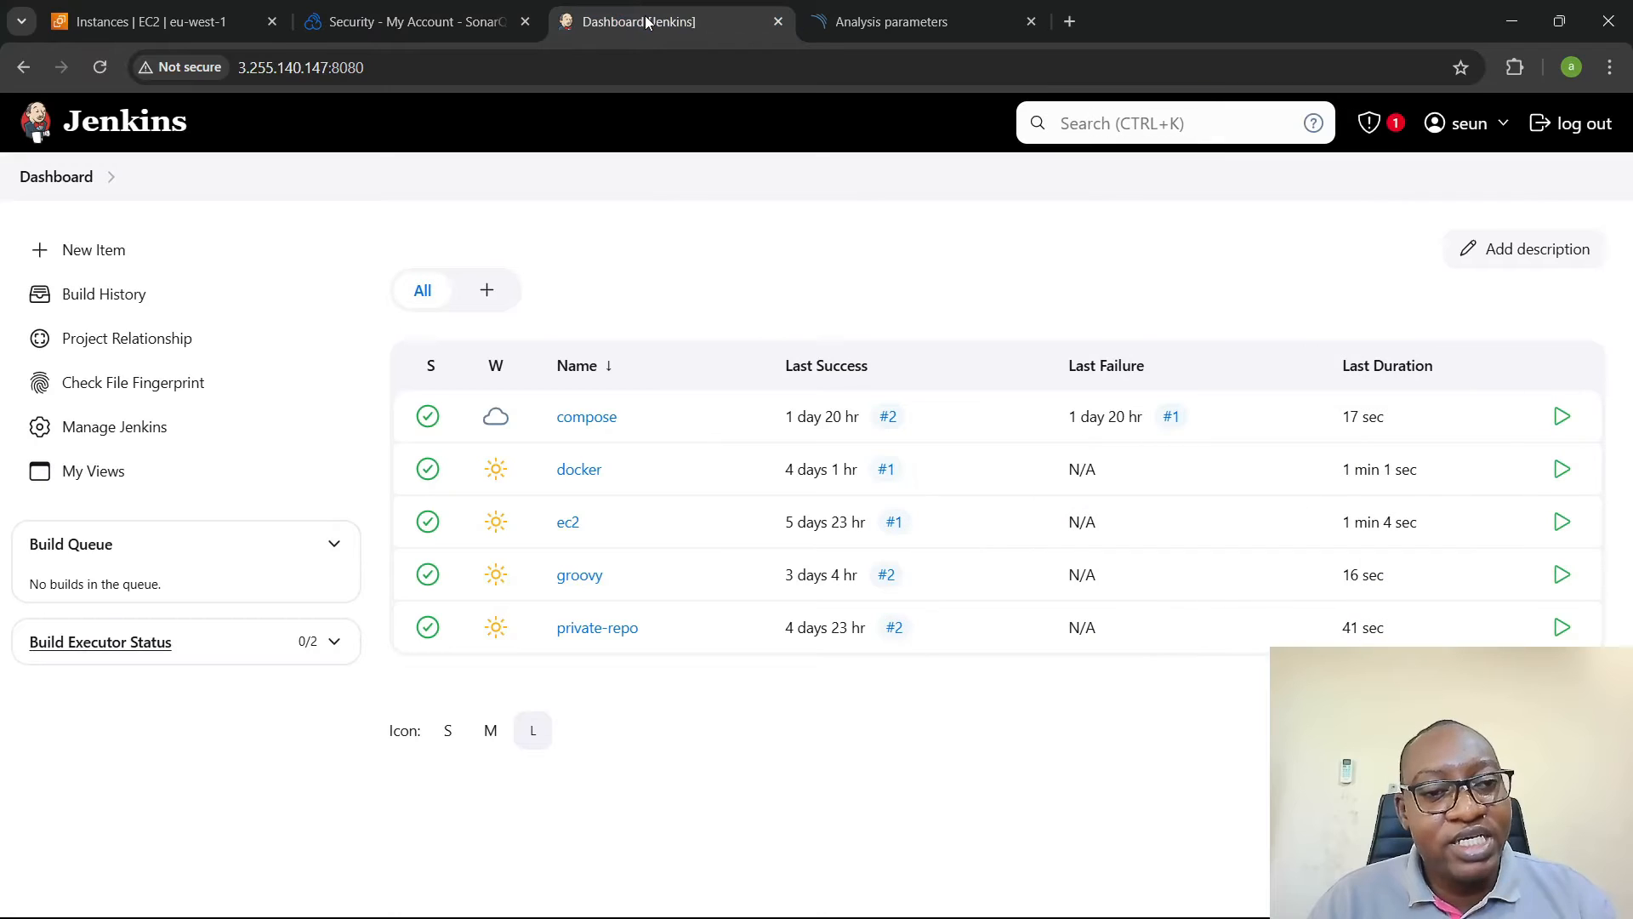
pyautogui.click(156, 442)
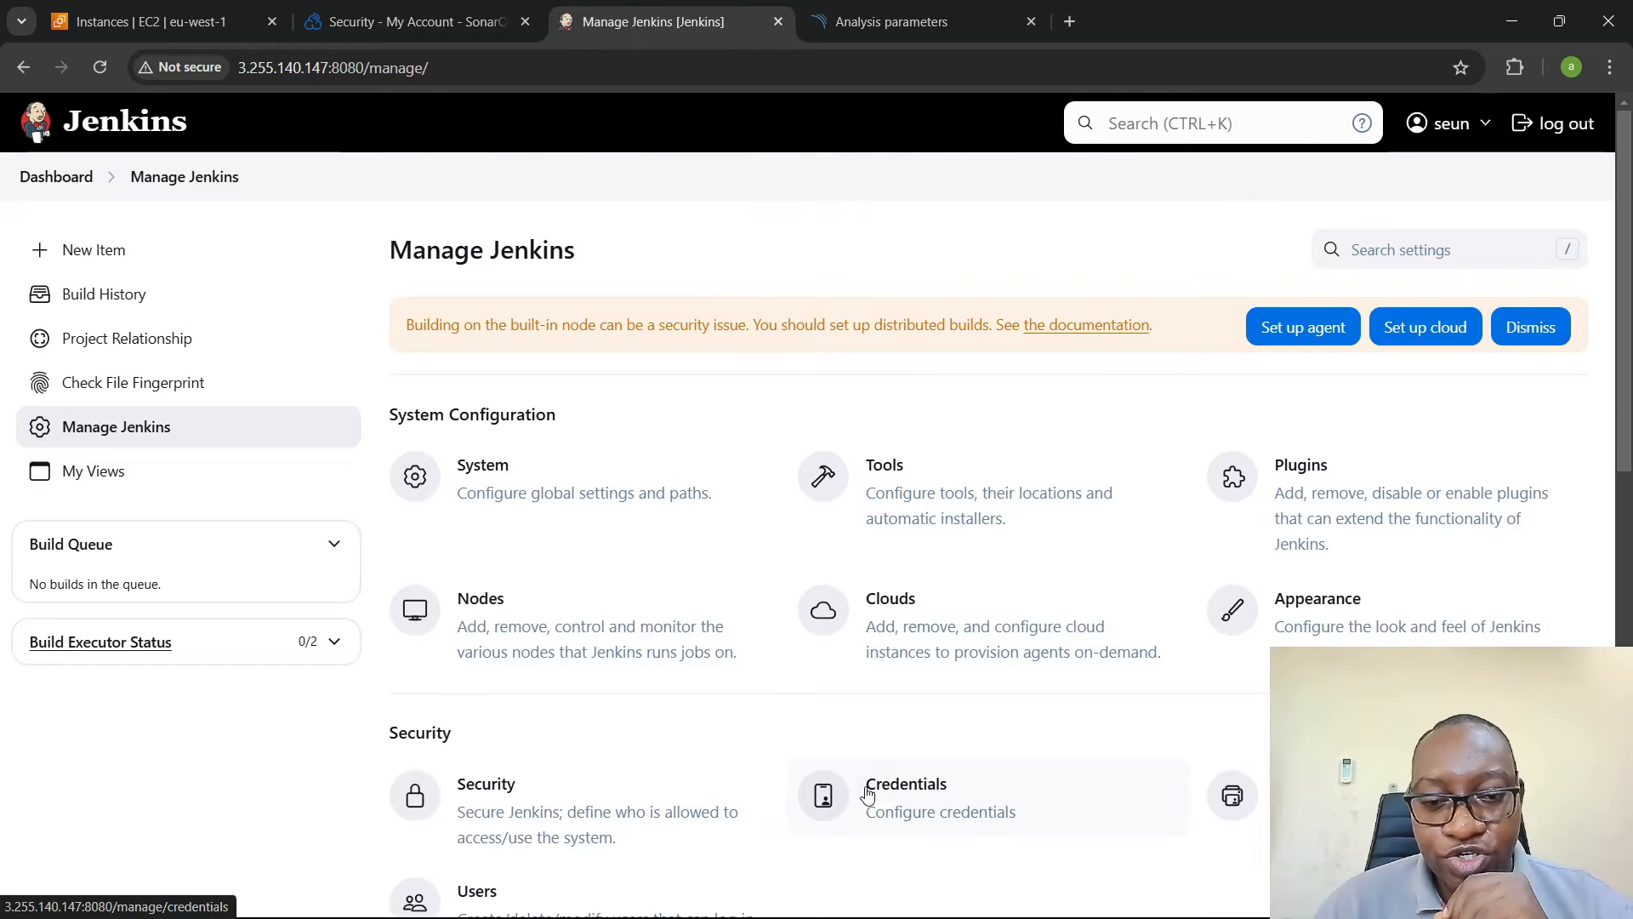
pyautogui.click(868, 793)
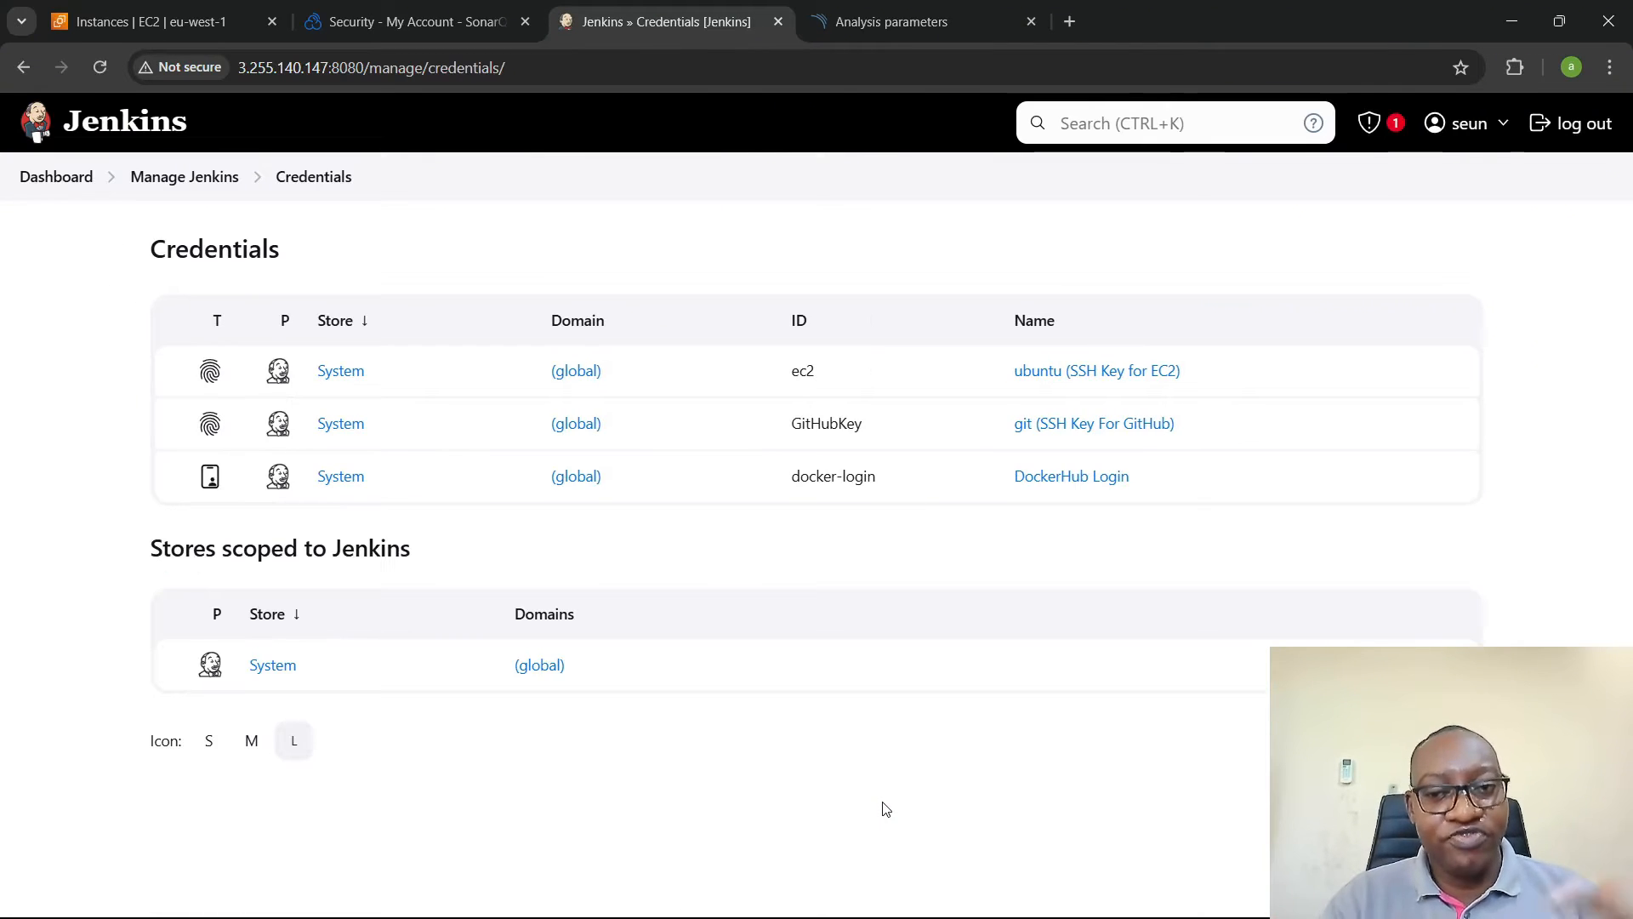
pyautogui.click(1058, 478)
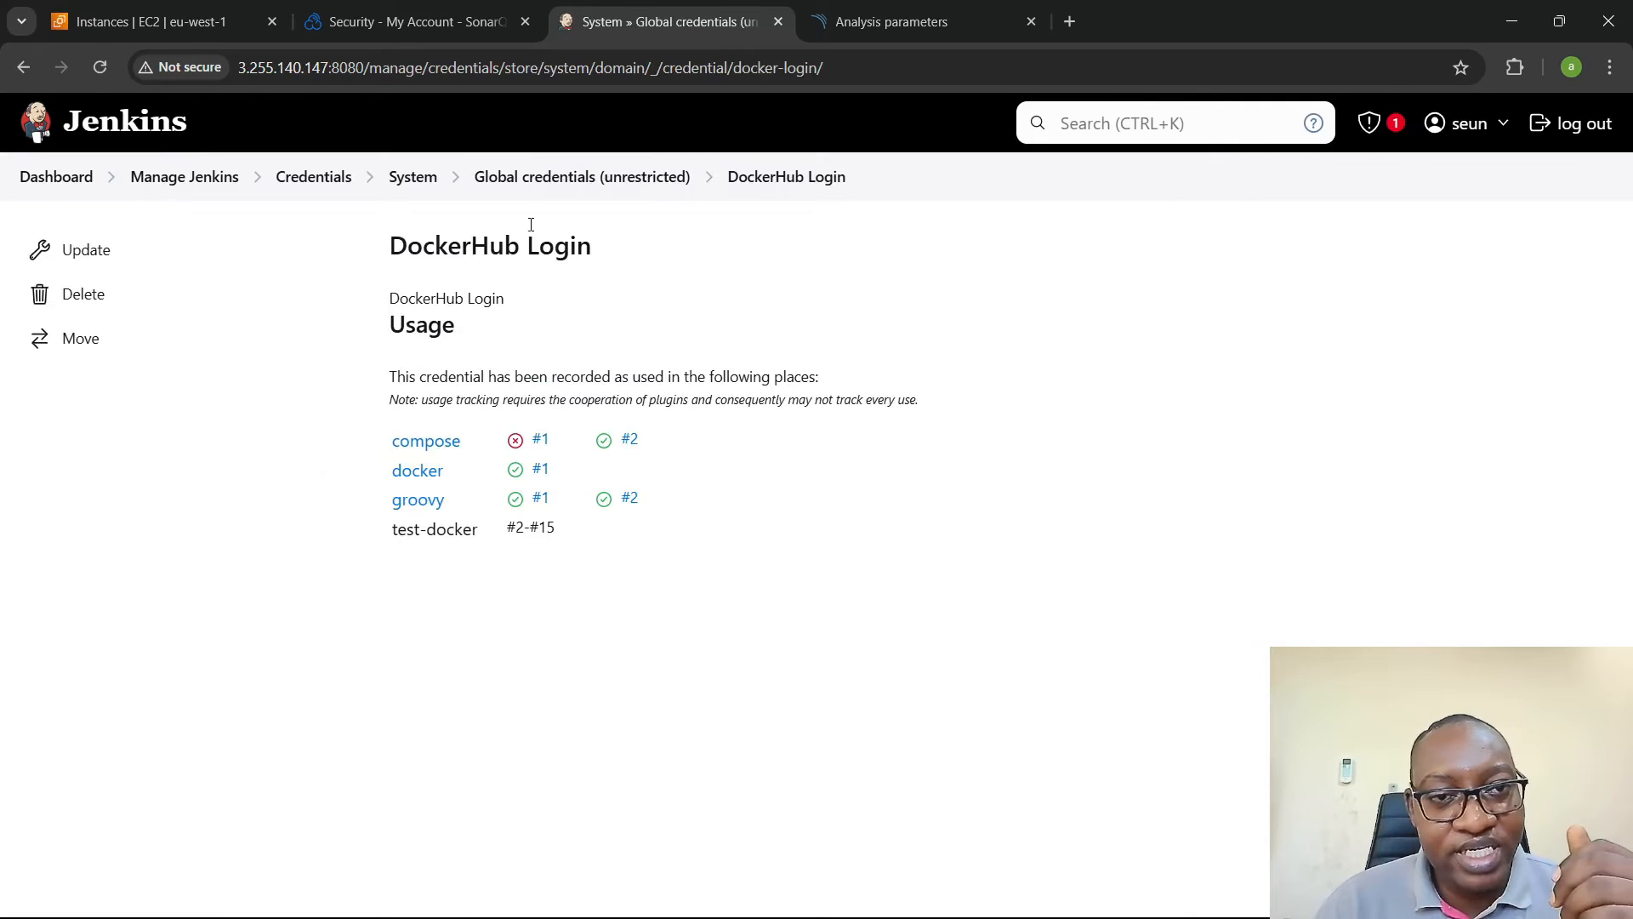
pyautogui.click(533, 177)
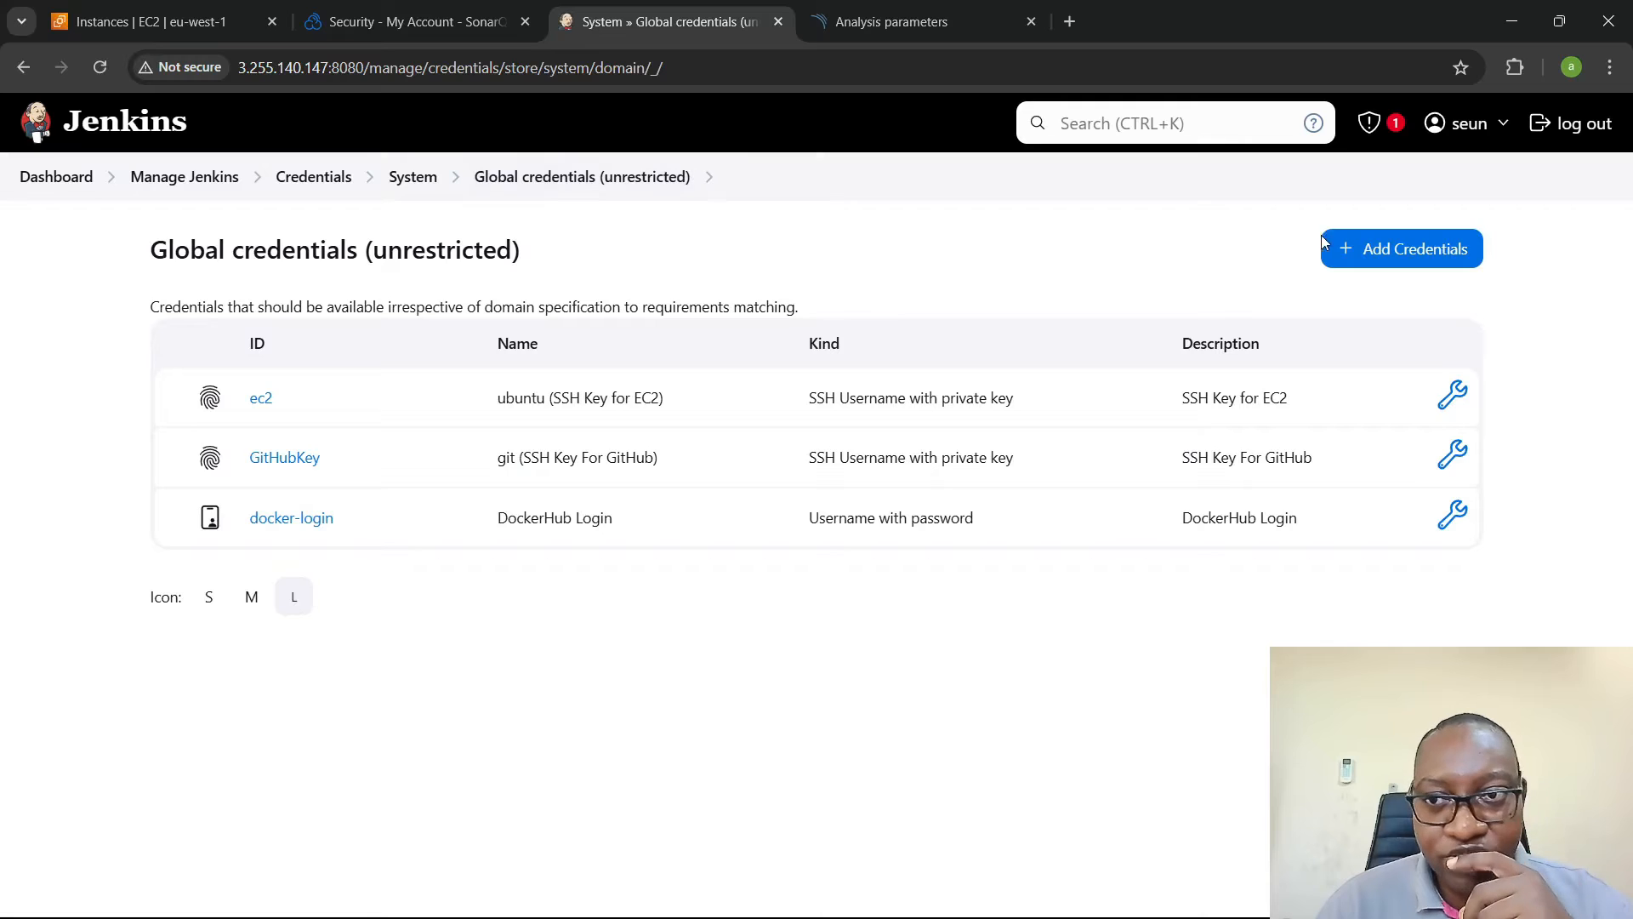
pyautogui.click(1414, 248)
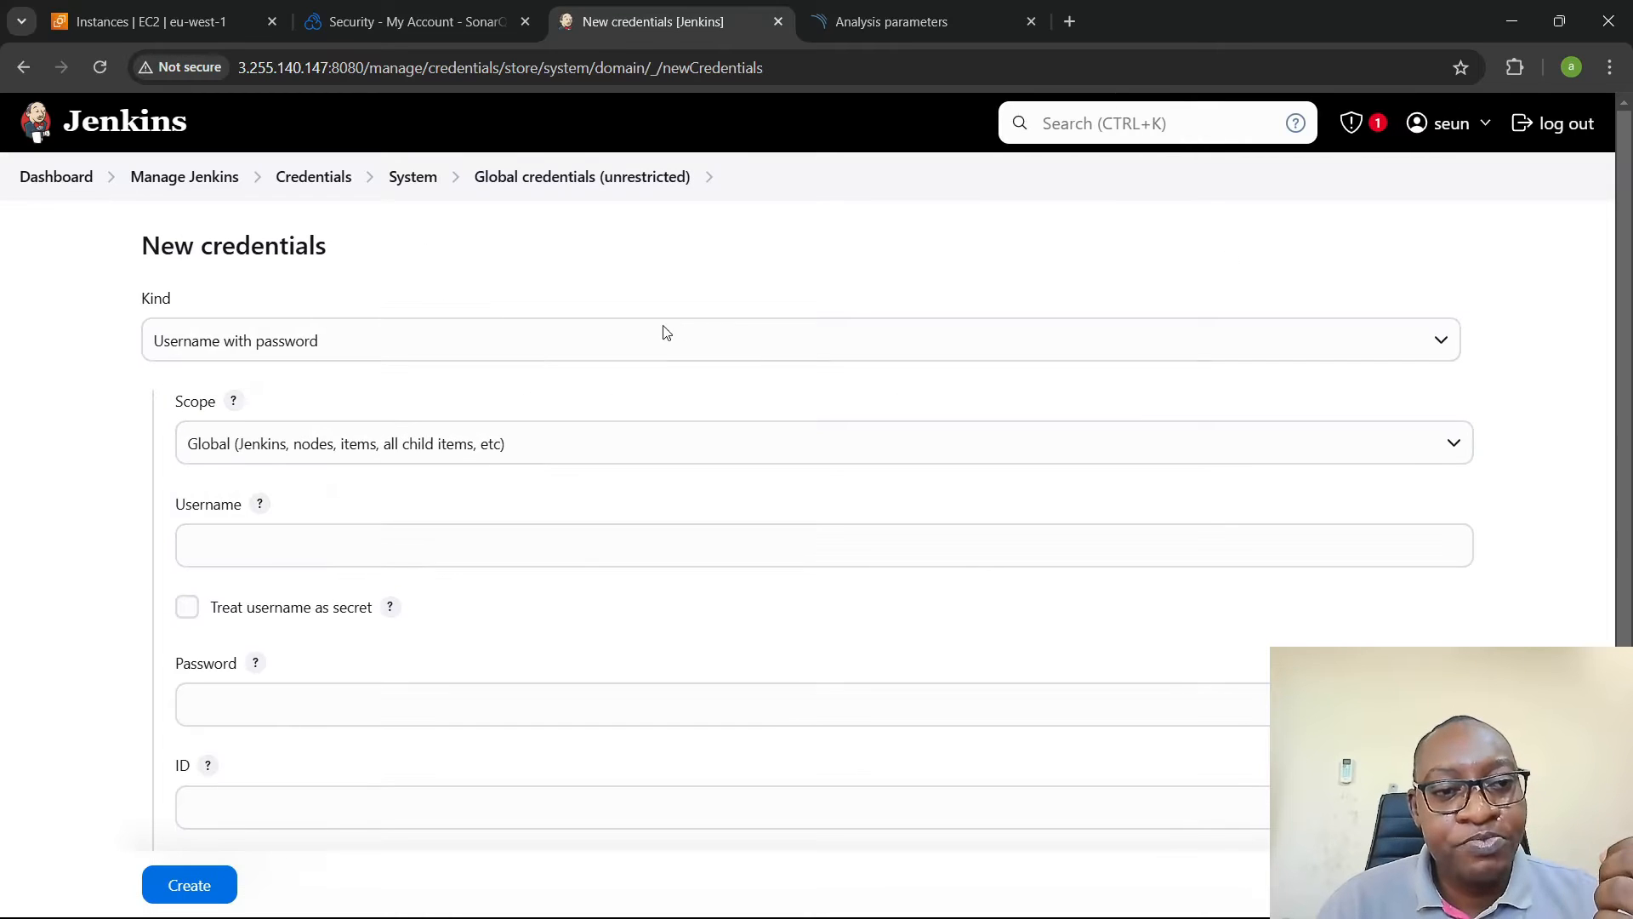
pyautogui.click(521, 342)
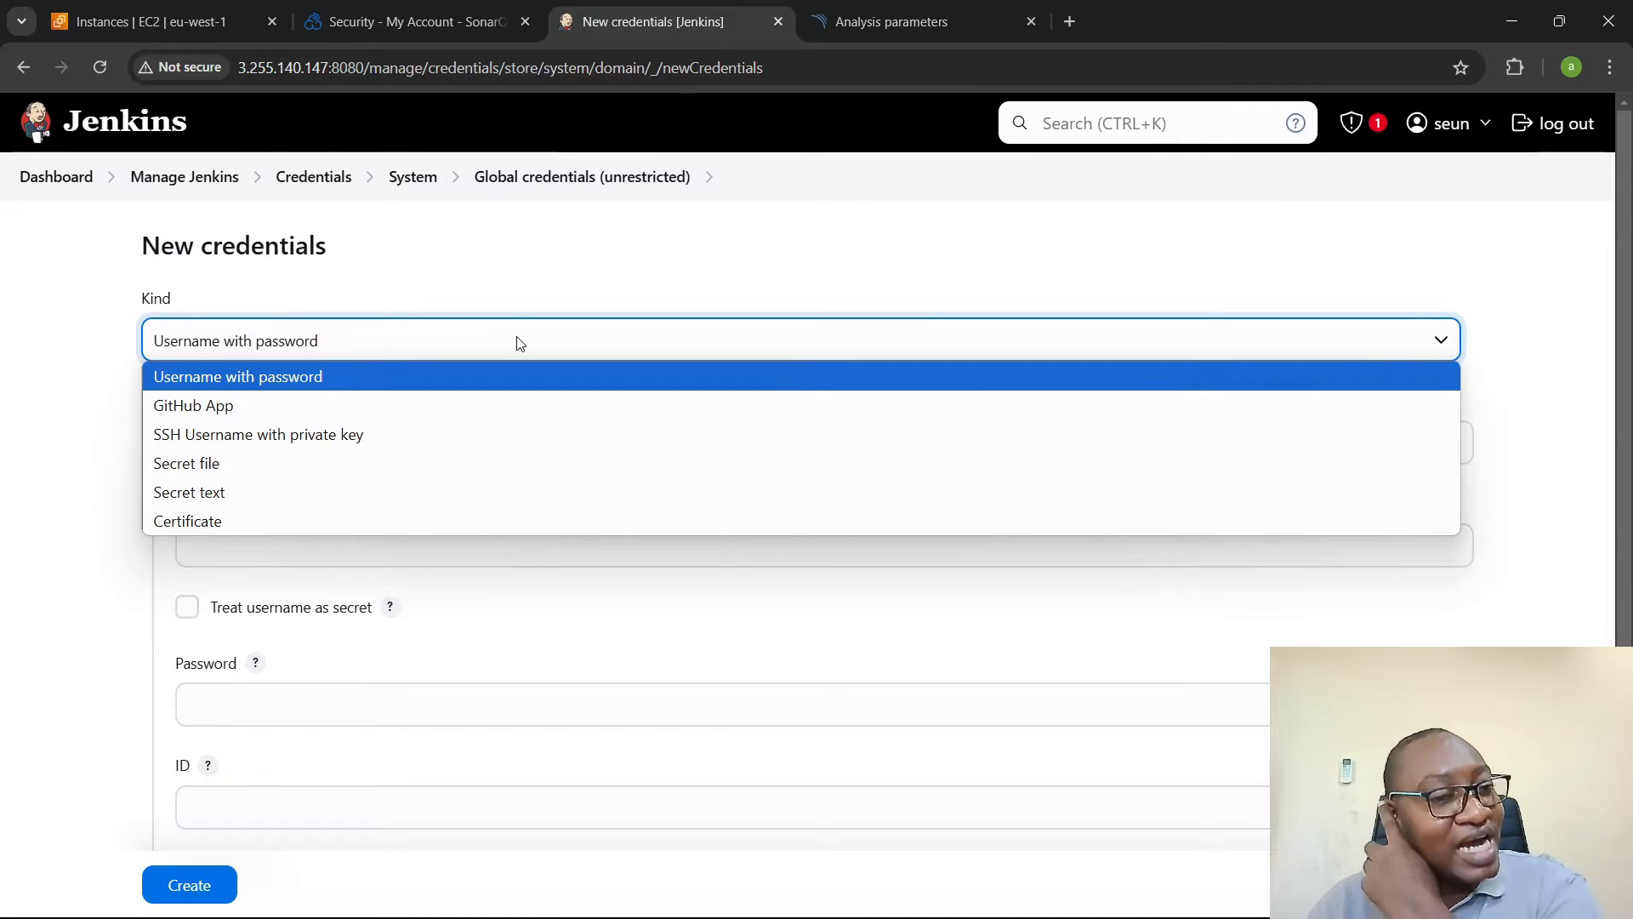
pyautogui.click(421, 492)
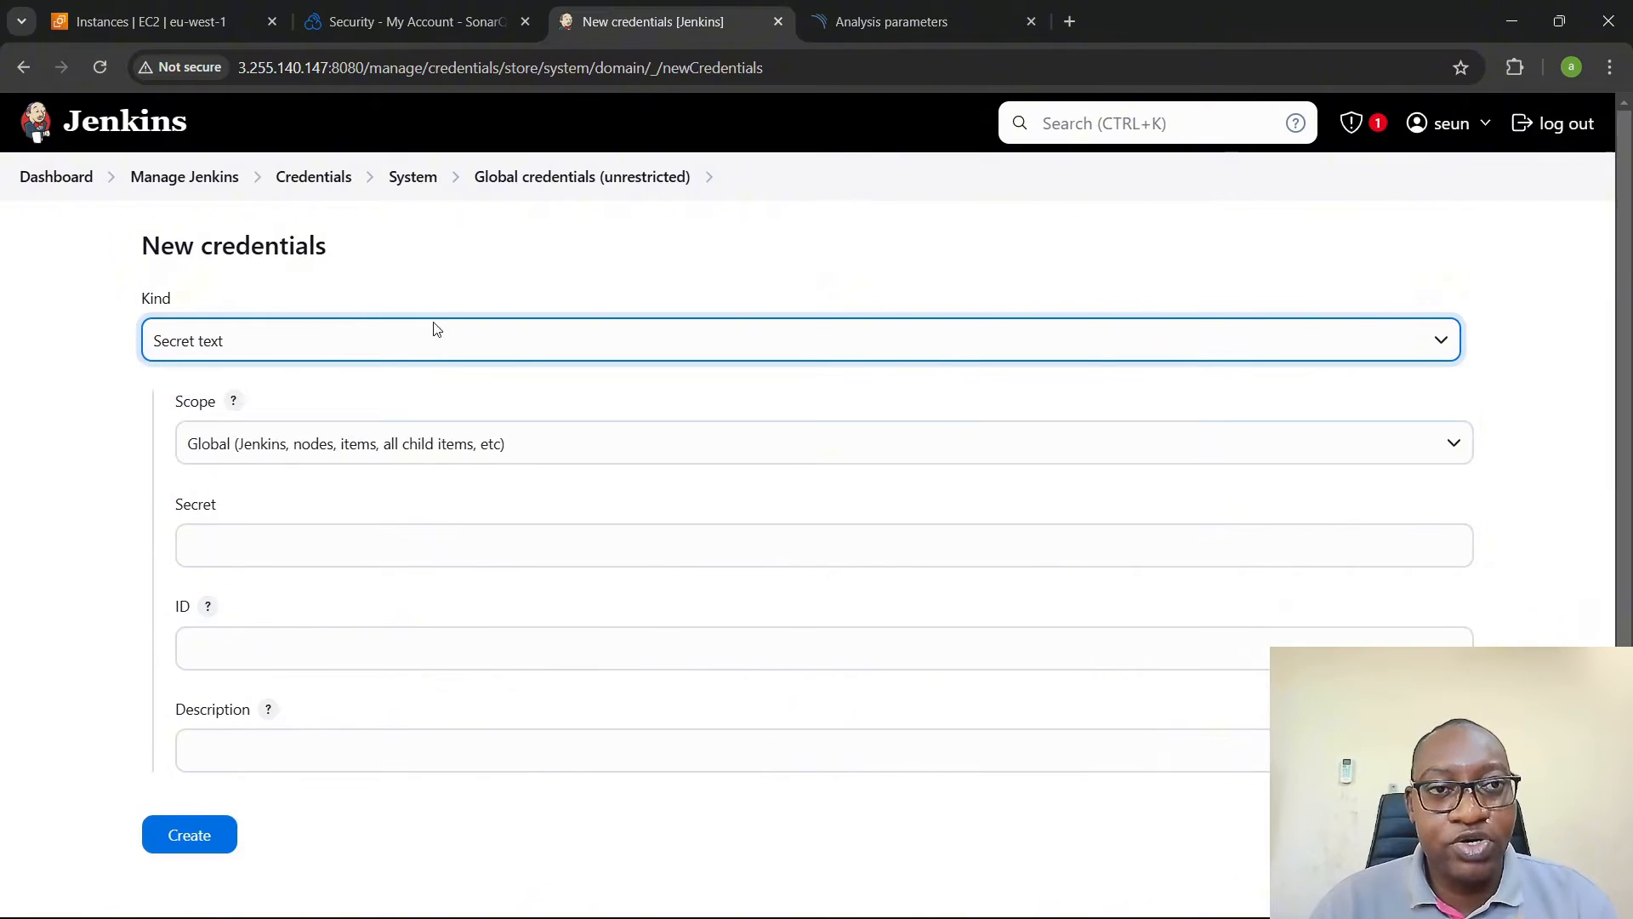
# - Copy the generated token again from SonarQube Cloud and paste it as the Secret of the new Jenkins credential
pyautogui.click(386, 21)
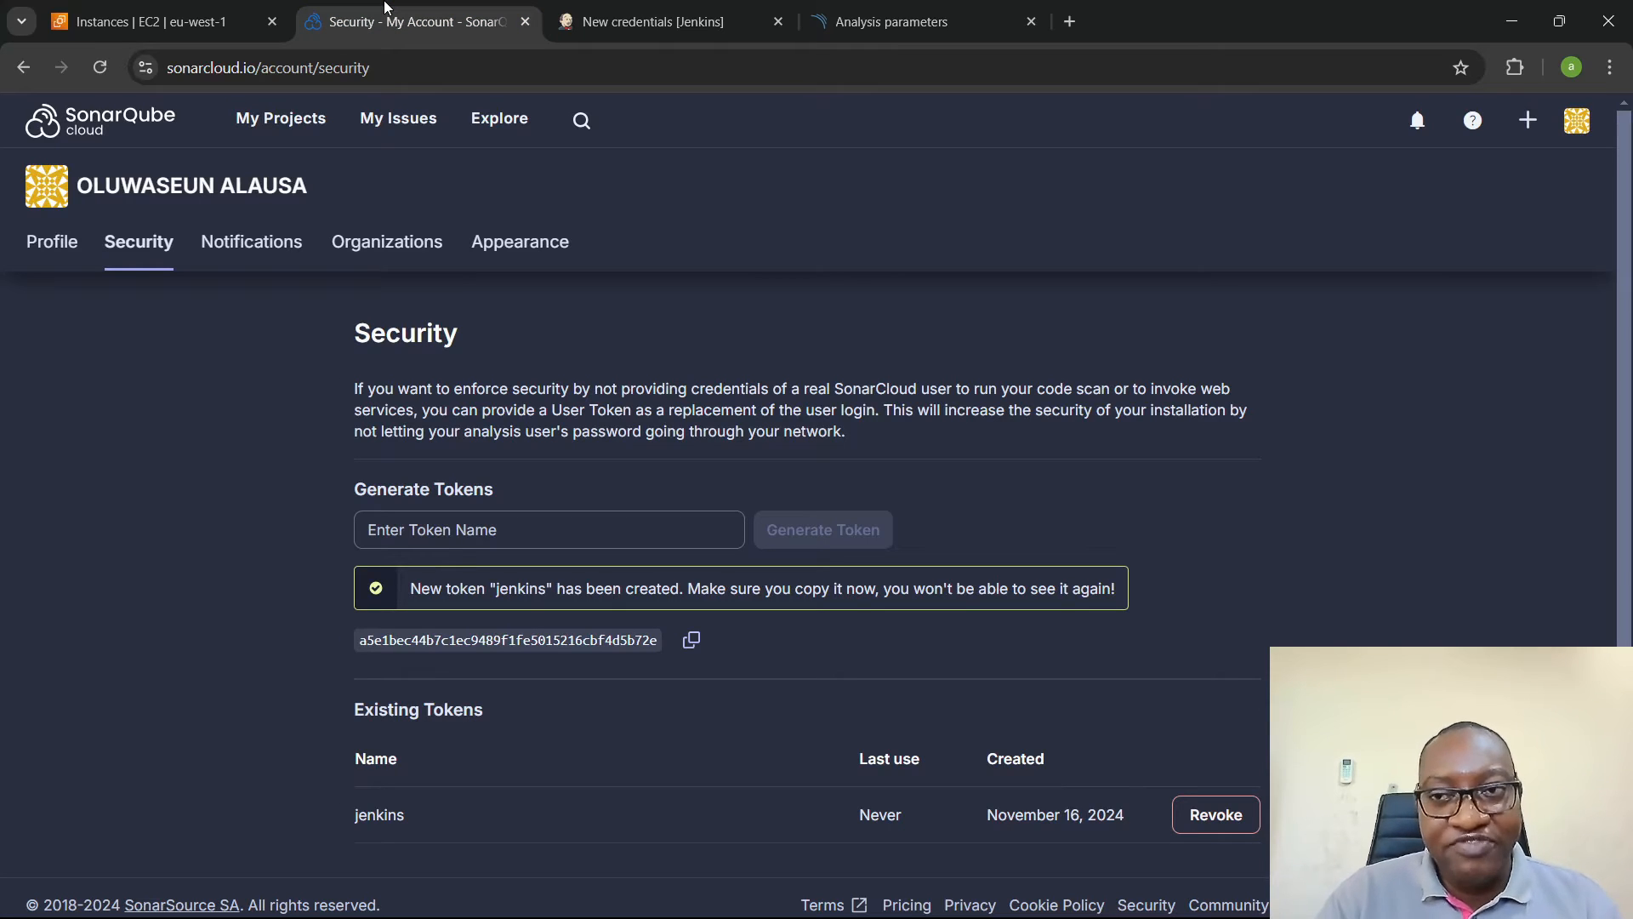
pyautogui.click(690, 639)
pyautogui.click(665, 7)
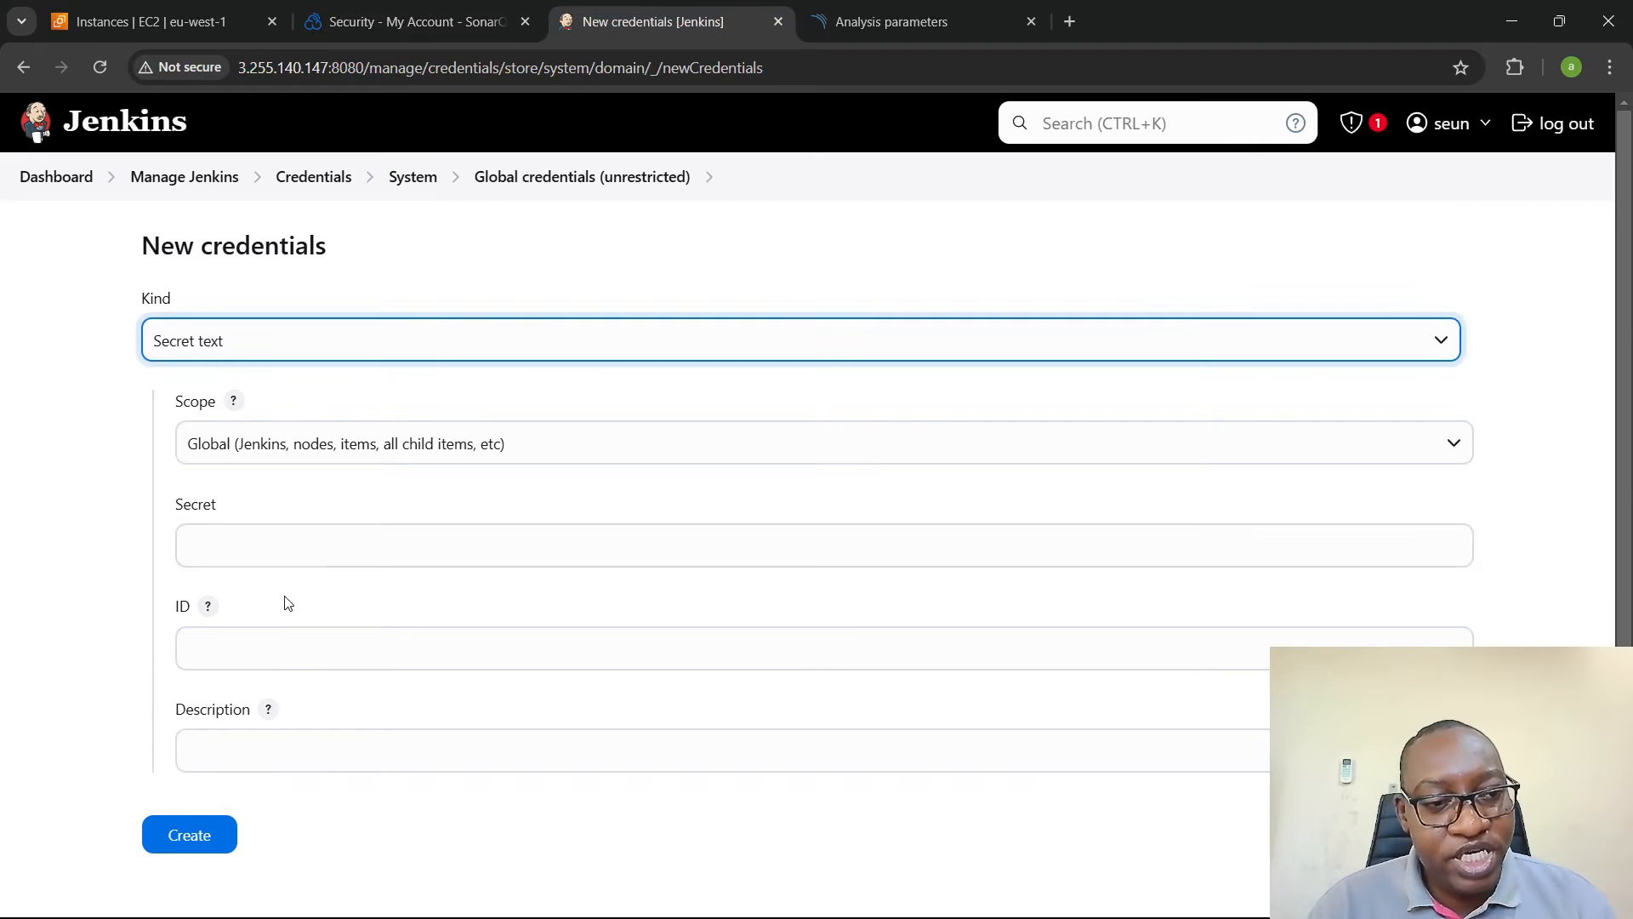
pyautogui.click(323, 541)
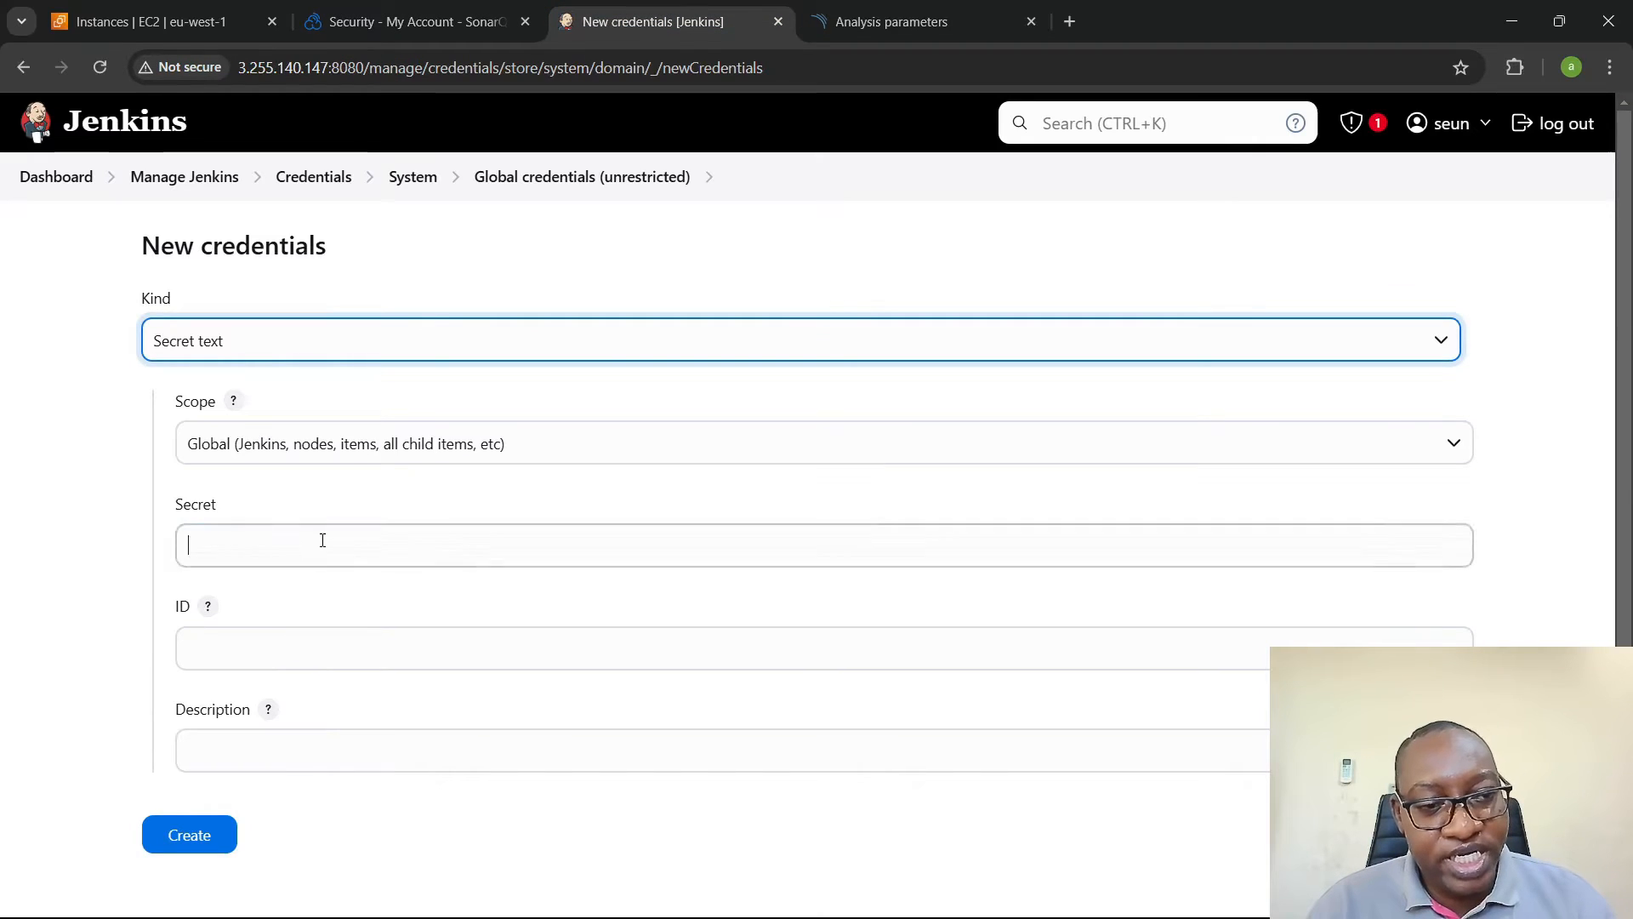
# - Set the credential's ID and description to sonar-token and create it
pyautogui.click(312, 643)
pyautogui.write('sonar-token')
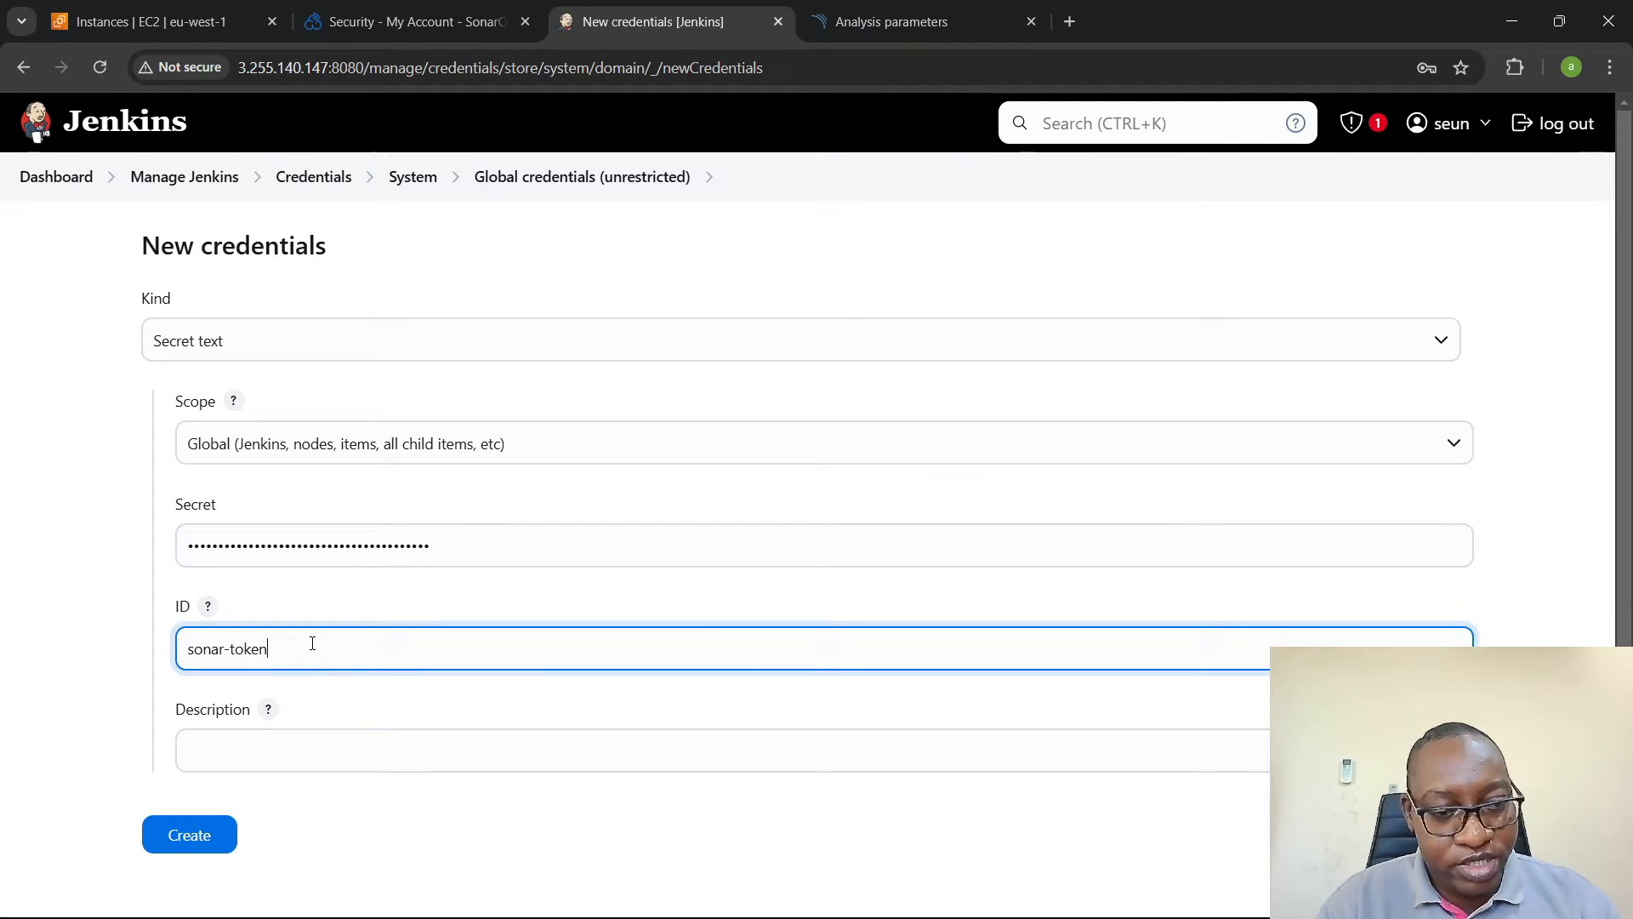
pyautogui.hotkey('ctrl', 'a')
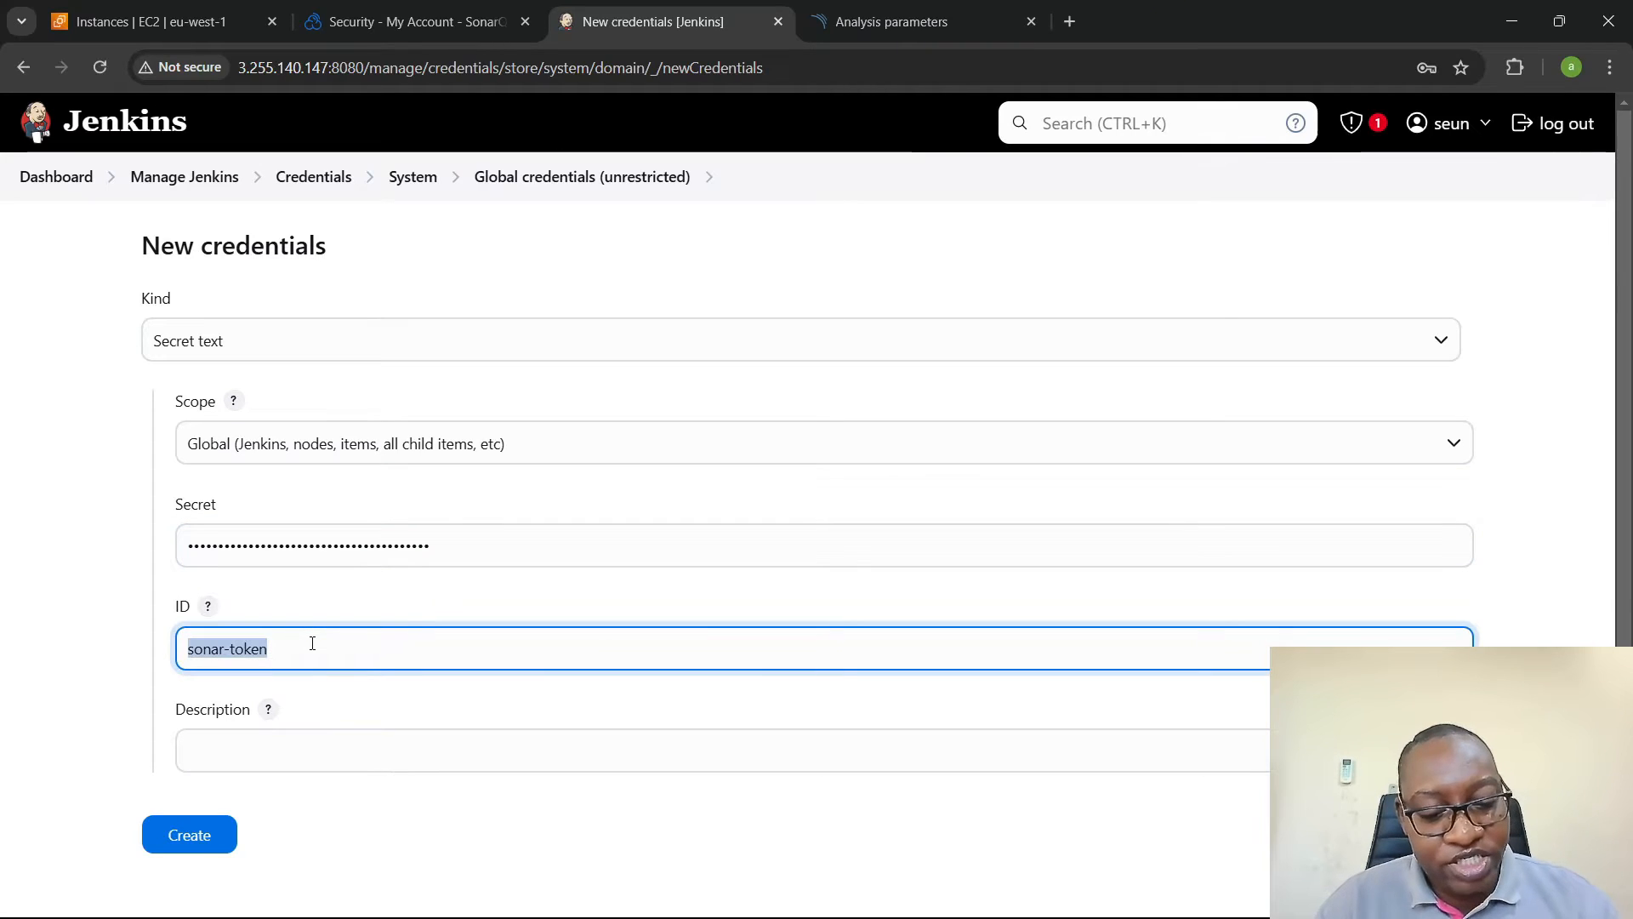
pyautogui.click(272, 753)
pyautogui.hotkey('ctrl', 'v')
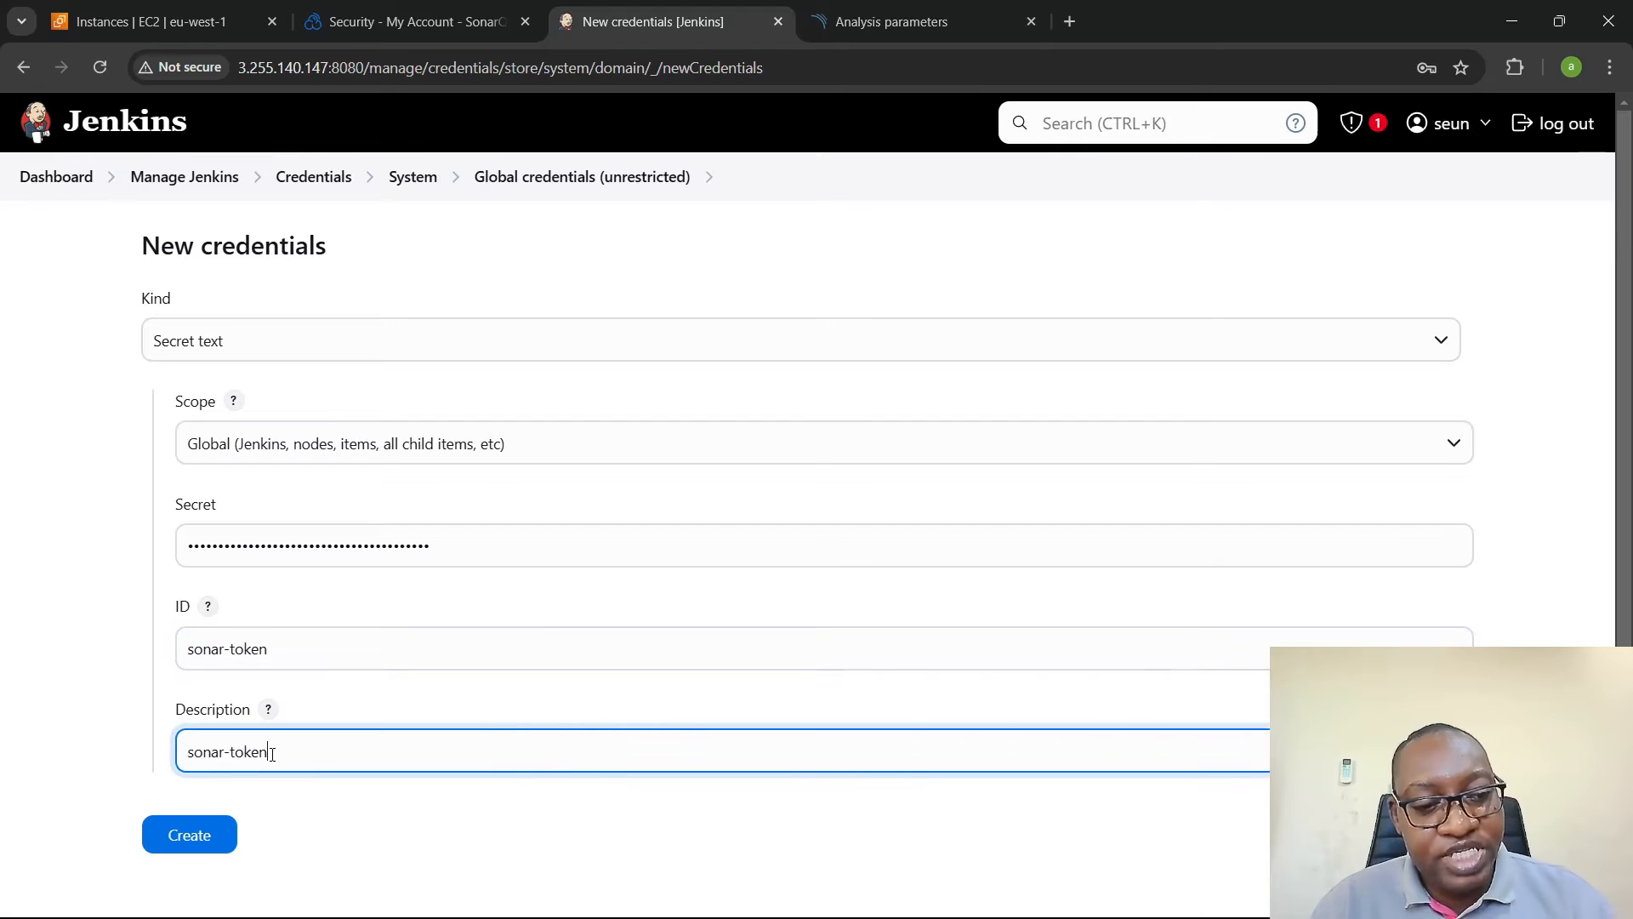
pyautogui.scroll(-1, 246, 780)
pyautogui.click(218, 787)
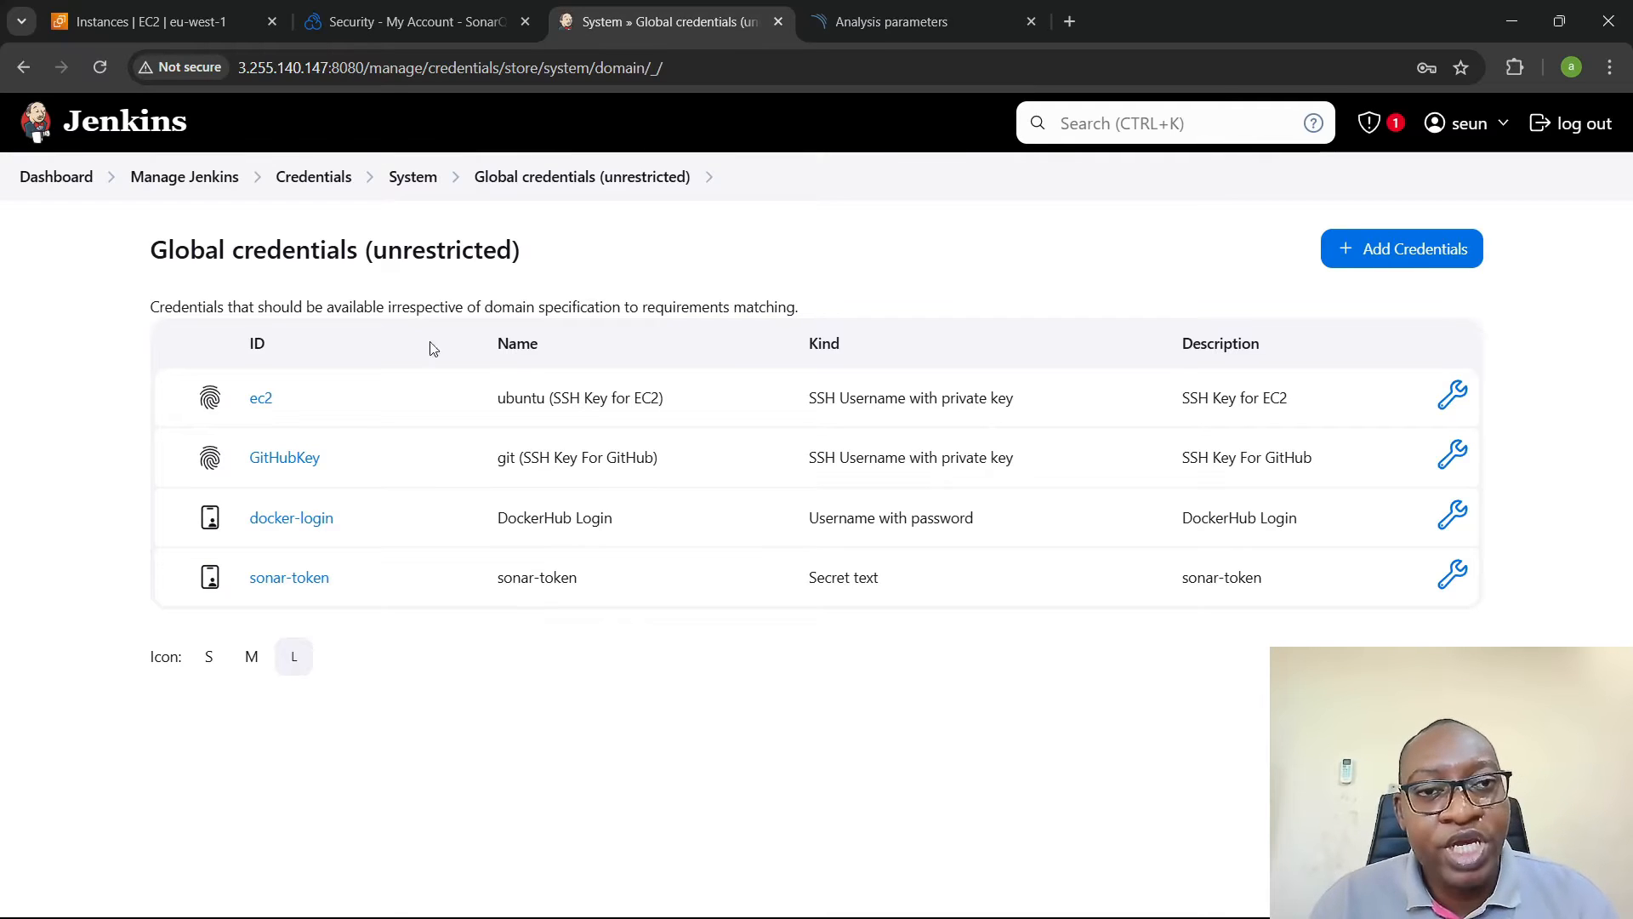
# - Return to SonarQube Cloud and start creating an organization manually, naming it seun-org
pyautogui.click(357, 9)
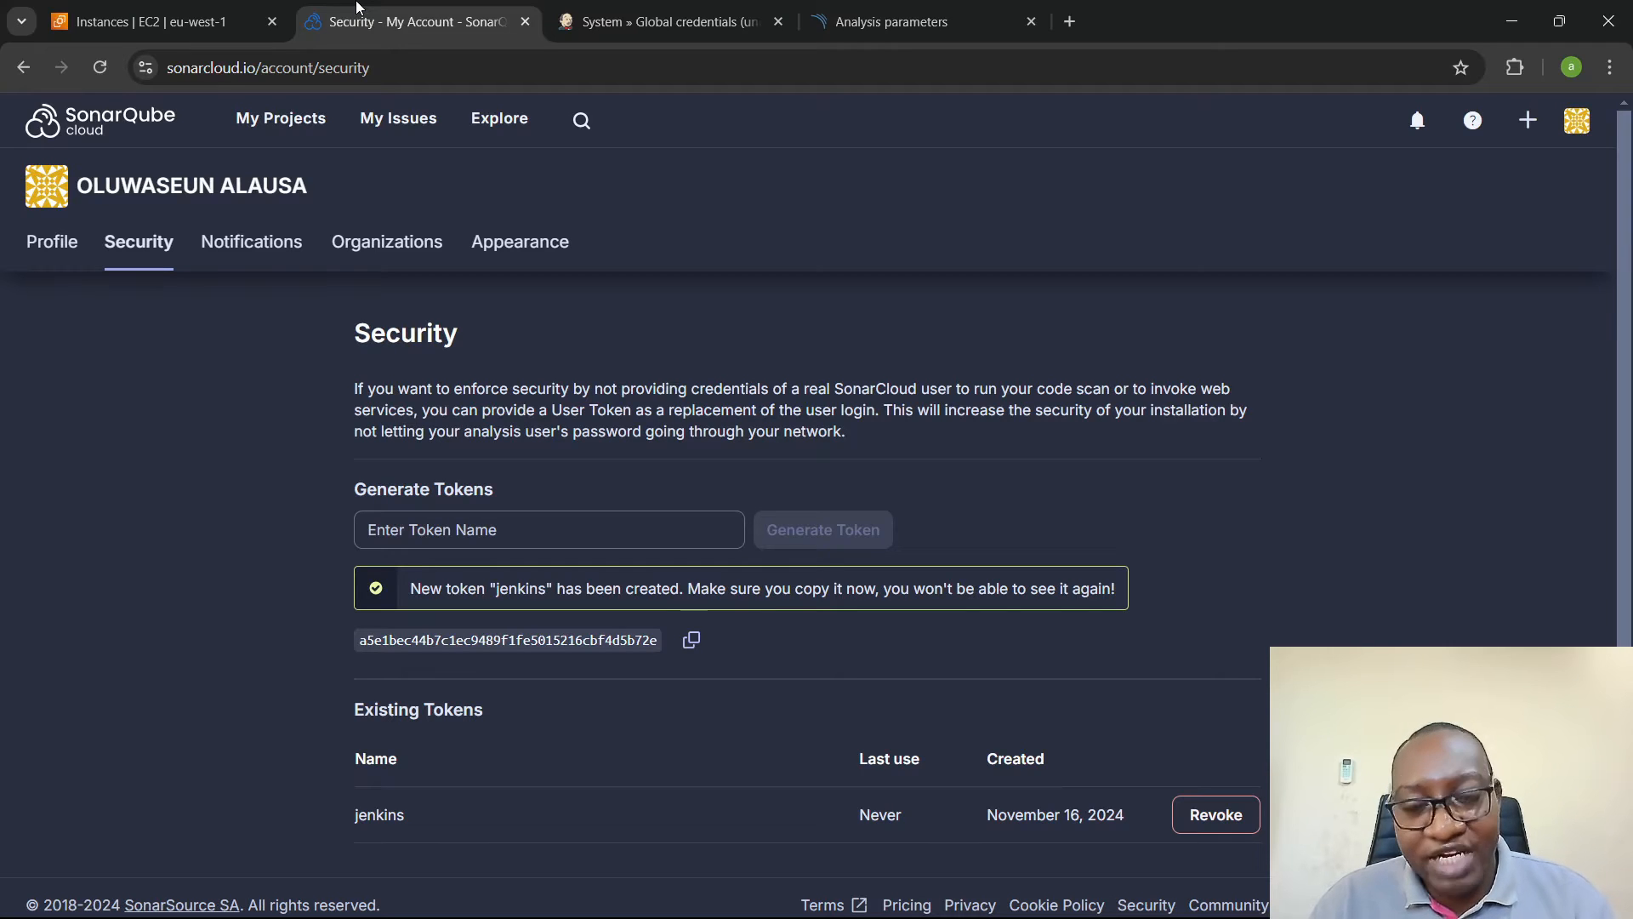
pyautogui.click(399, 253)
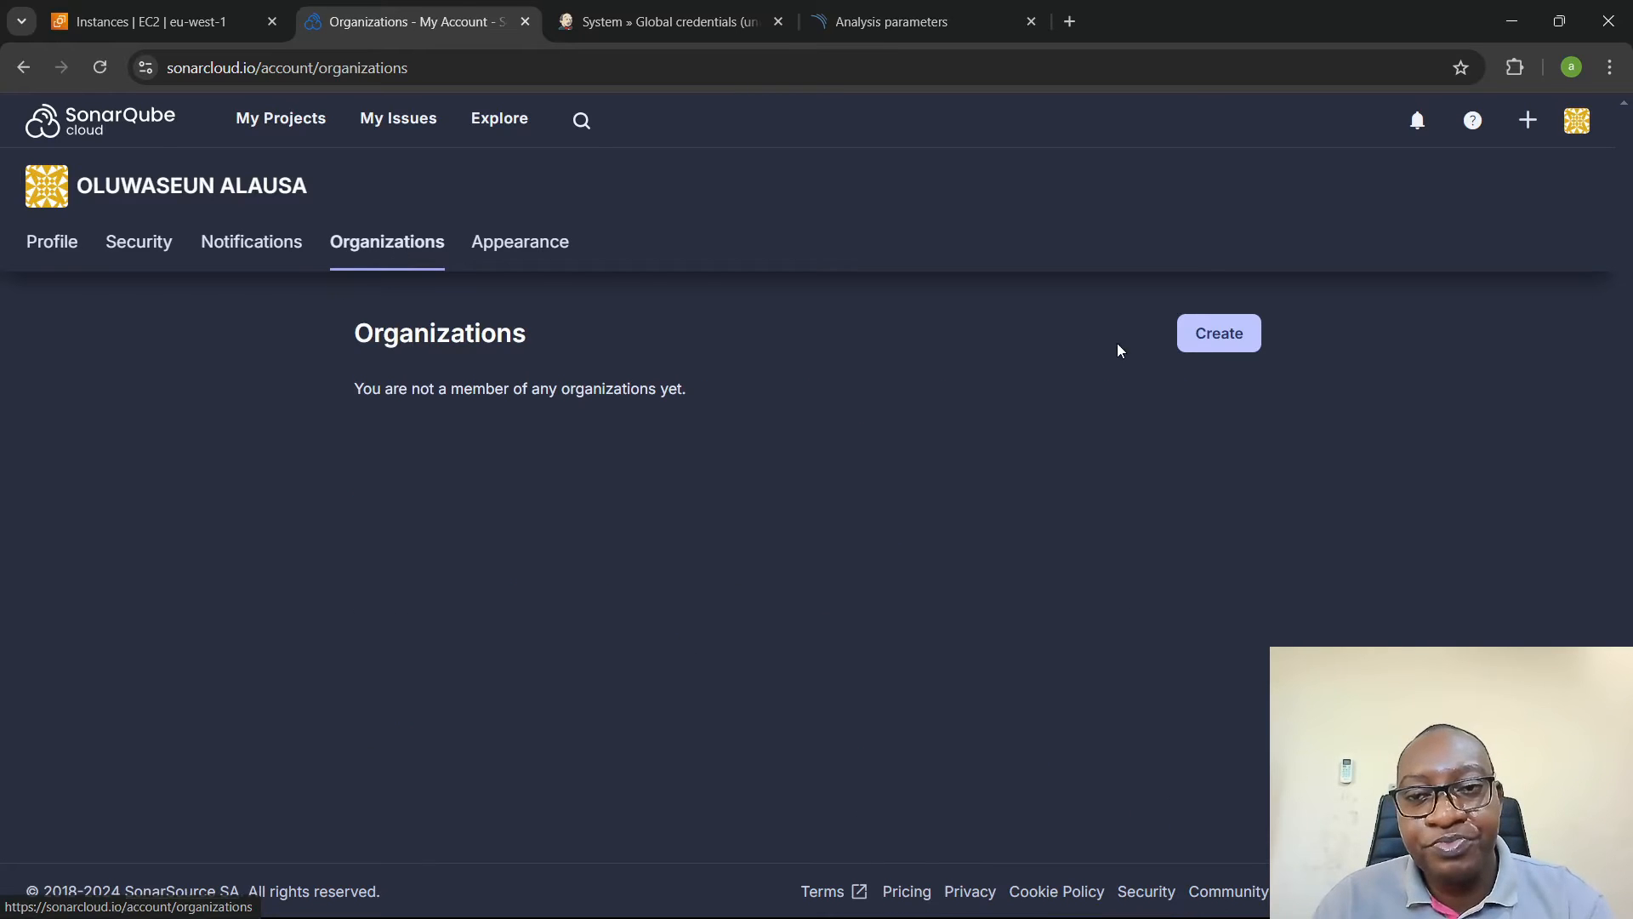
pyautogui.click(1217, 335)
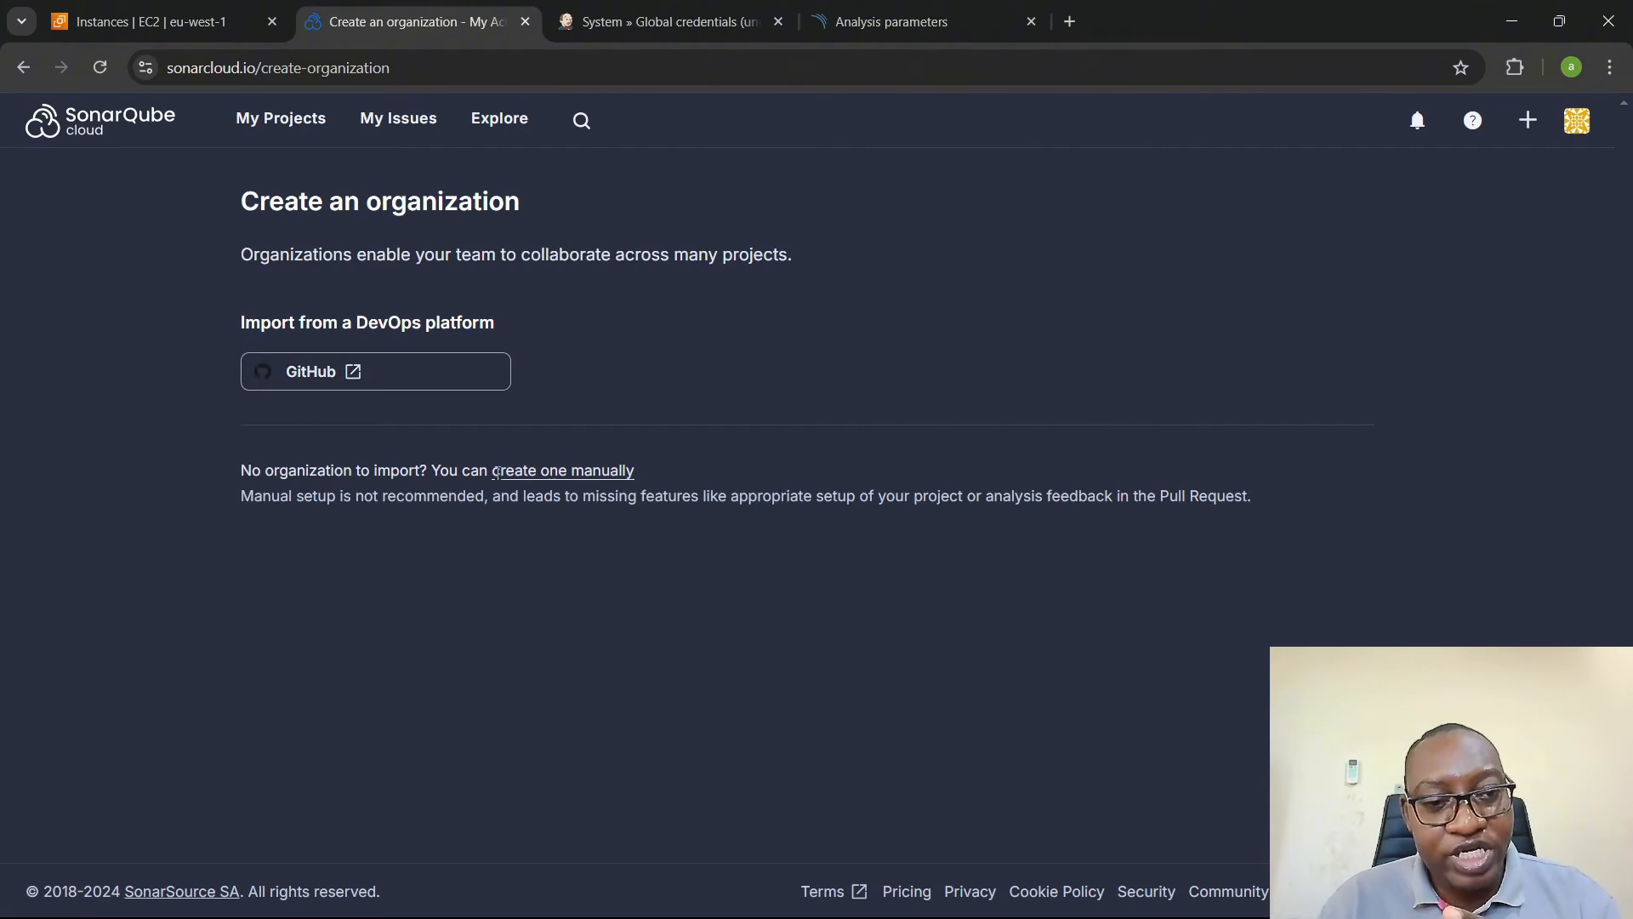
pyautogui.click(556, 473)
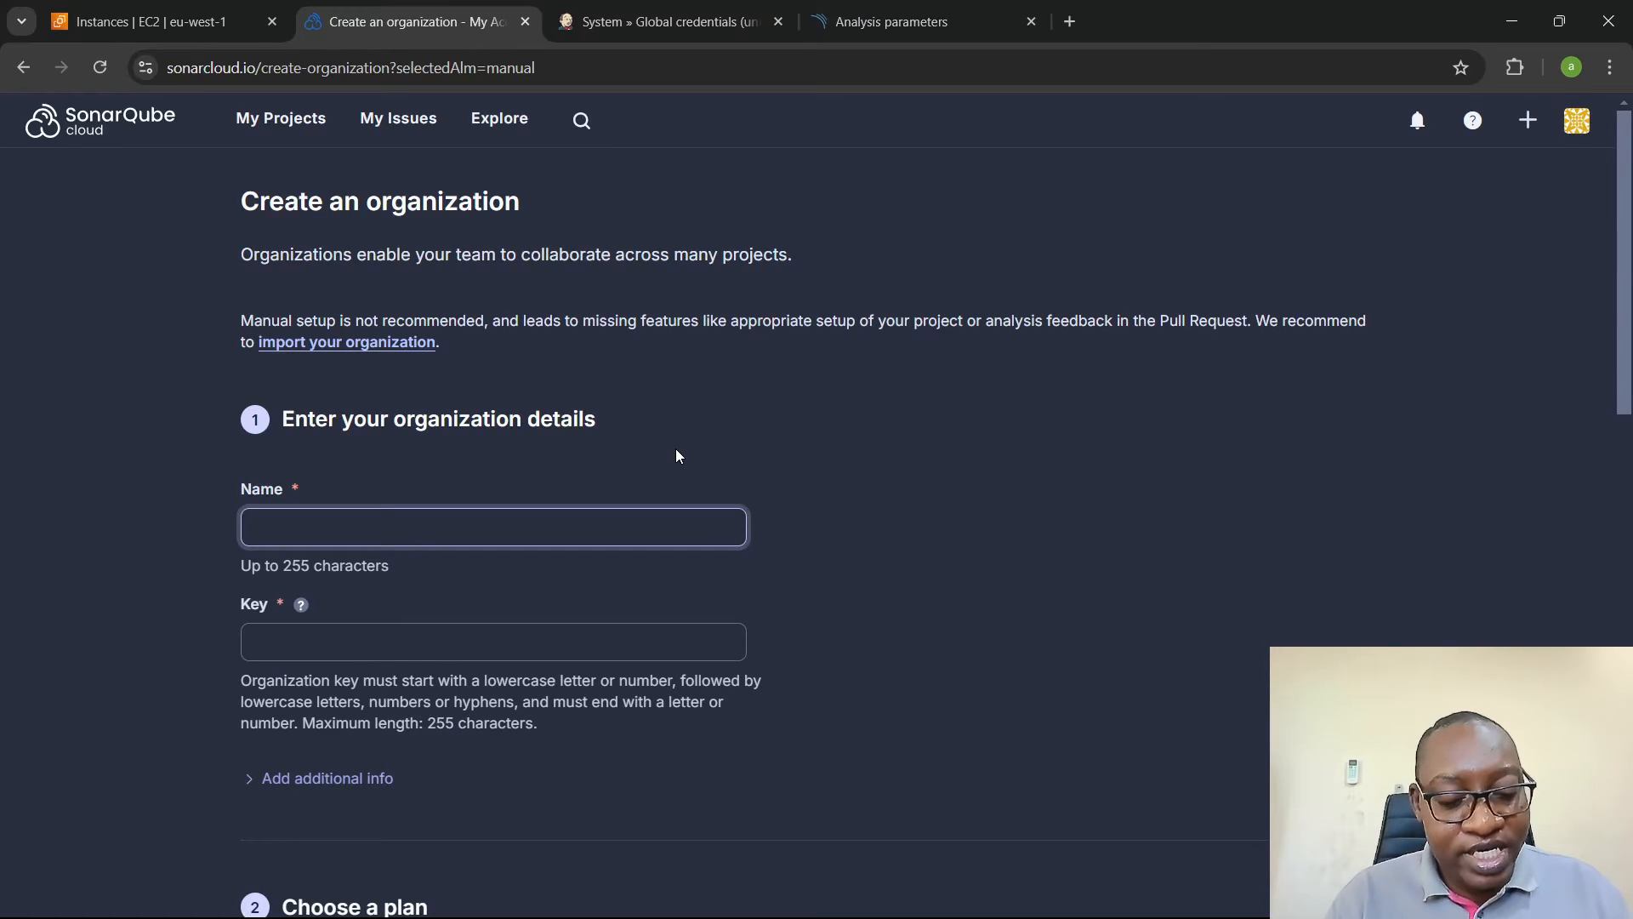
pyautogui.write('seun-o')
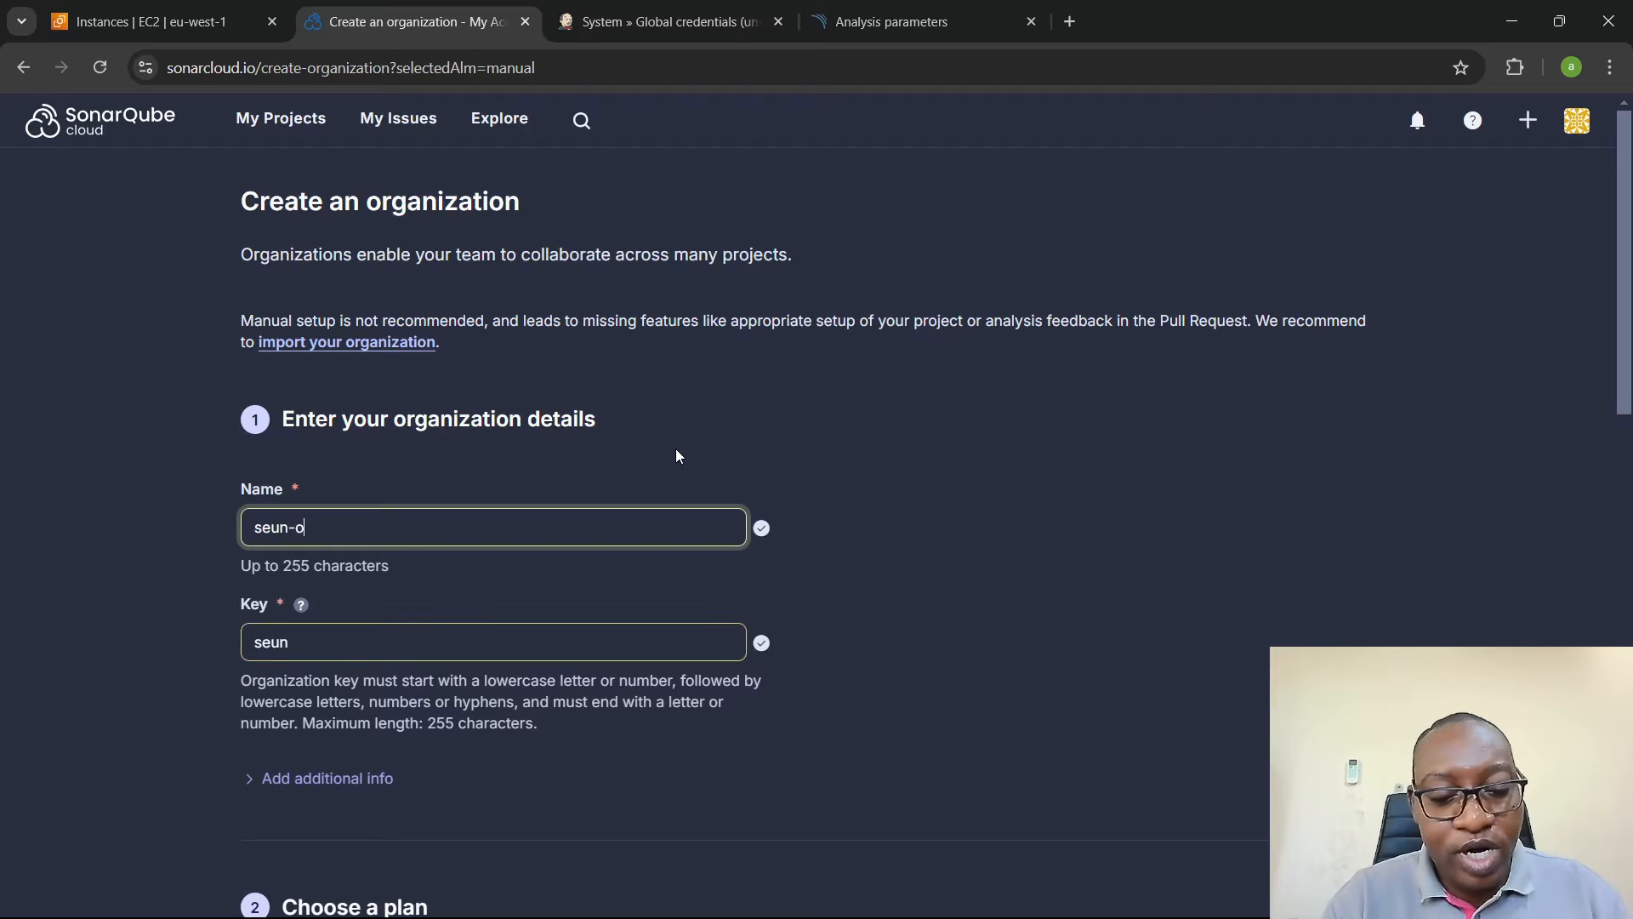
pyautogui.write('rg')
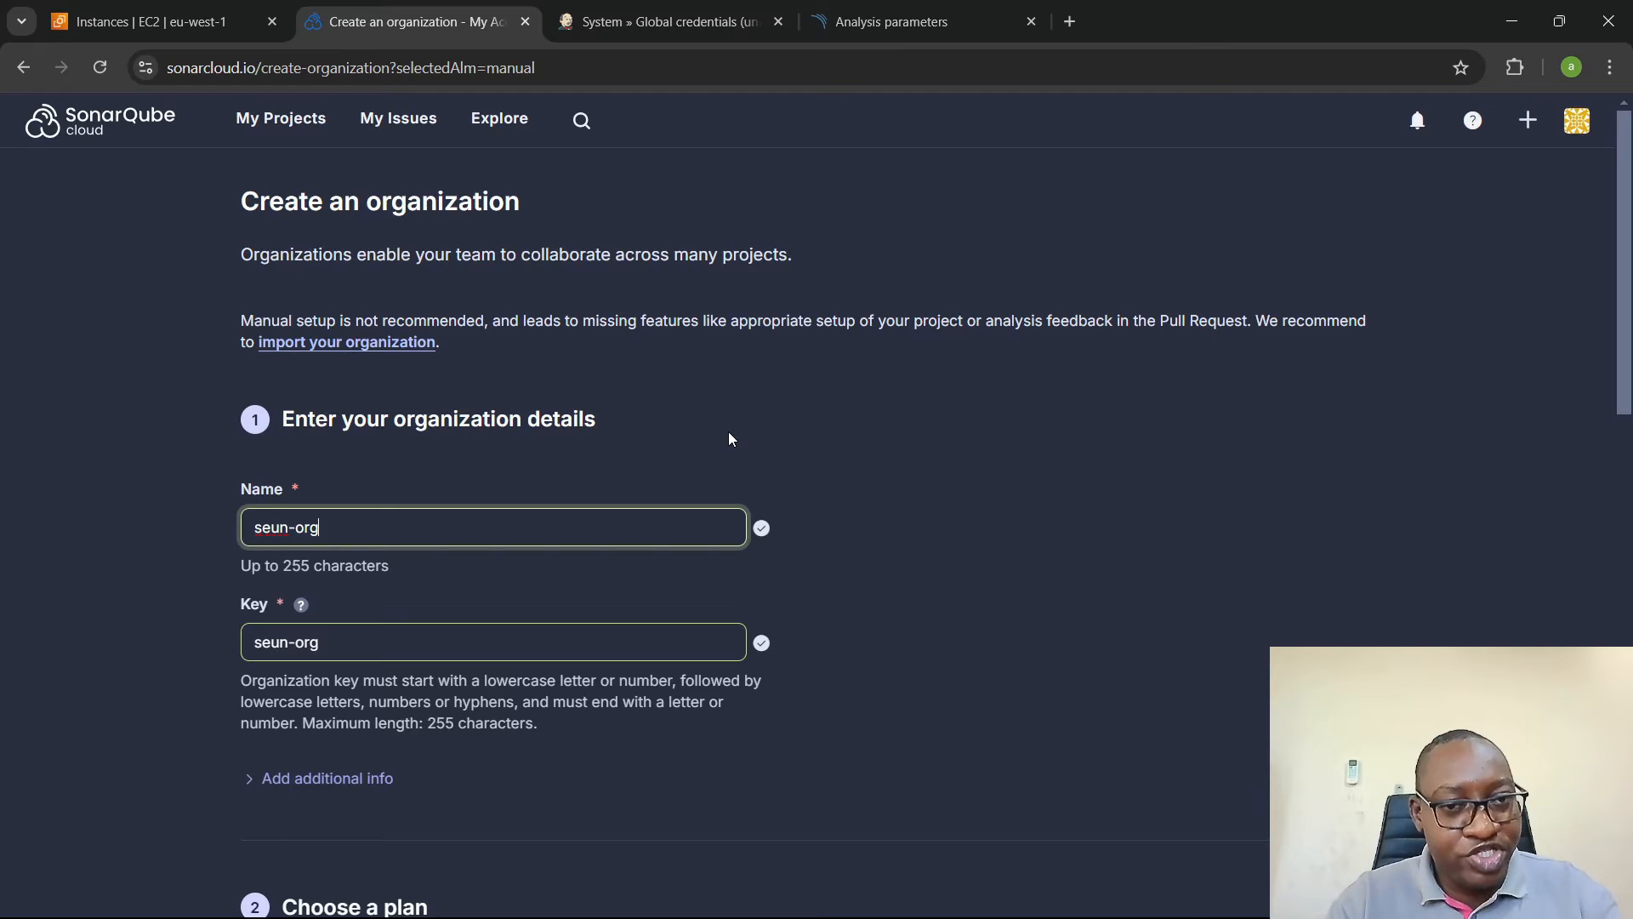
# - Choose the Free plan and create the organization
pyautogui.scroll(-6, 762, 427)
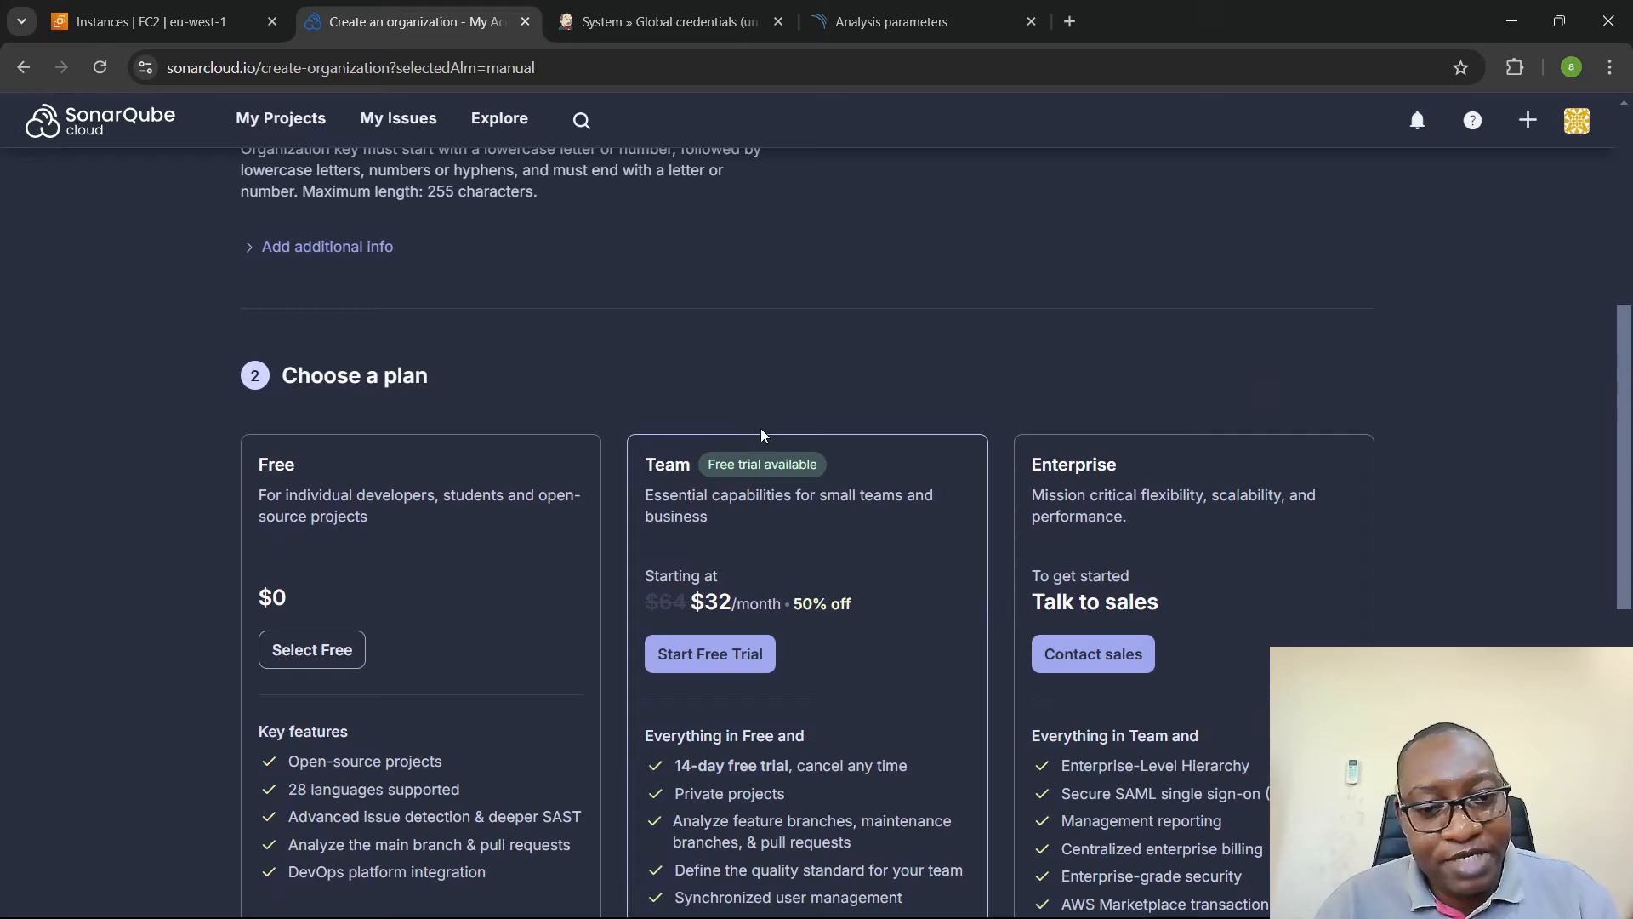
pyautogui.click(309, 655)
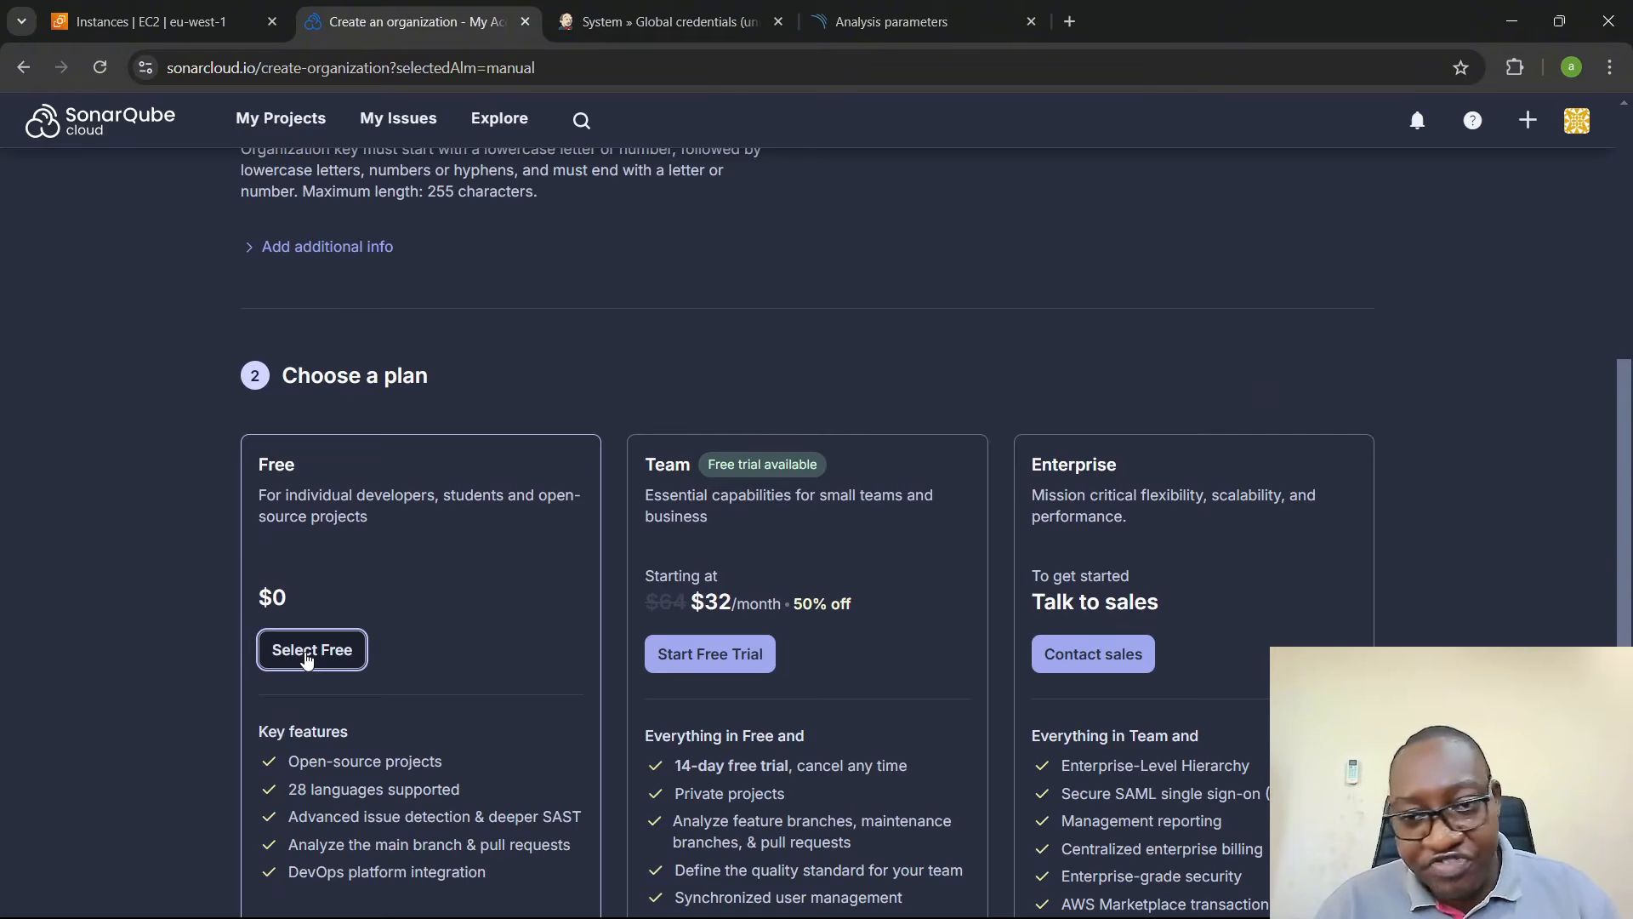
pyautogui.scroll(-4, 265, 578)
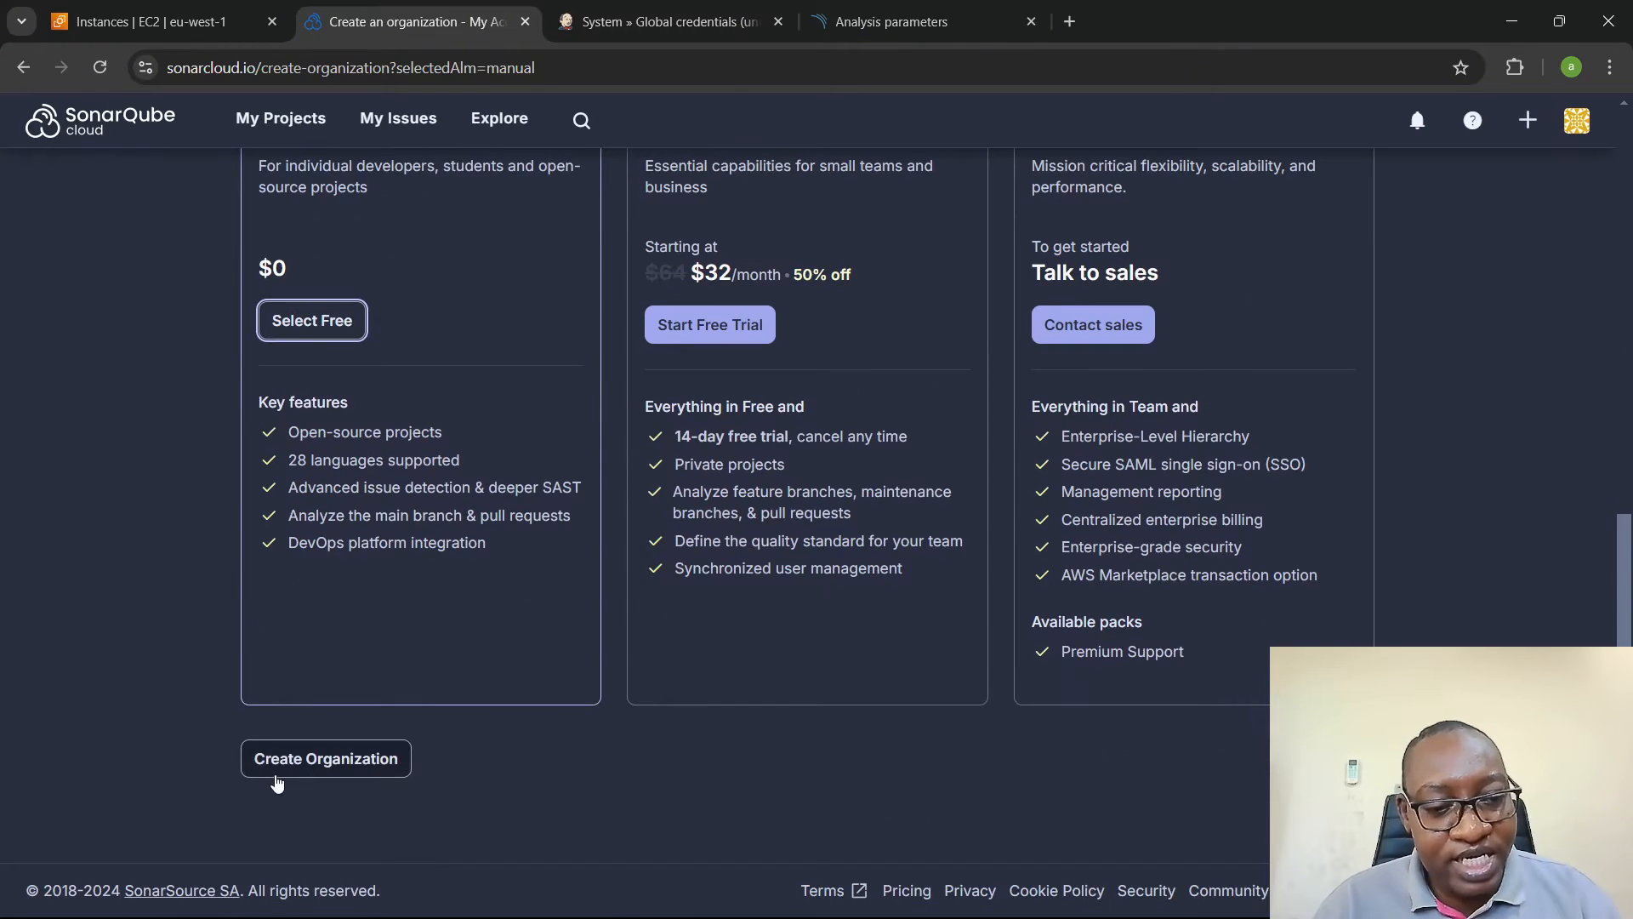
pyautogui.click(310, 760)
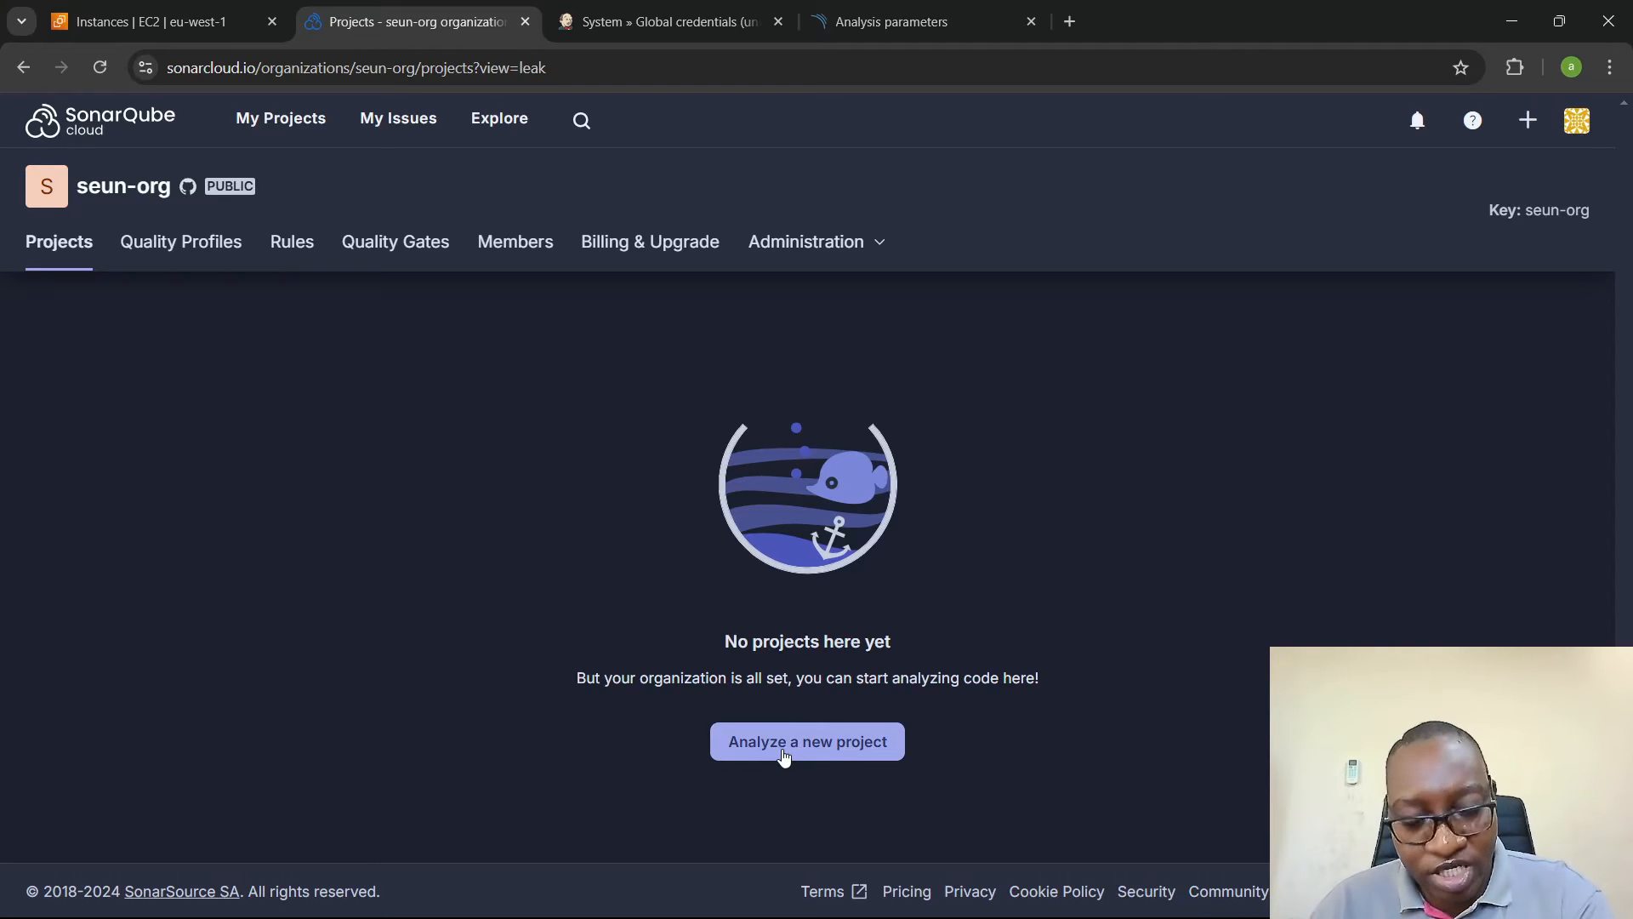
# - Set up a new project to analyze in seun-org, with seun-java-app as display name and project key, and continue to the new code definition
pyautogui.click(834, 744)
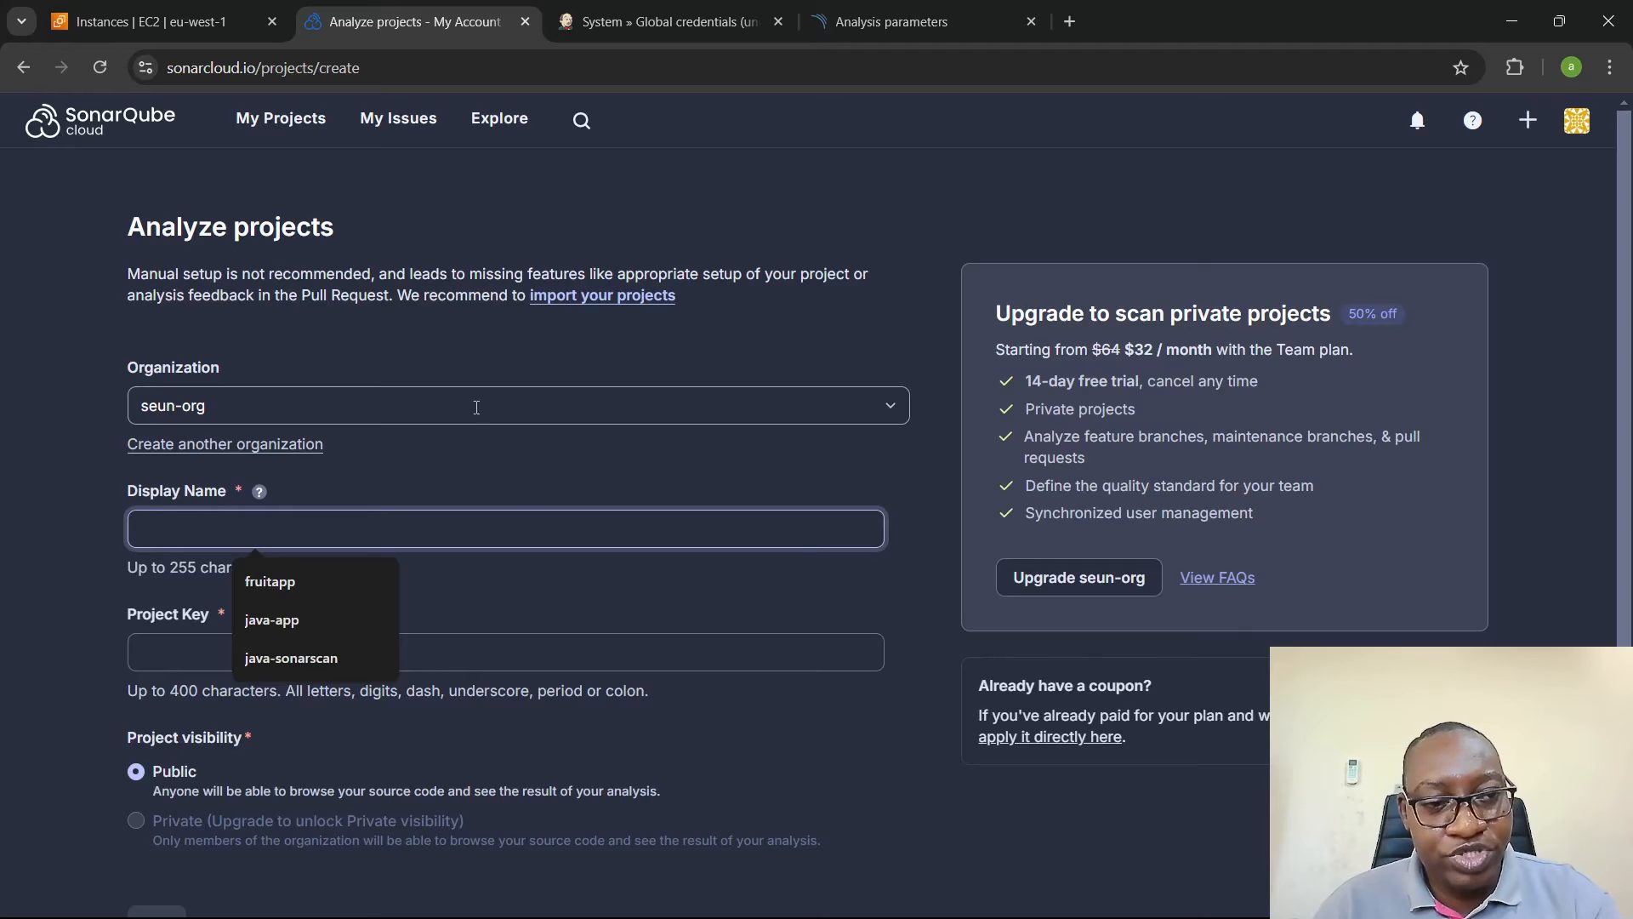
pyautogui.click(80, 520)
pyautogui.click(238, 536)
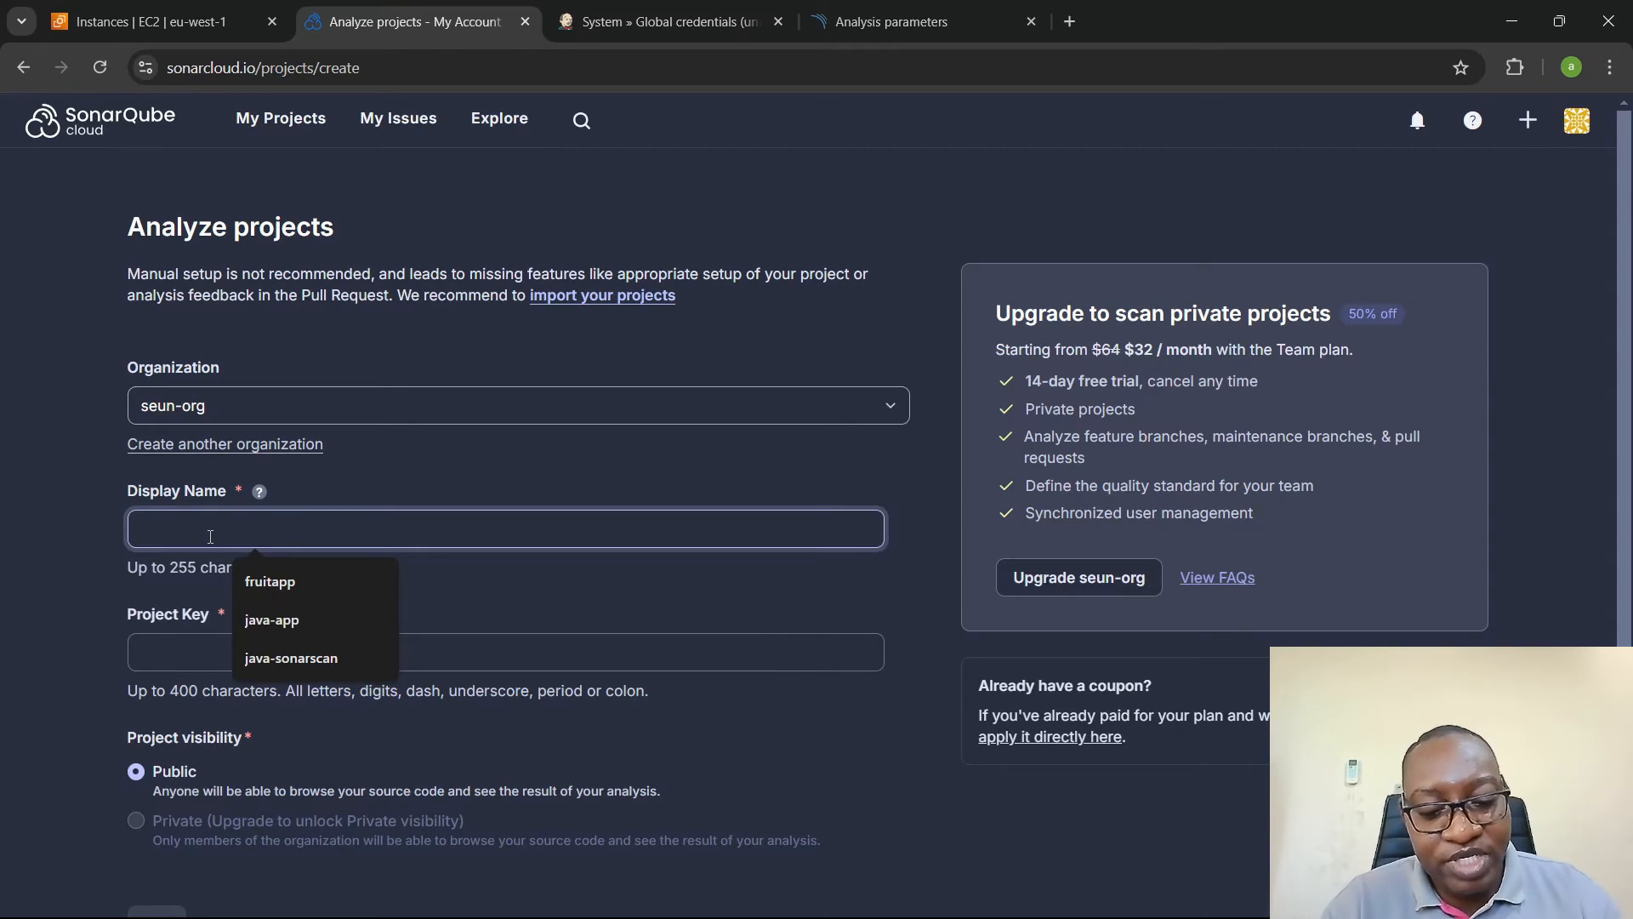
pyautogui.write('seun-ja')
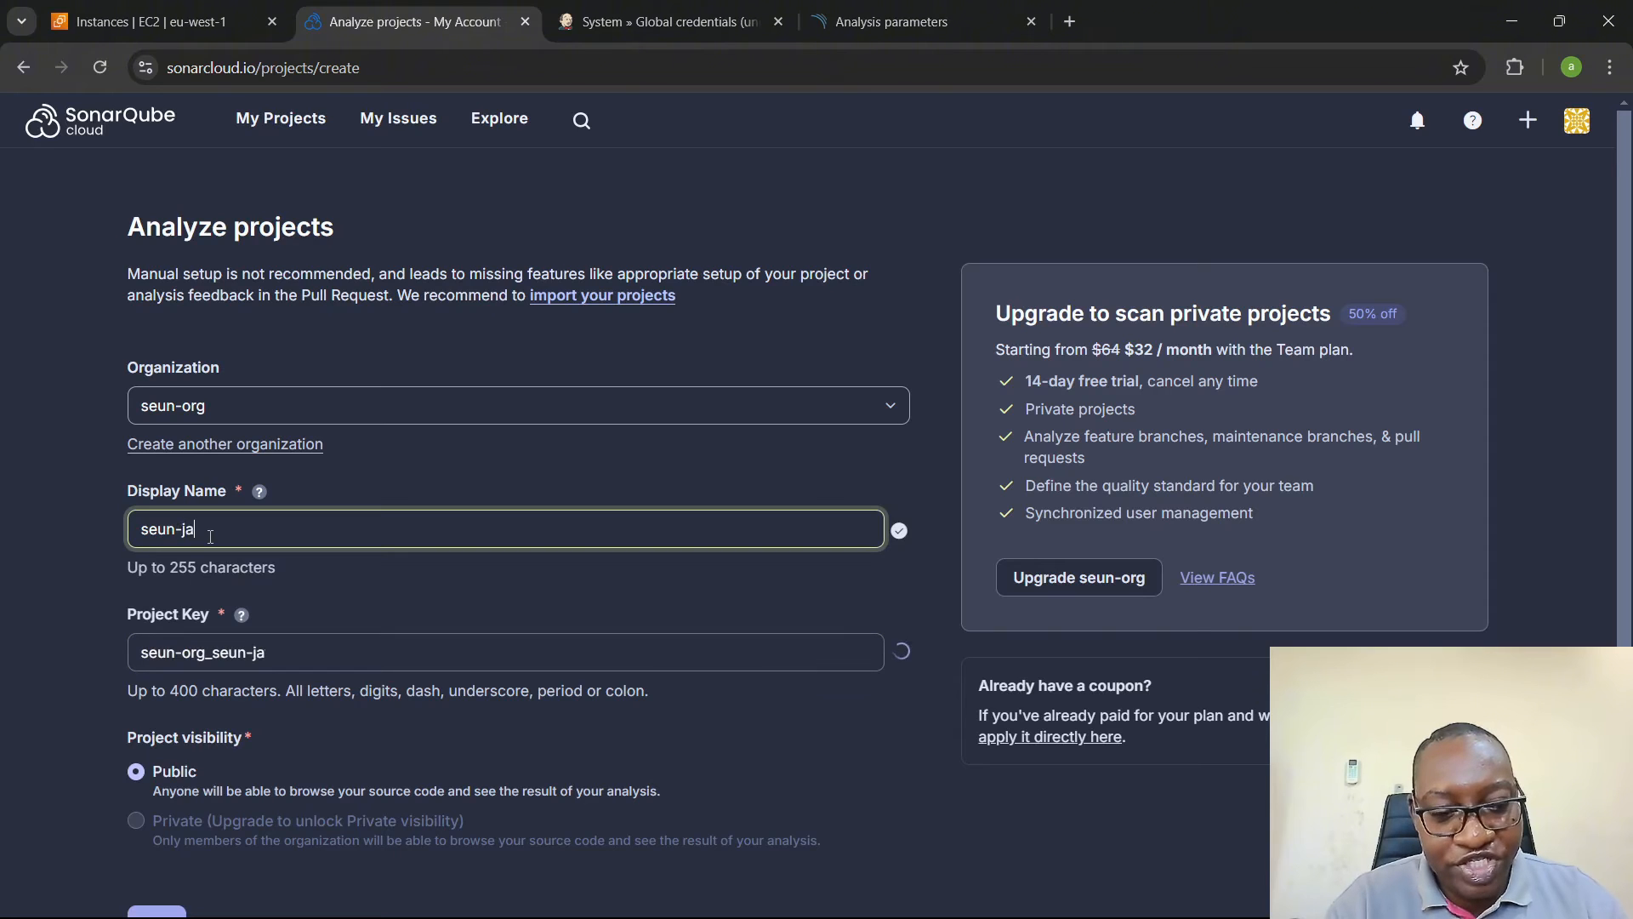
pyautogui.write('va-app')
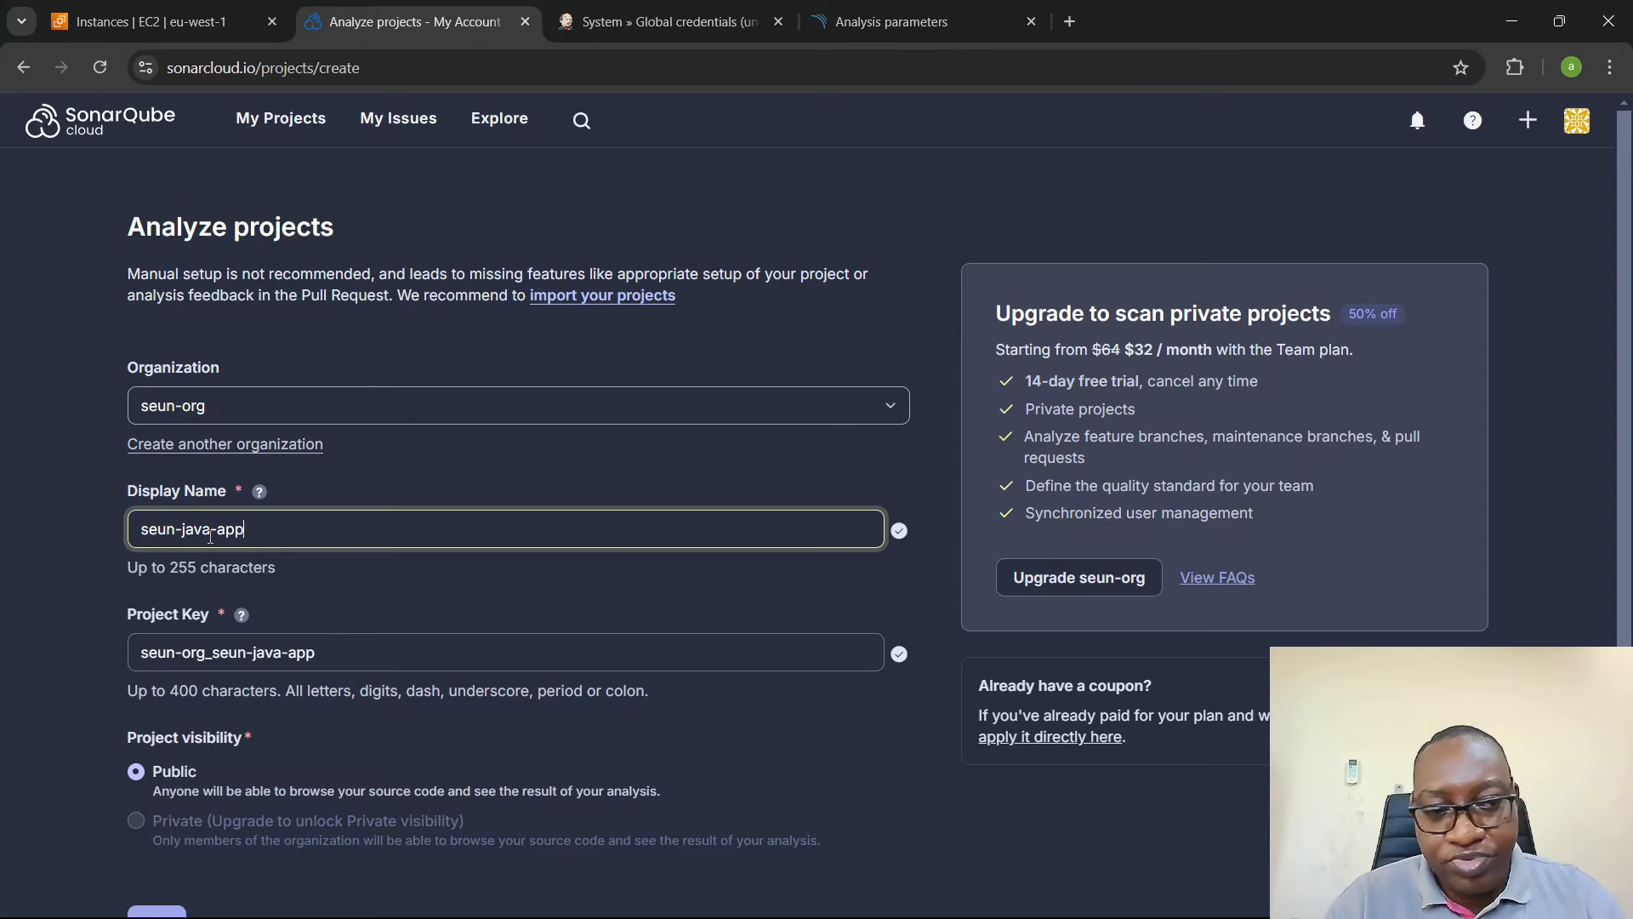
pyautogui.click(377, 653)
pyautogui.hotkey('ctrl', 'a')
pyautogui.hotkey('ctrl', 'v')
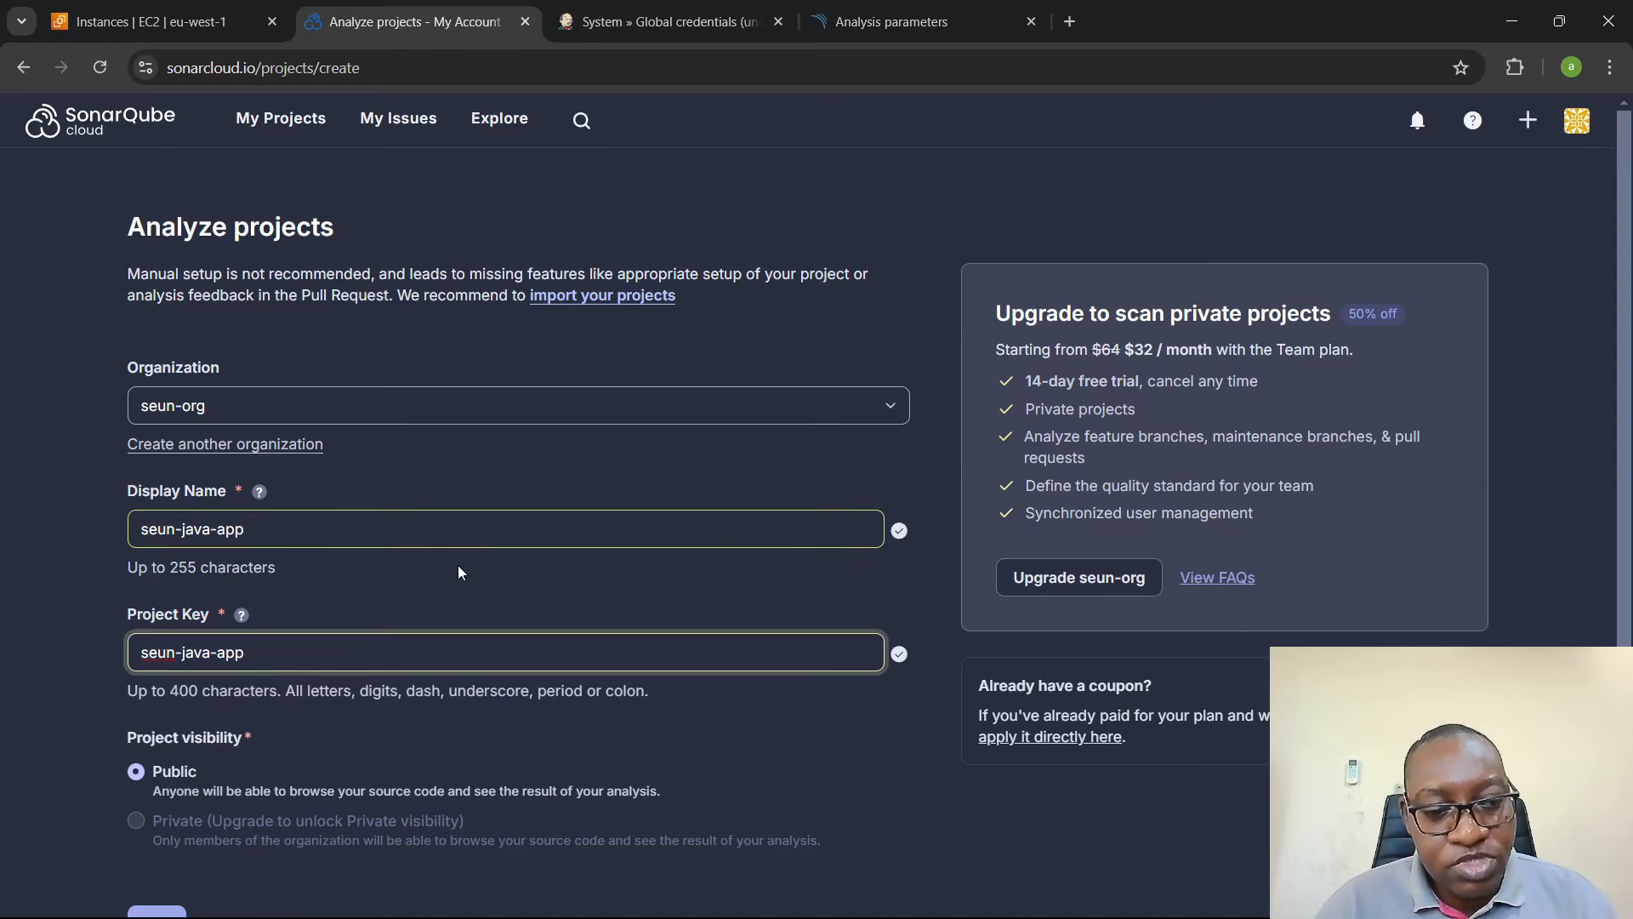
pyautogui.scroll(-2, 458, 565)
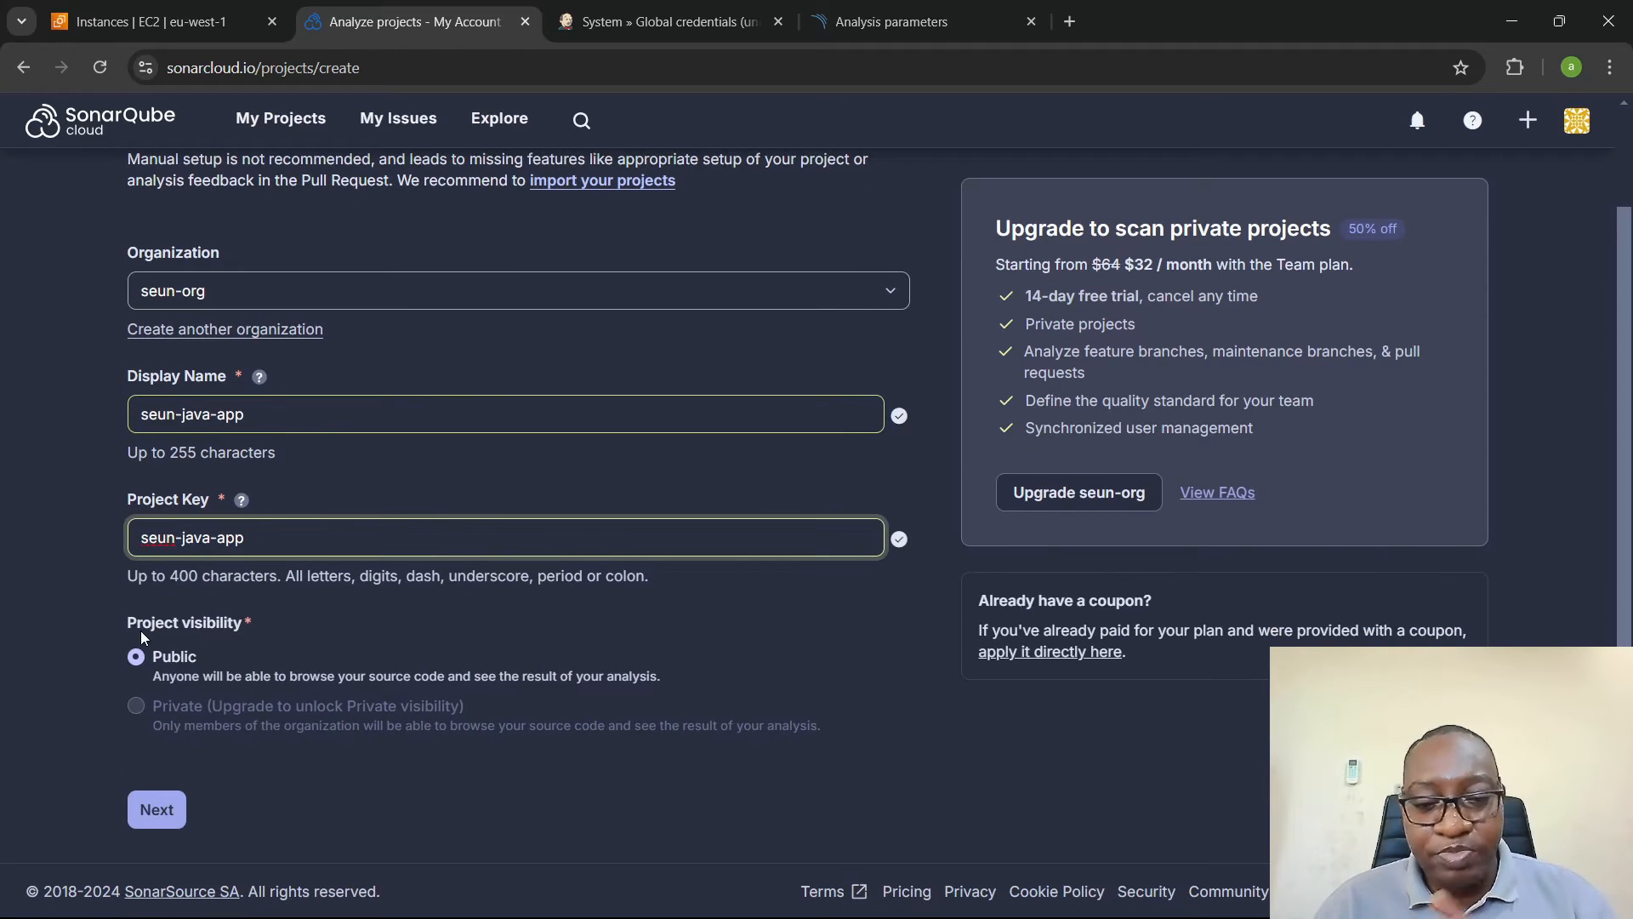
pyautogui.click(151, 813)
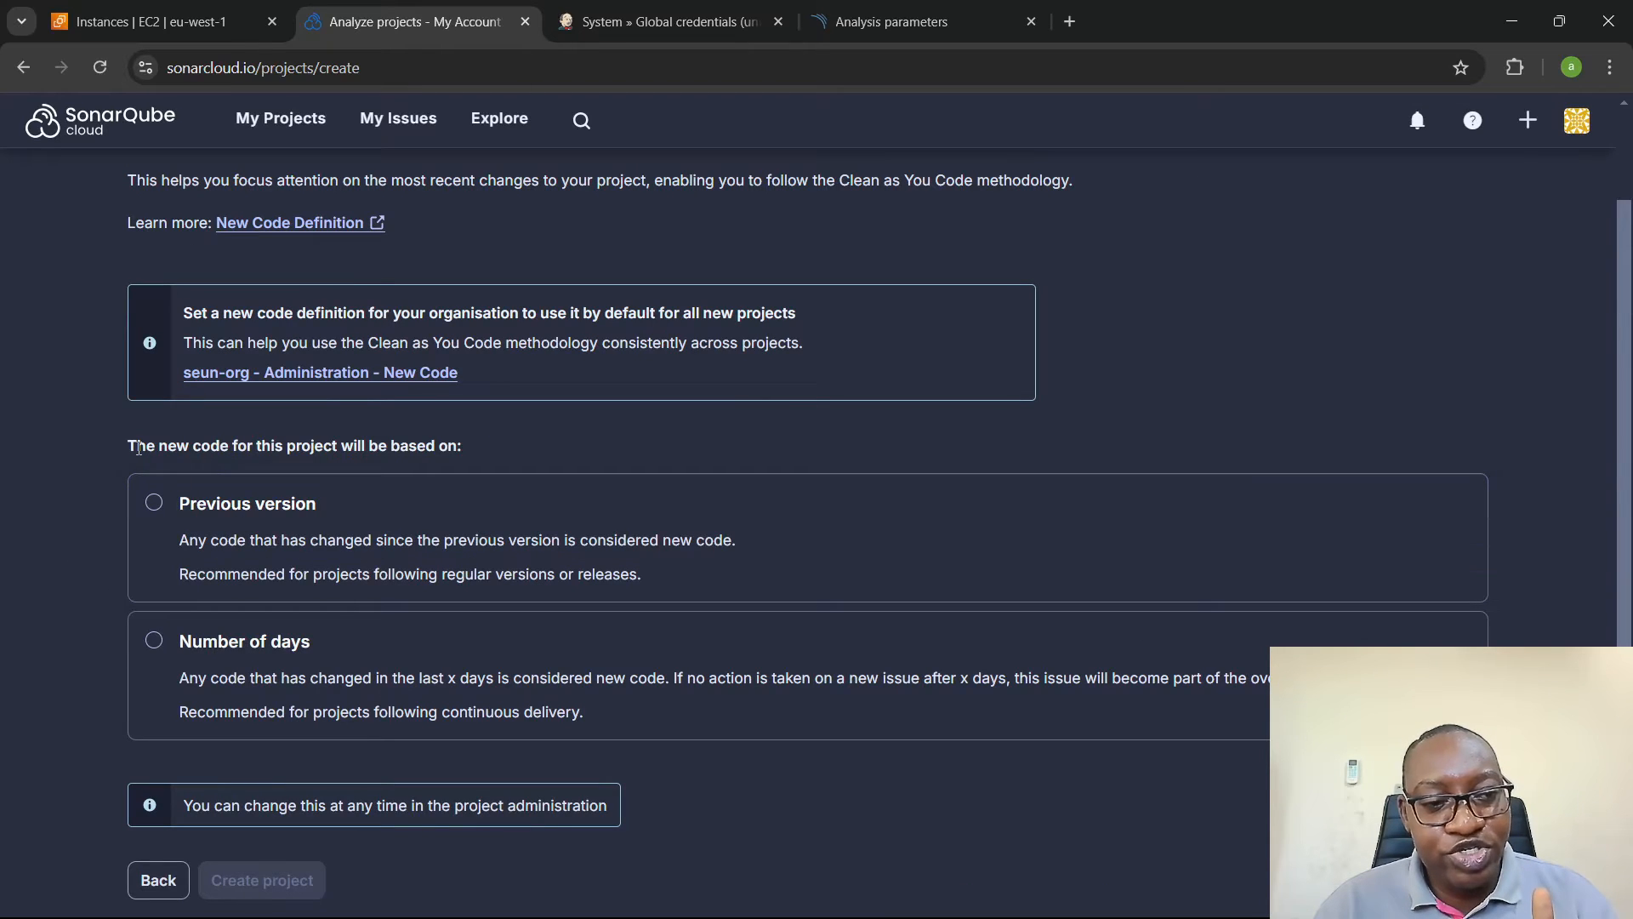
# - Base the project's new code on Previous version and create the project
pyautogui.moveTo(134, 446); pyautogui.dragTo(450, 448)
pyautogui.click(527, 449)
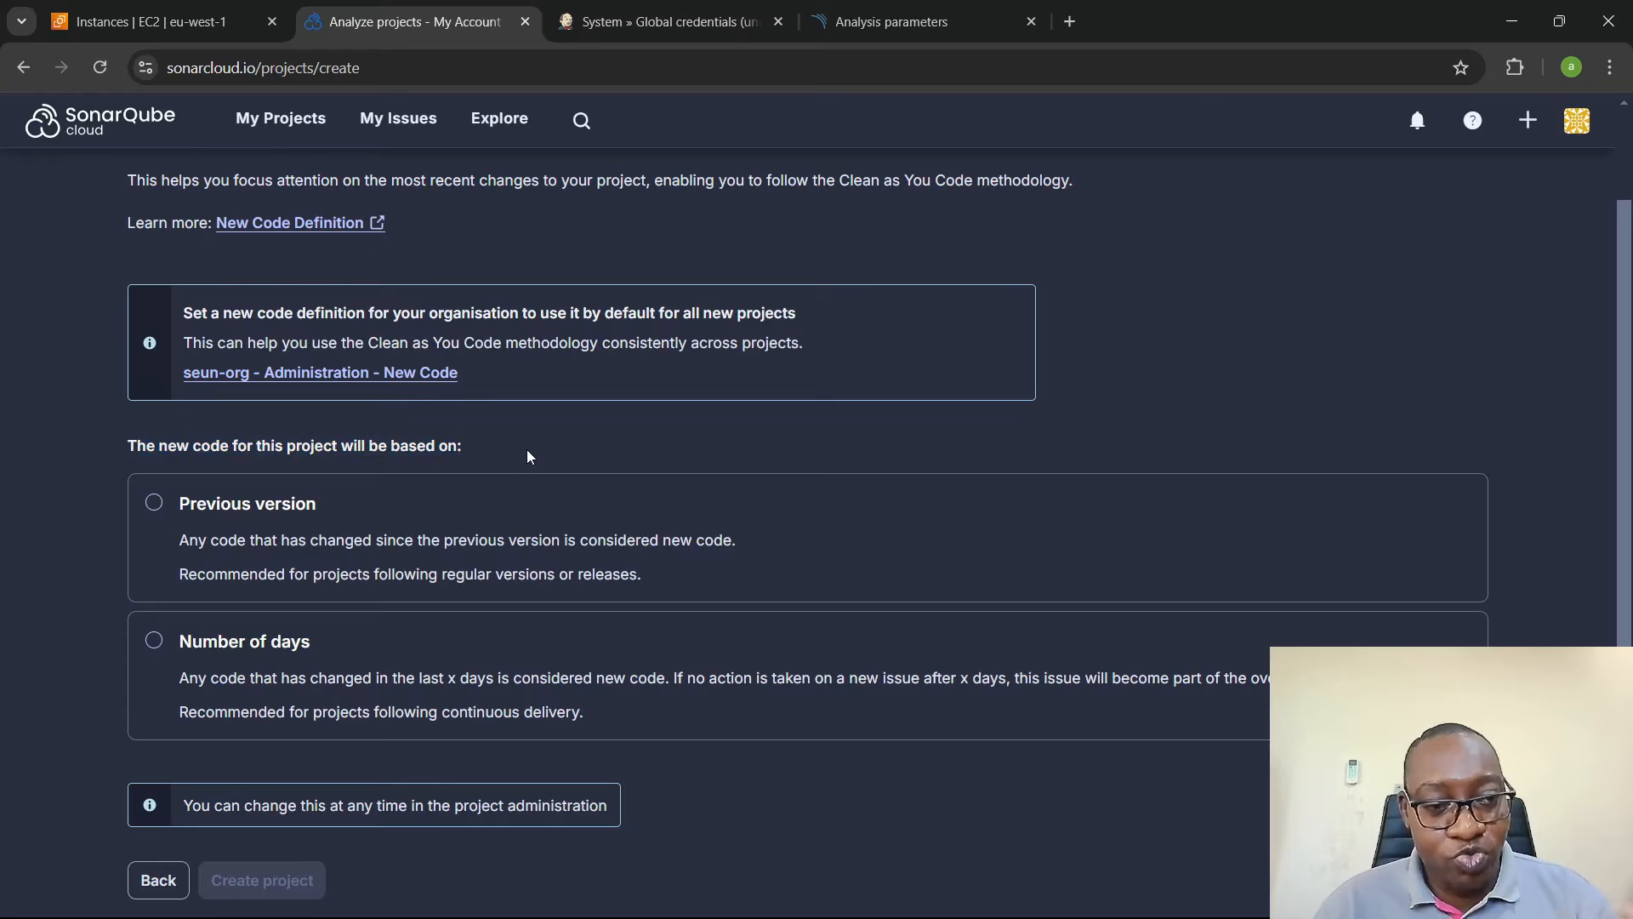
pyautogui.click(305, 529)
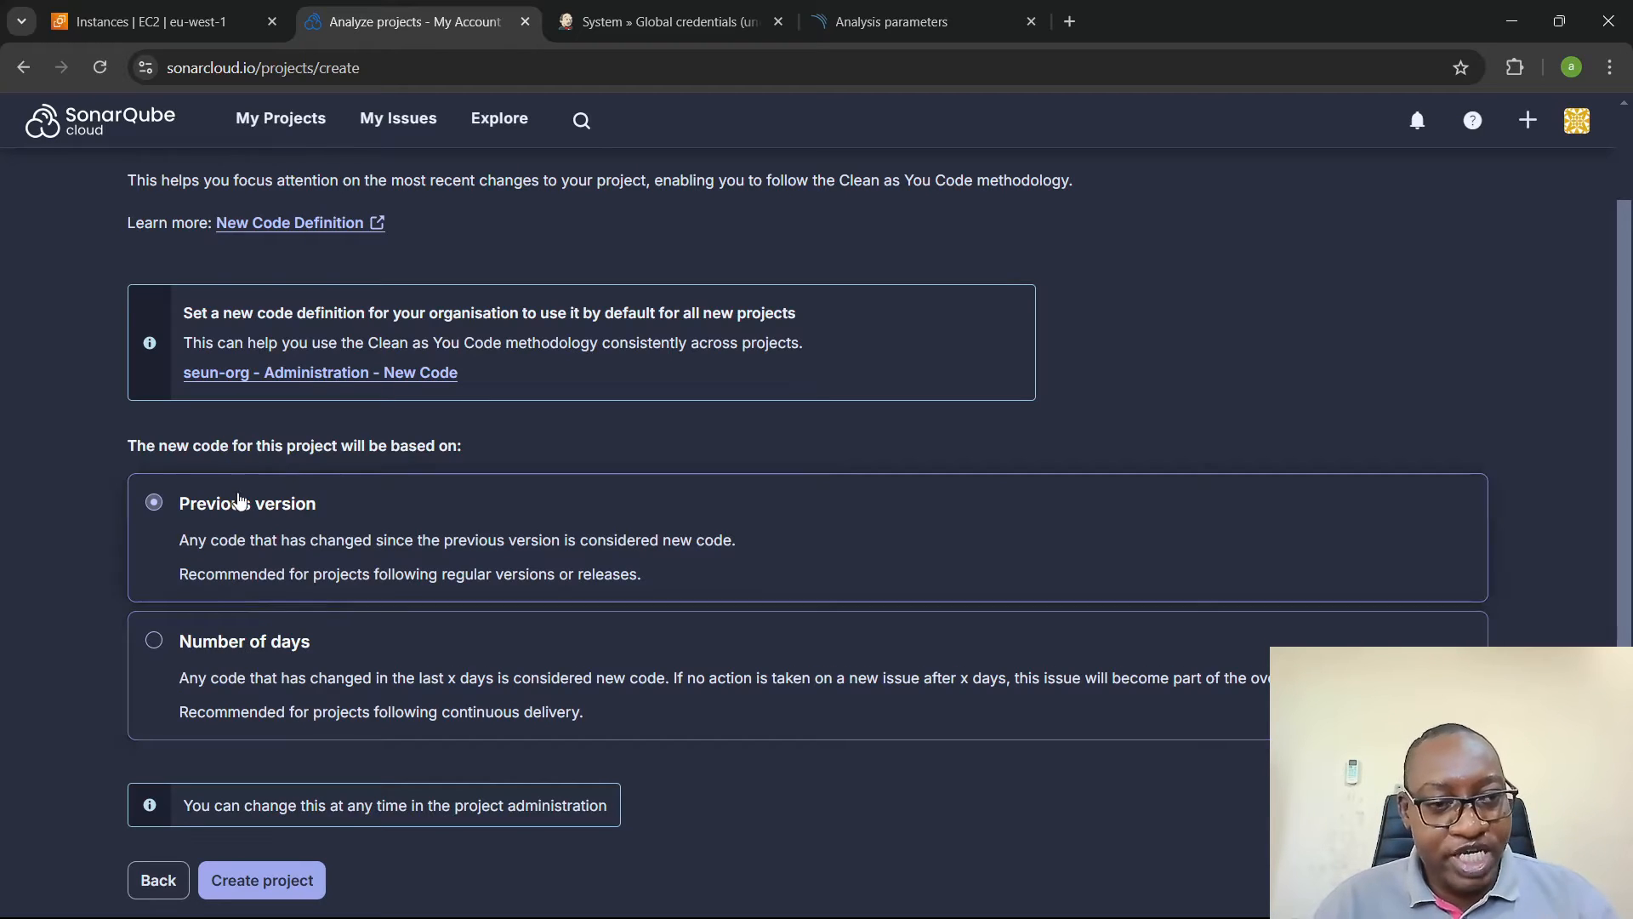
pyautogui.click(274, 890)
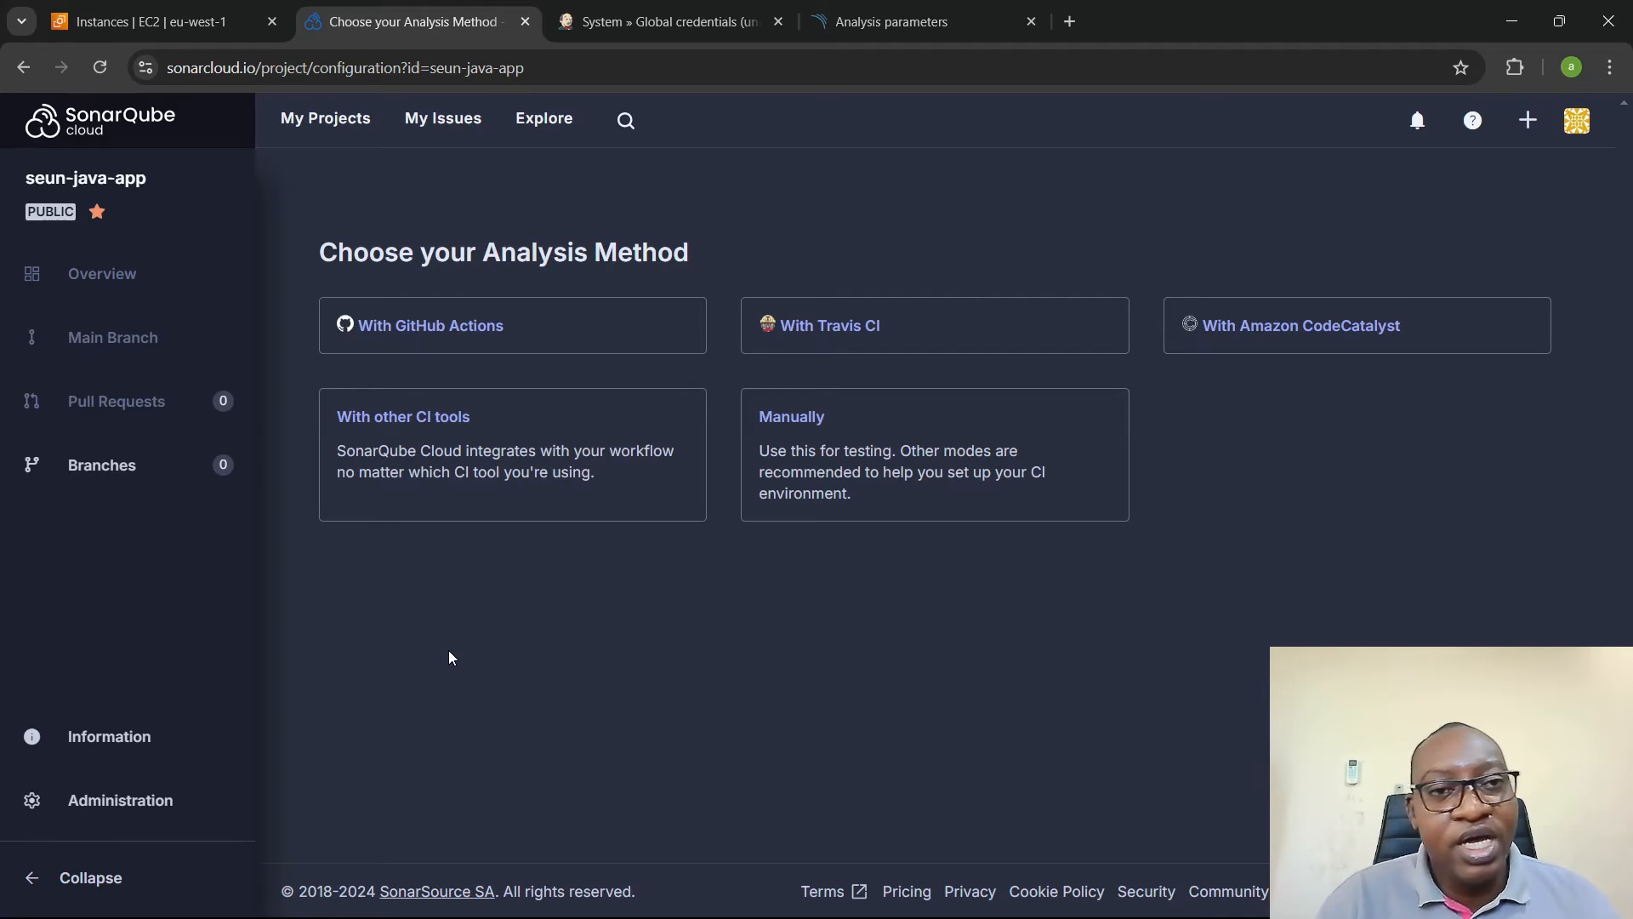
# - Switch to Jenkins and open the list of plugins available for installation
pyautogui.click(724, 12)
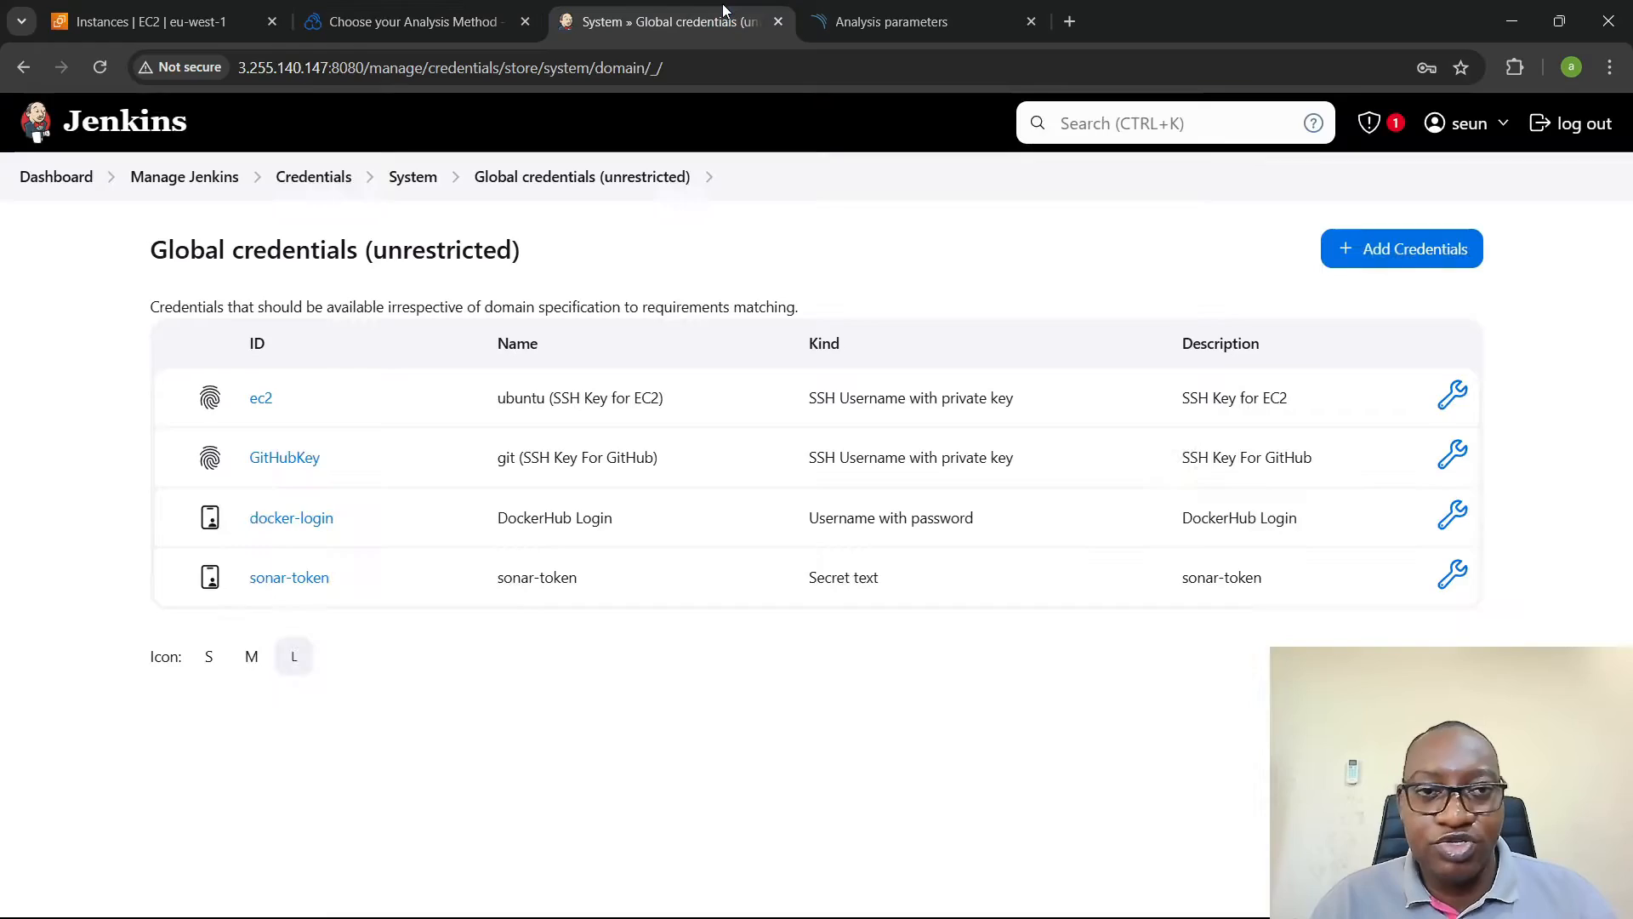
pyautogui.click(162, 183)
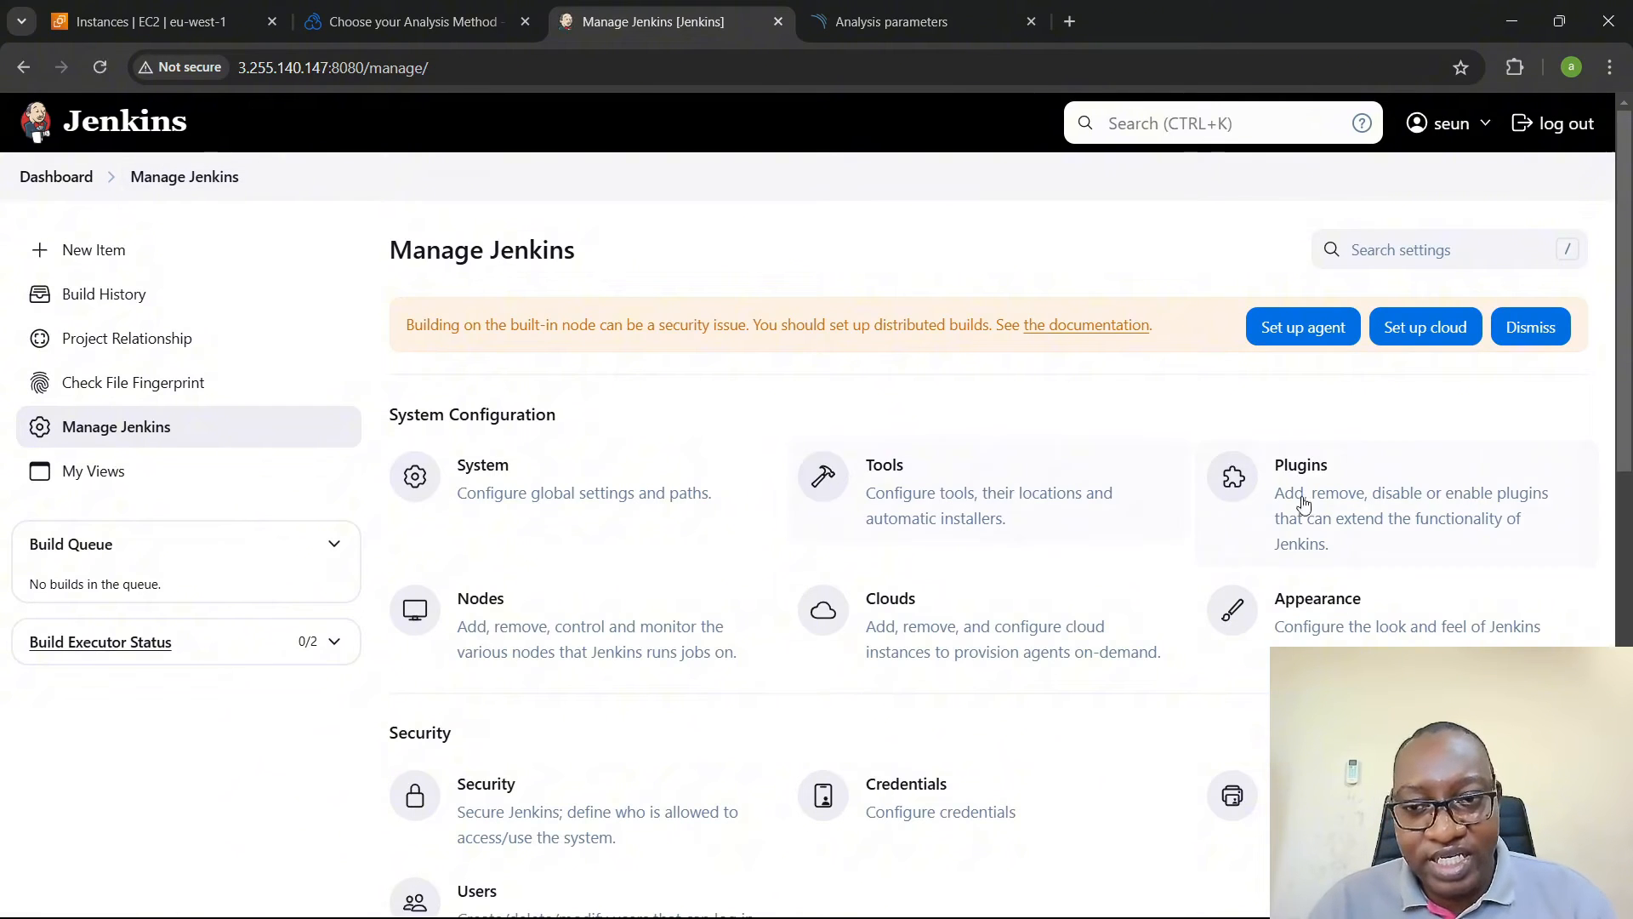
pyautogui.click(1416, 494)
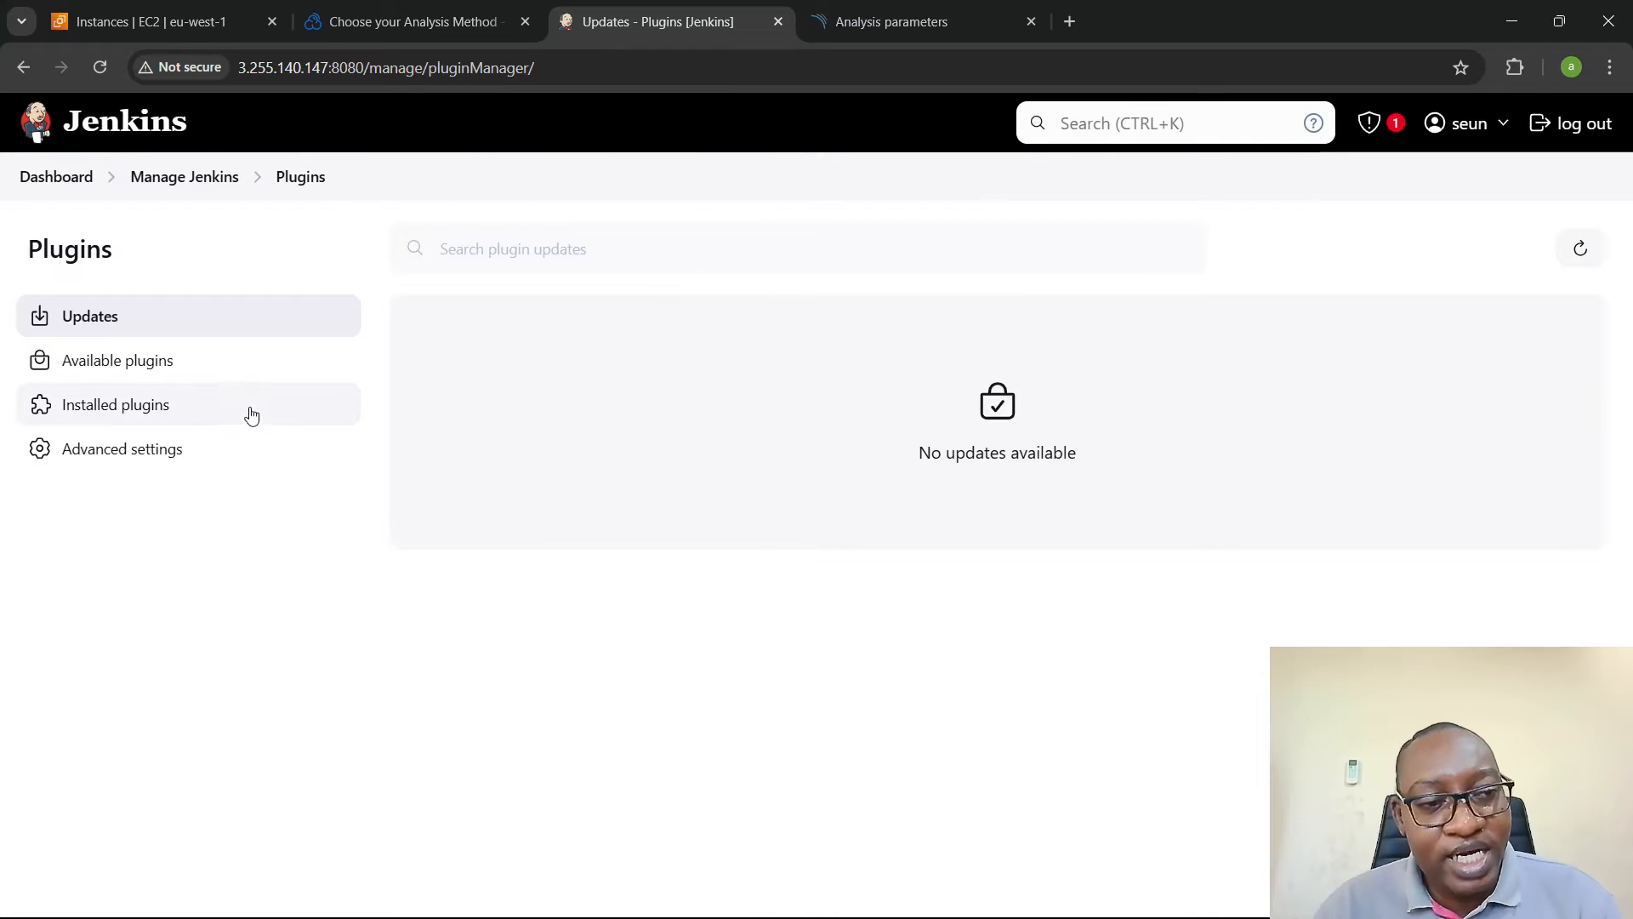
pyautogui.click(217, 362)
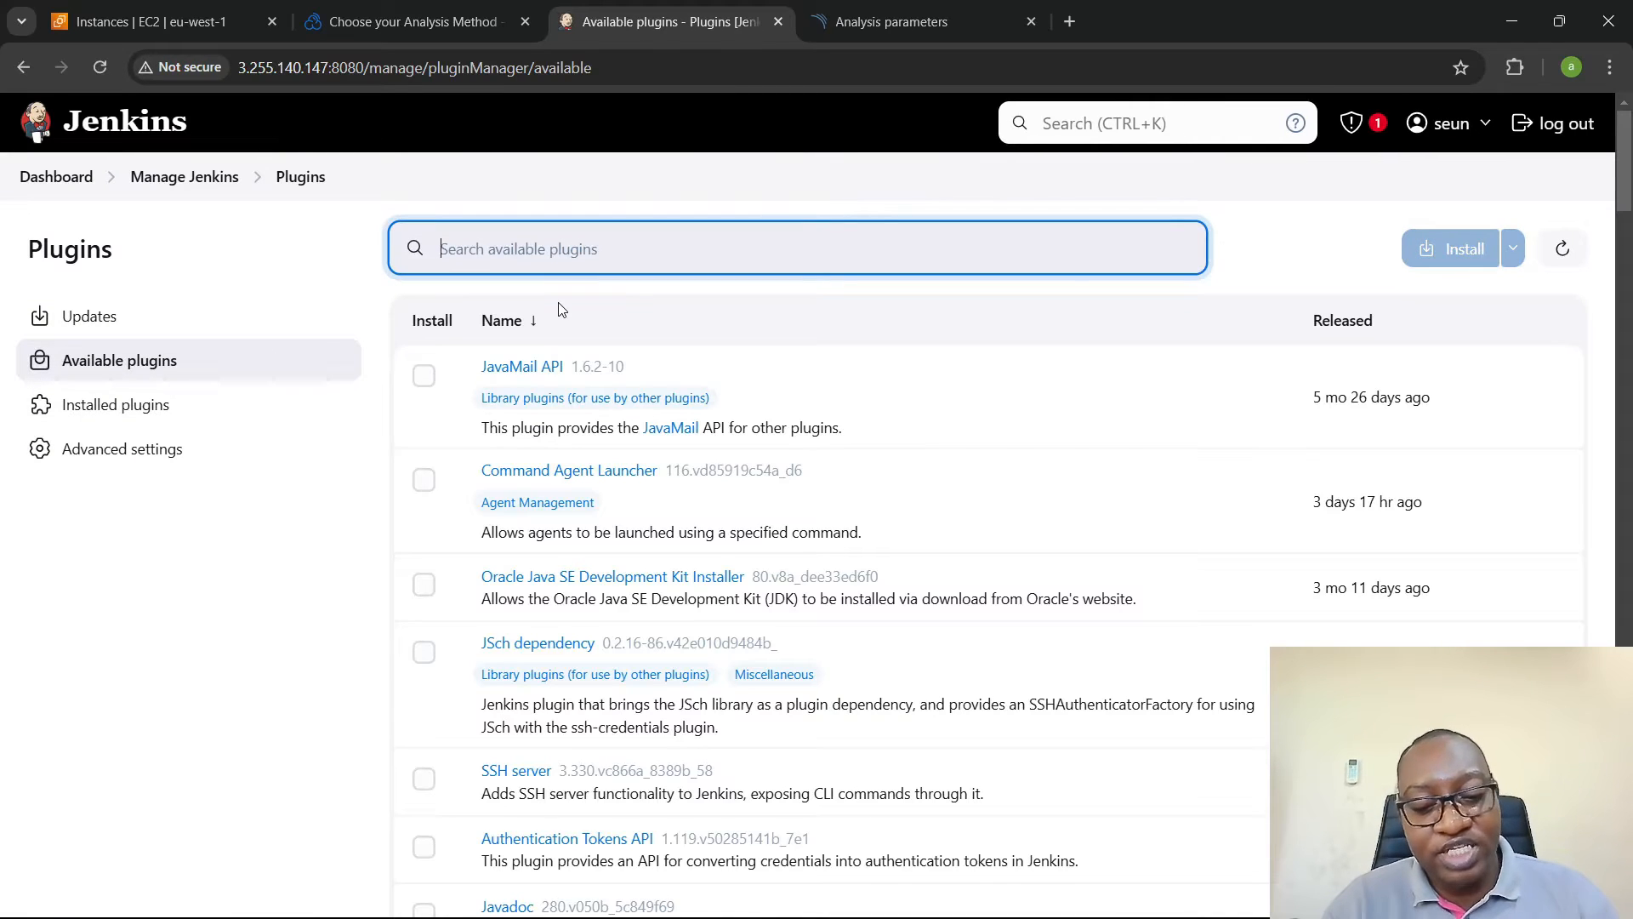
# - Search the available plugins for "sonarqu" and install the SonarQube Scanner plugin
pyautogui.write('sonar')
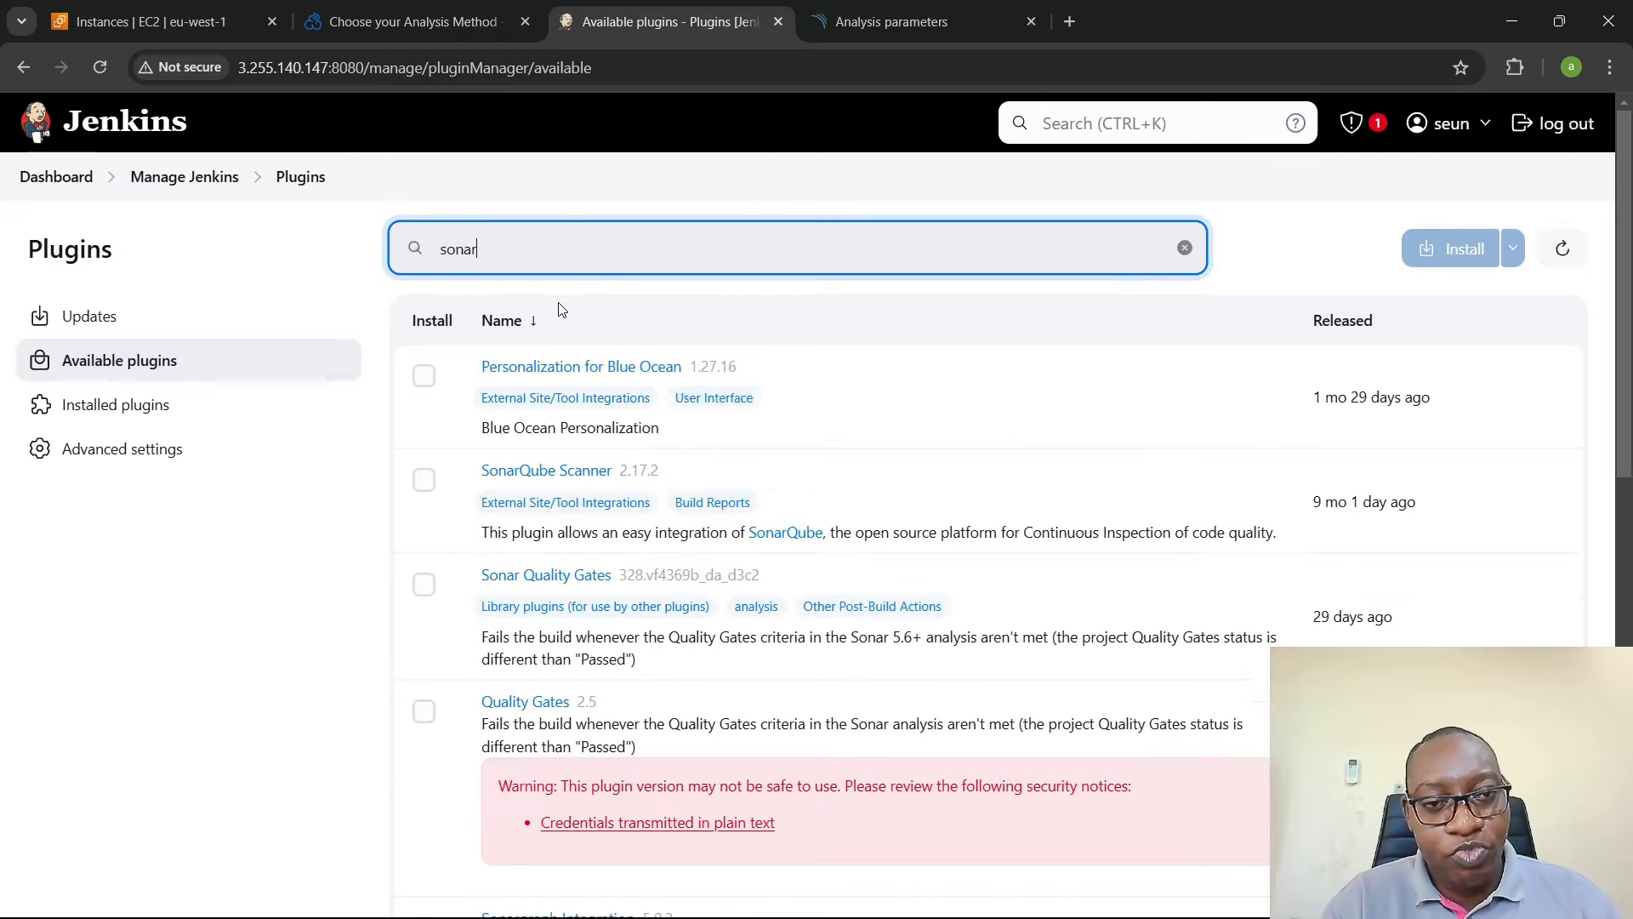
pyautogui.write('wu')
pyautogui.press('BackSpace')
pyautogui.press('BackSpace')
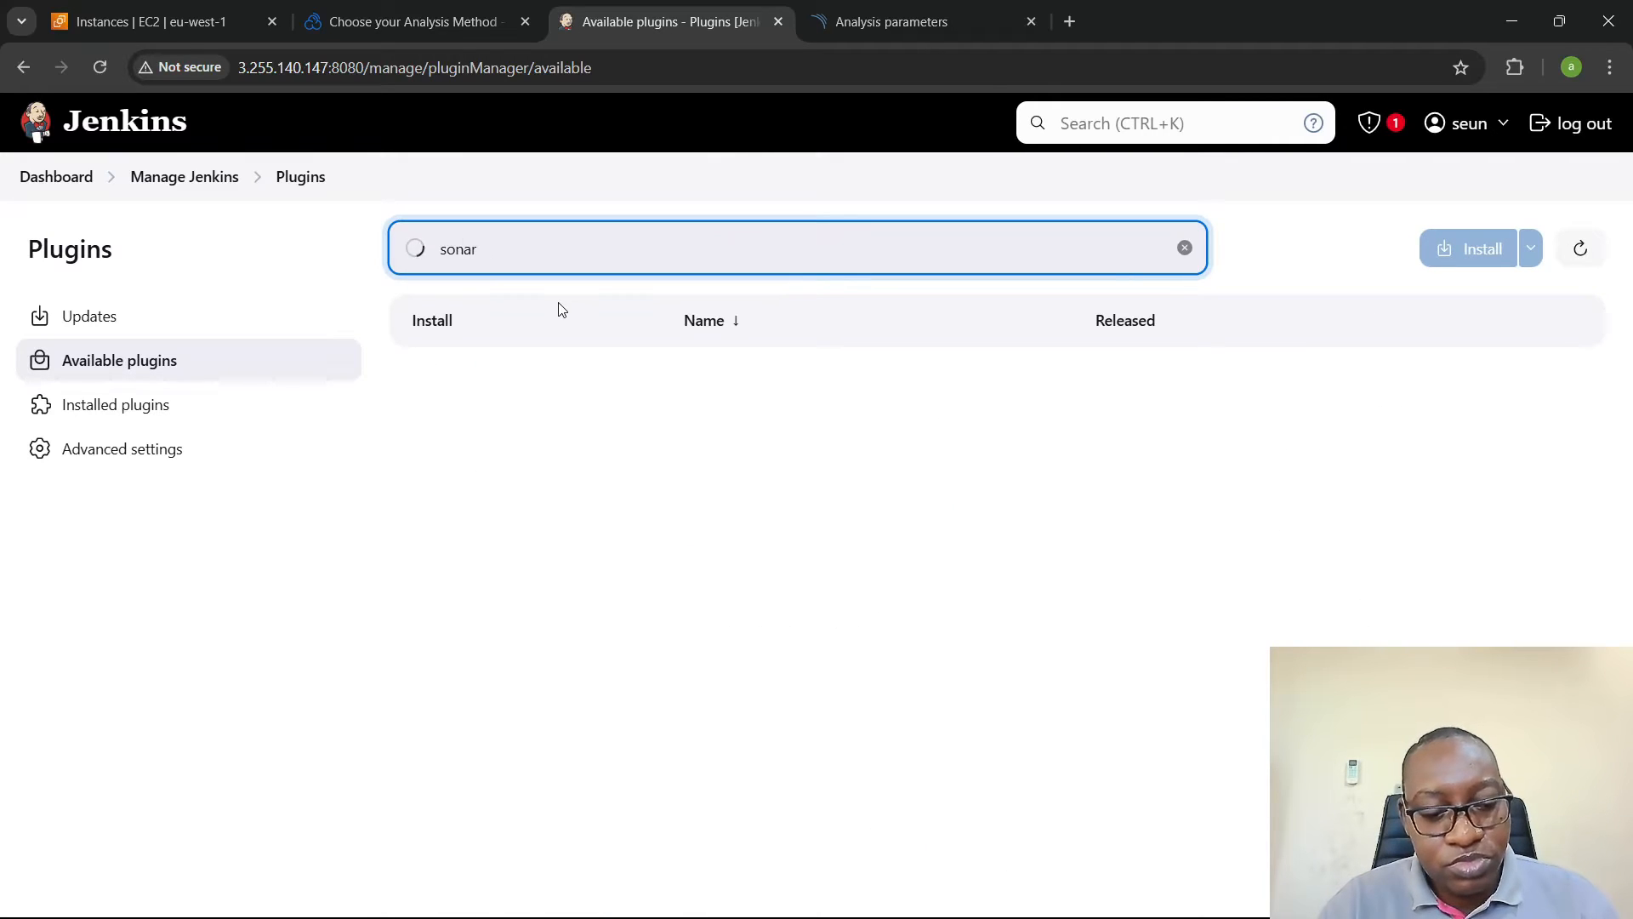
pyautogui.write('qu')
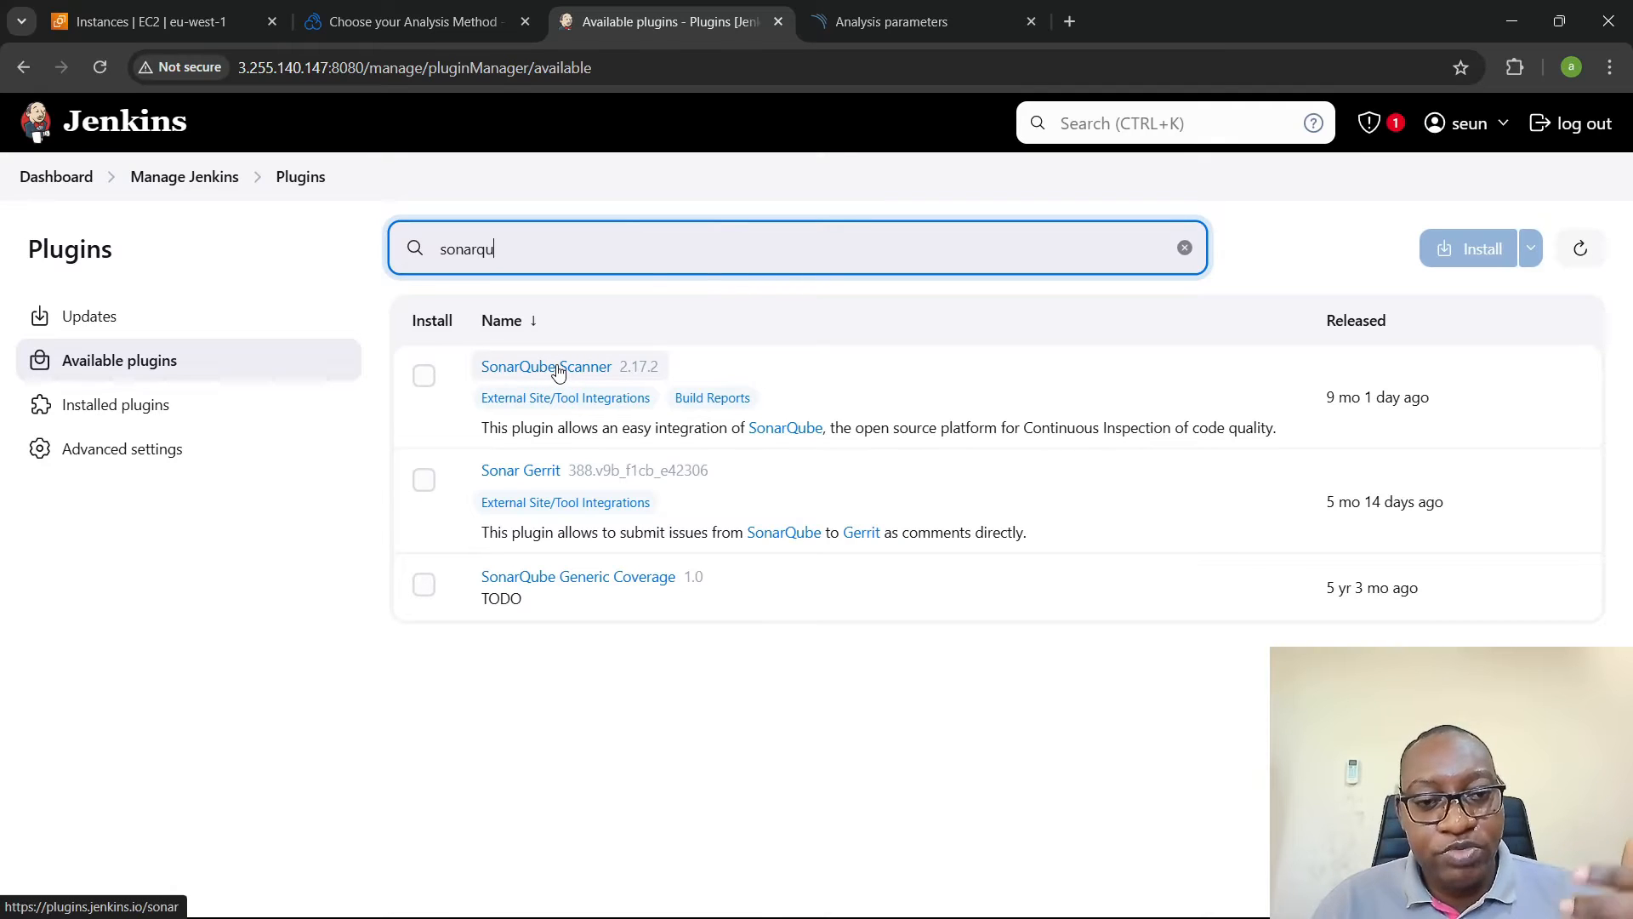
pyautogui.click(423, 375)
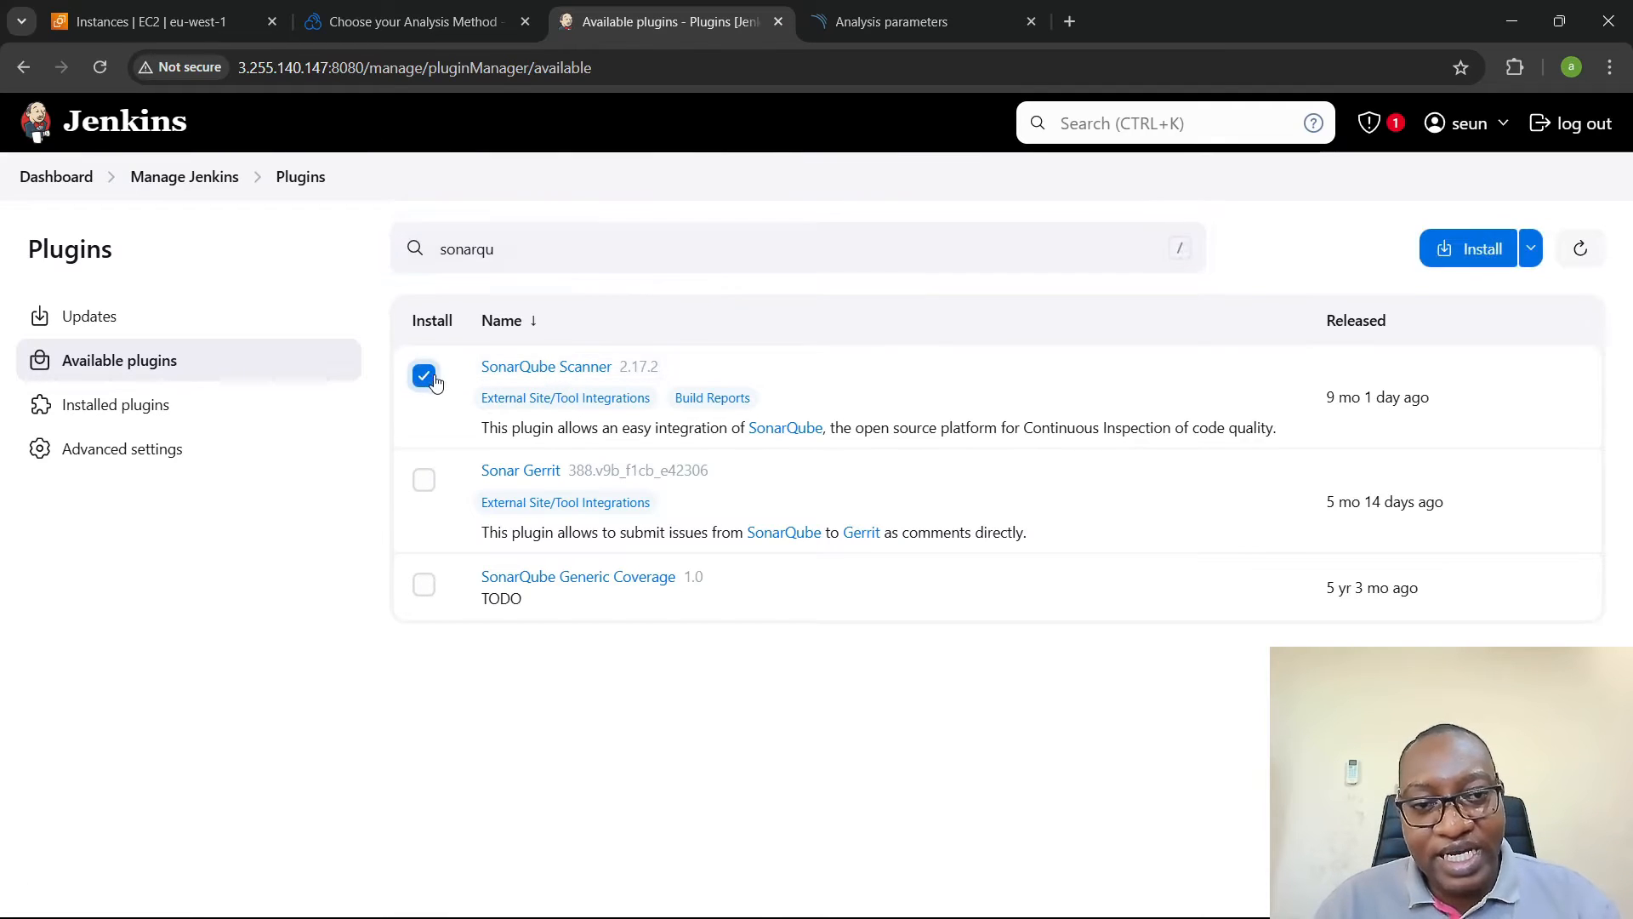
pyautogui.click(1455, 248)
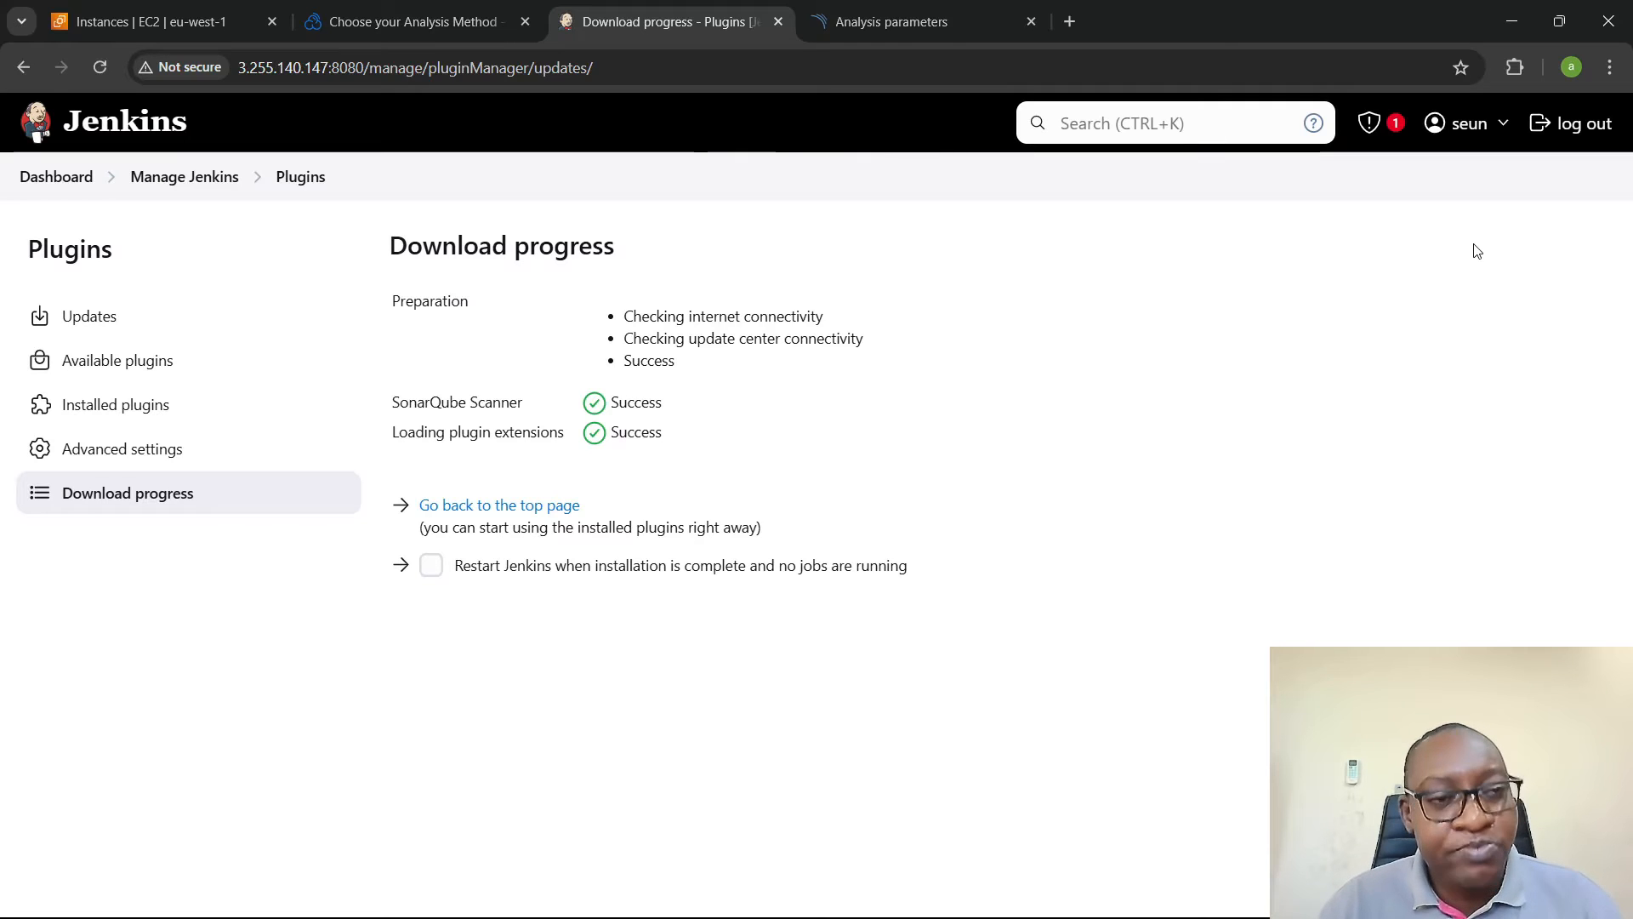
# - Open the Jenkins system configuration and find the SonarQube servers settings
pyautogui.click(173, 172)
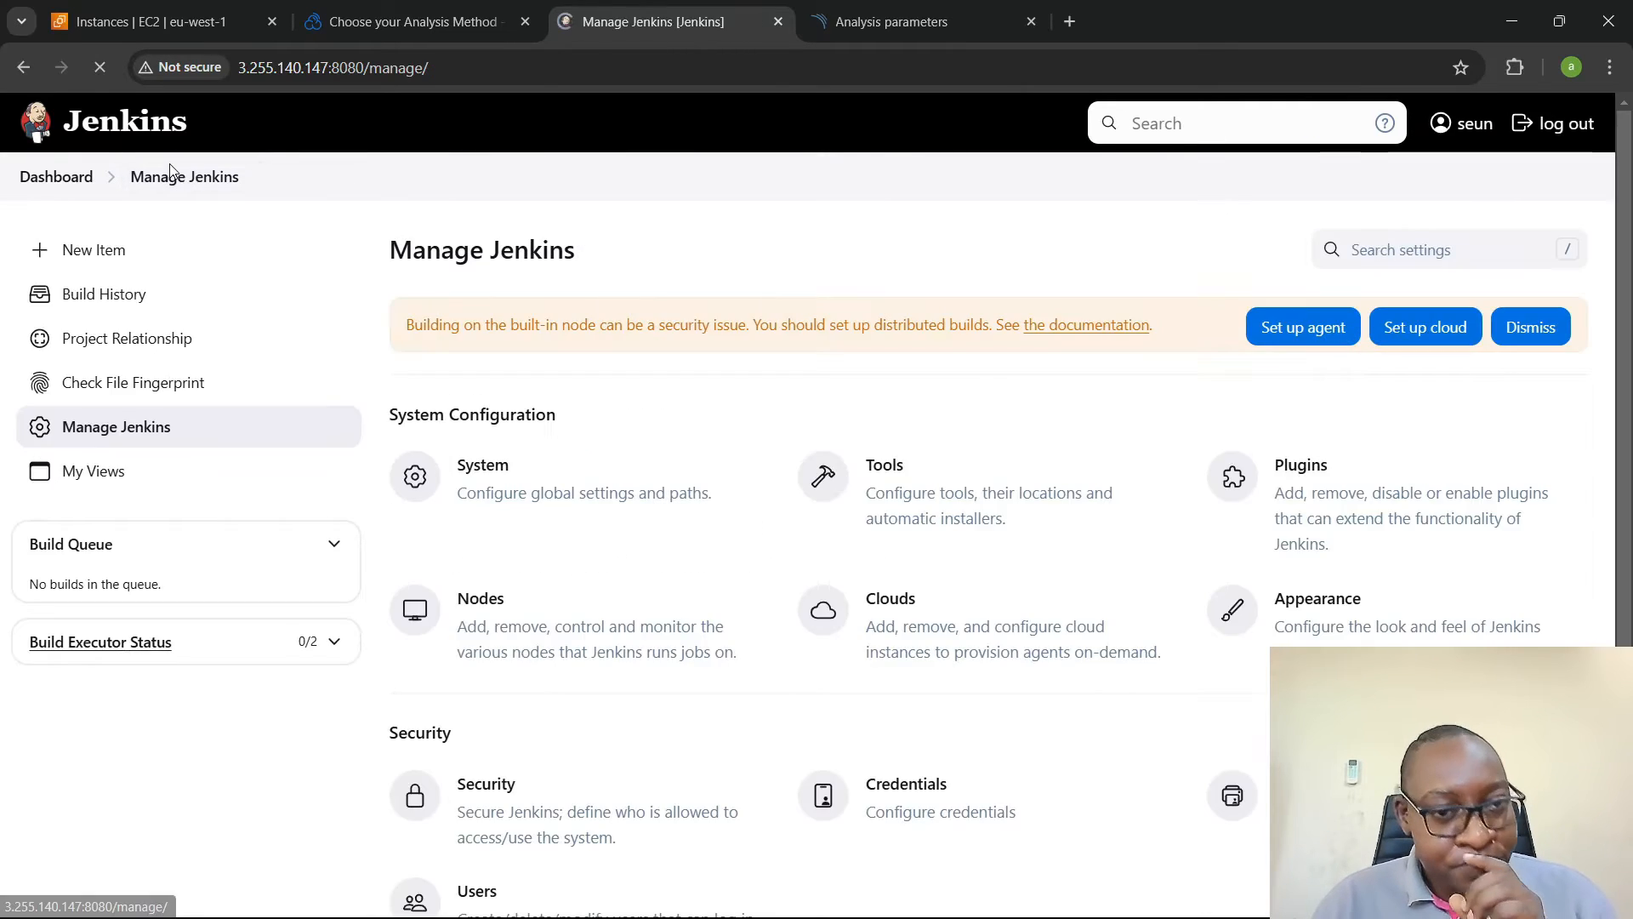
pyautogui.click(561, 486)
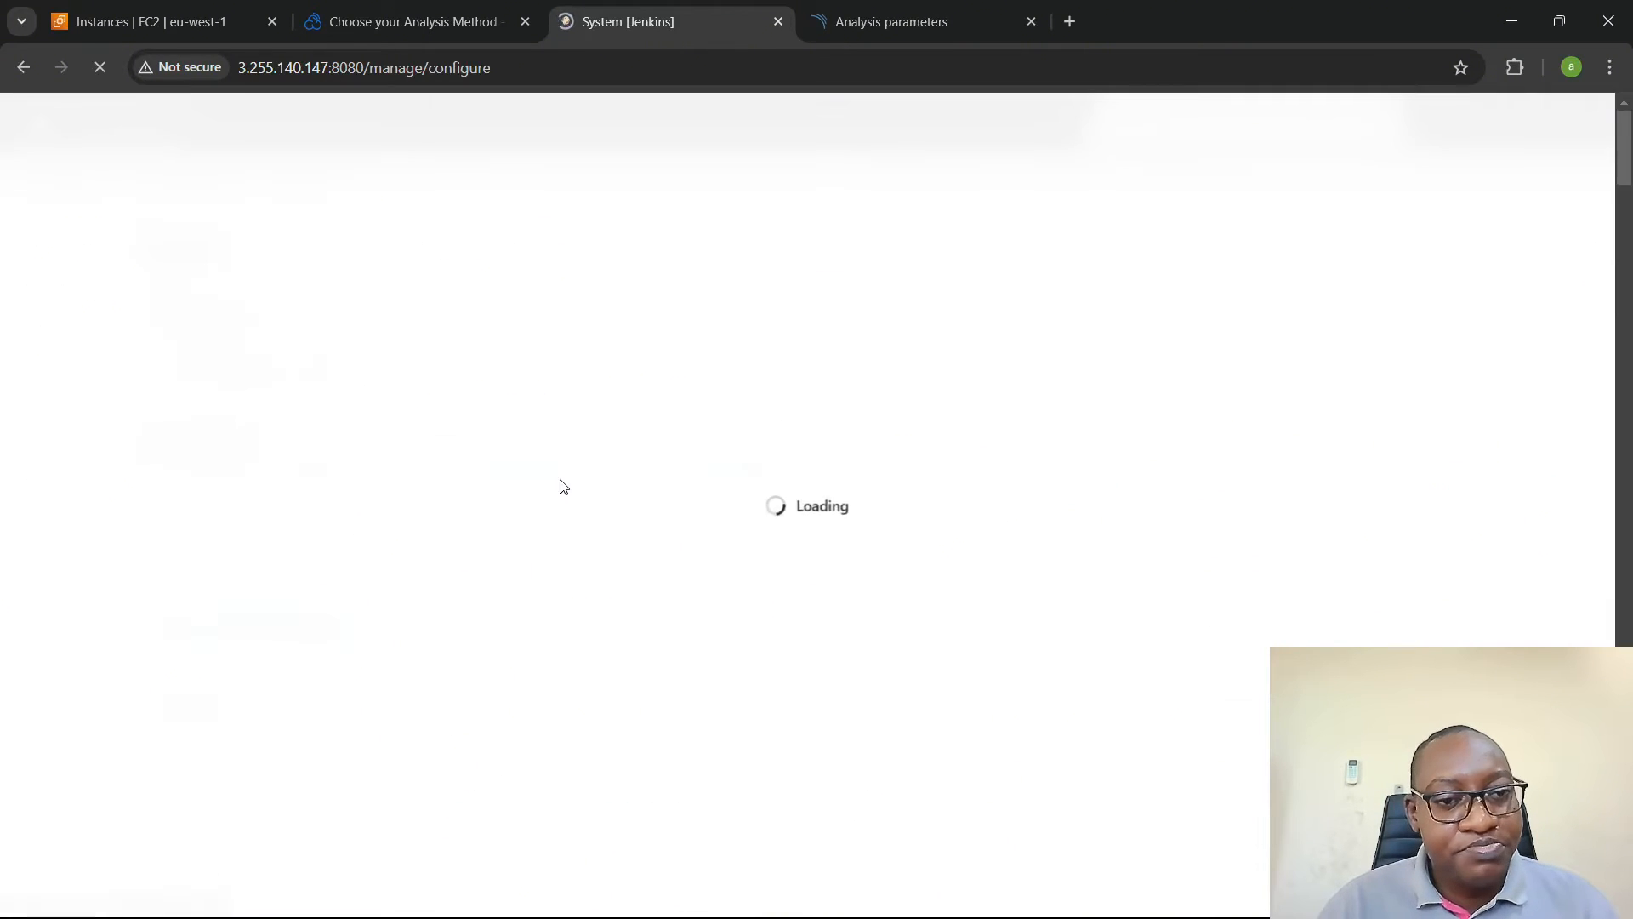
pyautogui.scroll(-5, 479, 425)
pyautogui.scroll(-12, 480, 421)
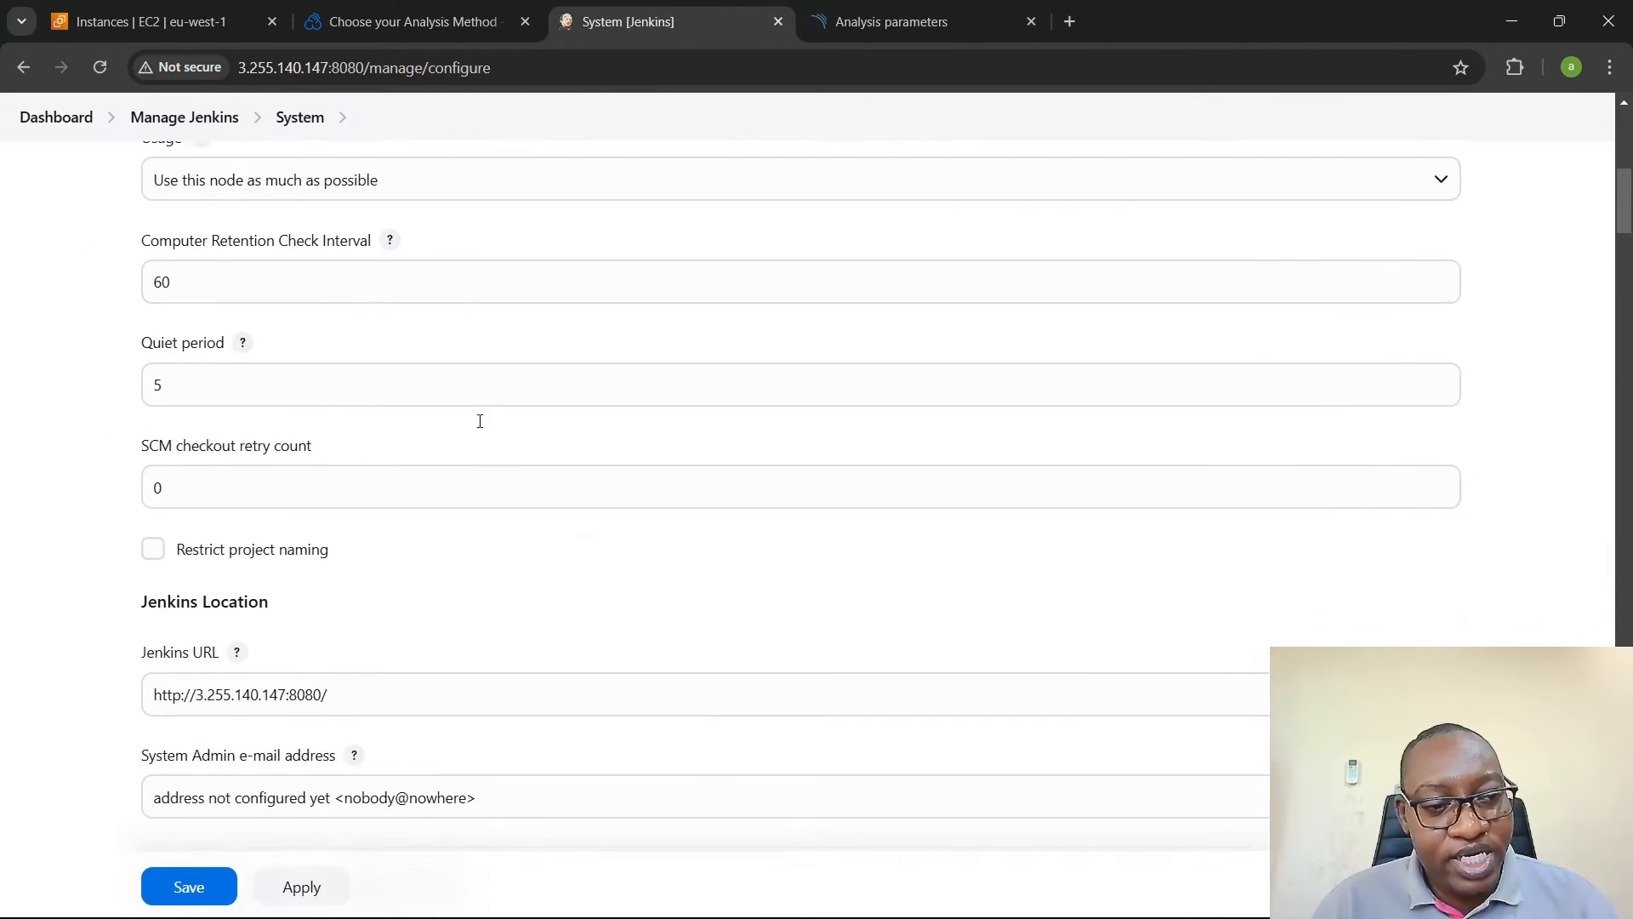
pyautogui.scroll(-4, 479, 425)
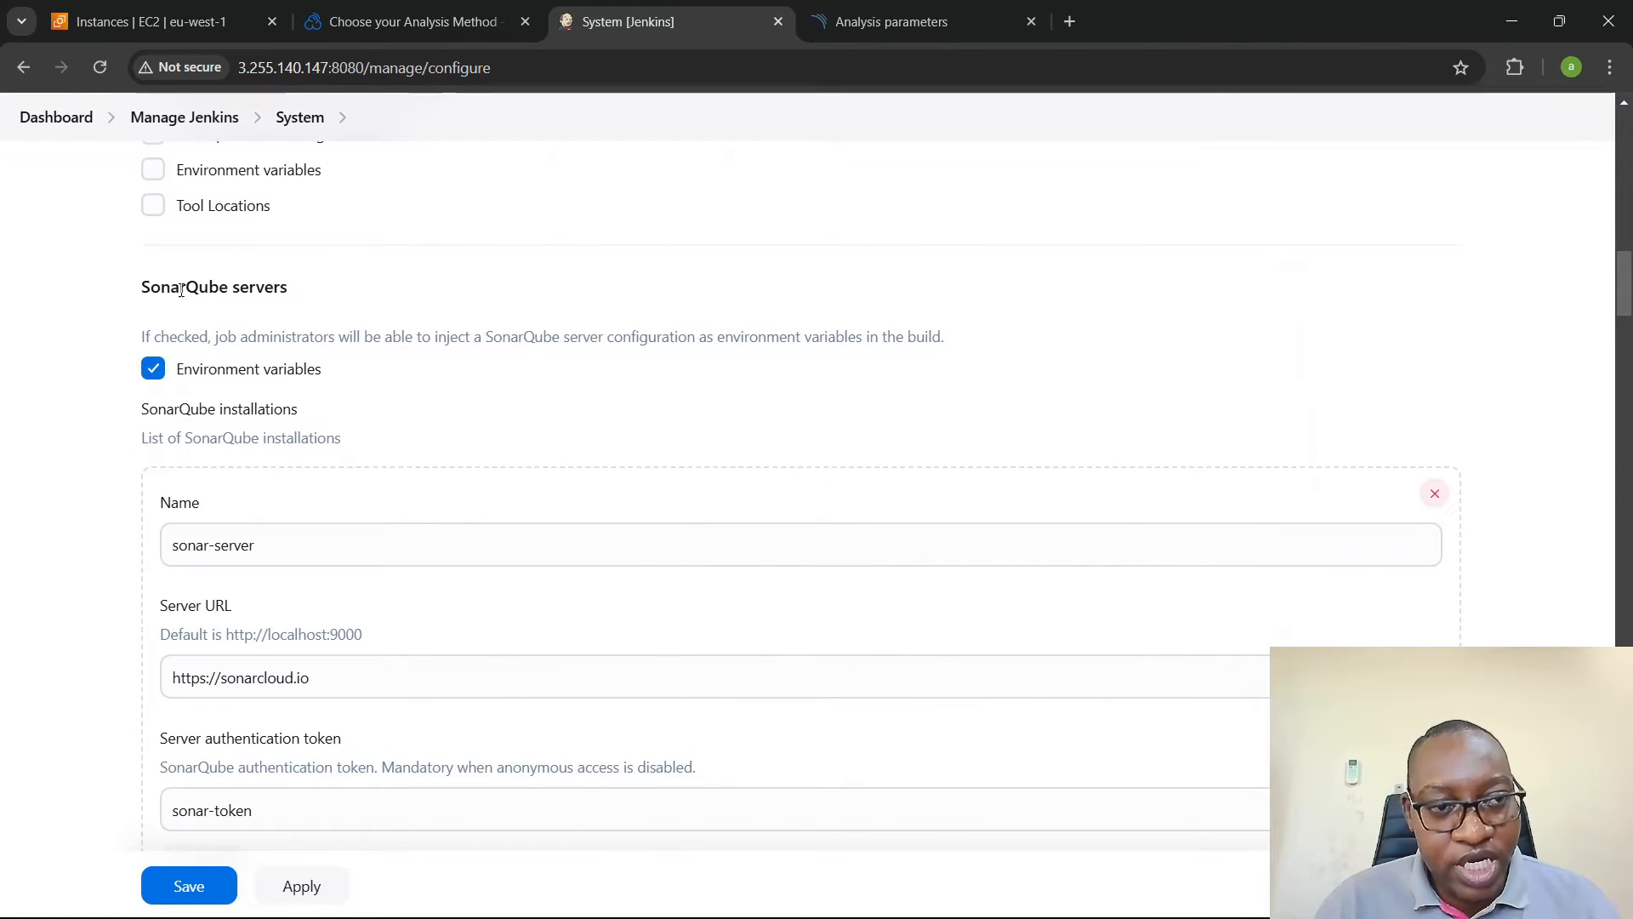
pyautogui.moveTo(116, 286); pyautogui.dragTo(390, 287)
pyautogui.click(392, 289)
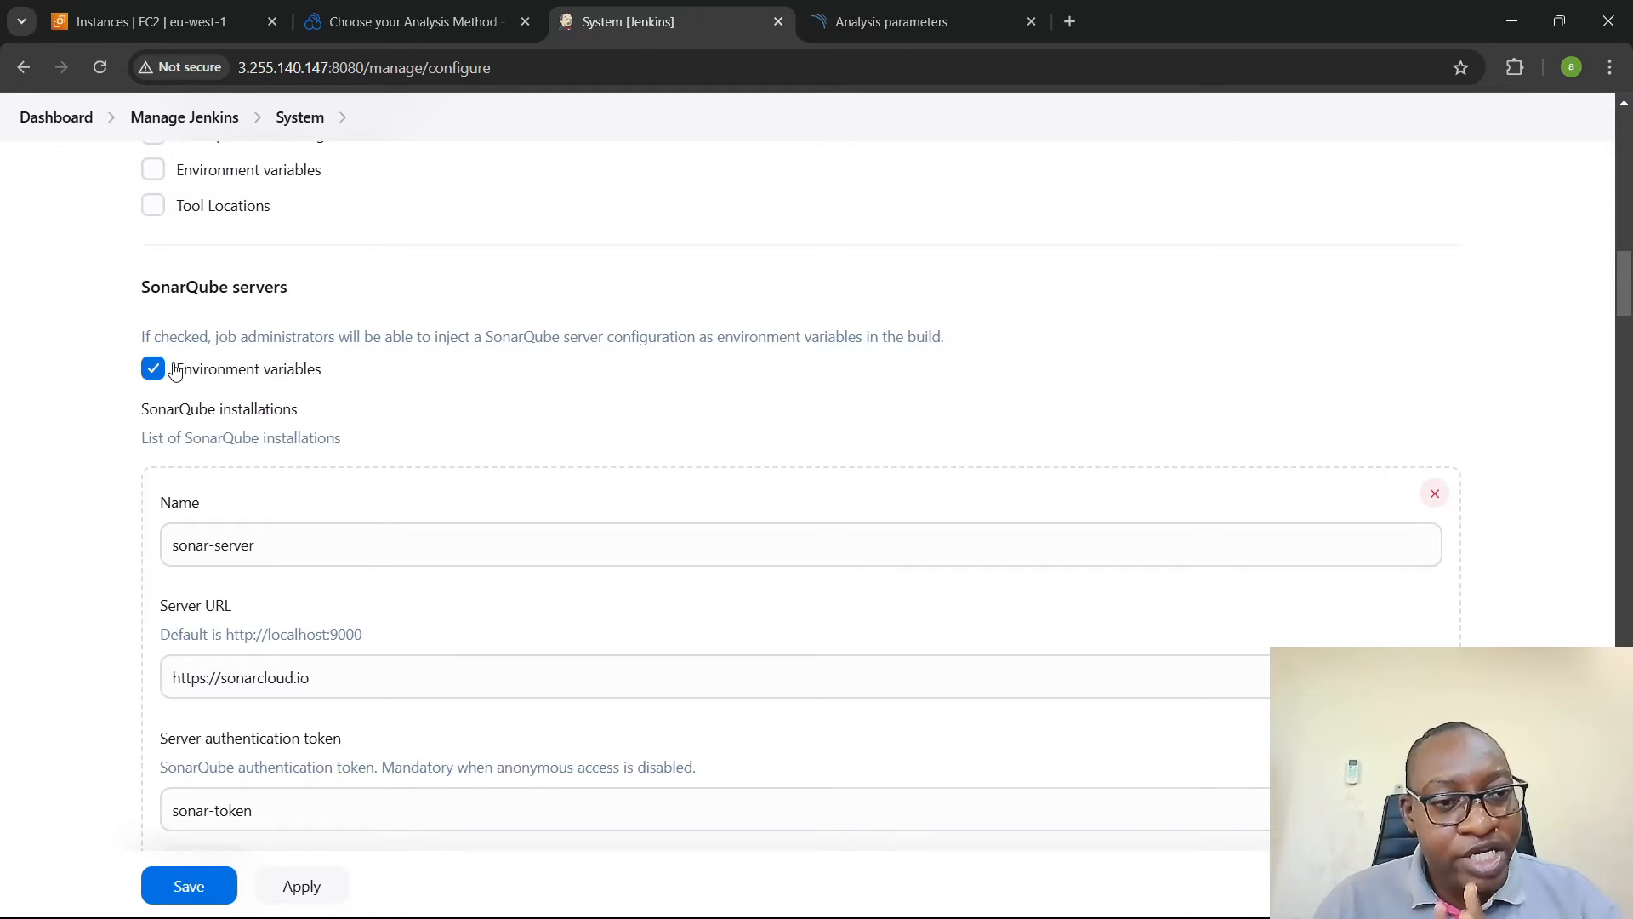
# - Choose sonar-token as the server authentication token for the sonar-server installation and save the system configuration
pyautogui.scroll(-3, 445, 391)
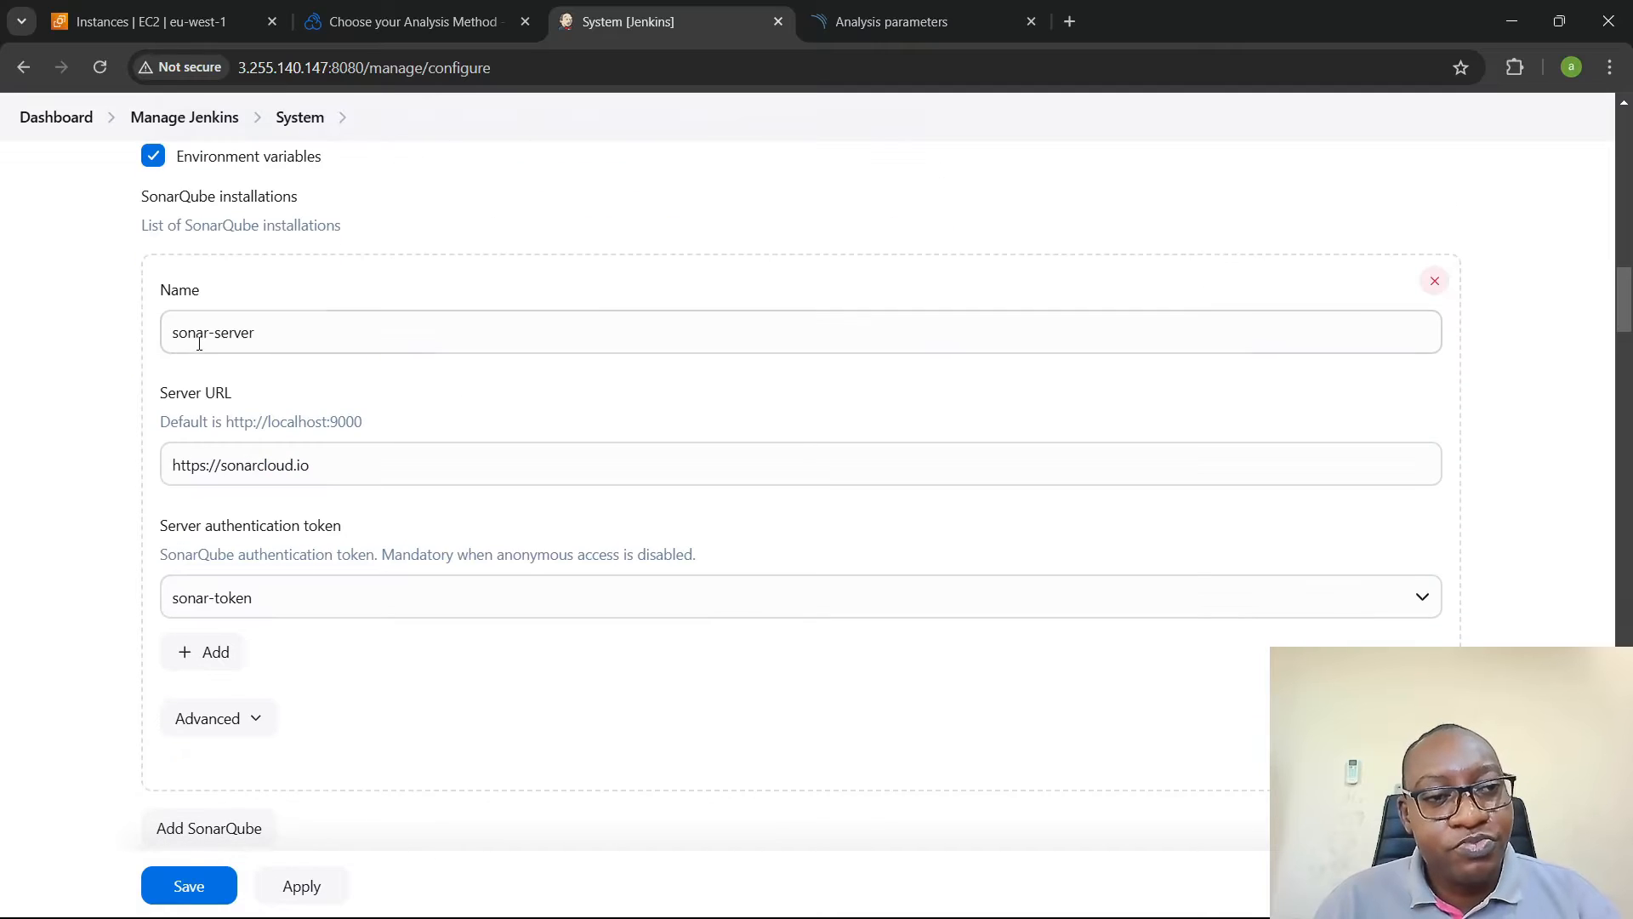
pyautogui.click(288, 332)
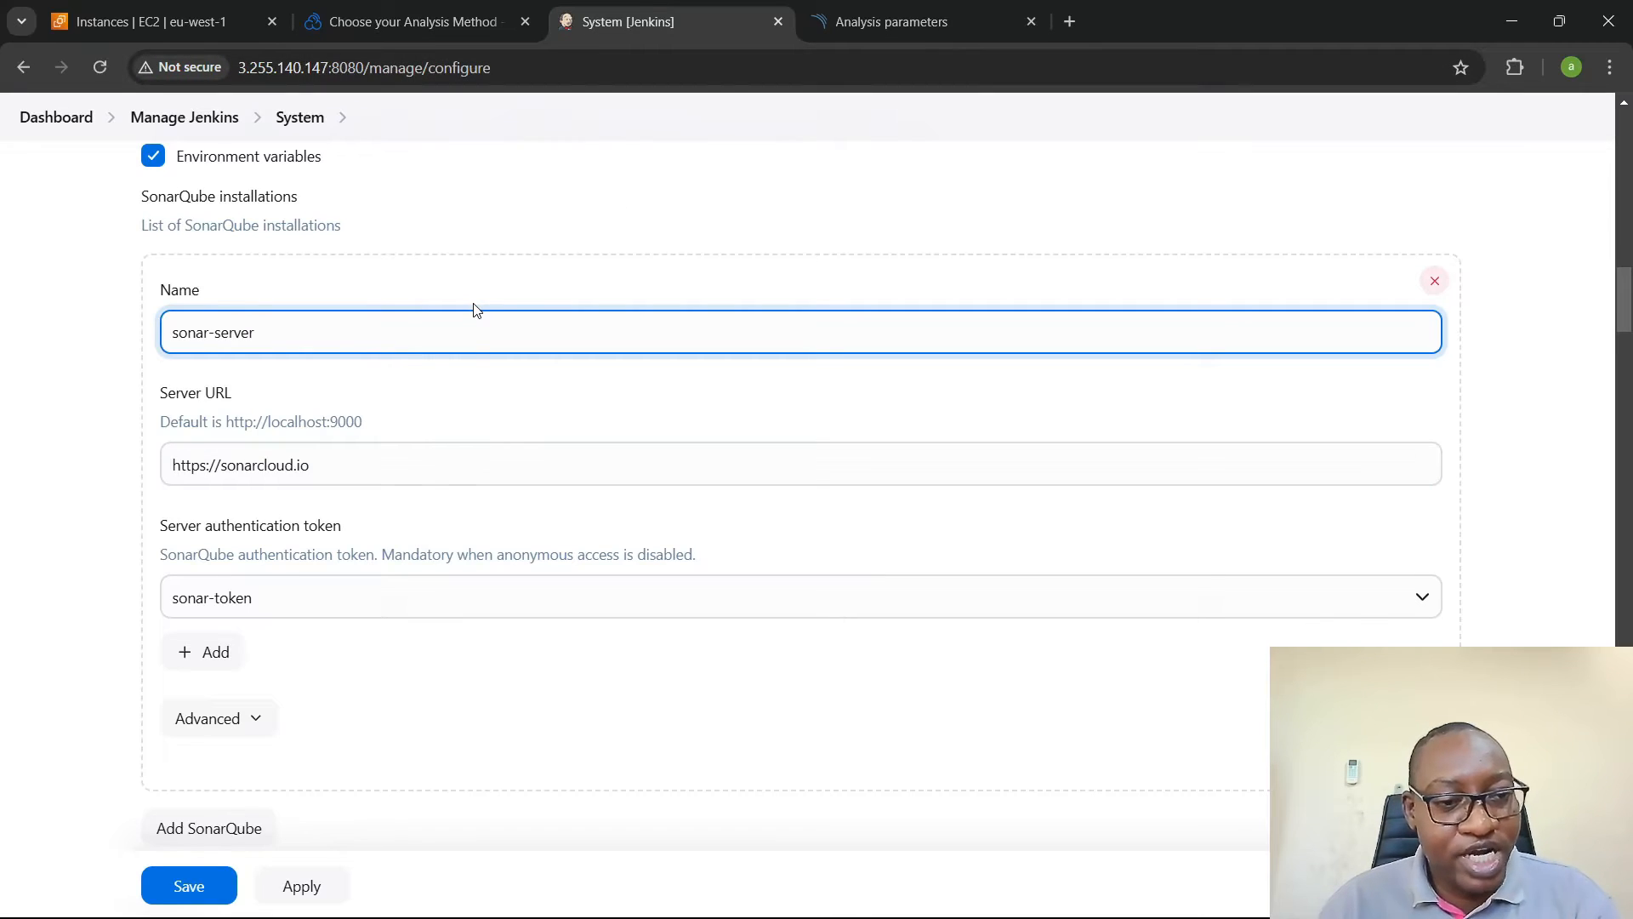
pyautogui.scroll(-3, 474, 309)
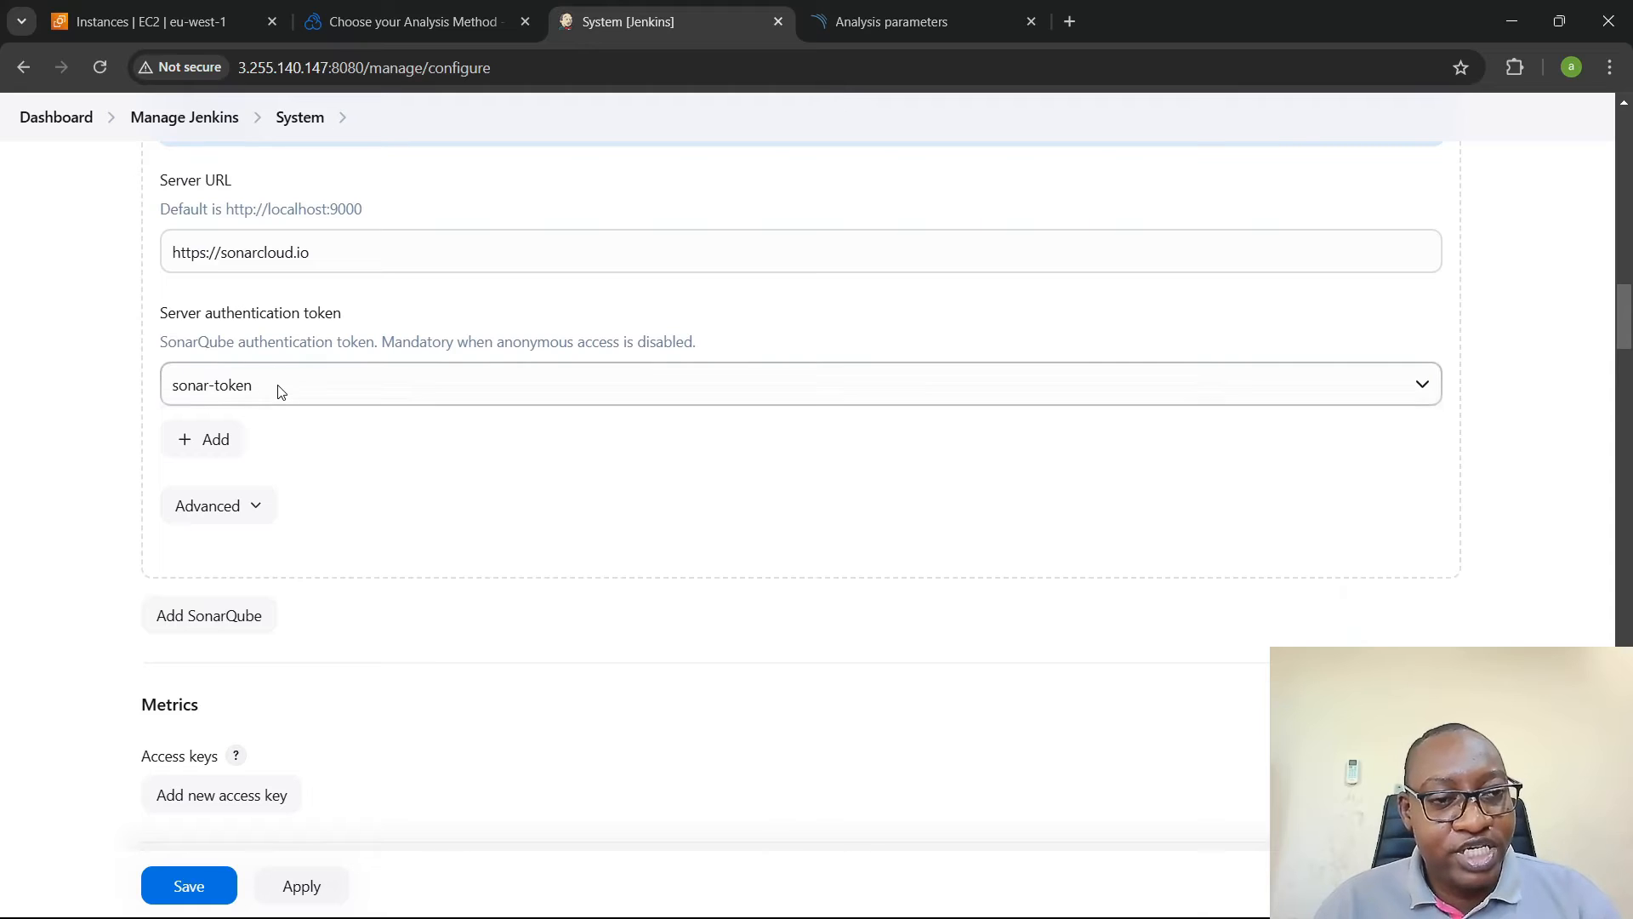
pyautogui.click(279, 389)
pyautogui.click(263, 455)
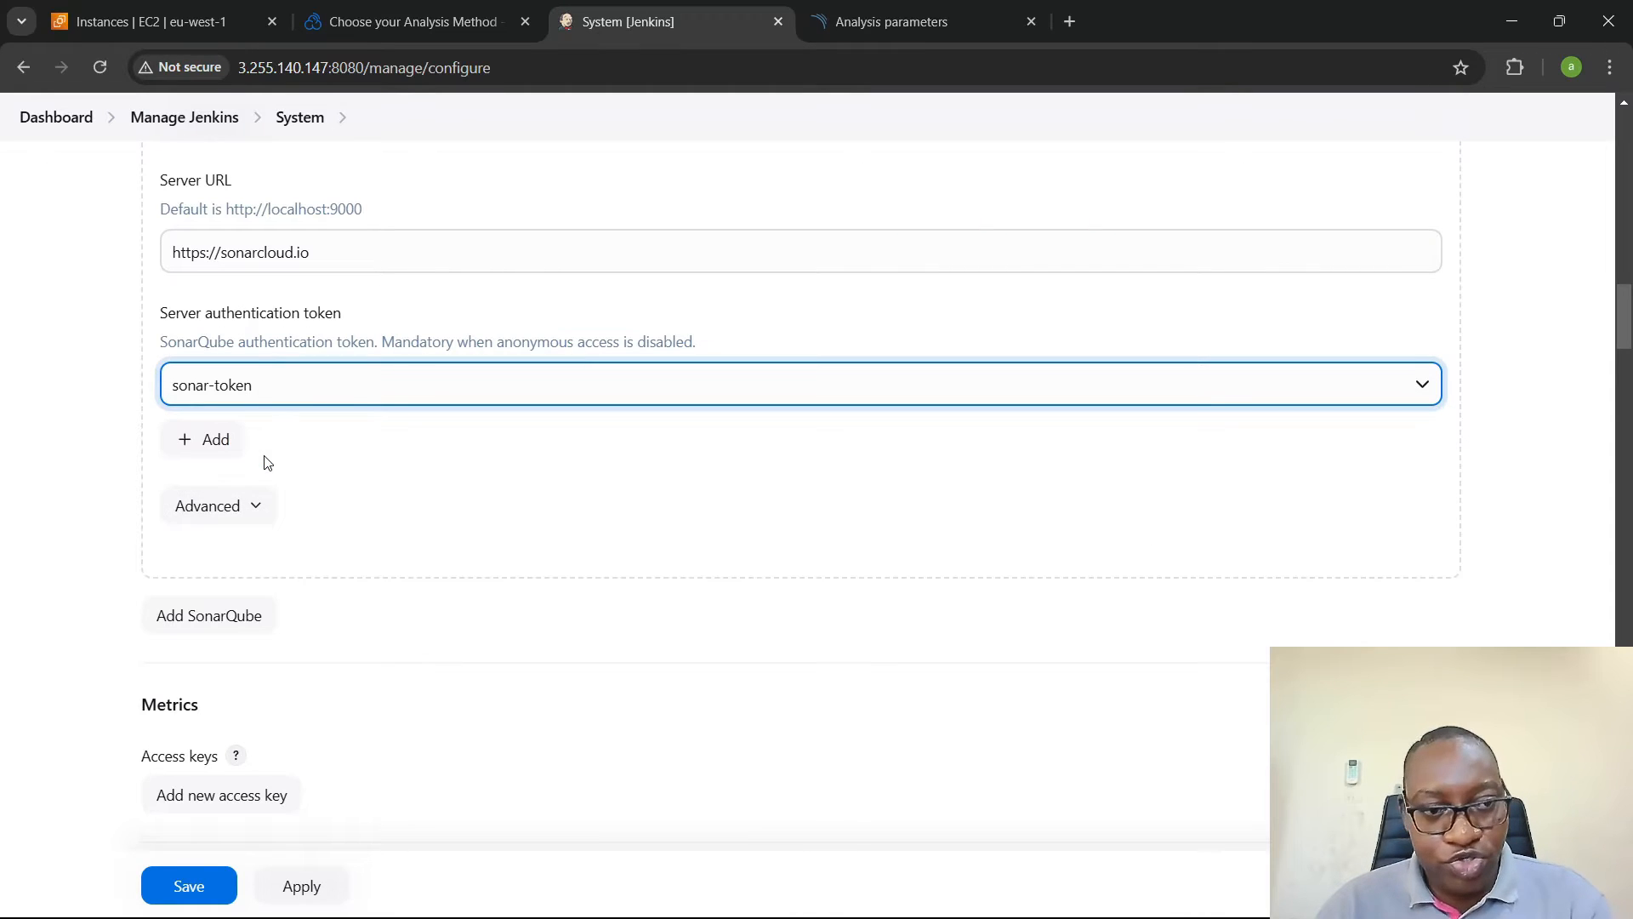
pyautogui.click(189, 884)
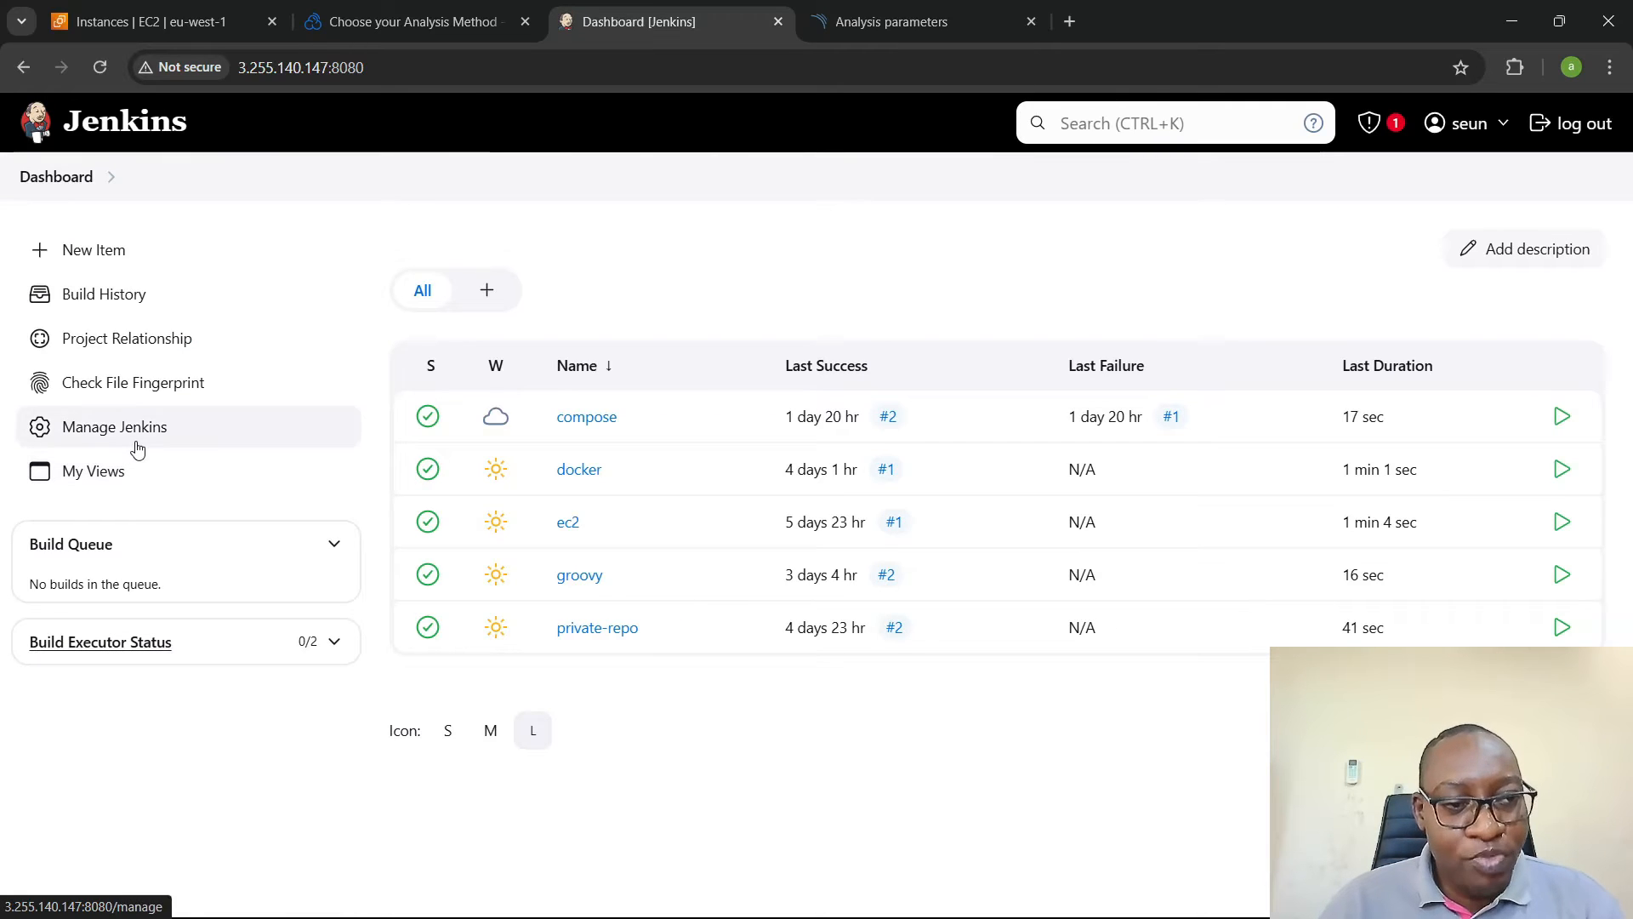
# - Open the Jenkins tools configuration and expand the SonarQube Scanner installations
pyautogui.click(143, 439)
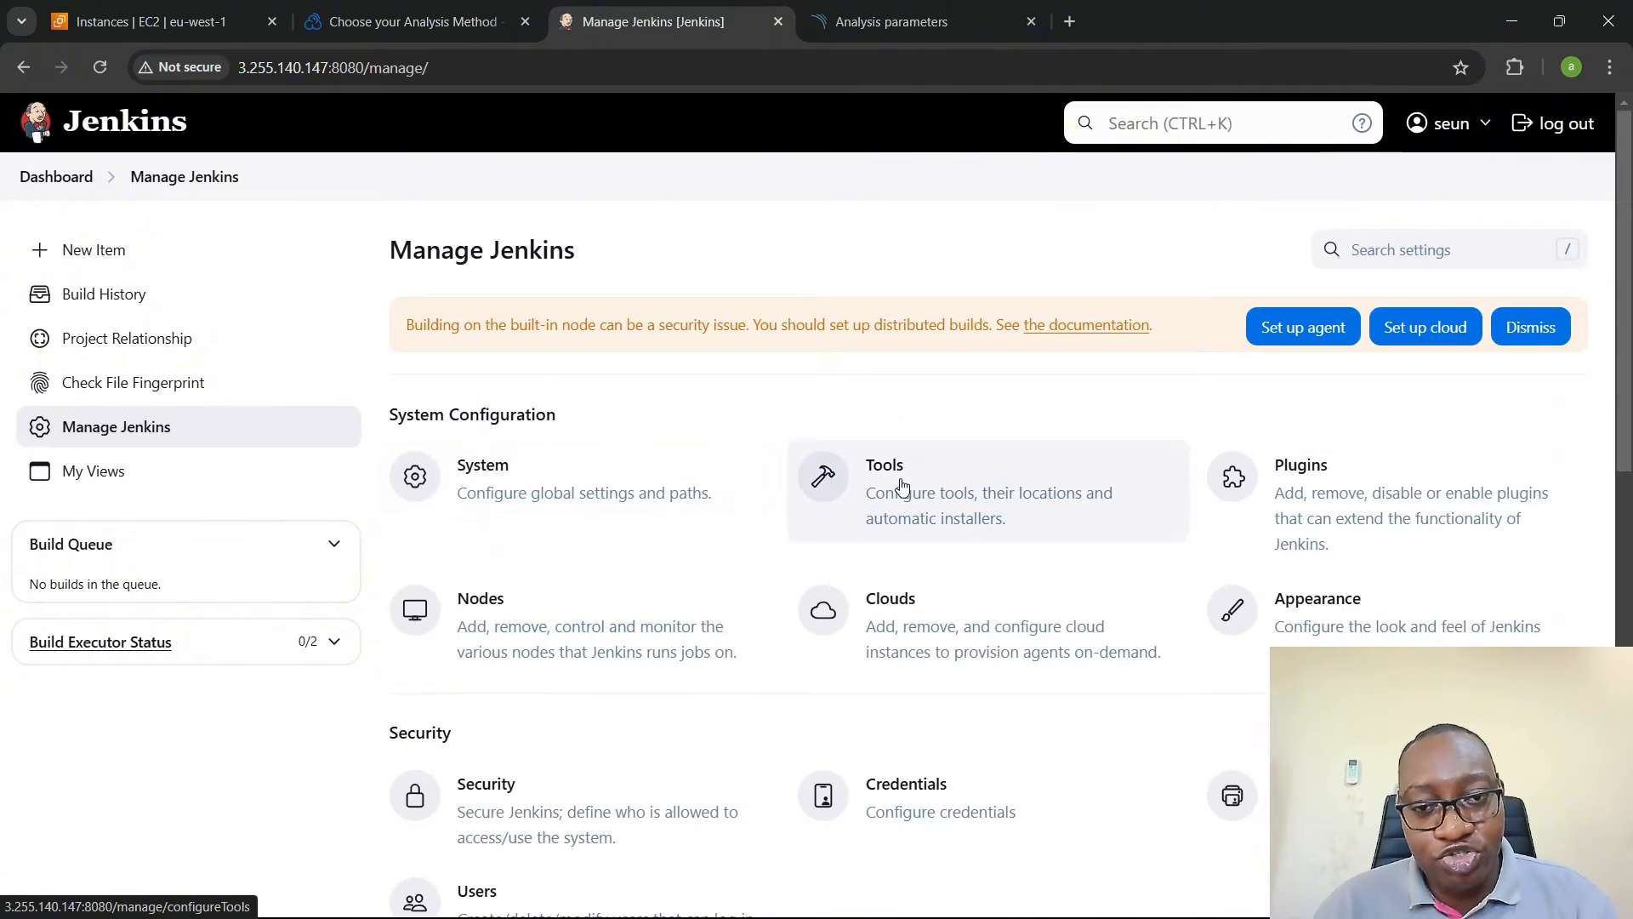
pyautogui.click(902, 486)
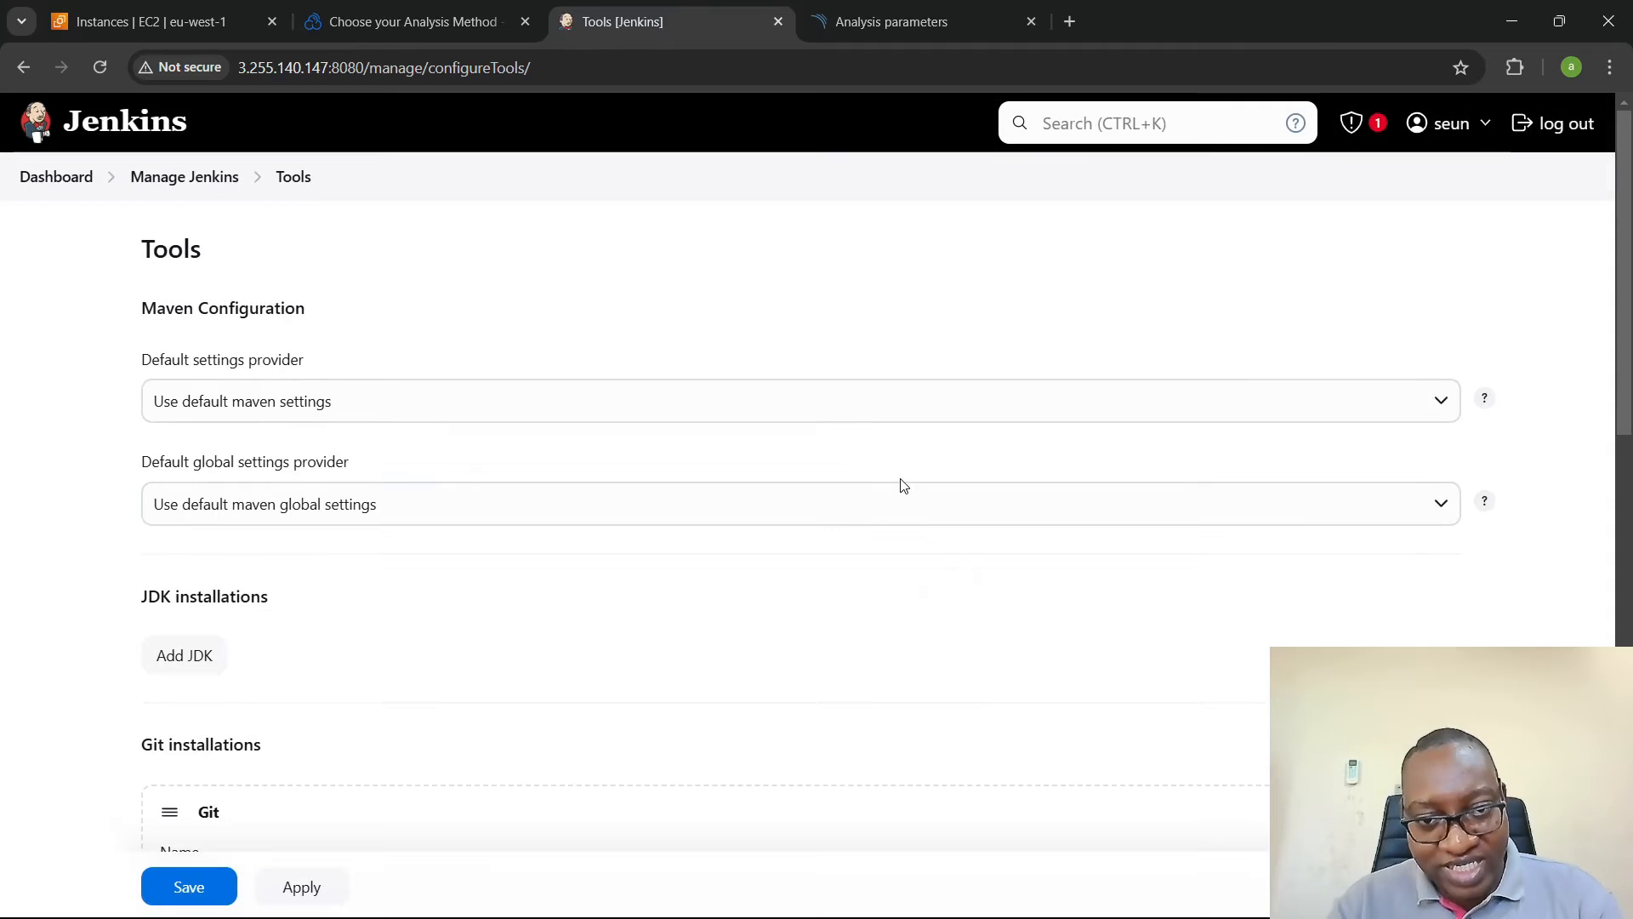
pyautogui.scroll(-7, 859, 480)
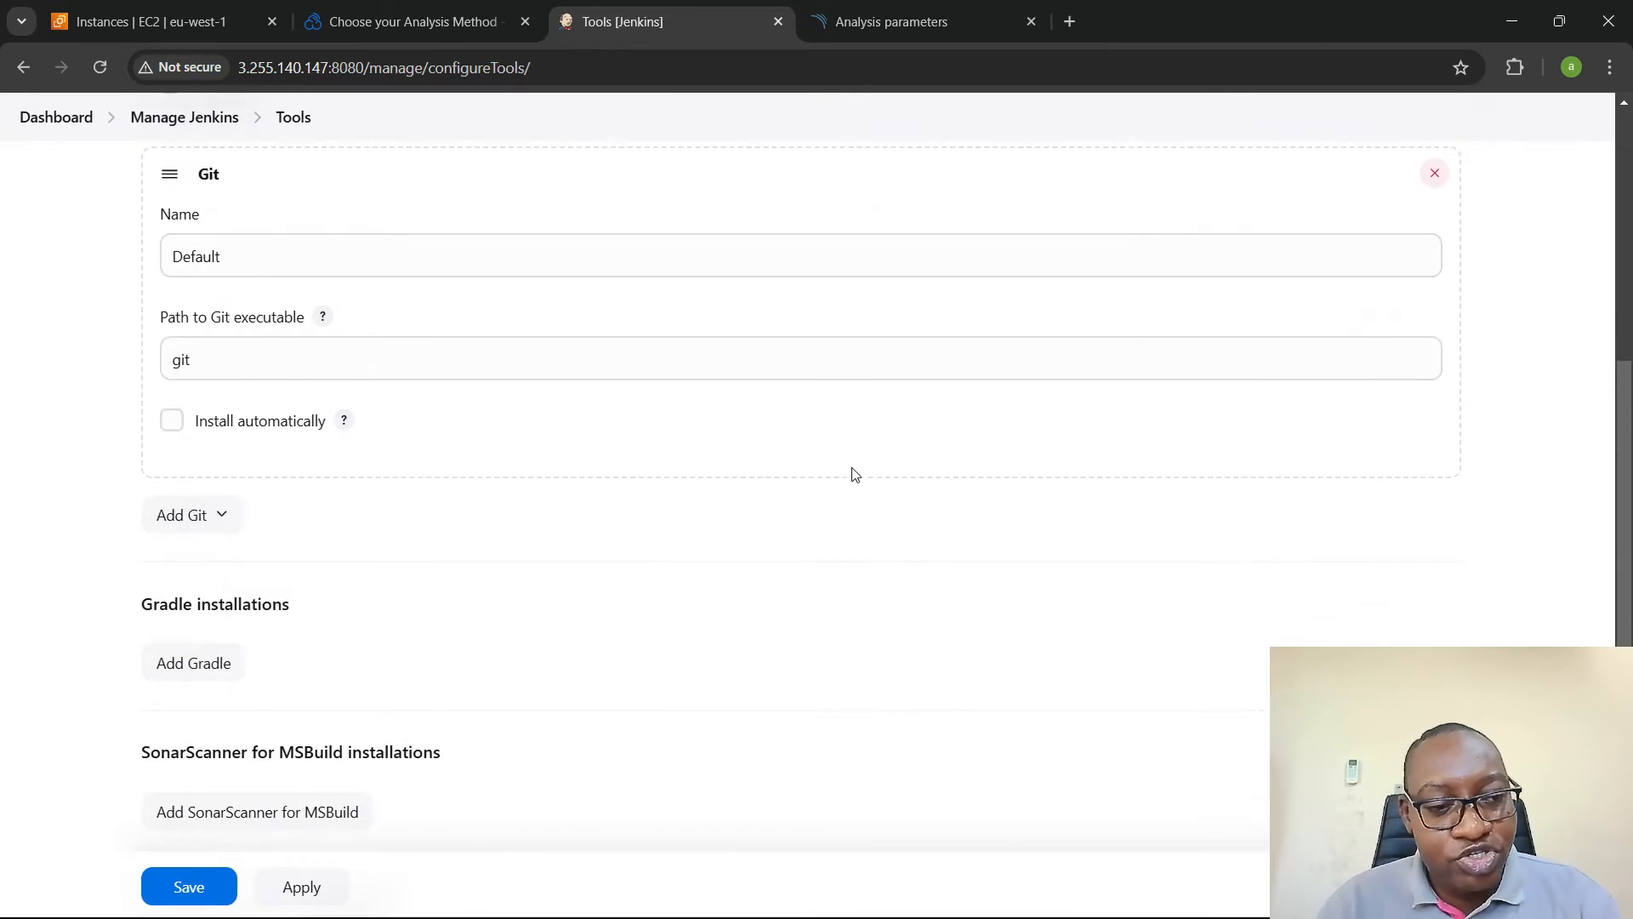
pyautogui.scroll(-5, 854, 474)
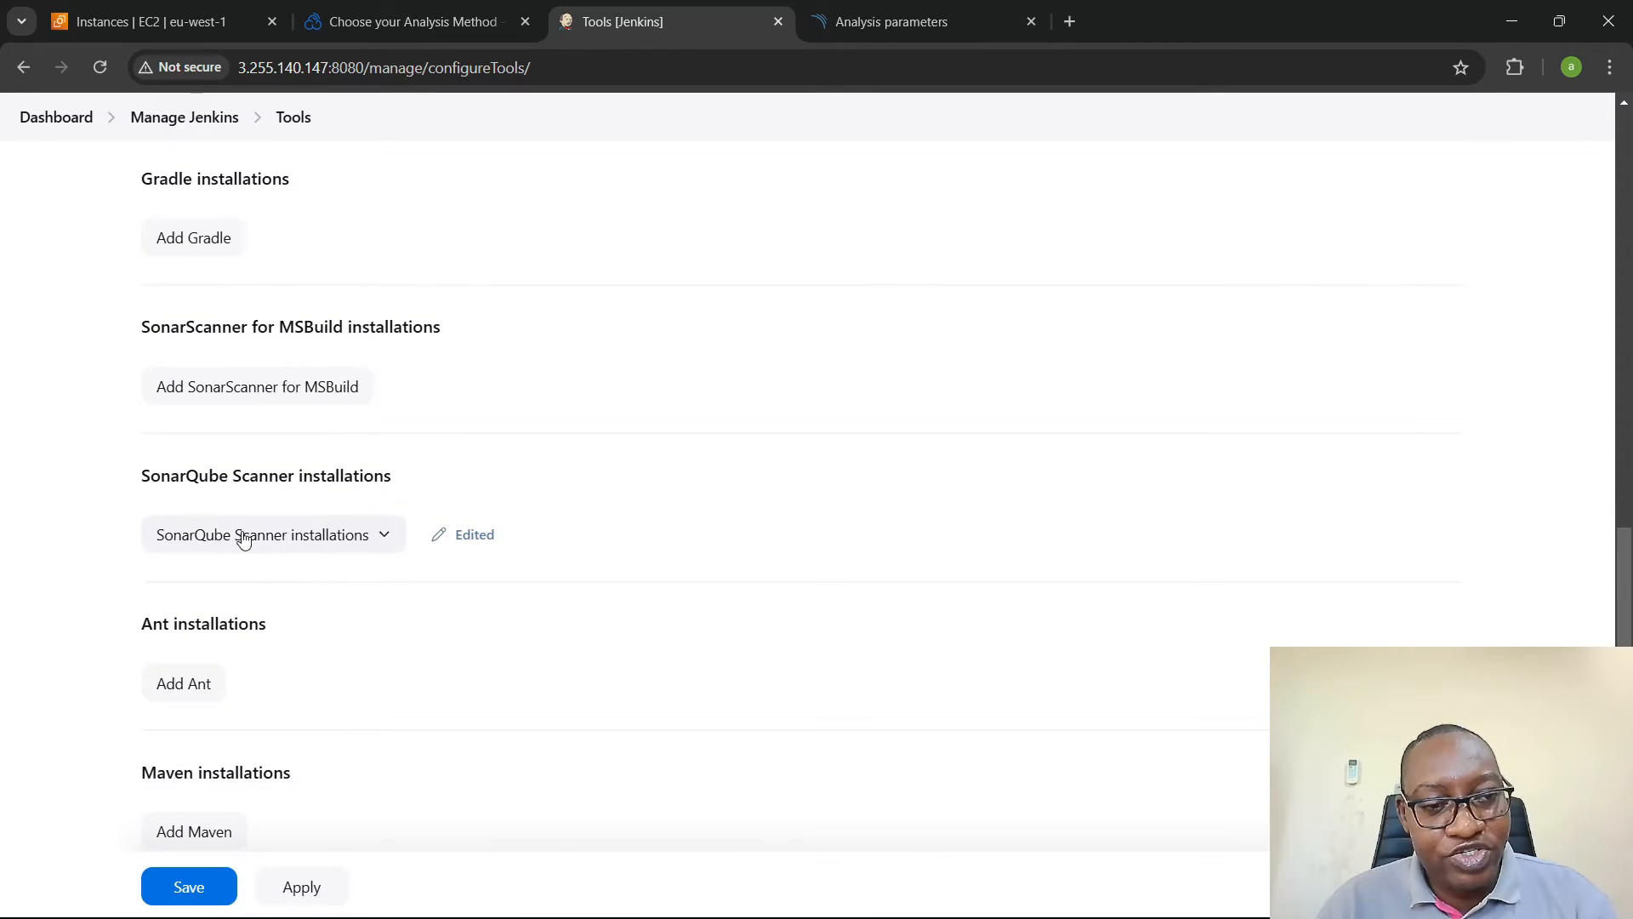
pyautogui.click(279, 535)
pyautogui.scroll(-1, 732, 533)
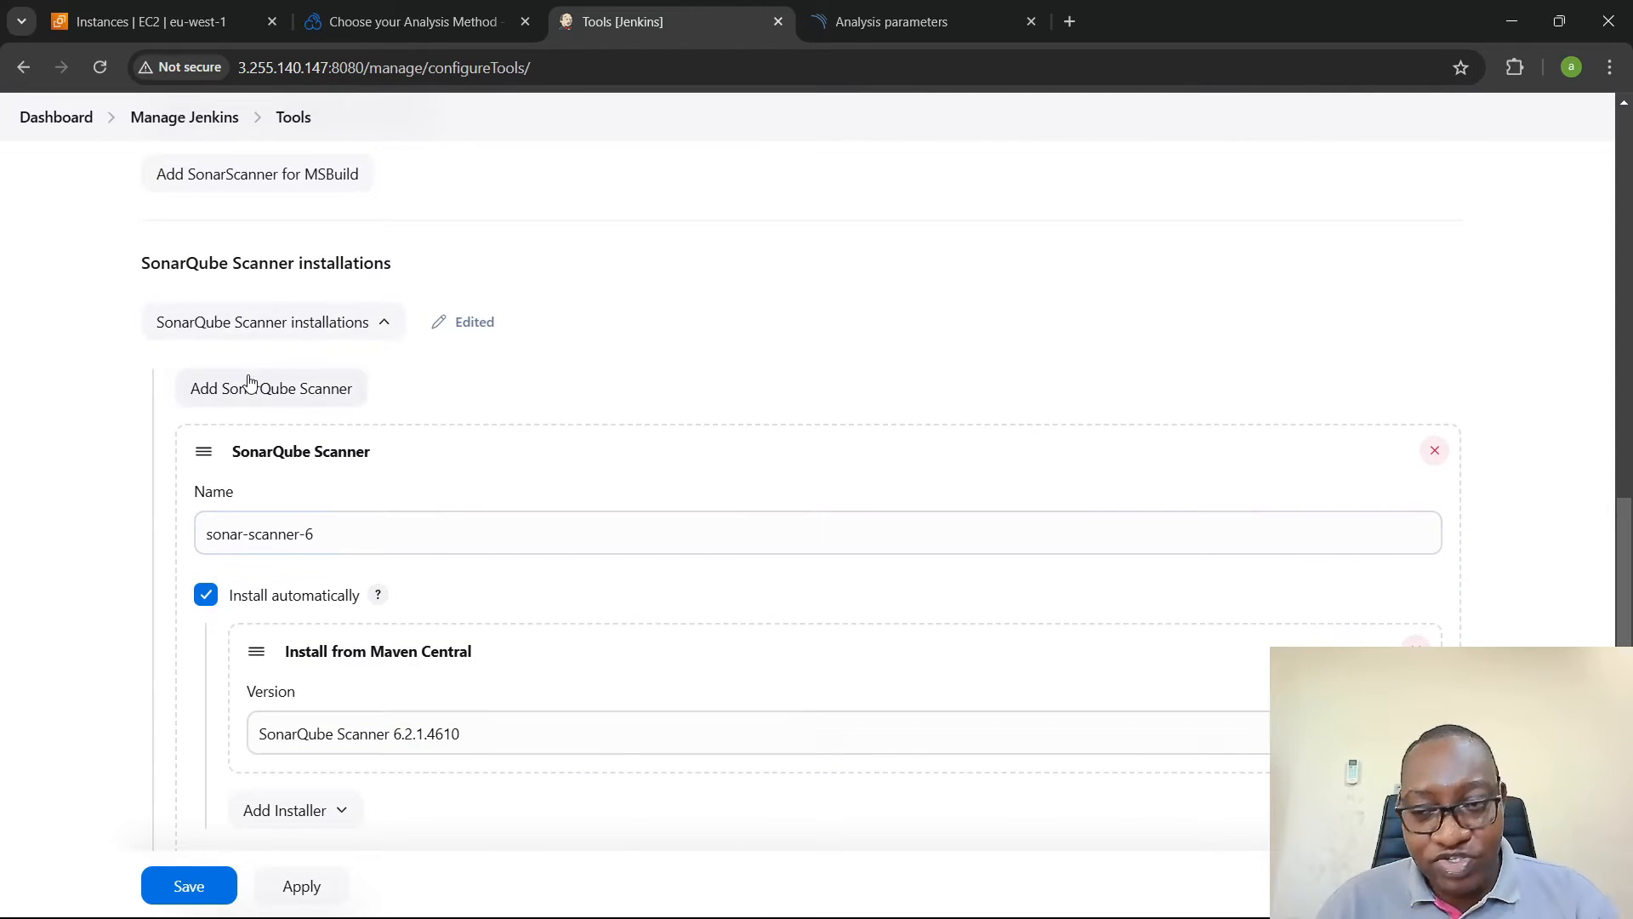
pyautogui.scroll(-1, 281, 391)
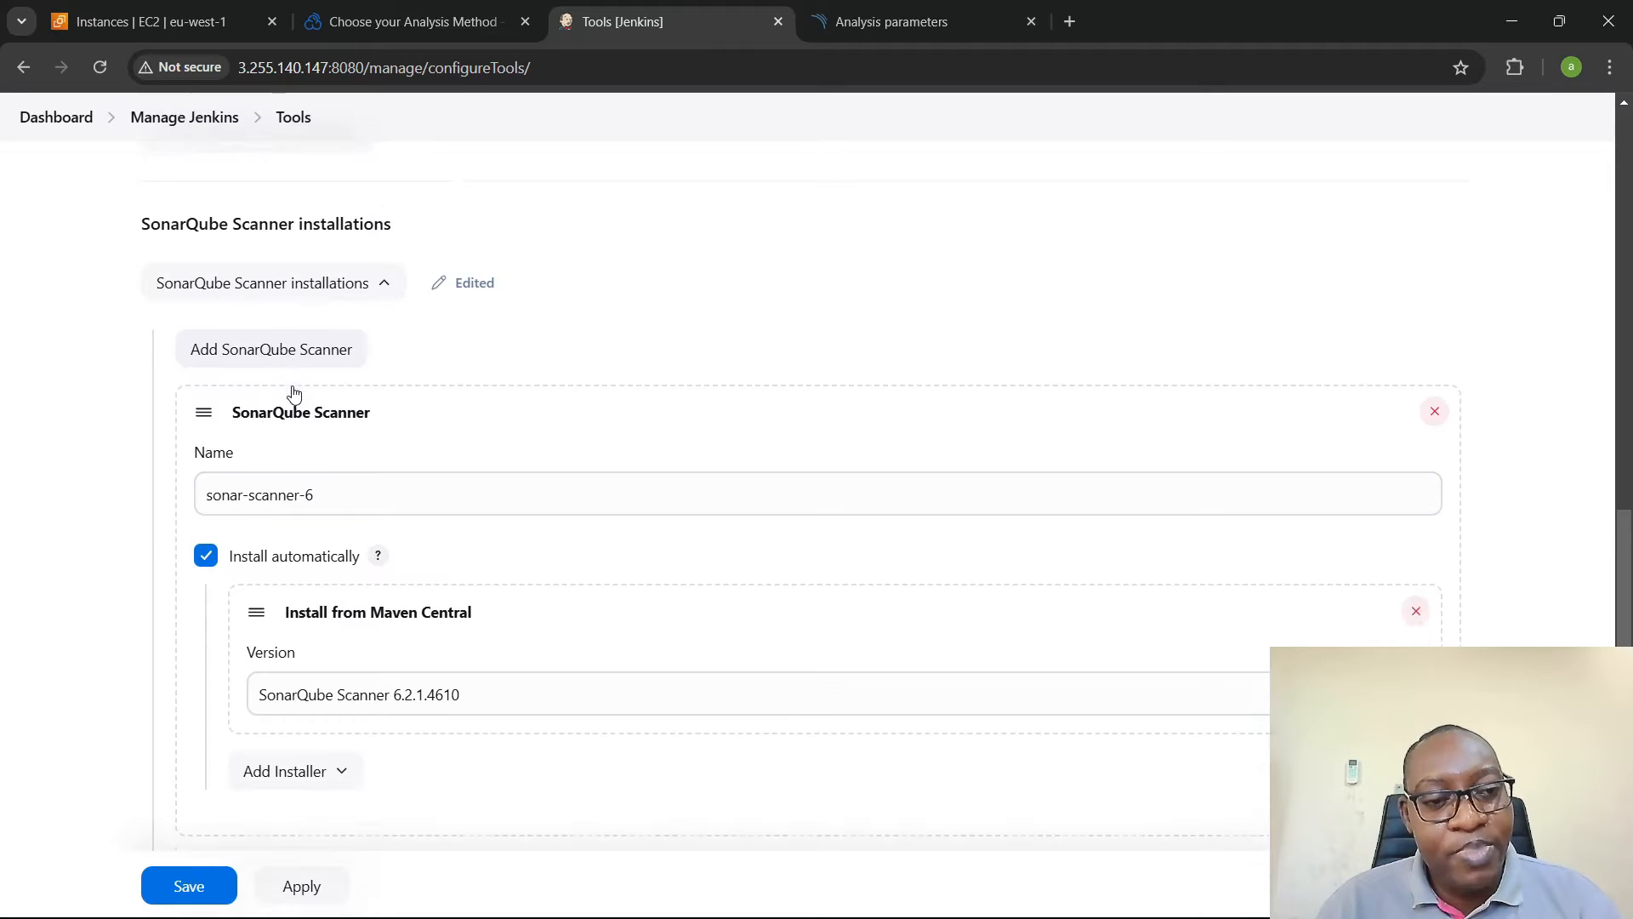
# - Choose SonarQube Scanner 6.2.1.4610 as the version for the sonar-scanner-6 installation and save the tools configuration
pyautogui.tripleClick(219, 425)
pyautogui.click(391, 431)
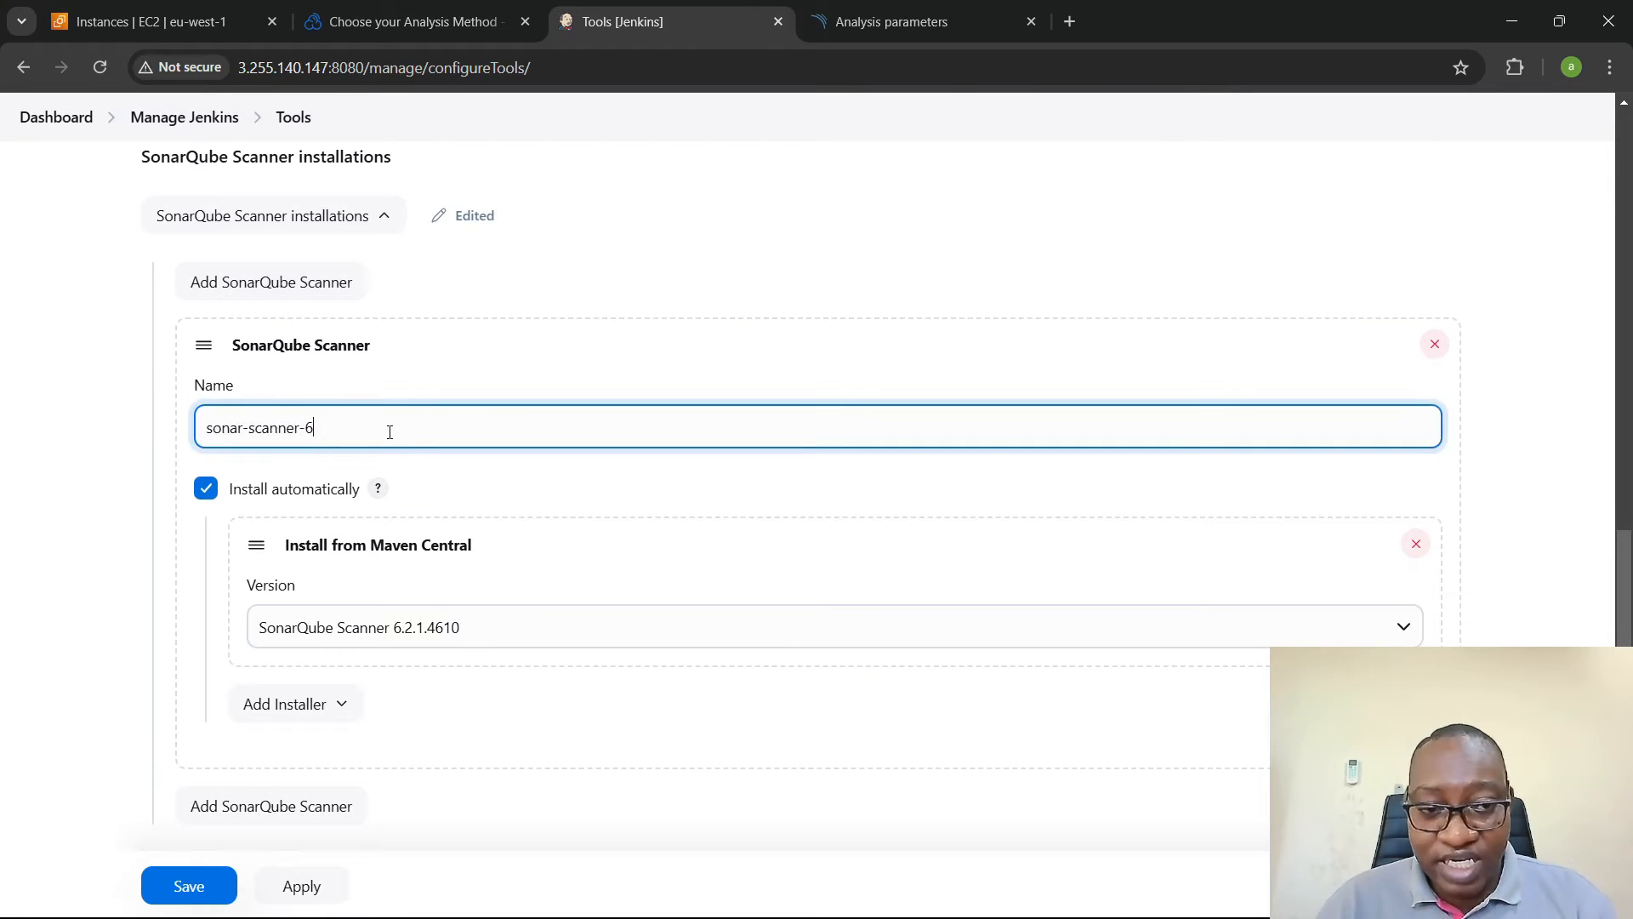
pyautogui.scroll(-1, 395, 429)
pyautogui.click(365, 533)
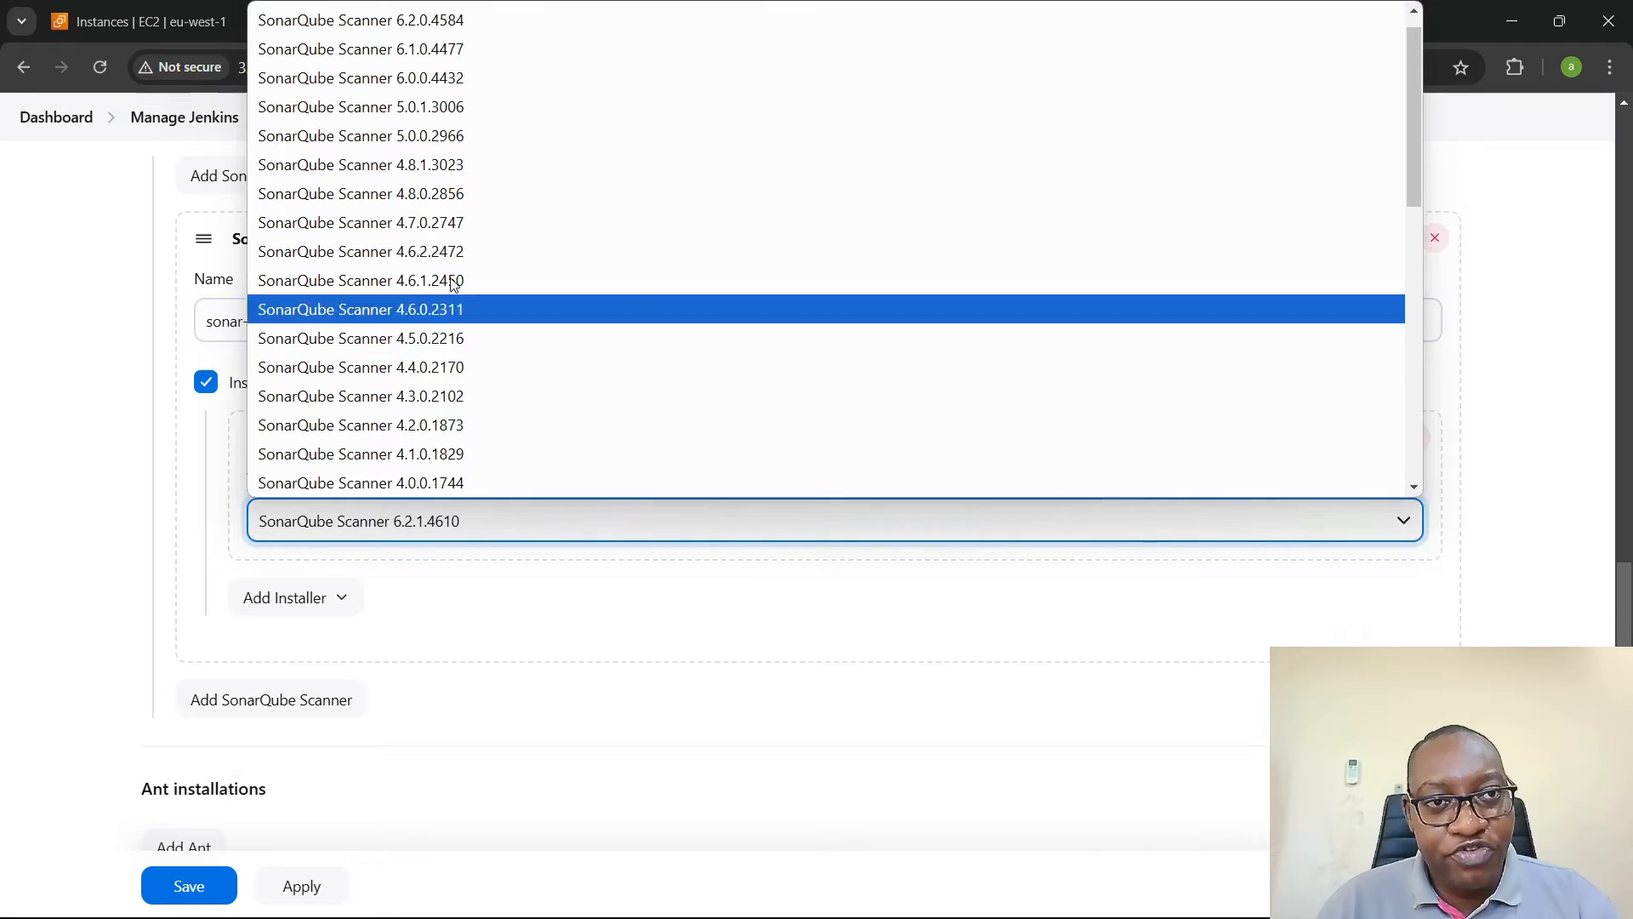
pyautogui.click(438, 24)
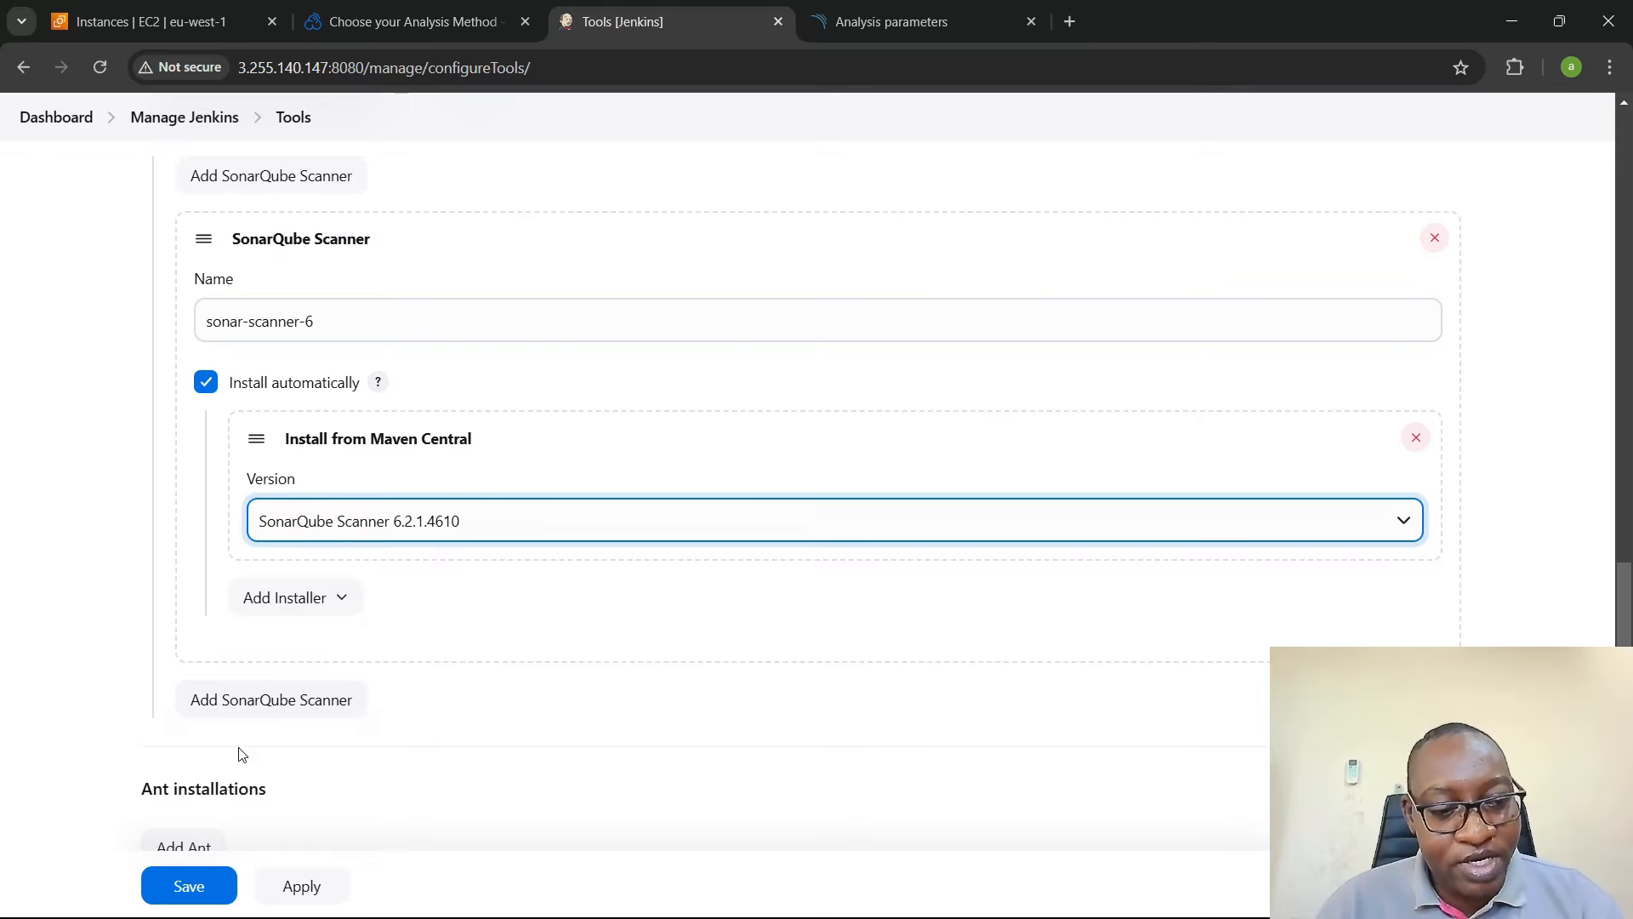
pyautogui.click(183, 884)
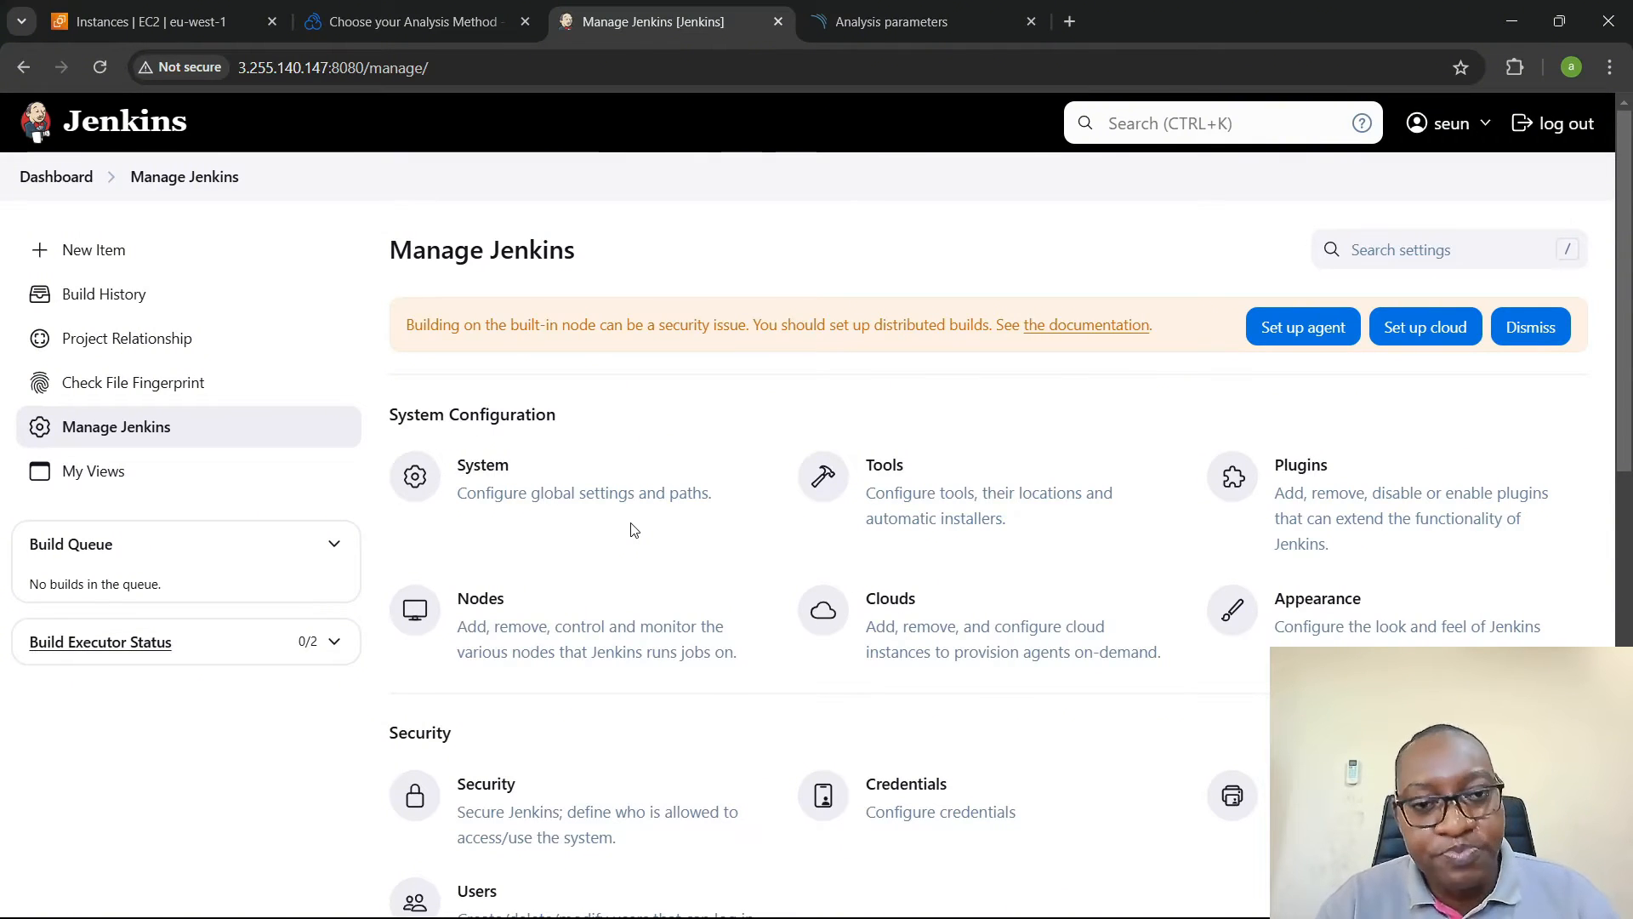
# - Switch to the java-jenkins project in Visual Studio Code and open its Jenkinsfile
pyautogui.hotkey('alt', 'Tab')
pyautogui.hotkey('alt', 'Tab')
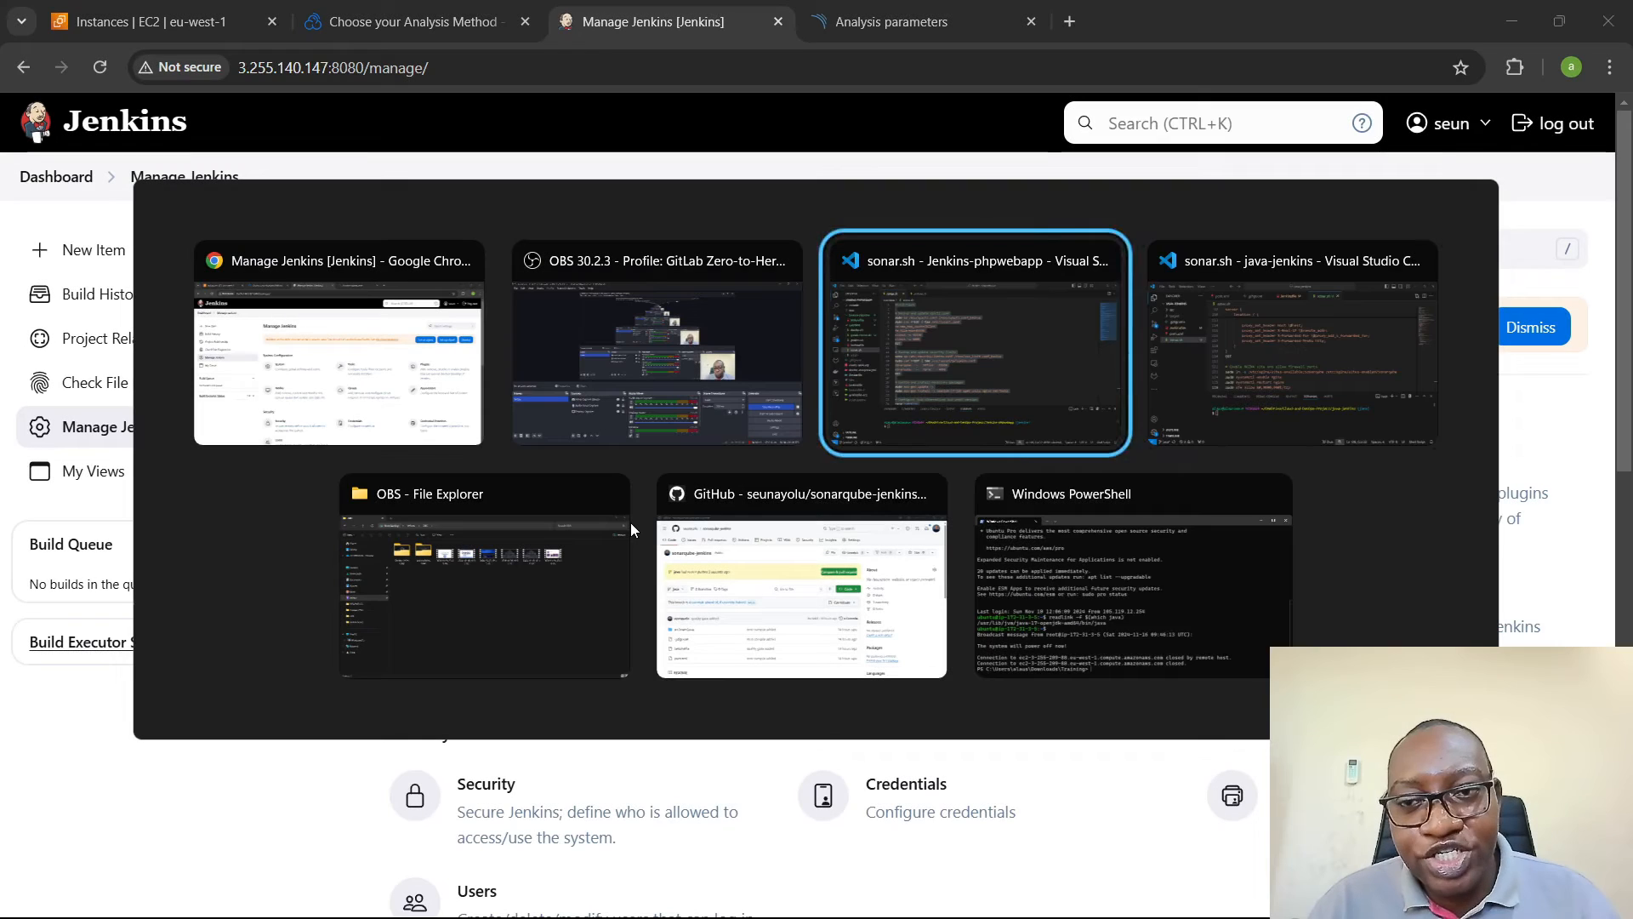
pyautogui.hotkey('alt', 'Tab')
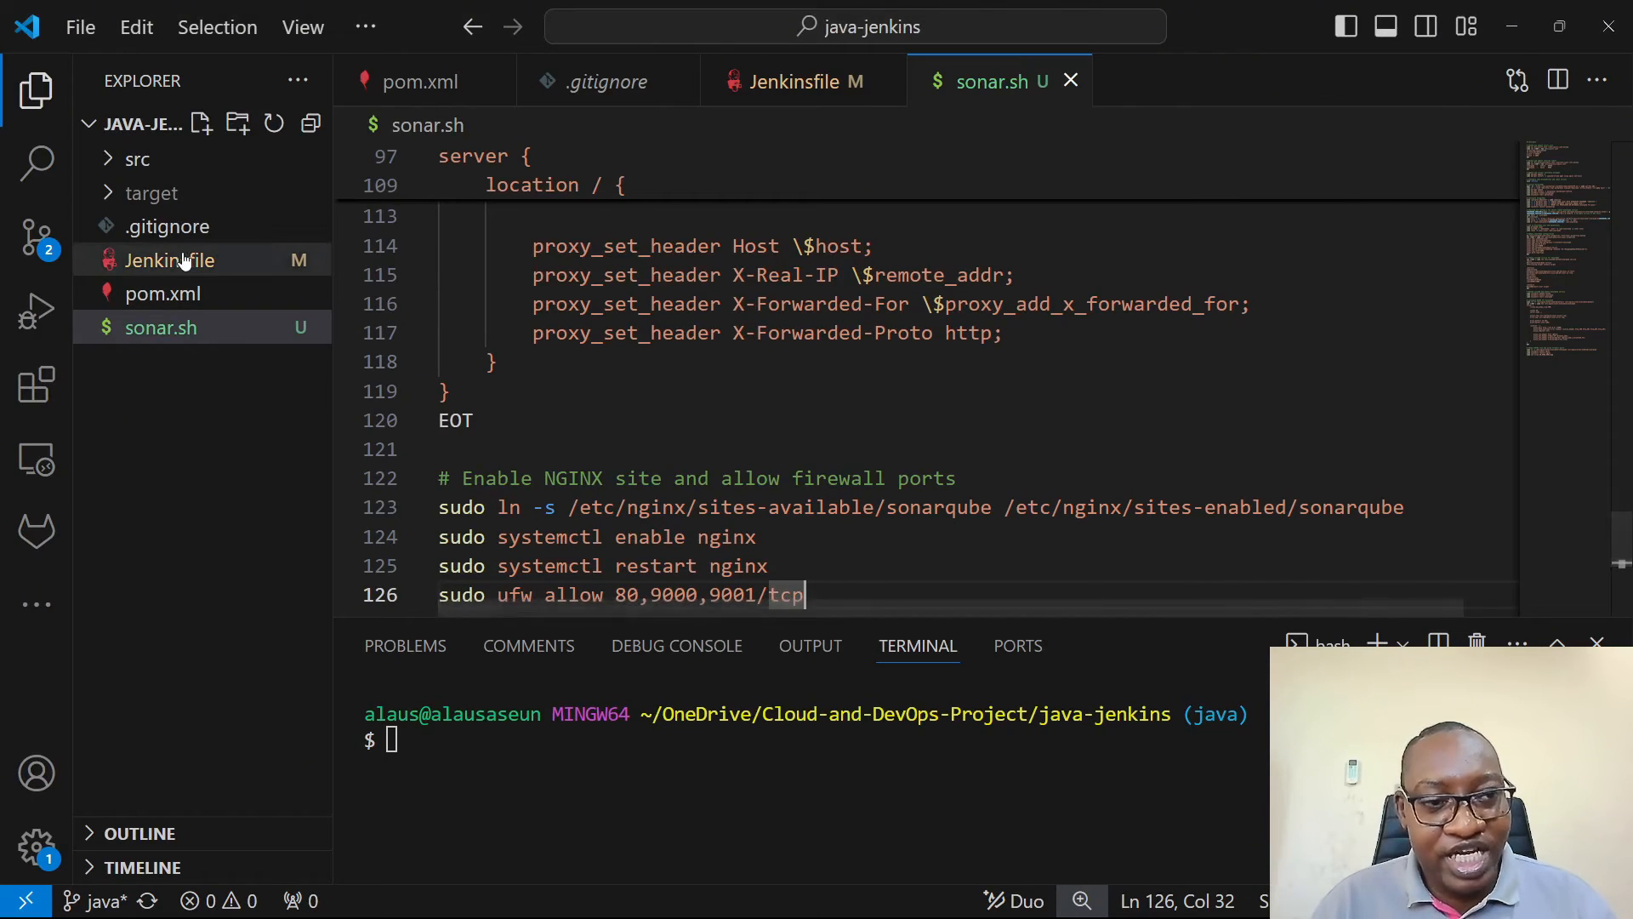
pyautogui.click(246, 256)
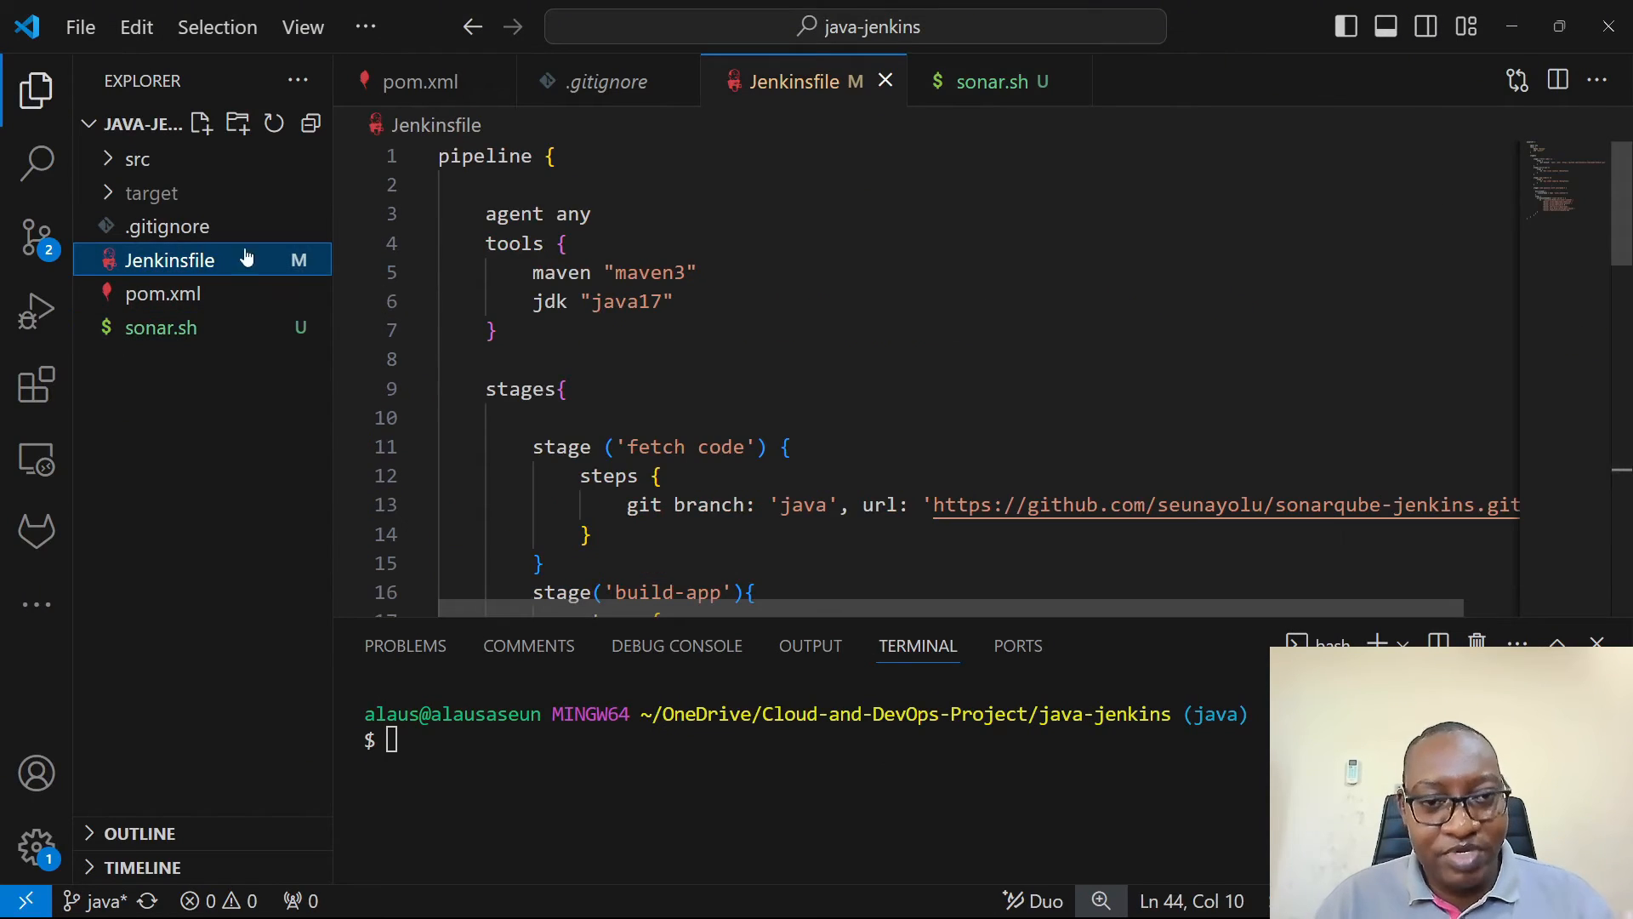
# - Expand the project's src/main/java folder to view the application source and open pom.xml
pyautogui.click(175, 163)
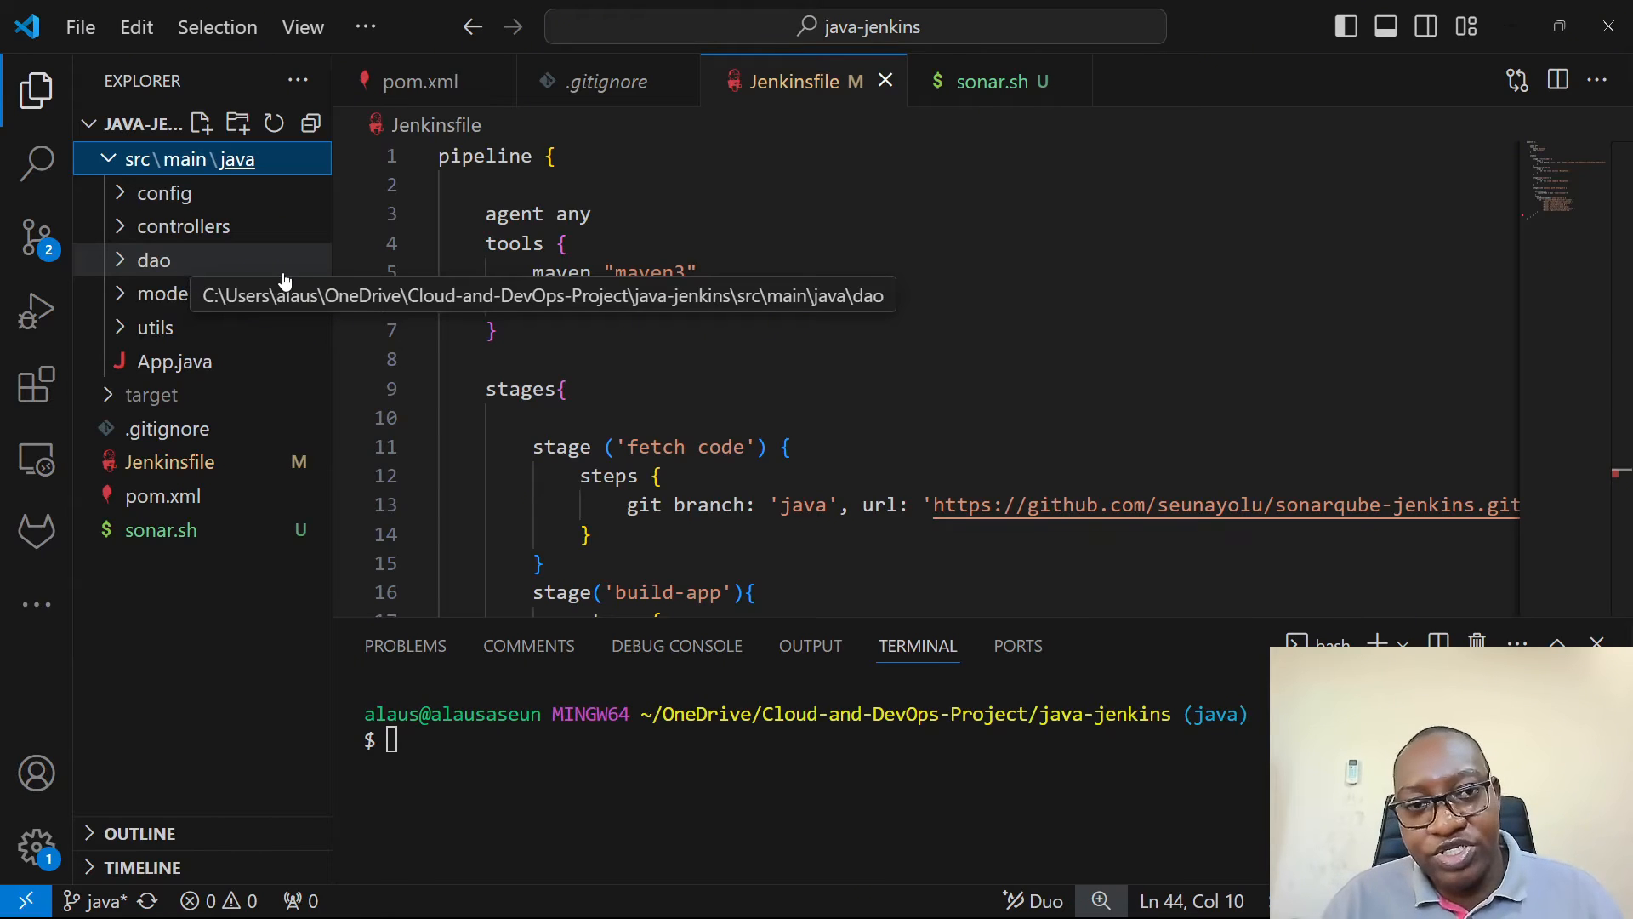
pyautogui.click(909, 207)
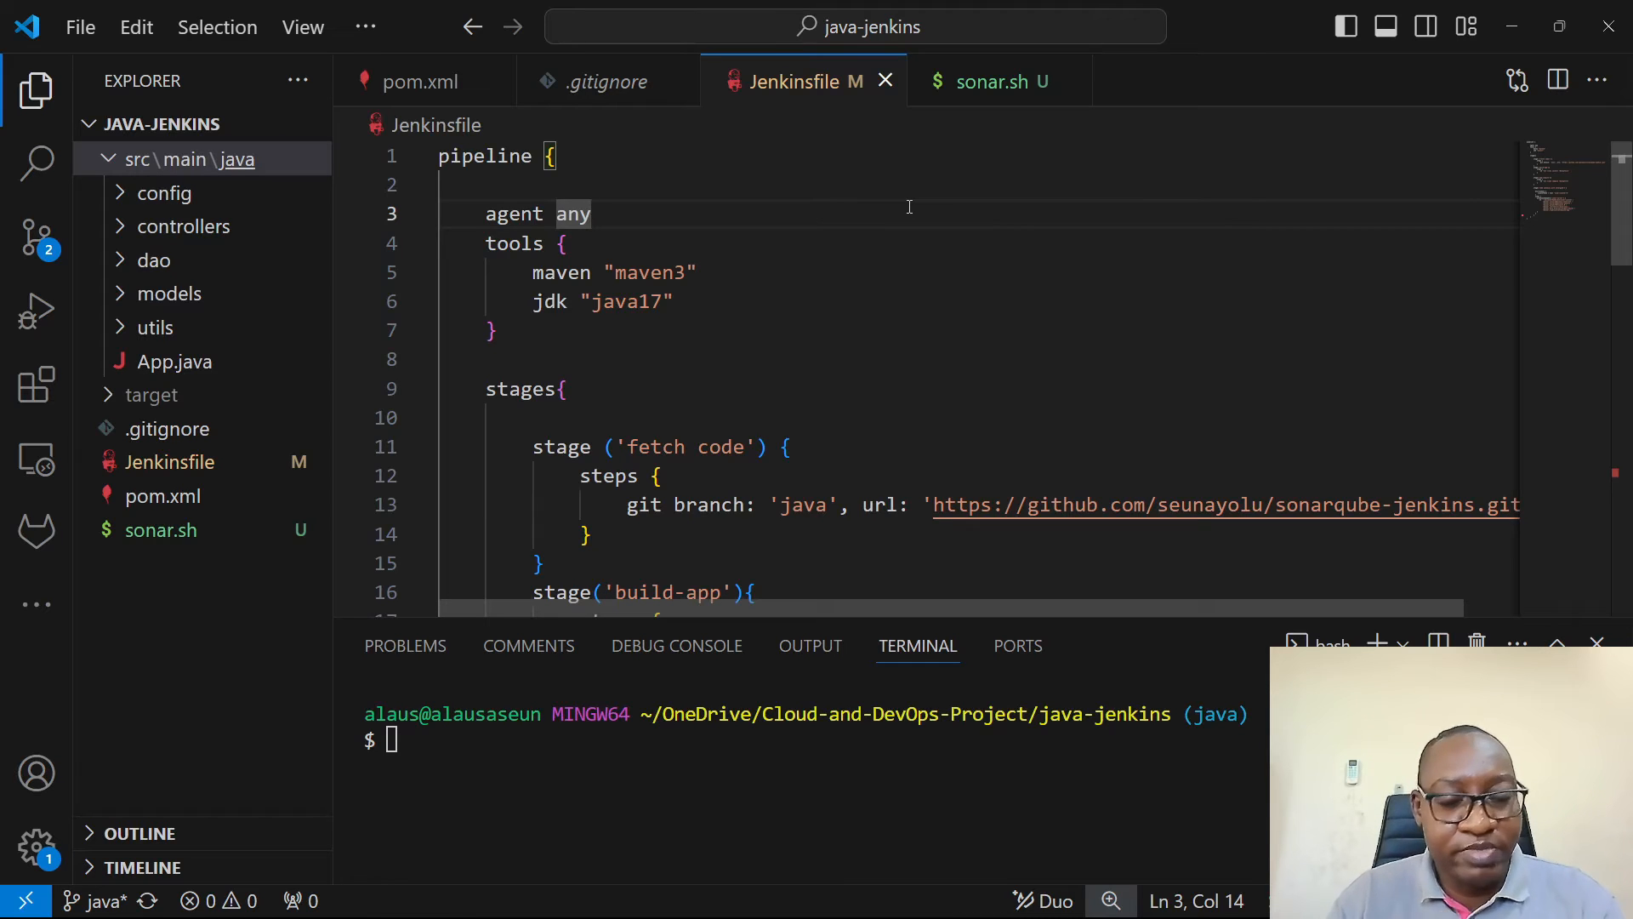
pyautogui.click(164, 496)
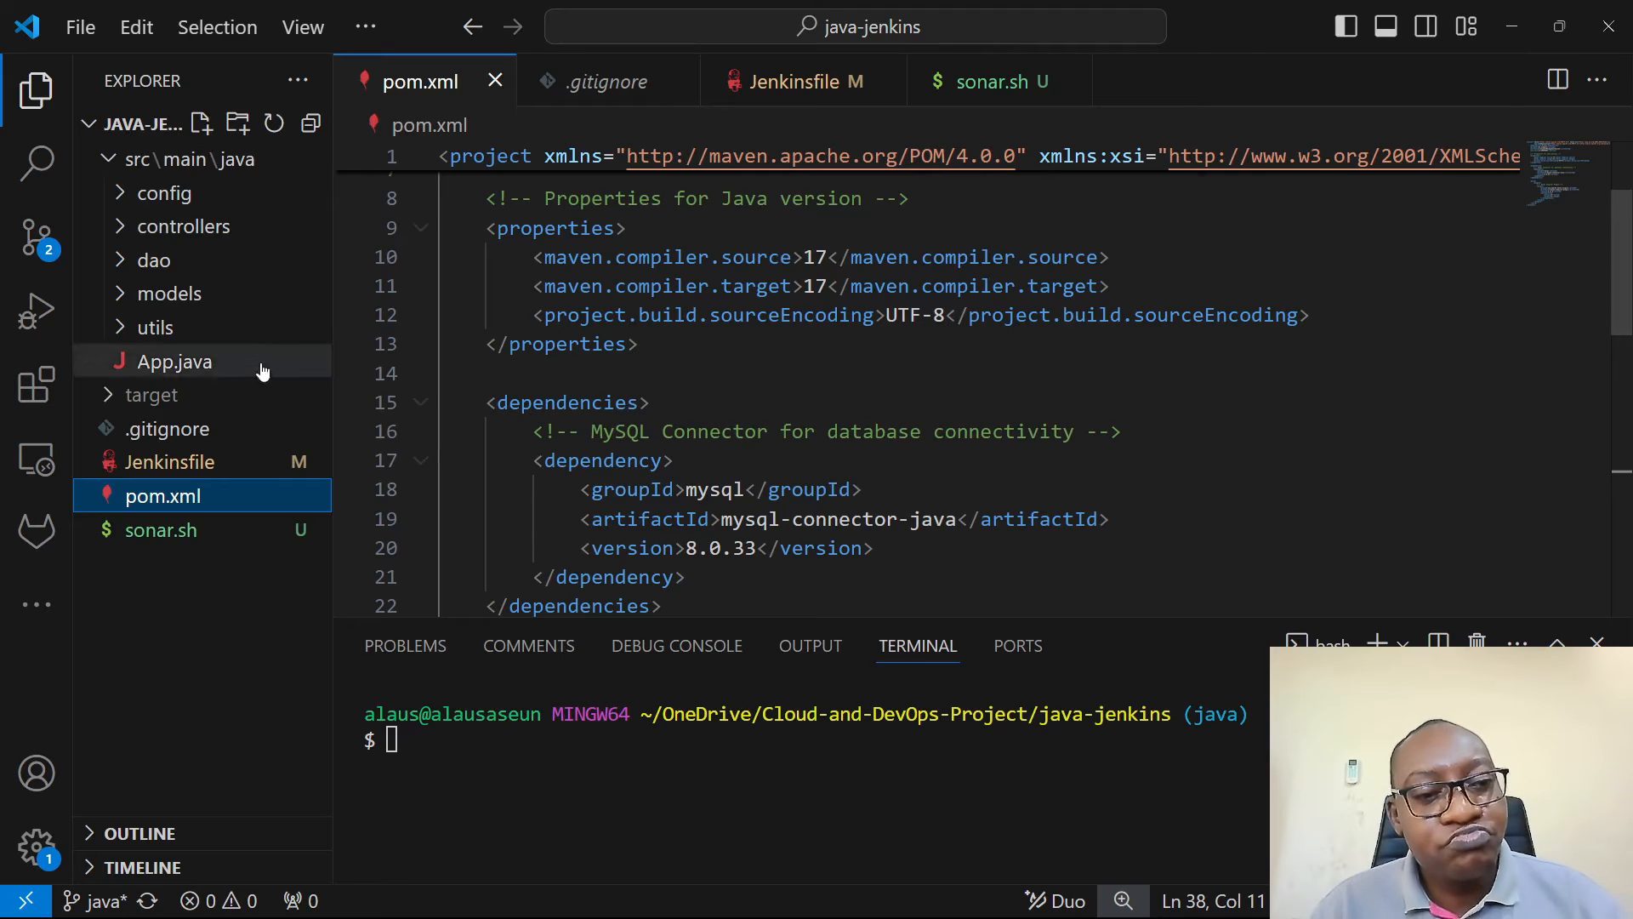
# - Open the Jenkinsfile to review its tool names, and switch to Jenkins in the browser to open the tools configuration
pyautogui.click(170, 462)
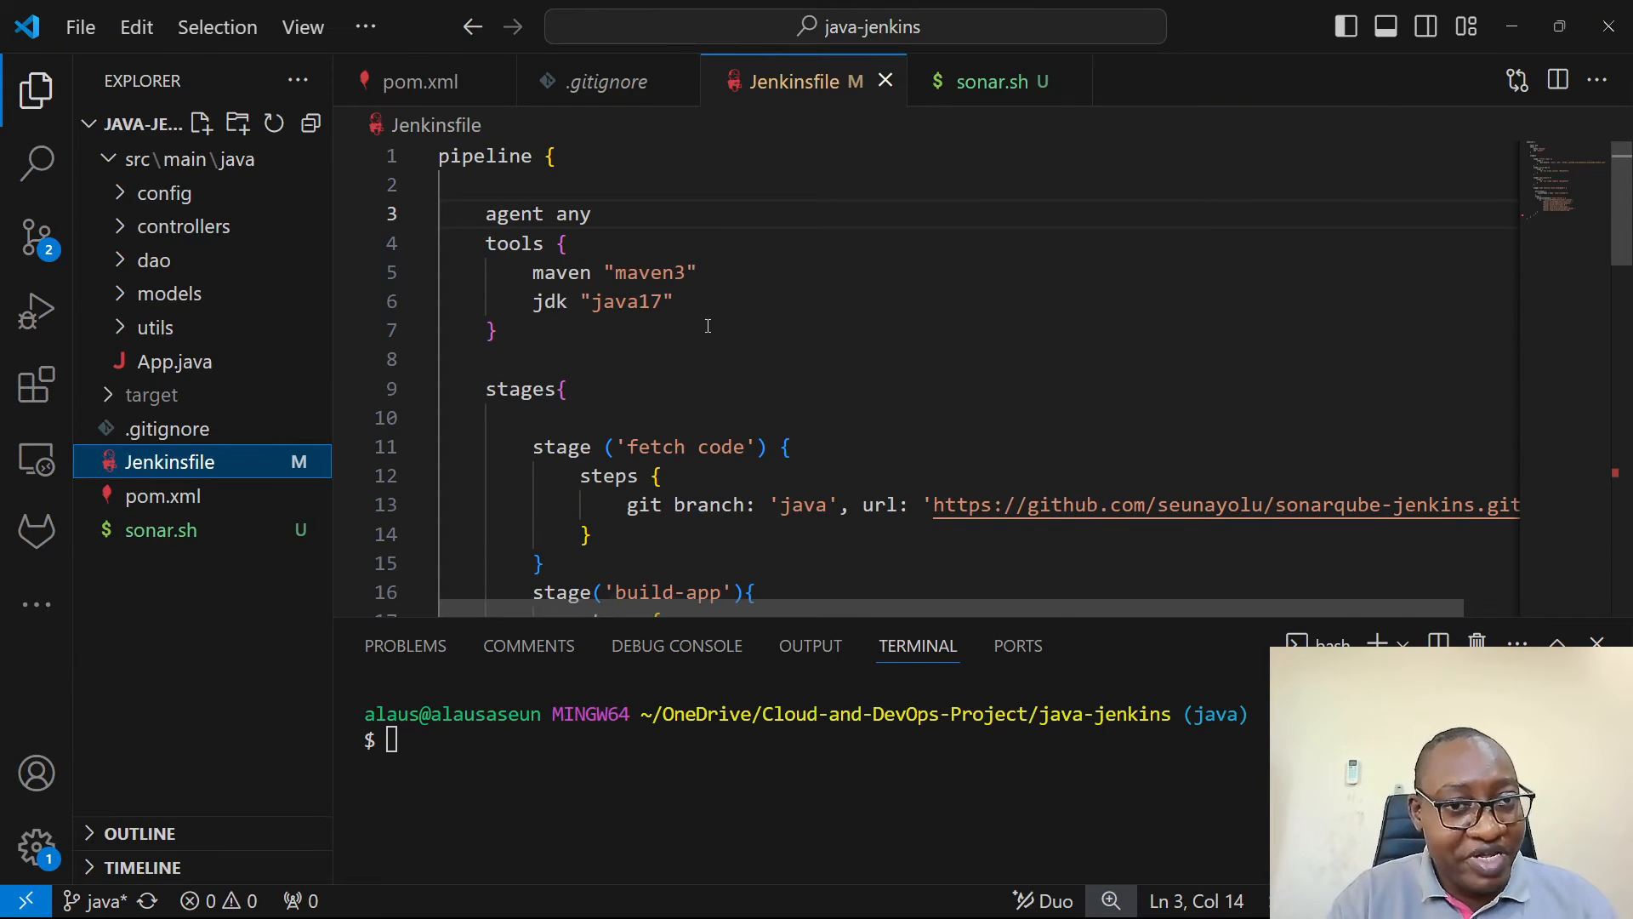
pyautogui.hotkey('alt', 'Tab')
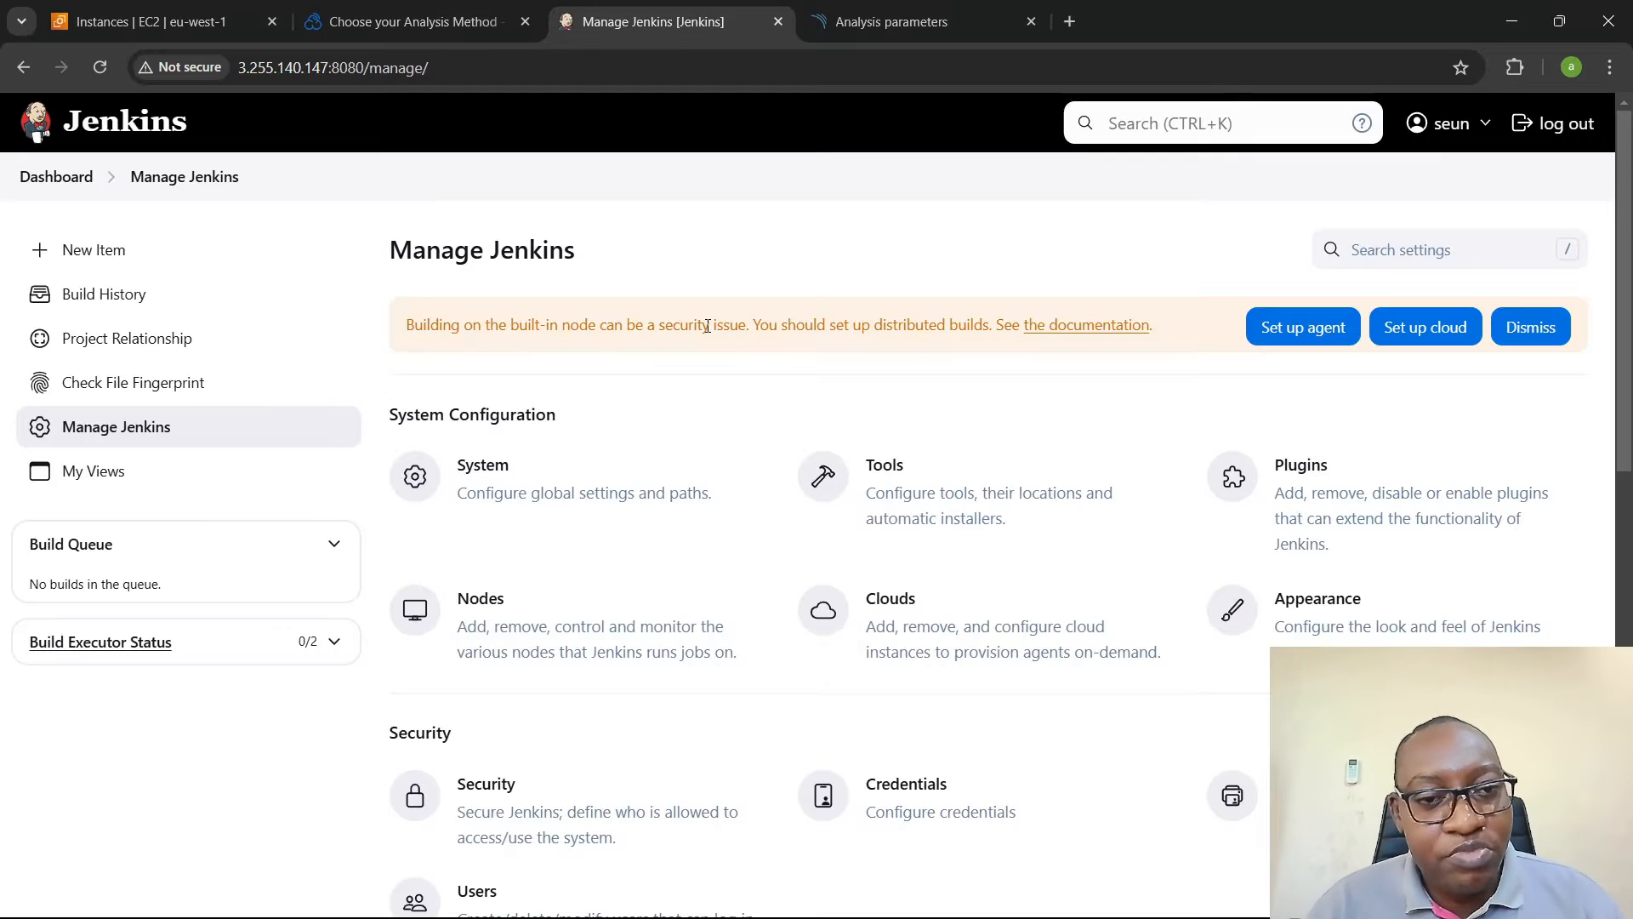
pyautogui.click(884, 516)
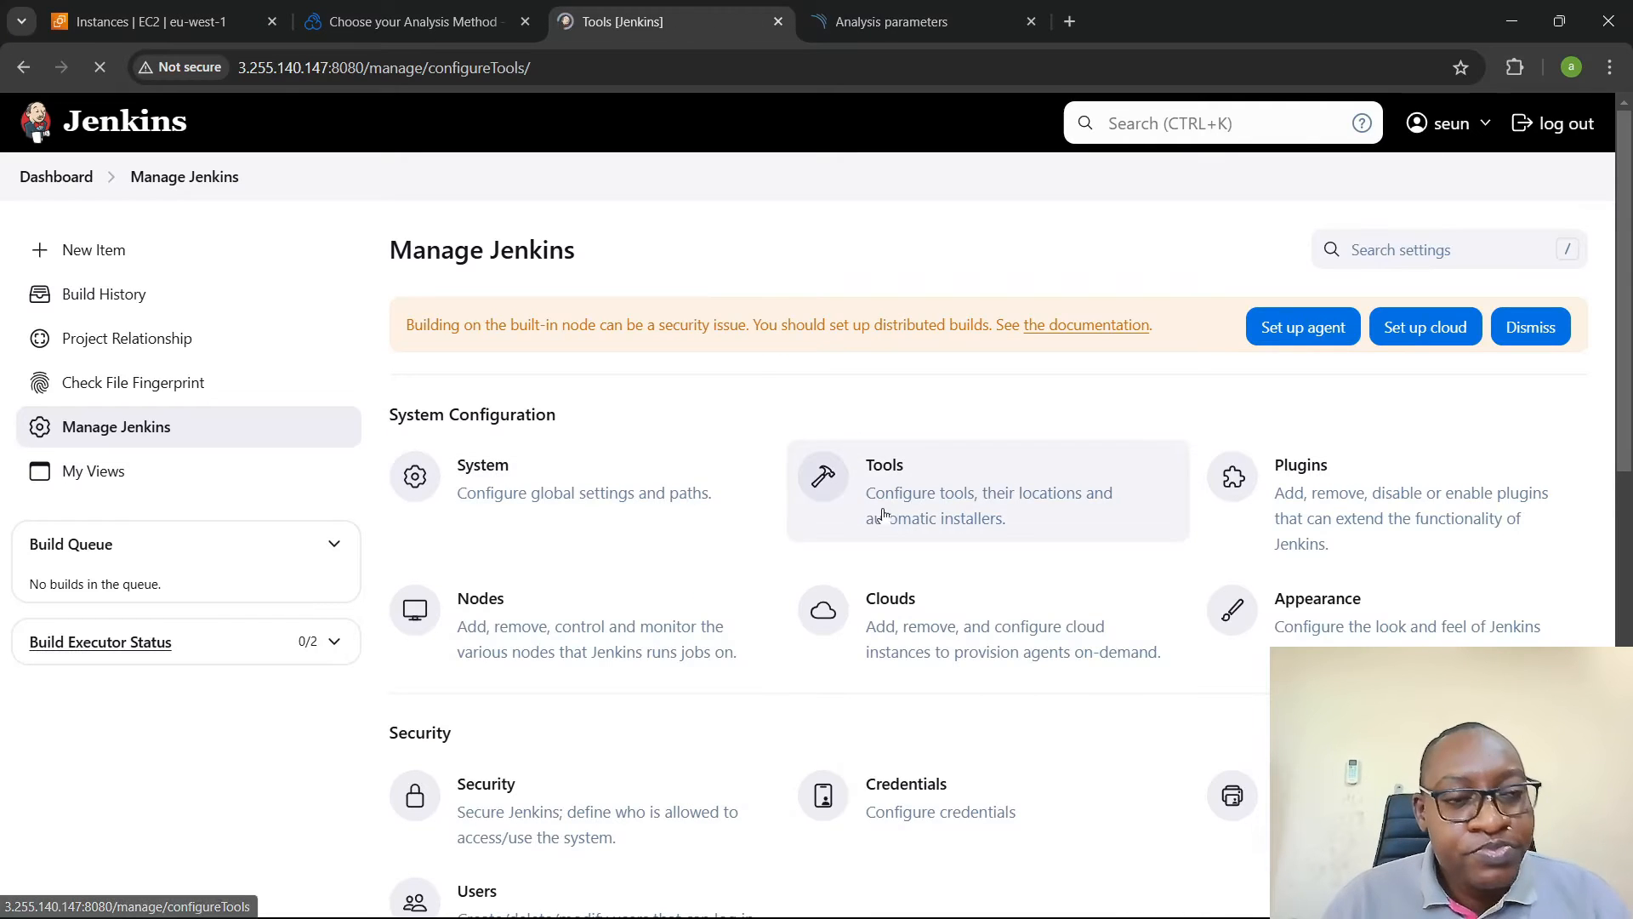
# - Add a JDK installation named java17, matching the JDK name in the Jenkinsfile
pyautogui.scroll(-2, 618, 459)
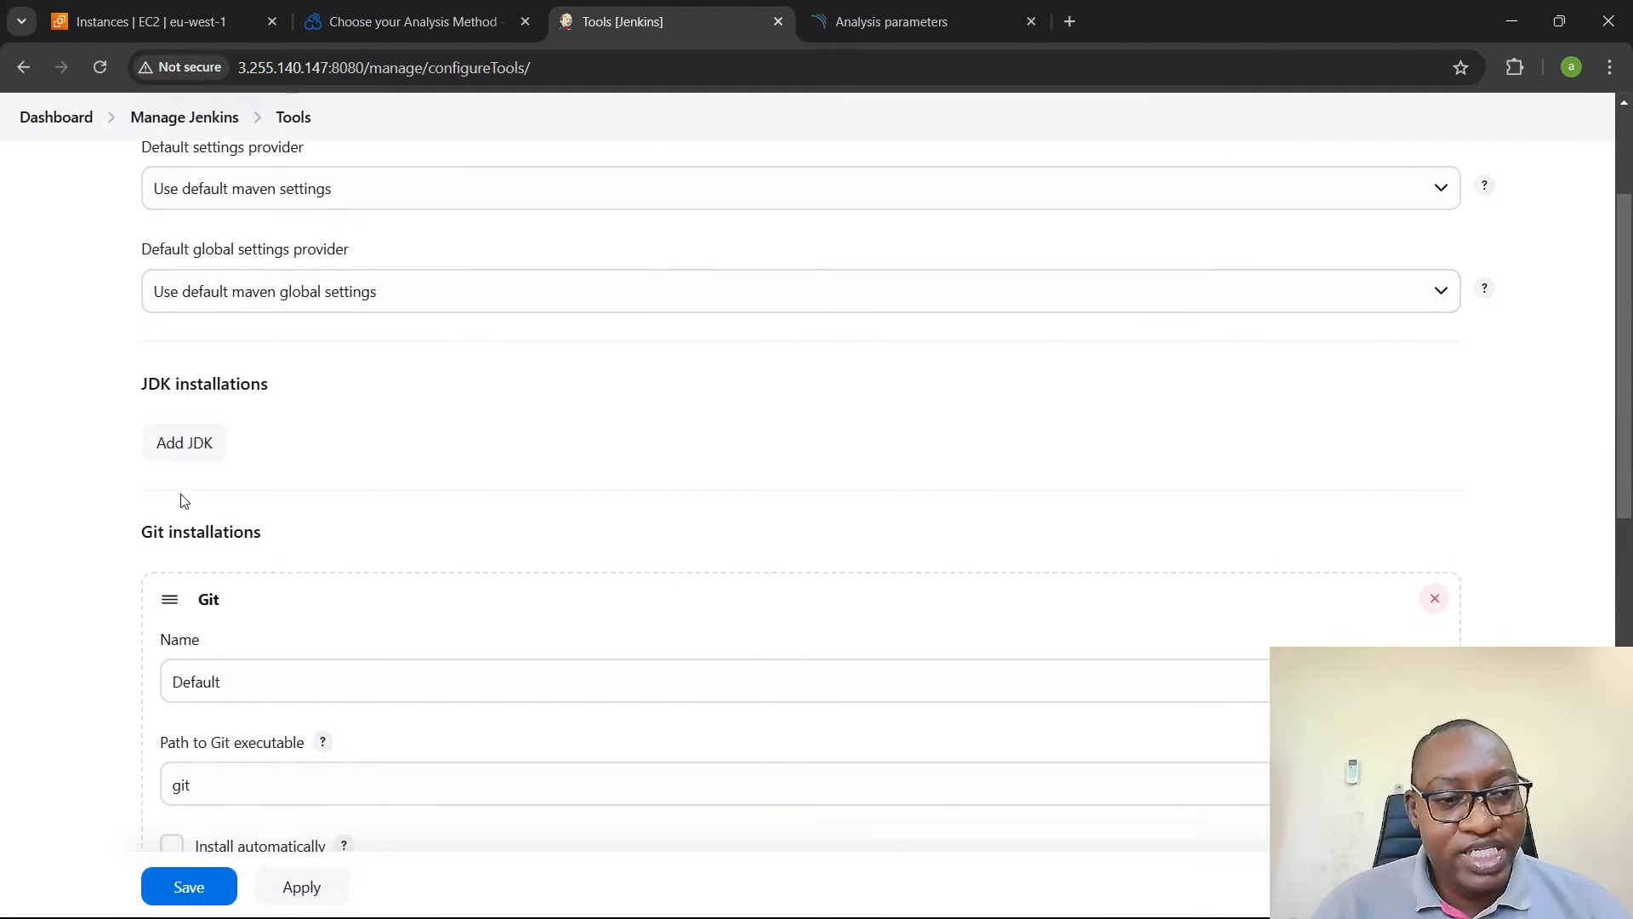
pyautogui.click(202, 442)
pyautogui.click(330, 575)
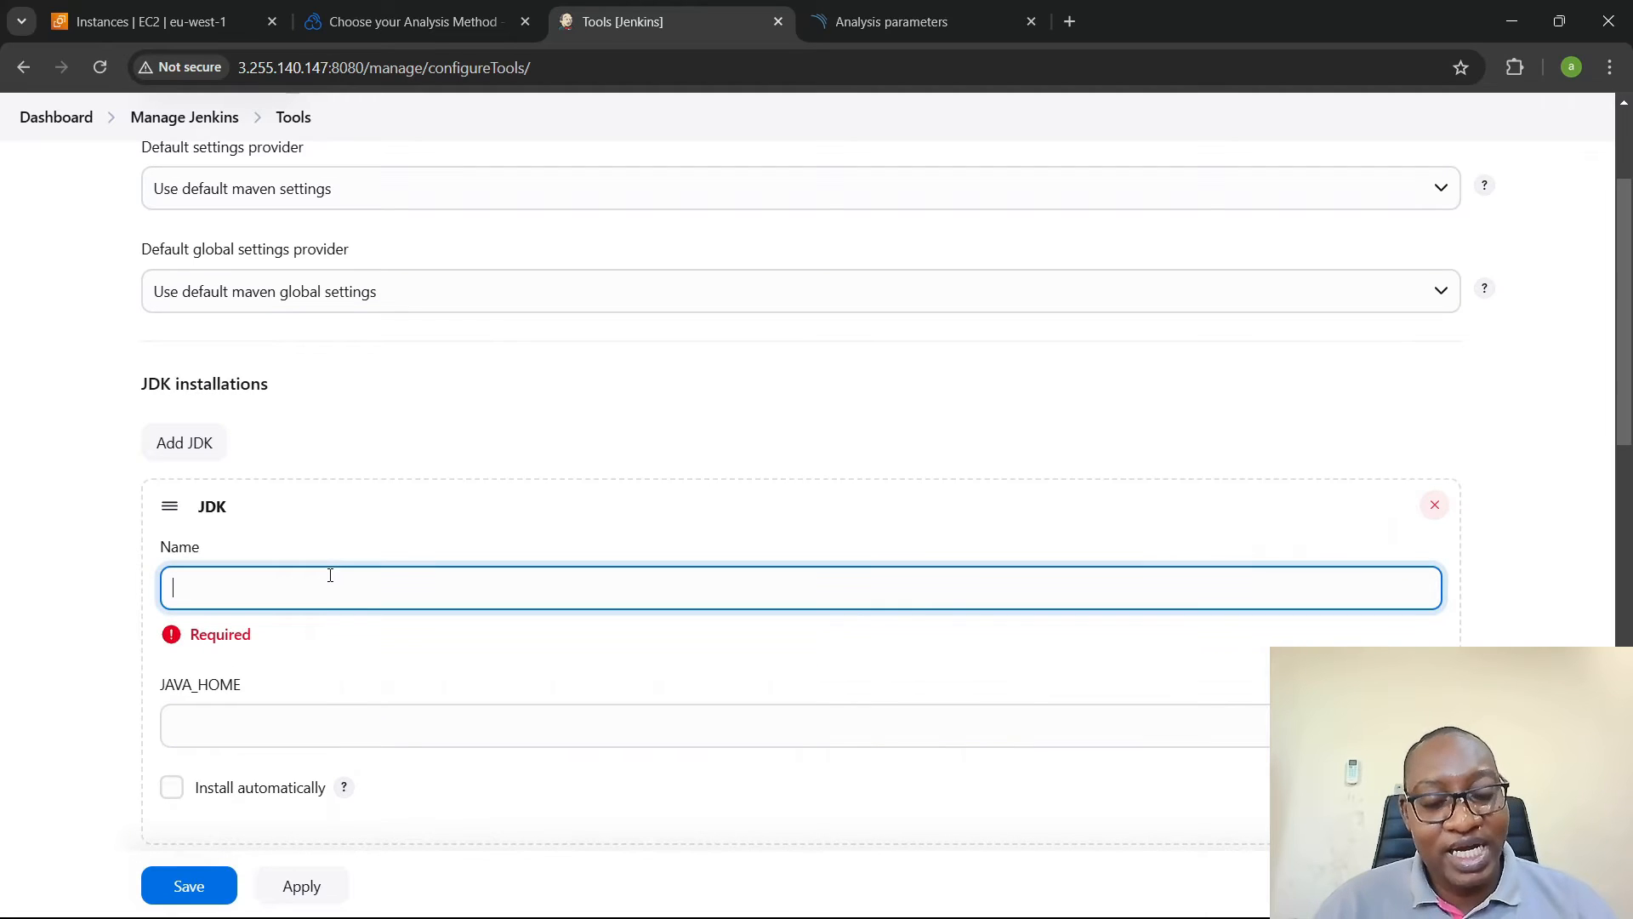
pyautogui.hotkey('alt', 'Tab')
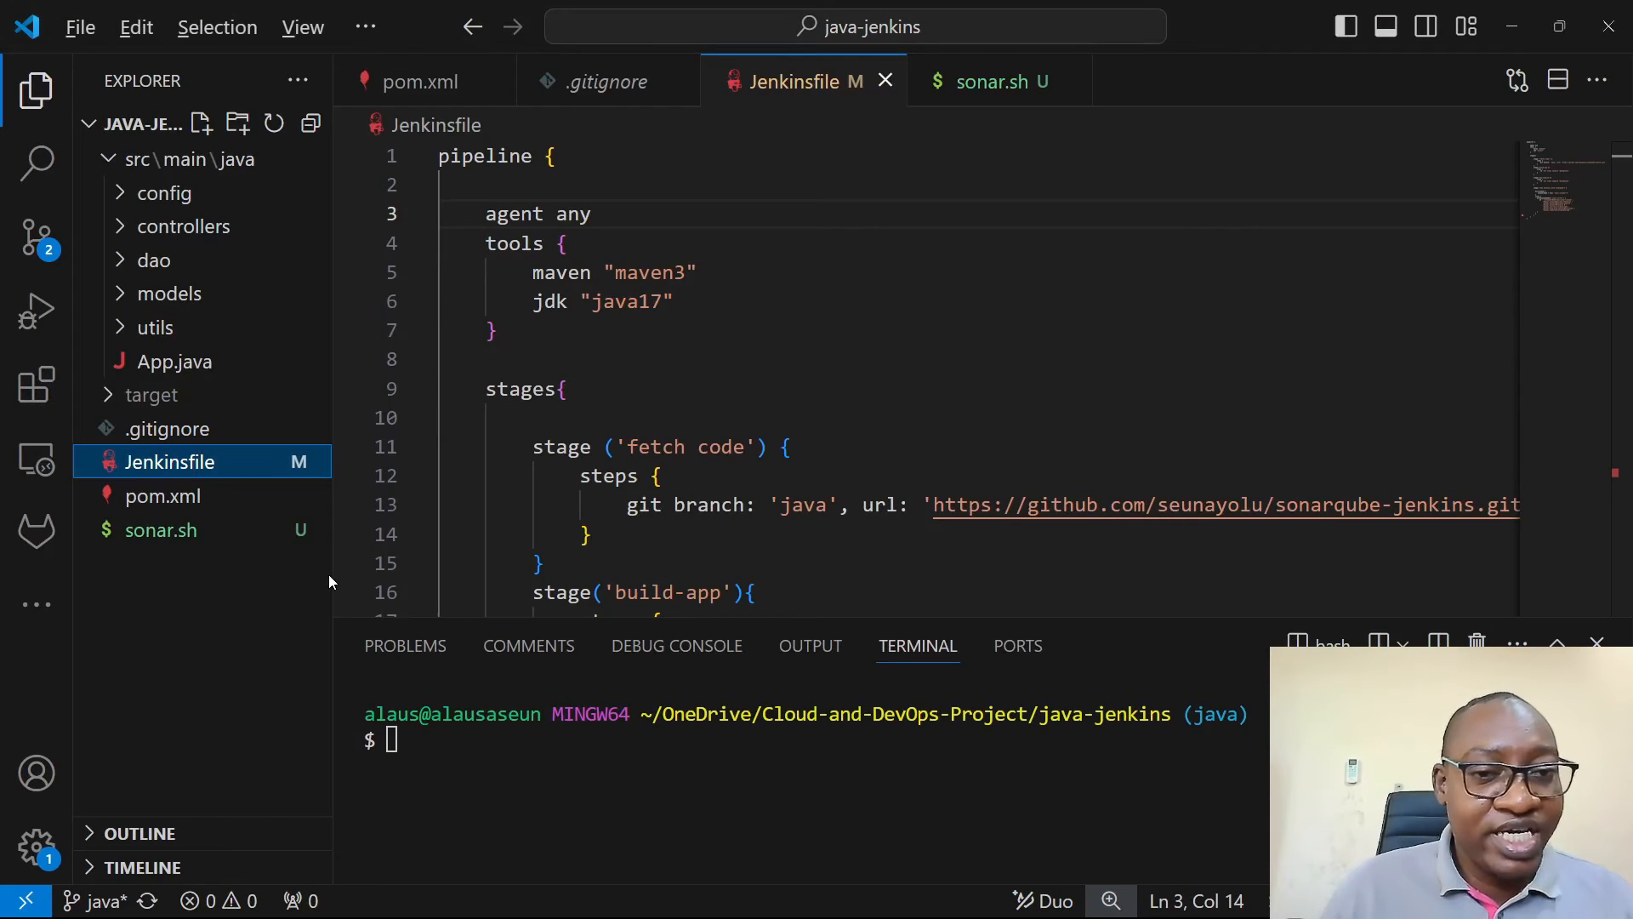
pyautogui.hotkey('alt', 'Tab')
pyautogui.write('java')
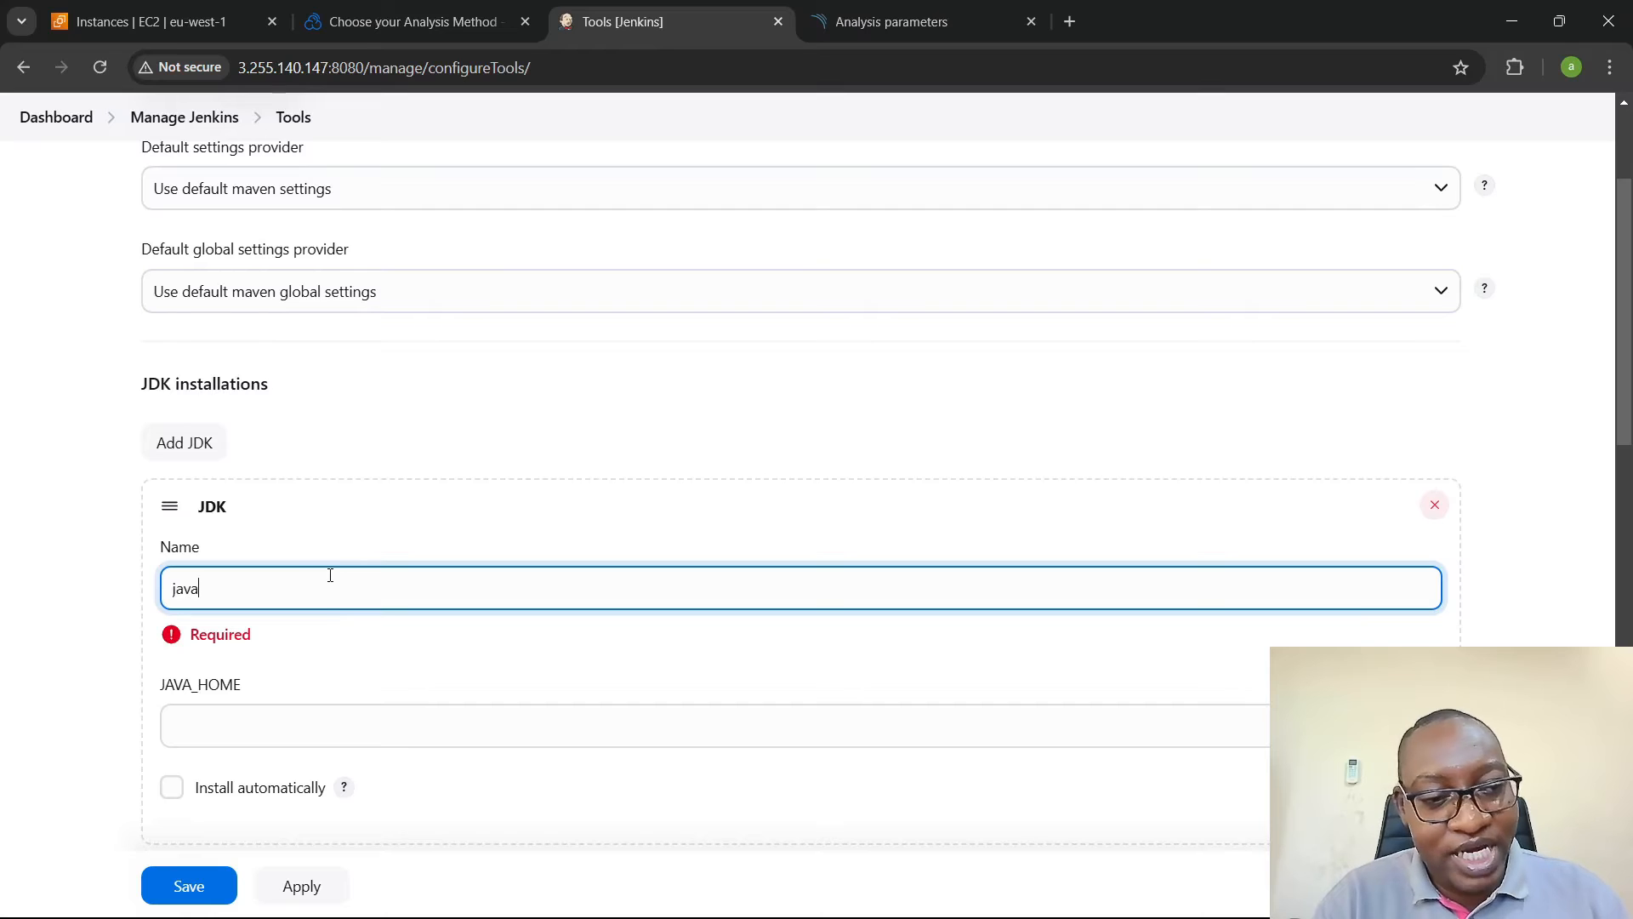
pyautogui.write('17')
pyautogui.hotkey('alt', 'Tab')
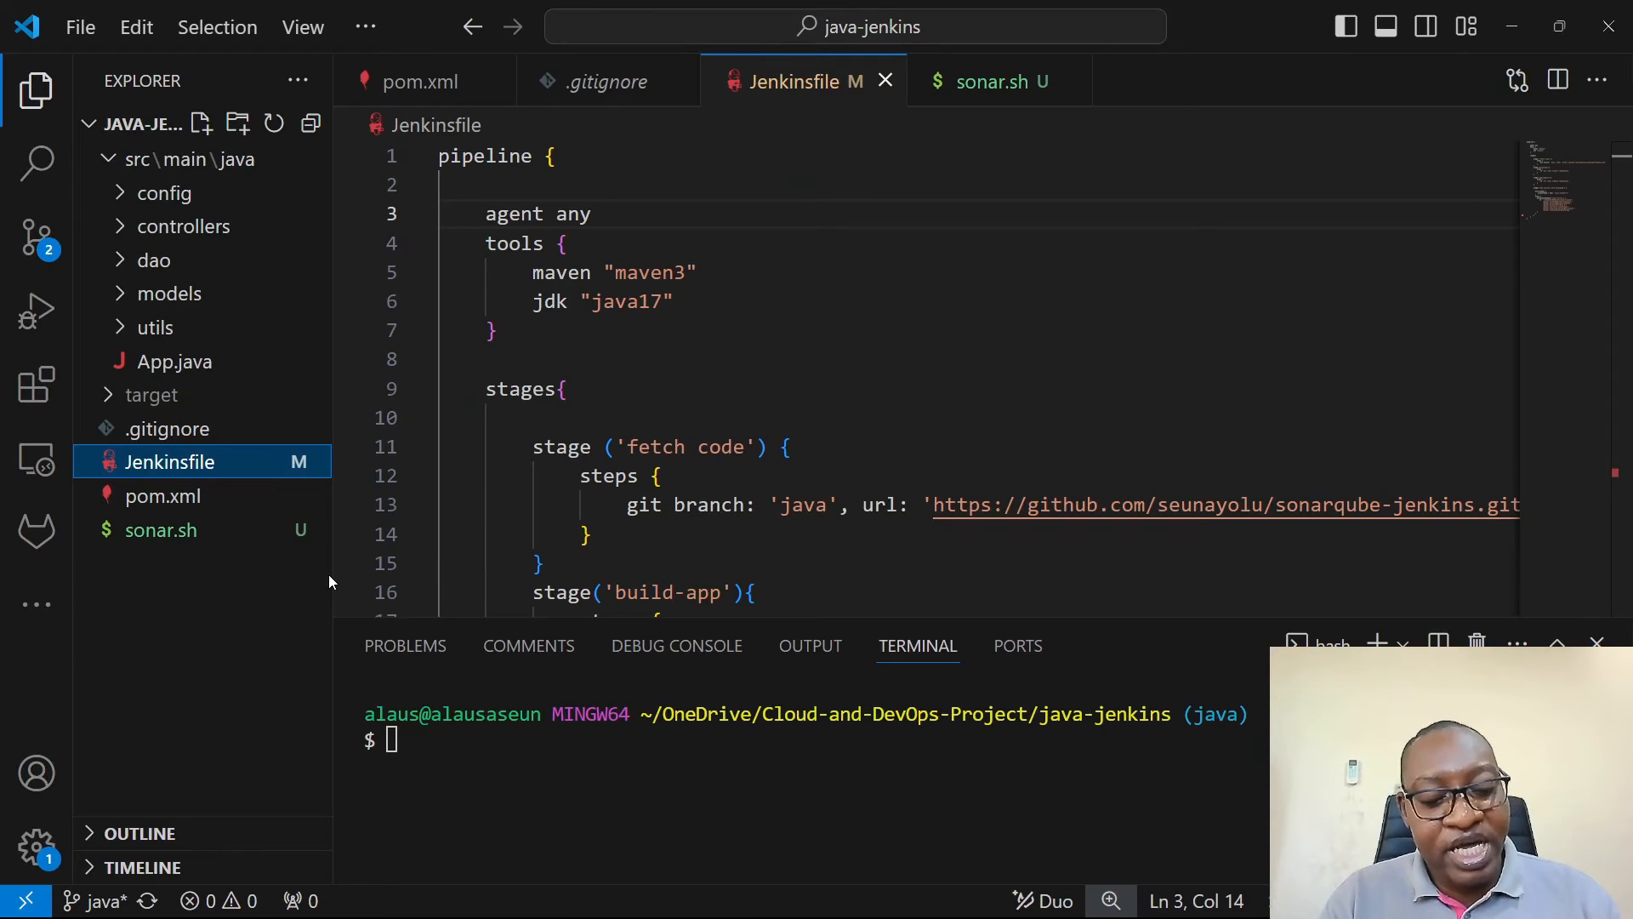
pyautogui.hotkey('alt', 'Tab')
pyautogui.write('7')
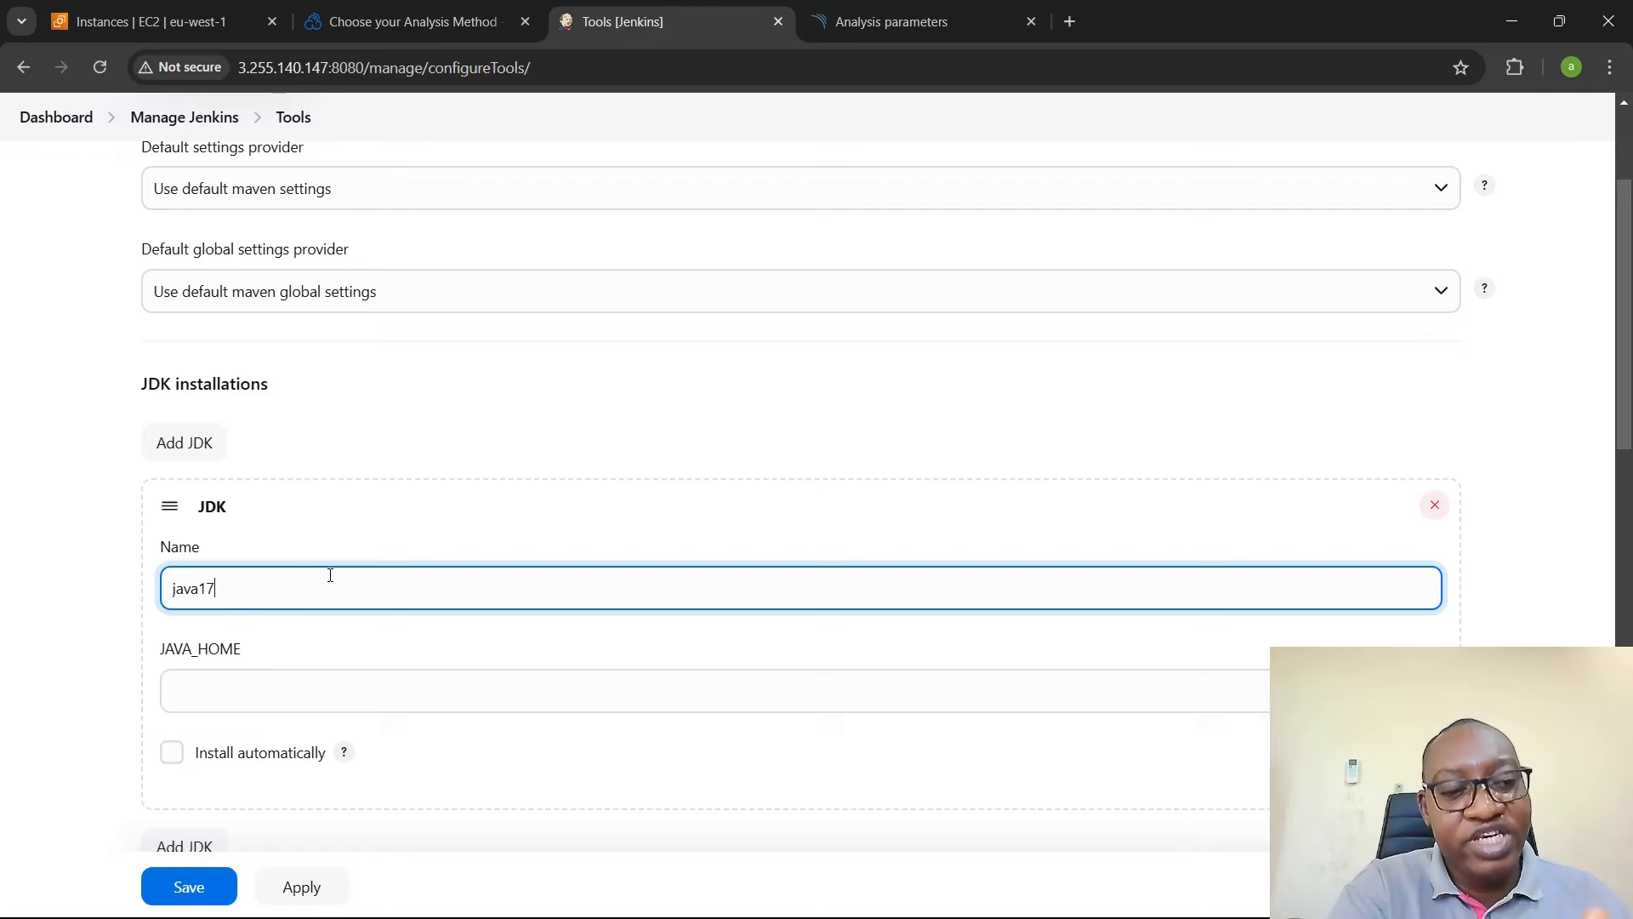
pyautogui.hotkey('alt', 'Tab')
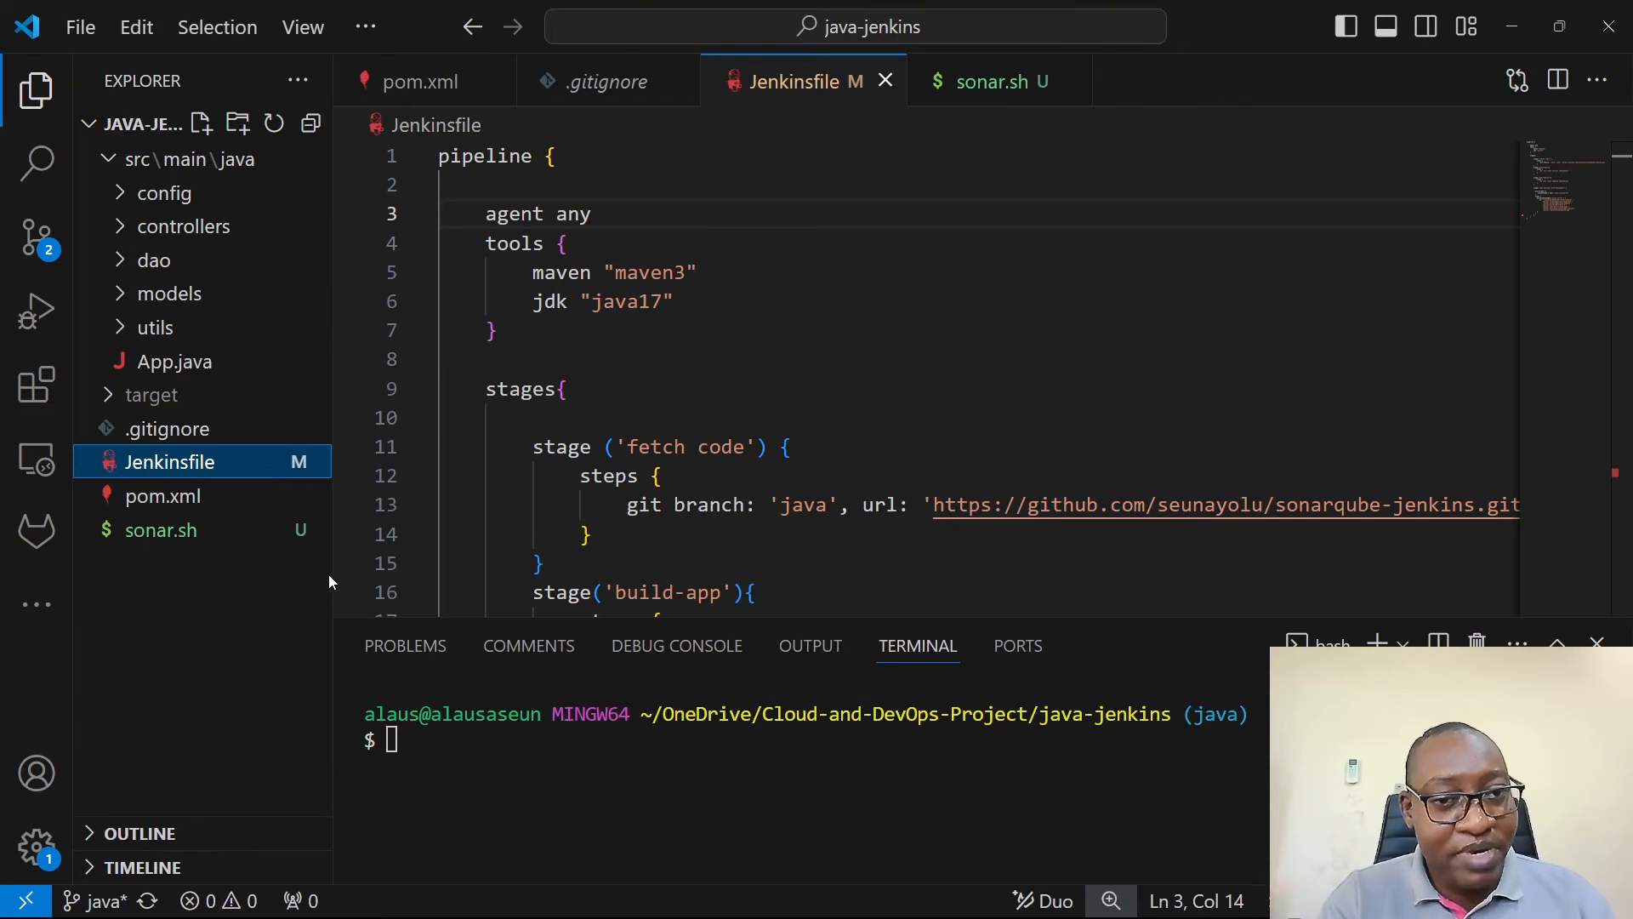
pyautogui.hotkey('alt', 'Tab')
# - Switch to the AWS console and copy the example SSH command for connecting to the Jenkins EC2 instance
pyautogui.scroll(-1, 280, 584)
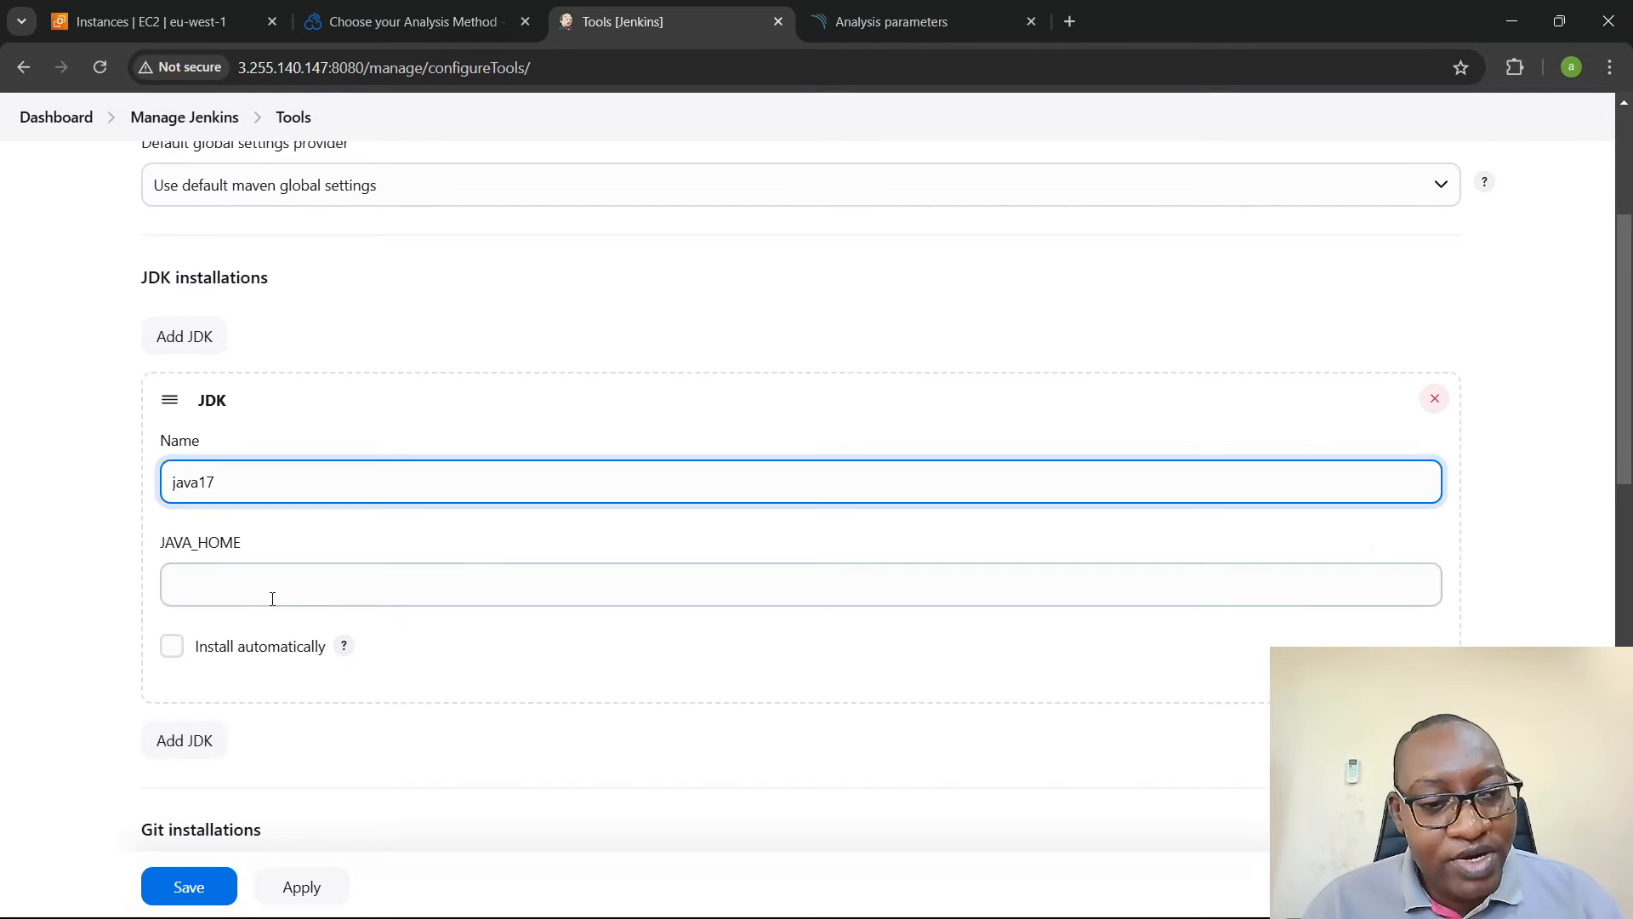
pyautogui.click(283, 586)
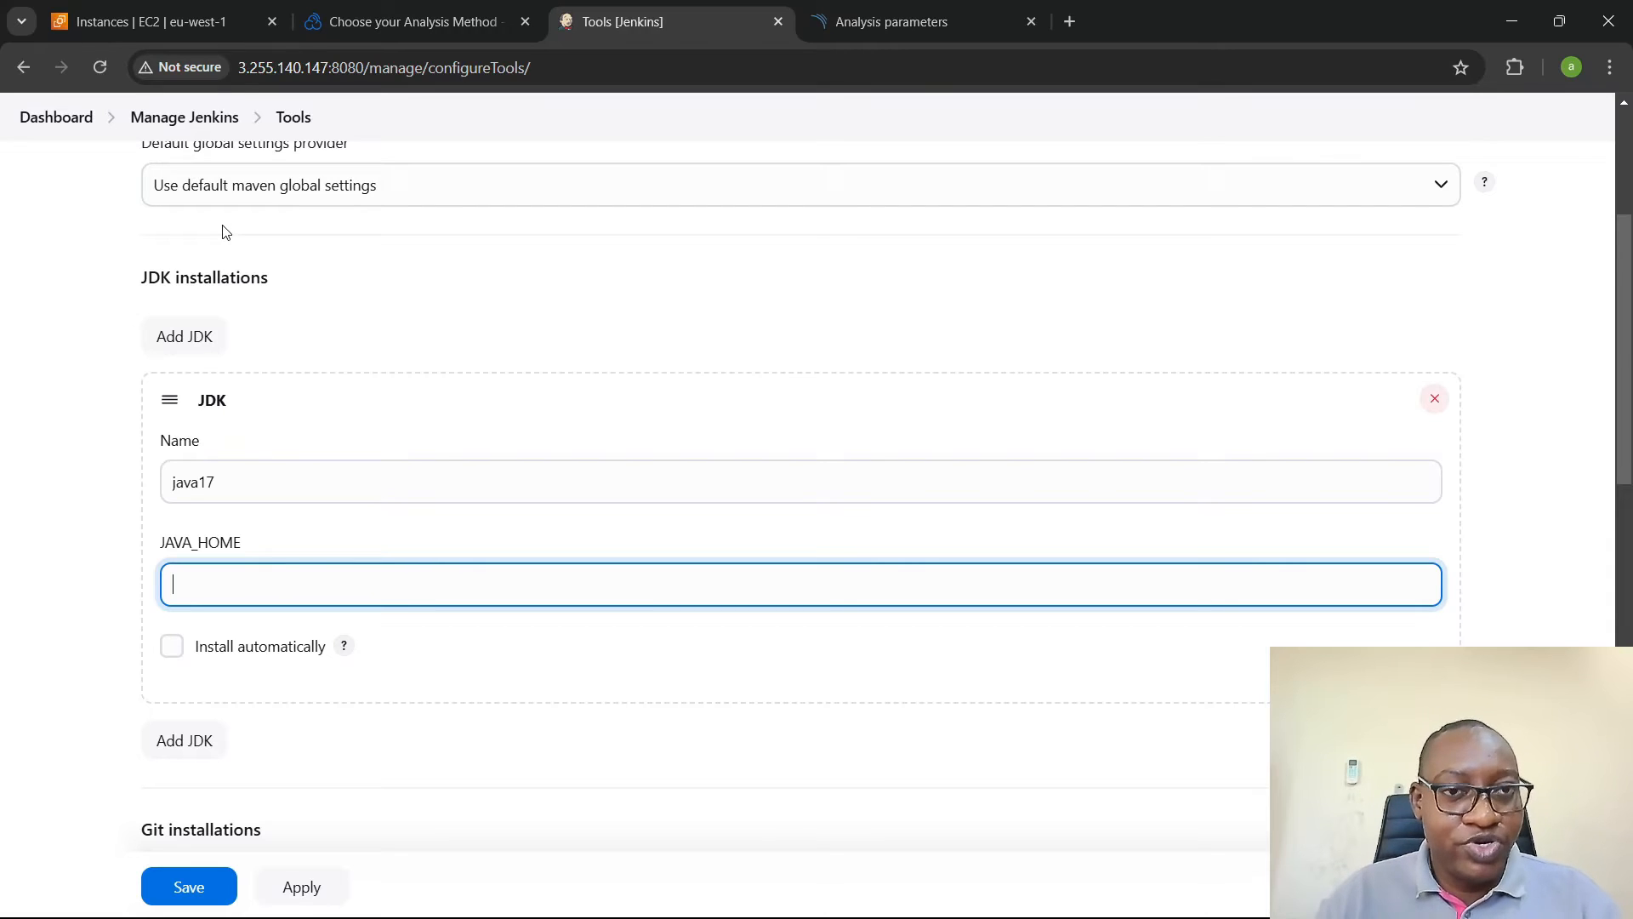
pyautogui.click(152, 21)
pyautogui.click(988, 188)
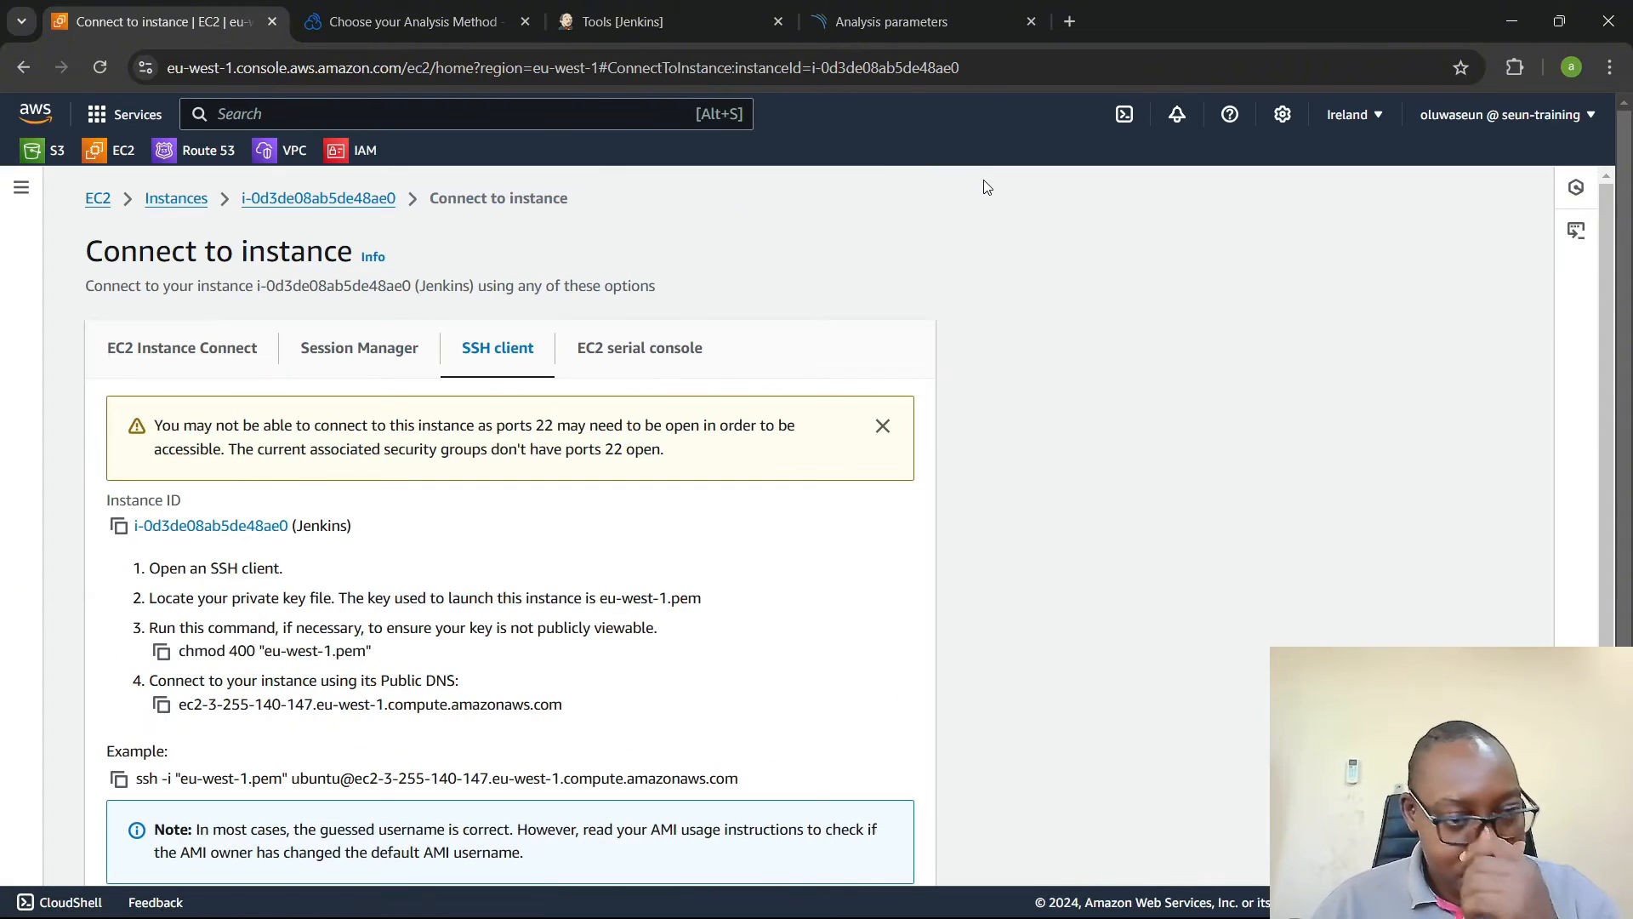
pyautogui.click(119, 779)
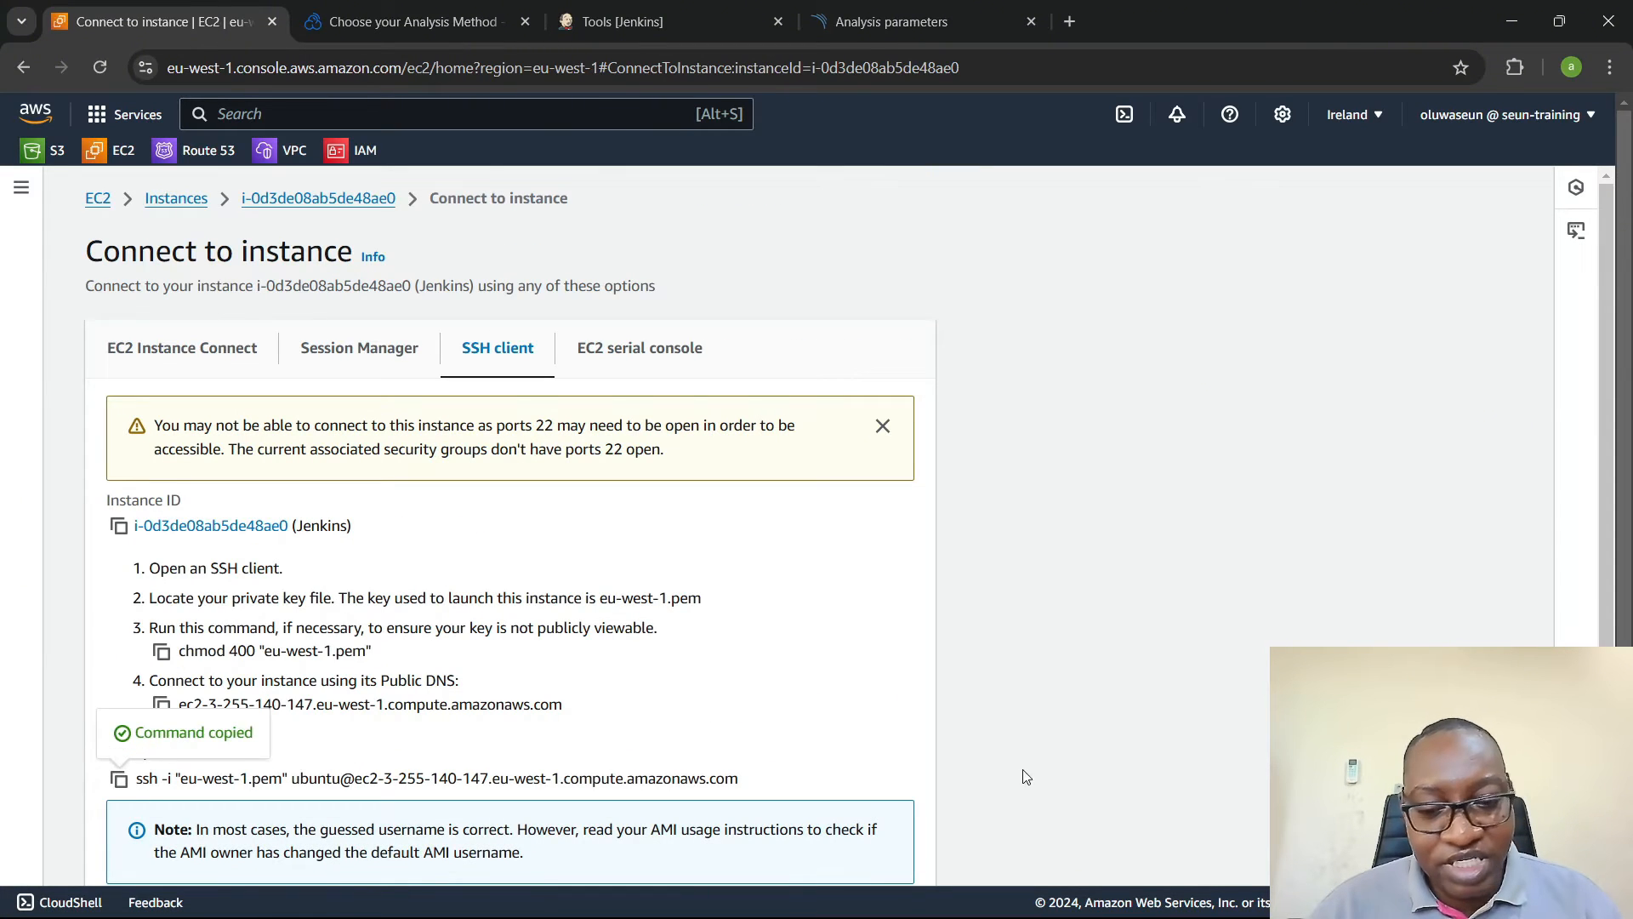
# - Switch to Windows PowerShell, clear the terminal and connect to the Jenkins instance with the copied SSH command
pyautogui.click(1065, 893)
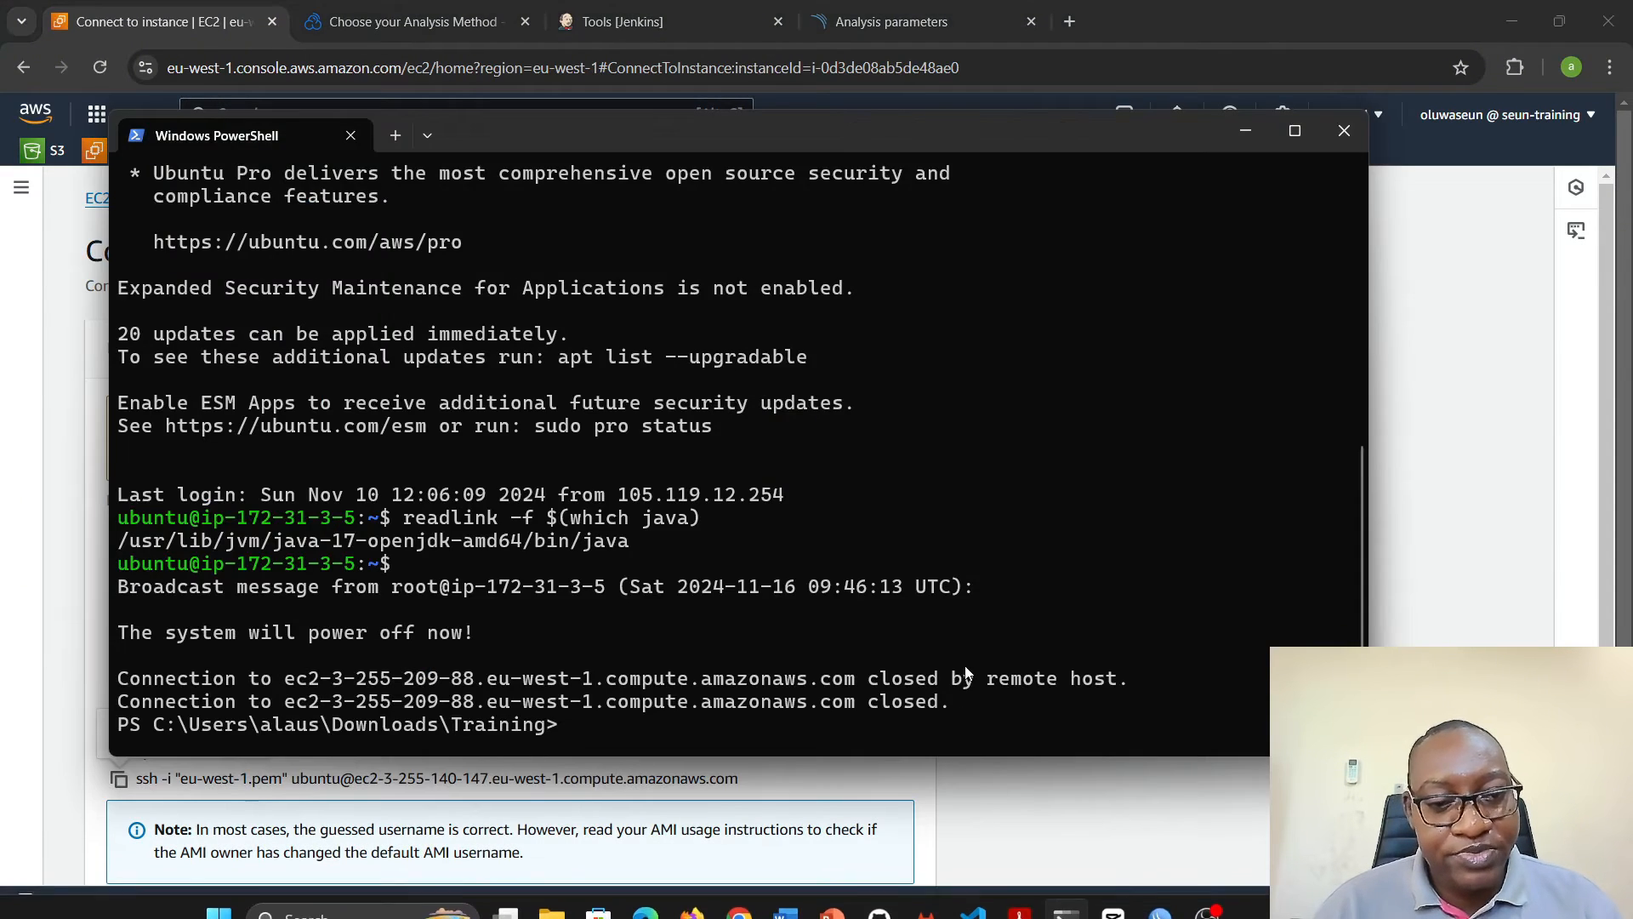
pyautogui.write('clear')
pyautogui.press('Return')
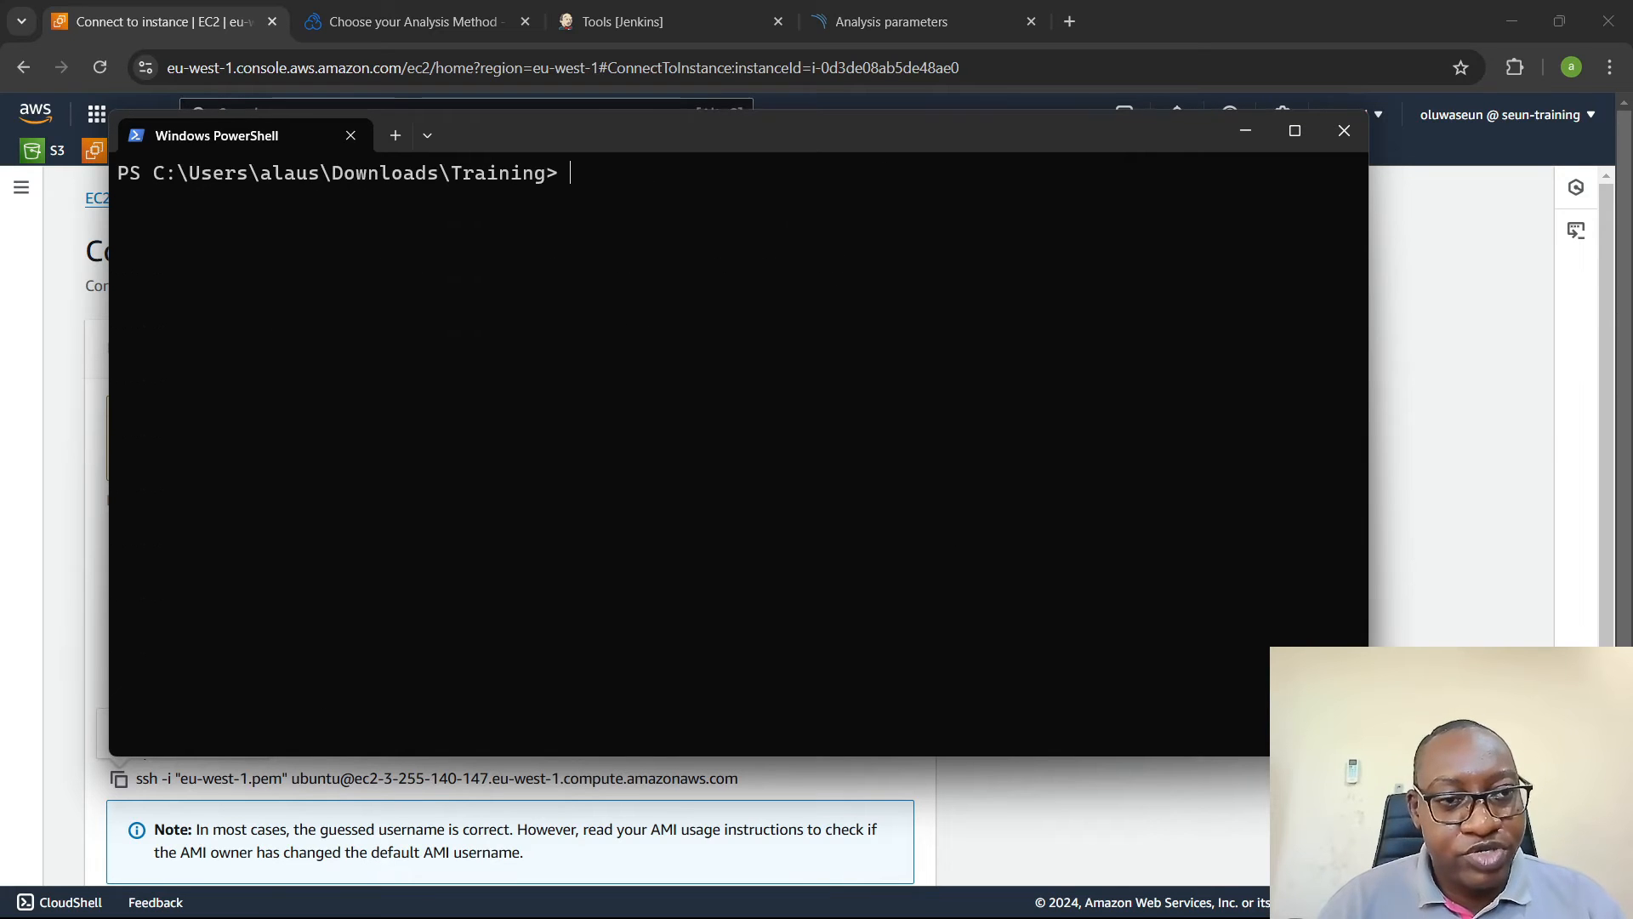
pyautogui.rightClick(769, 513)
pyautogui.press('Return')
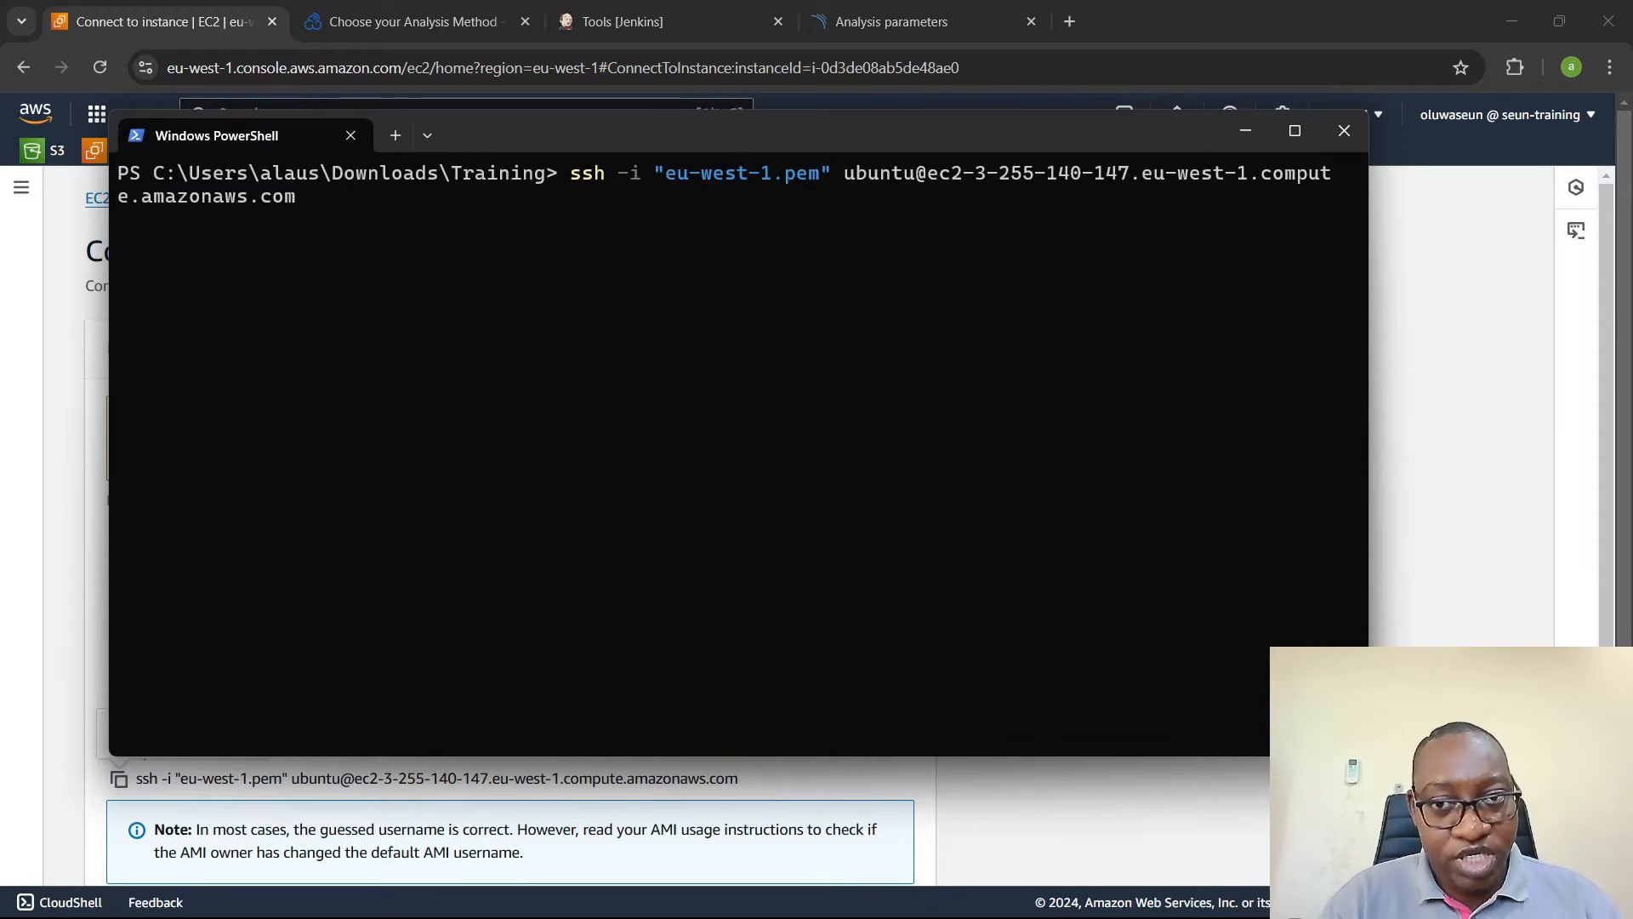
pyautogui.write('y')
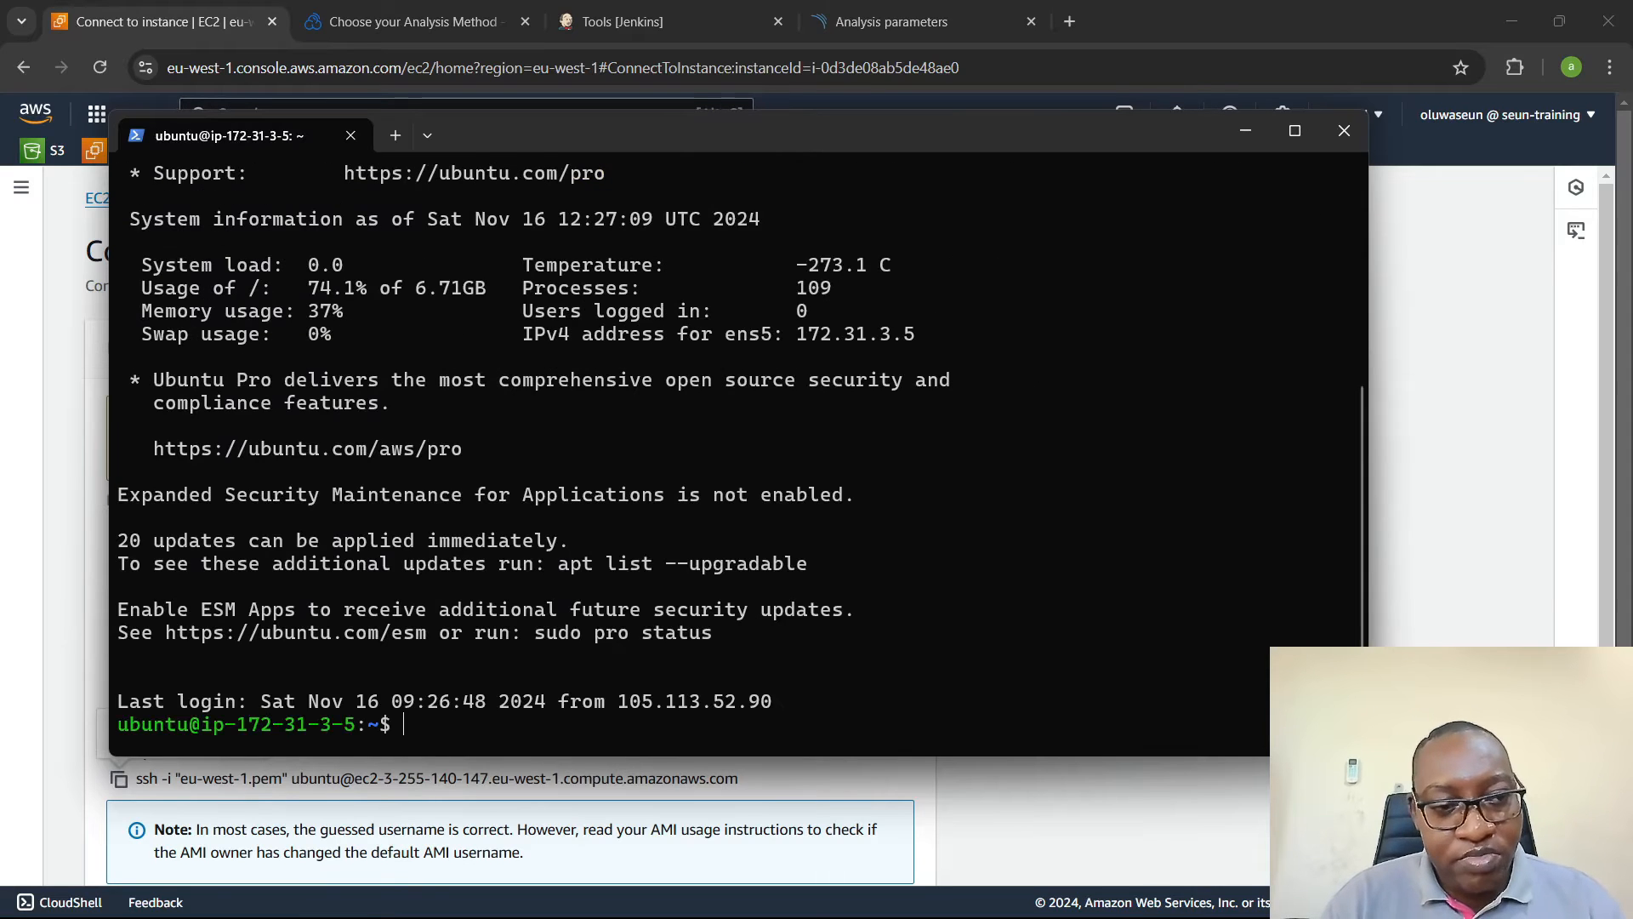
# - Clear the remote terminal and run readlink -f $(which java) to locate the Java installation
pyautogui.write('clear')
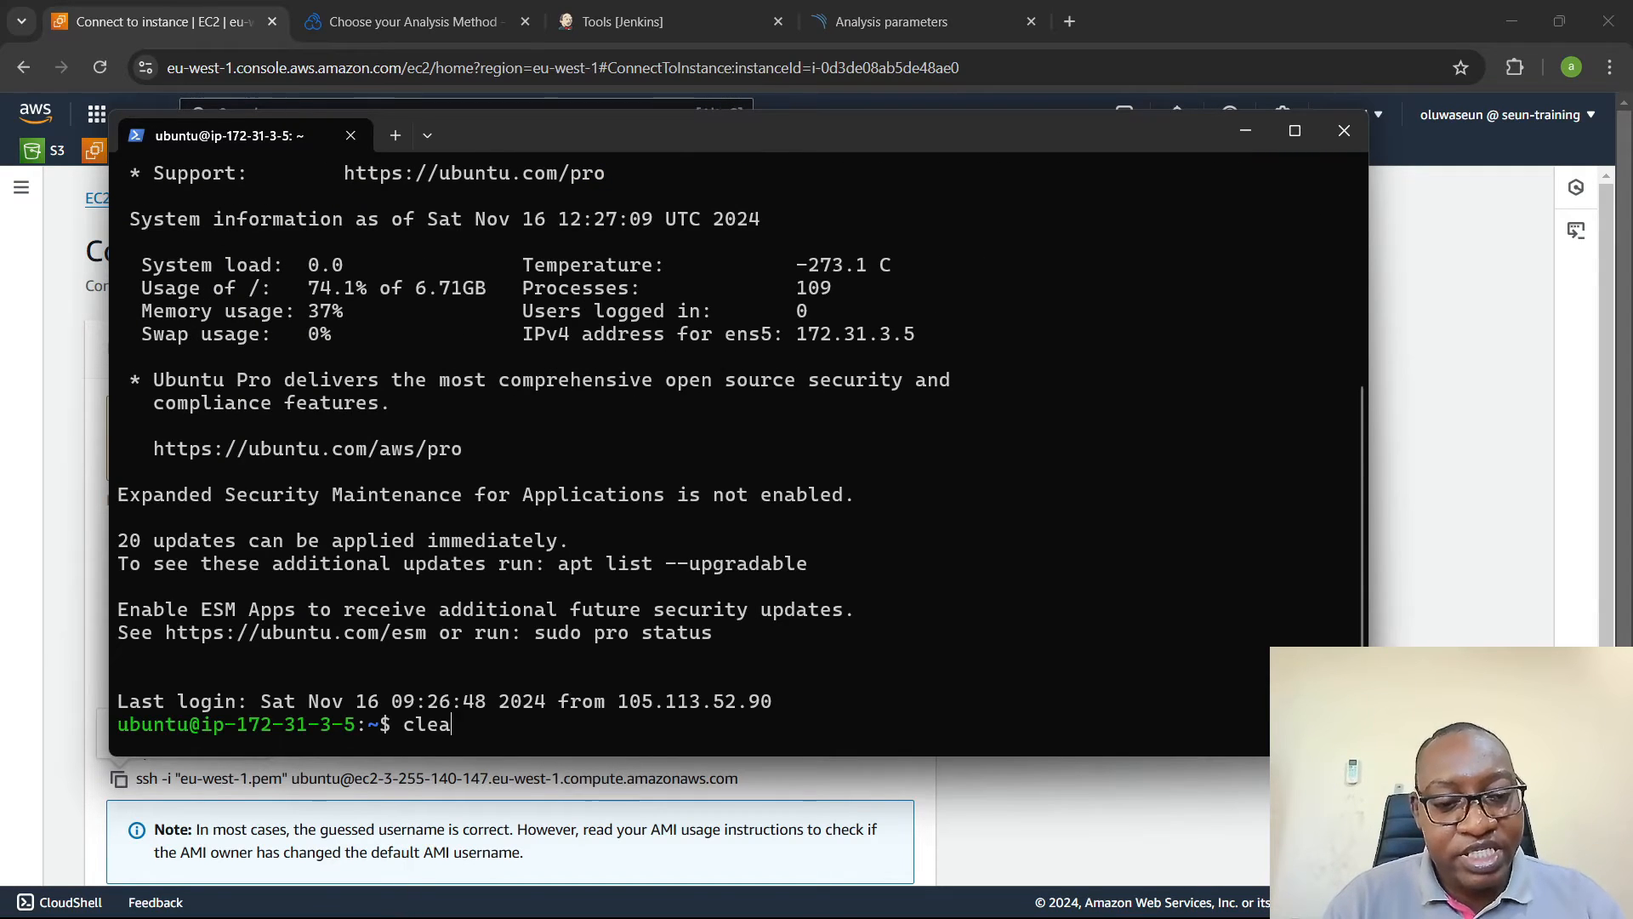
pyautogui.press('Return')
pyautogui.write('read')
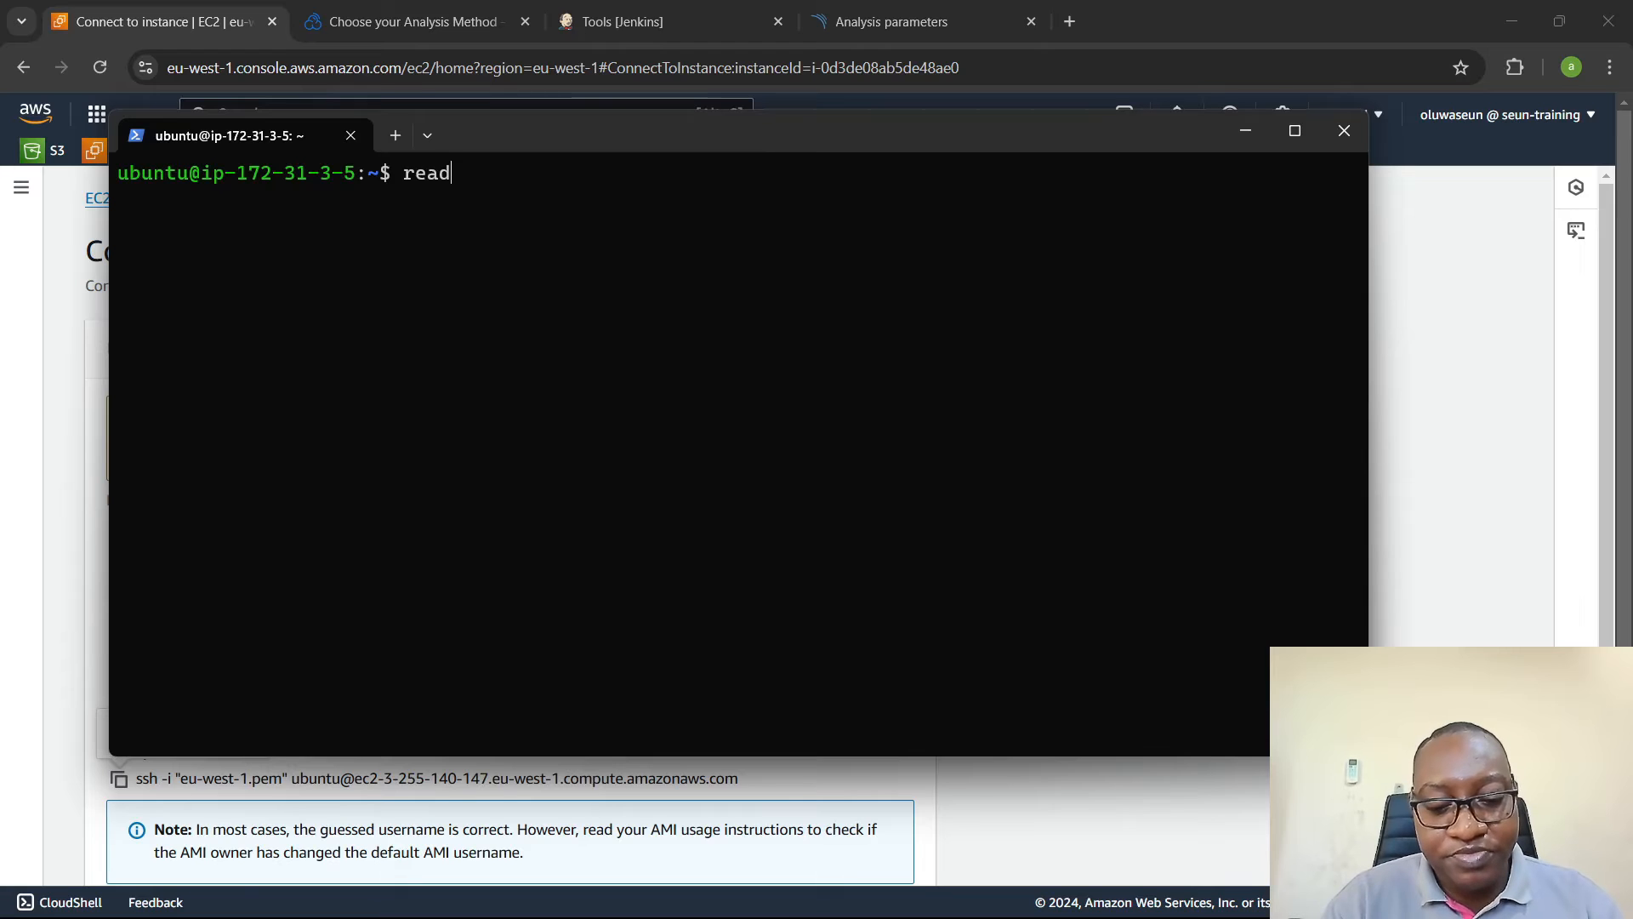
pyautogui.write('link -f ')
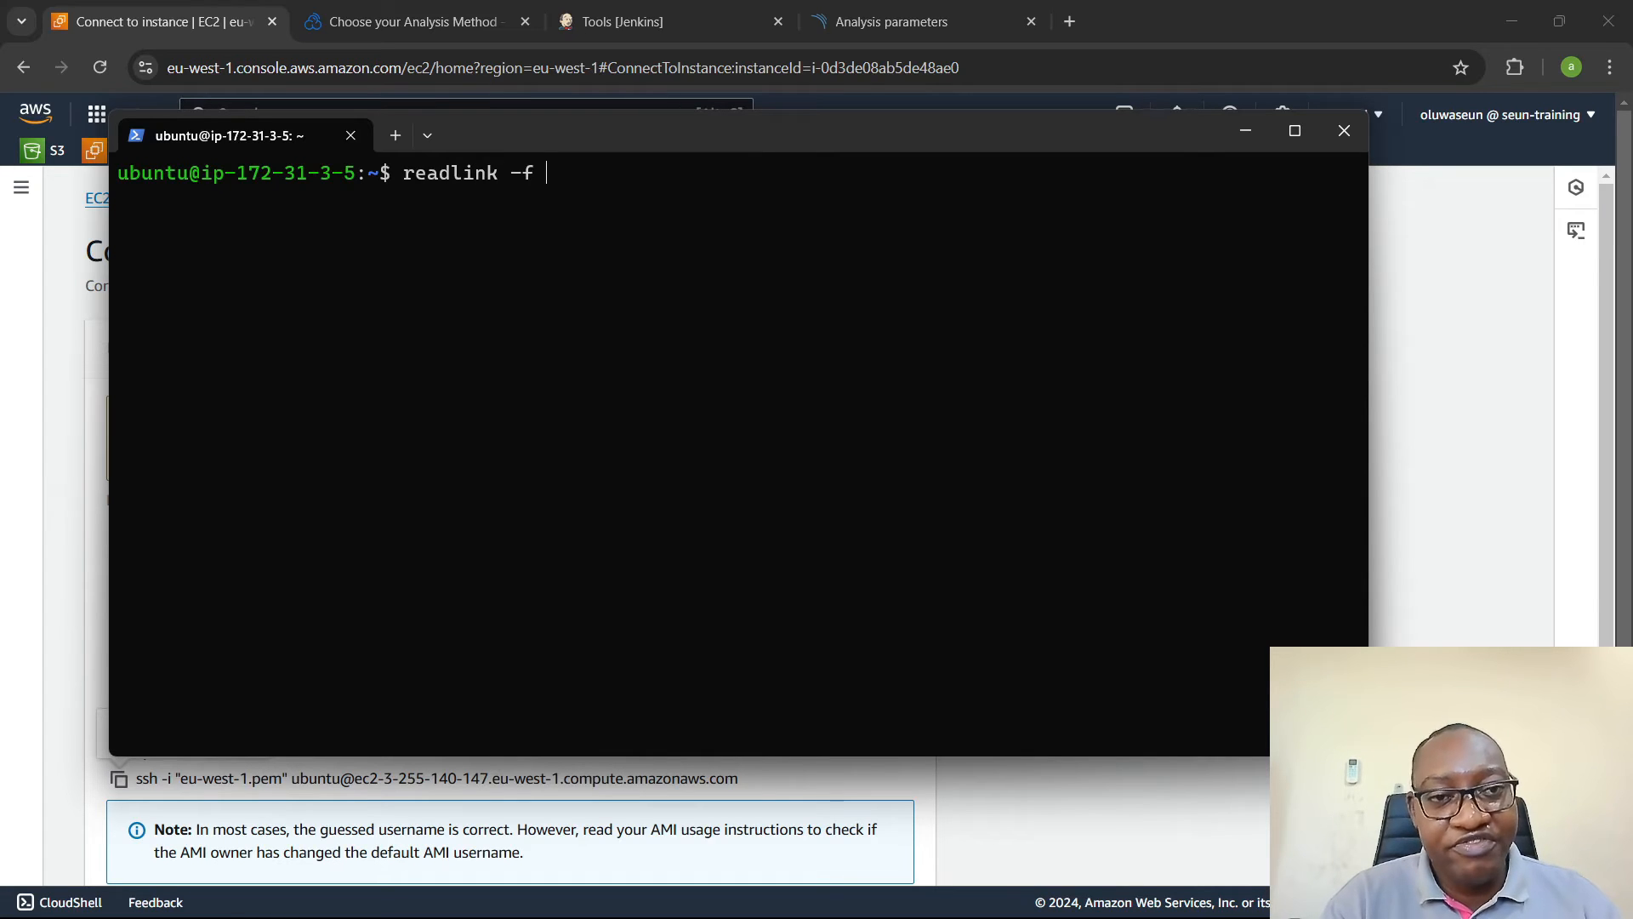
pyautogui.write('$(')
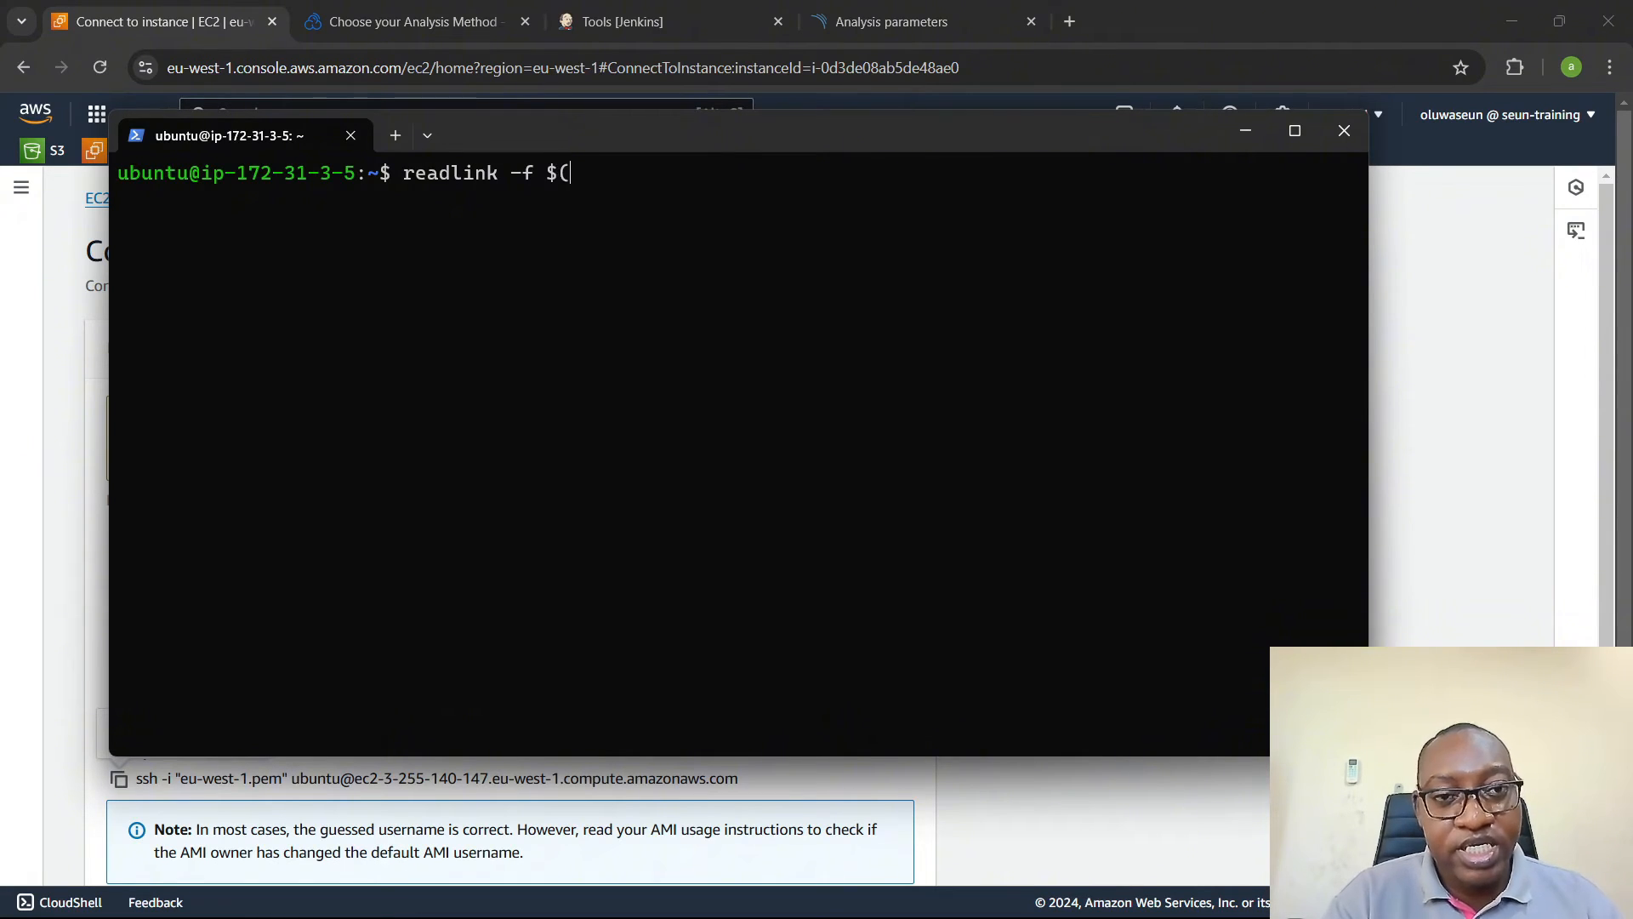
pyautogui.write('which j')
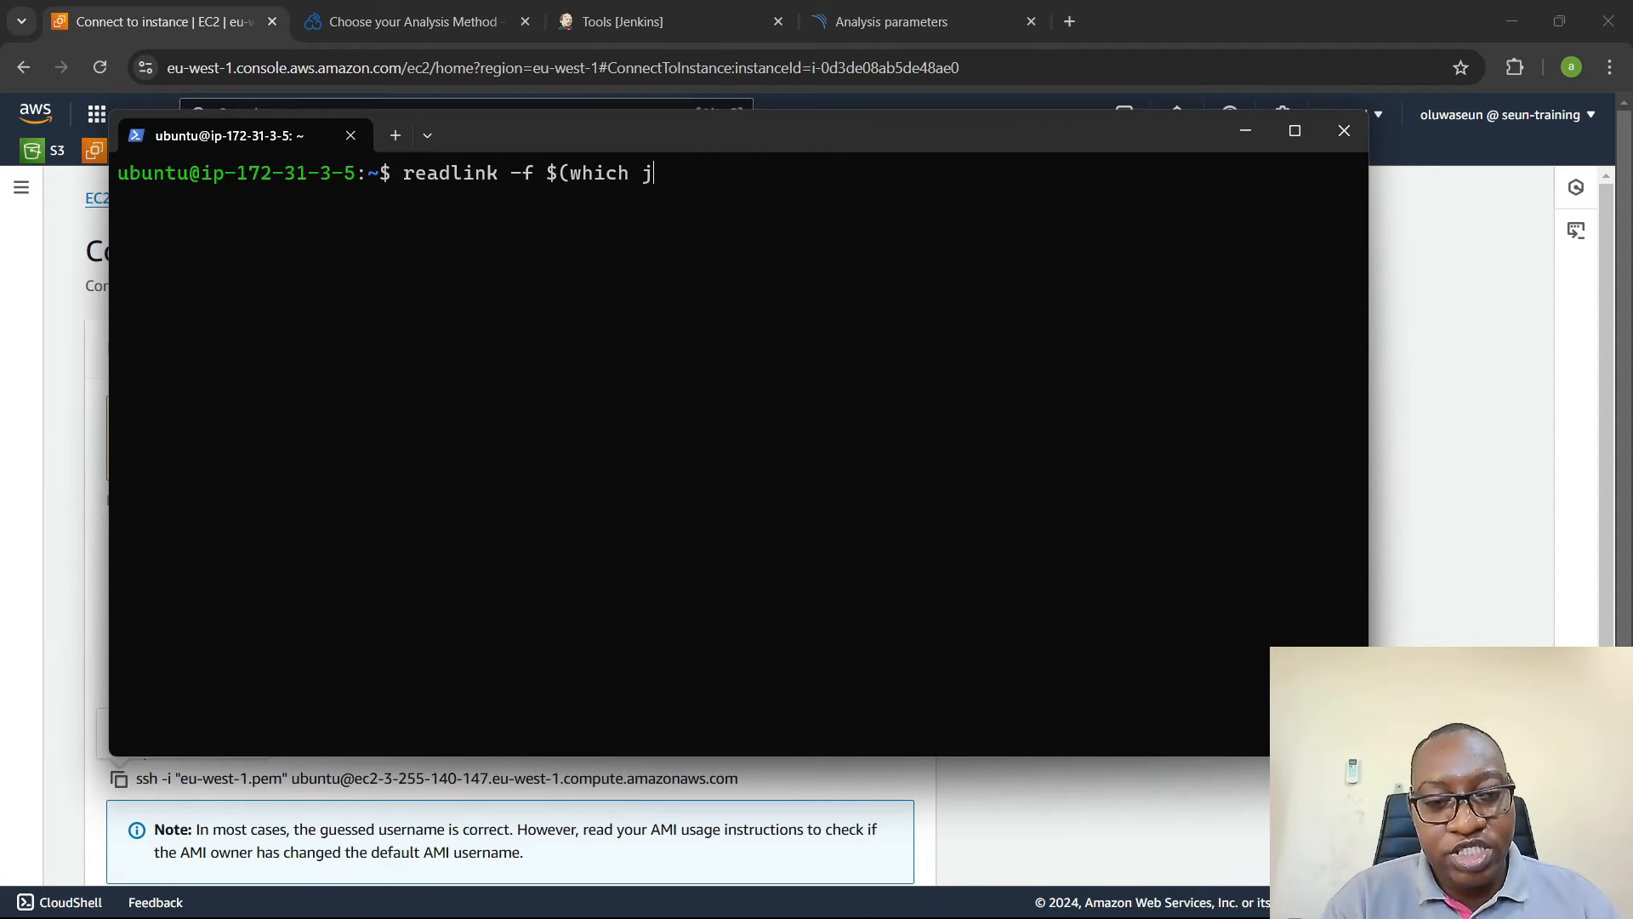
pyautogui.write('ava)')
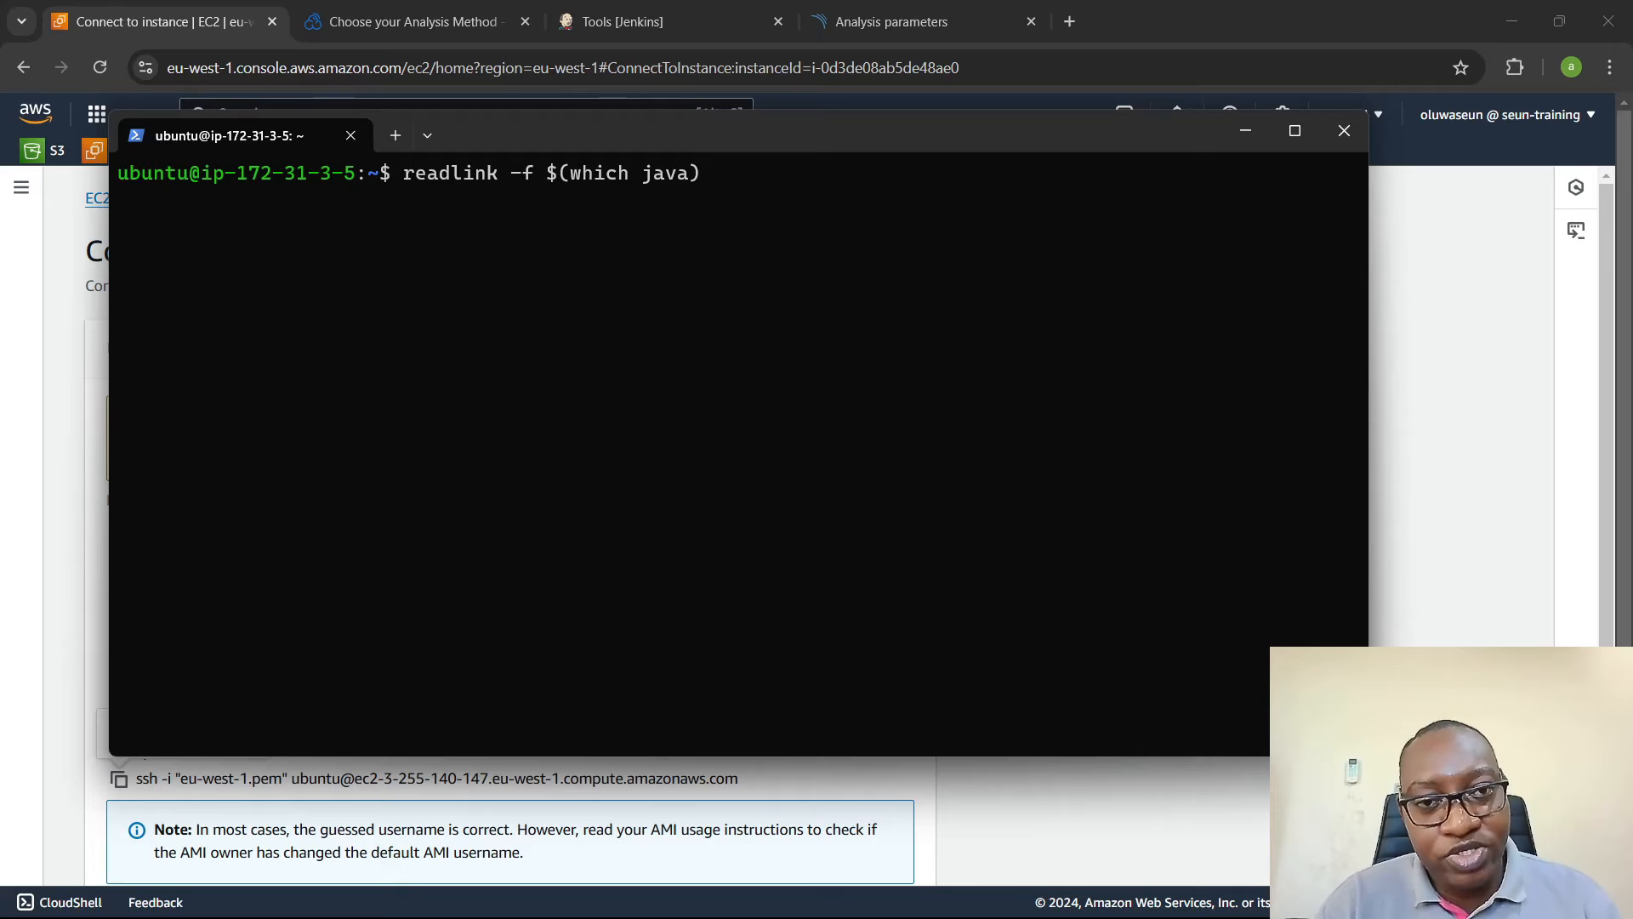
pyautogui.press('Return')
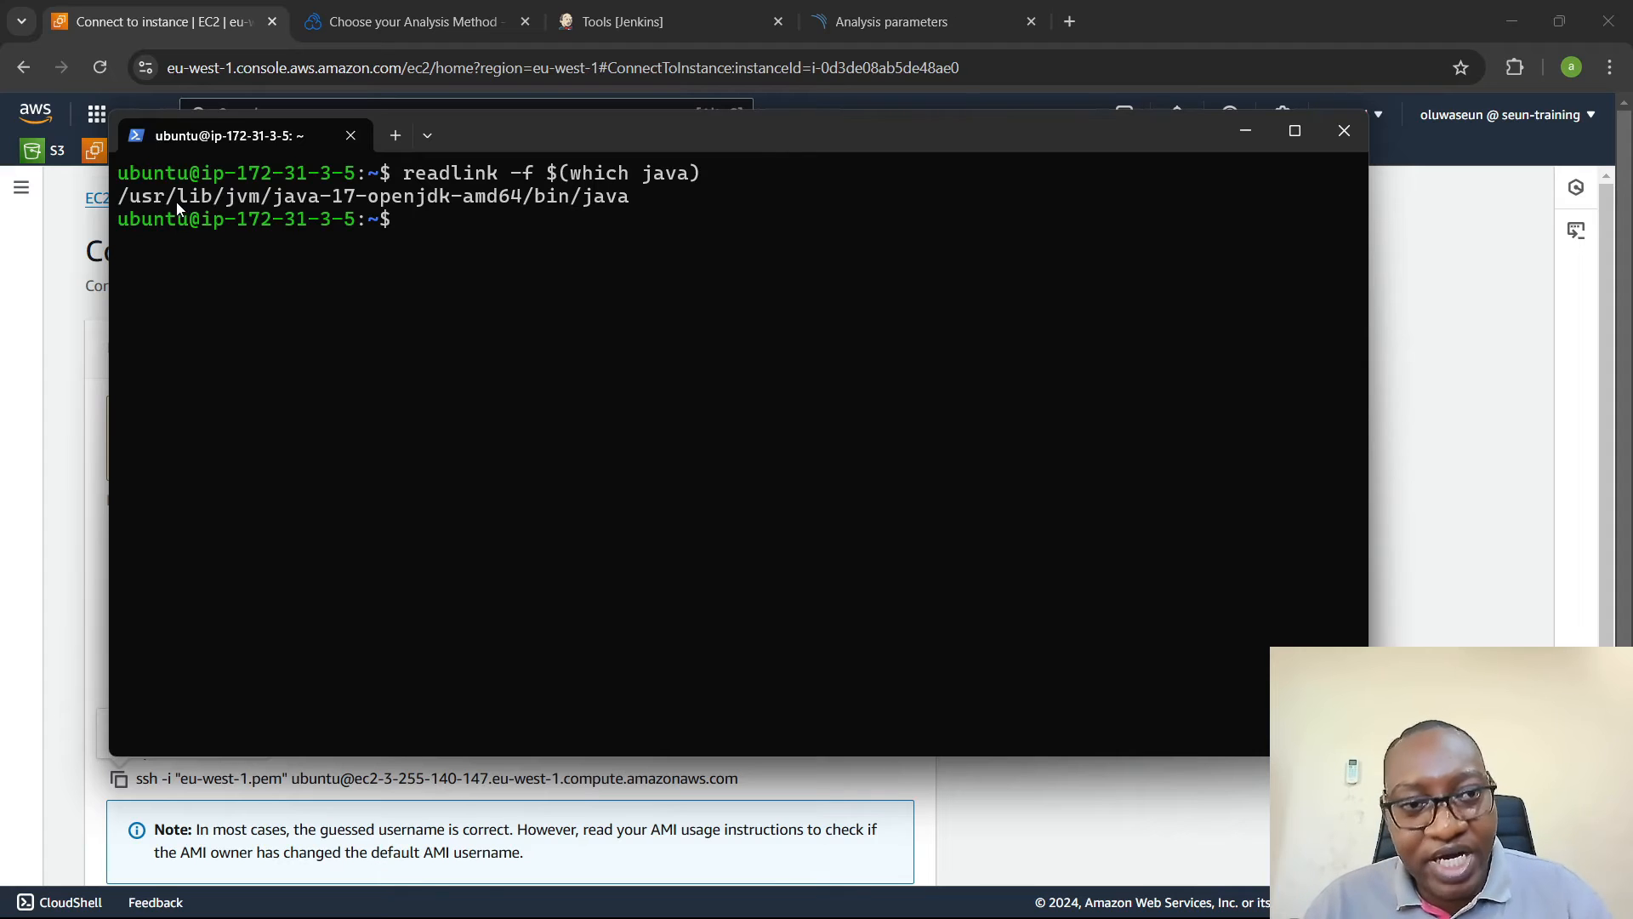
# - Copy the path /usr/lib/jvm/java-17-openjdk-amd64 from the terminal and set it as JAVA_HOME of the java17 JDK in Jenkins
pyautogui.moveTo(119, 197); pyautogui.dragTo(512, 195)
pyautogui.hotkey('ctrl', 'c')
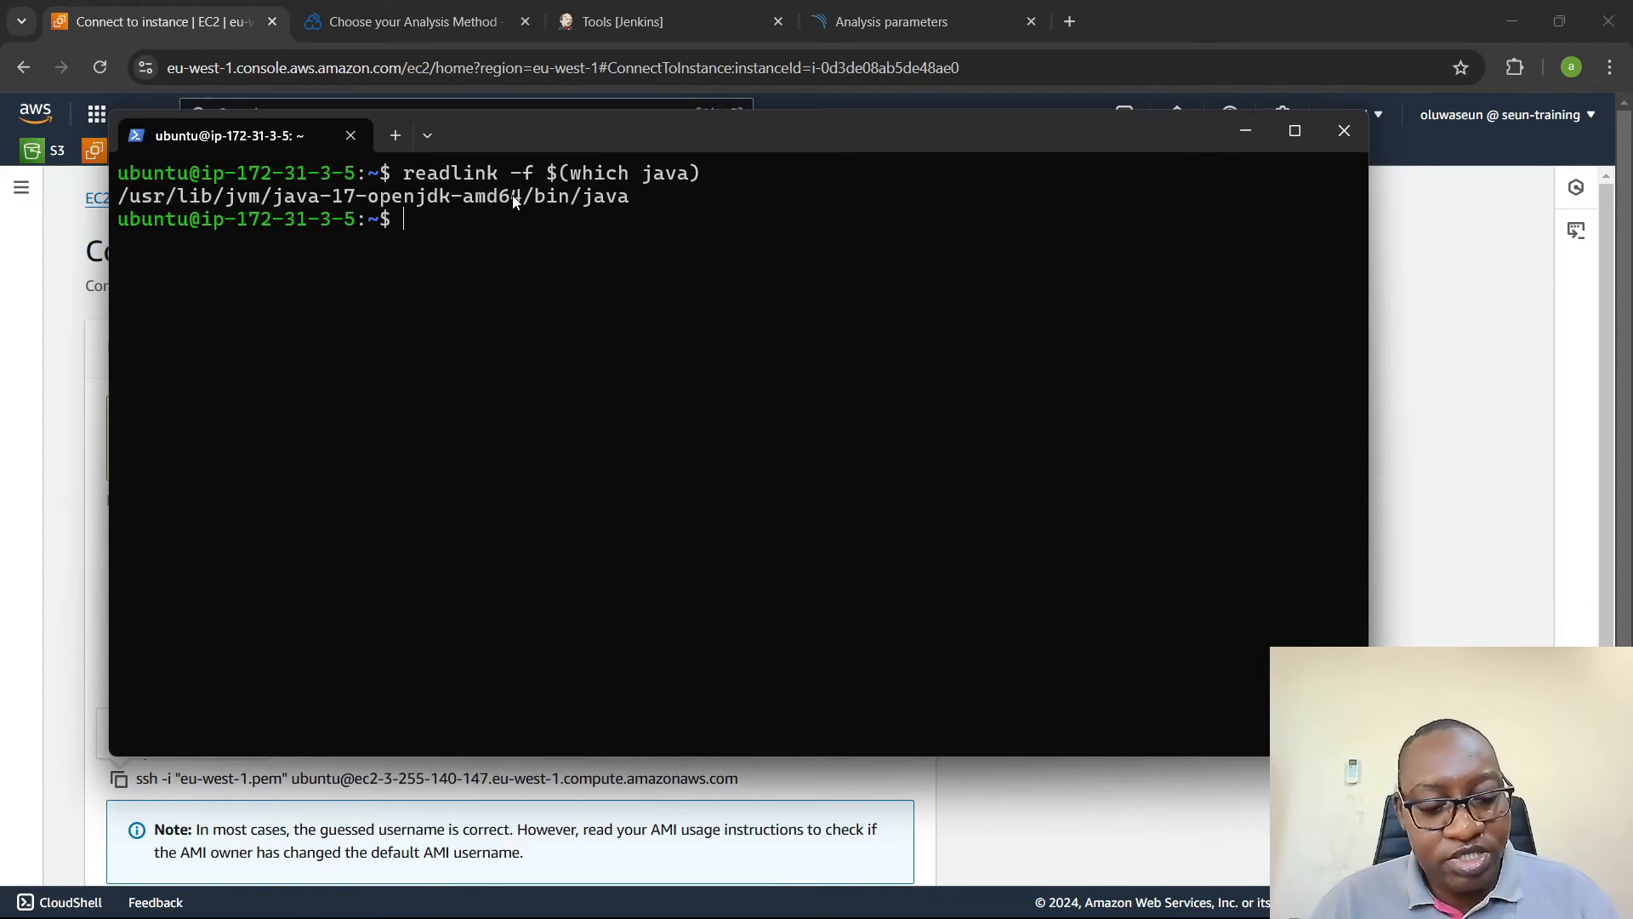
pyautogui.hotkey('alt', 'Tab')
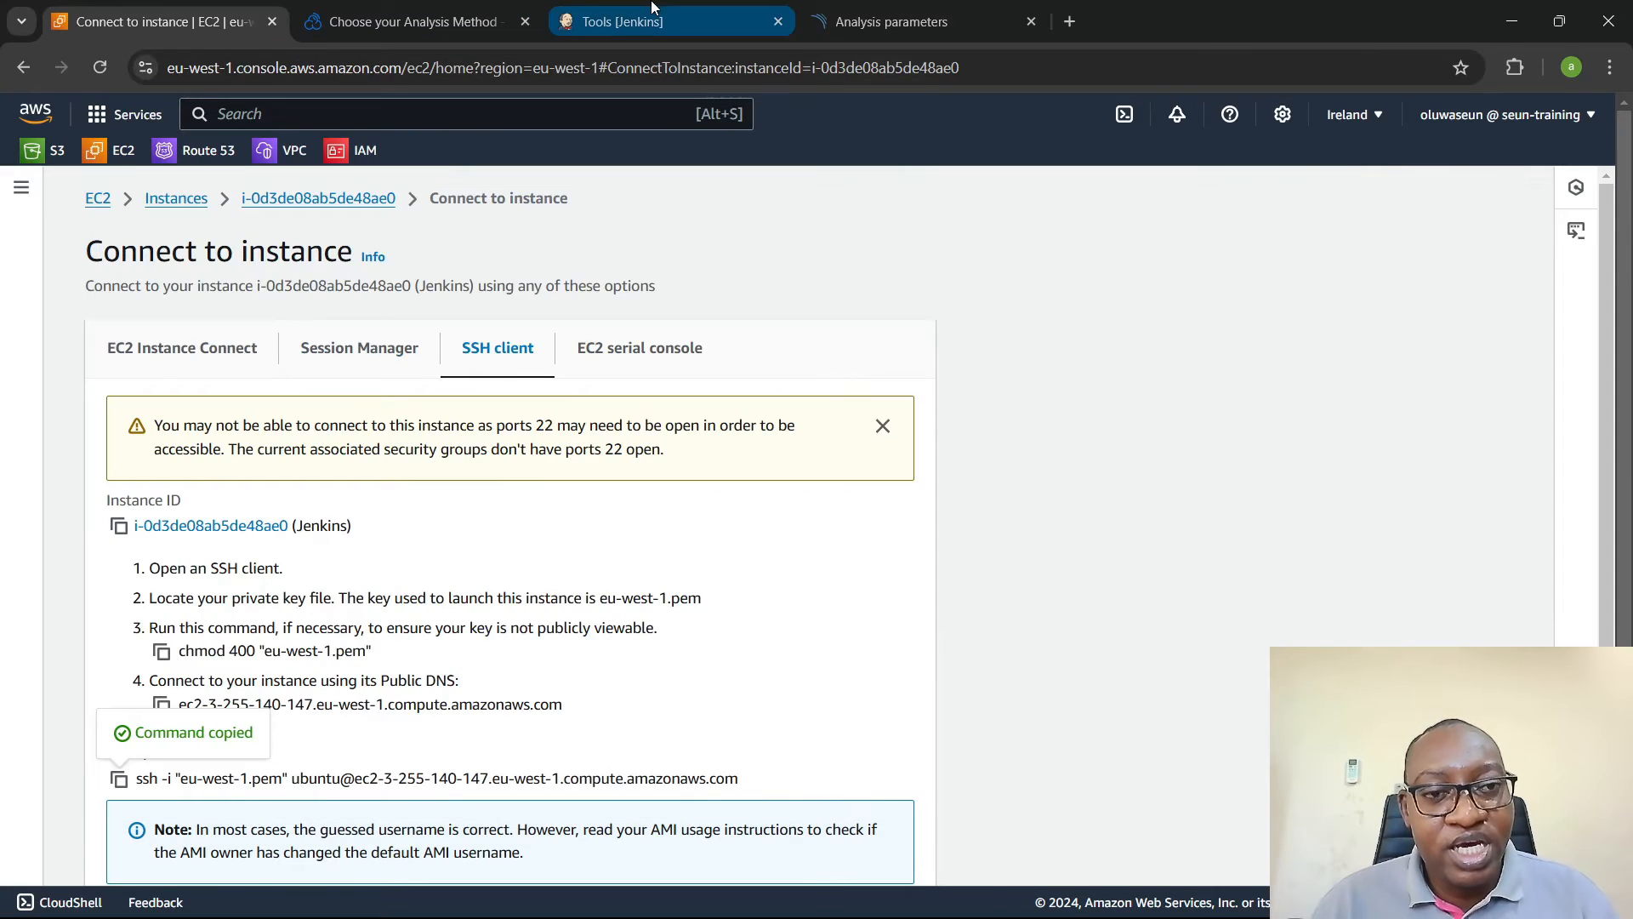
pyautogui.click(621, 22)
pyautogui.hotkey('ctrl', 'v')
# - Add a Maven installation named maven3, copied from the Jenkinsfile, and choose version 3.9.9 for its Apache installer
pyautogui.scroll(-10, 451, 421)
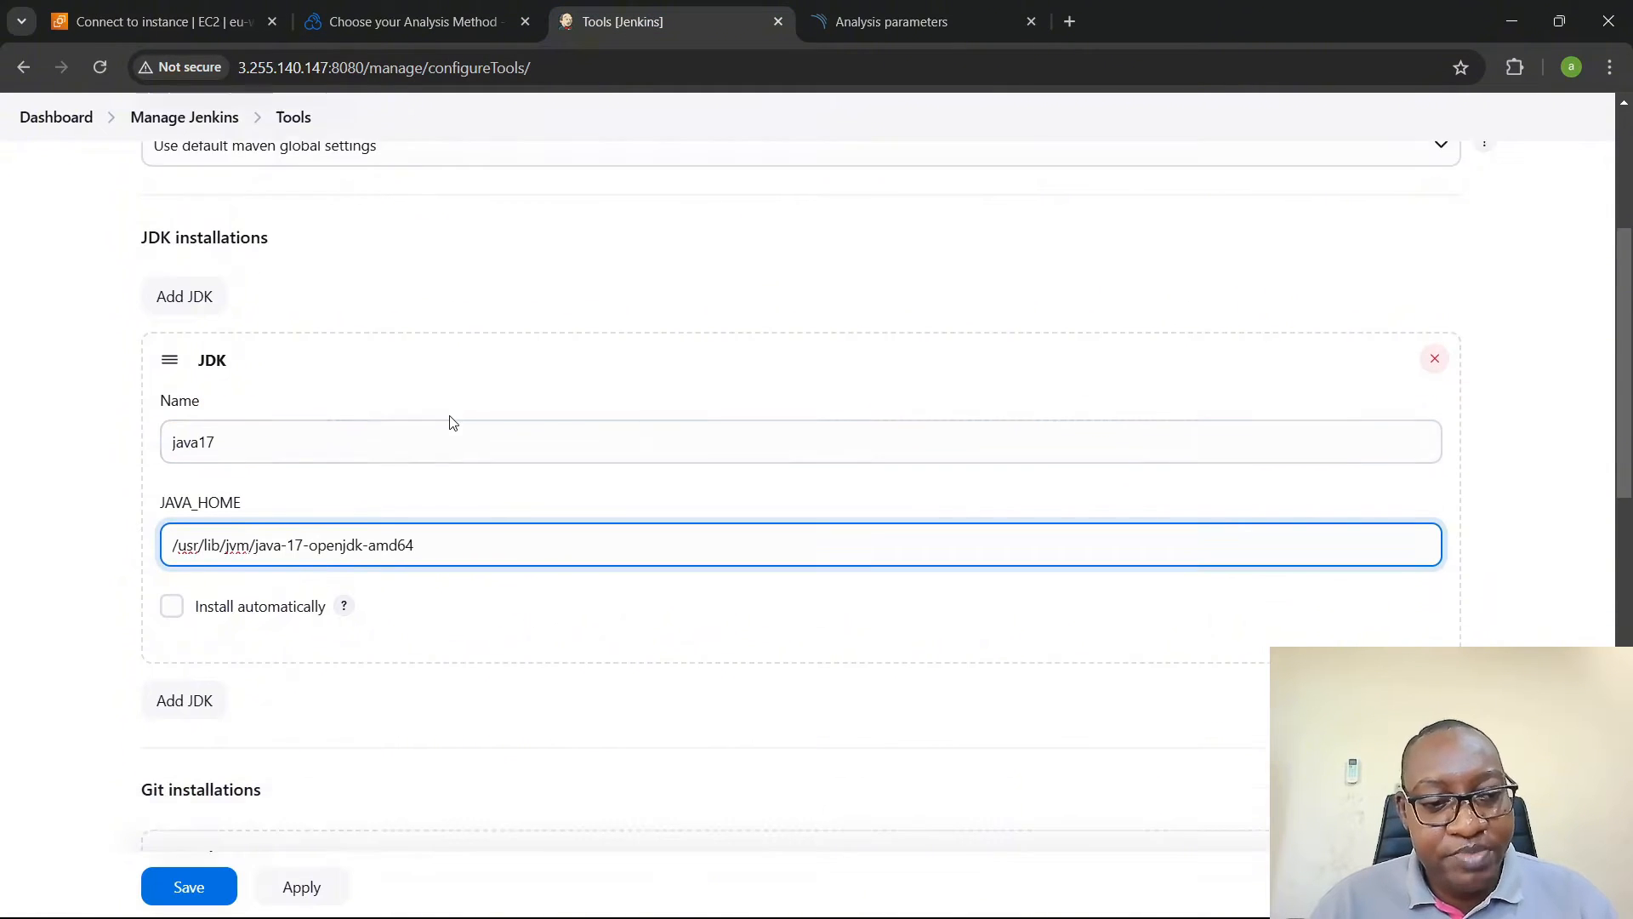
pyautogui.scroll(-2, 451, 421)
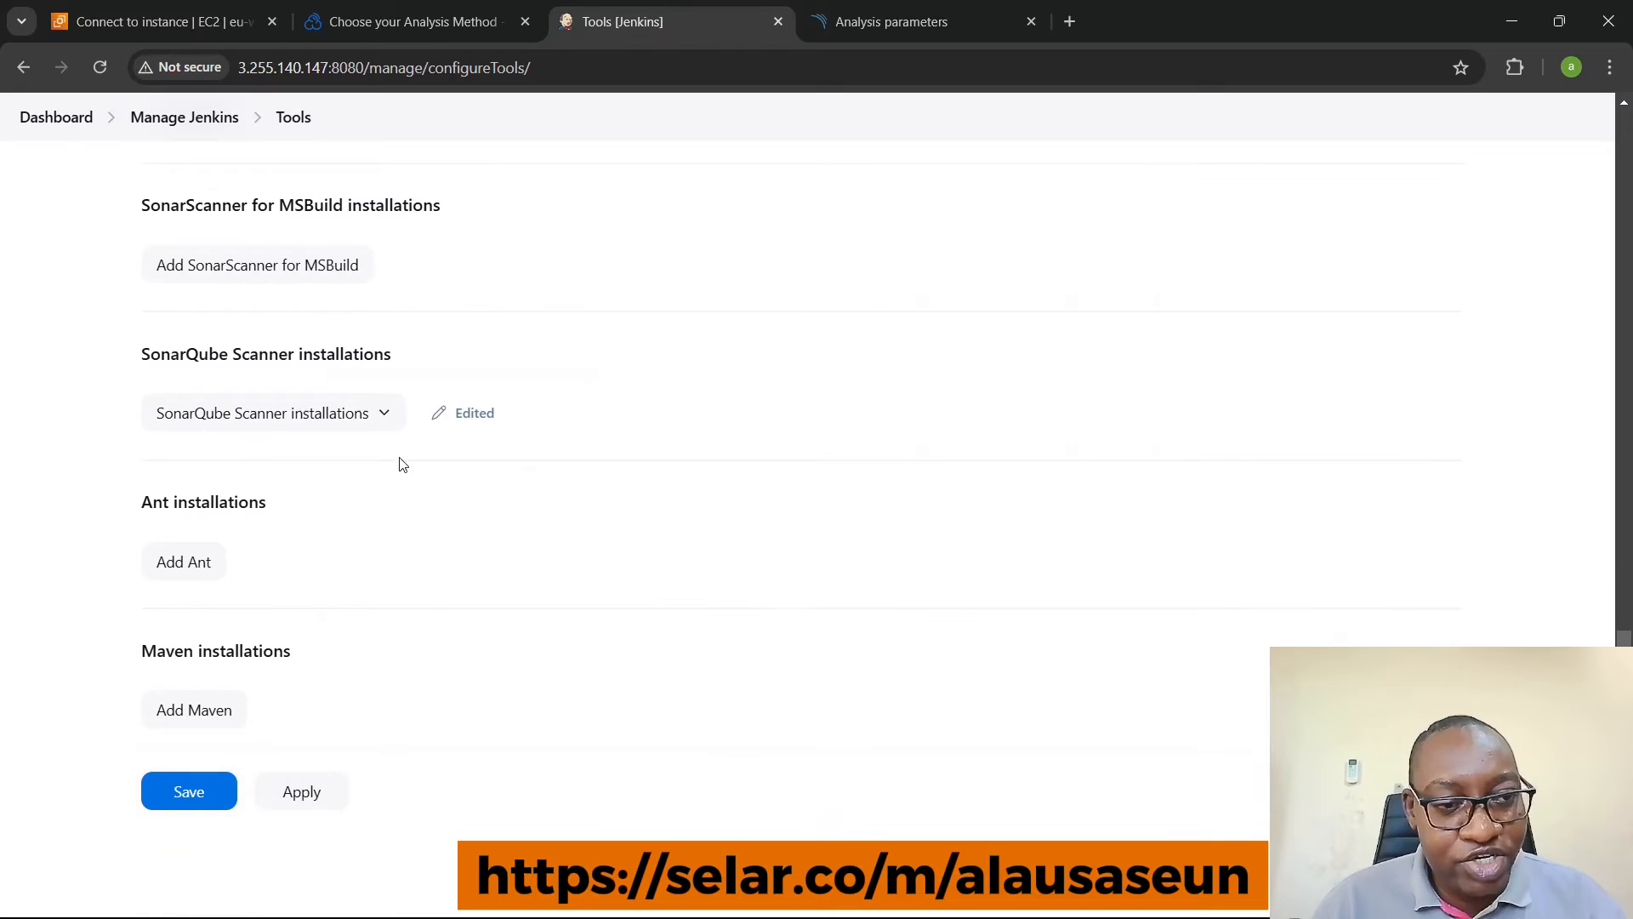
pyautogui.click(200, 718)
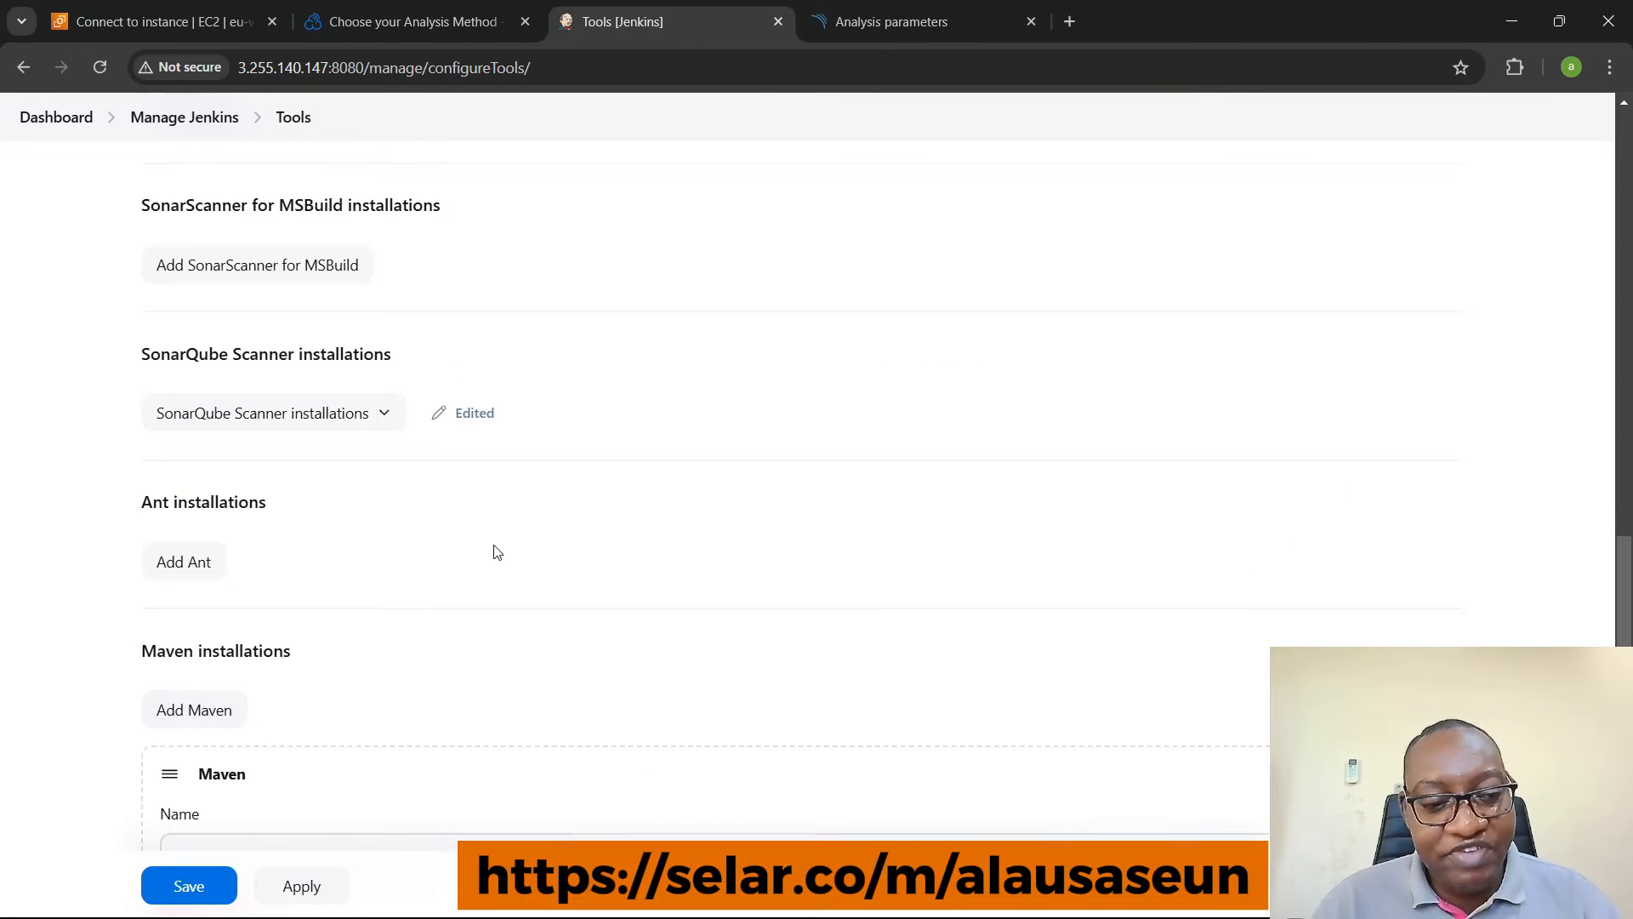
pyautogui.scroll(-6, 489, 550)
pyautogui.click(303, 325)
pyautogui.hotkey('alt', 'Tab')
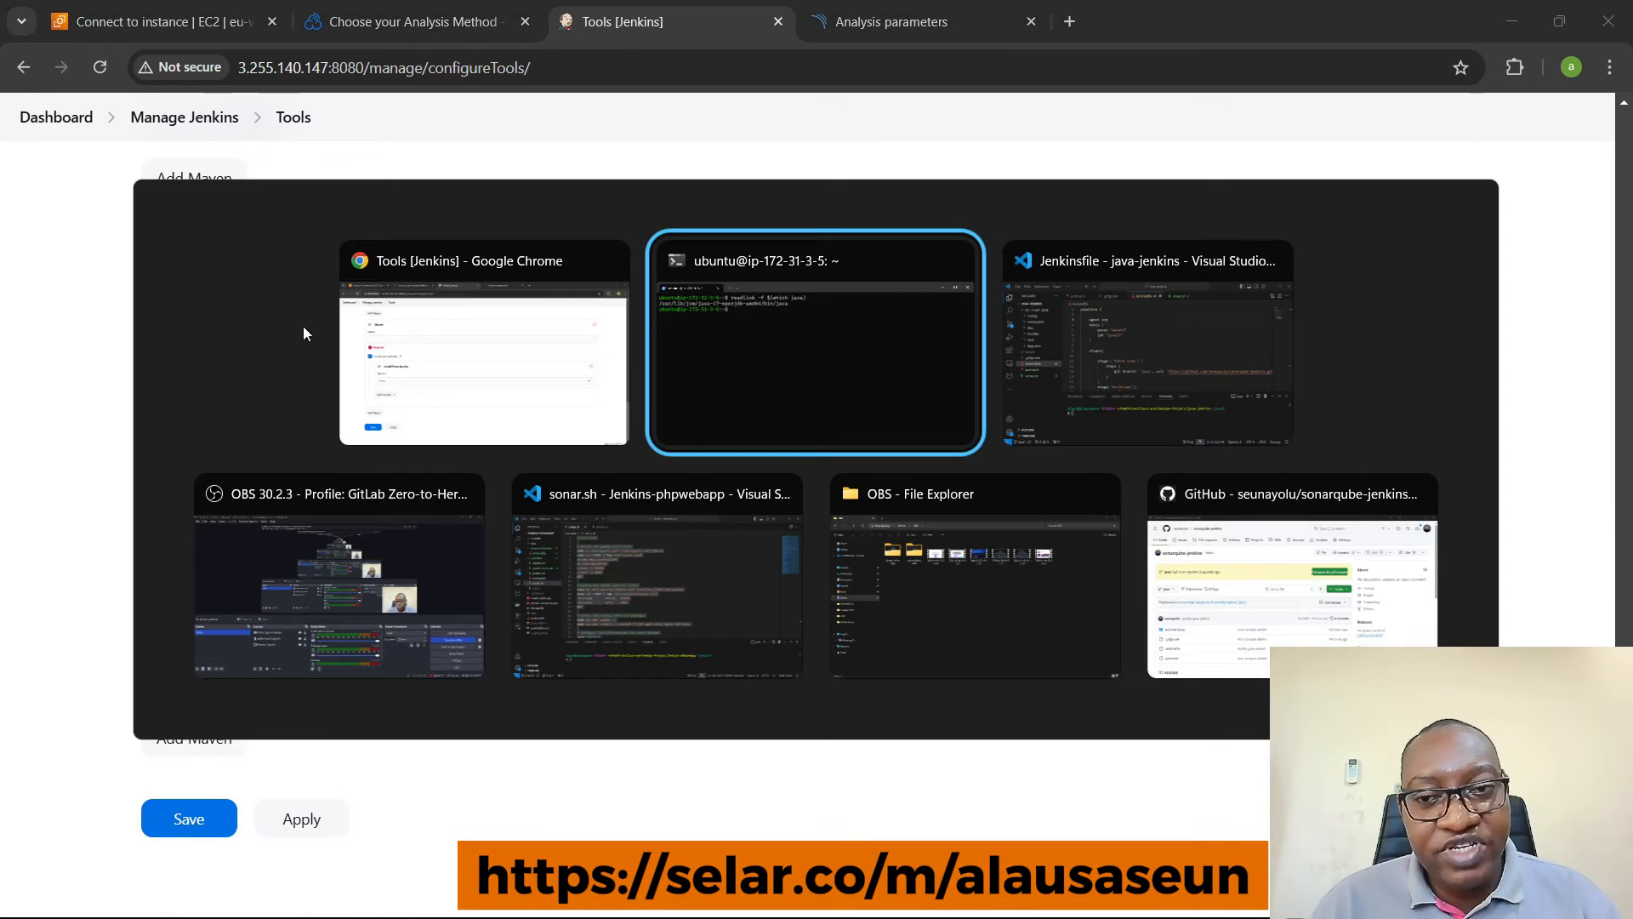
pyautogui.moveTo(617, 275); pyautogui.dragTo(685, 272)
pyautogui.hotkey('ctrl', 'c')
pyautogui.hotkey('alt', 'Tab')
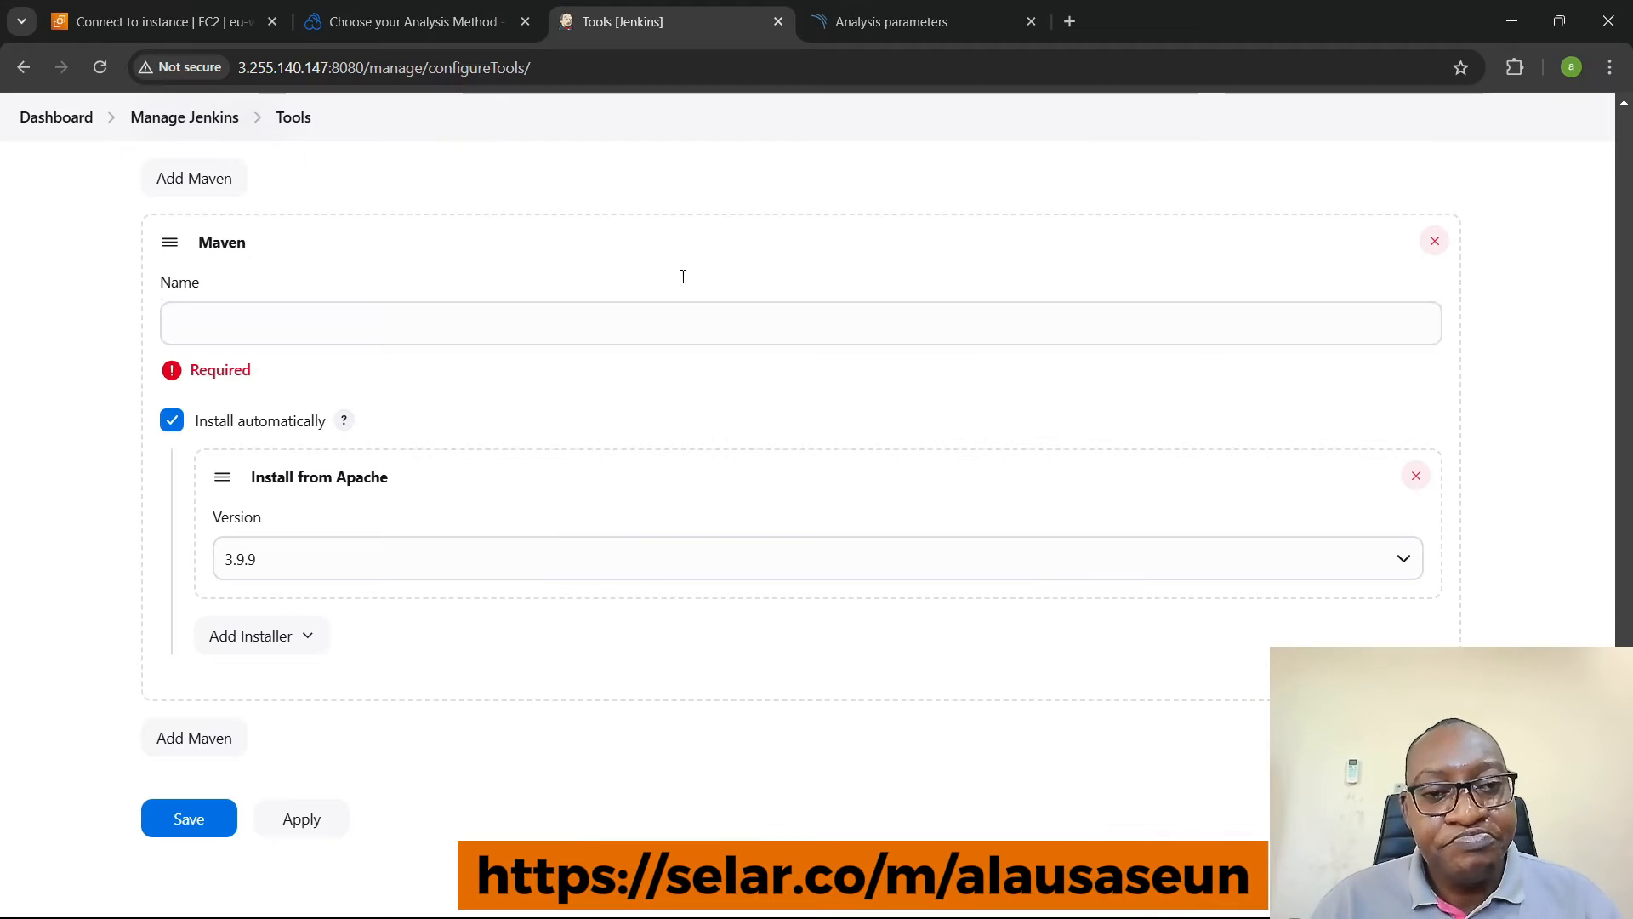
pyautogui.click(627, 303)
pyautogui.hotkey('ctrl', 'v')
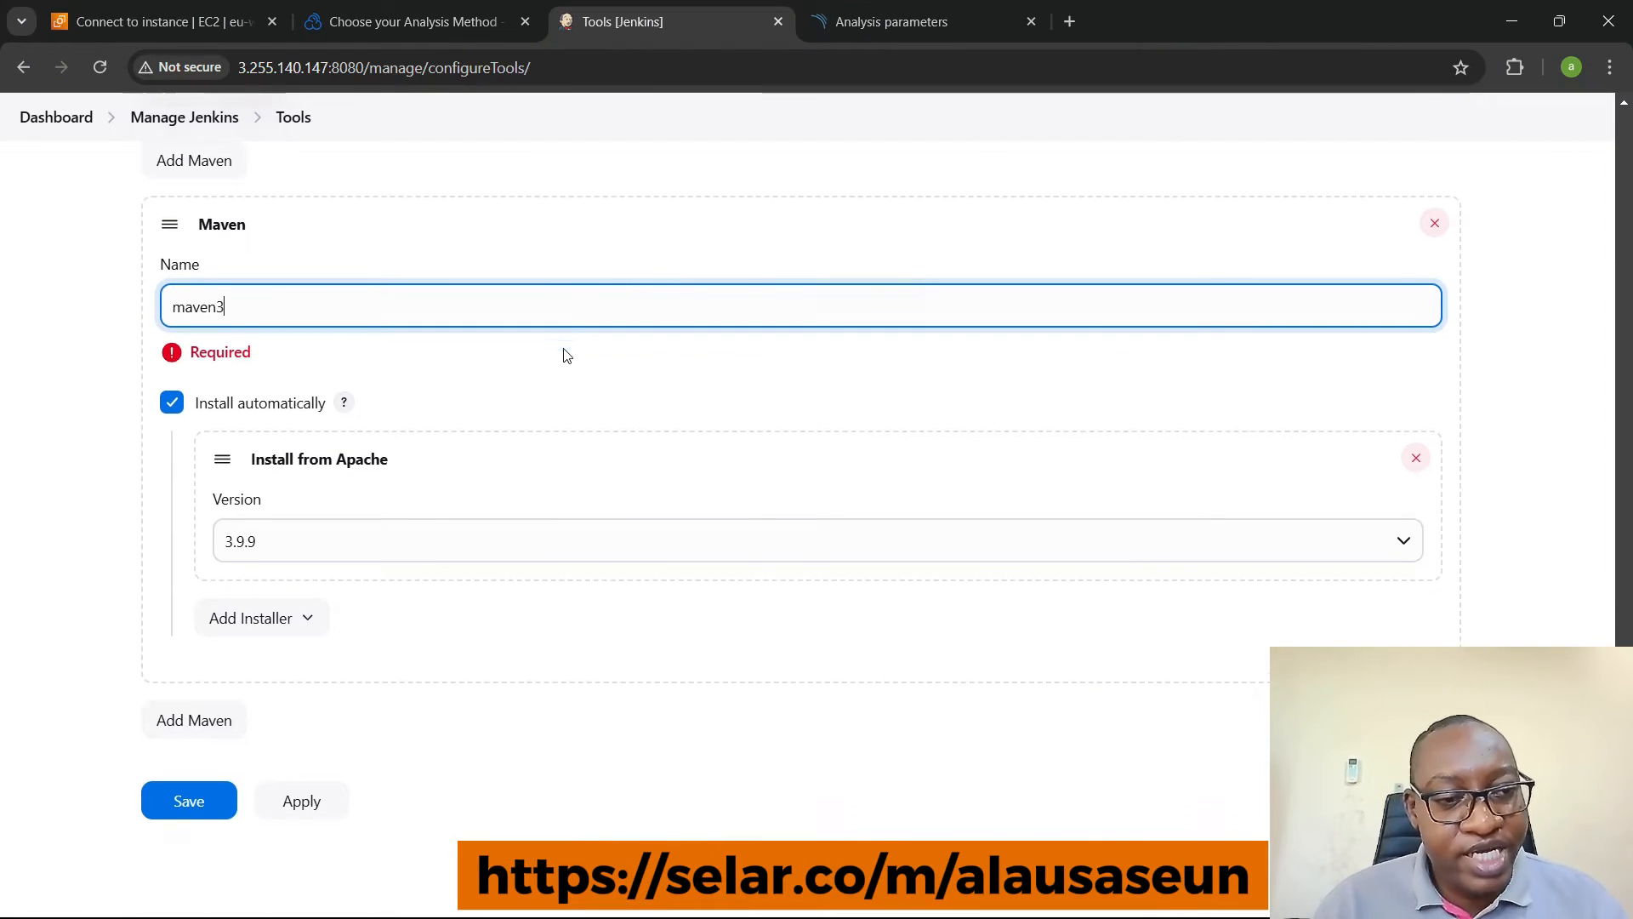
pyautogui.click(242, 534)
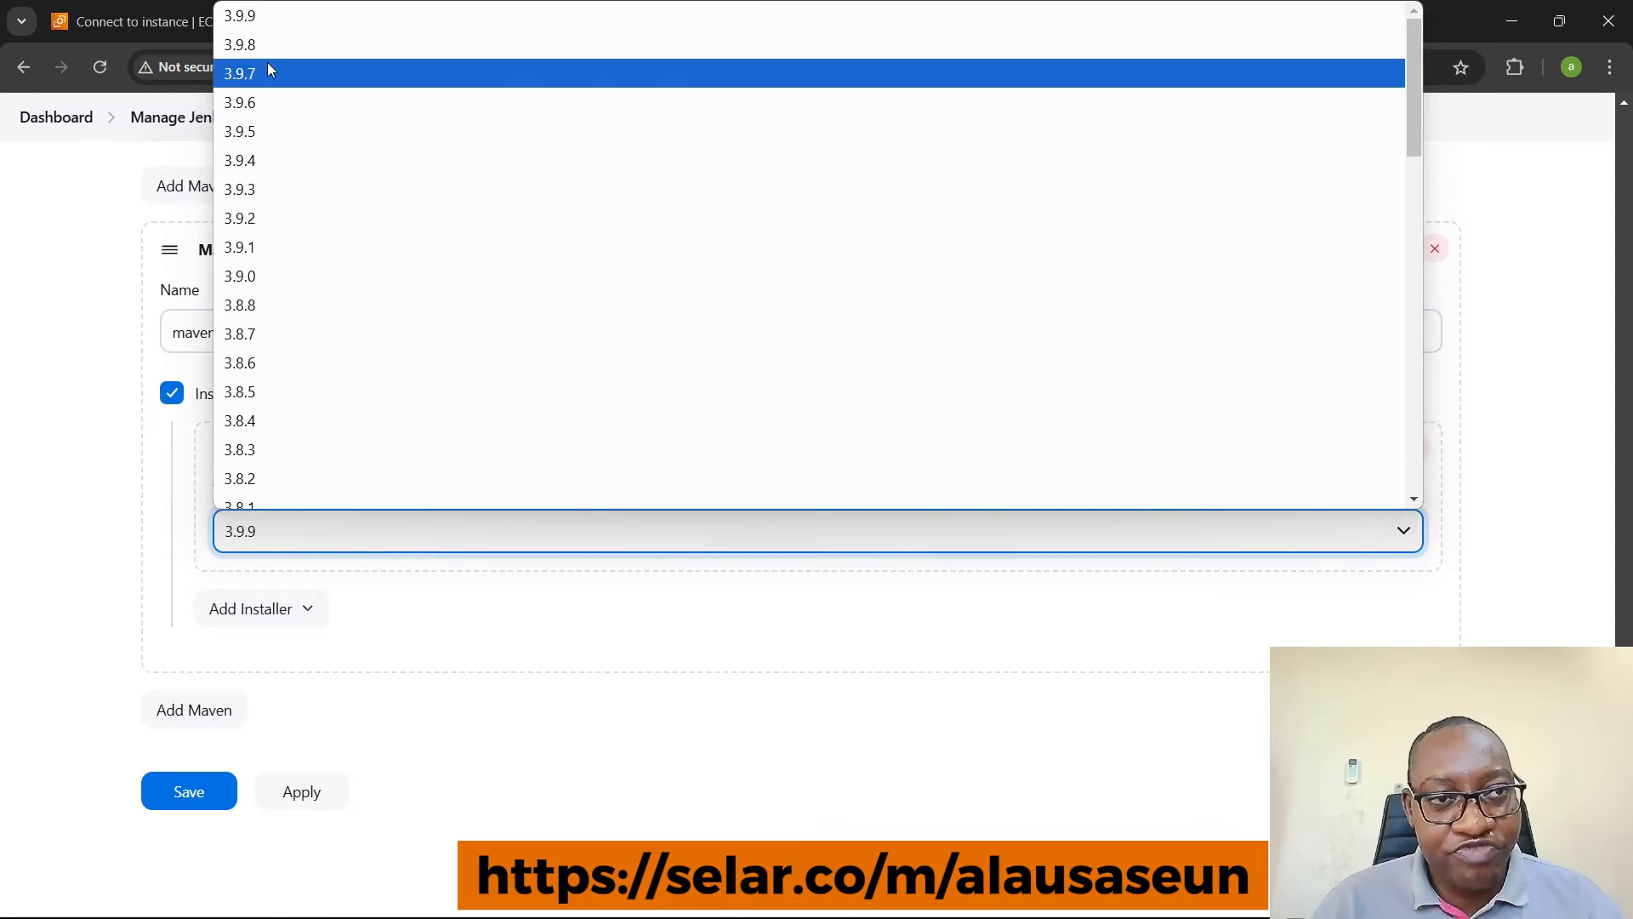
pyautogui.click(266, 10)
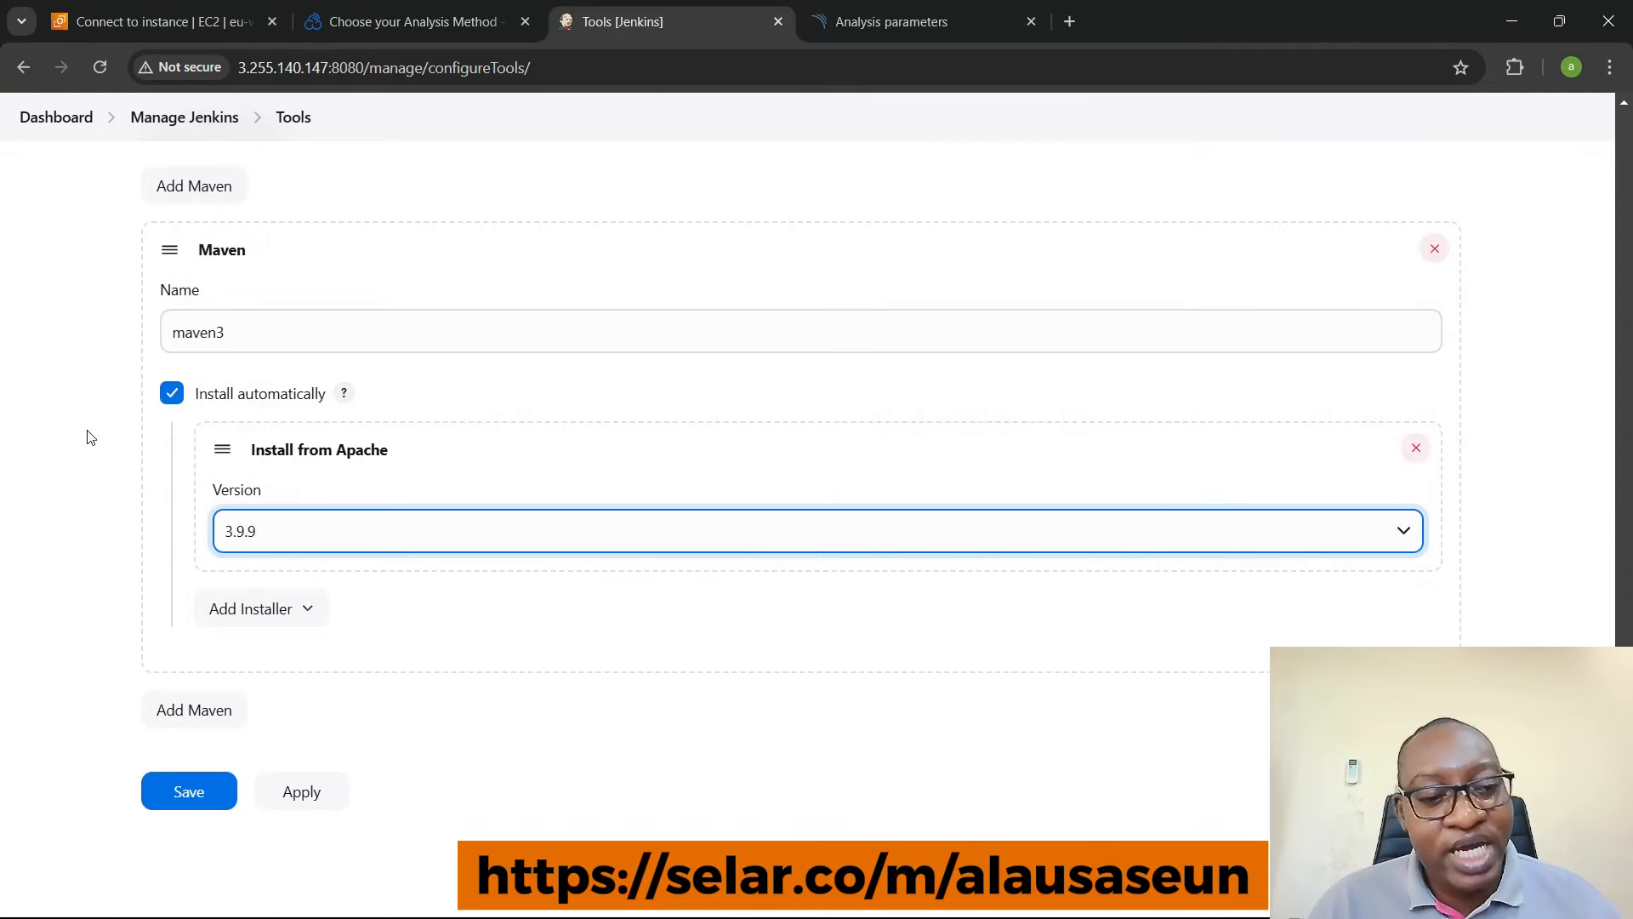
# - Save the Jenkins tools configuration with the added JDK and Maven installations
pyautogui.click(159, 798)
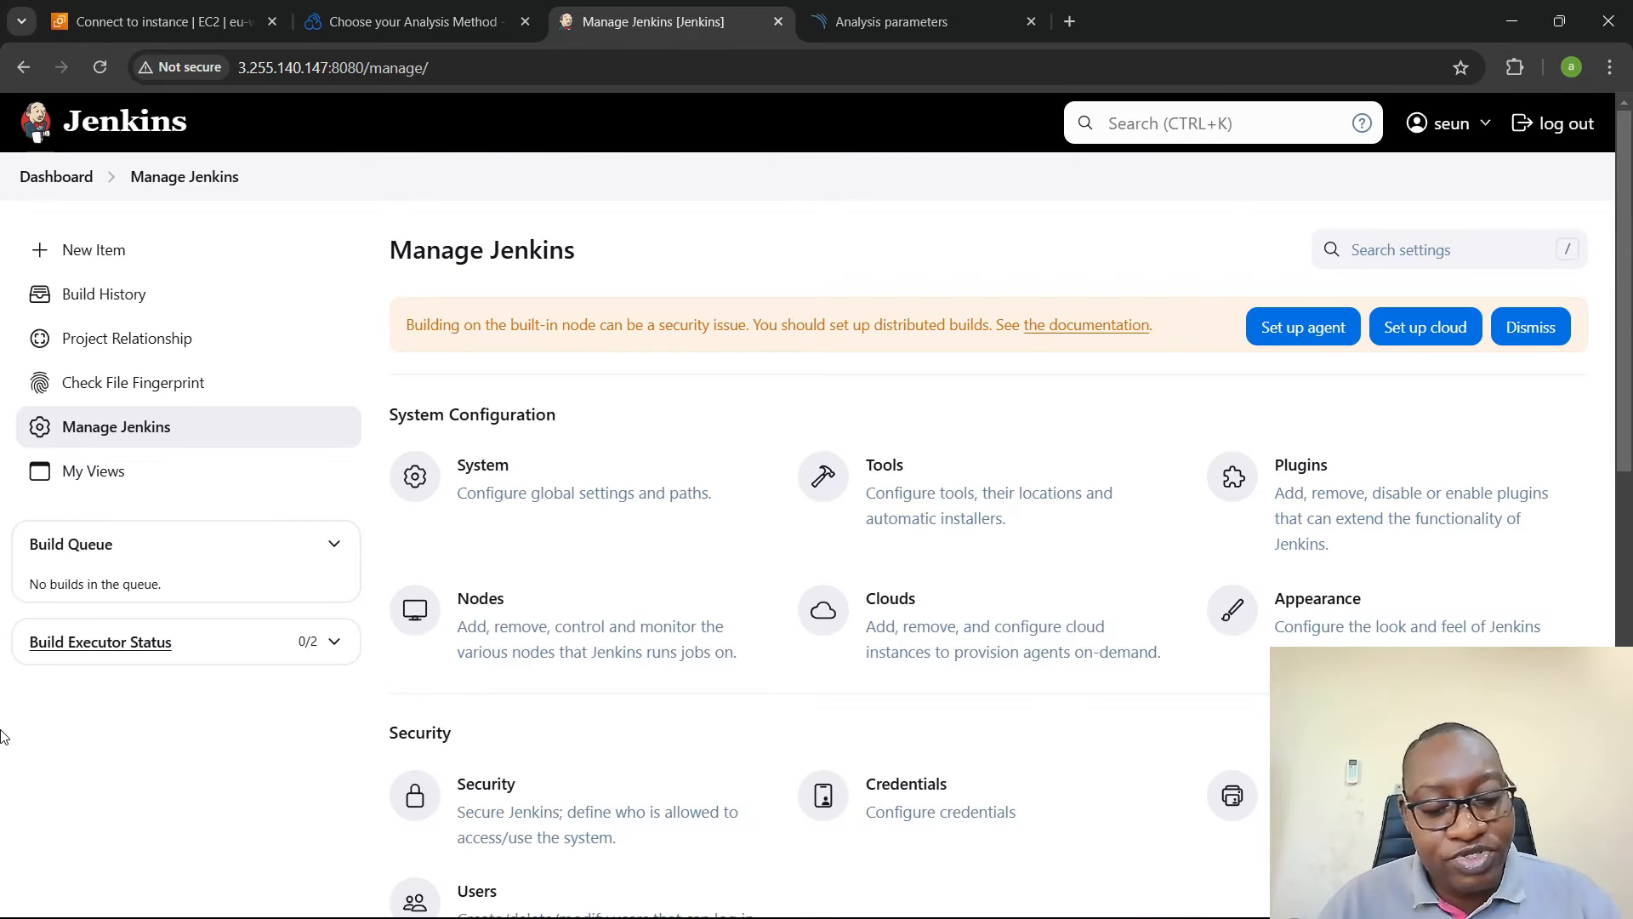
# - Switch to VS Code and review the Jenkinsfile's fetch code, build-app, app-compile and SonarQube code analysis stages
pyautogui.hotkey('alt', 'Tab')
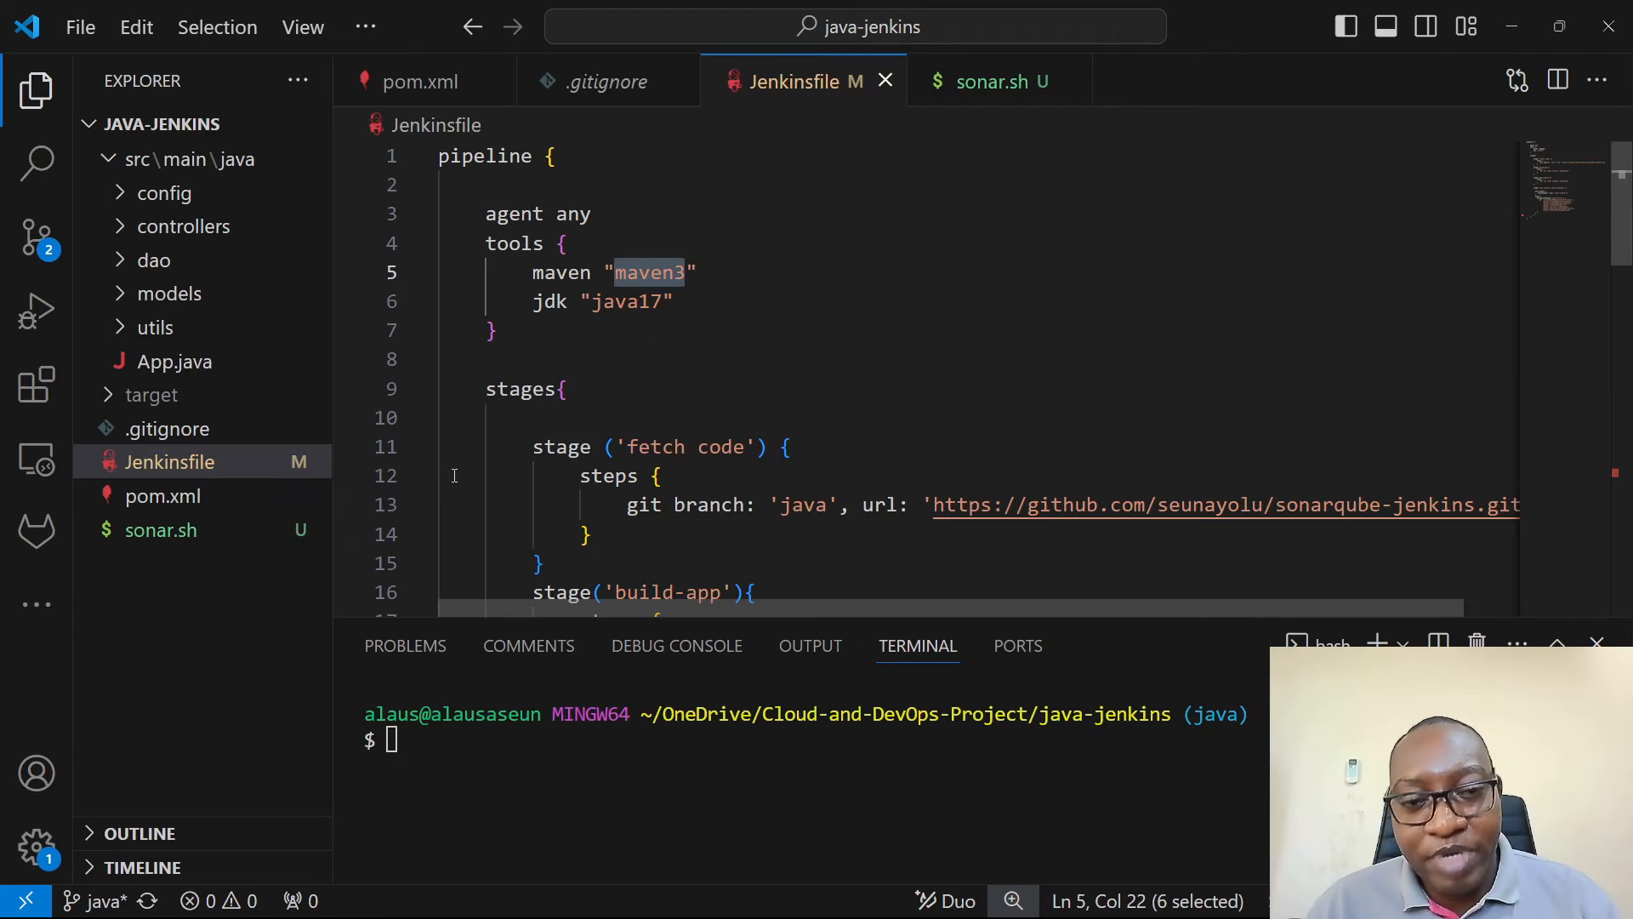
pyautogui.scroll(-2, 711, 317)
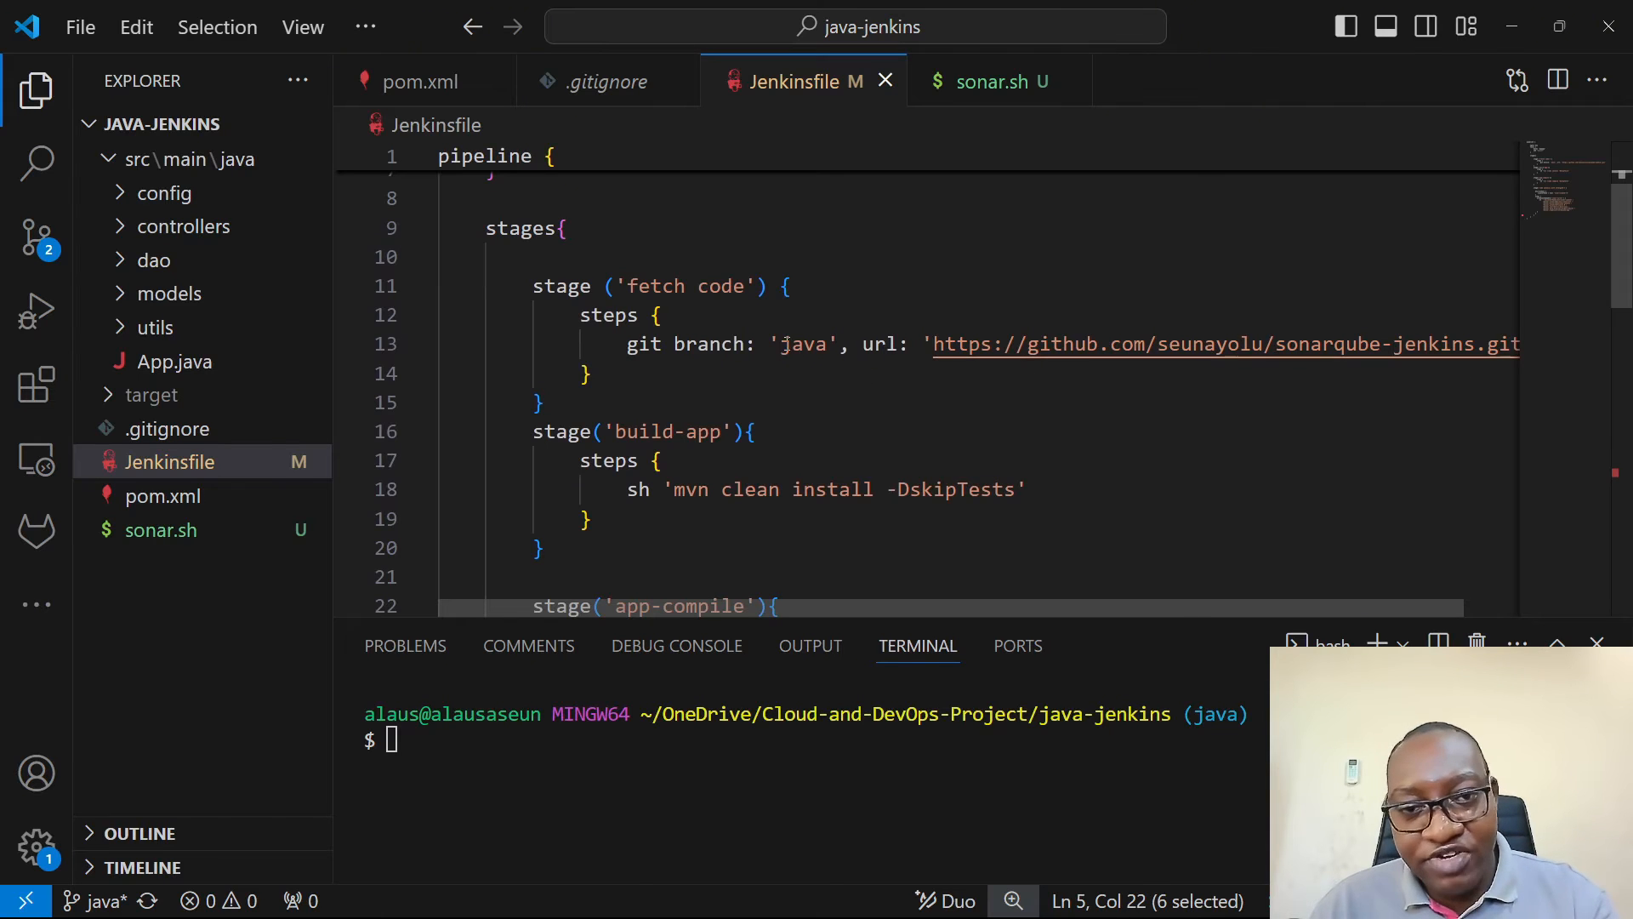
pyautogui.moveTo(780, 343); pyautogui.dragTo(827, 344)
pyautogui.scroll(-2, 835, 357)
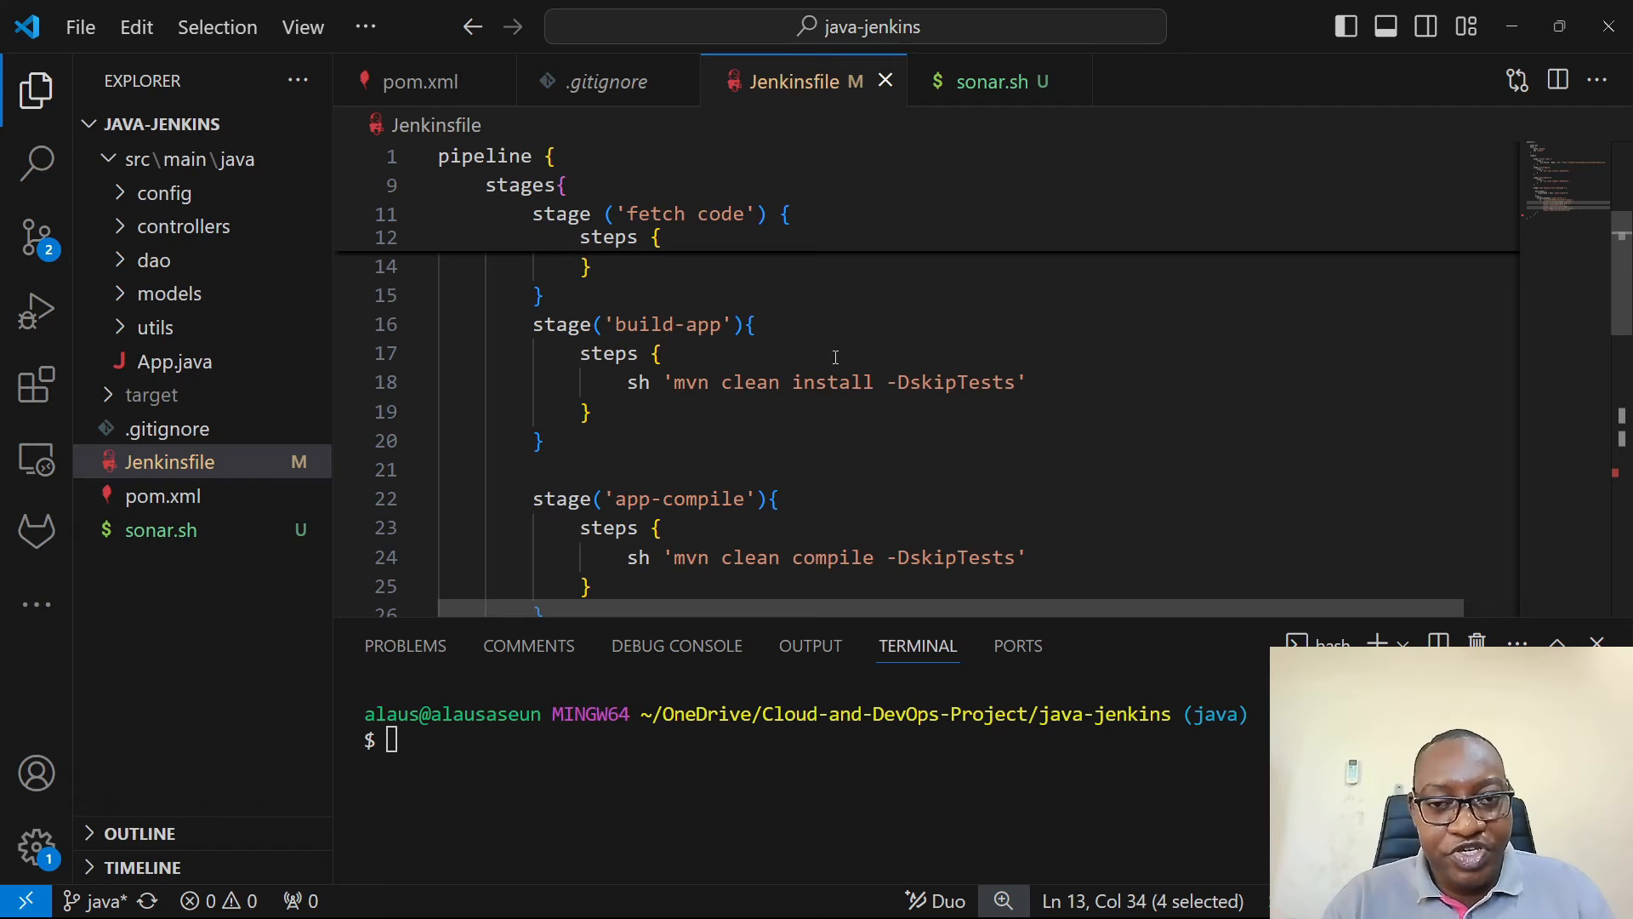
pyautogui.scroll(-1, 835, 357)
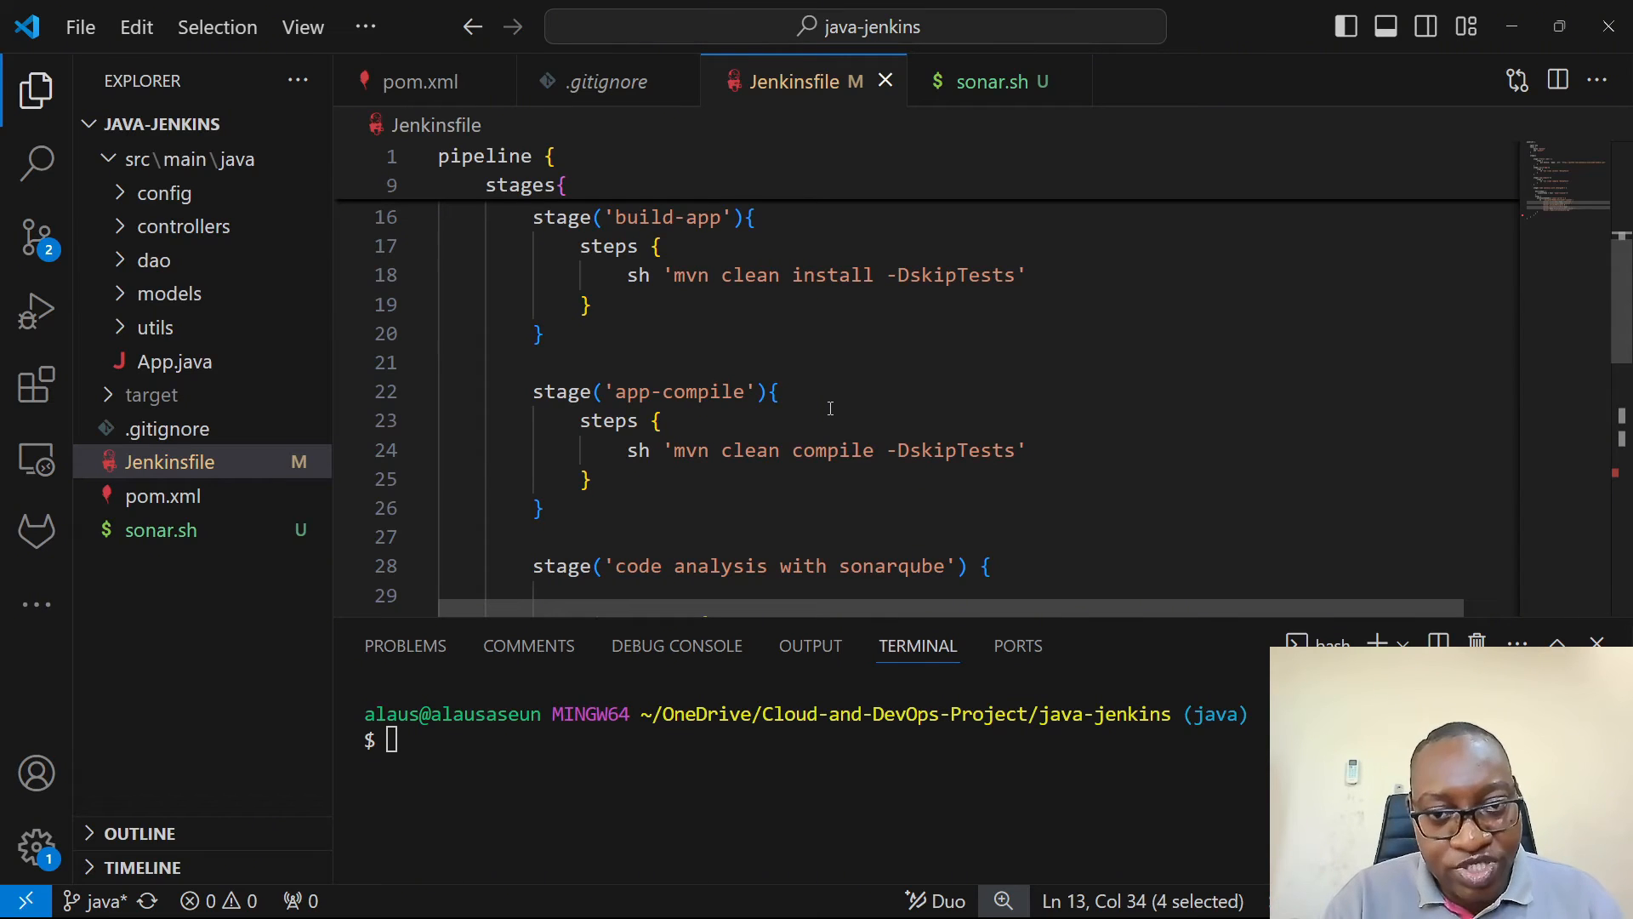
pyautogui.scroll(-4, 830, 408)
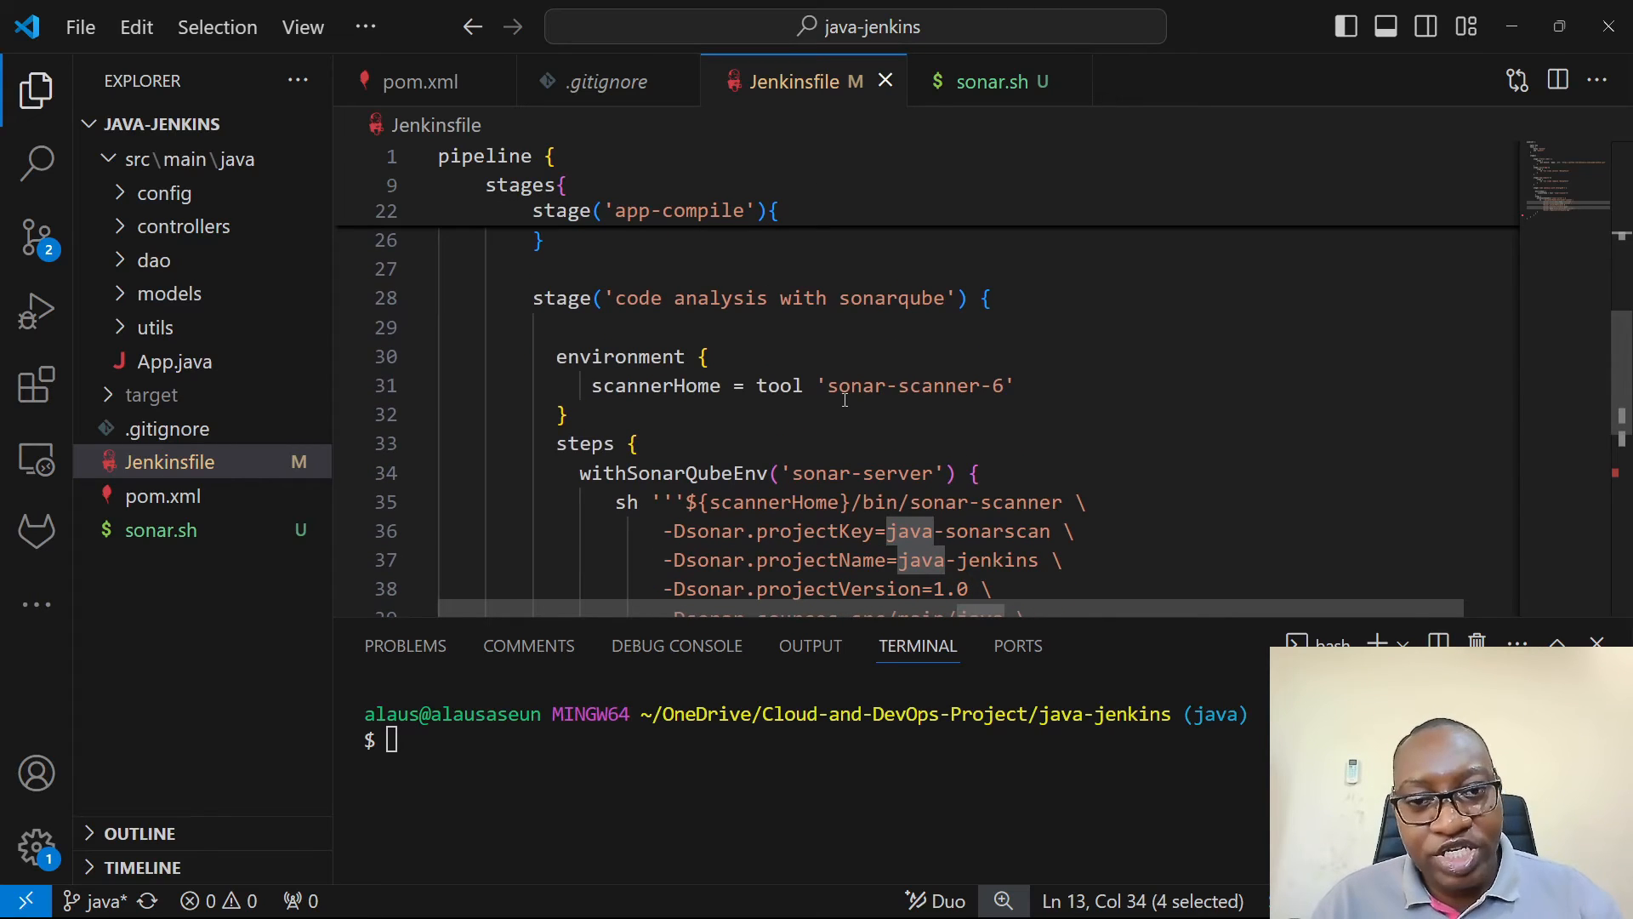
pyautogui.scroll(-1, 845, 400)
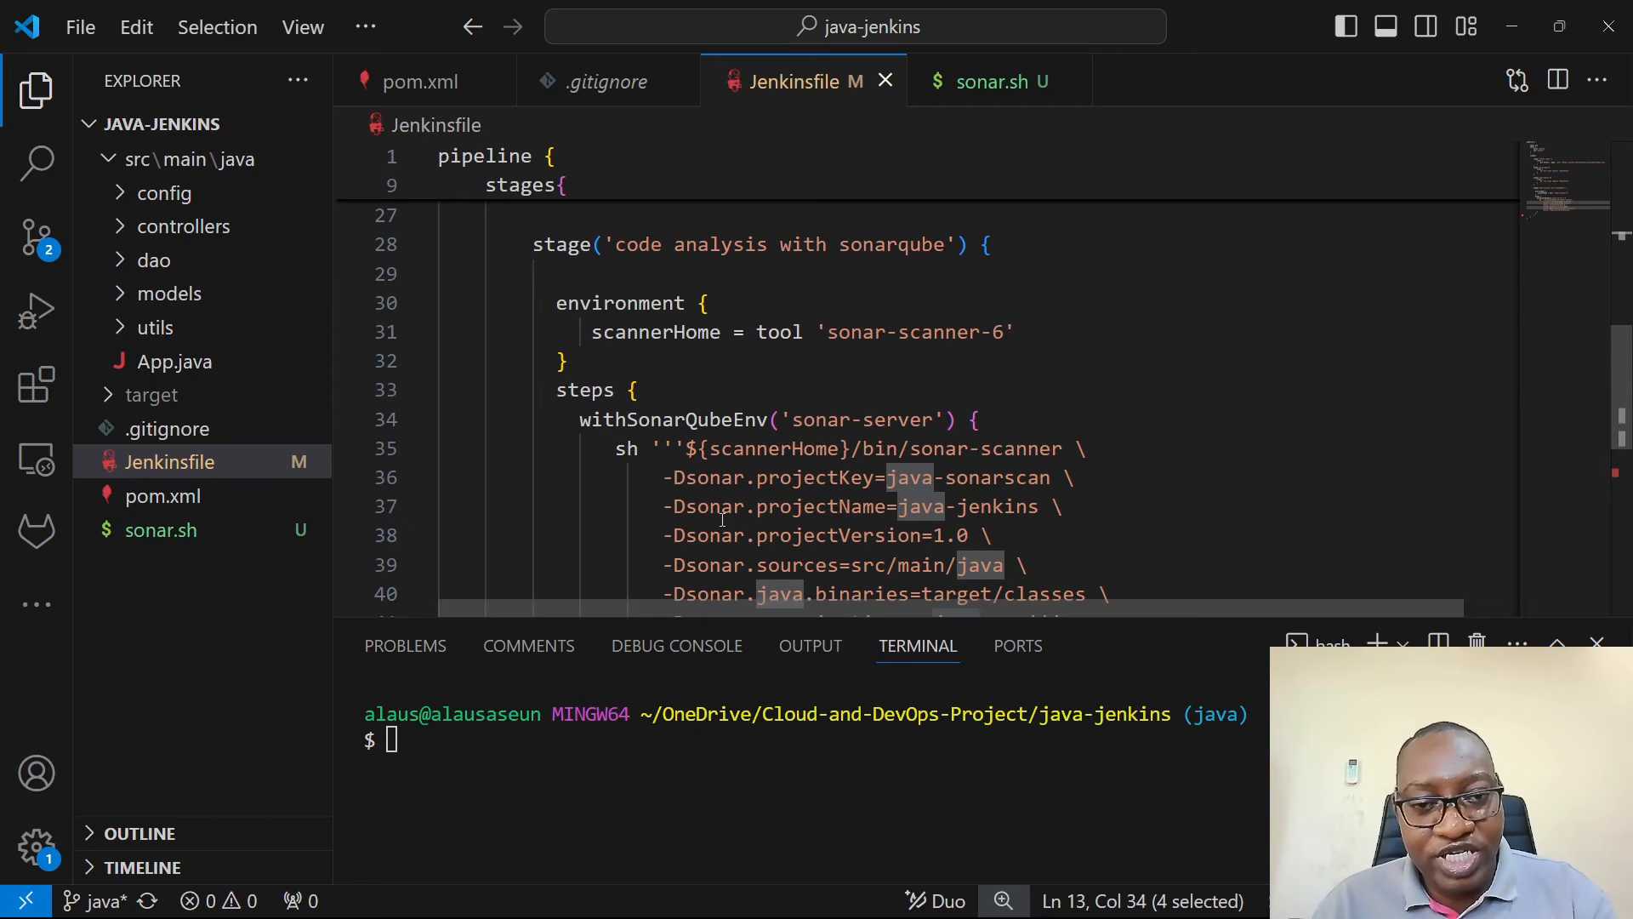
# - Switch to Chrome and examine how the Analysis parameters documentation defines the command line parameters, going back to the Jenkinsfile to compare
pyautogui.hotkey('alt', 'Tab')
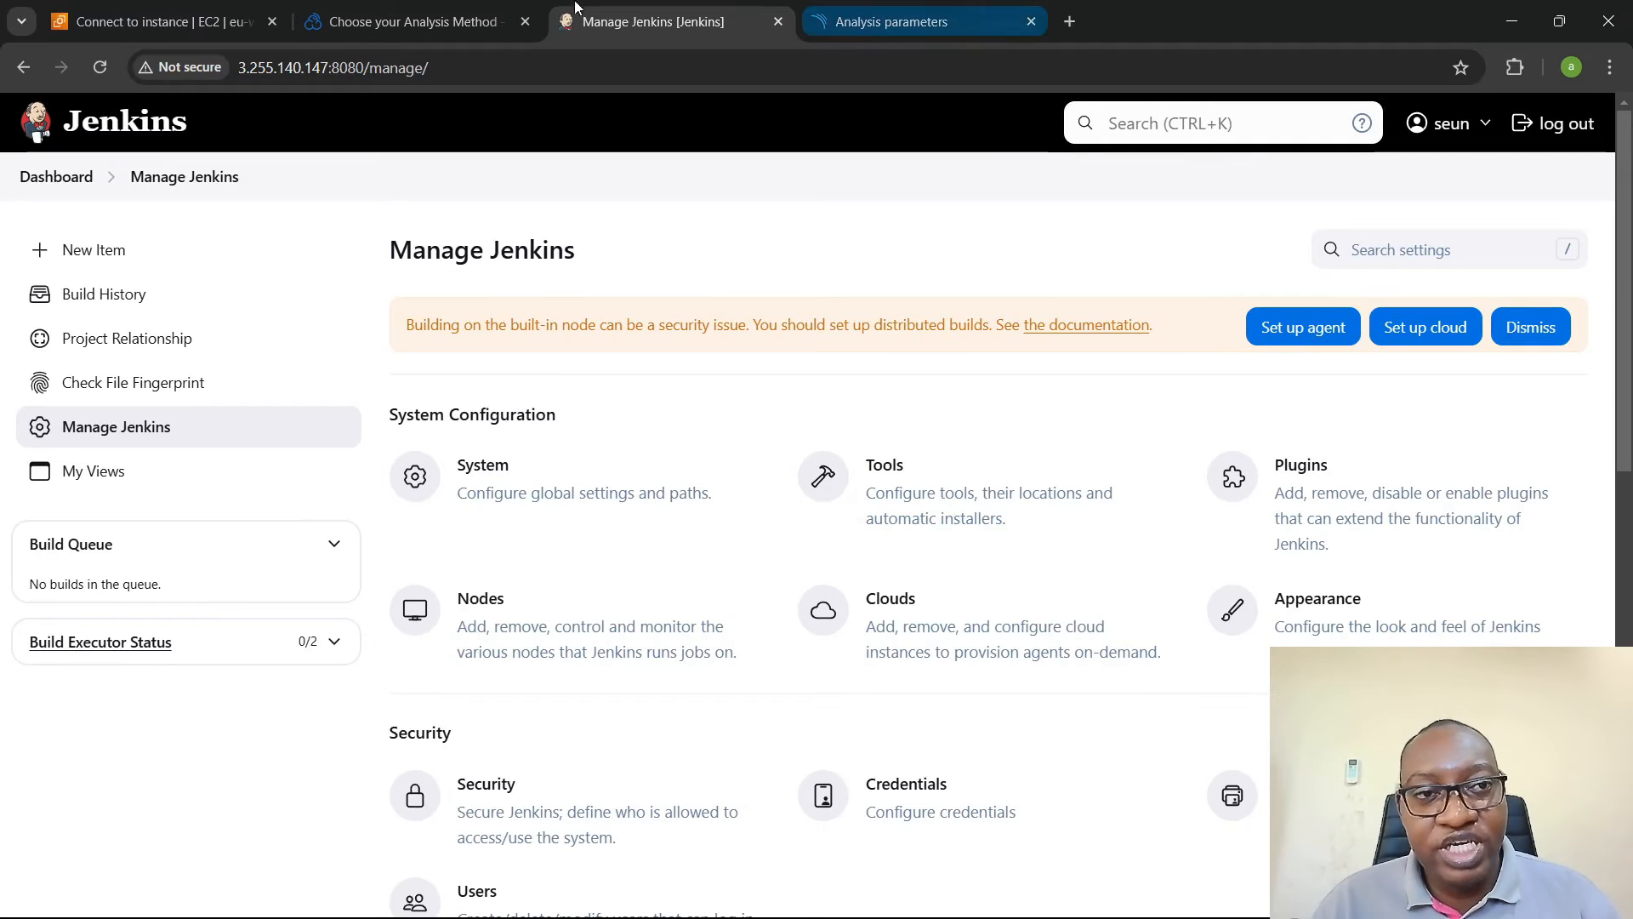
pyautogui.click(916, 8)
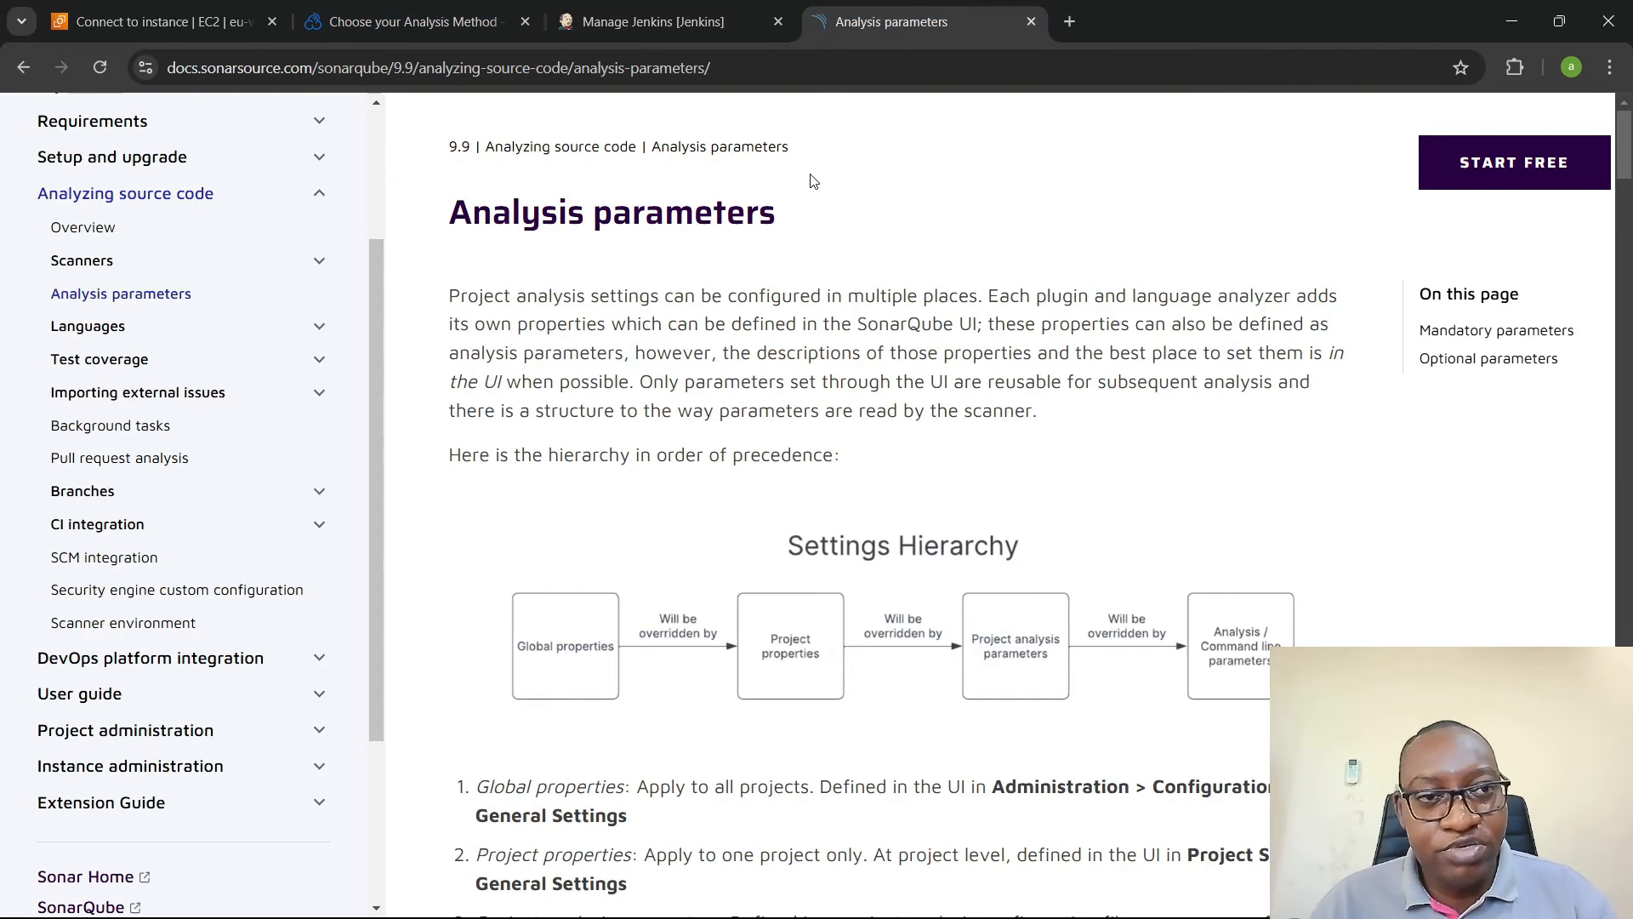
pyautogui.scroll(-5, 812, 180)
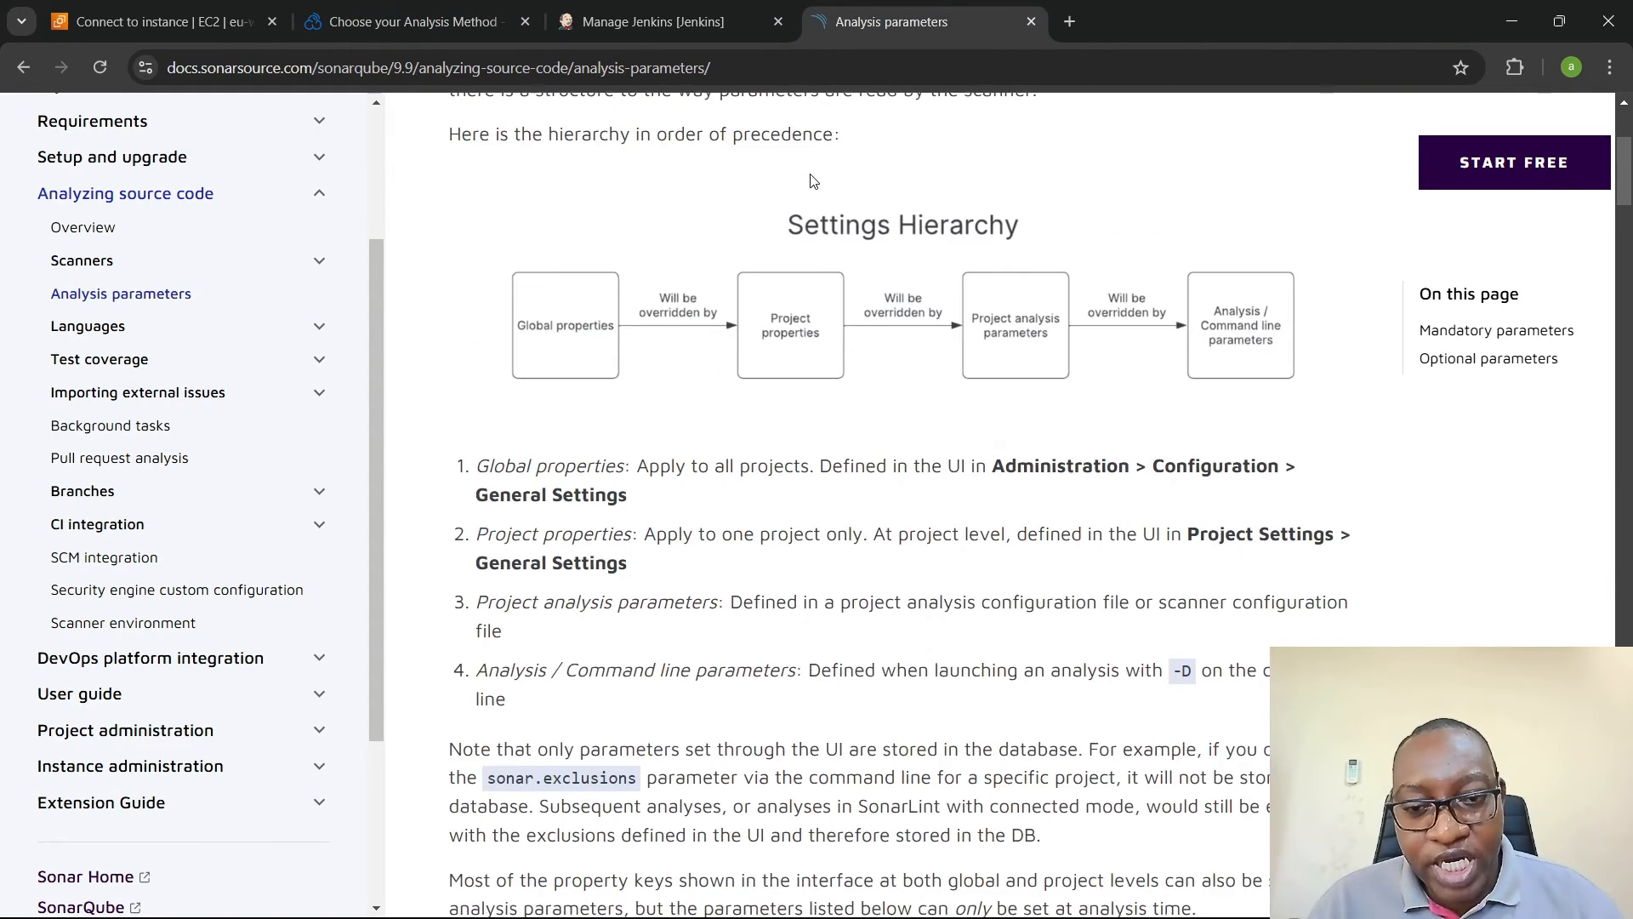
pyautogui.moveTo(476, 565); pyautogui.dragTo(821, 558)
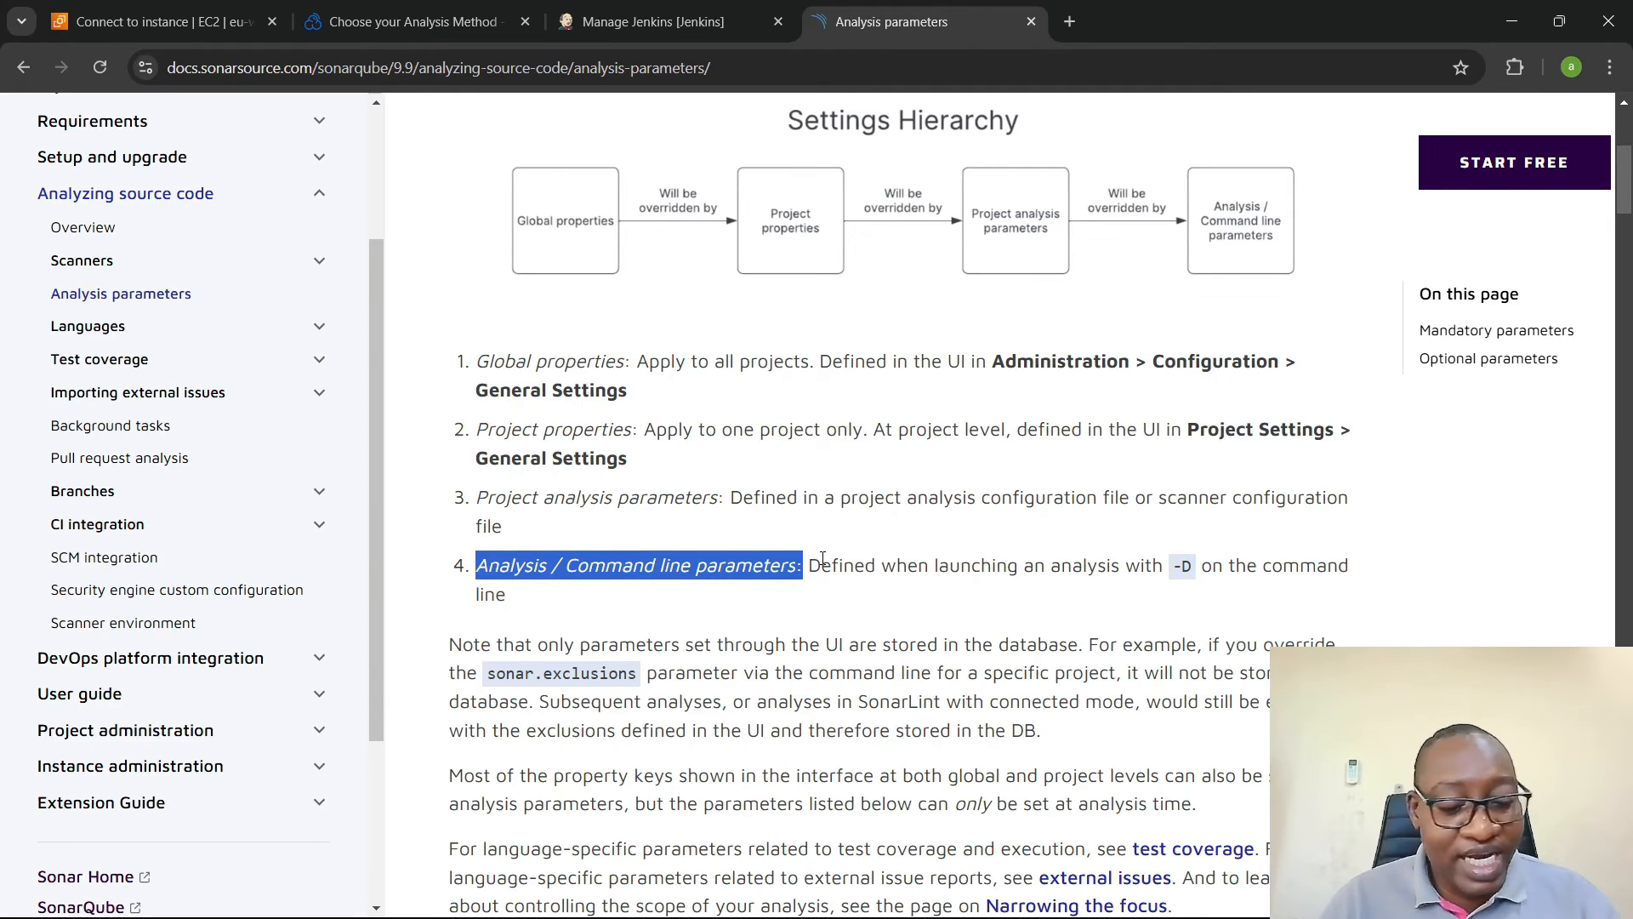
pyautogui.hotkey('alt', 'Tab')
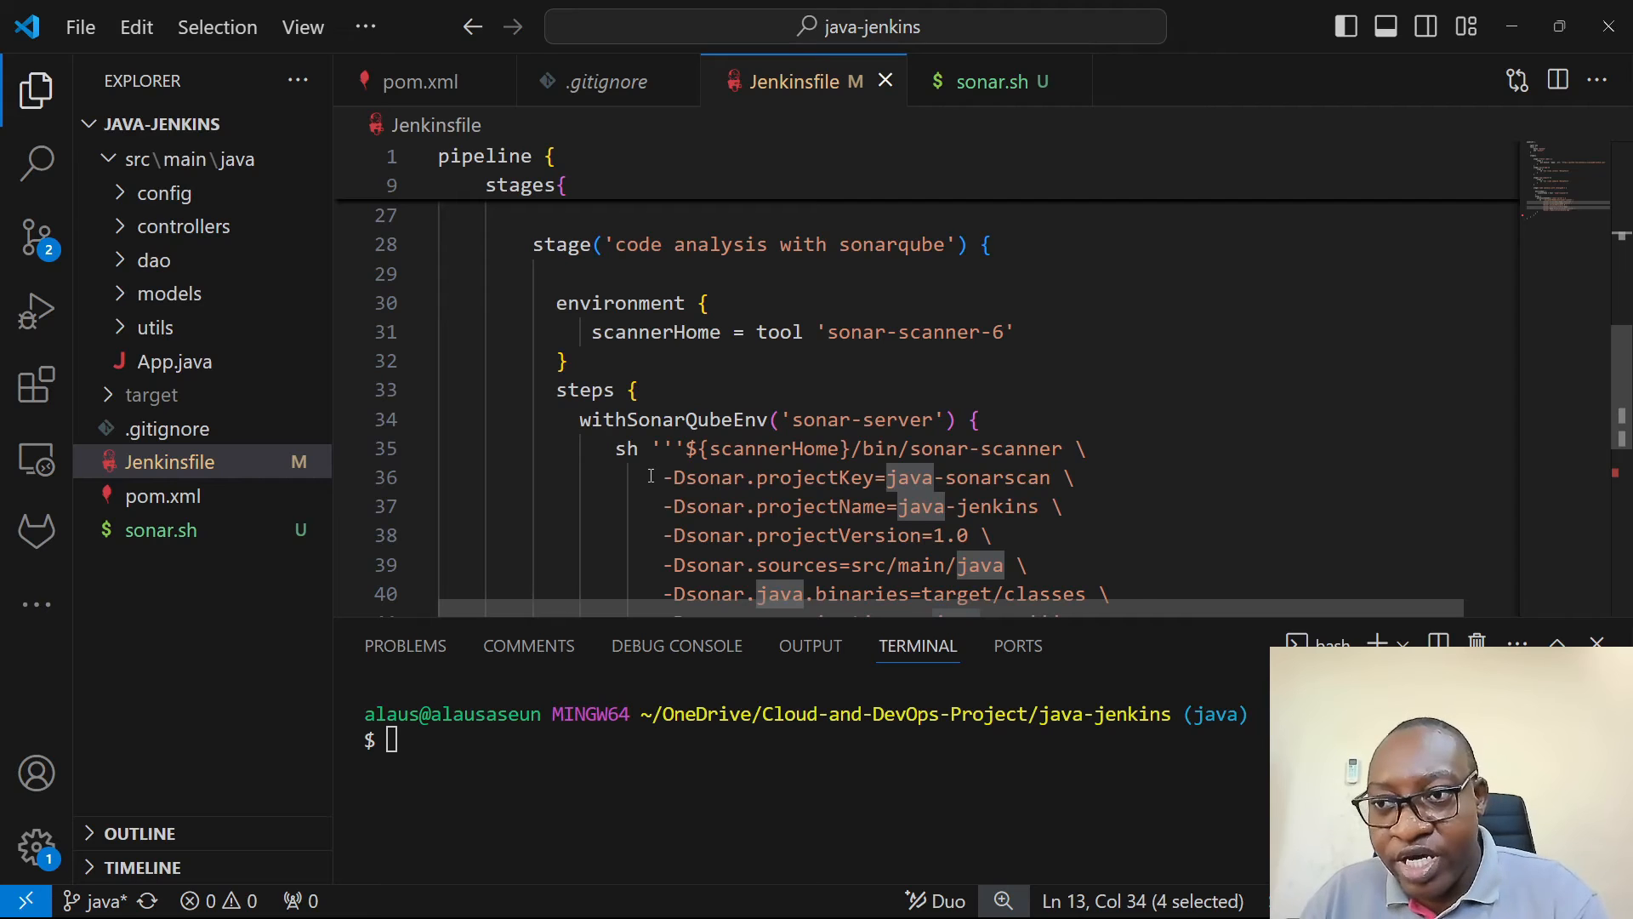
pyautogui.hotkey('alt', 'Tab')
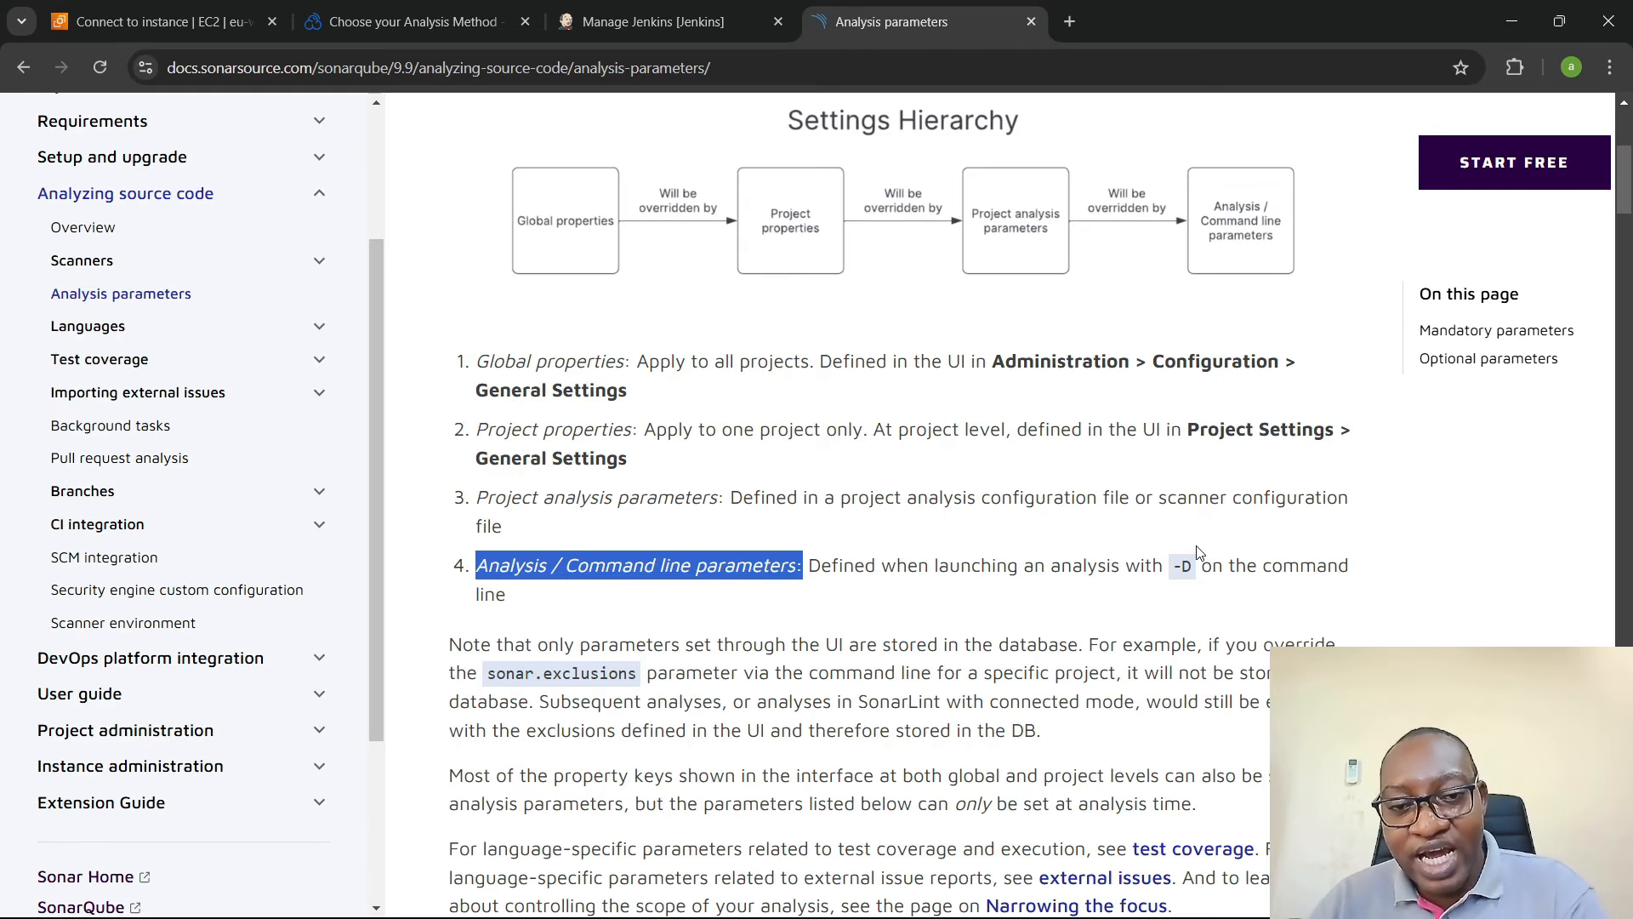
pyautogui.click(926, 564)
pyautogui.moveTo(806, 566); pyautogui.dragTo(1193, 571)
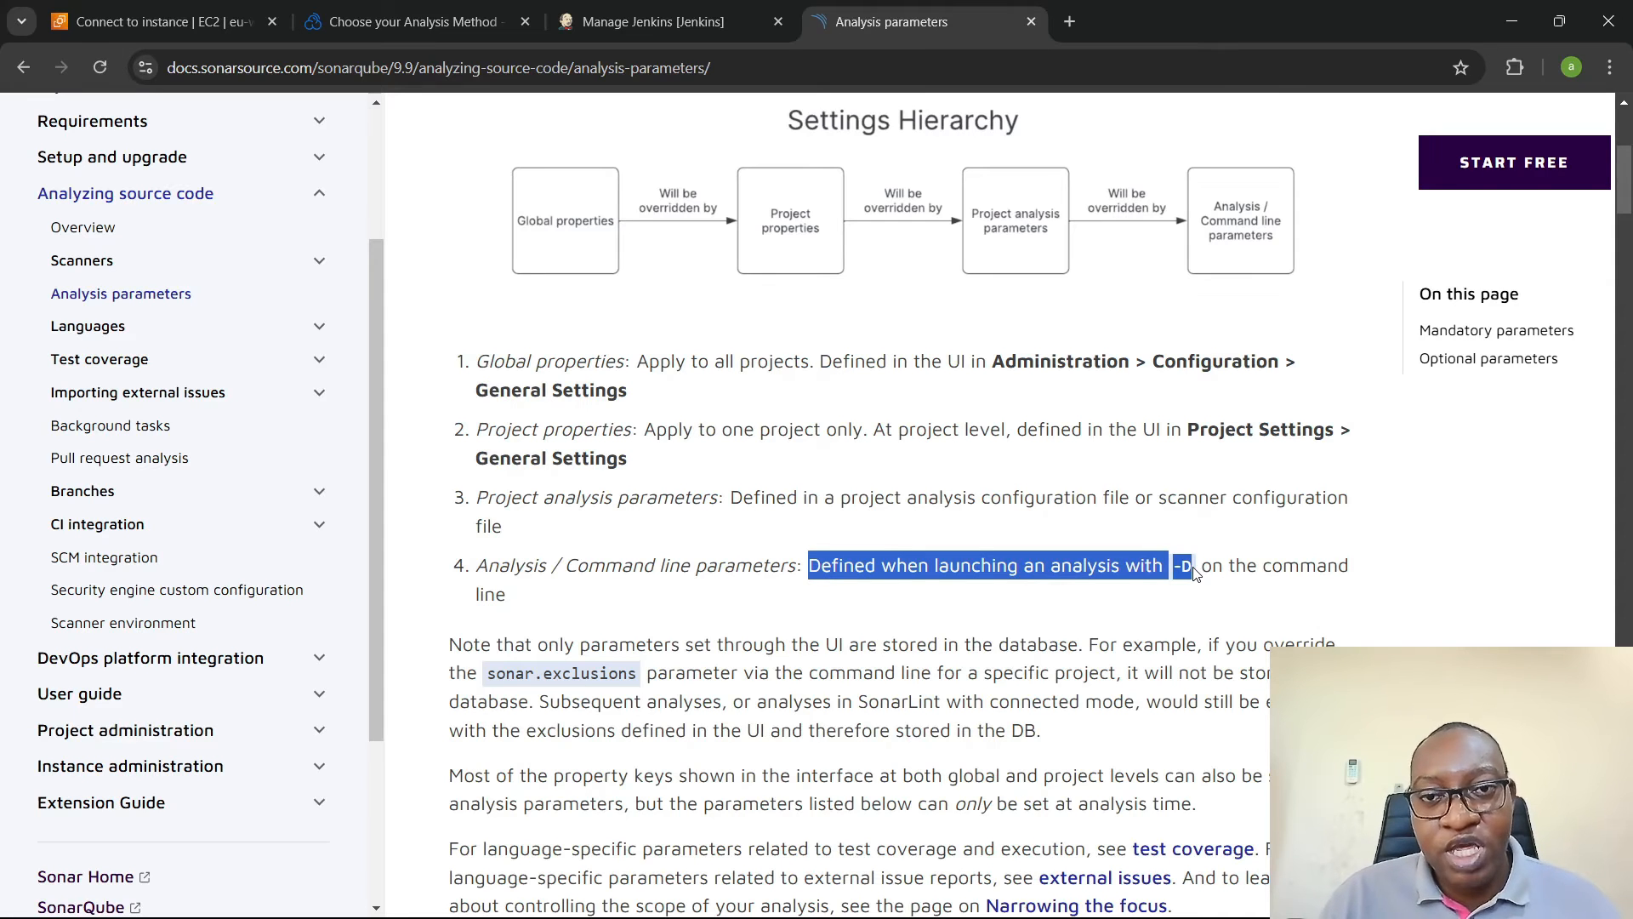
# - Compare the -Dsonar parameters of the Jenkinsfile's sonar-scanner command with the documented -D command line parameters
pyautogui.hotkey('alt', 'Tab')
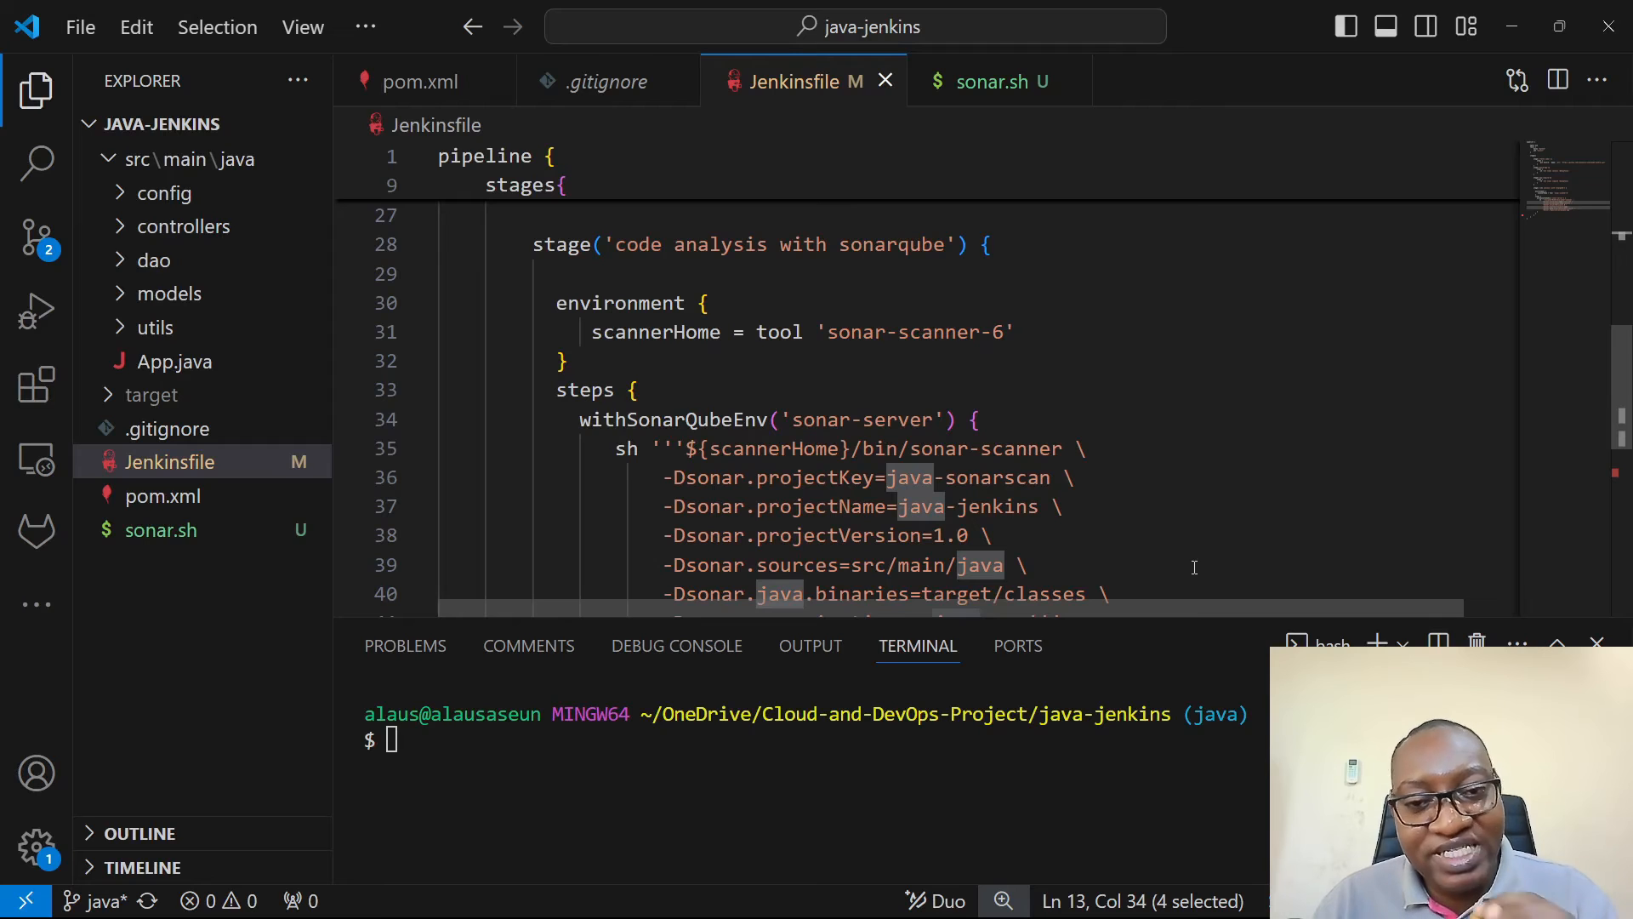
pyautogui.scroll(-1, 786, 438)
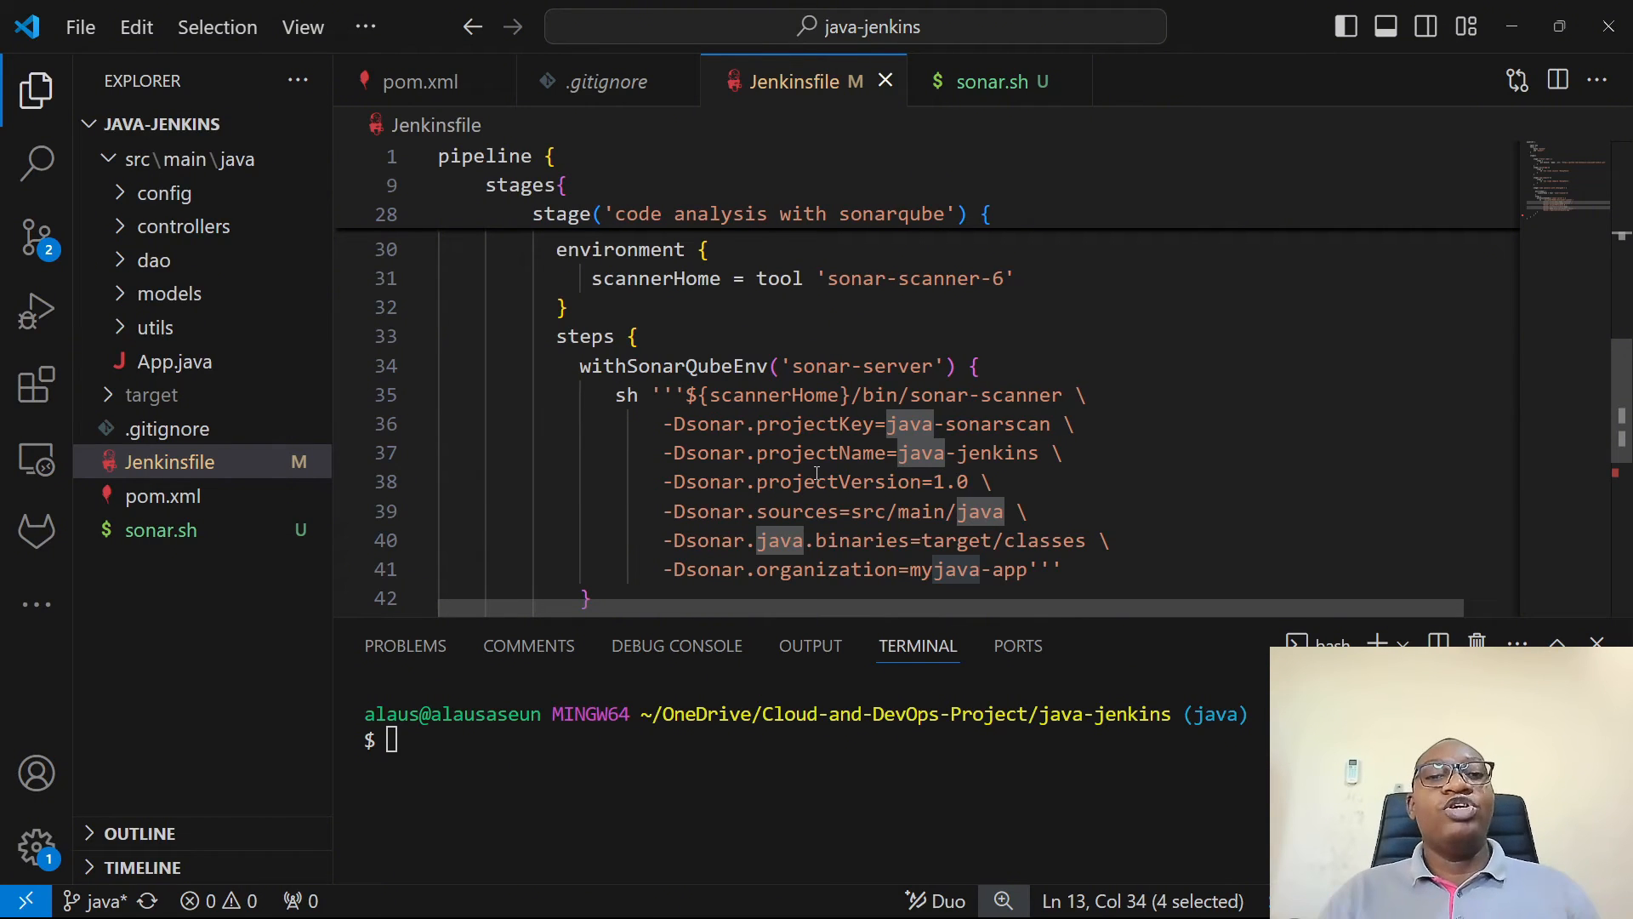
pyautogui.hotkey('alt', 'Tab')
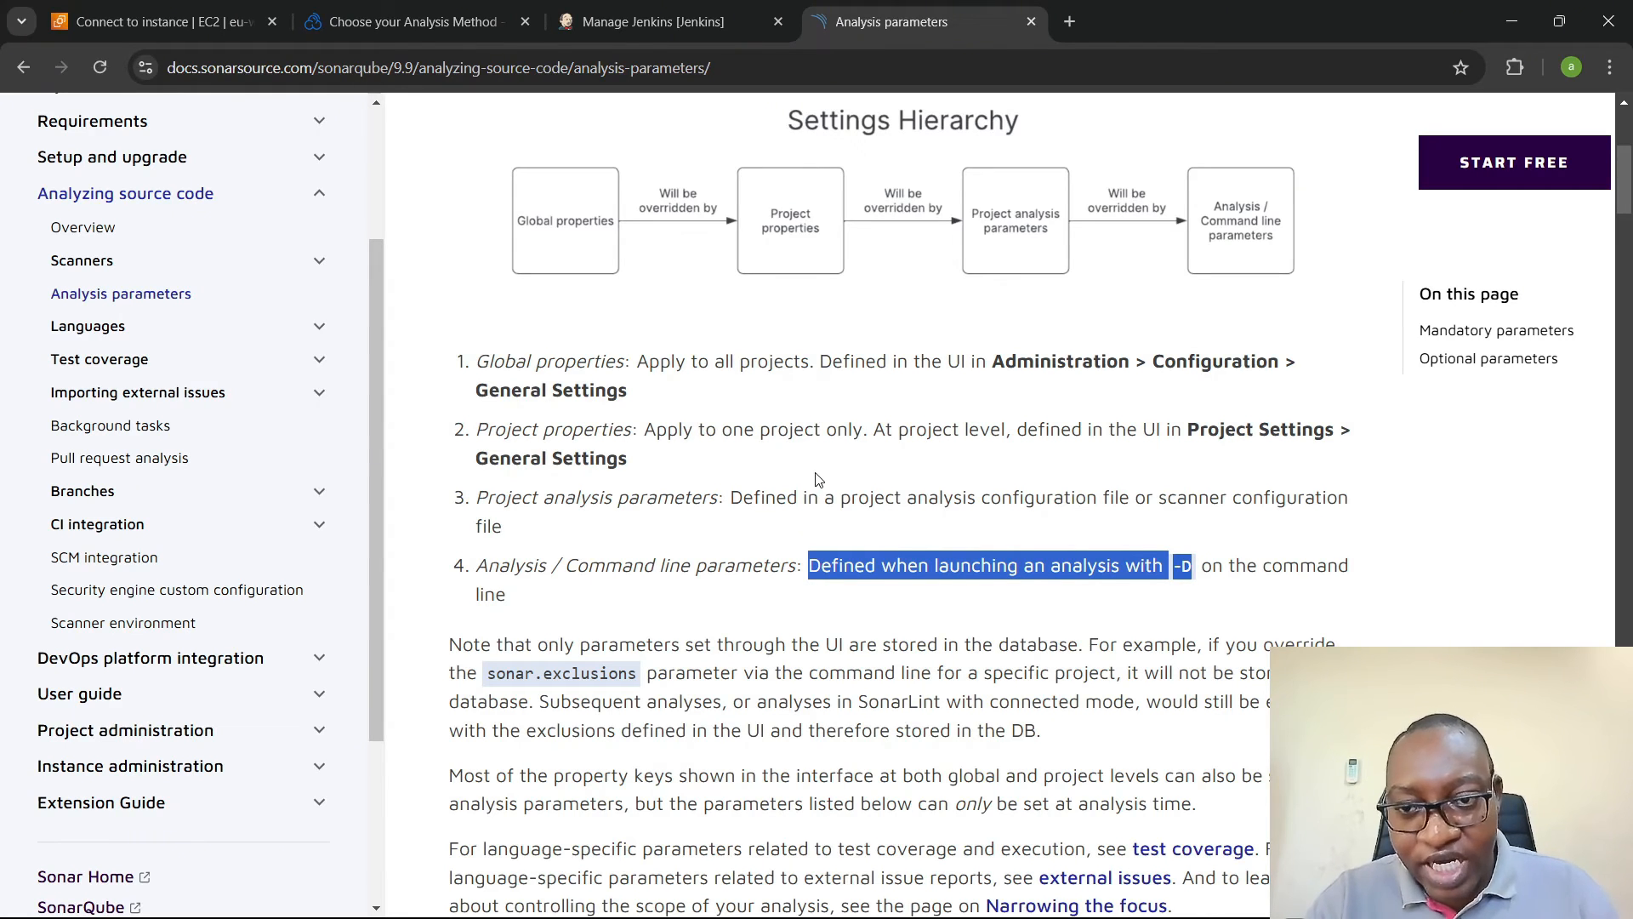
pyautogui.hotkey('alt', 'Tab')
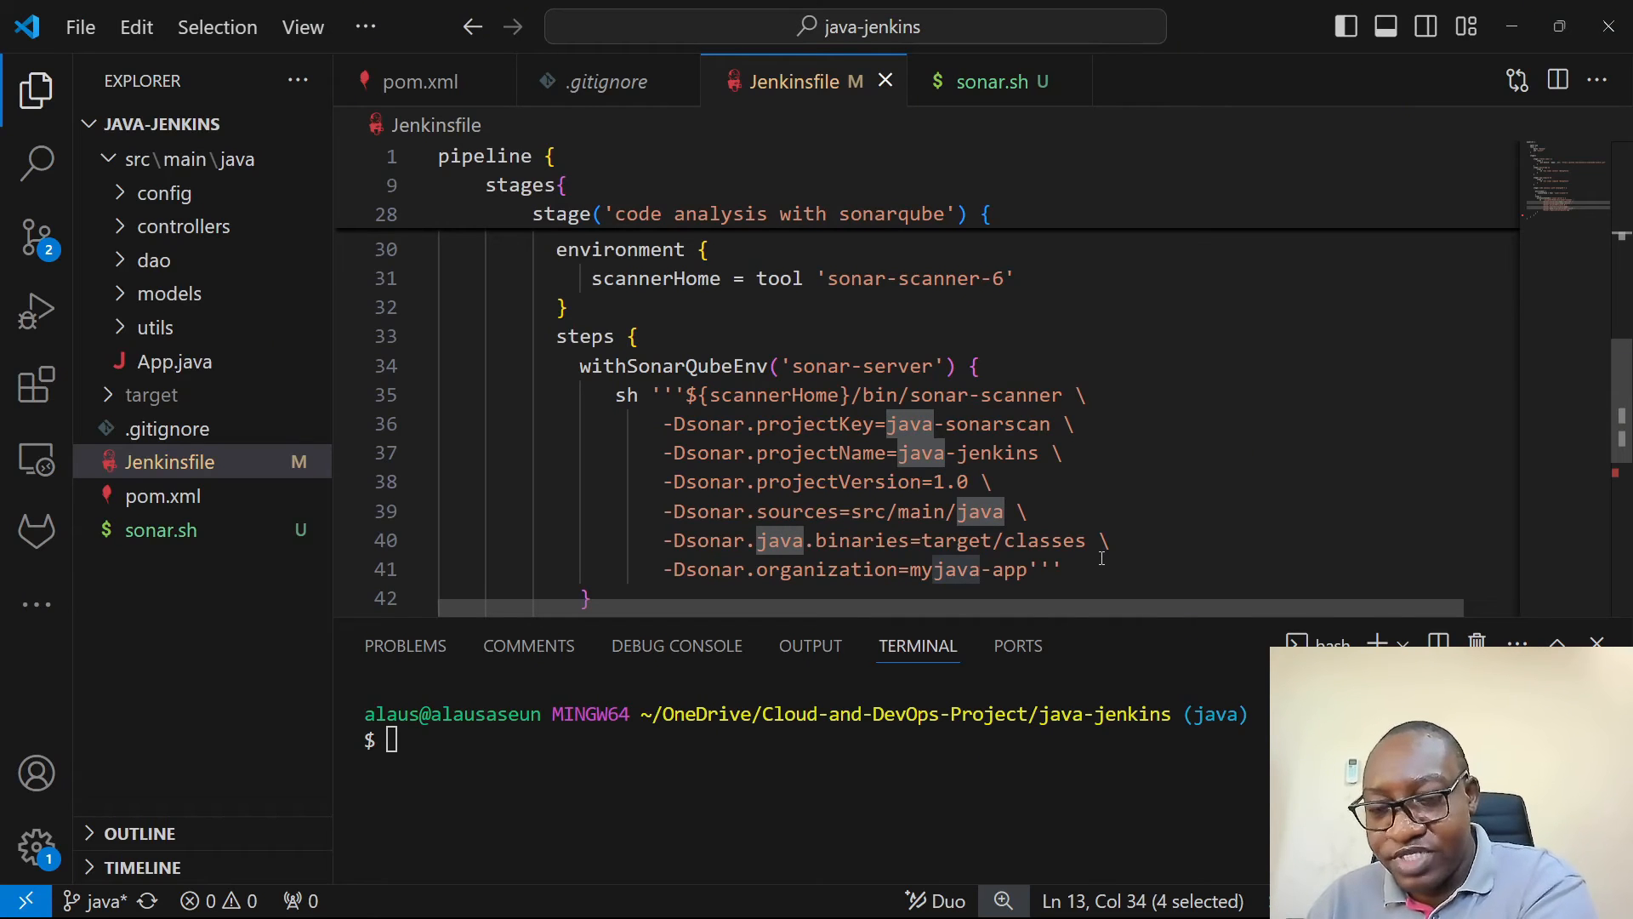
pyautogui.hotkey('alt', 'Tab')
pyautogui.hotkey('alt', 'Tab')
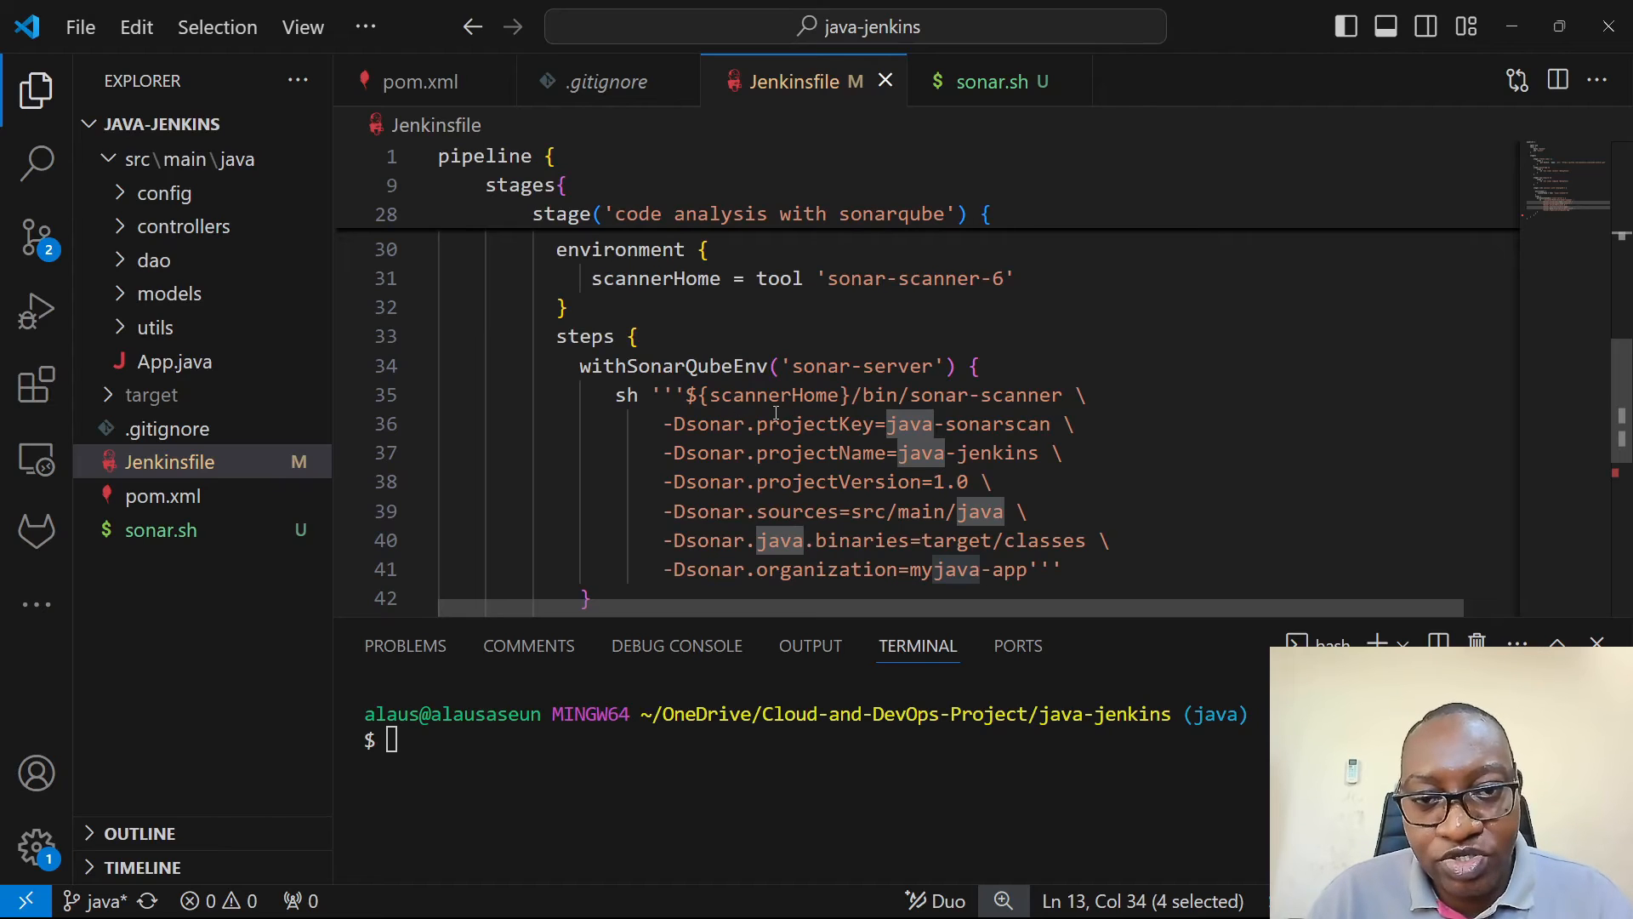
# - Check the Jenkinsfile's scannerHome tool name sonar-scanner-6 against the SonarQube Scanner installation name in the Jenkins tools configuration
pyautogui.scroll(1, 746, 410)
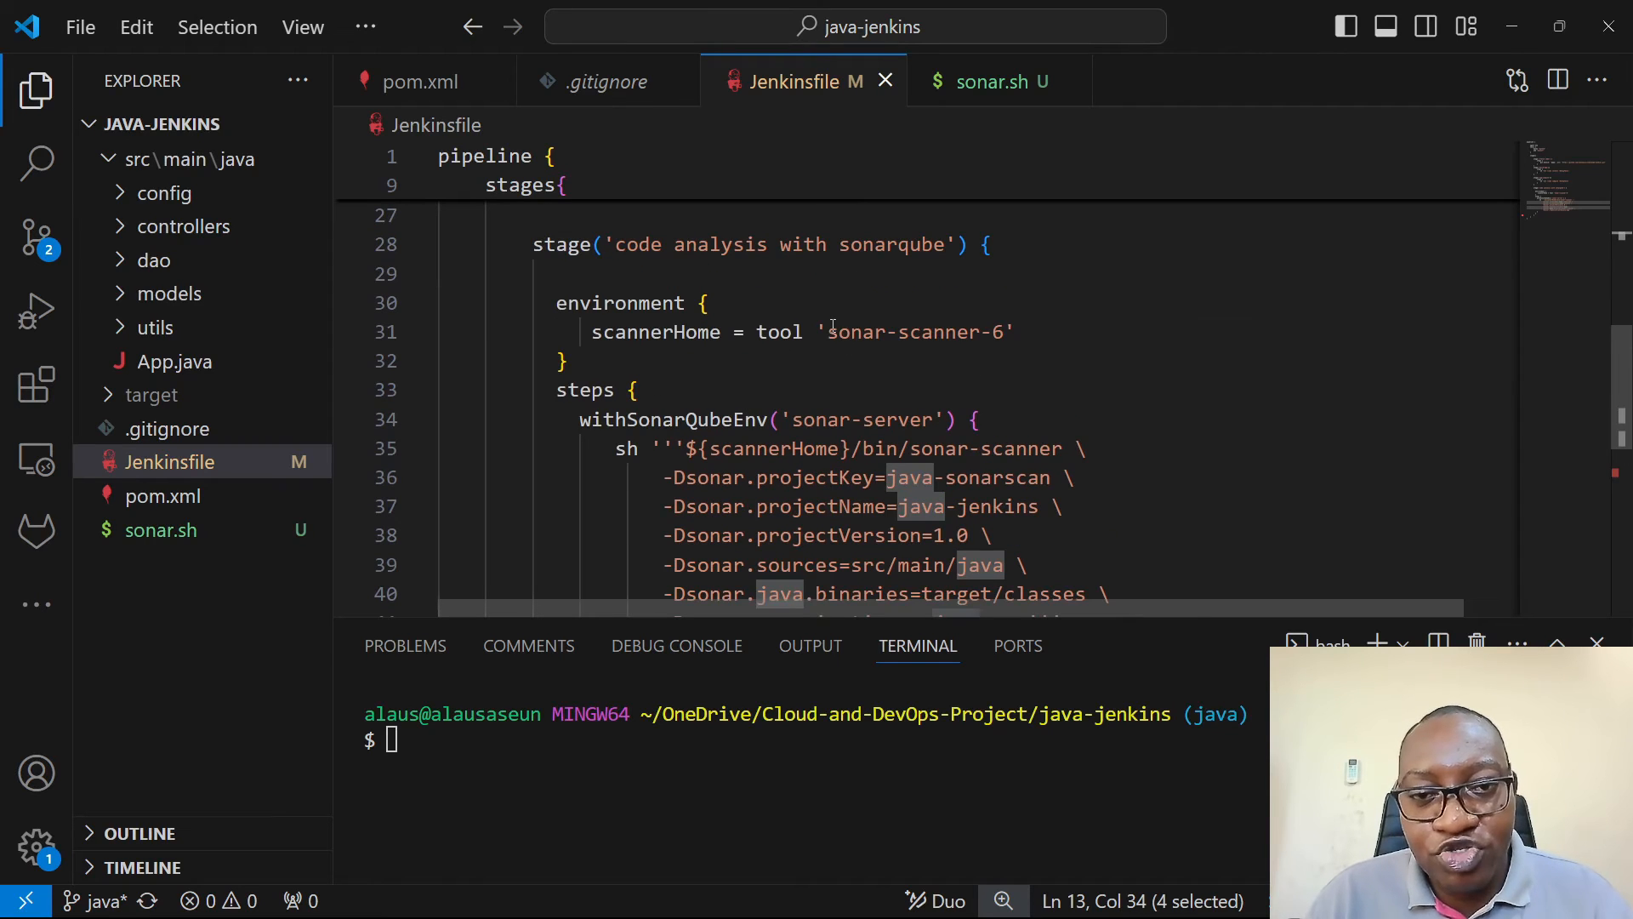
pyautogui.moveTo(828, 333); pyautogui.dragTo(1014, 340)
pyautogui.hotkey('alt', 'Tab')
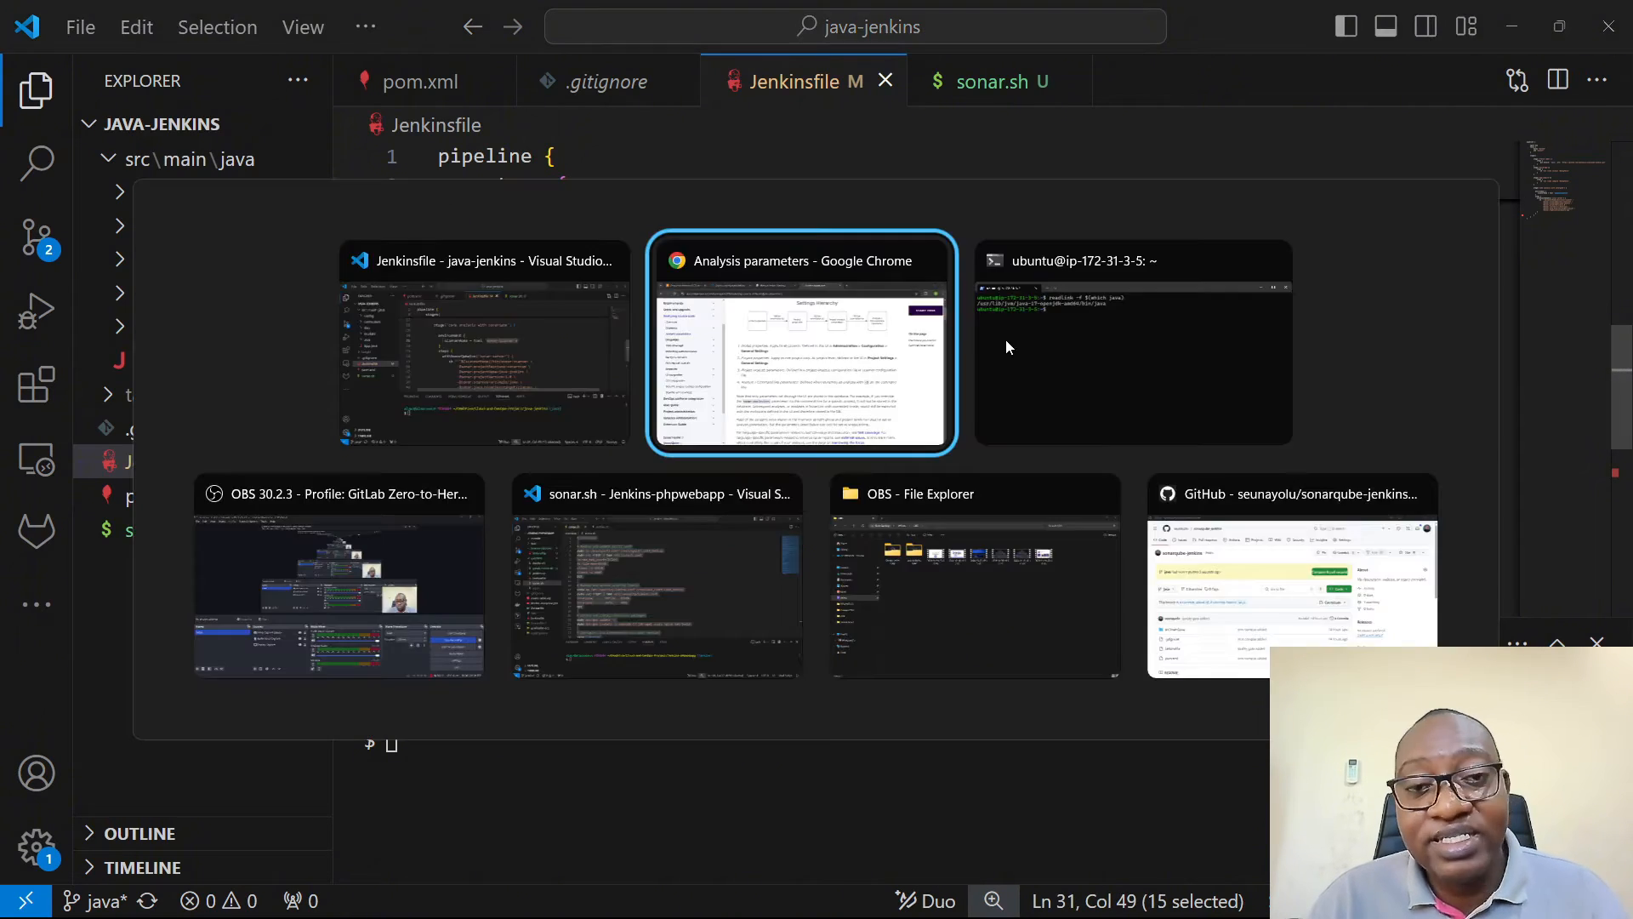
pyautogui.click(616, 16)
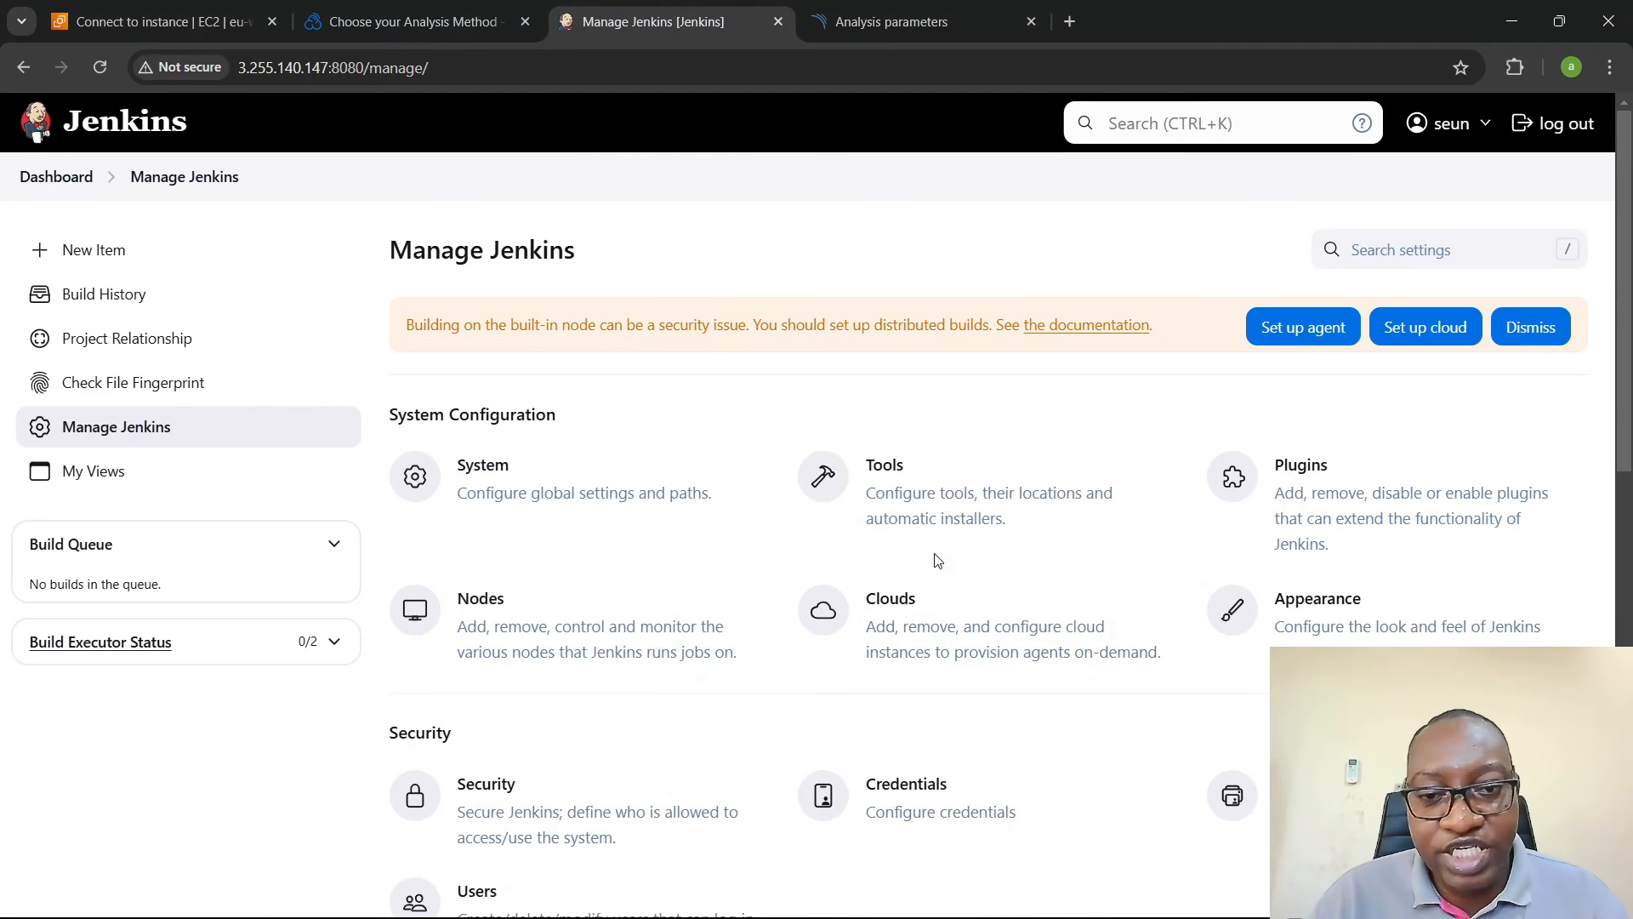
pyautogui.click(970, 503)
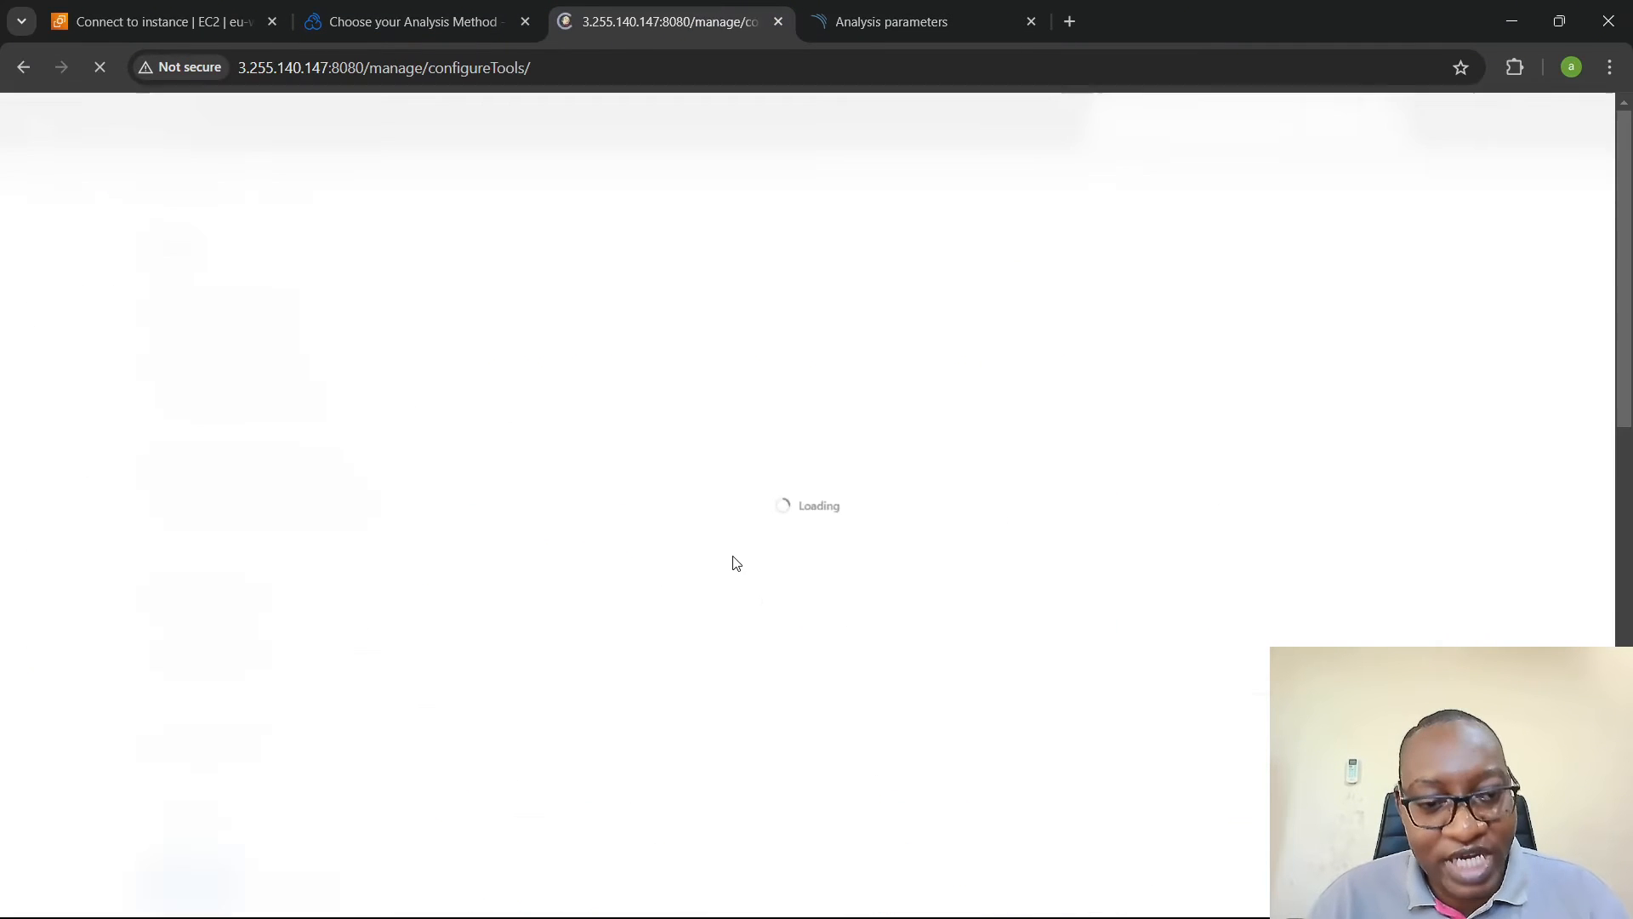
pyautogui.scroll(-10, 736, 563)
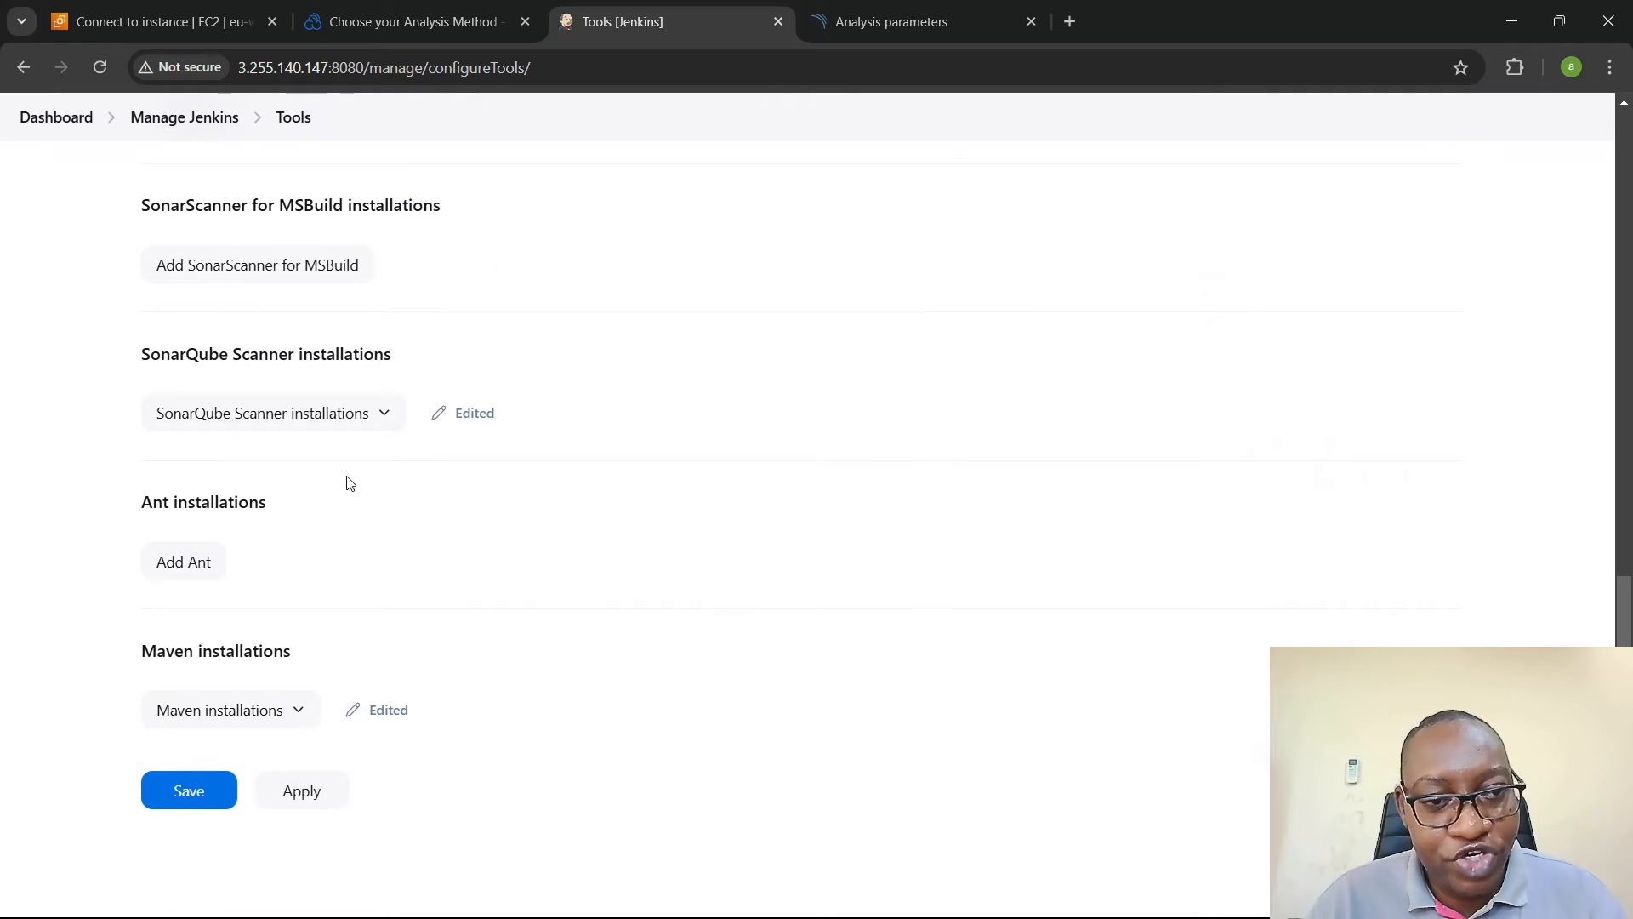
pyautogui.click(344, 408)
pyautogui.moveTo(316, 624); pyautogui.dragTo(131, 623)
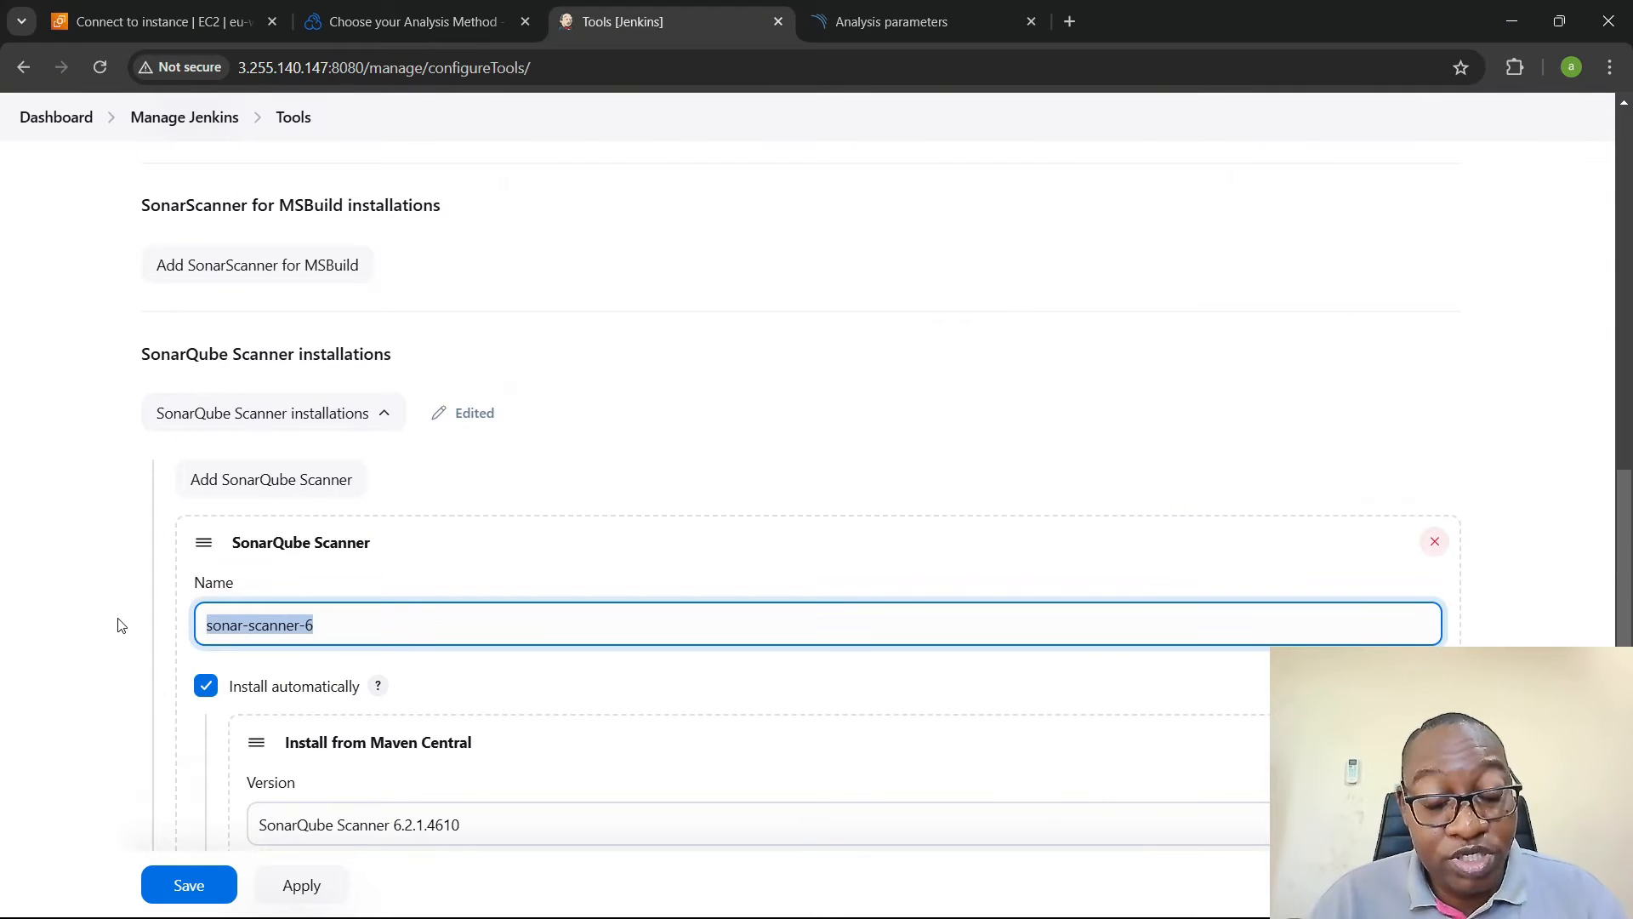
# - Check the Jenkinsfile's withSonarQubeEnv name sonar-server against the SonarQube server name in the Jenkins system configuration
pyautogui.hotkey('alt', 'Tab')
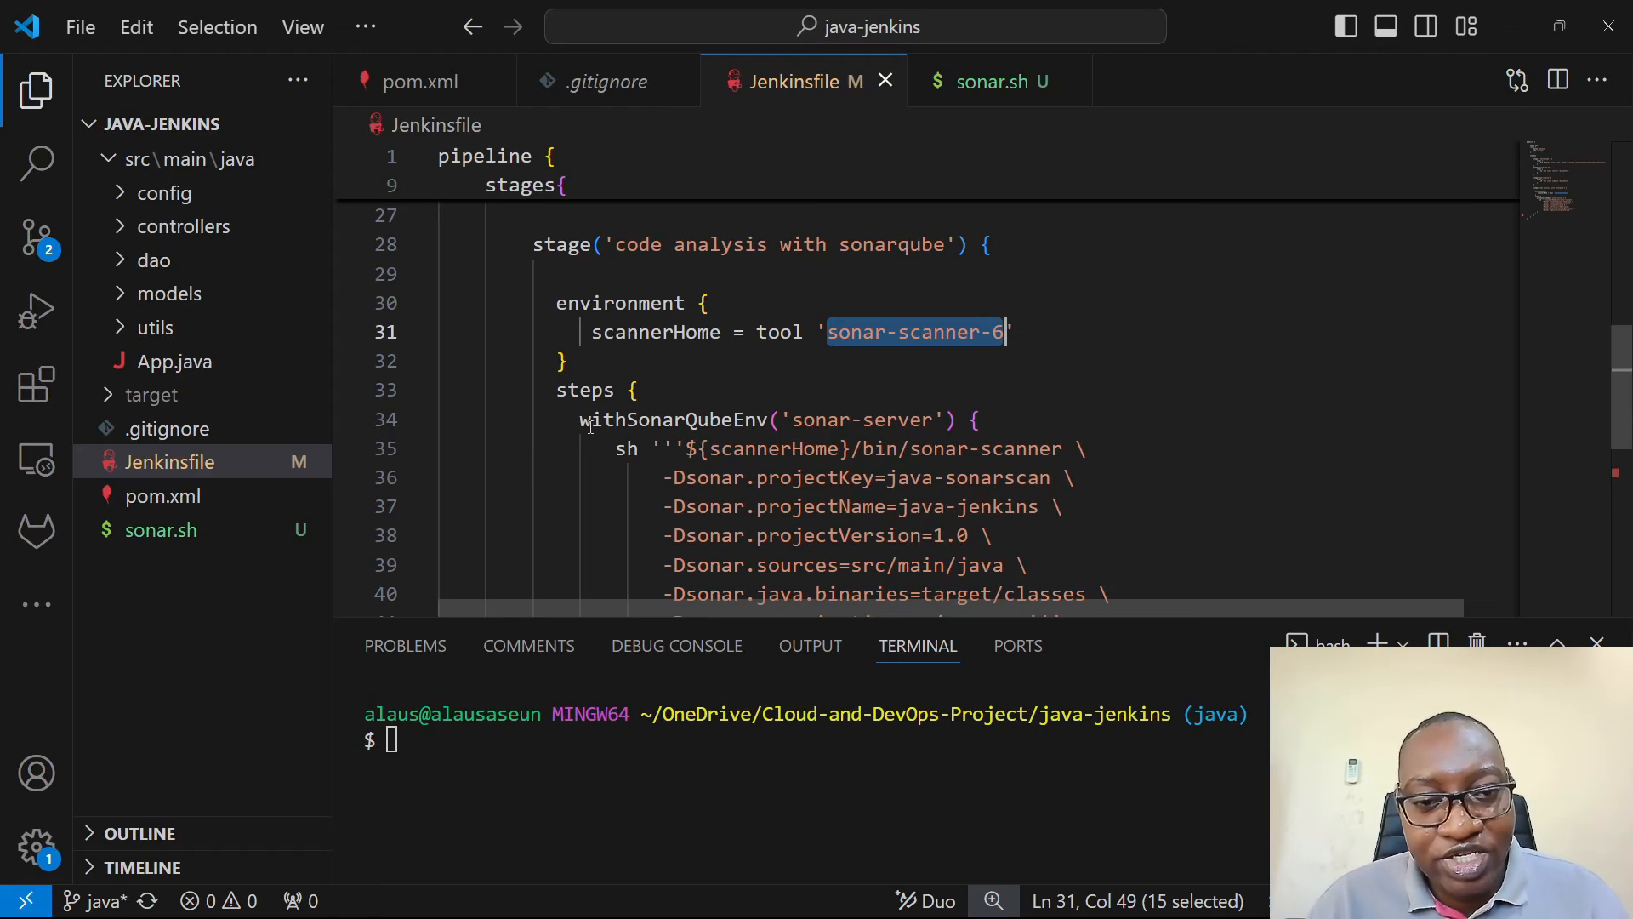
pyautogui.moveTo(792, 419); pyautogui.dragTo(926, 425)
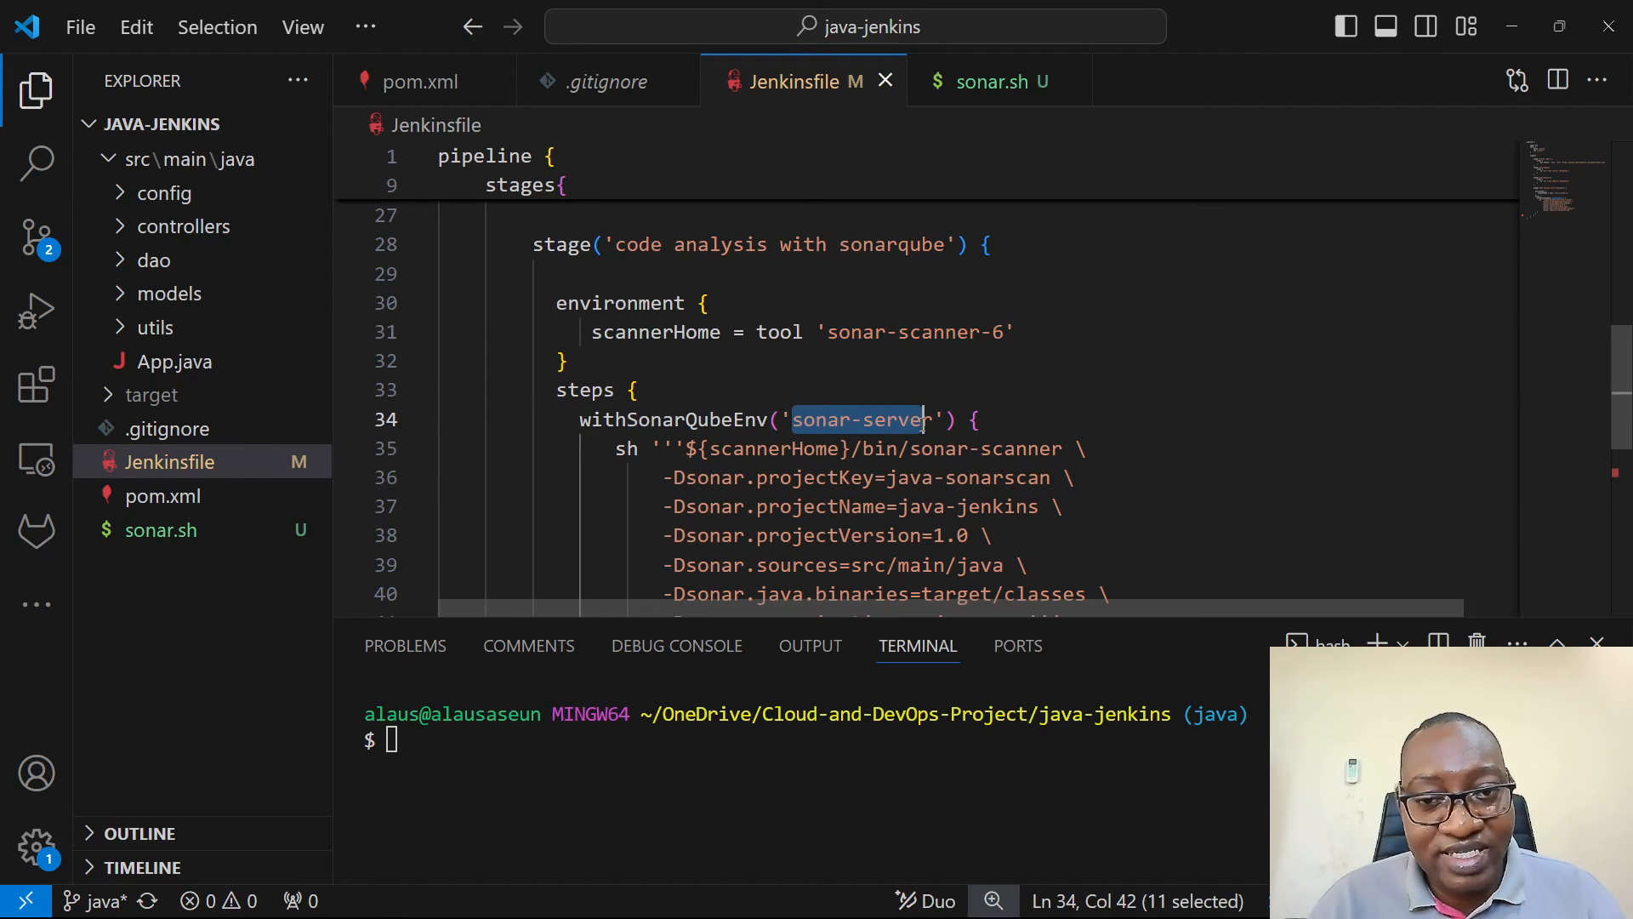
pyautogui.hotkey('alt', 'Tab')
pyautogui.scroll(3, 405, 345)
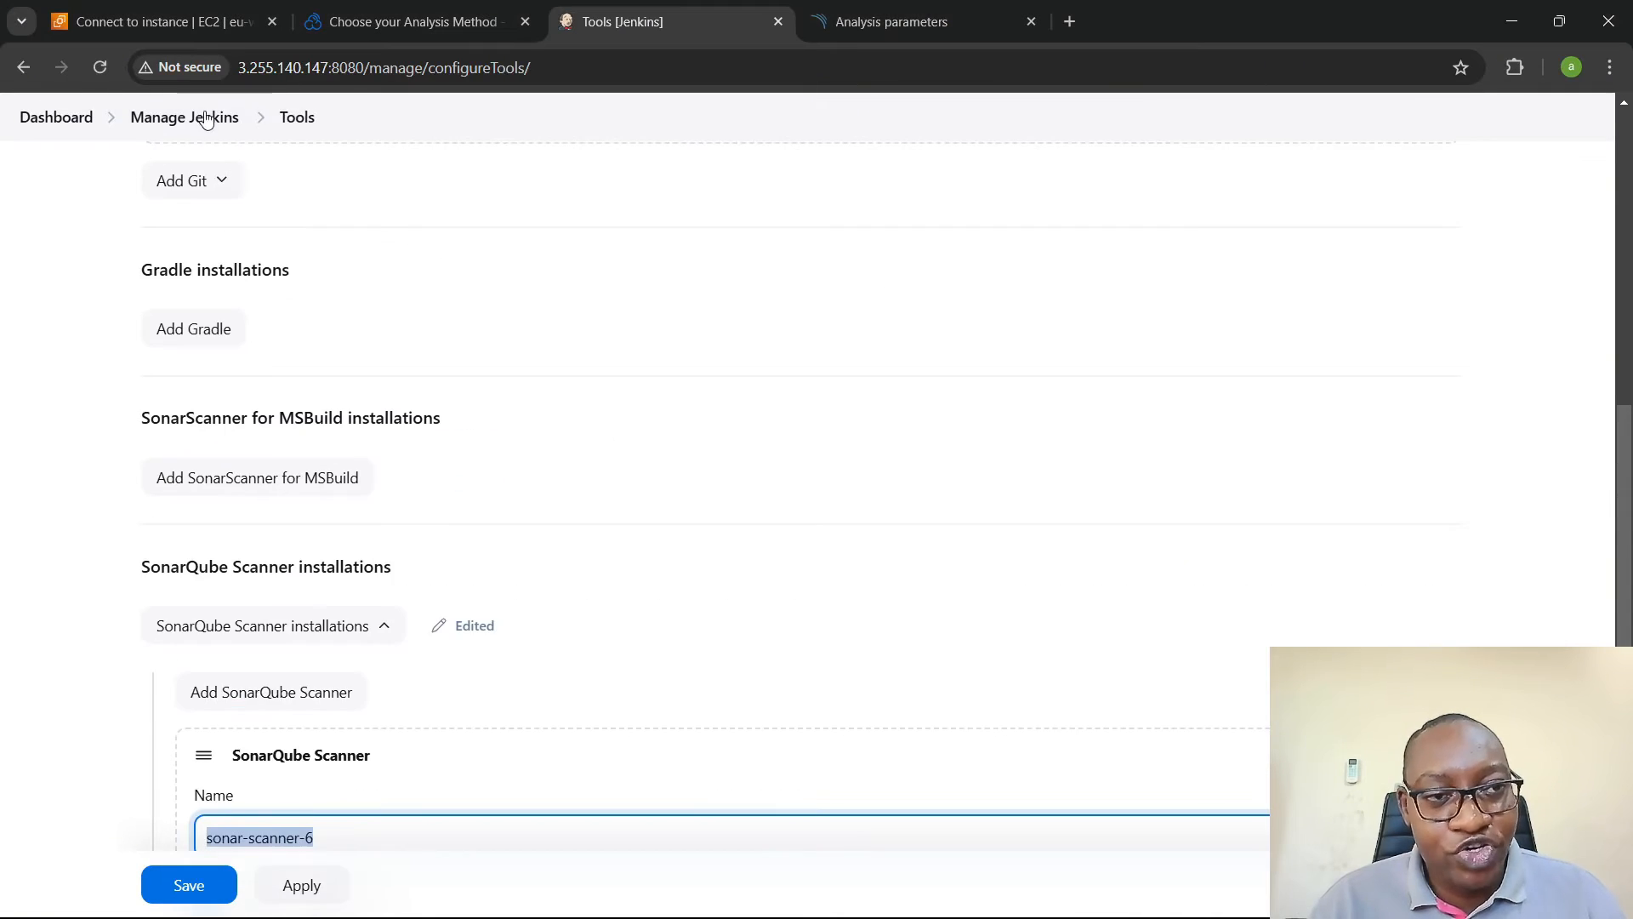
pyautogui.click(207, 117)
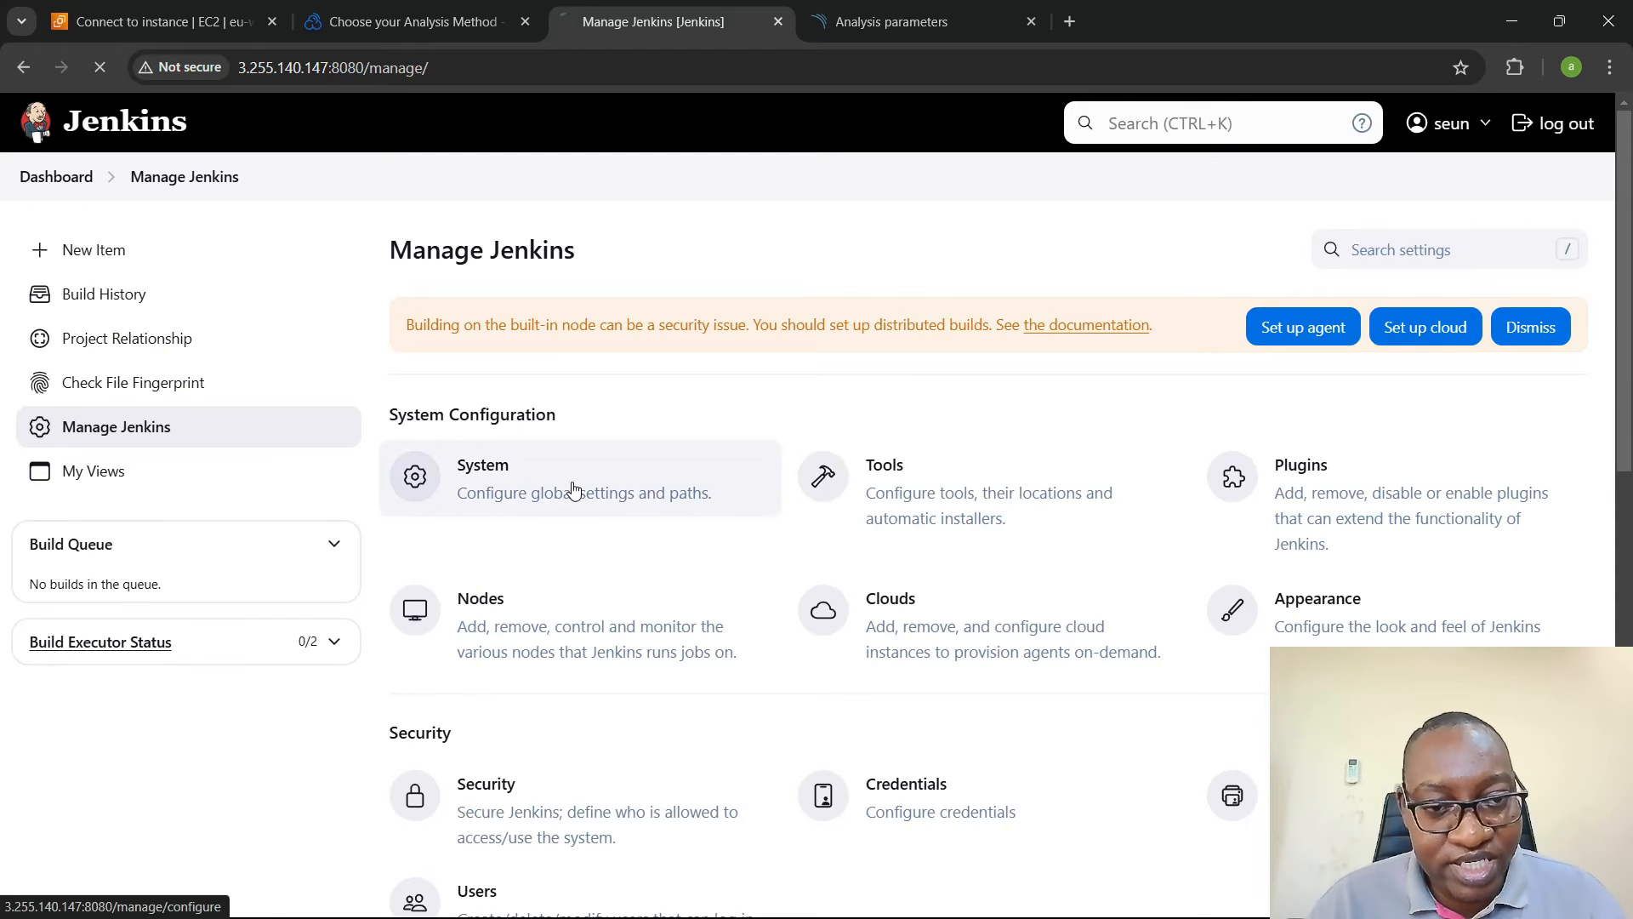
pyautogui.click(572, 487)
pyautogui.scroll(-10, 572, 480)
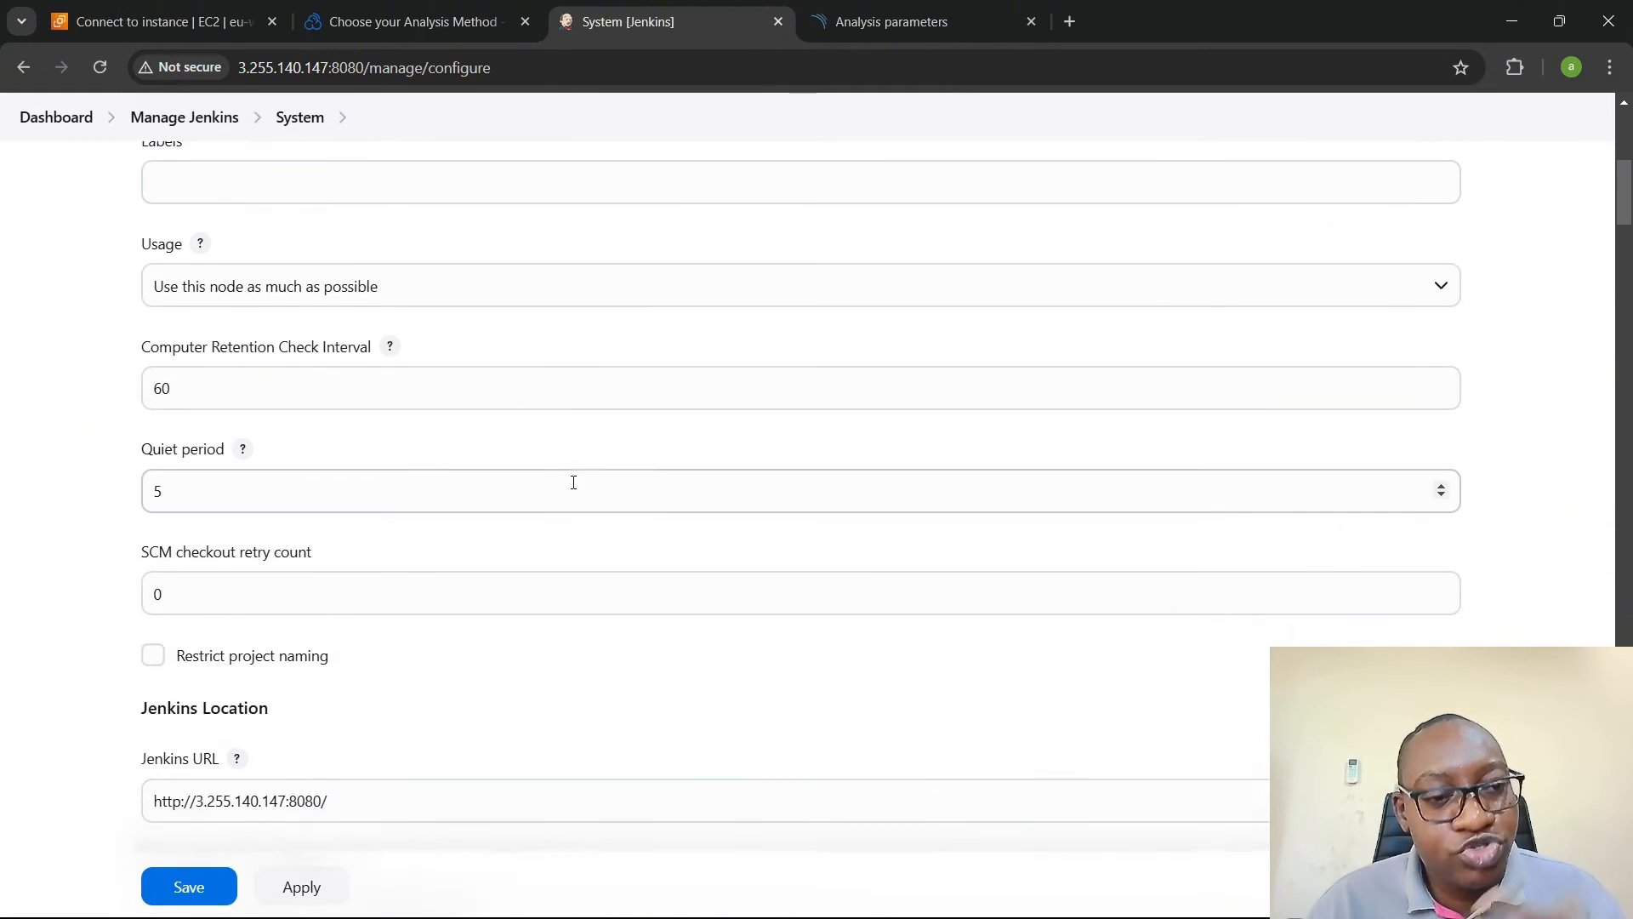
pyautogui.scroll(-10, 570, 481)
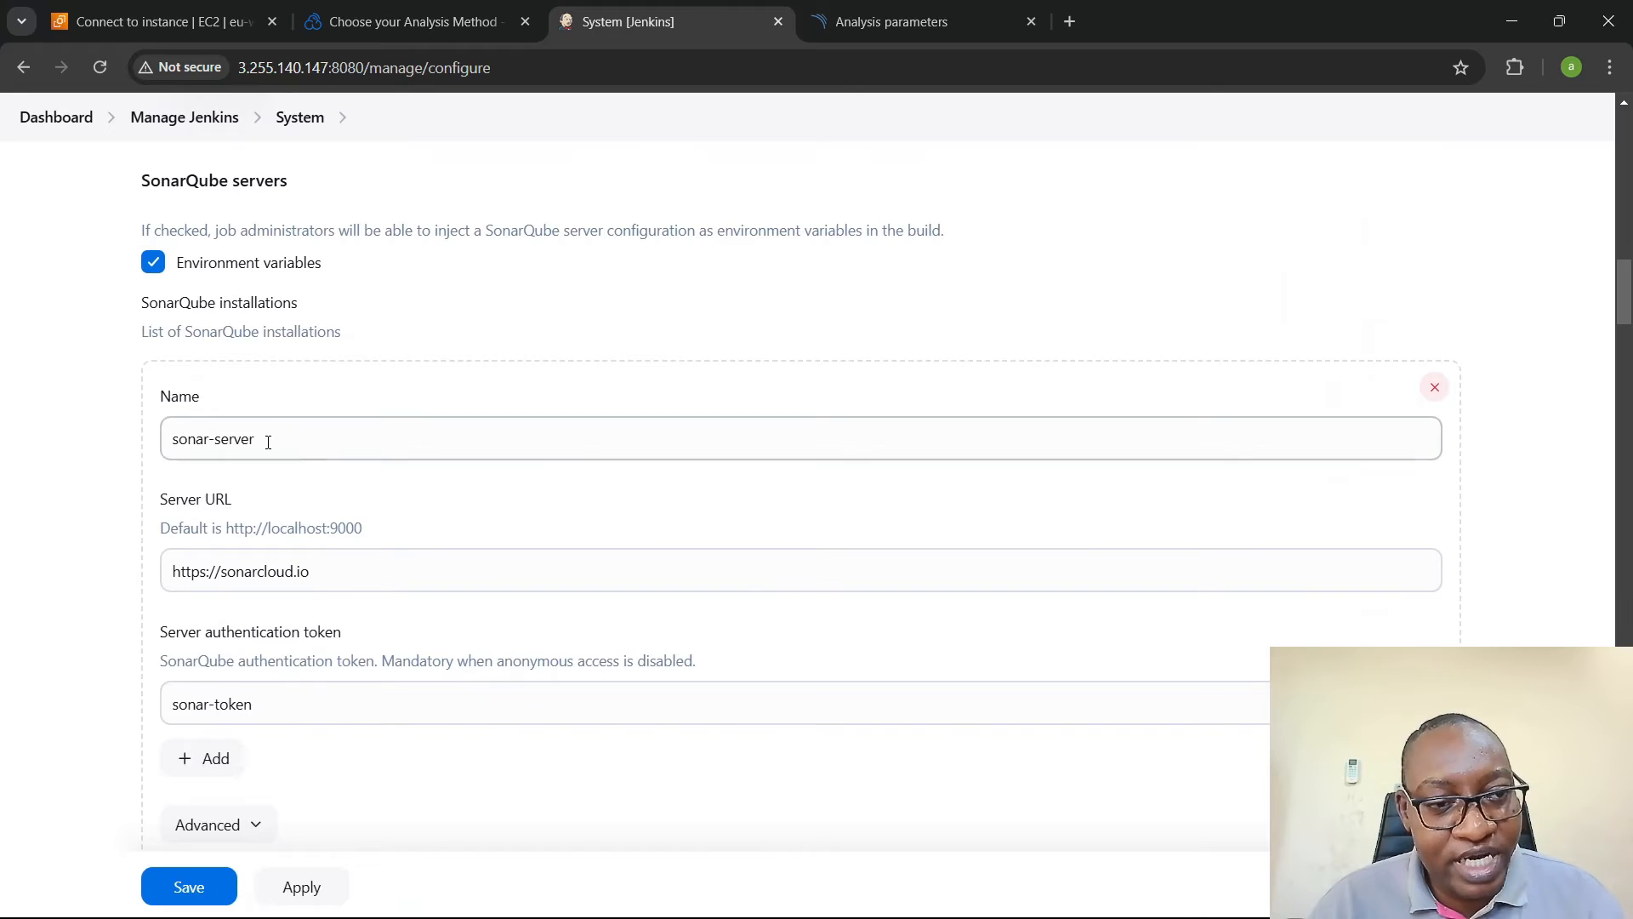
pyautogui.moveTo(266, 442); pyautogui.dragTo(88, 442)
# - Look at the project parameters in the Jenkinsfile and open the list of own projects in SonarQube Cloud
pyautogui.hotkey('alt', 'Tab')
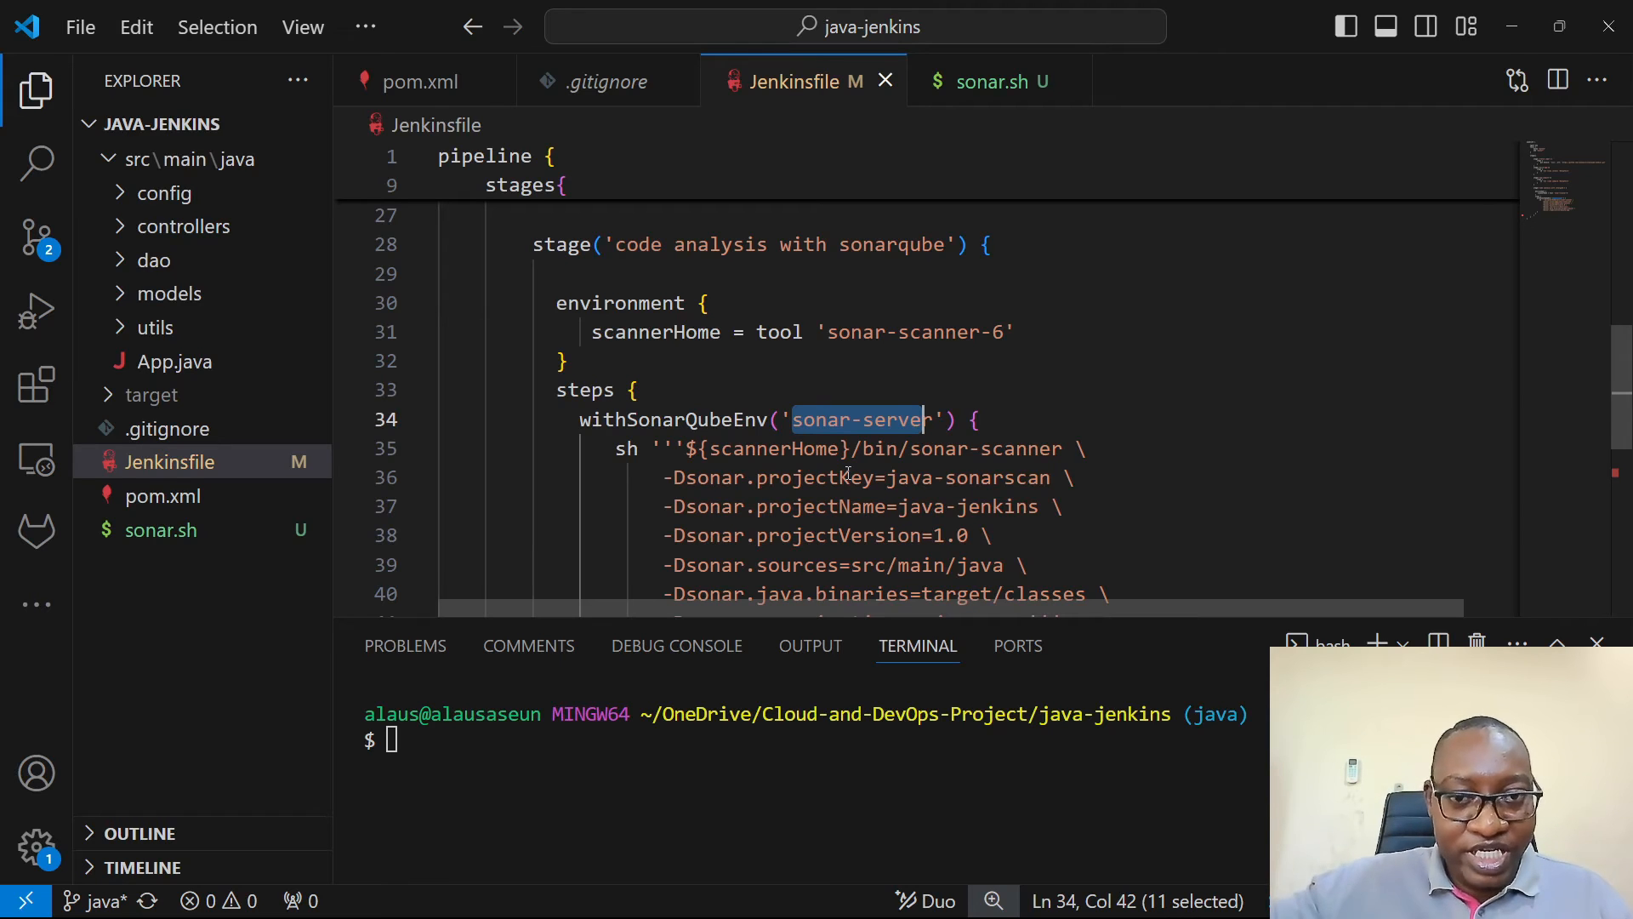
pyautogui.hotkey('alt', 'Tab')
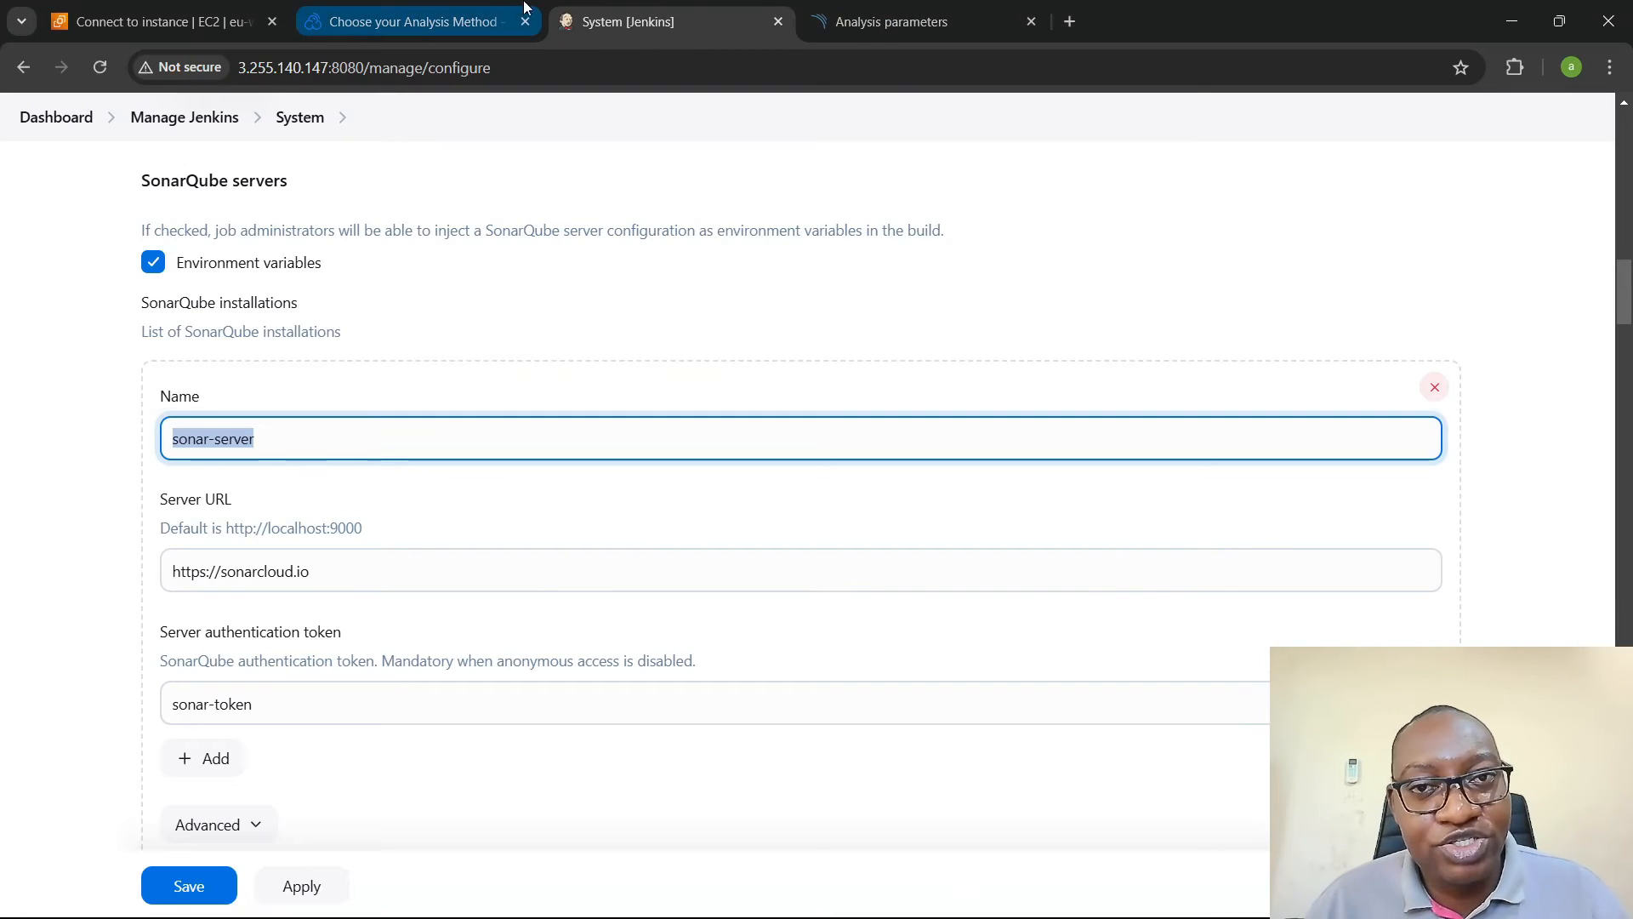
pyautogui.click(452, 9)
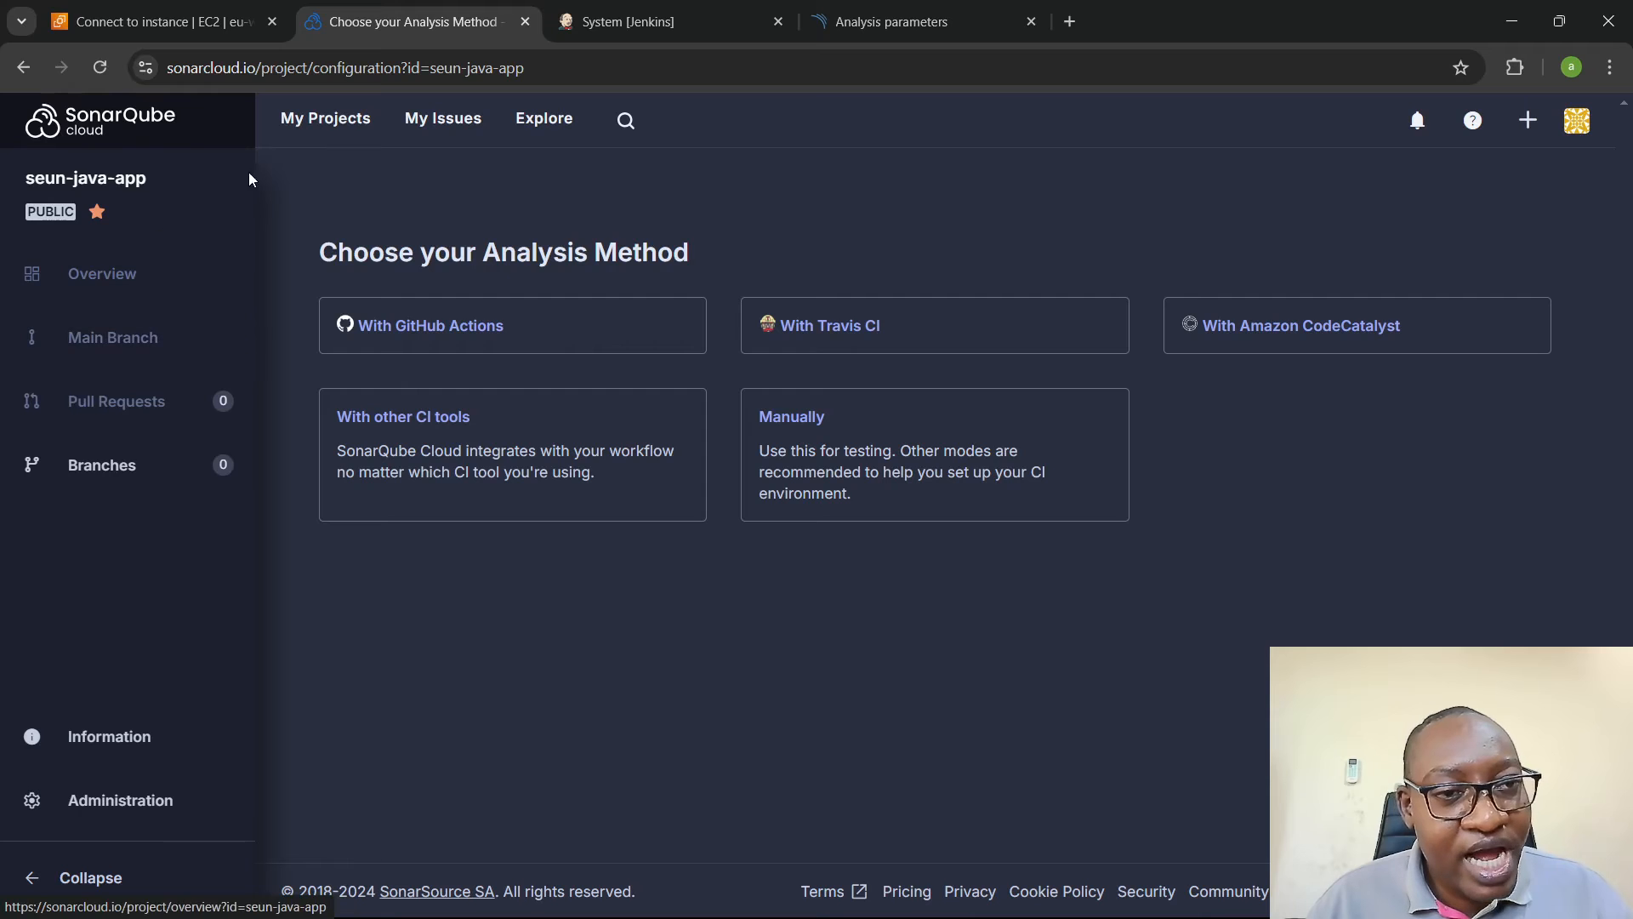
pyautogui.click(364, 126)
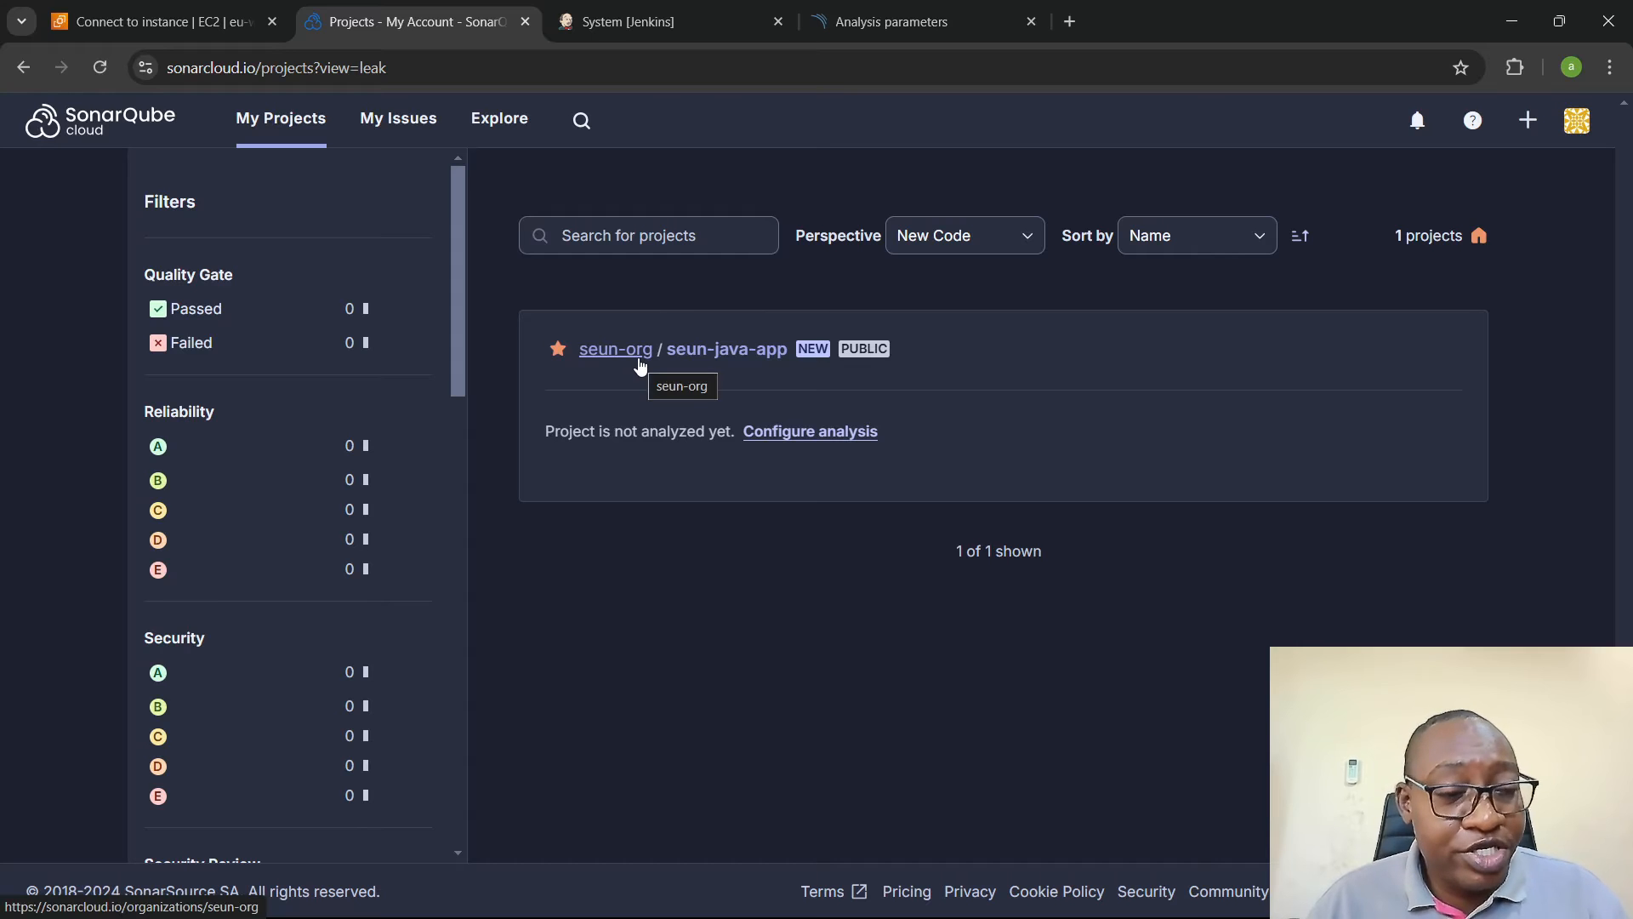
# - Copy the project name seun-java-app from SonarQube Cloud and set it as sonar.projectKey and sonar.projectName in VS Code's Jenkinsfile
pyautogui.click(711, 349)
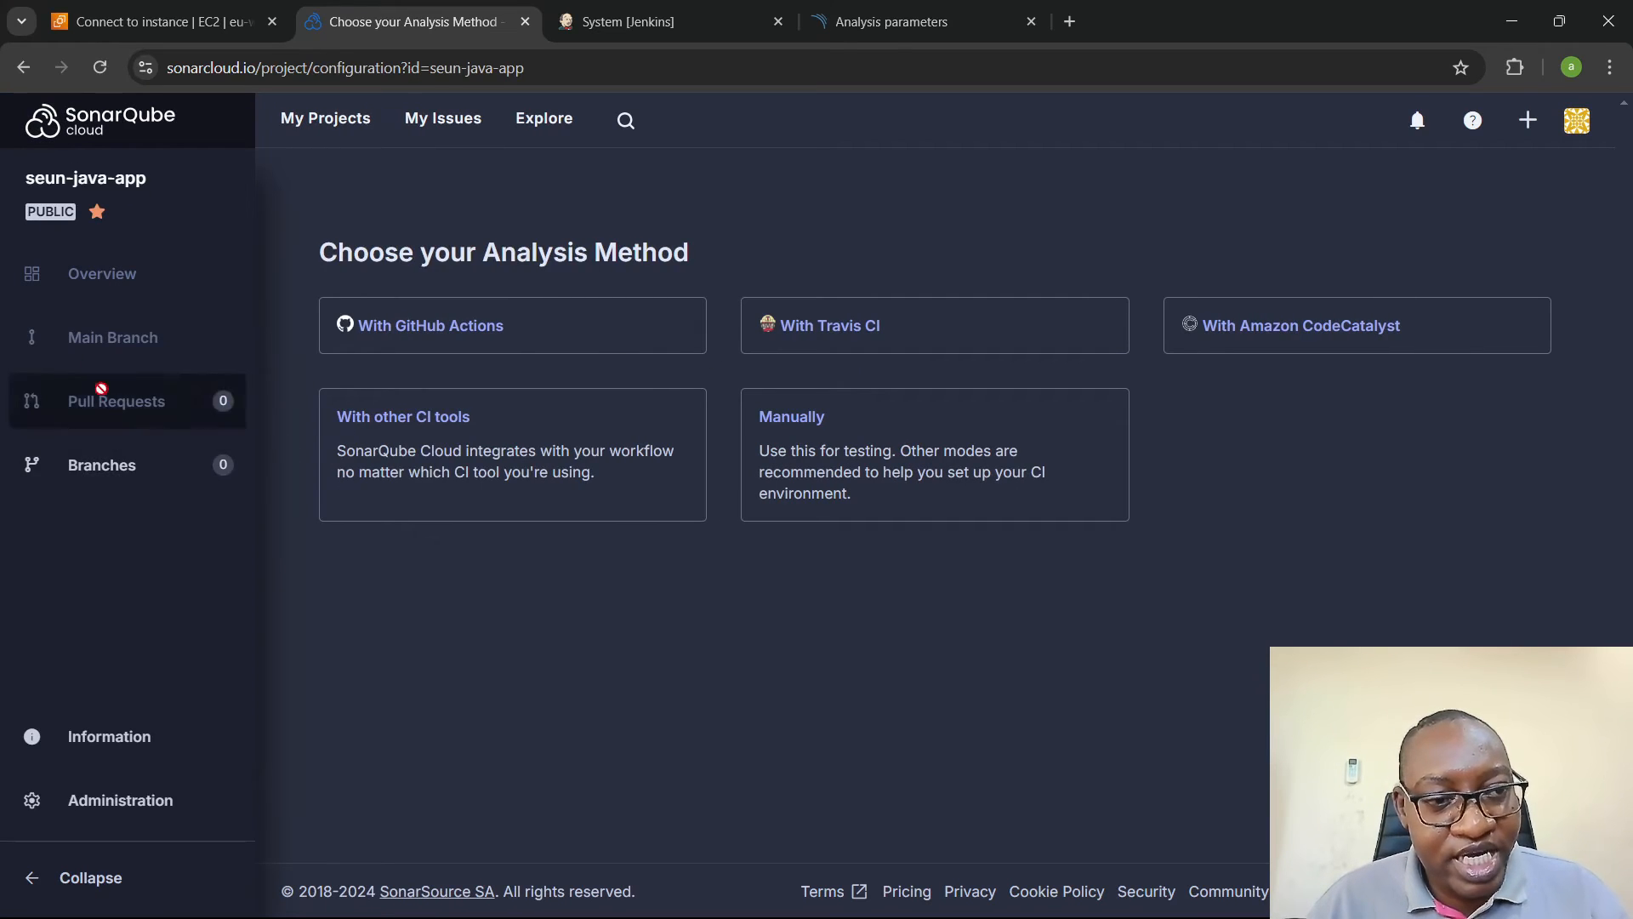
pyautogui.moveTo(23, 177); pyautogui.dragTo(170, 179)
pyautogui.hotkey('ctrl', 'c')
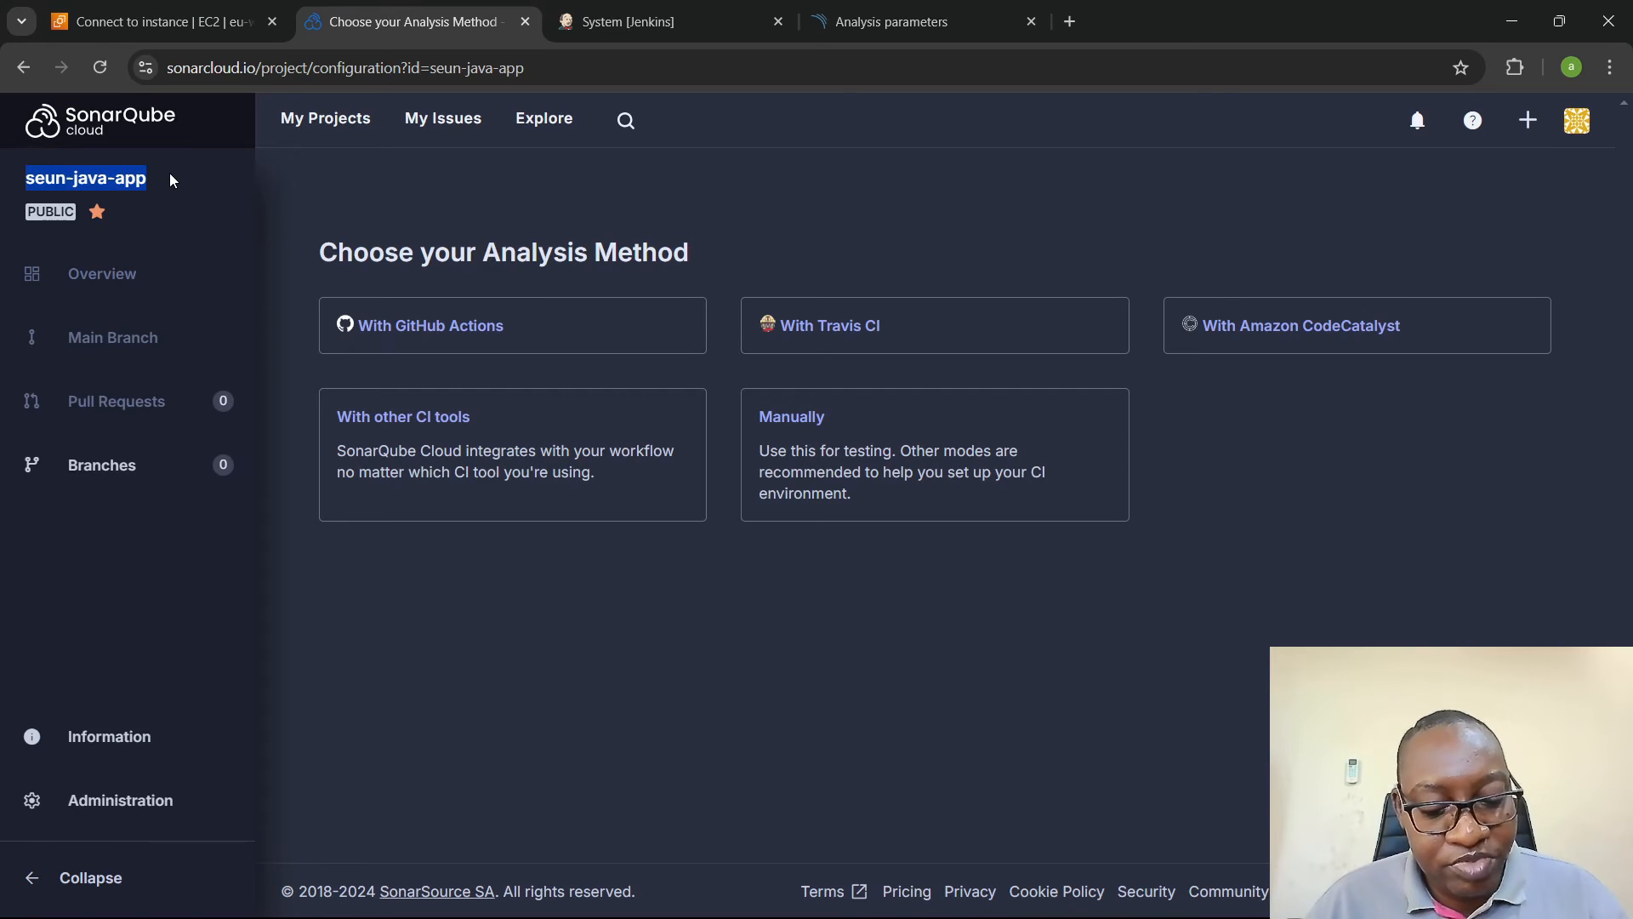
pyautogui.hotkey('alt', 'Tab')
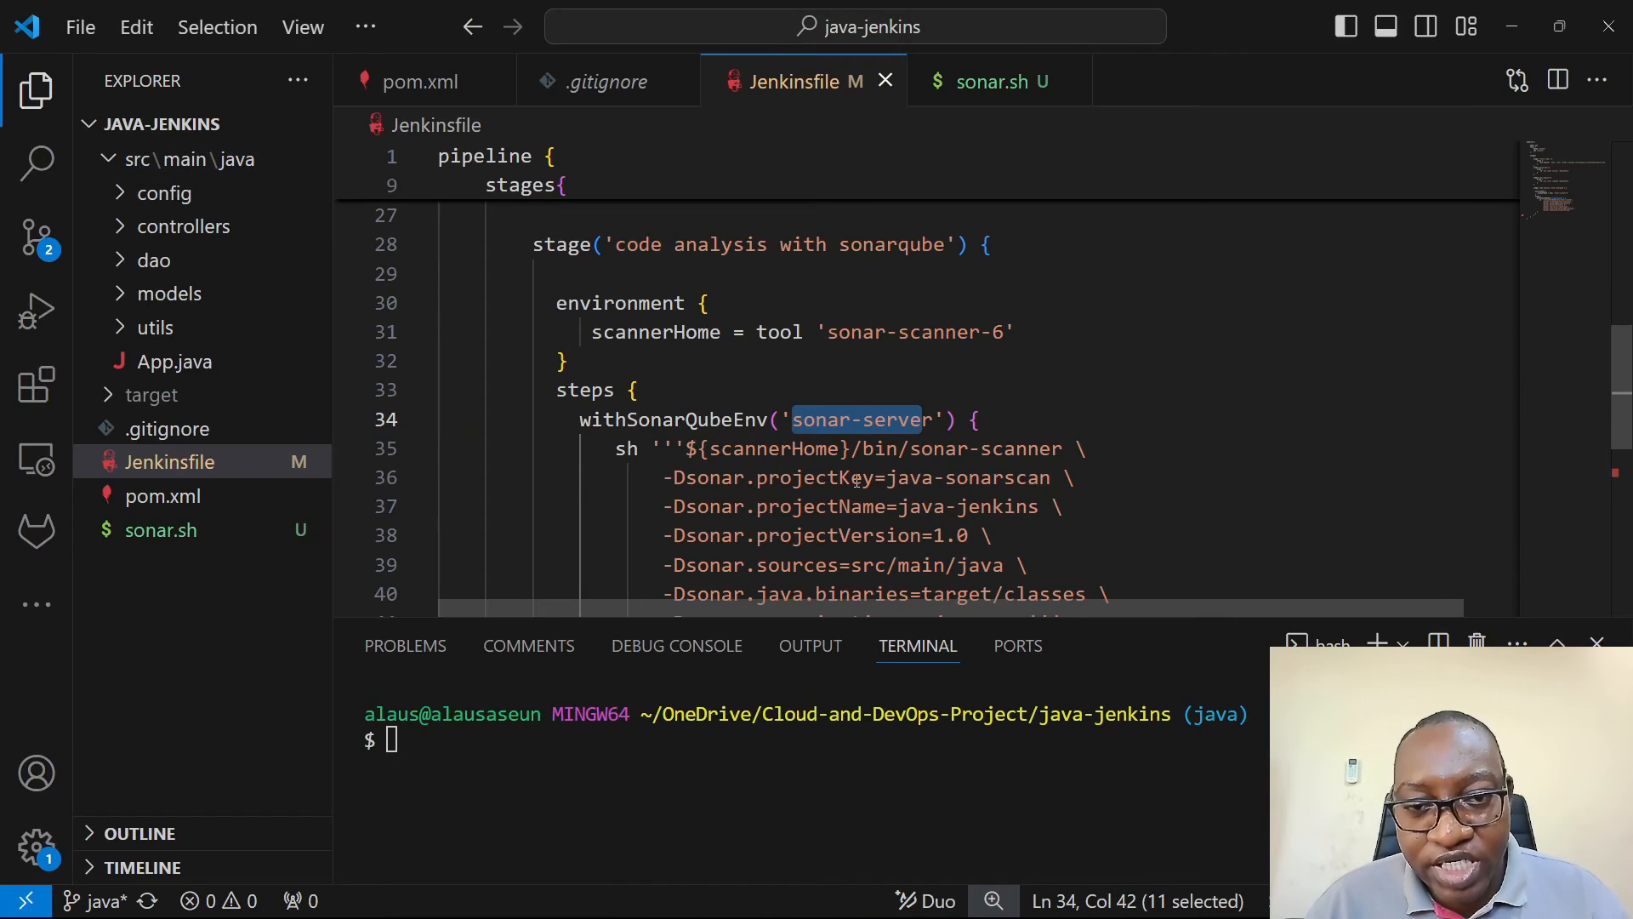
pyautogui.moveTo(887, 477); pyautogui.dragTo(1052, 479)
pyautogui.hotkey('ctrl', 'v')
pyautogui.scroll(-1, 1050, 483)
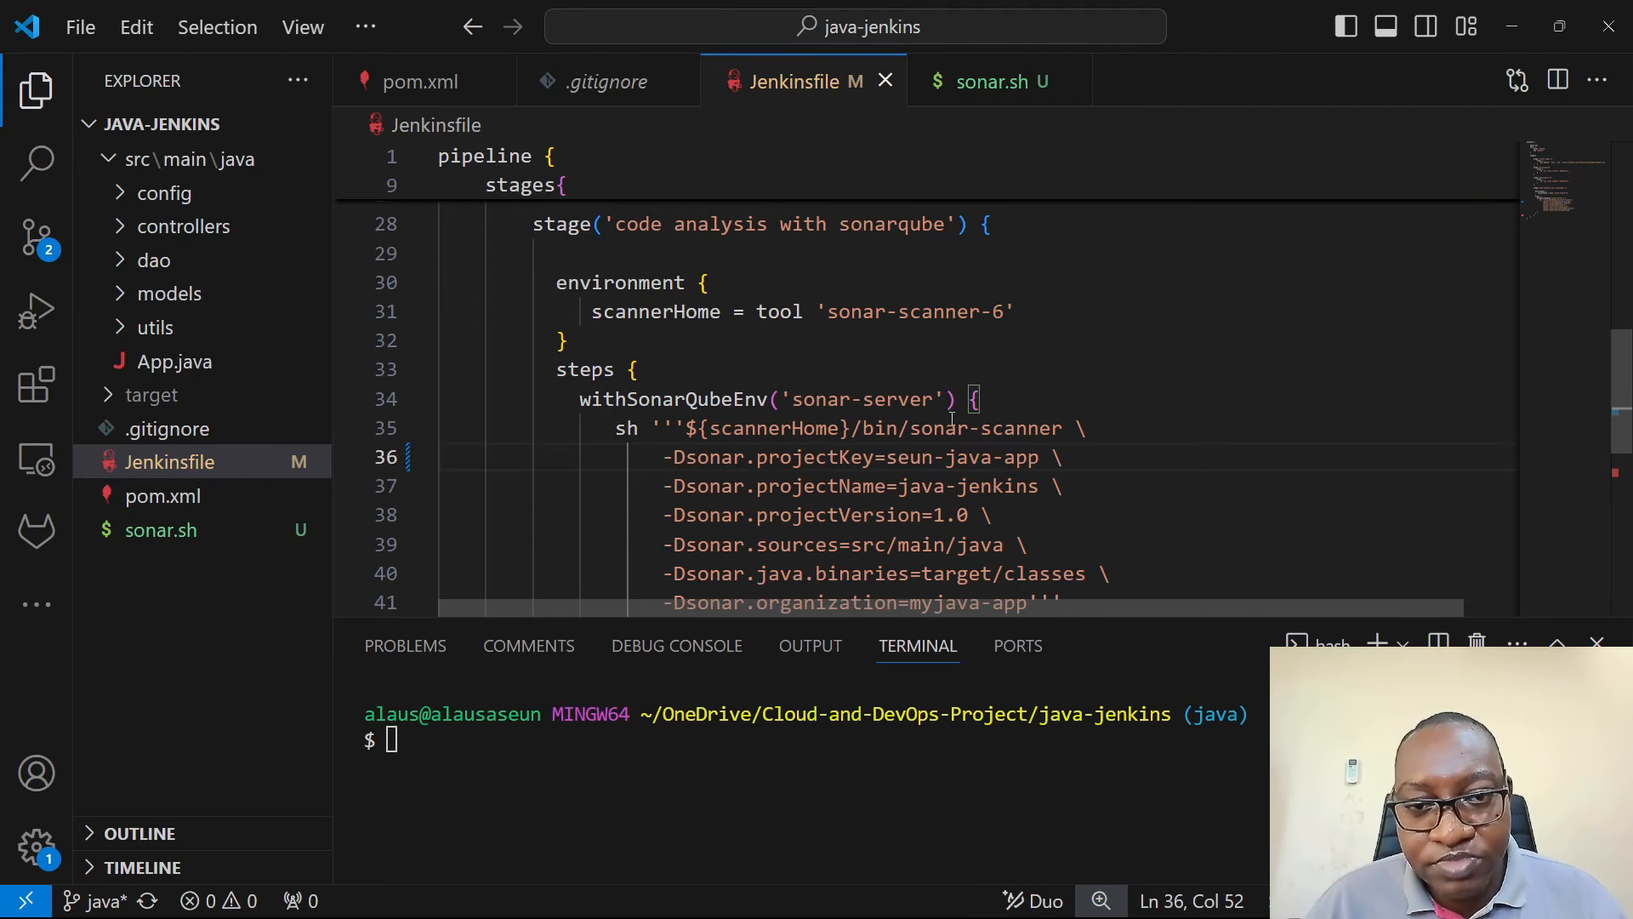
pyautogui.moveTo(900, 490); pyautogui.dragTo(1041, 492)
pyautogui.hotkey('ctrl', 'v')
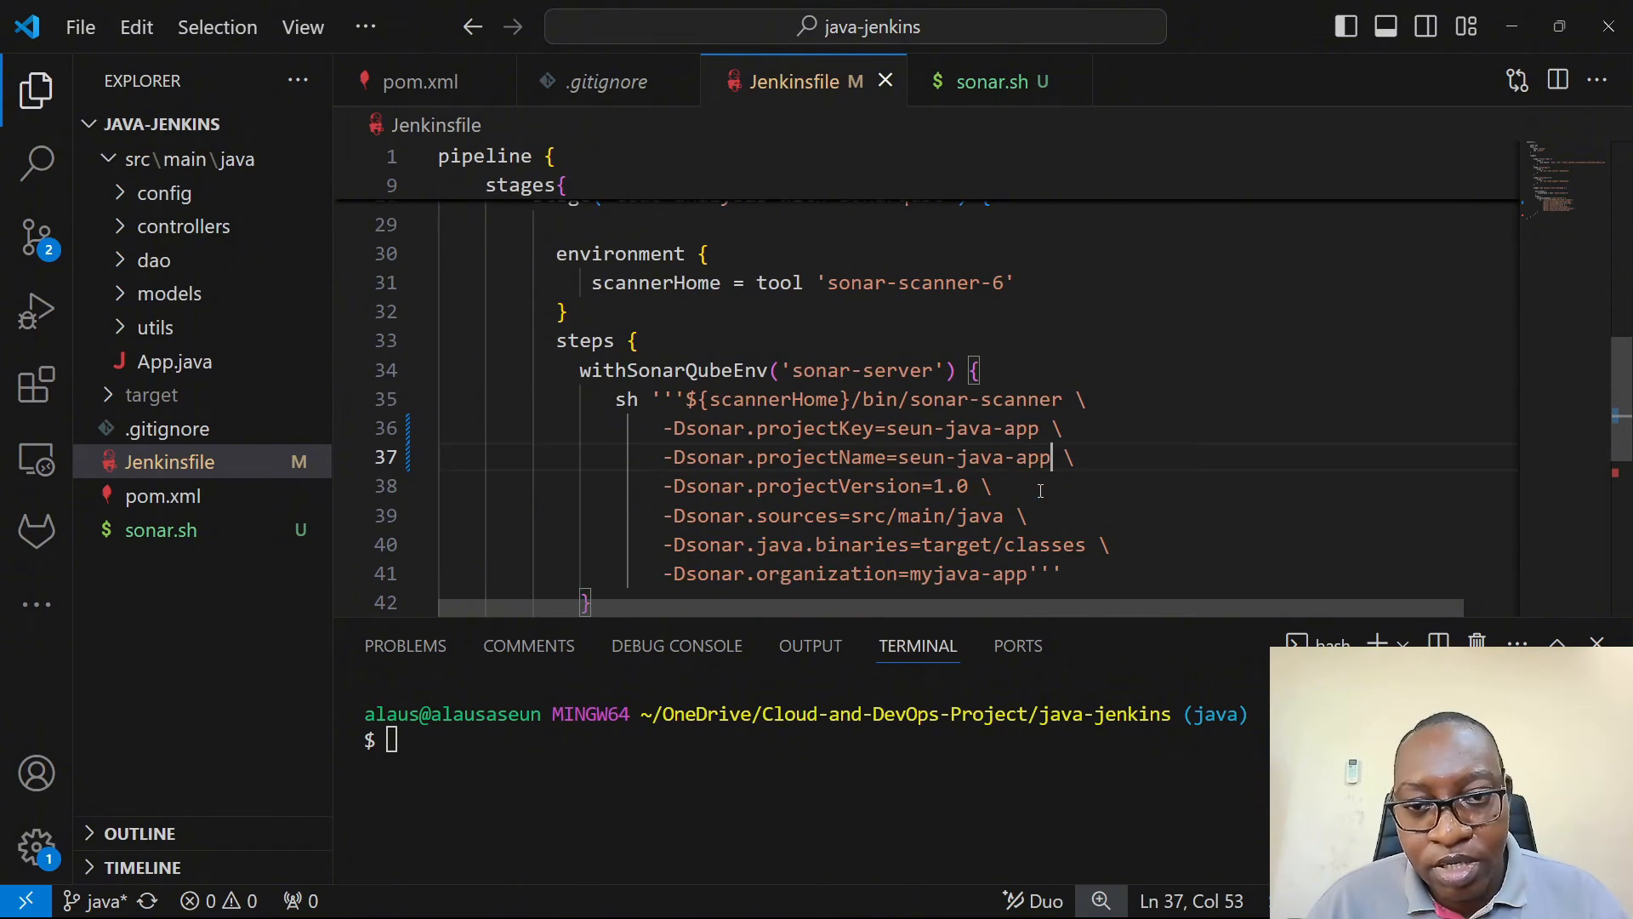
# - Check the target folder for the sonar.java.binaries path and set the Jenkinsfile's sonar.organization to seun-org, matching the organization in SonarQube Cloud
pyautogui.scroll(-1, 1045, 491)
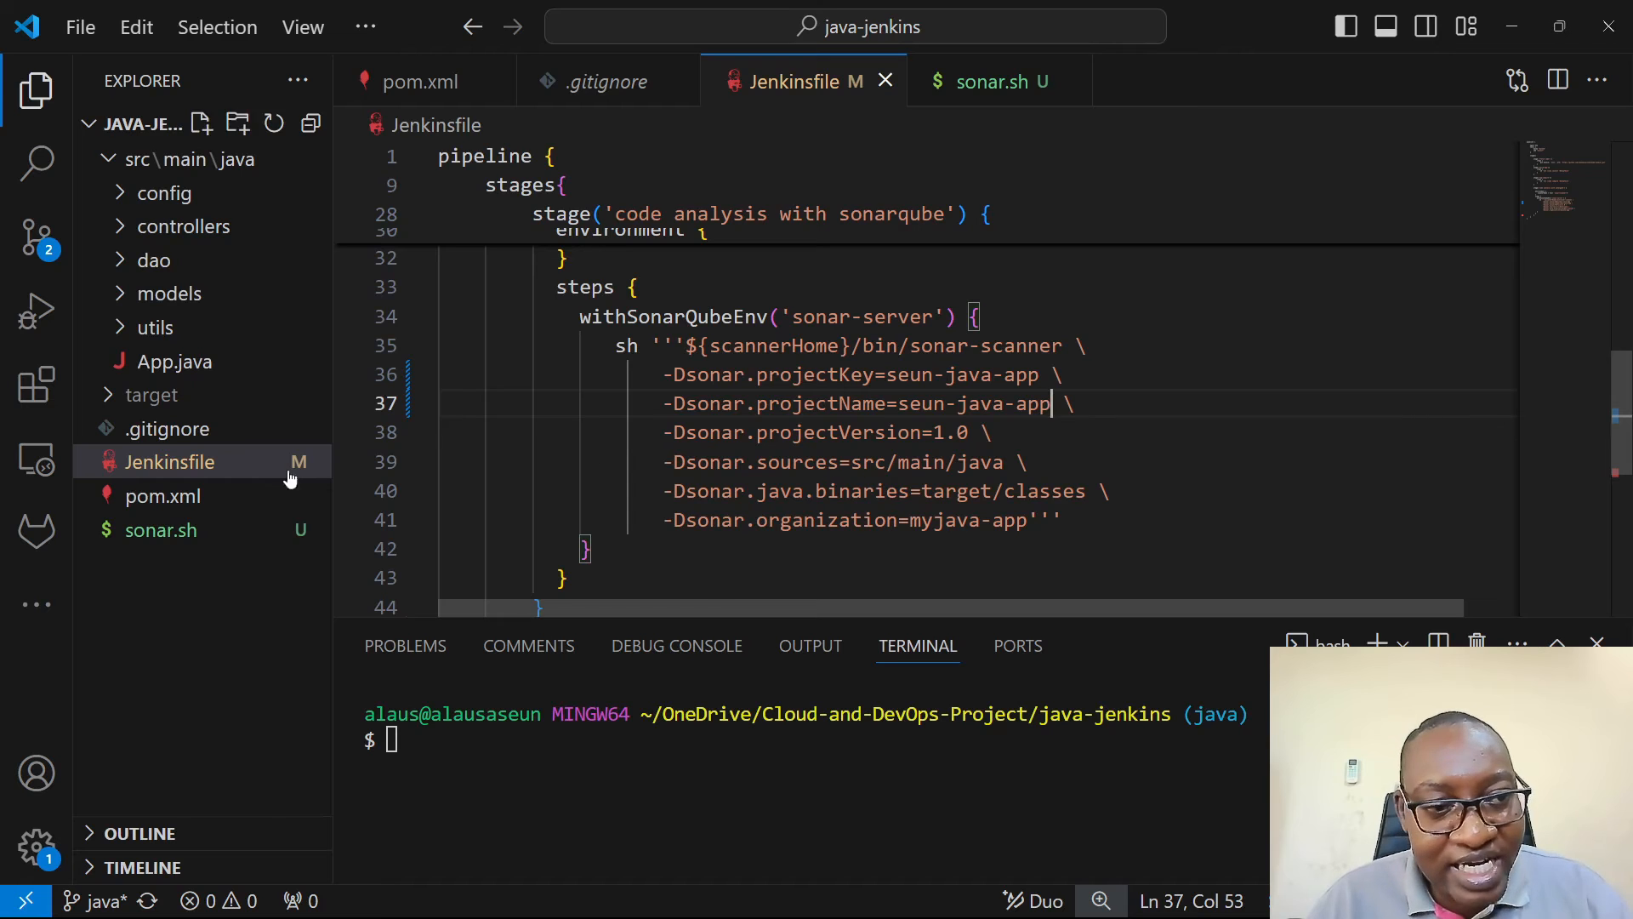
pyautogui.click(140, 395)
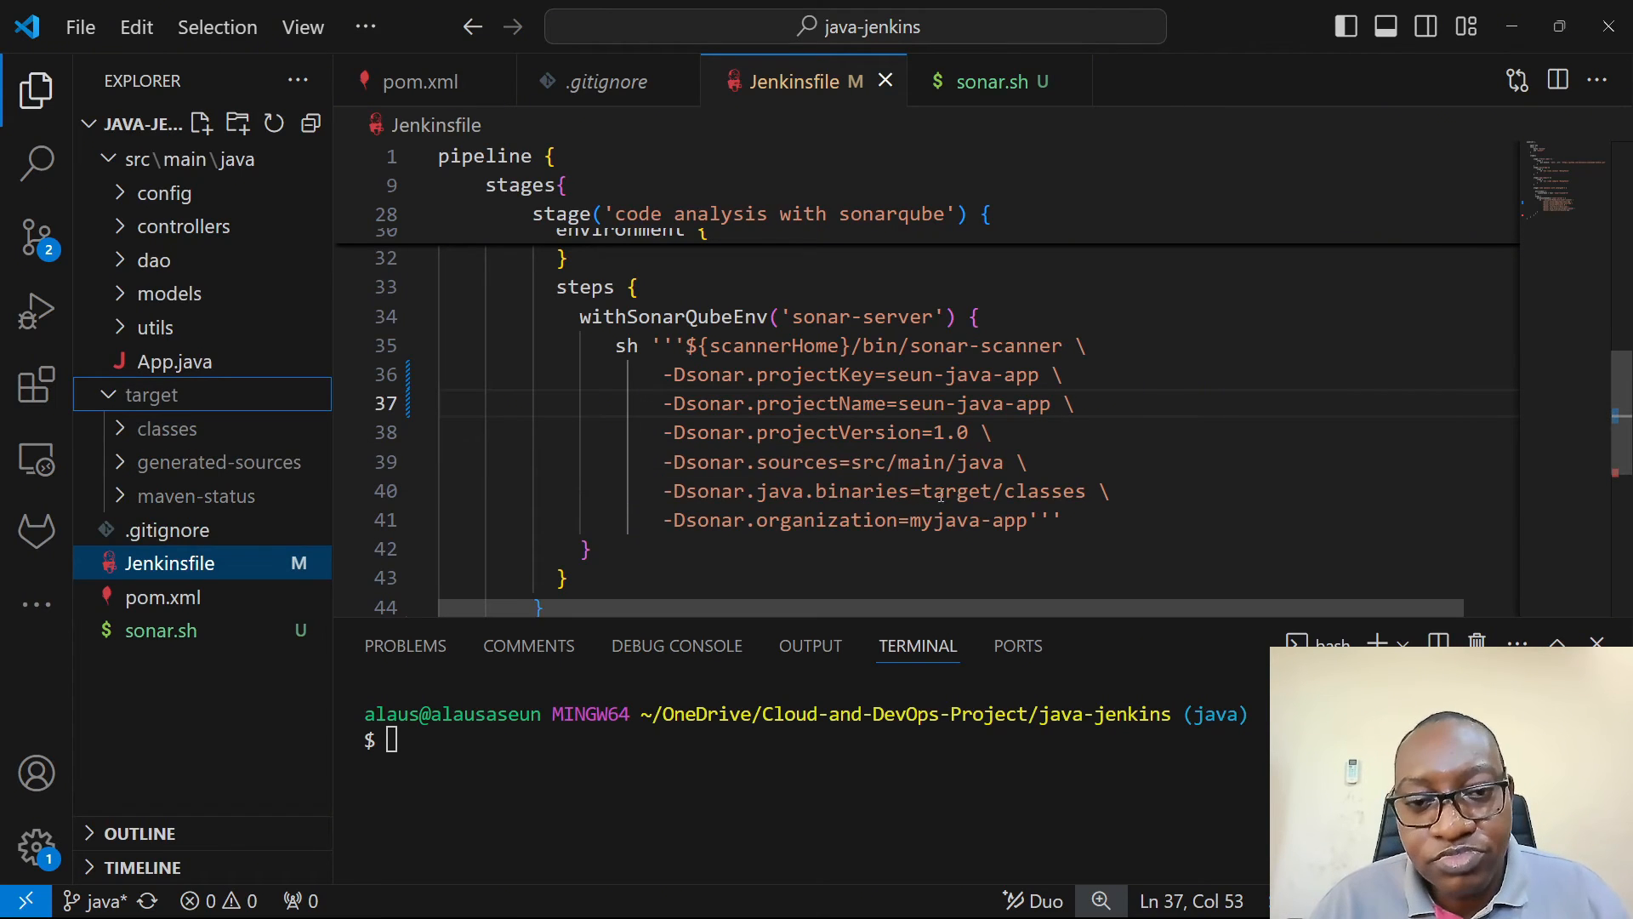
pyautogui.click(1083, 516)
pyautogui.hotkey('alt', 'Tab')
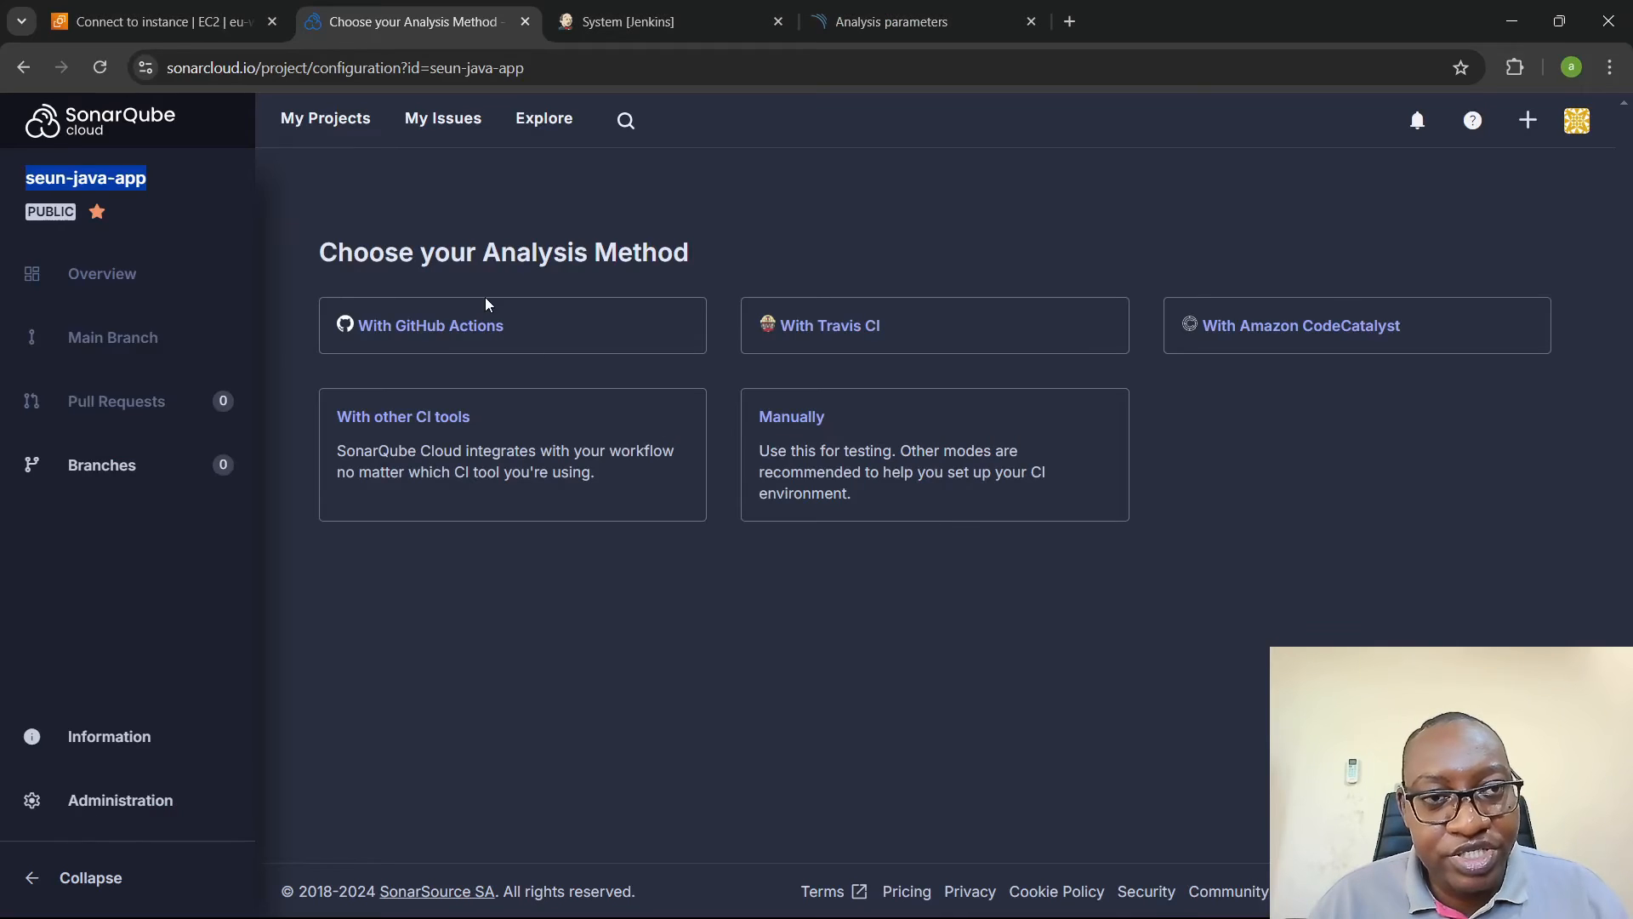
pyautogui.click(39, 68)
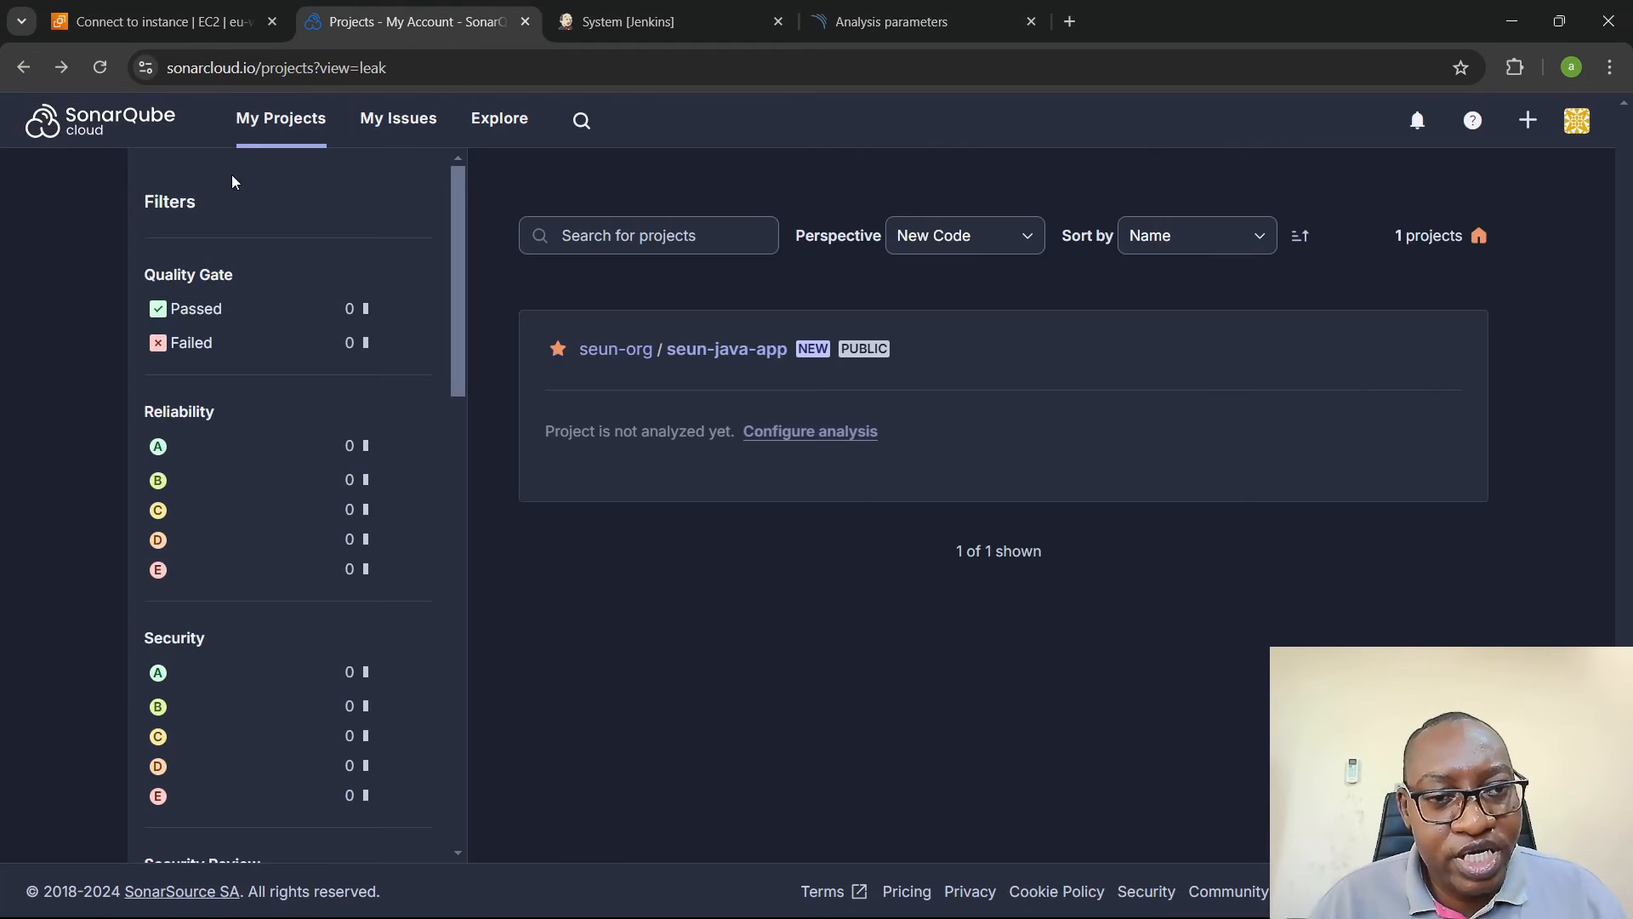
pyautogui.hotkey('alt', 'Tab')
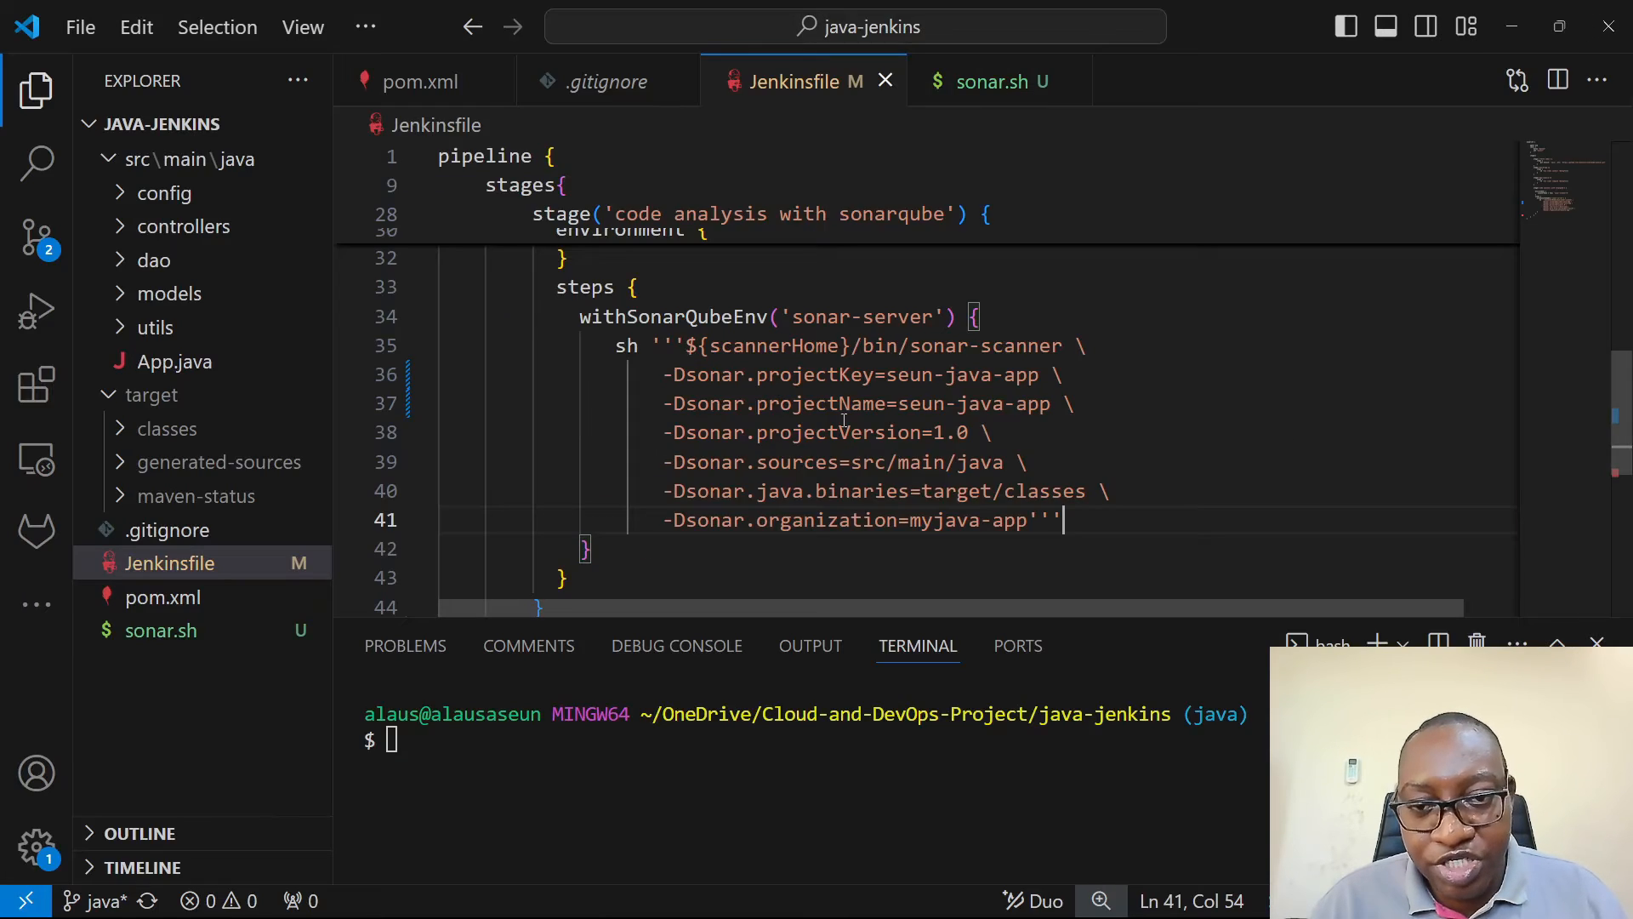
pyautogui.moveTo(914, 522); pyautogui.dragTo(1030, 524)
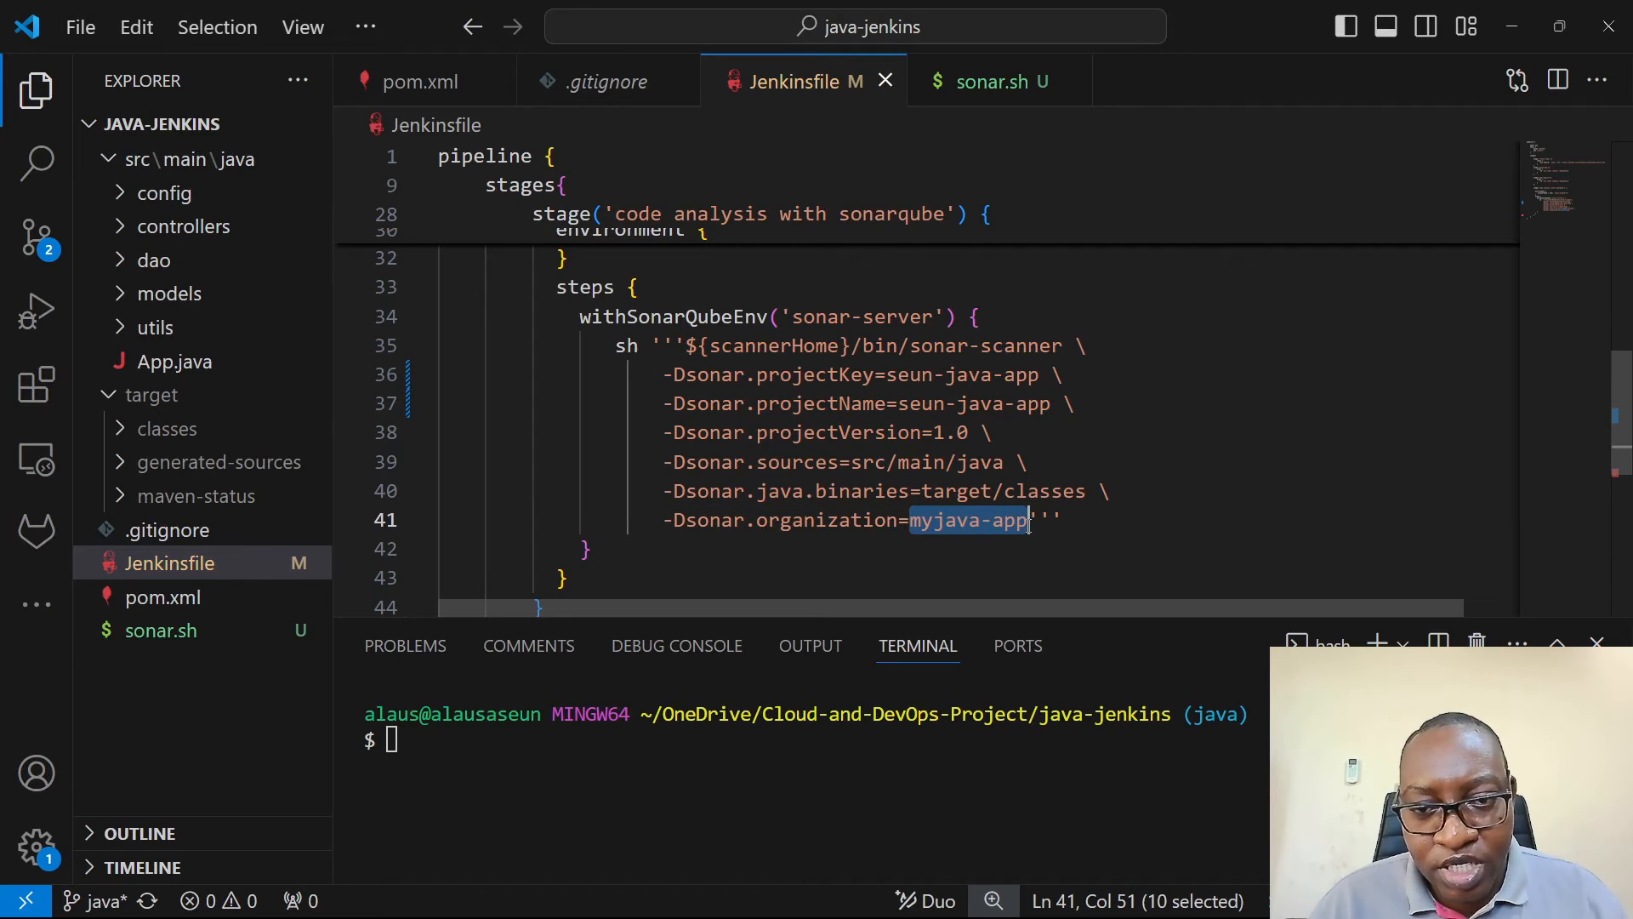
pyautogui.write('seun-org')
pyautogui.scroll(-1, 1028, 525)
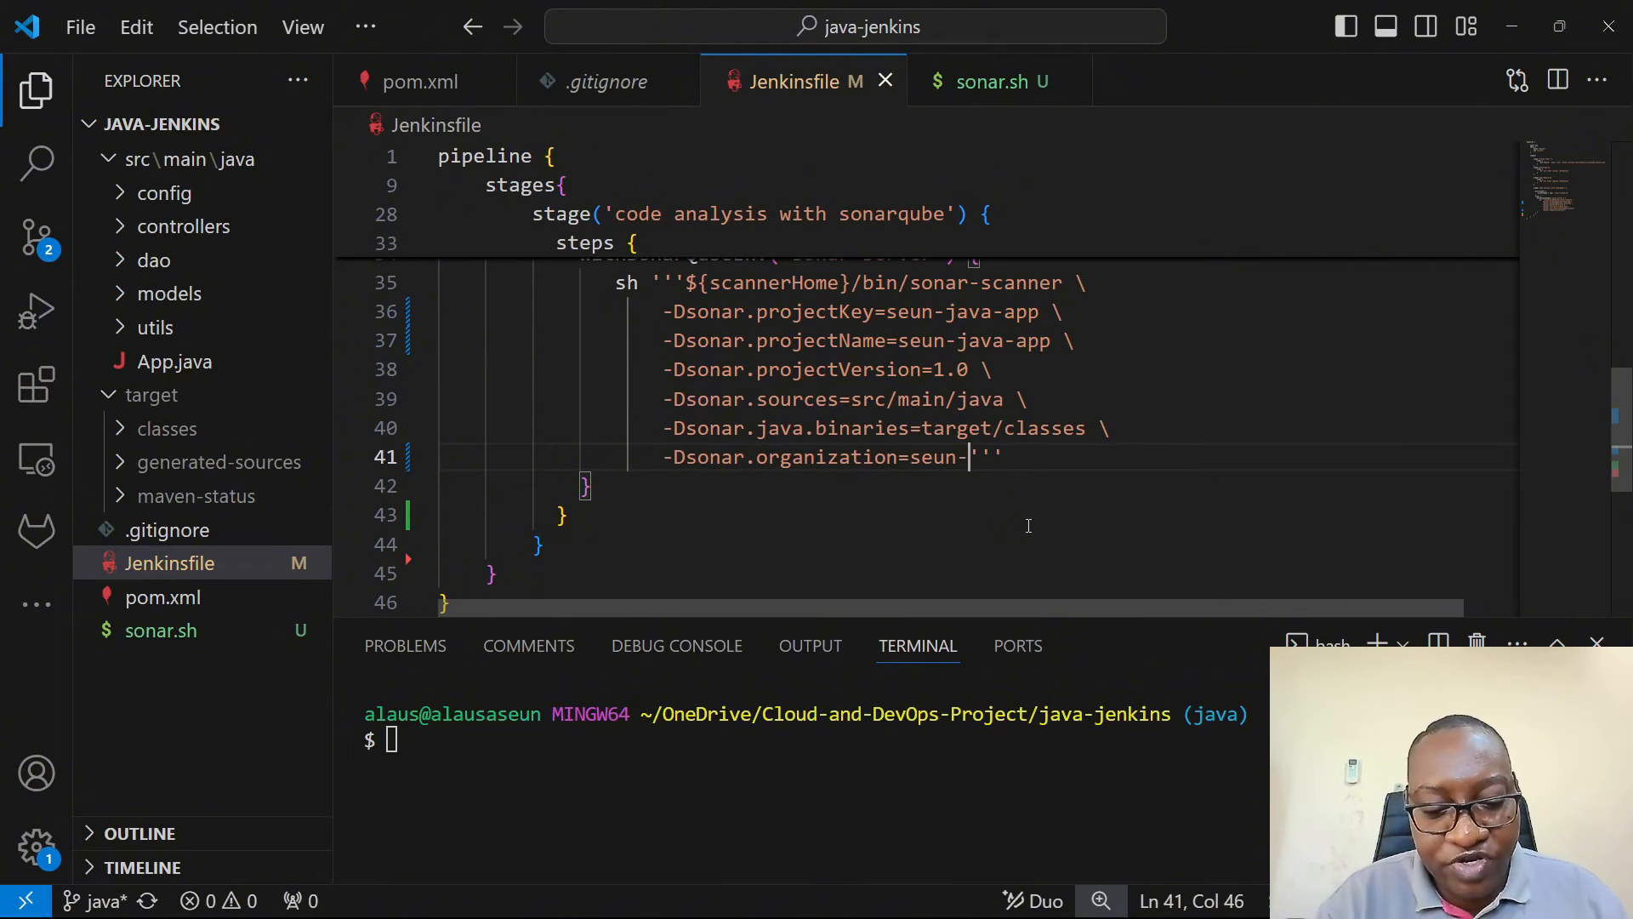
pyautogui.hotkey('alt', 'Tab')
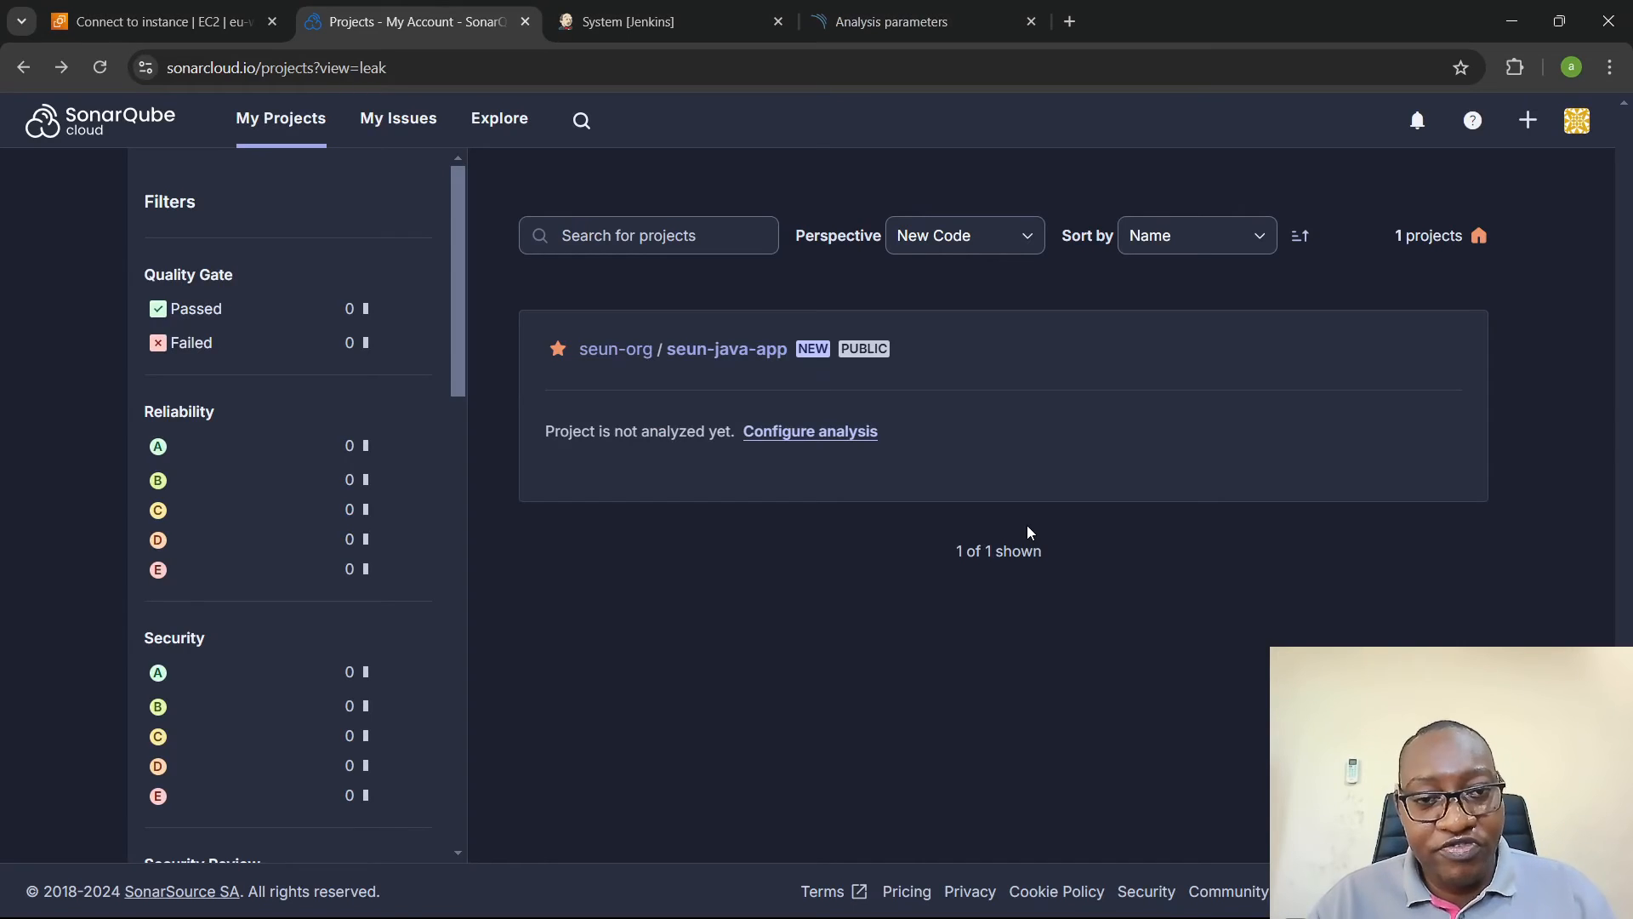
pyautogui.hotkey('alt', 'Tab')
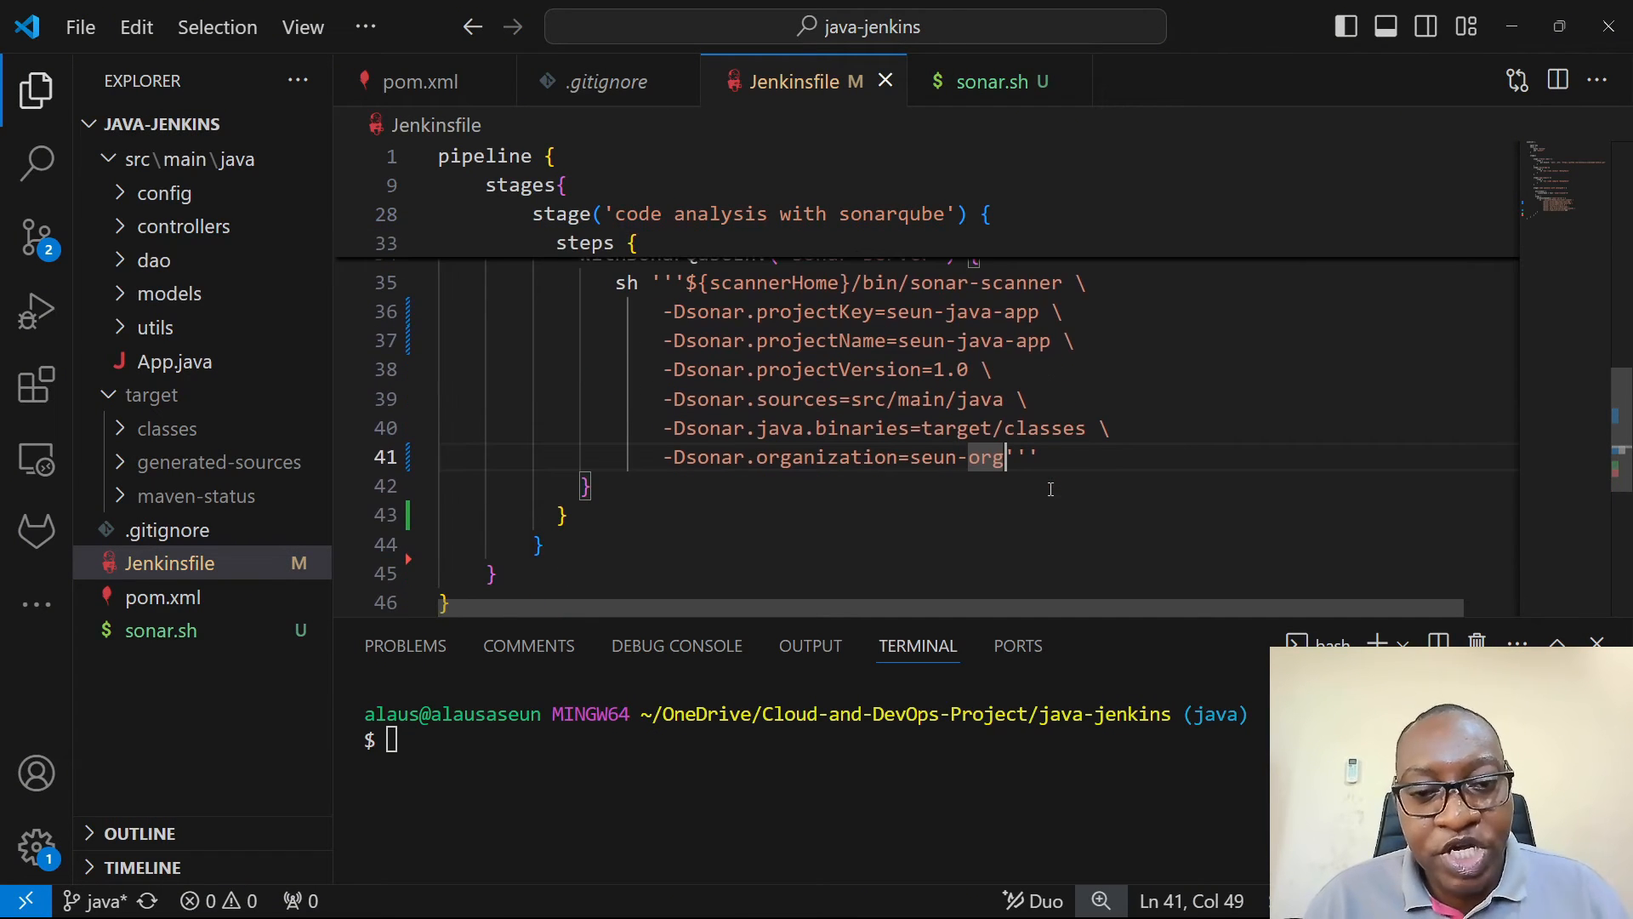
# - Commit all changes in the java-jenkins repository with the message "jenkins pipeline updated" and push them to the remote
pyautogui.click(879, 805)
pyautogui.write('git add .')
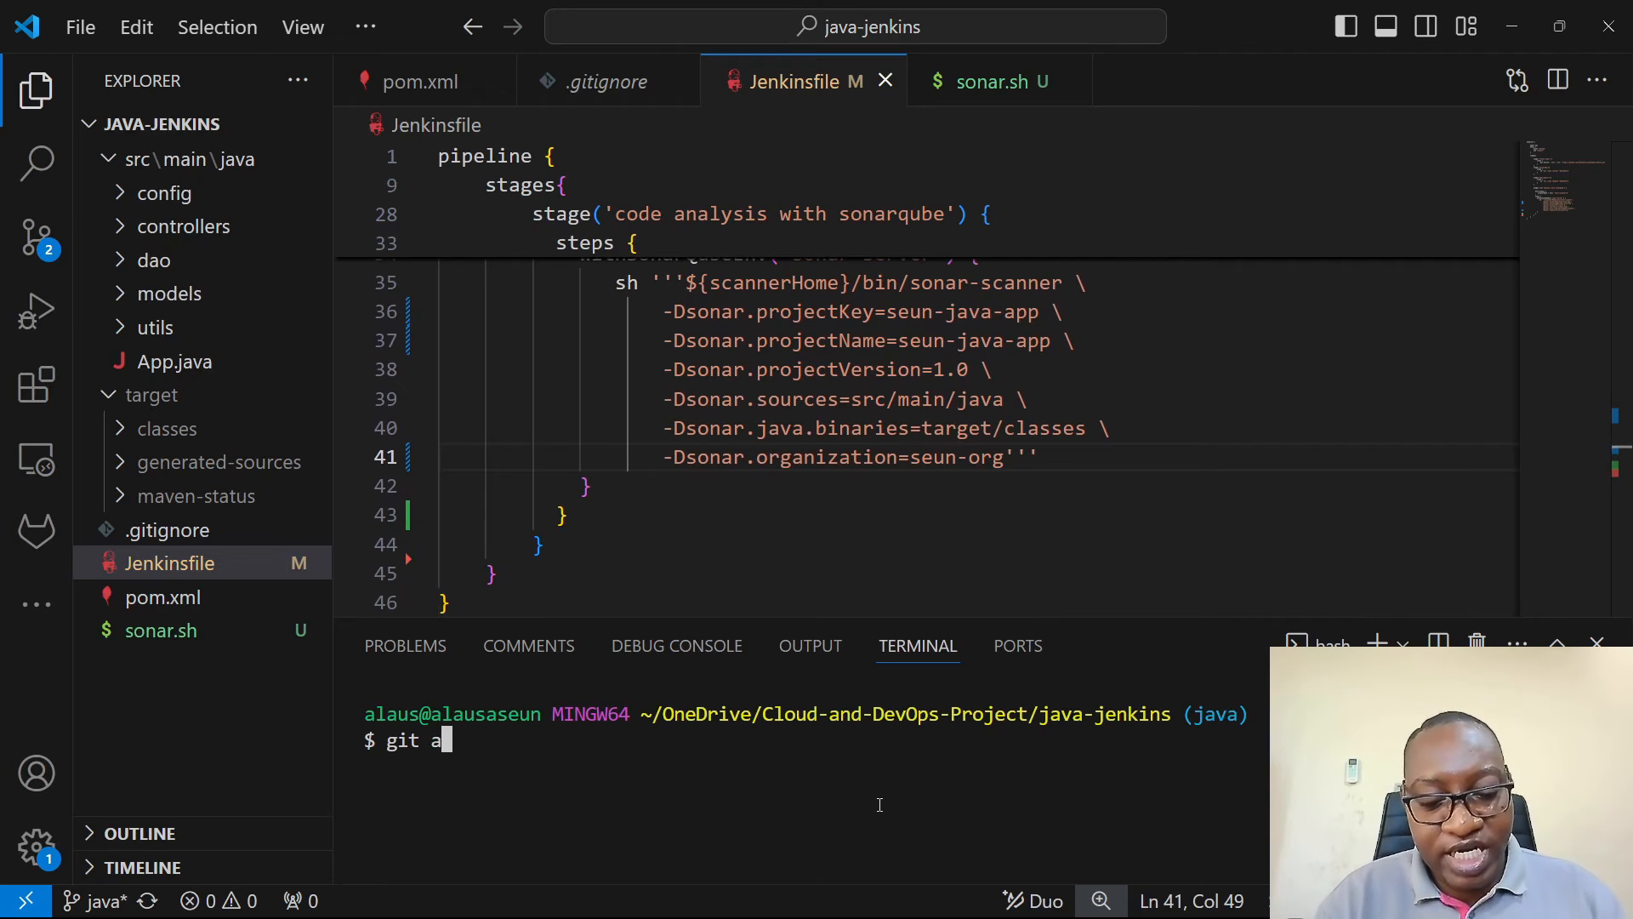
pyautogui.press('Return')
pyautogui.write('git ')
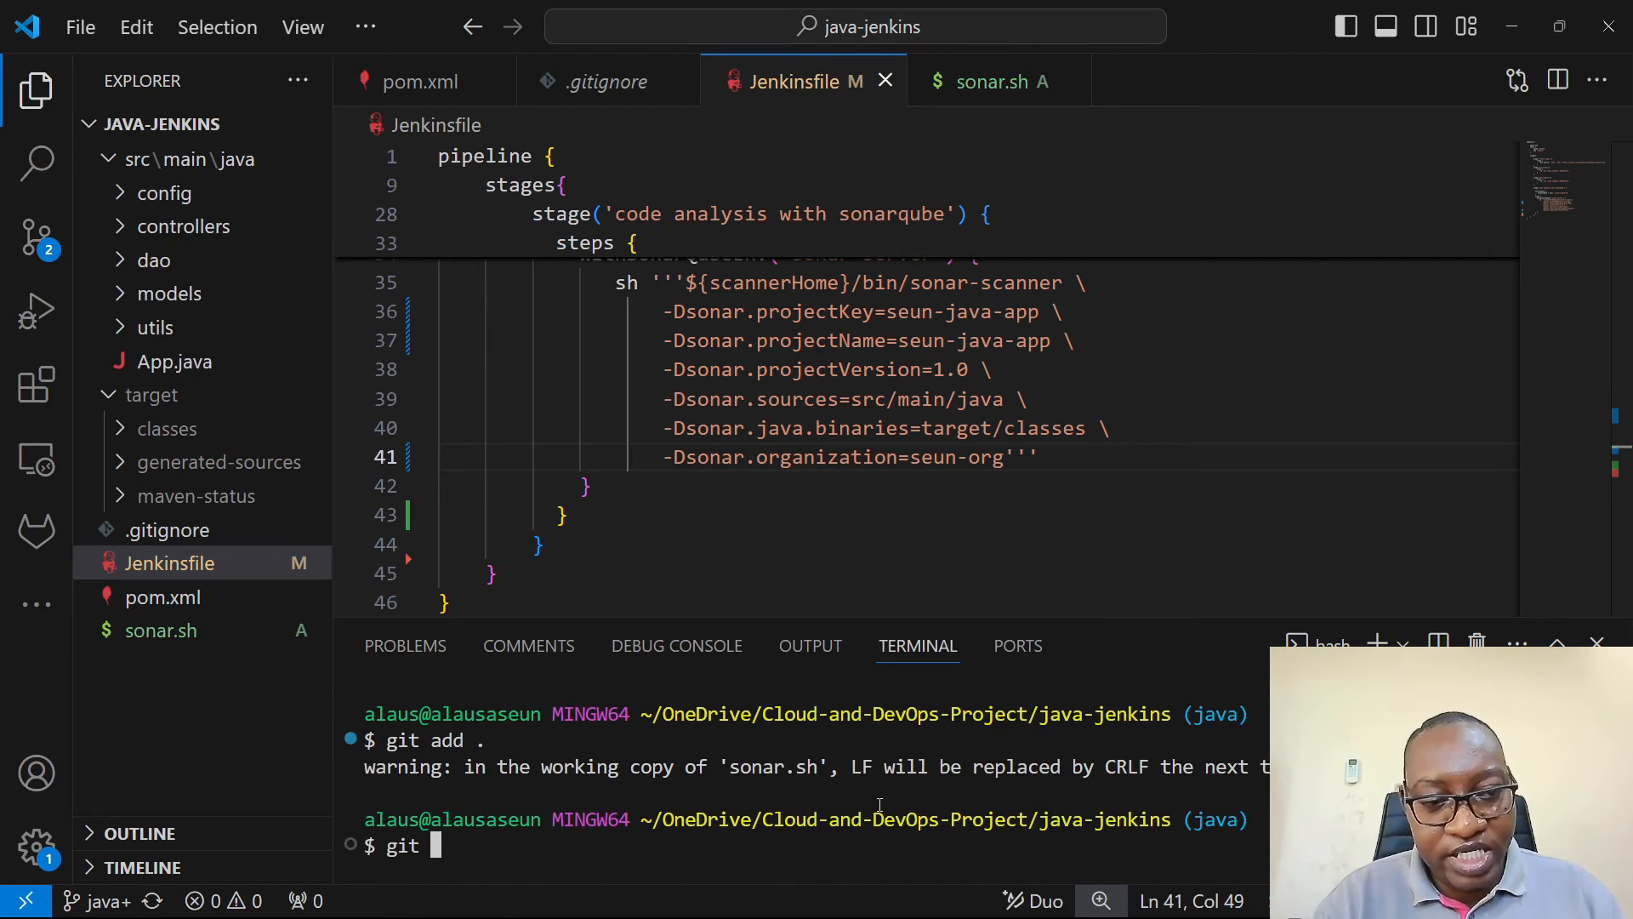
pyautogui.write('commit -m')
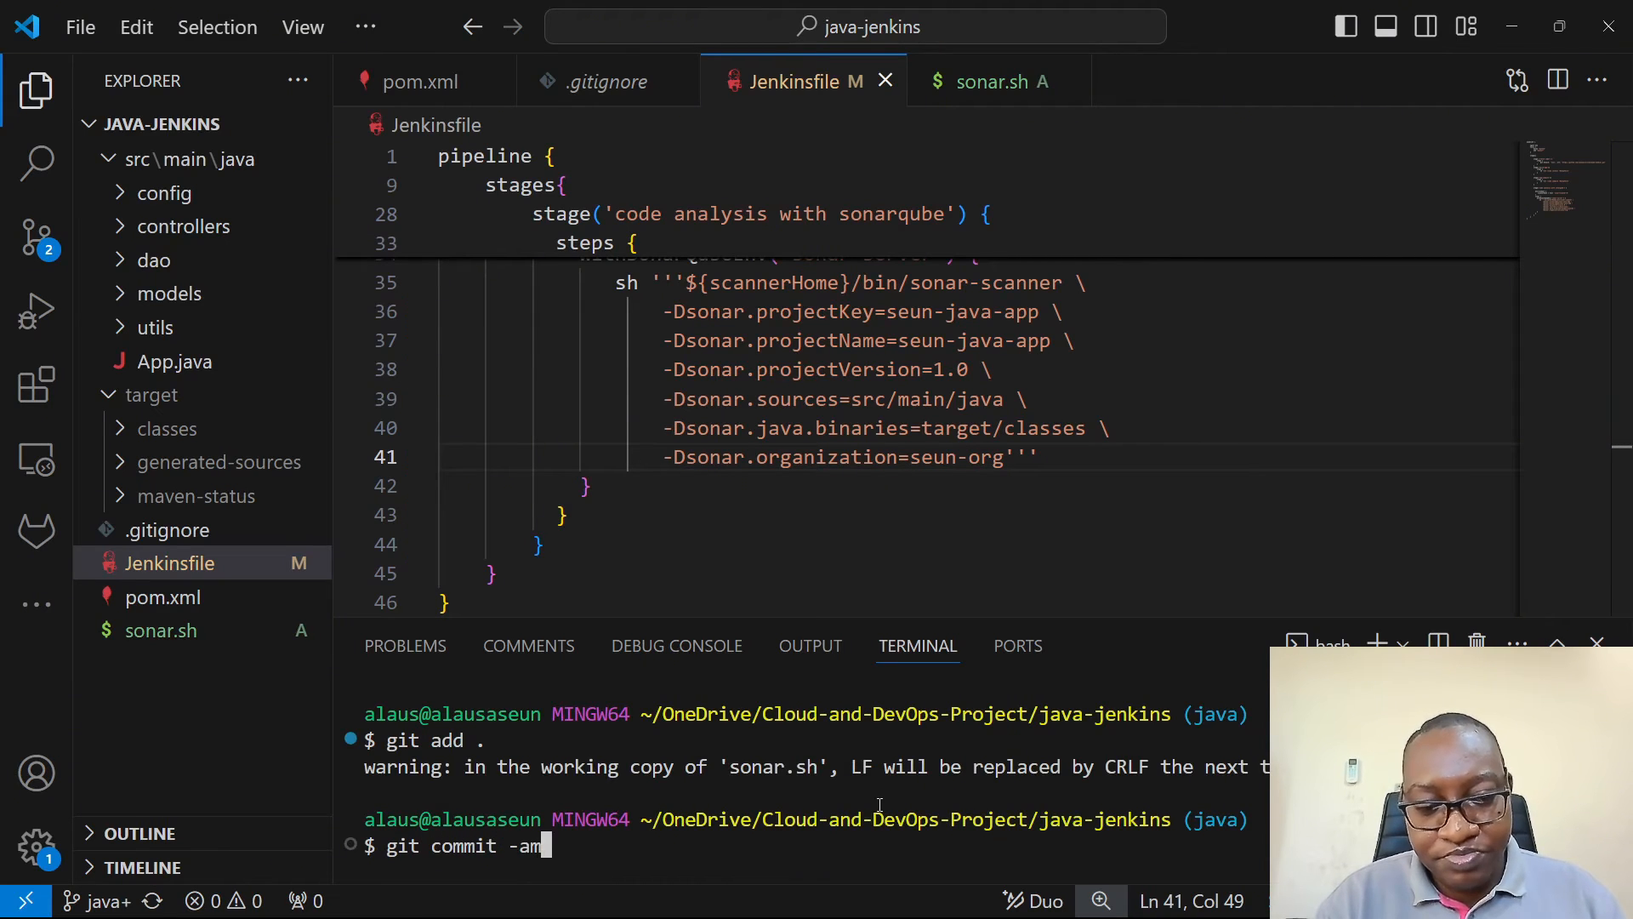
pyautogui.press('BackSpace')
pyautogui.press('BackSpace')
pyautogui.write('m "')
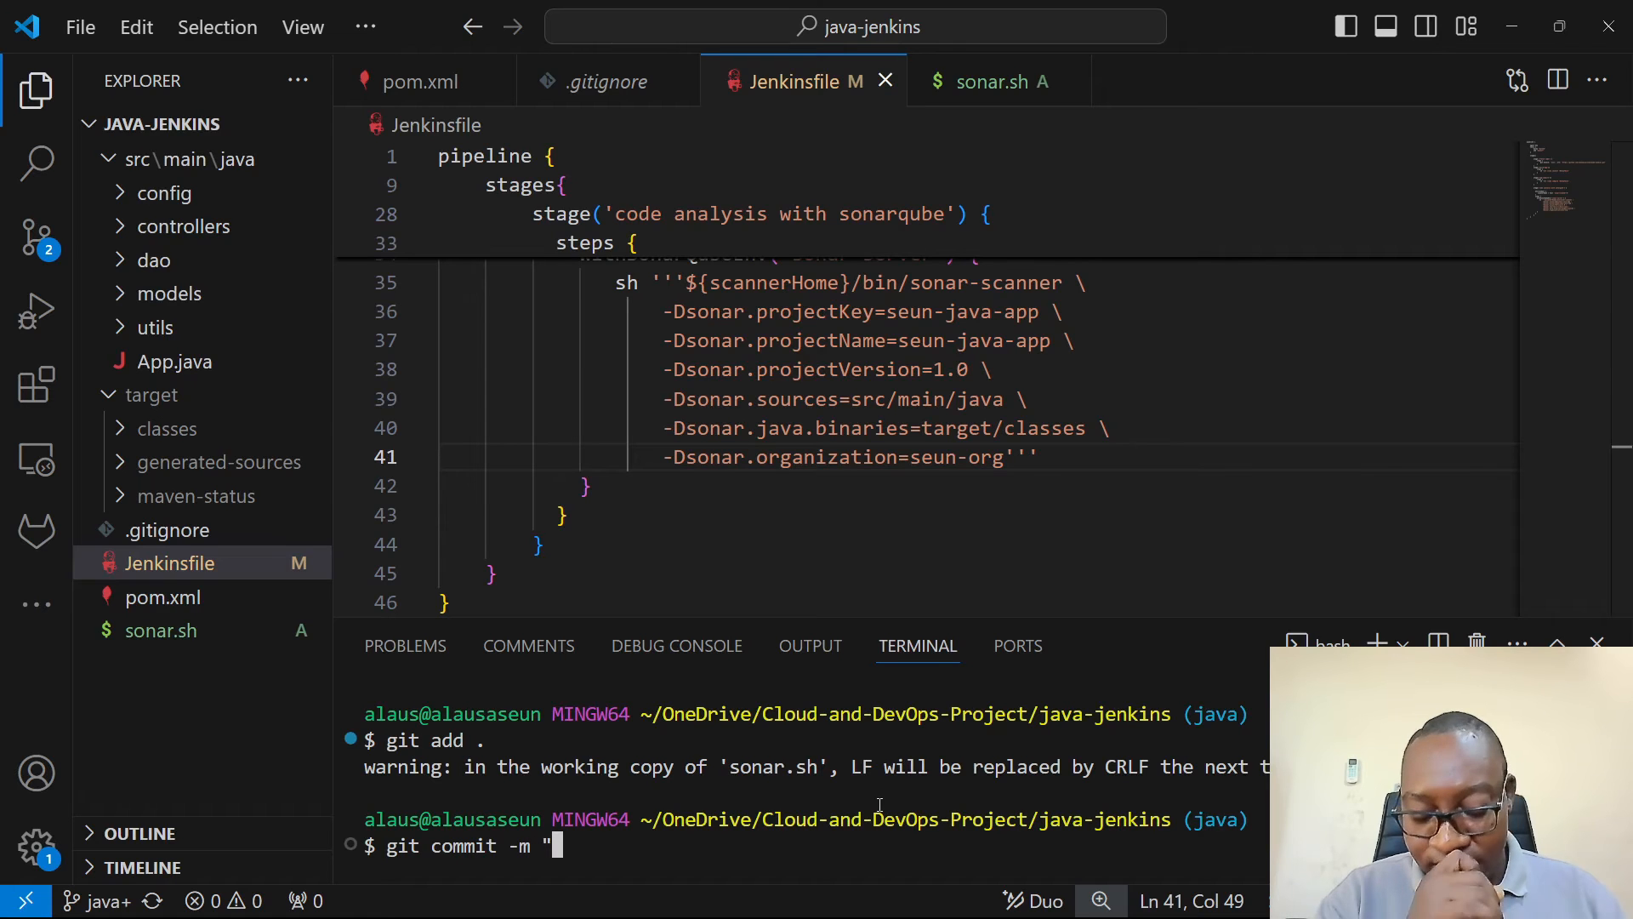
pyautogui.write('jenk')
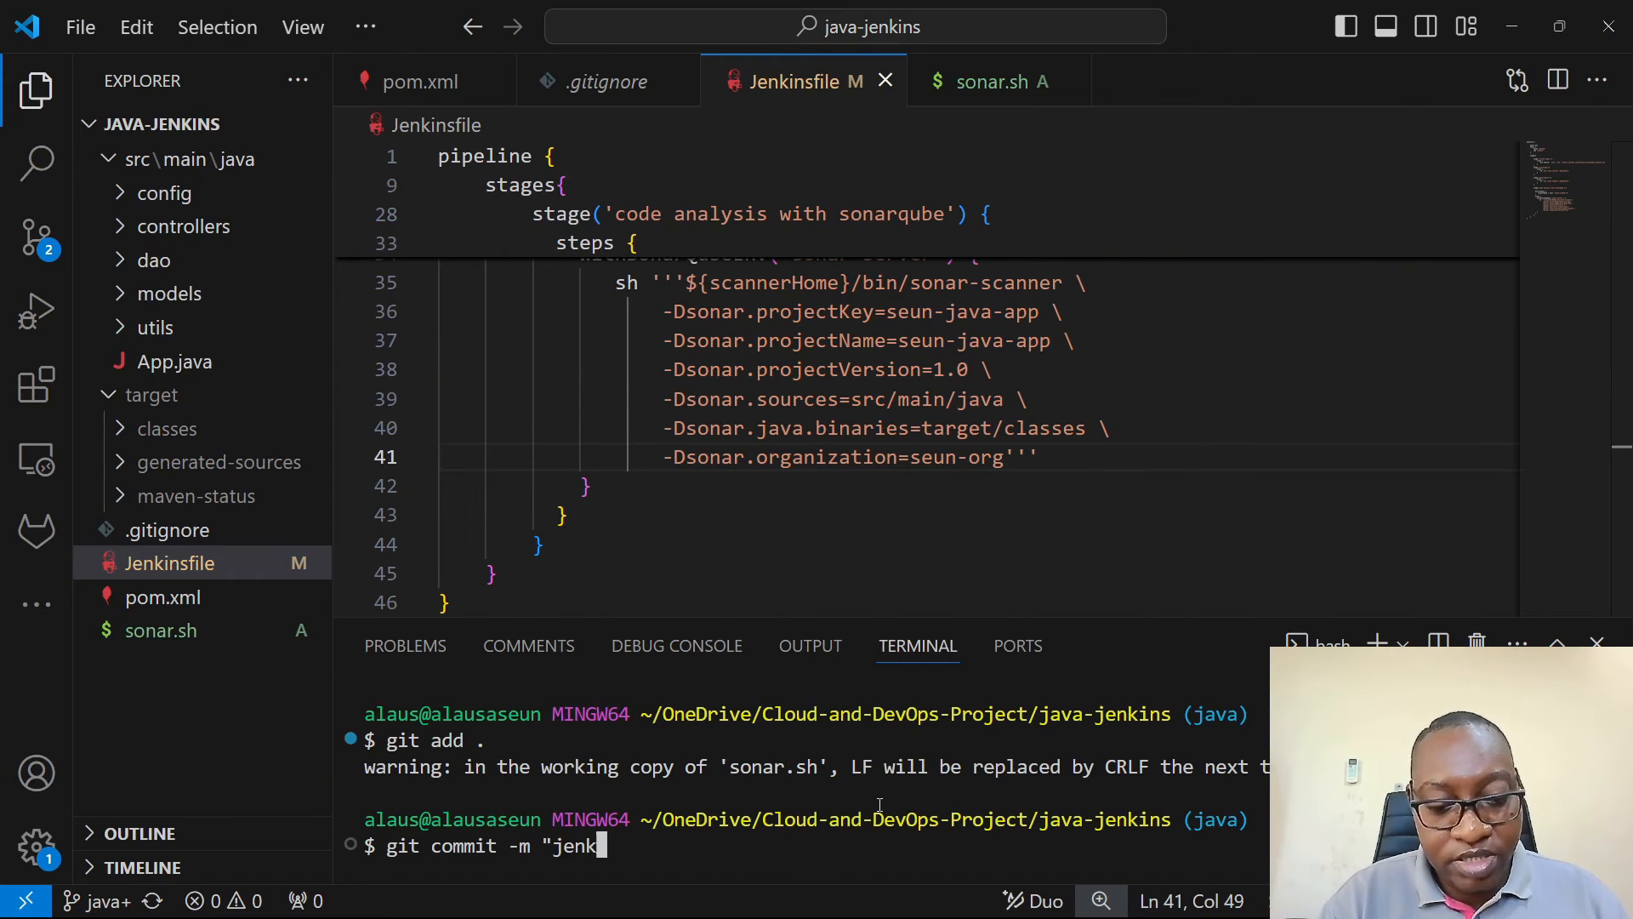
pyautogui.write('ins pipeline')
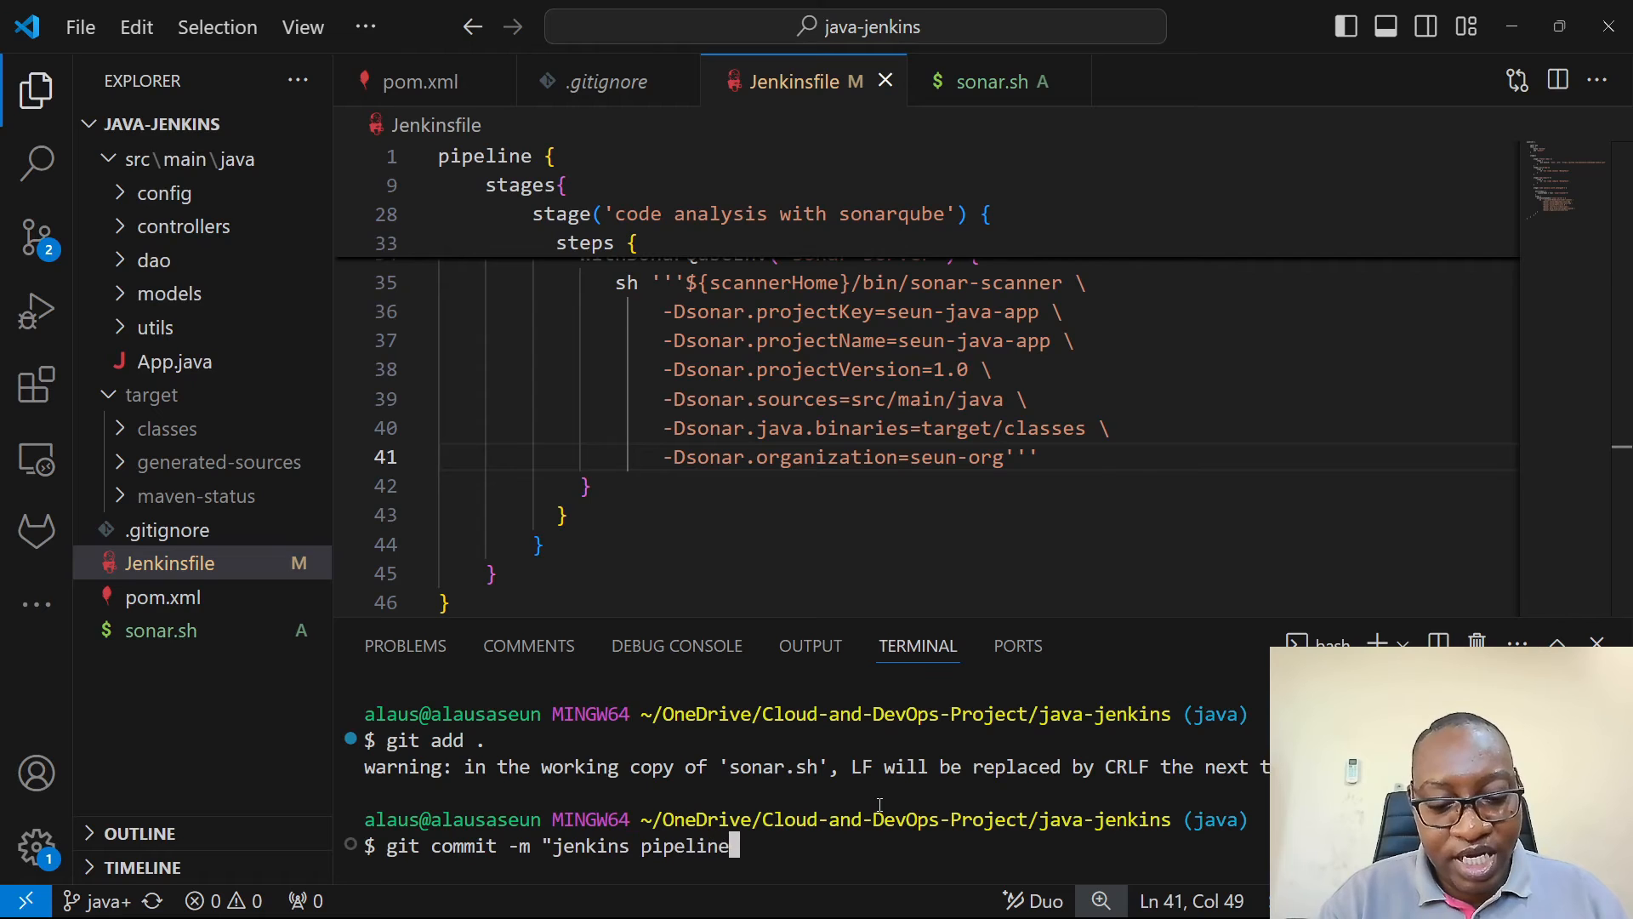
pyautogui.write(' updated"')
pyautogui.press('Return')
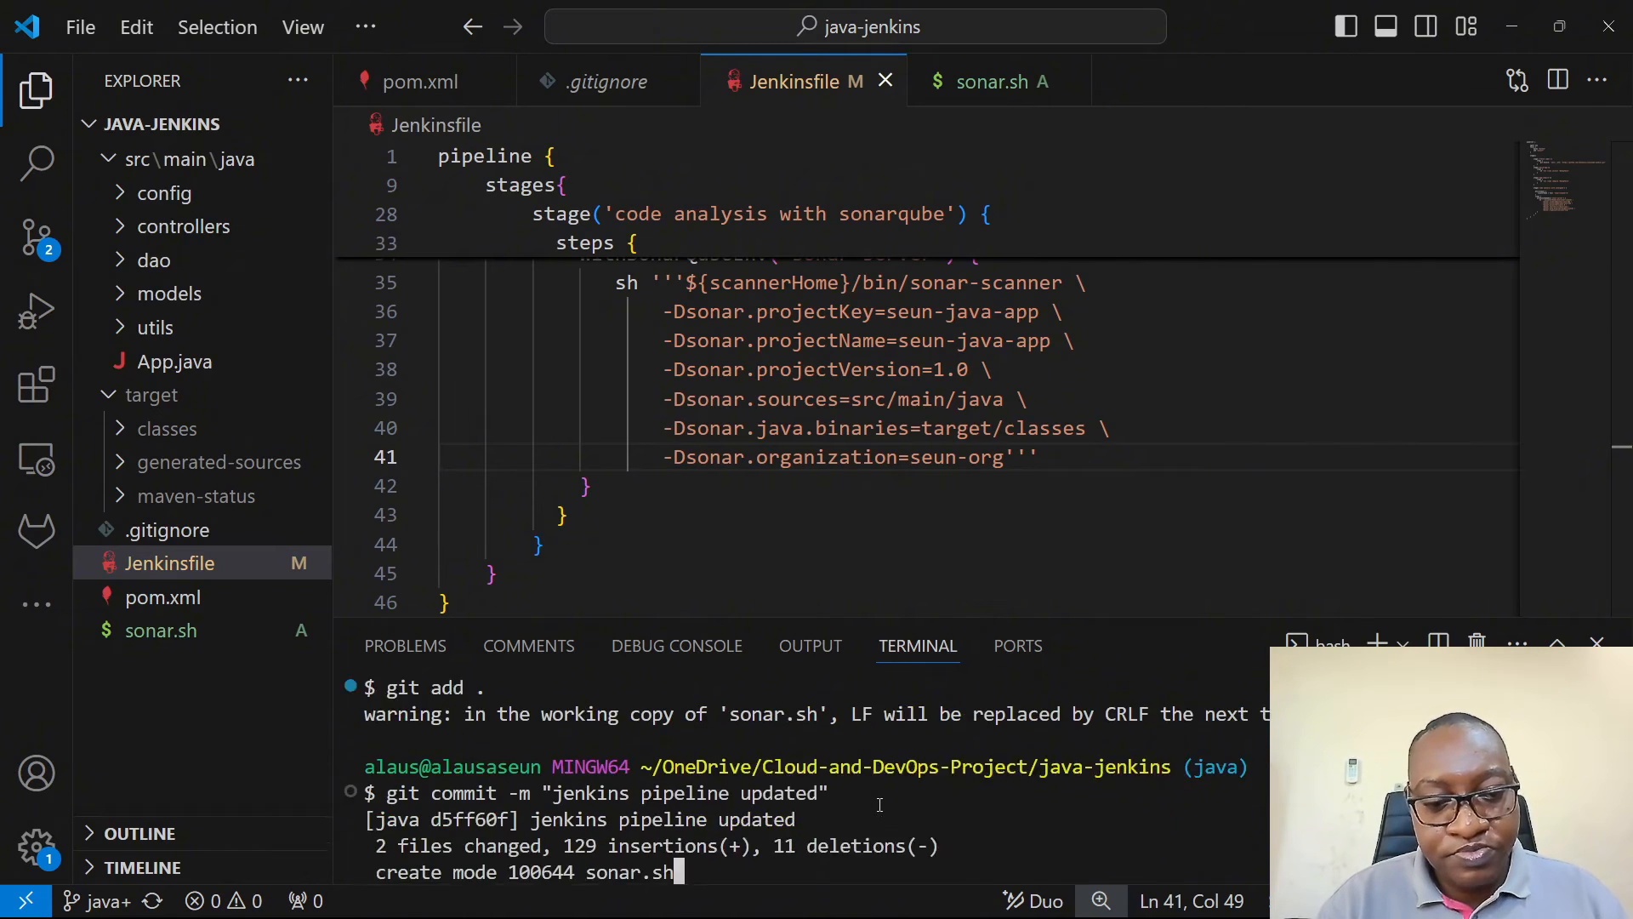
pyautogui.write('git push')
pyautogui.press('Return')
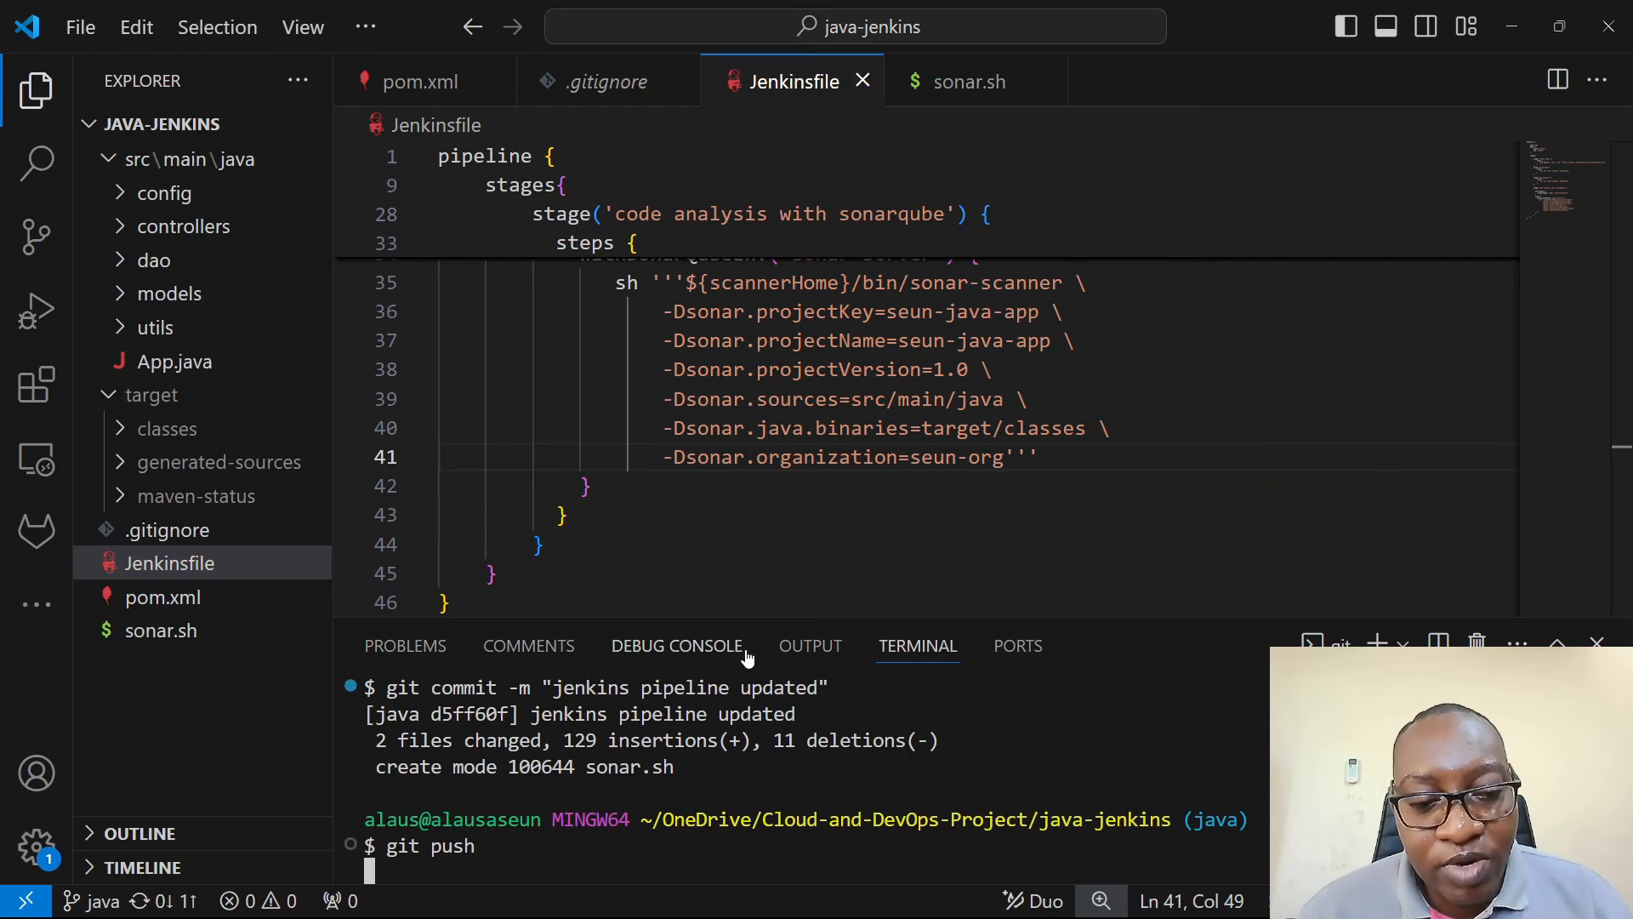
# - Copy the entire content of the Jenkinsfile and switch to the Chrome browser
pyautogui.click(991, 481)
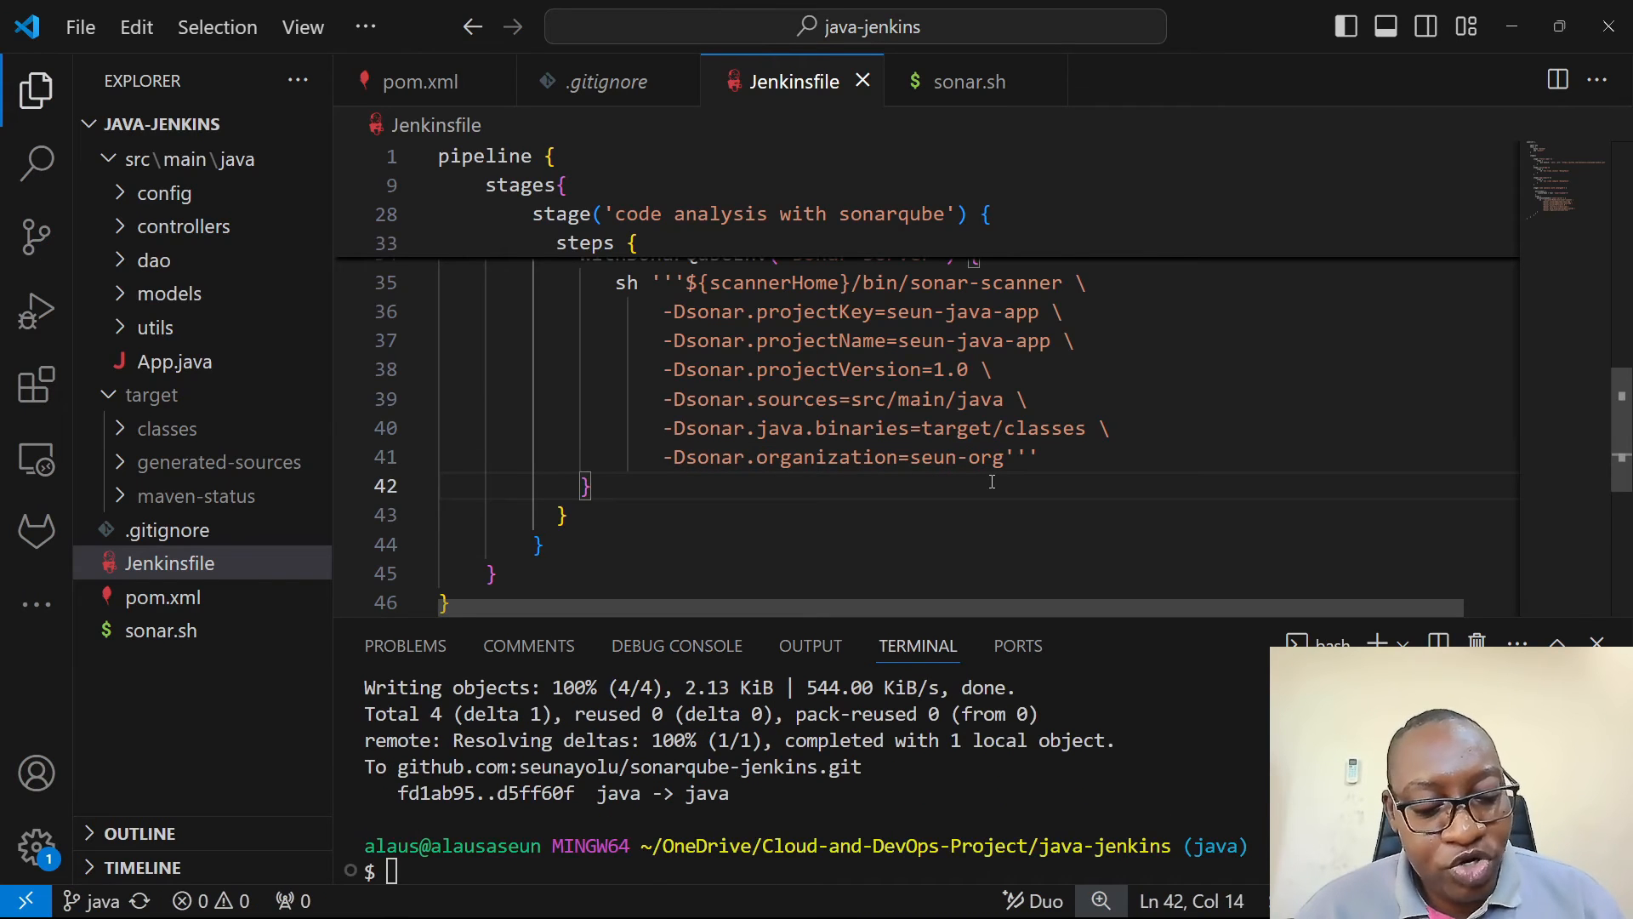
pyautogui.hotkey('ctrl', 'a')
pyautogui.hotkey('alt', 'Tab')
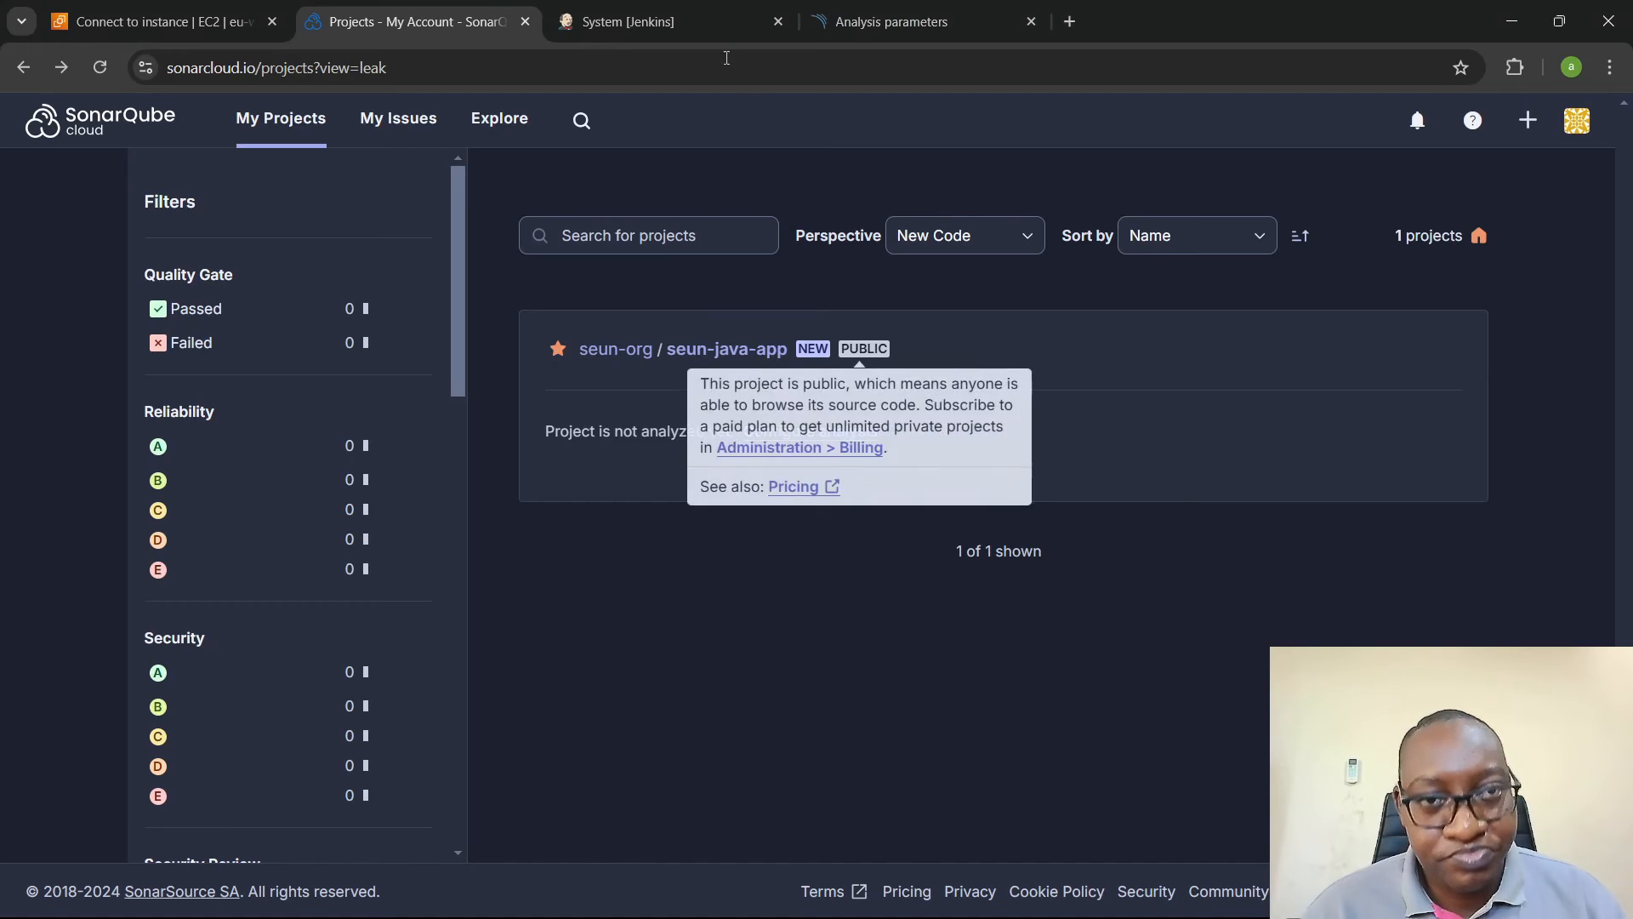
# - Create a new Jenkins item named scanjava of the type Pipeline
pyautogui.click(690, 19)
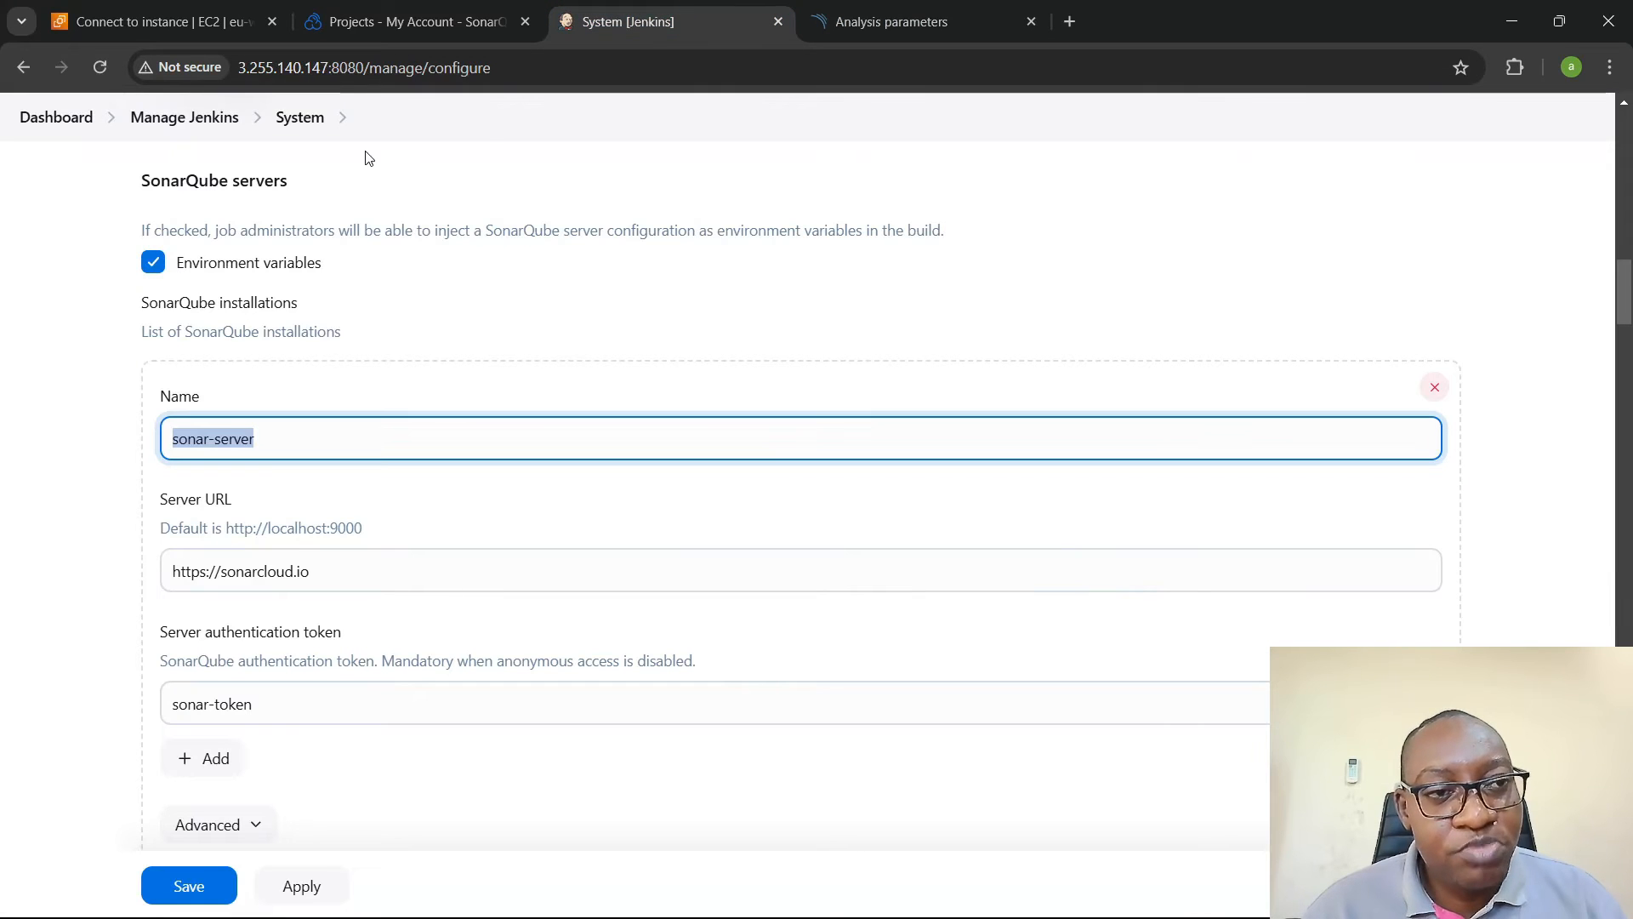
pyautogui.click(67, 124)
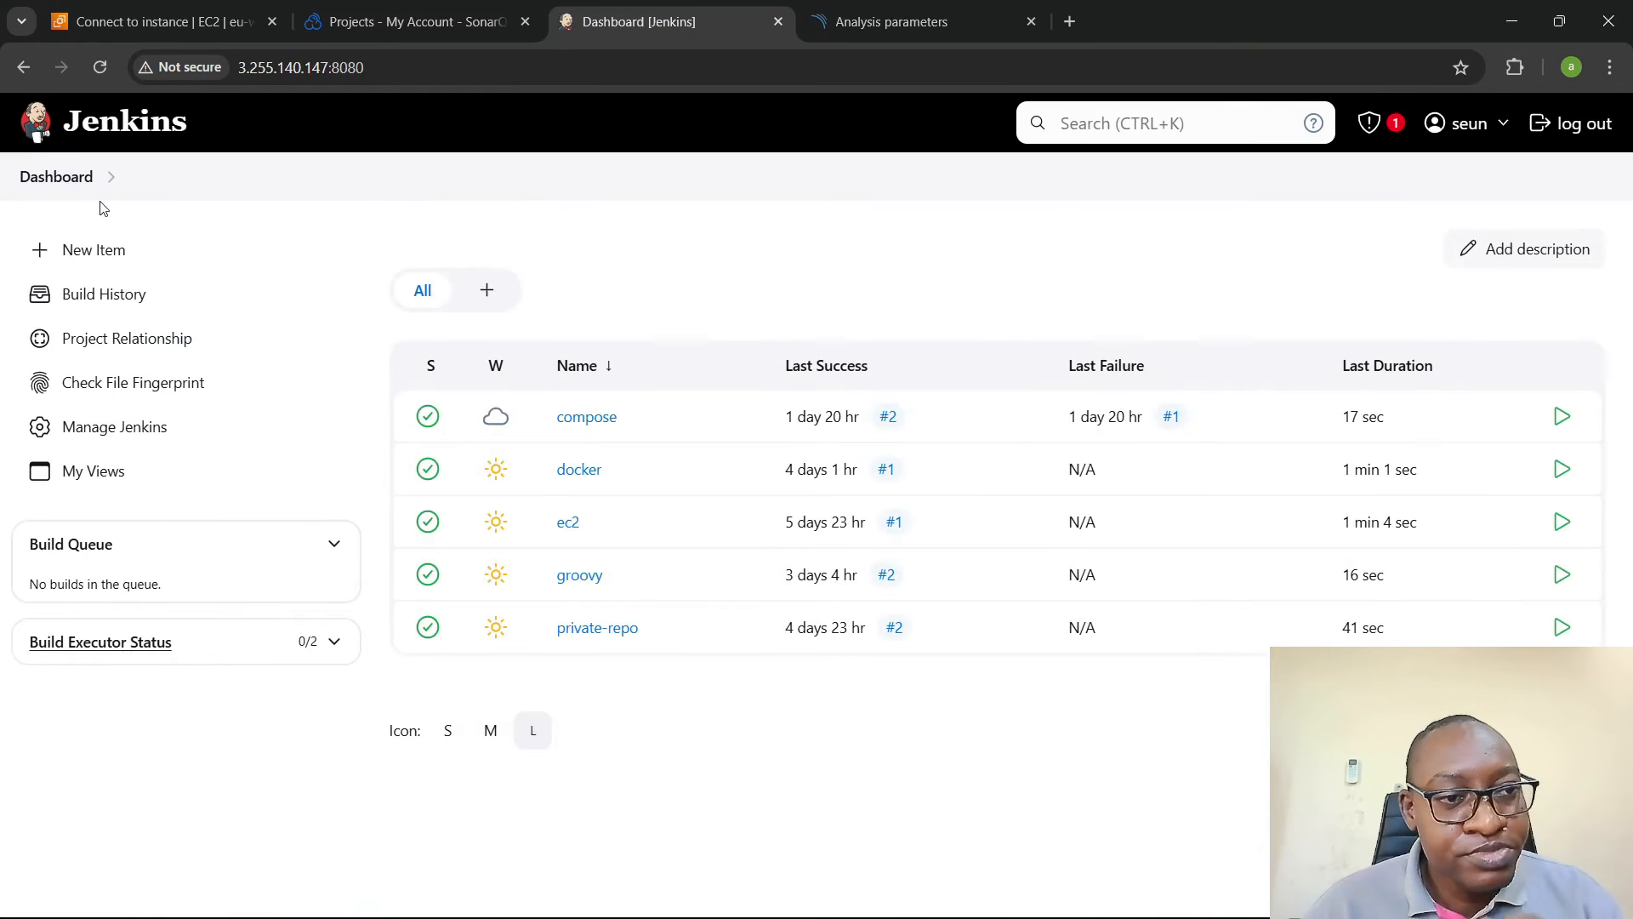
pyautogui.click(111, 252)
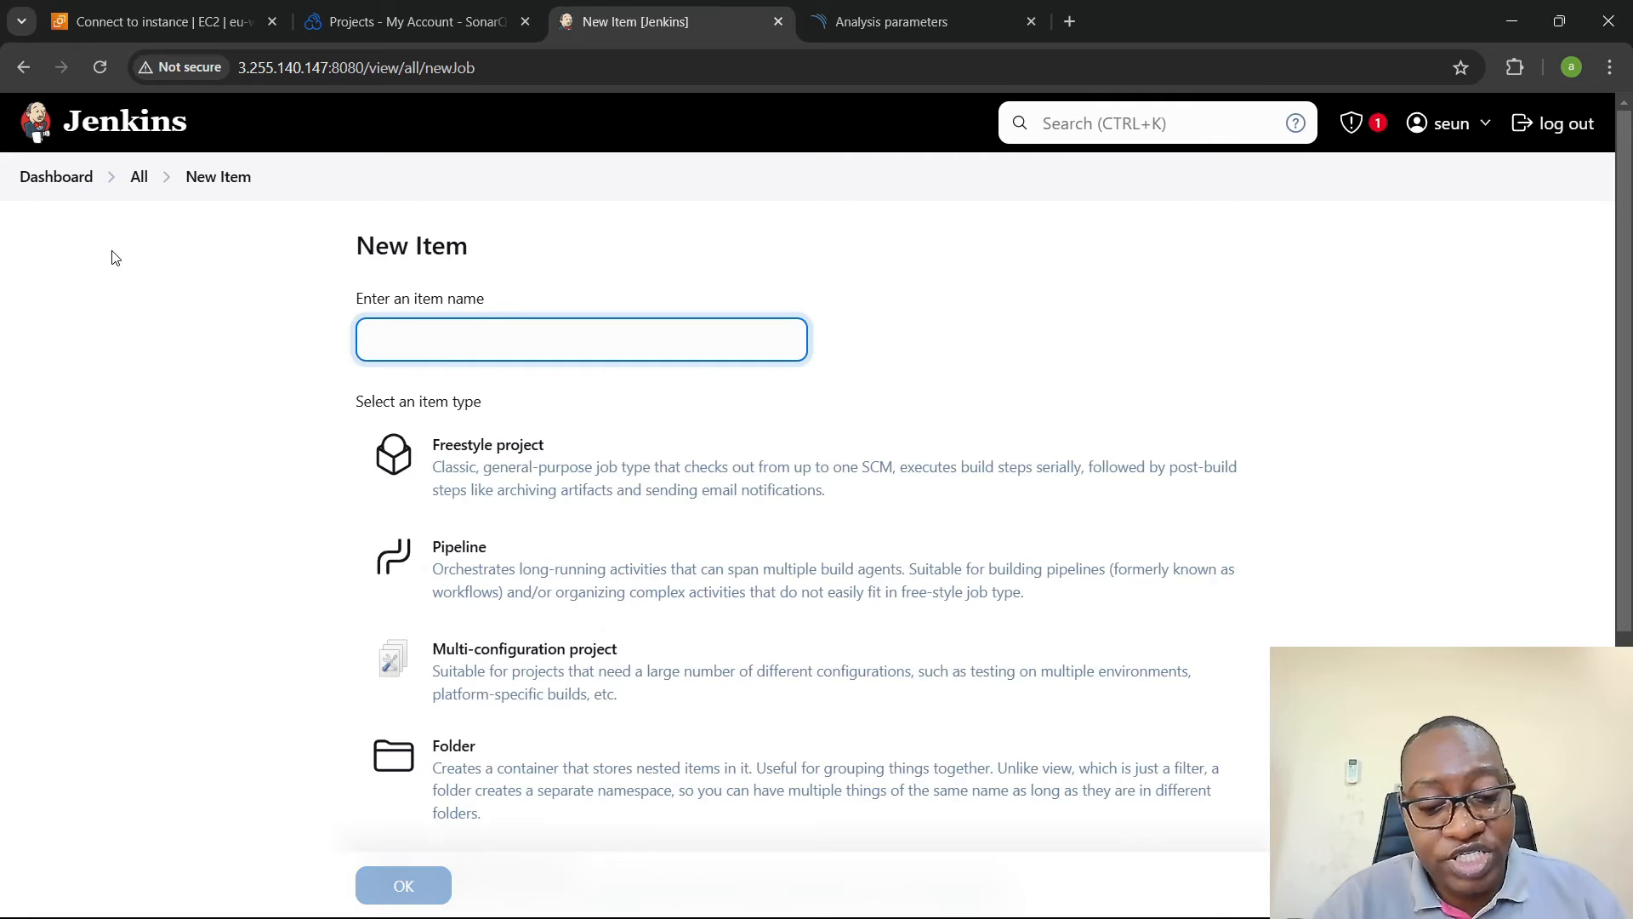
pyautogui.write('scan')
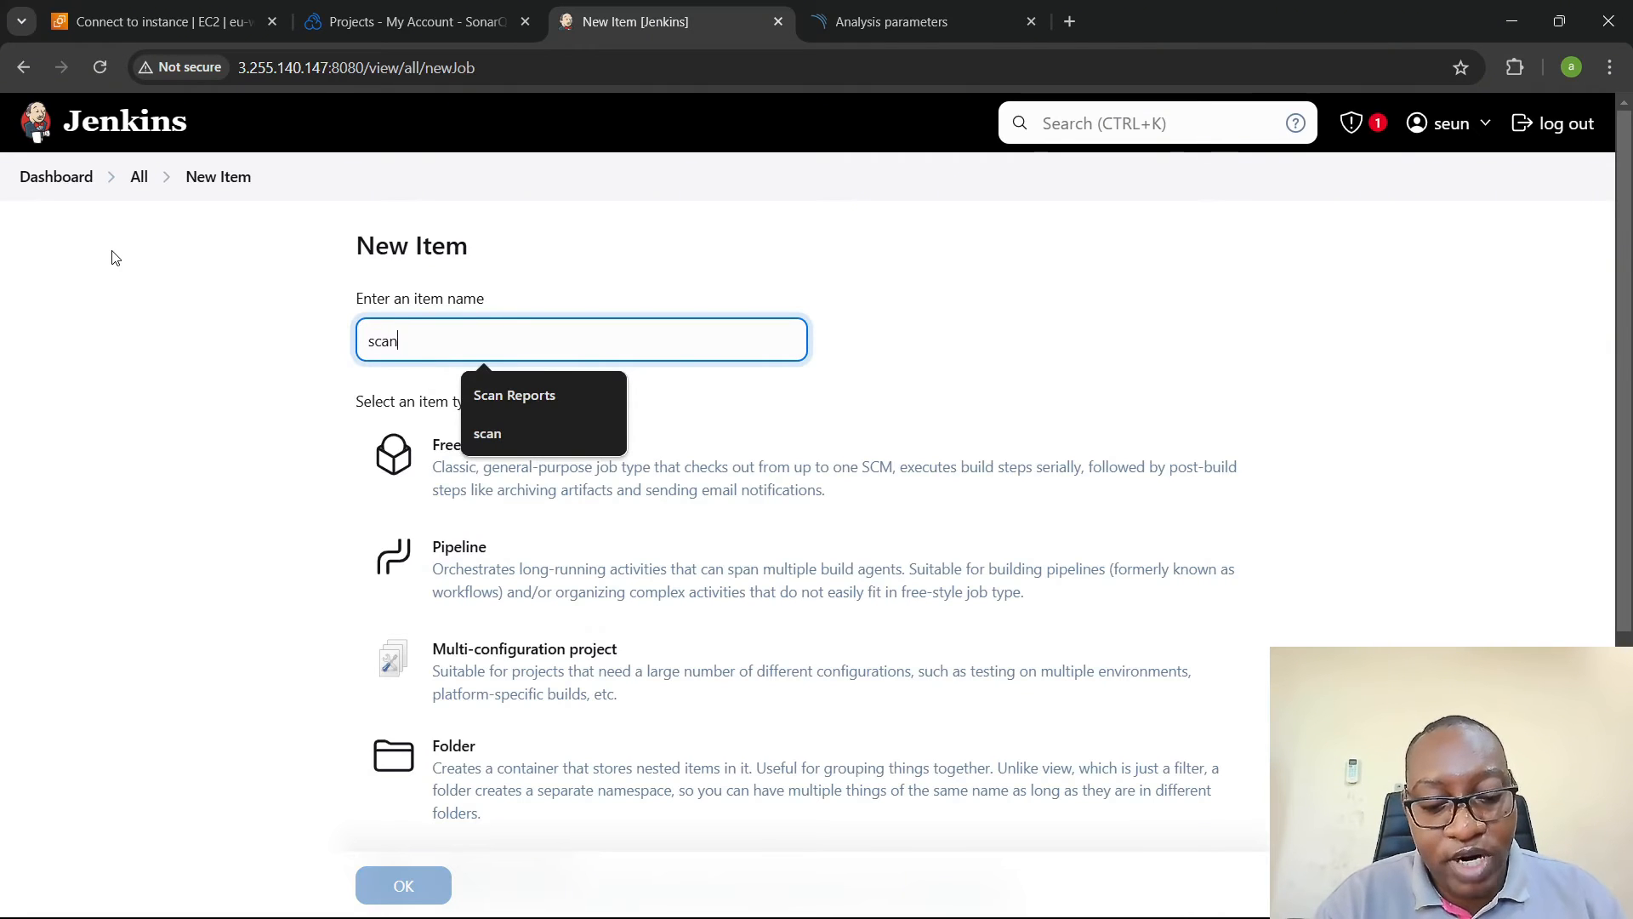
pyautogui.write('java')
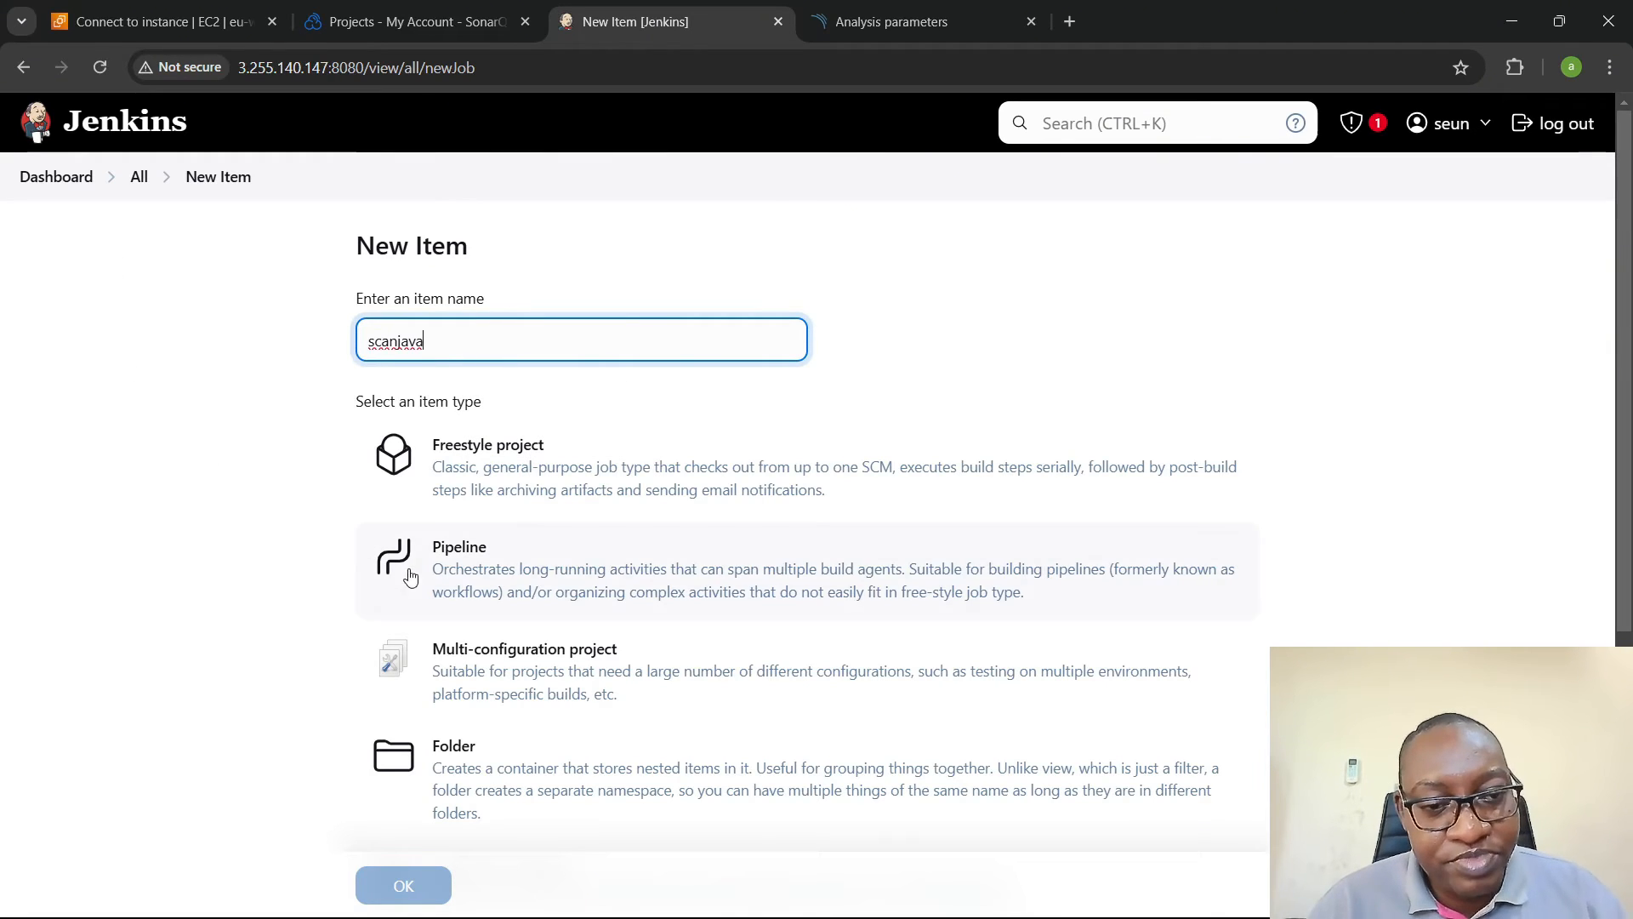
pyautogui.click(410, 578)
pyautogui.click(402, 883)
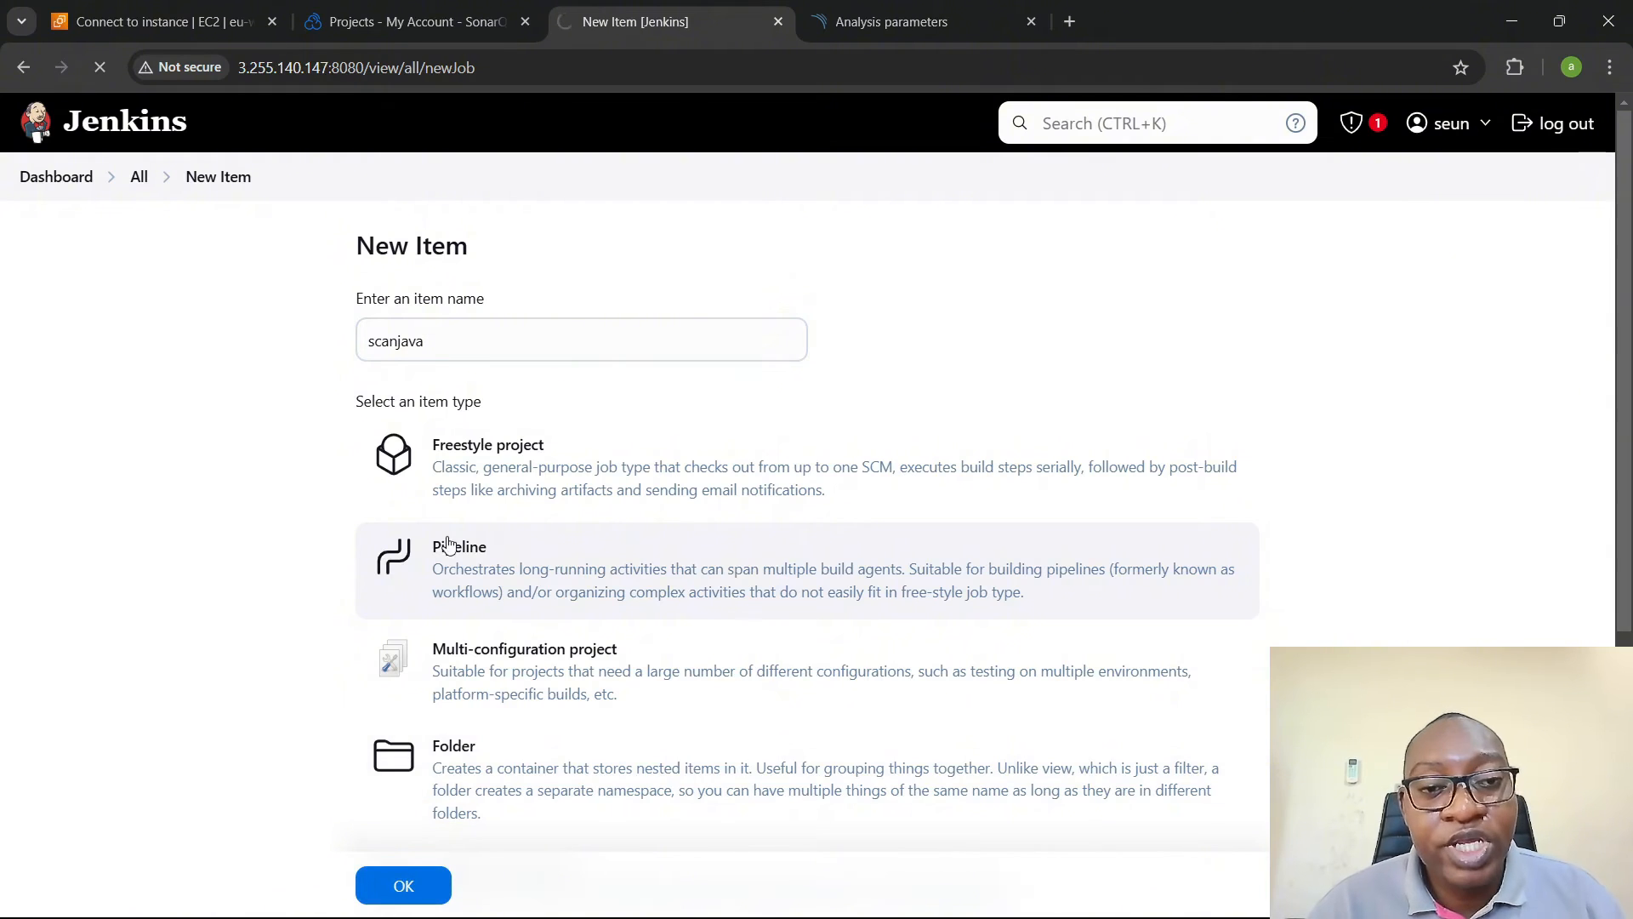
# - Save the copied Jenkinsfile content as the scanjava pipeline script and run a build of the pipeline
pyautogui.scroll(-15, 626, 413)
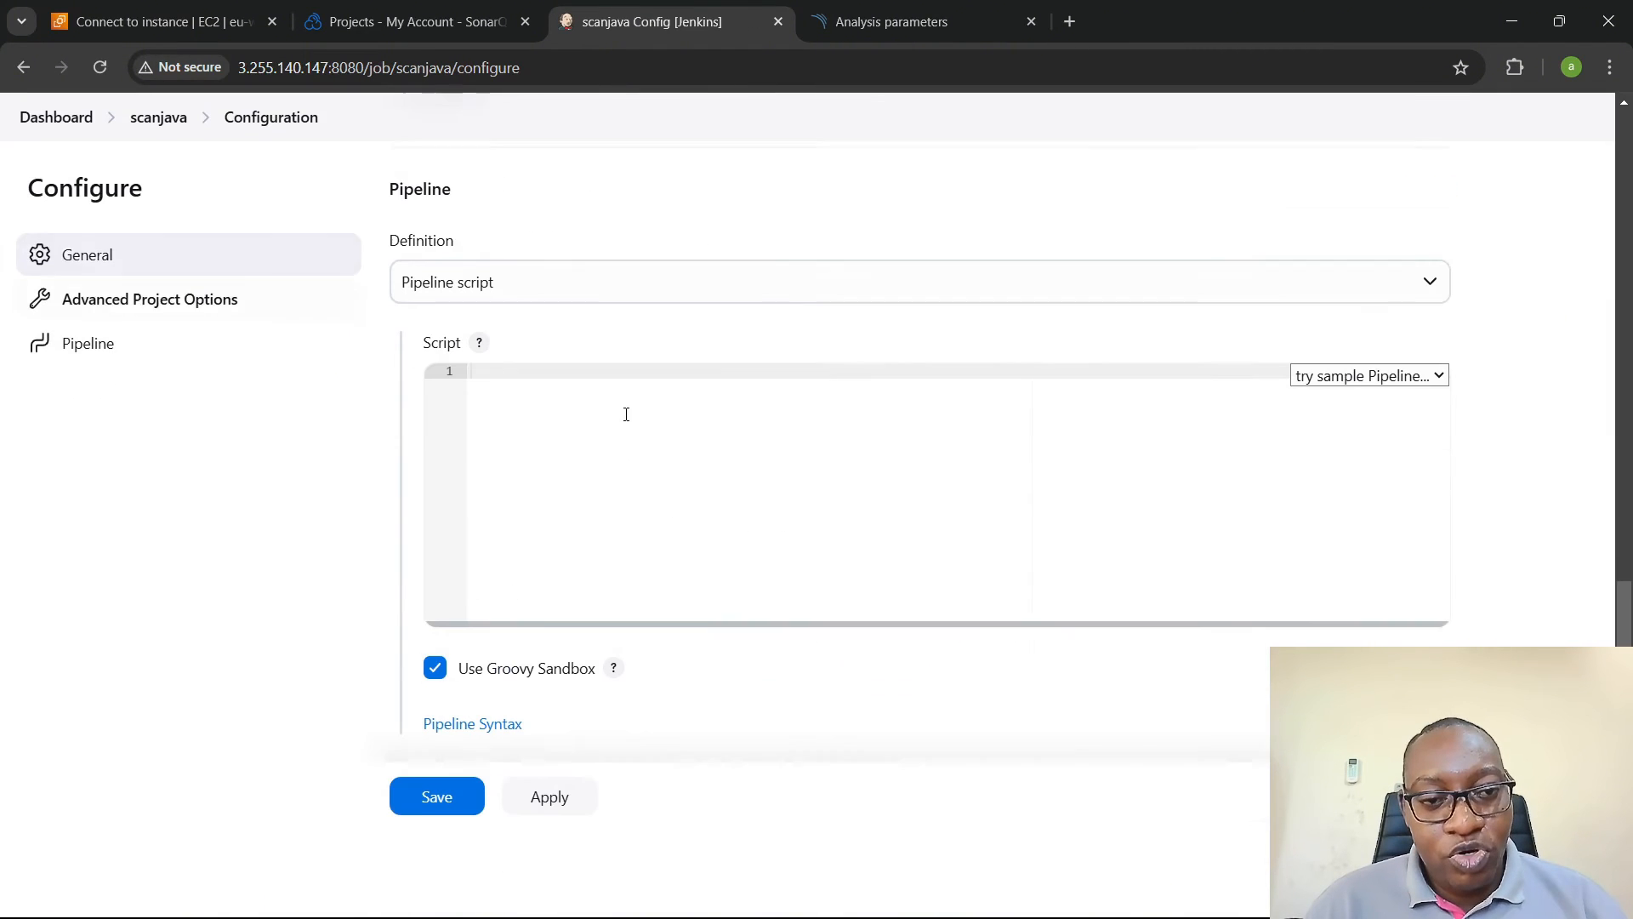
pyautogui.hotkey('ctrl', 'v')
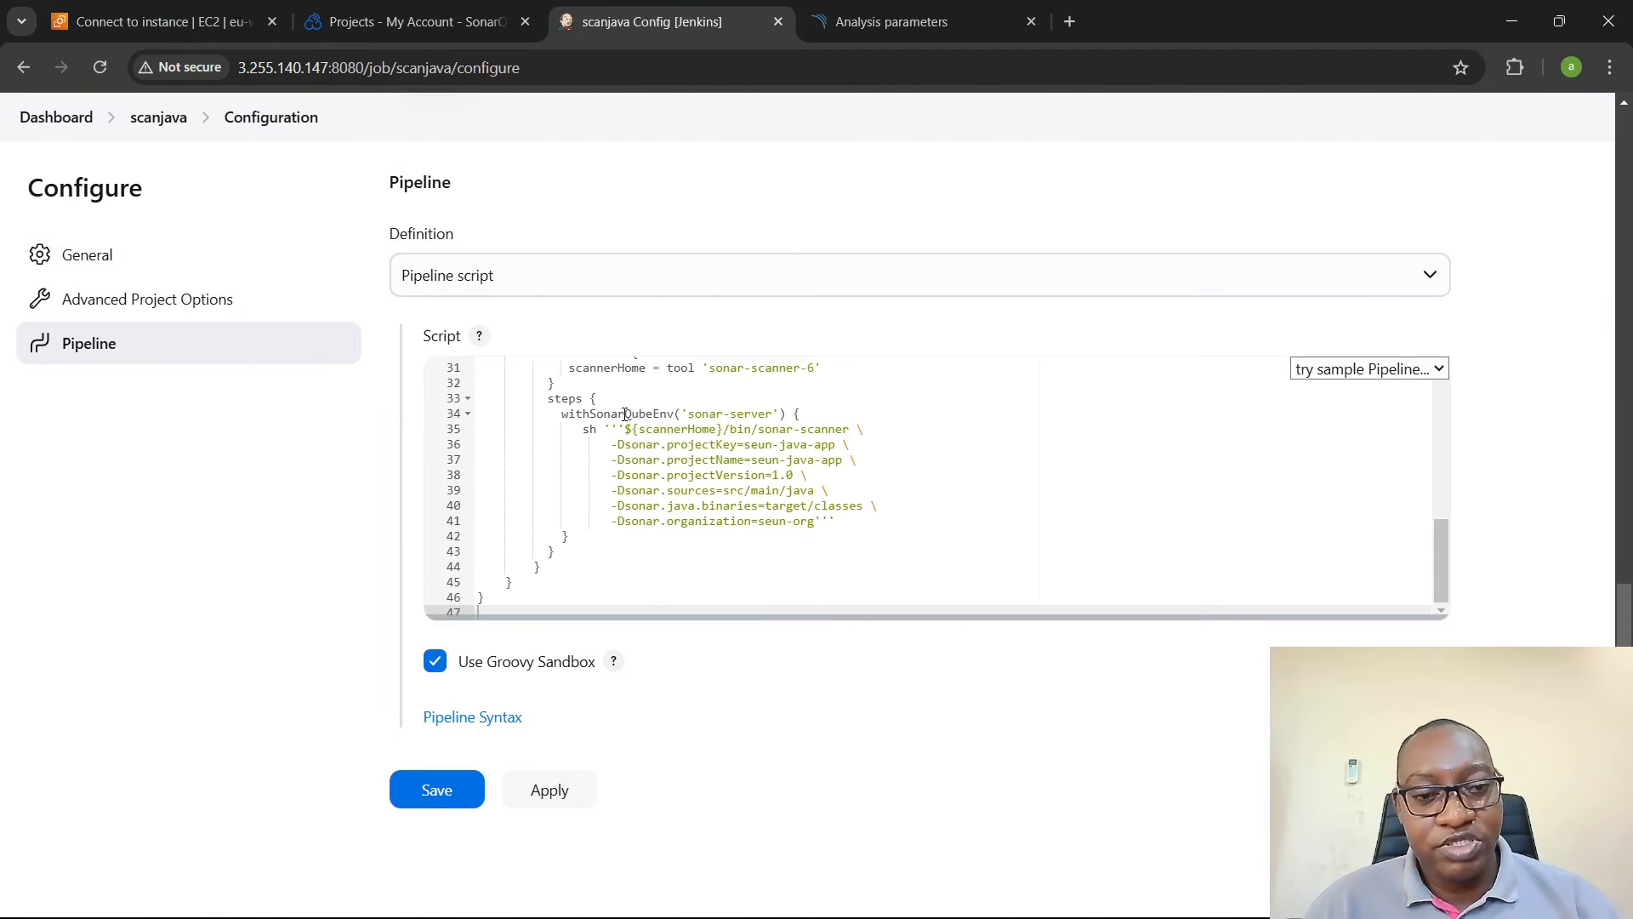
pyautogui.click(451, 805)
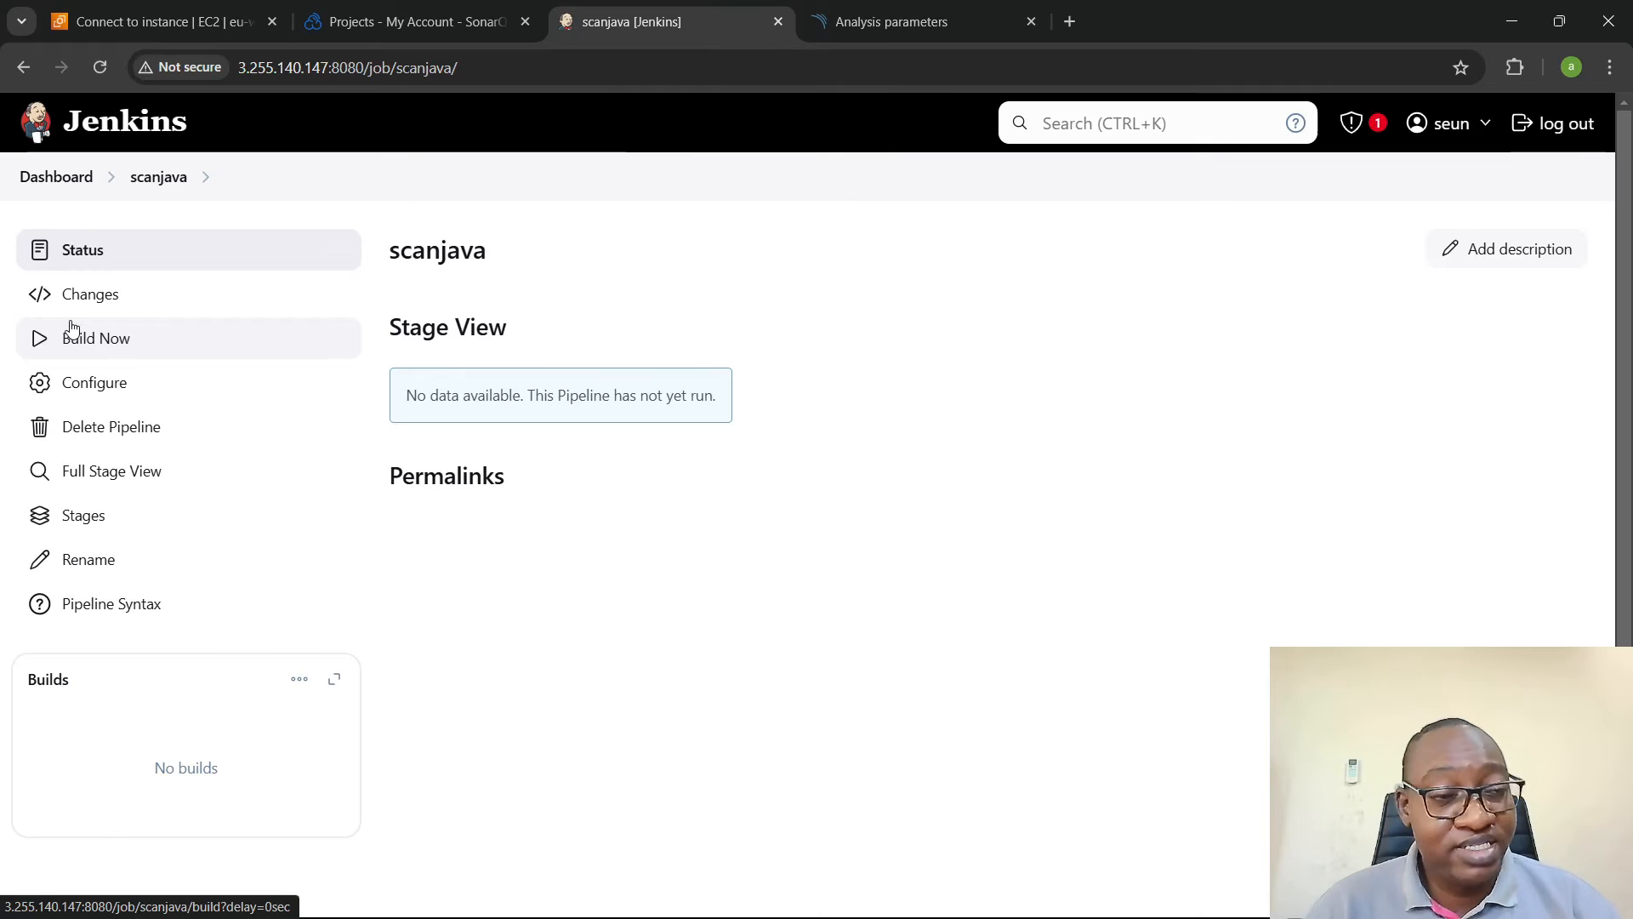
pyautogui.click(153, 342)
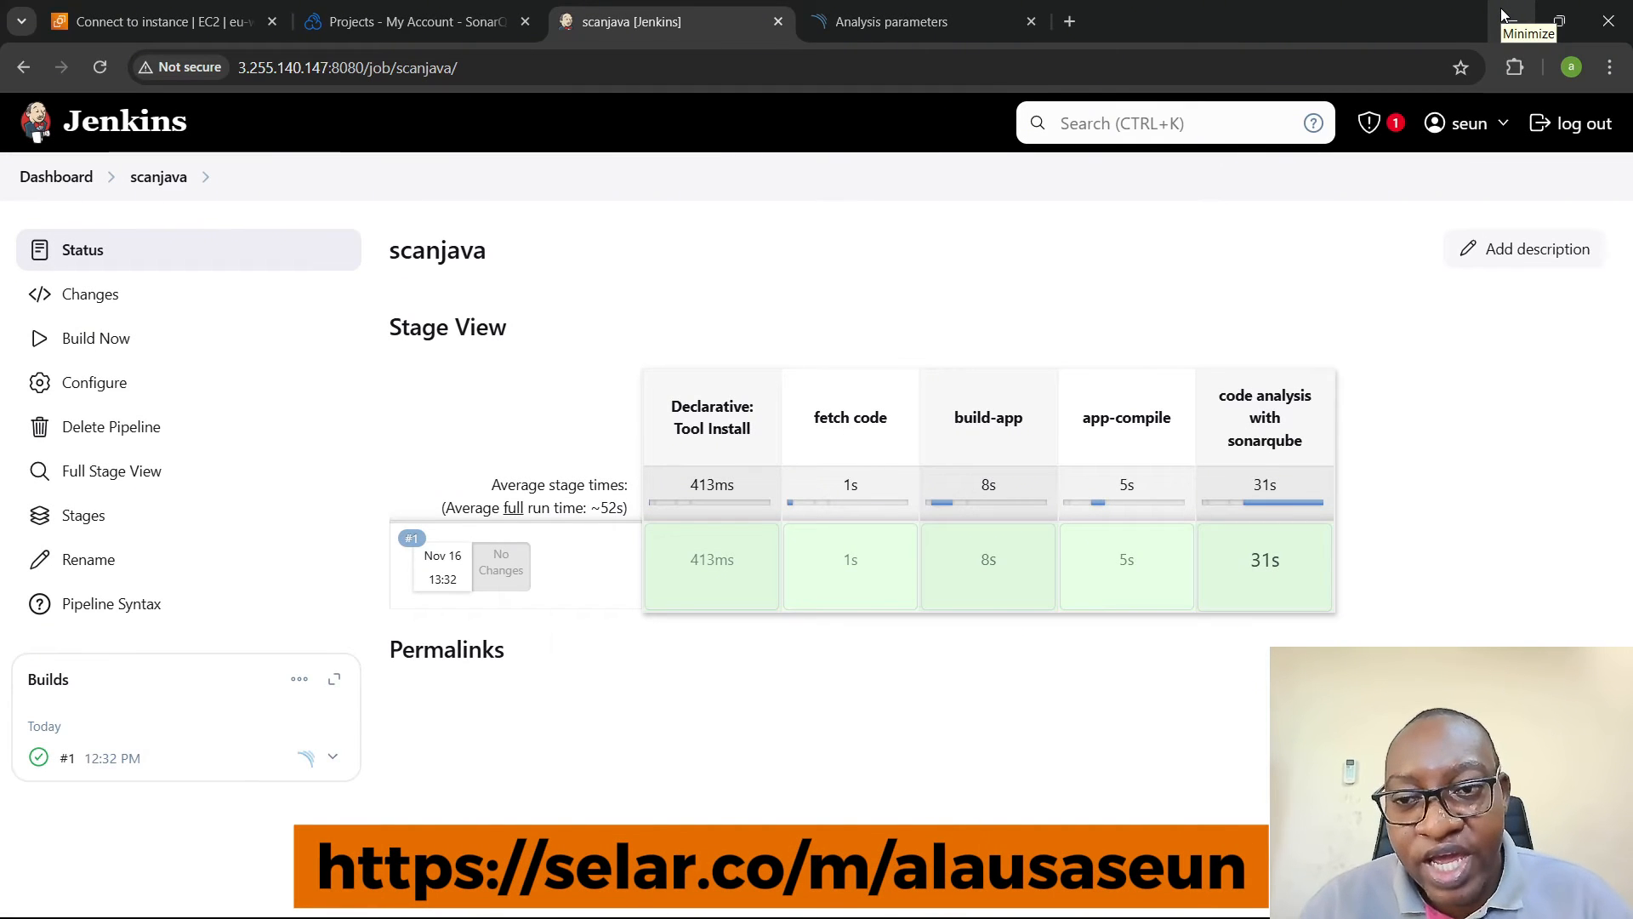
pyautogui.moveTo(1280, 582)
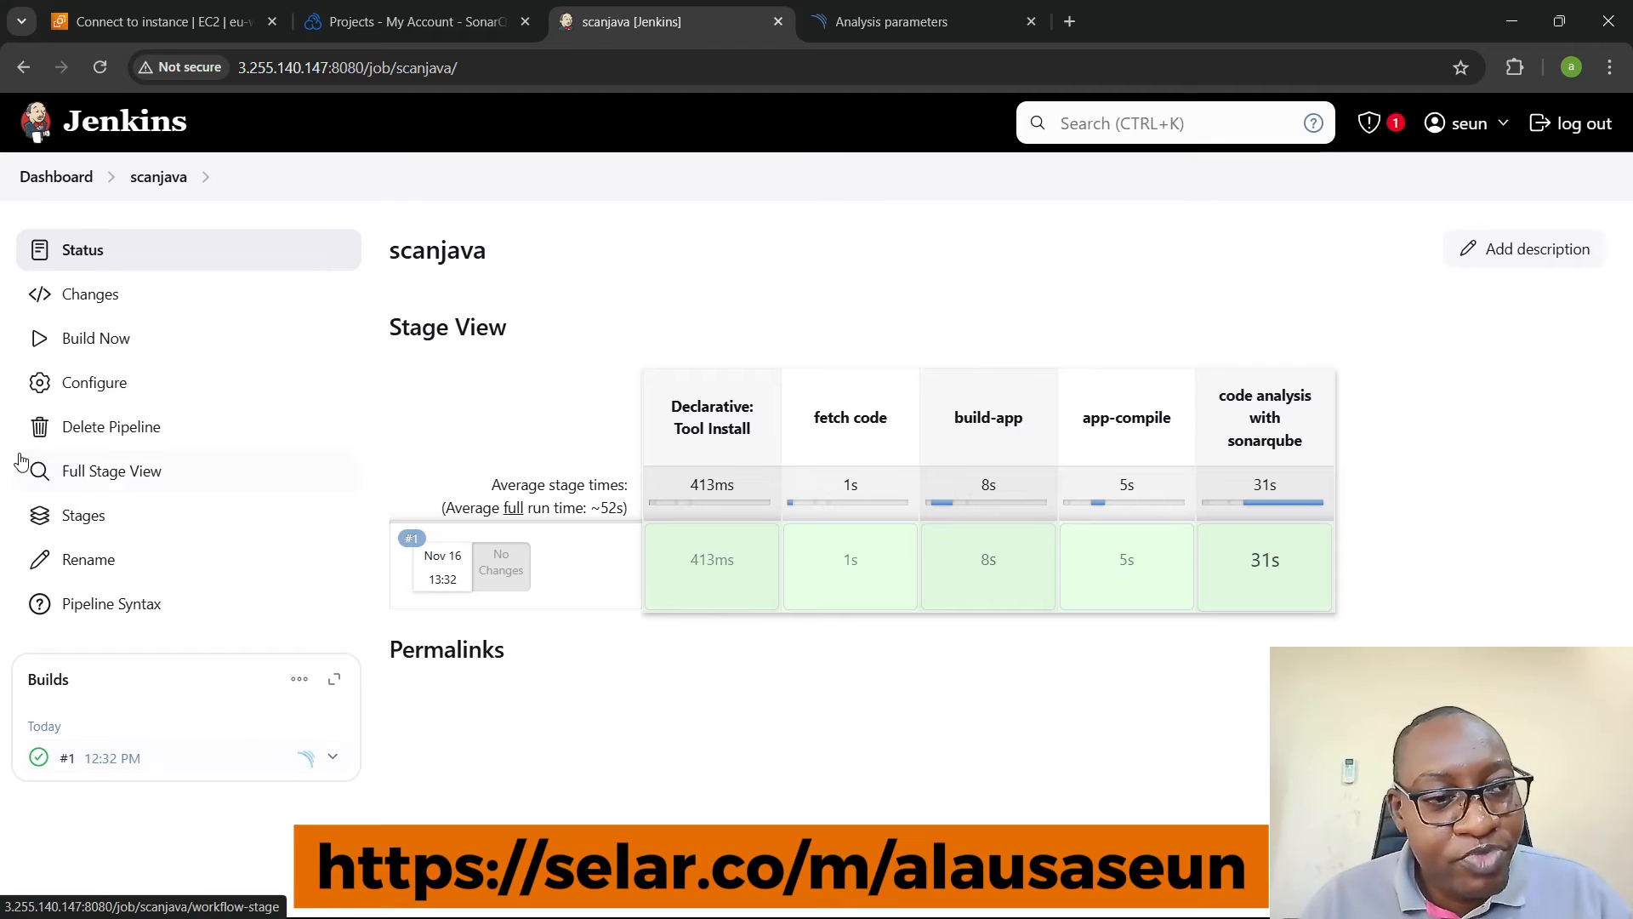
# - Open the console output of scanjava build #1 and examine the SonarQube environment injection and scanner command in the code analysis stage
pyautogui.click(40, 757)
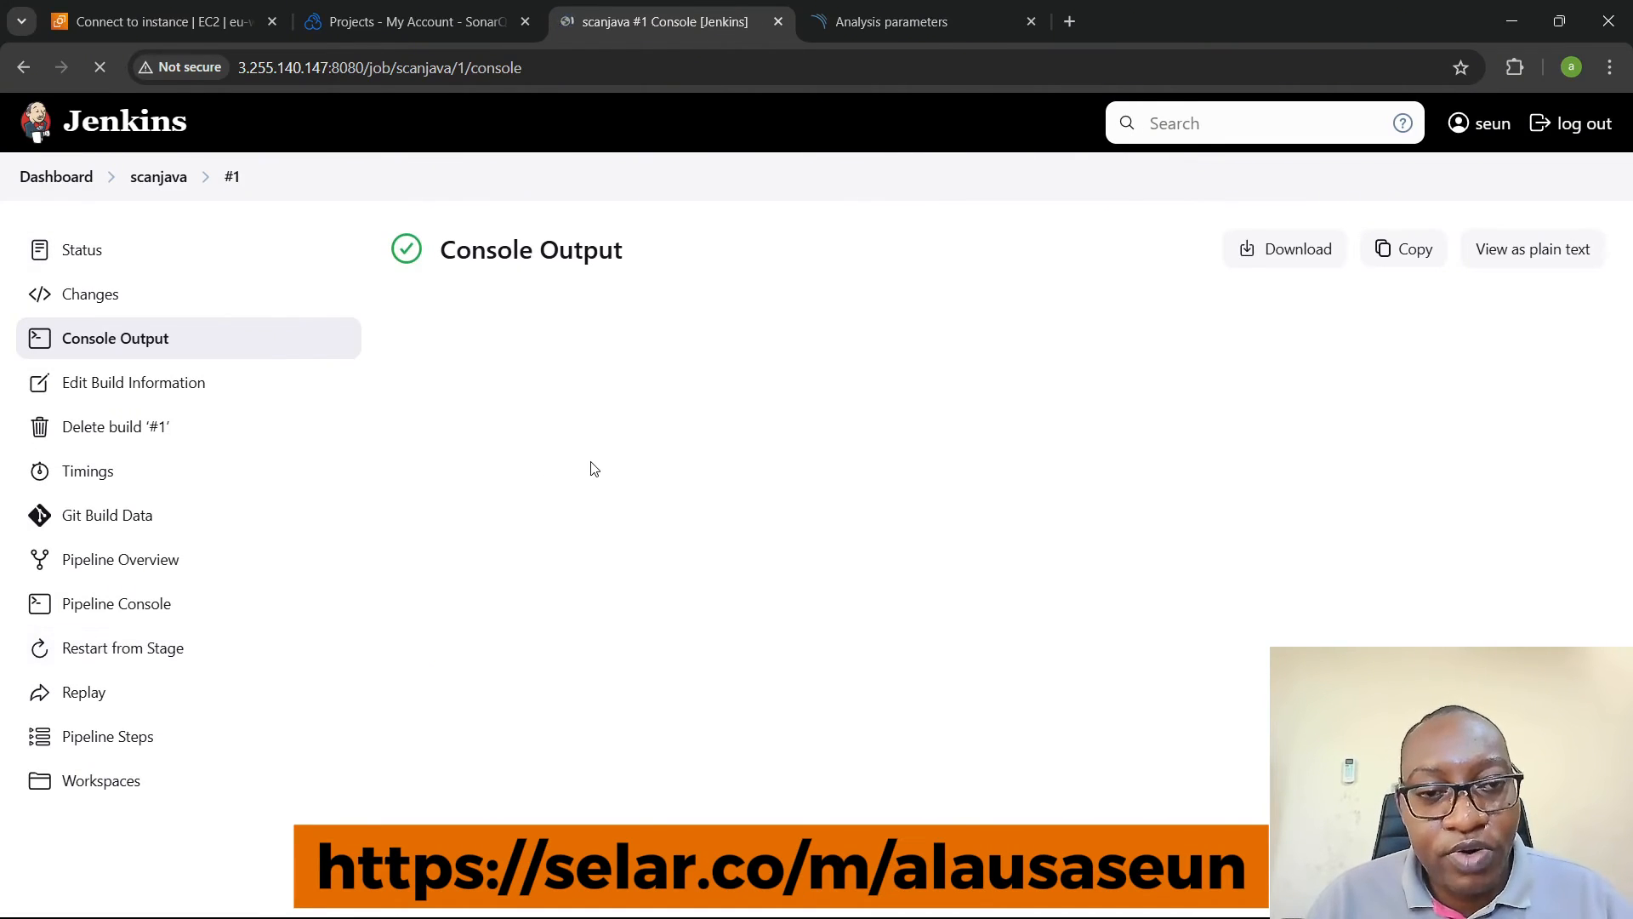
pyautogui.scroll(-15, 623, 459)
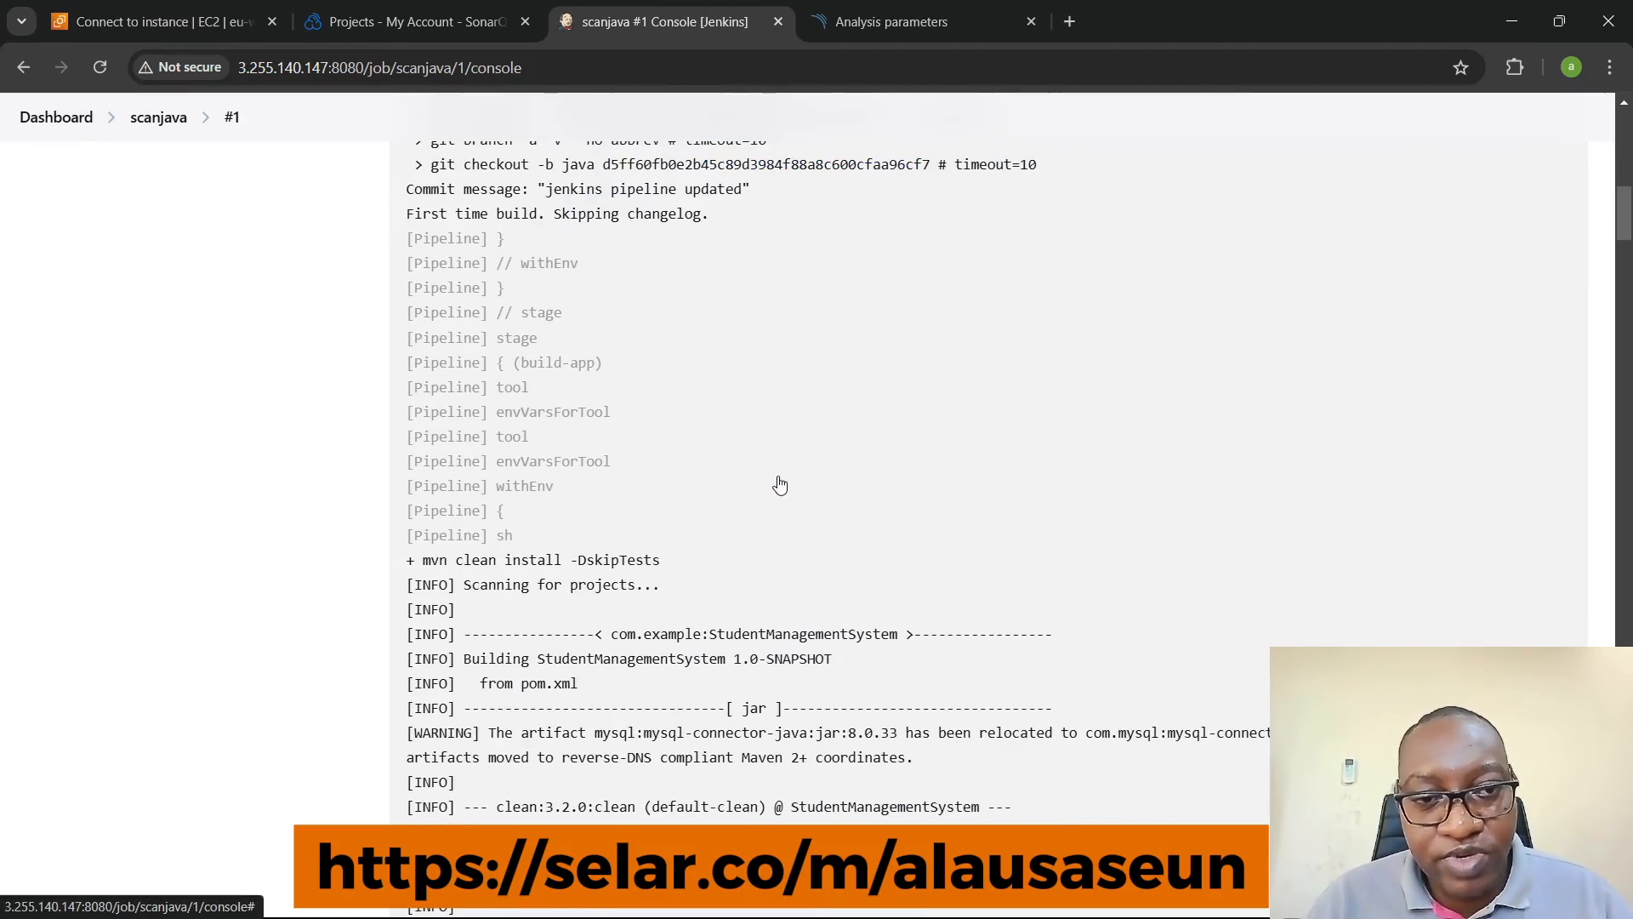
pyautogui.moveTo(1627, 210); pyautogui.dragTo(1627, 368)
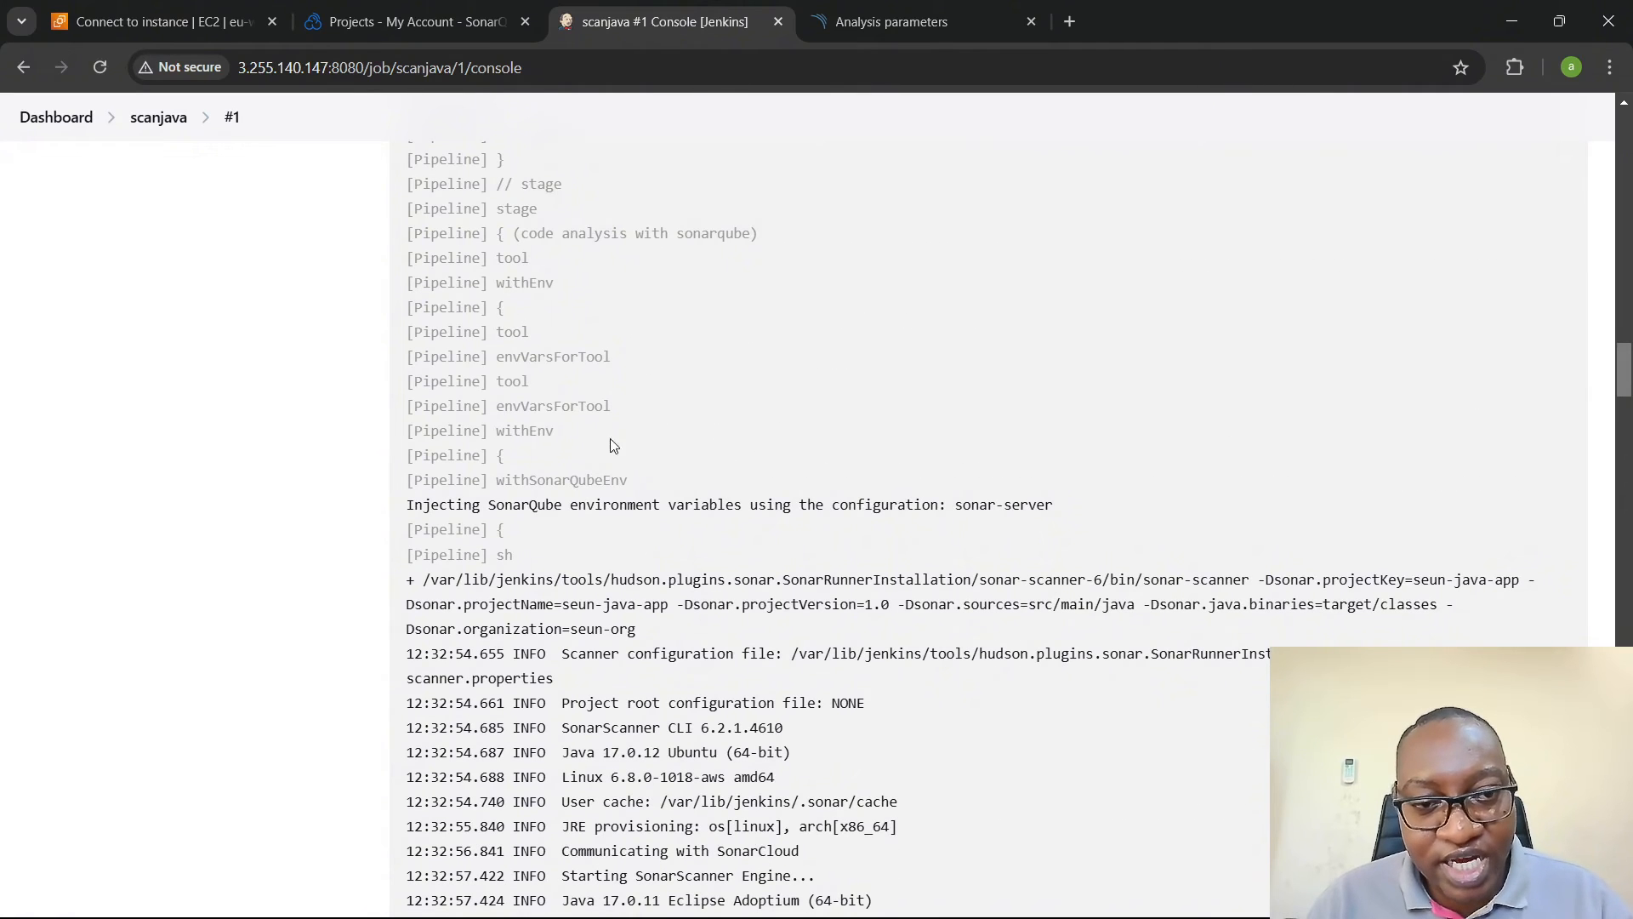
pyautogui.moveTo(456, 504); pyautogui.dragTo(1054, 508)
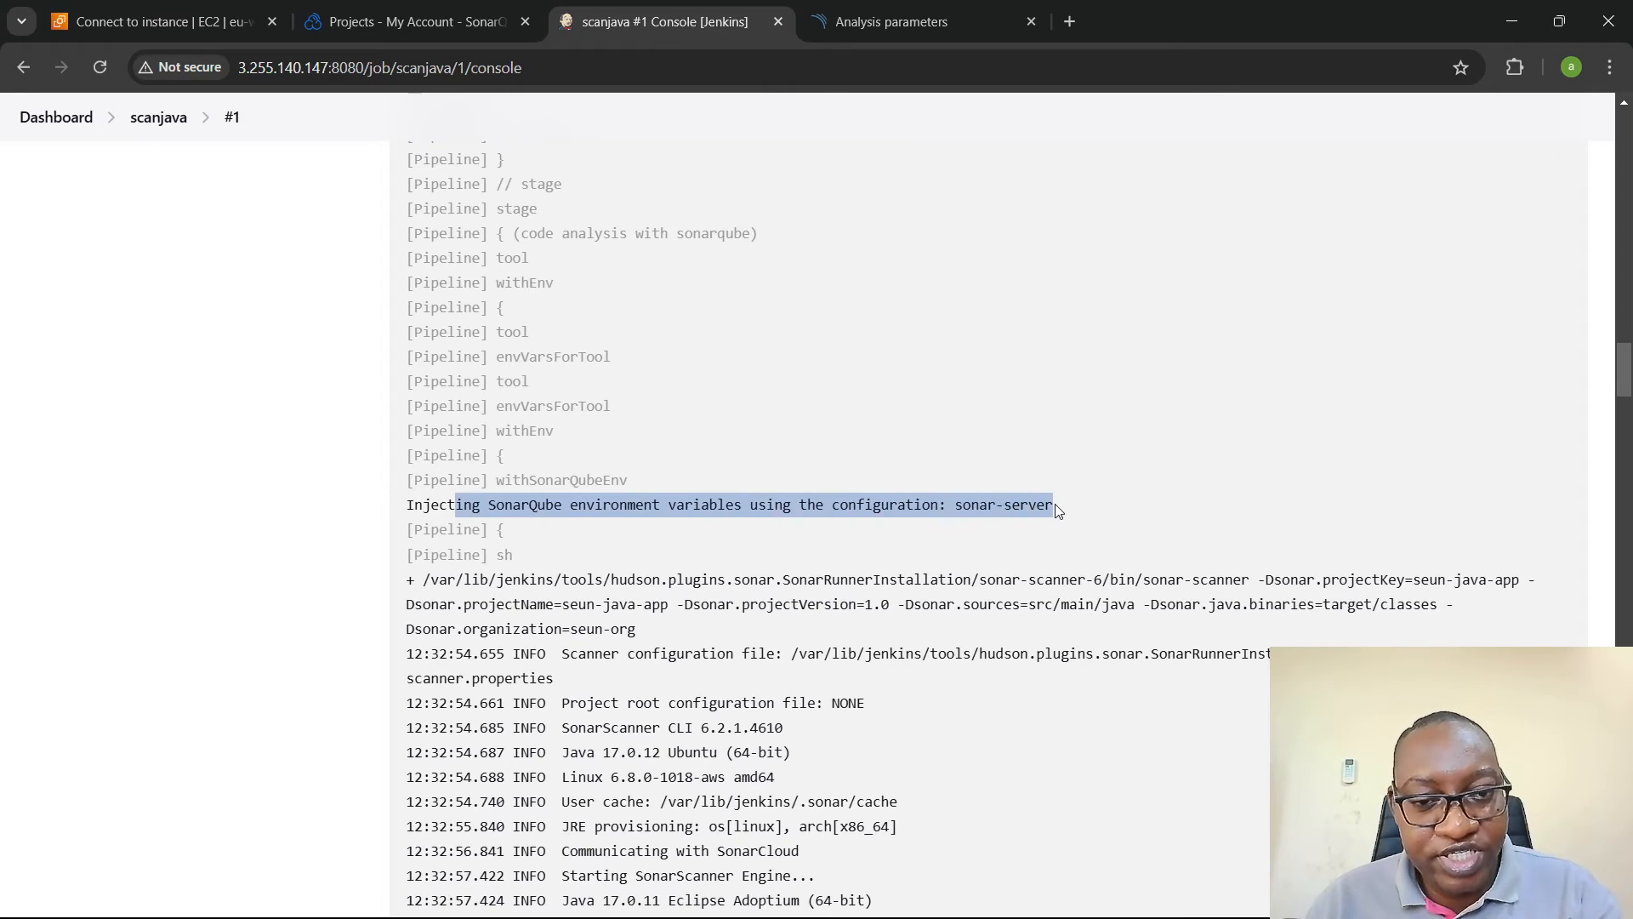
pyautogui.scroll(-1, 1058, 509)
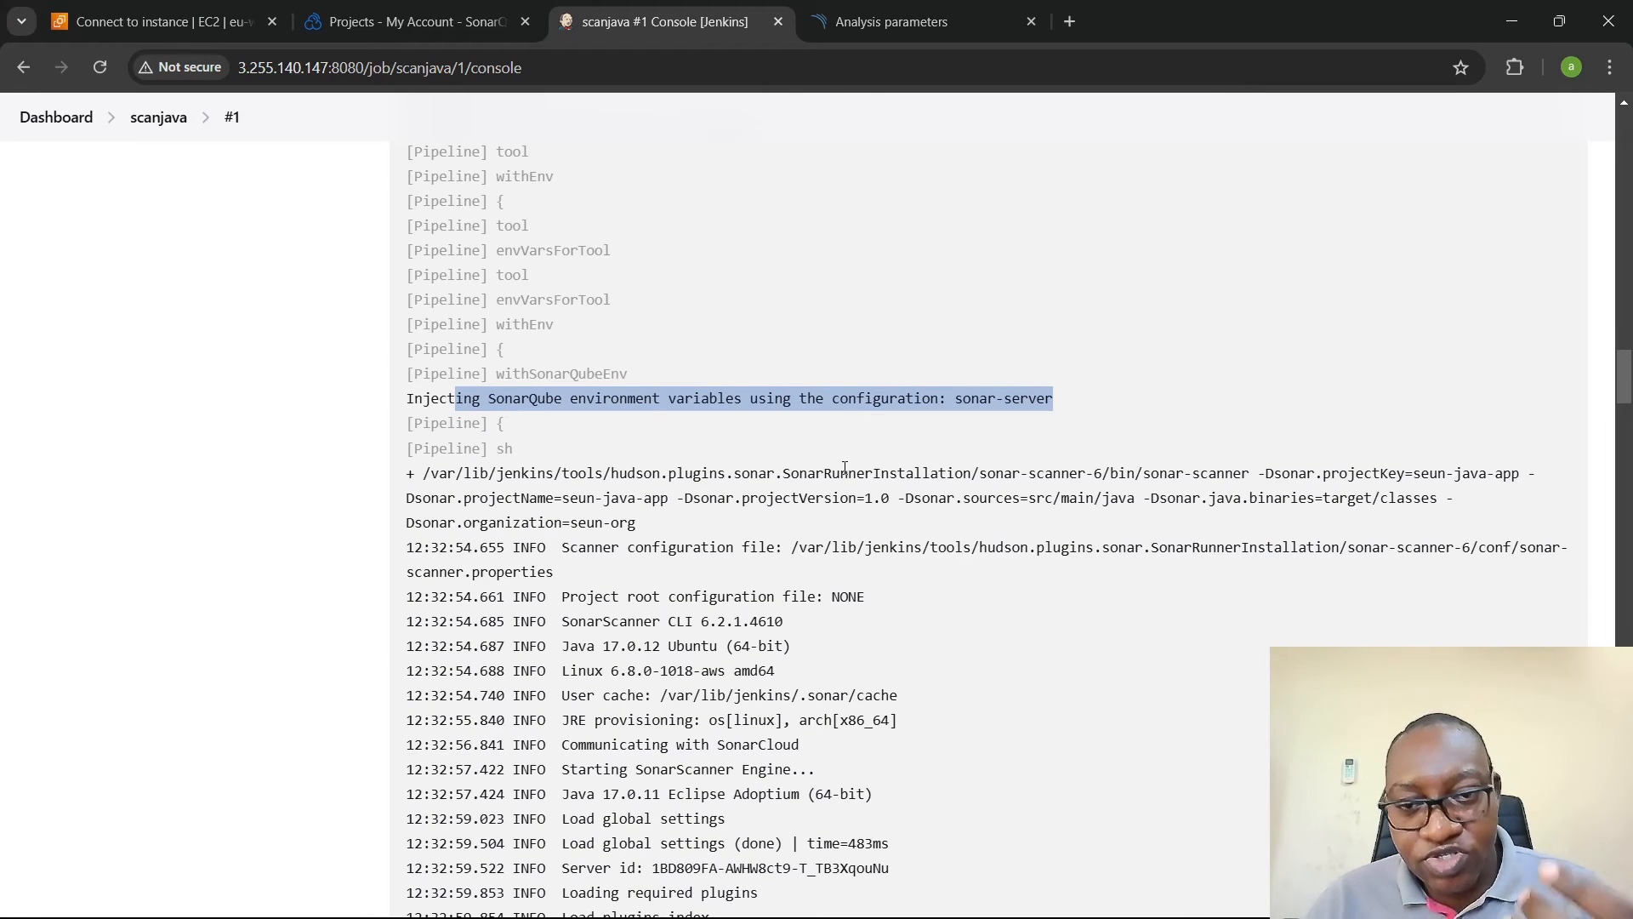
pyautogui.scroll(-3, 845, 468)
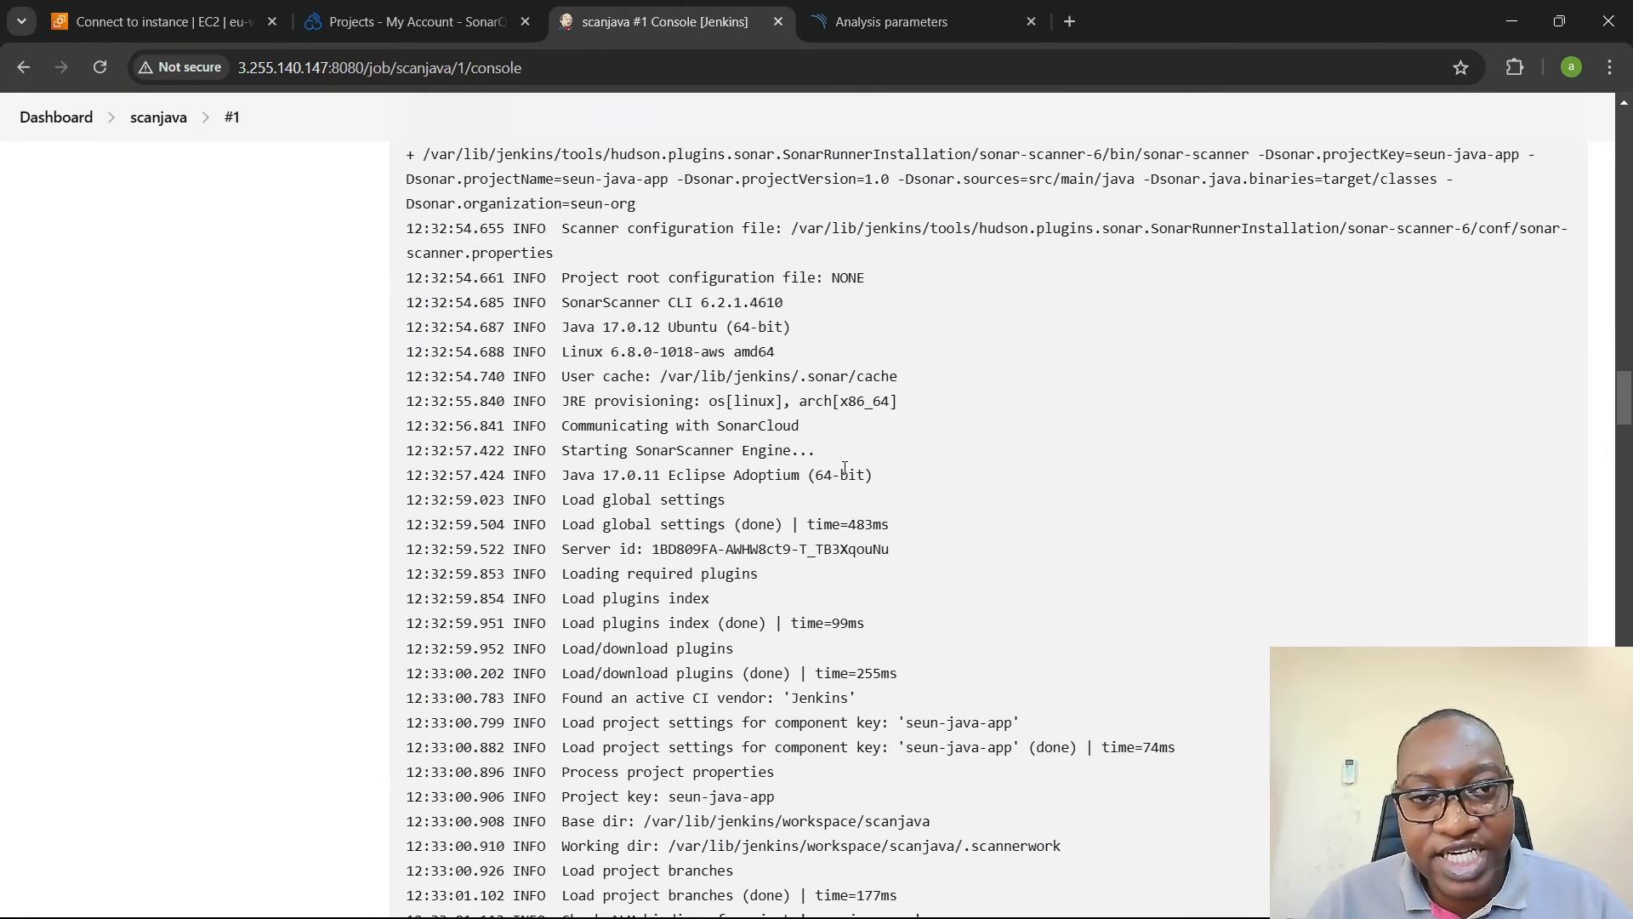
# - Review the analysis report generation, upload and execution result lines near the end of the build's console output
pyautogui.moveTo(1620, 411); pyautogui.dragTo(1621, 710)
pyautogui.scroll(-1, 705, 252)
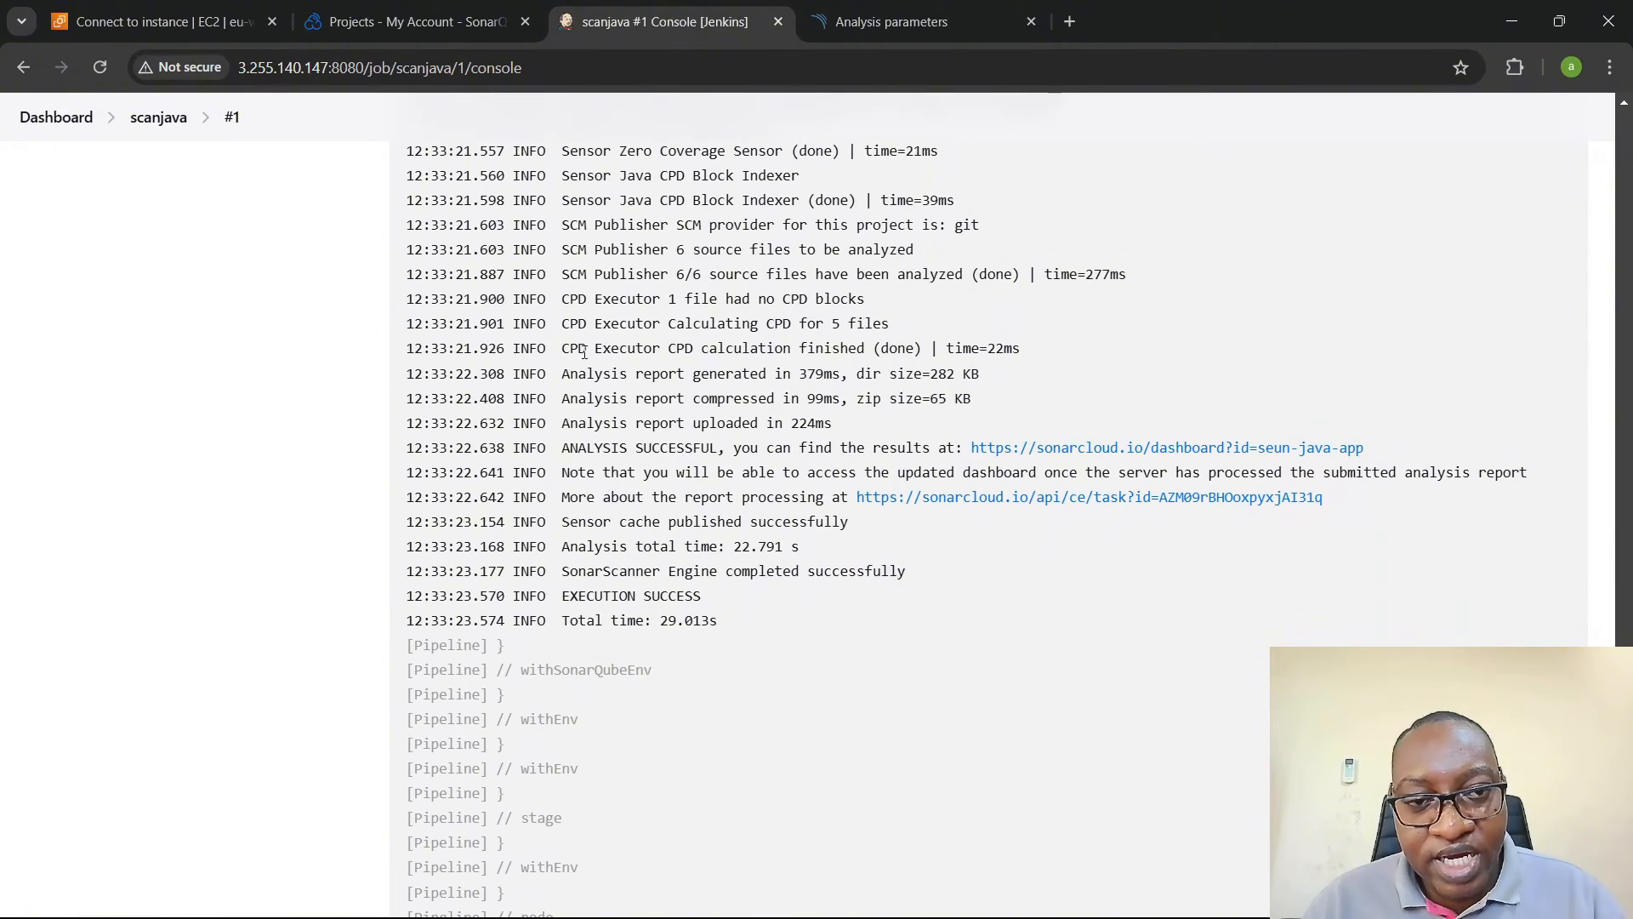
pyautogui.moveTo(557, 369); pyautogui.dragTo(982, 379)
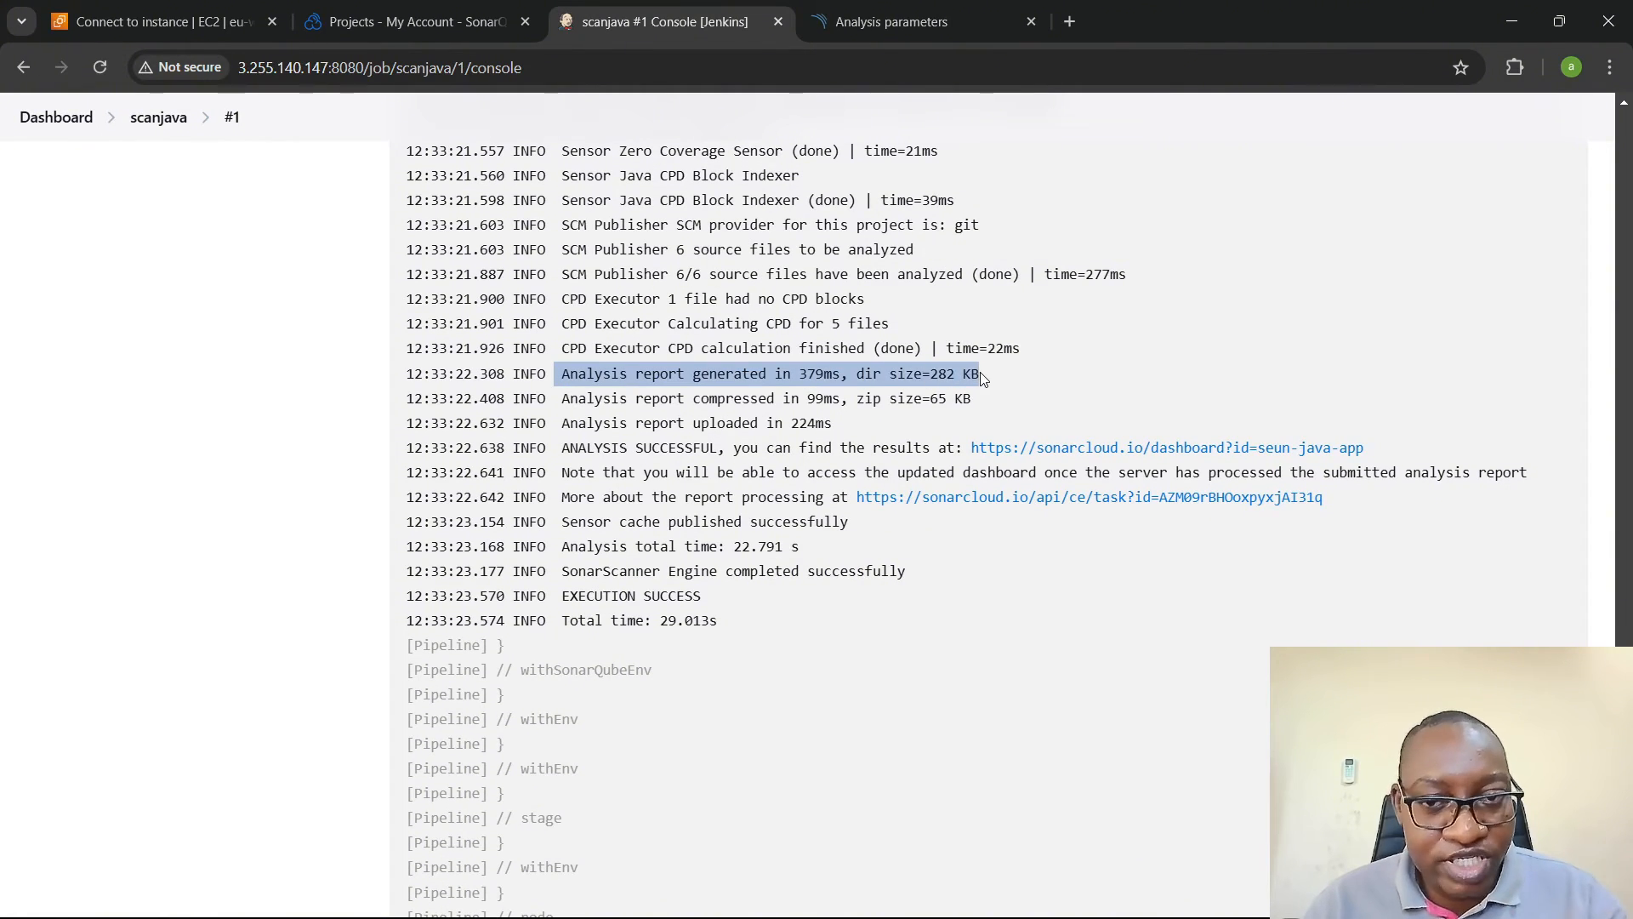
pyautogui.click(867, 381)
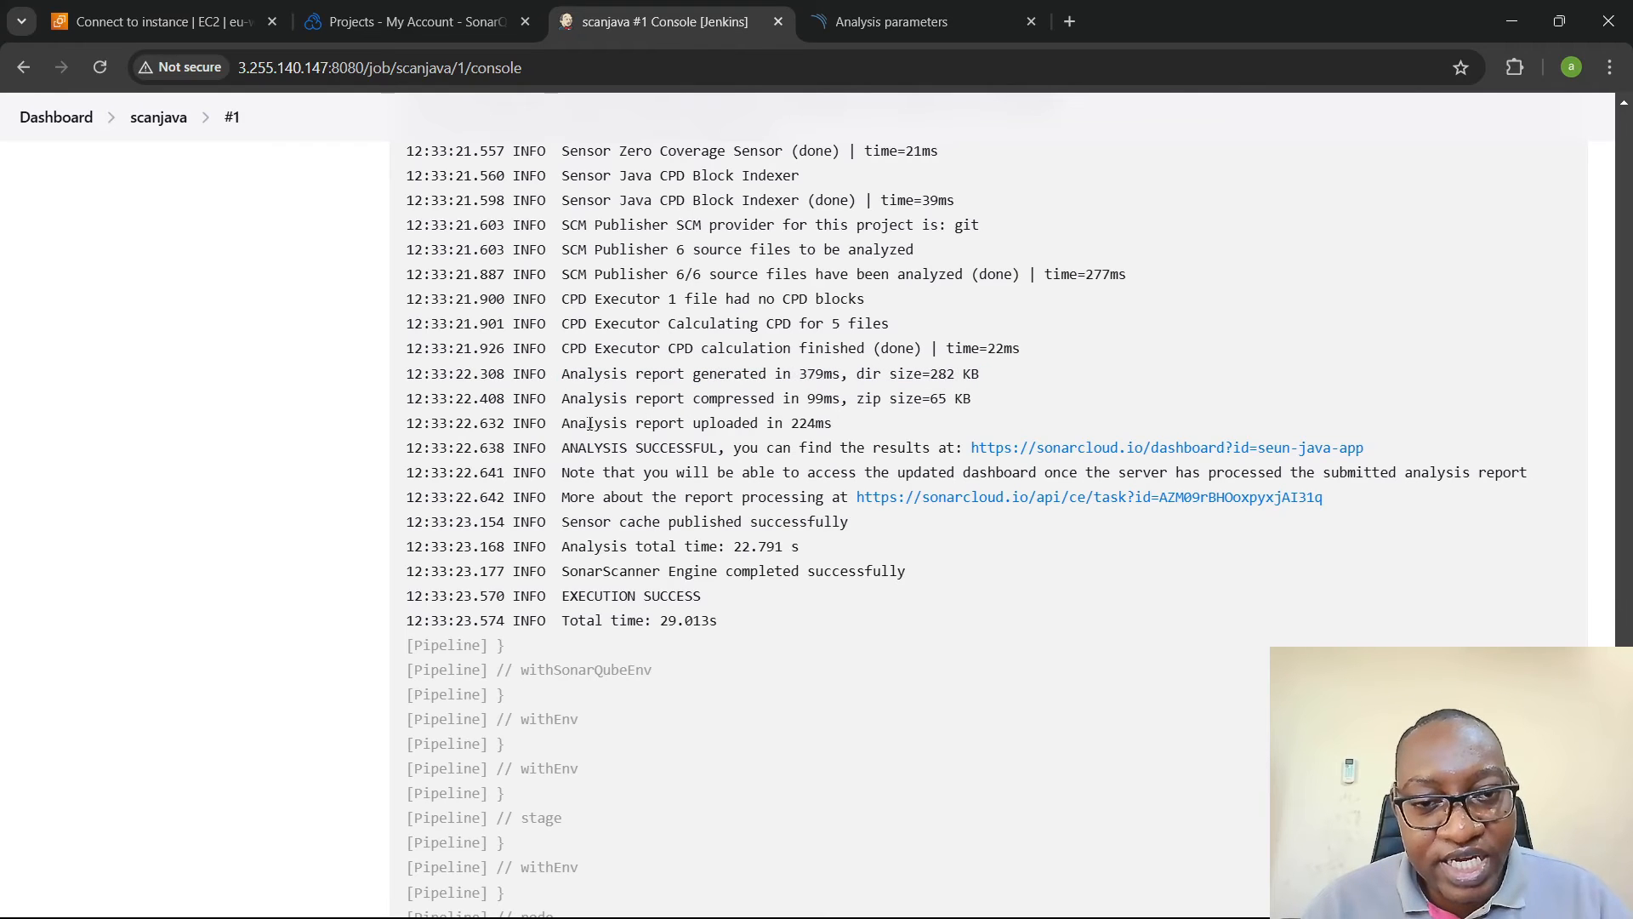
pyautogui.moveTo(563, 427); pyautogui.dragTo(853, 422)
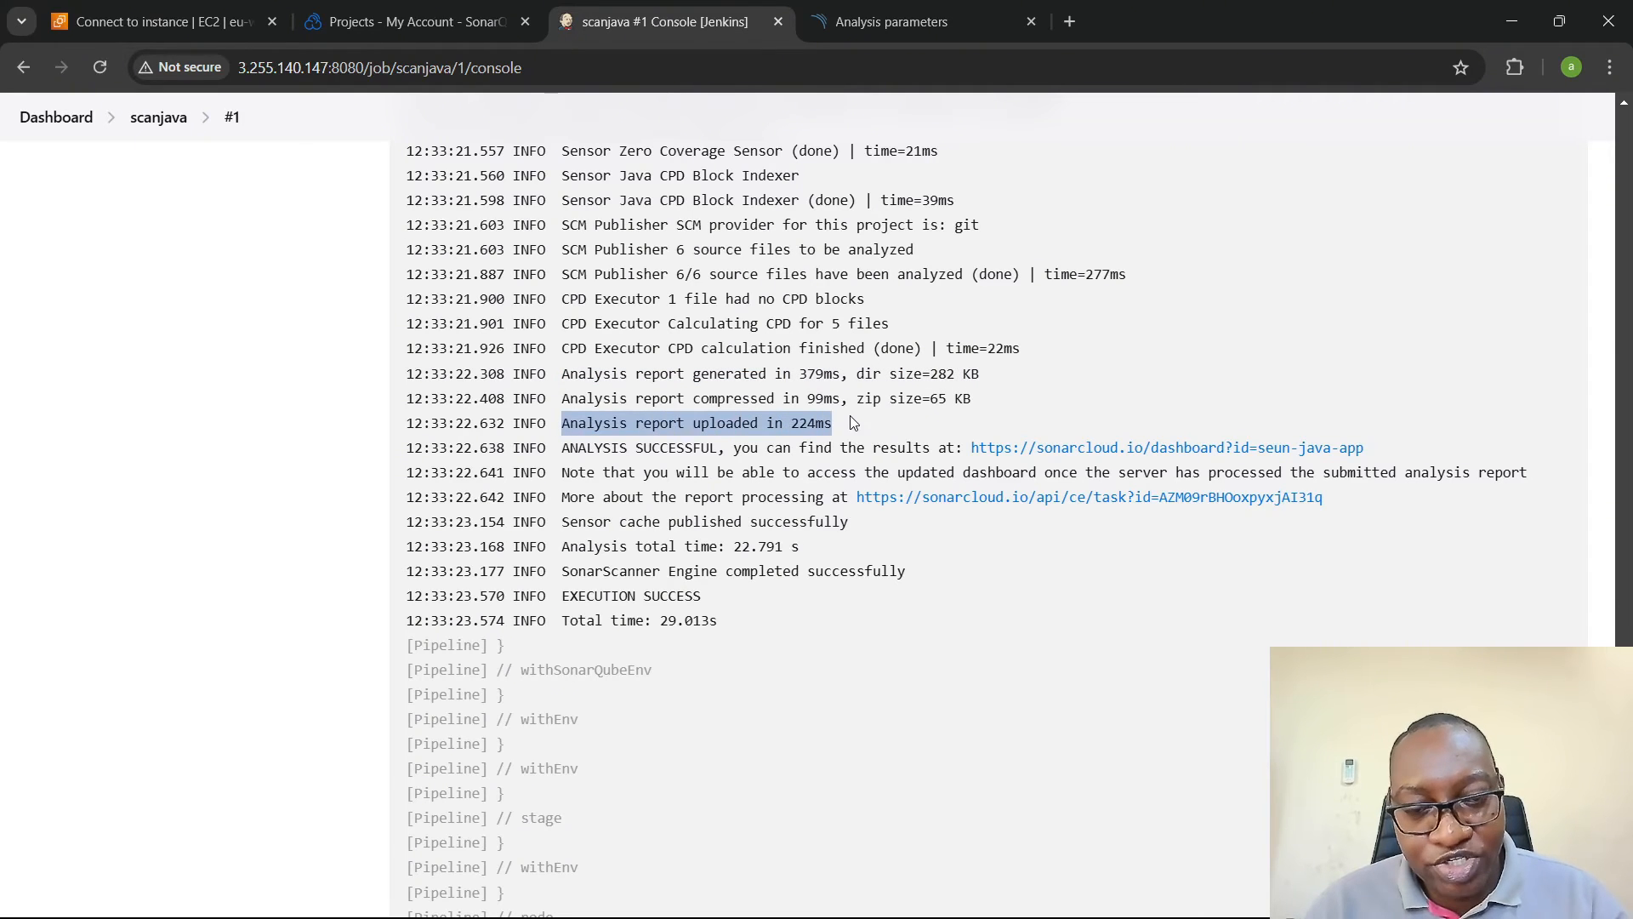
pyautogui.click(677, 440)
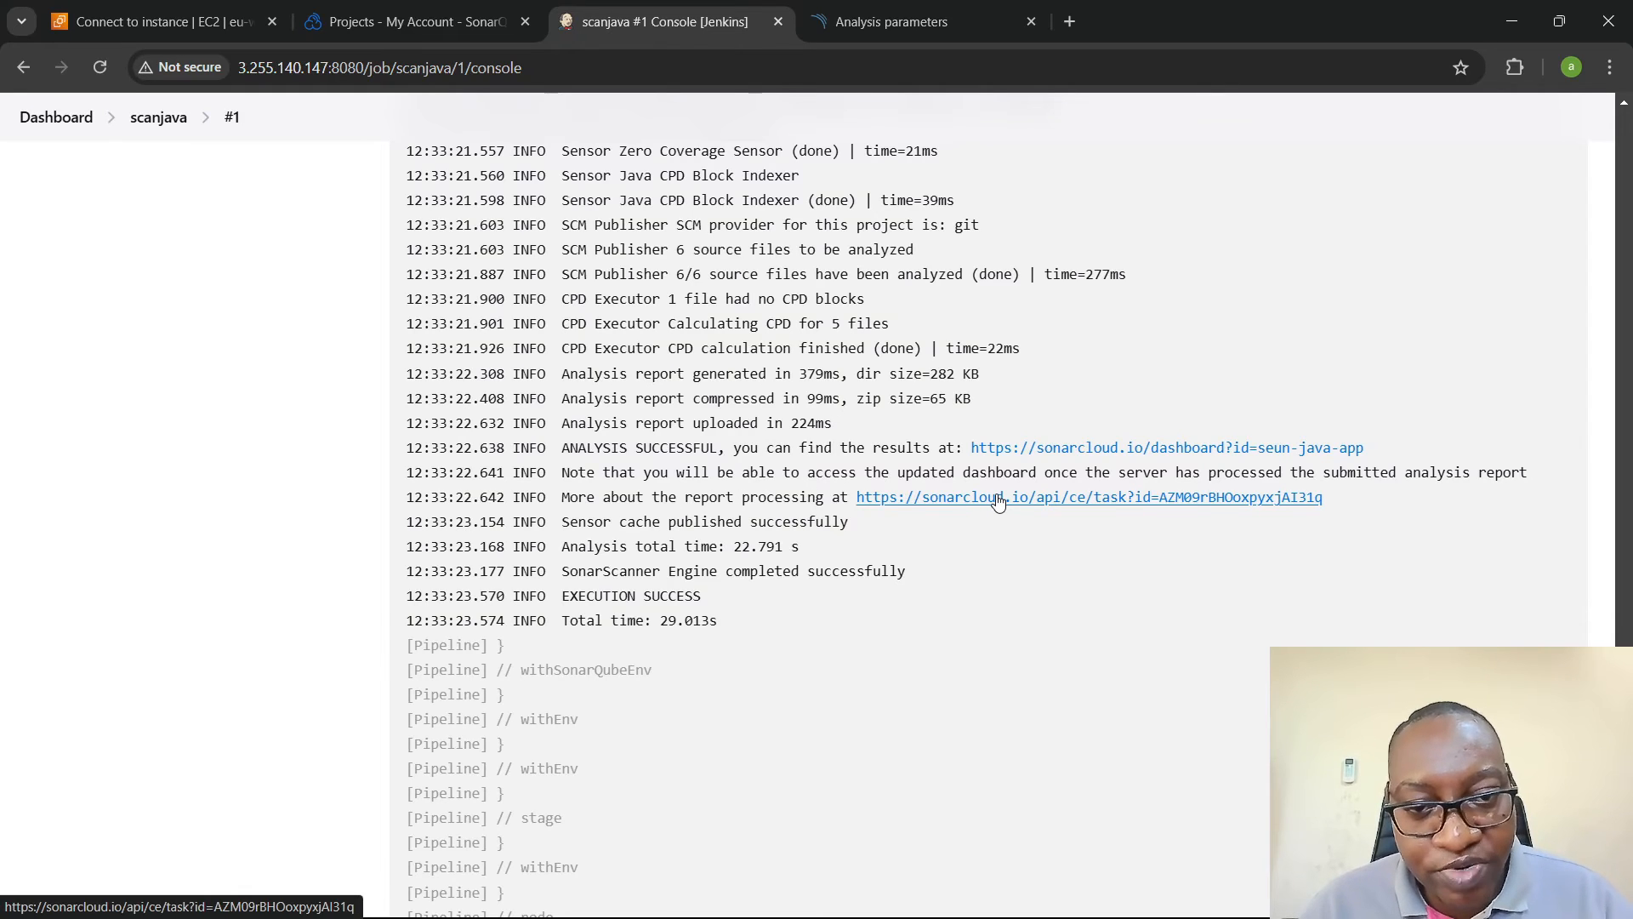
pyautogui.scroll(-1, 998, 502)
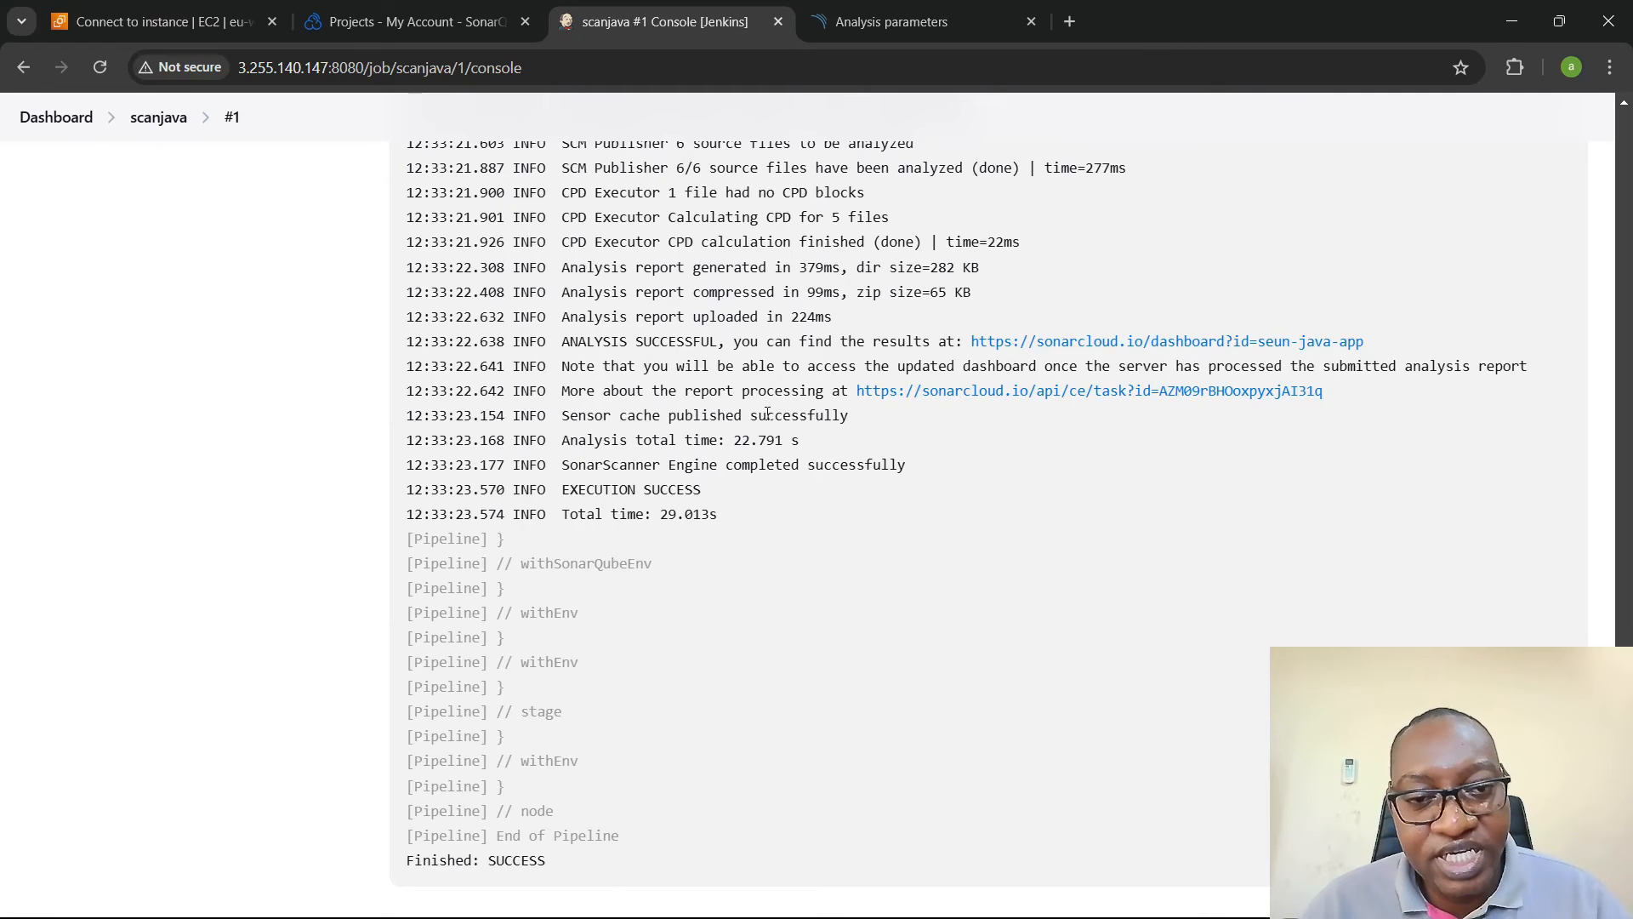
pyautogui.moveTo(560, 489); pyautogui.dragTo(708, 495)
pyautogui.scroll(-1, 711, 485)
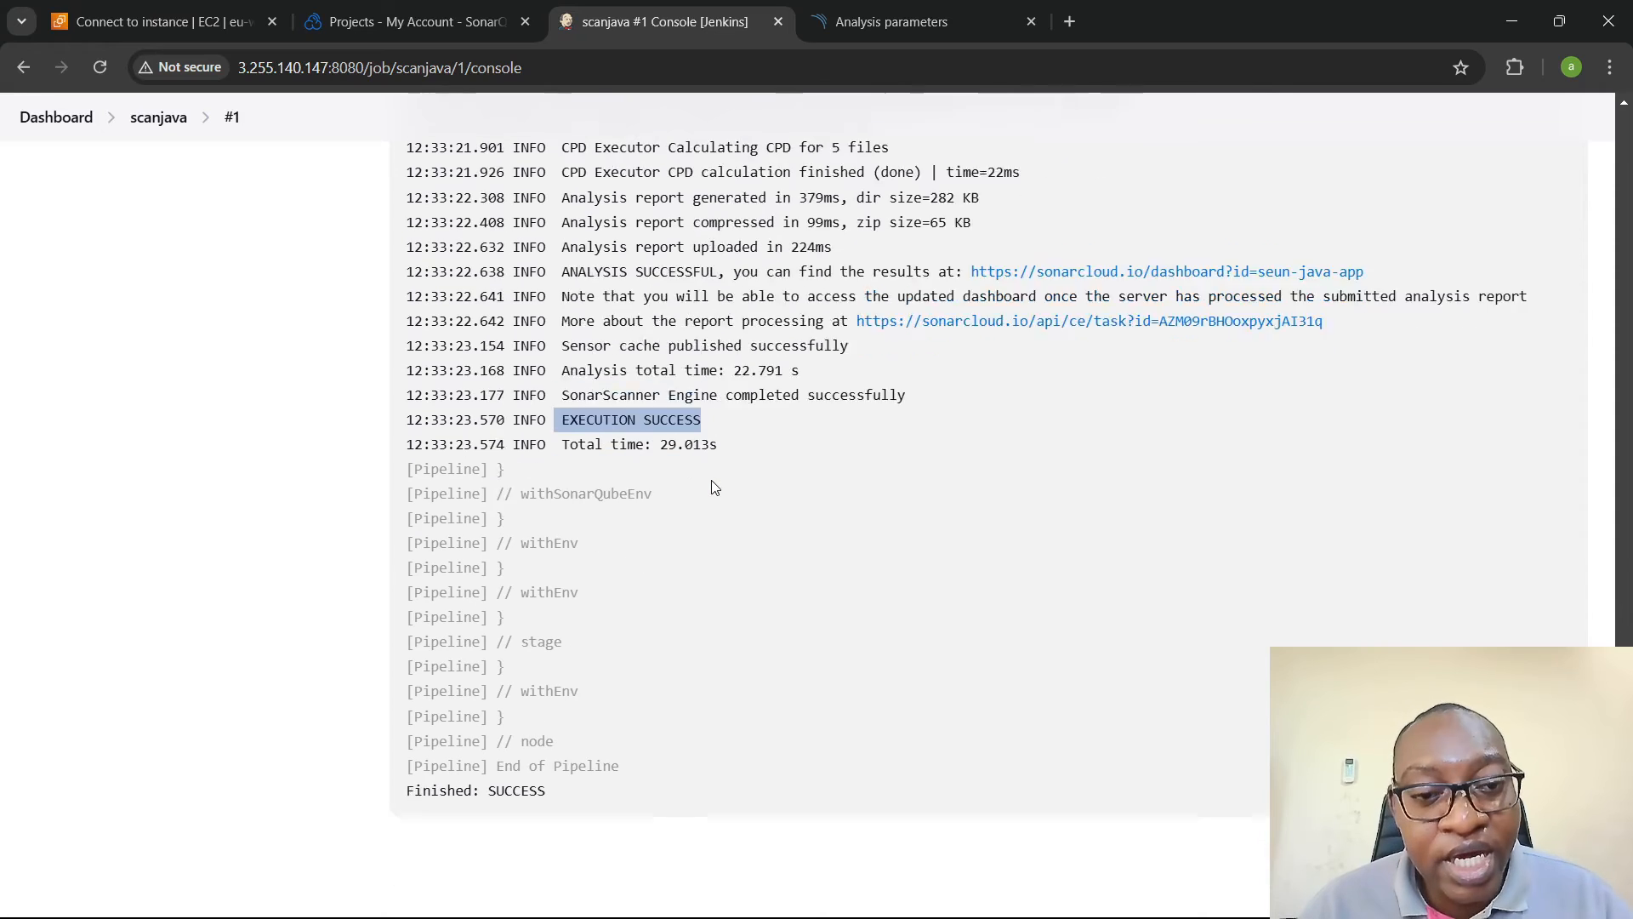
# - Reload the projects list in SonarQube Cloud and examine the seun-java-app project's overview and latest analysis activity
pyautogui.click(423, 7)
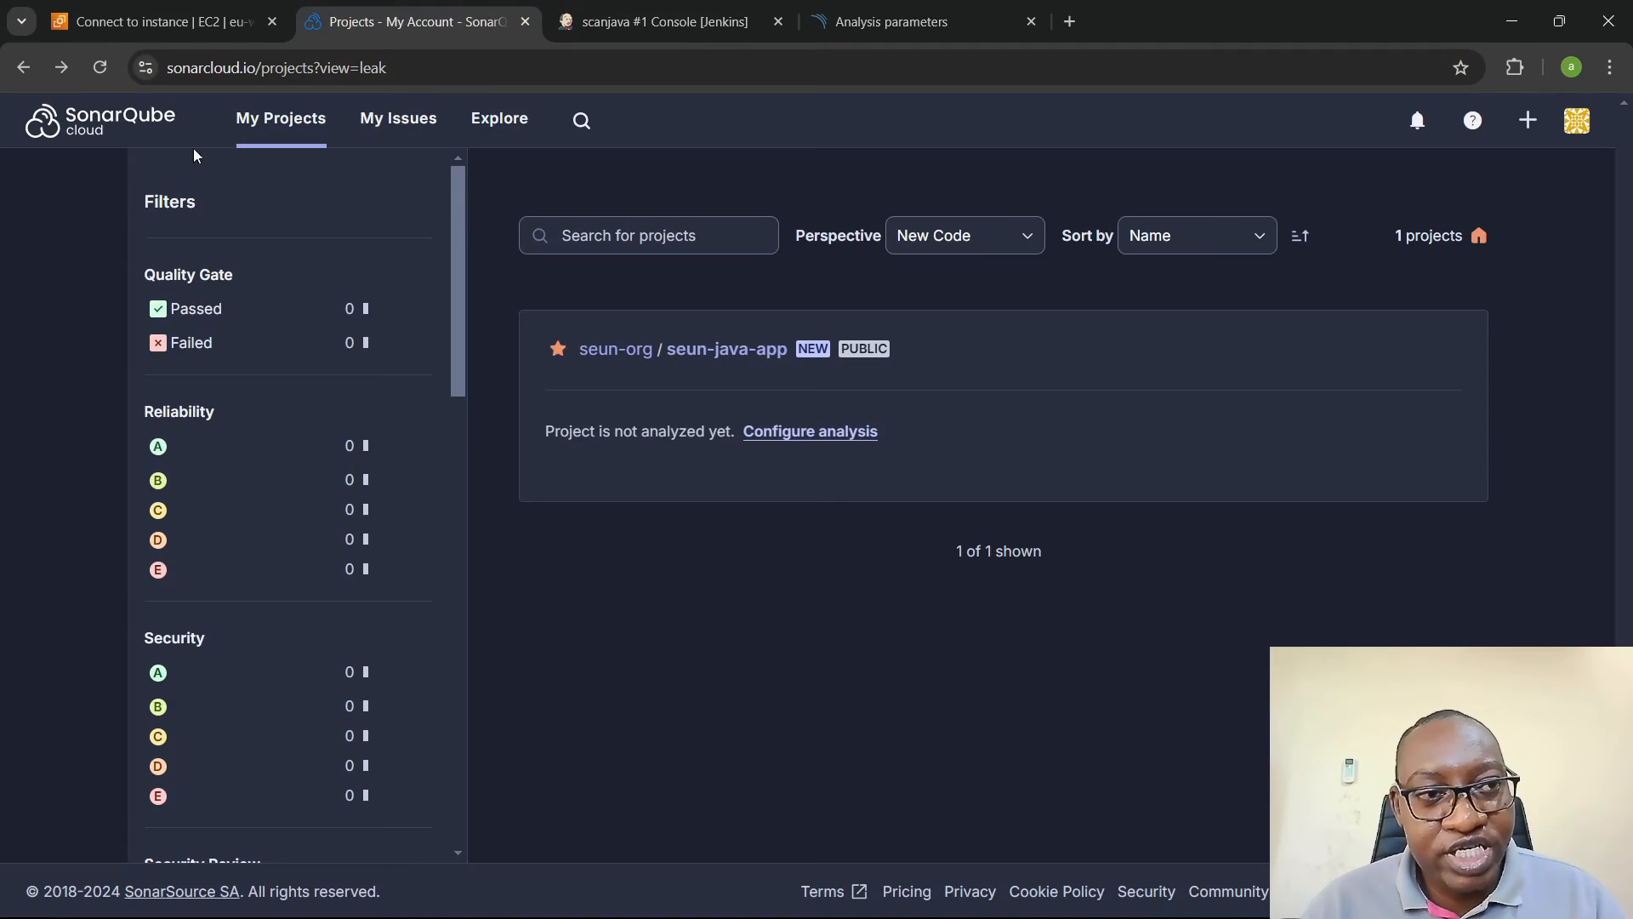
pyautogui.click(94, 65)
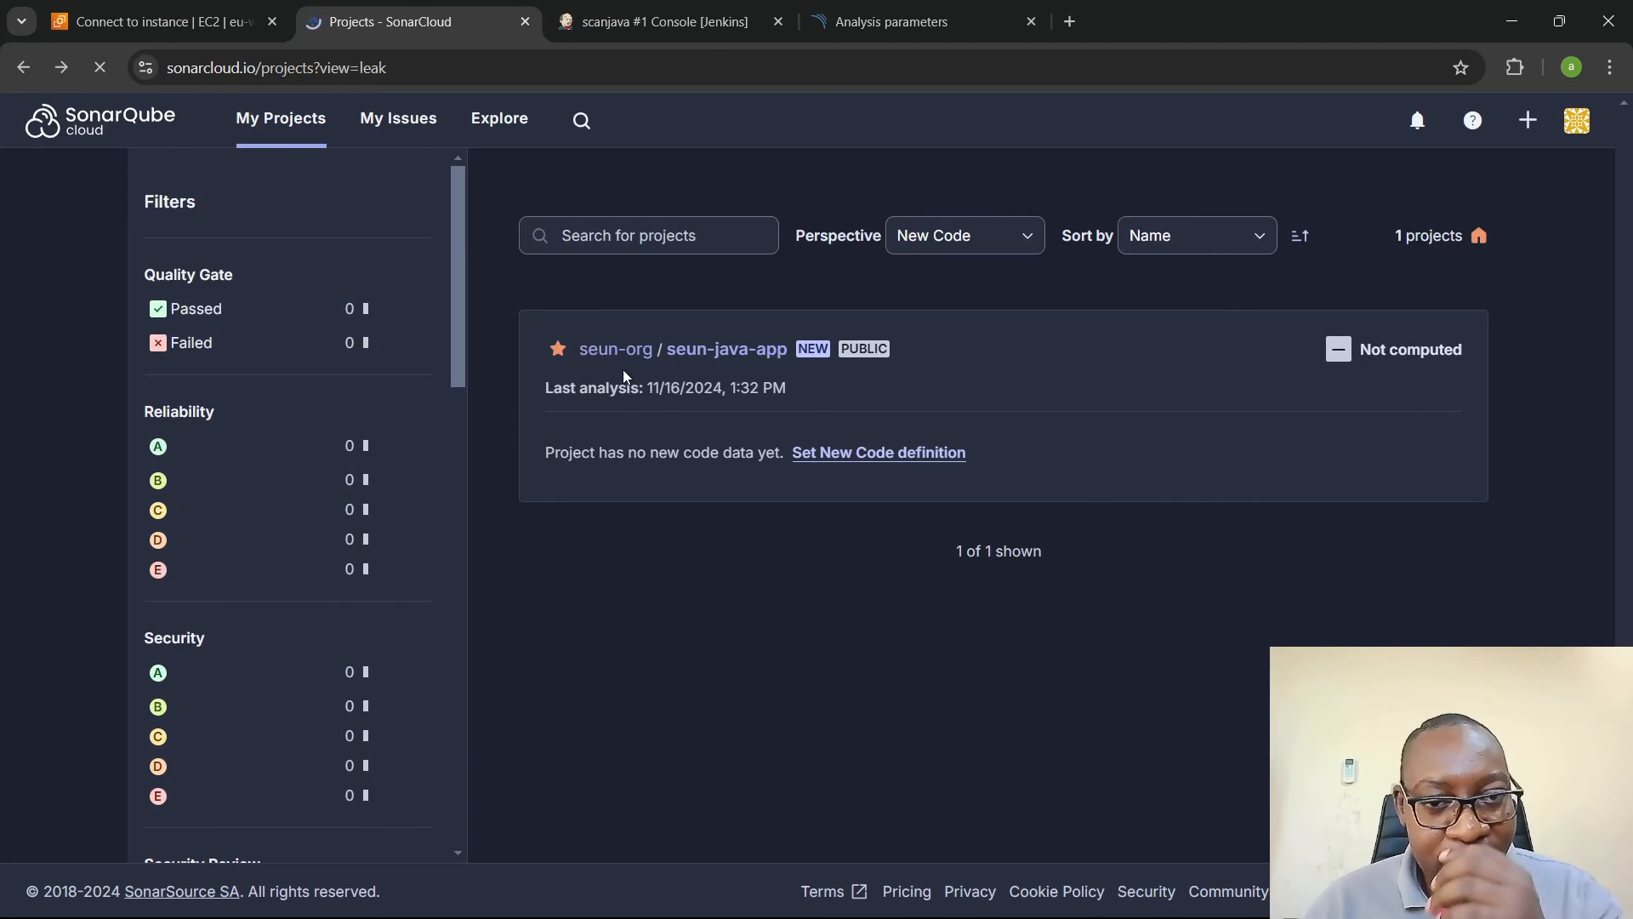
pyautogui.moveTo(558, 387); pyautogui.dragTo(791, 389)
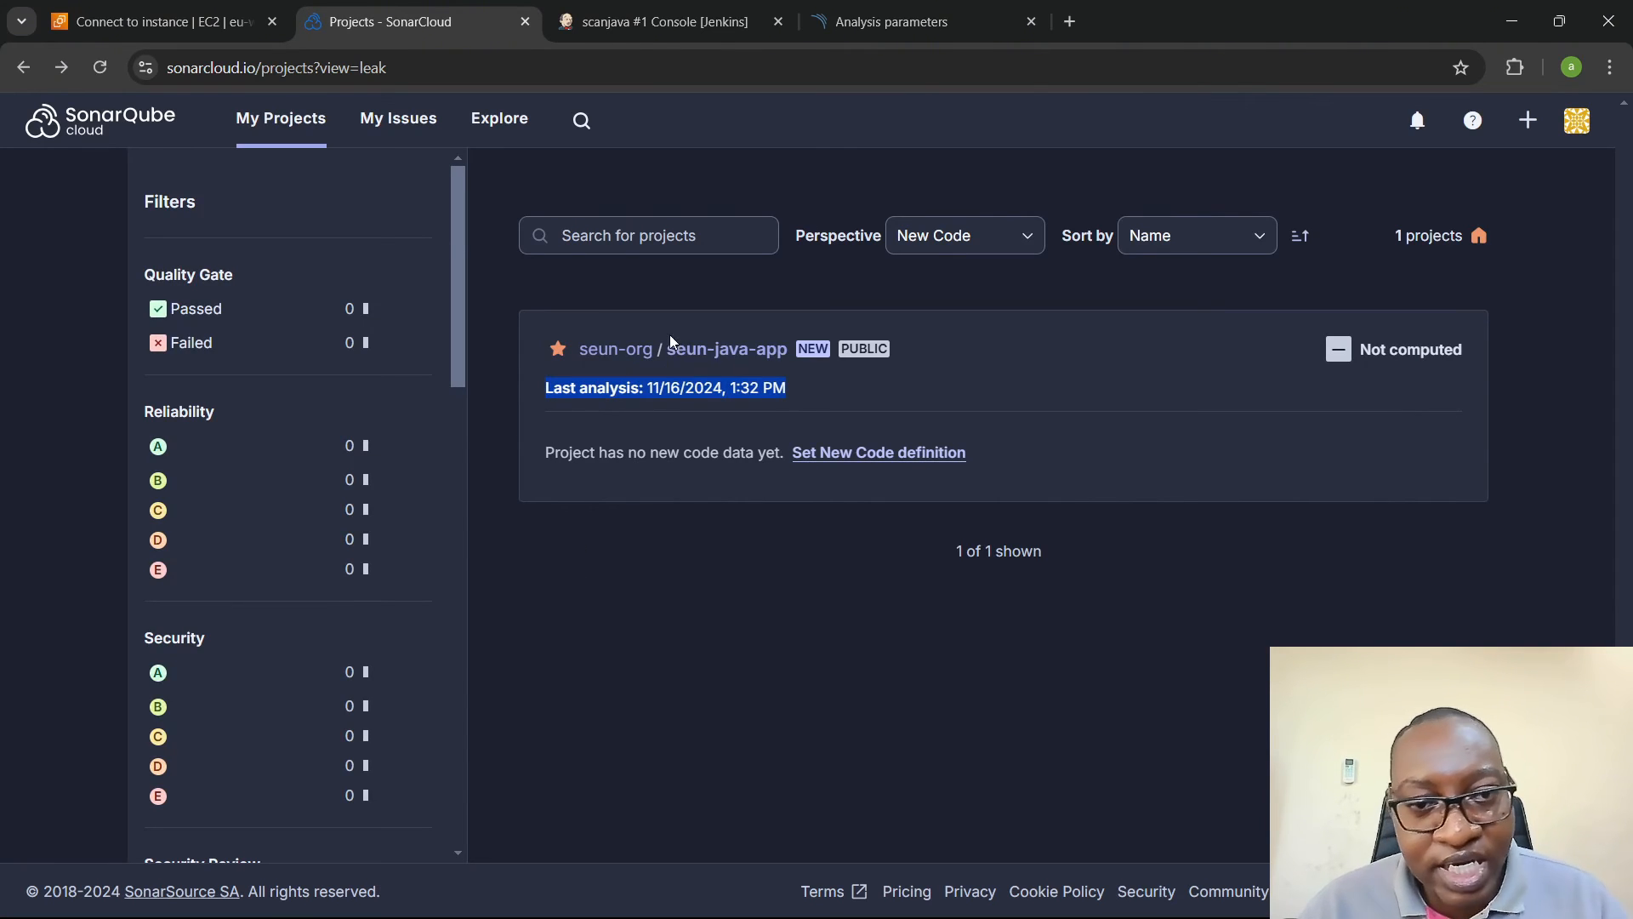
pyautogui.click(723, 351)
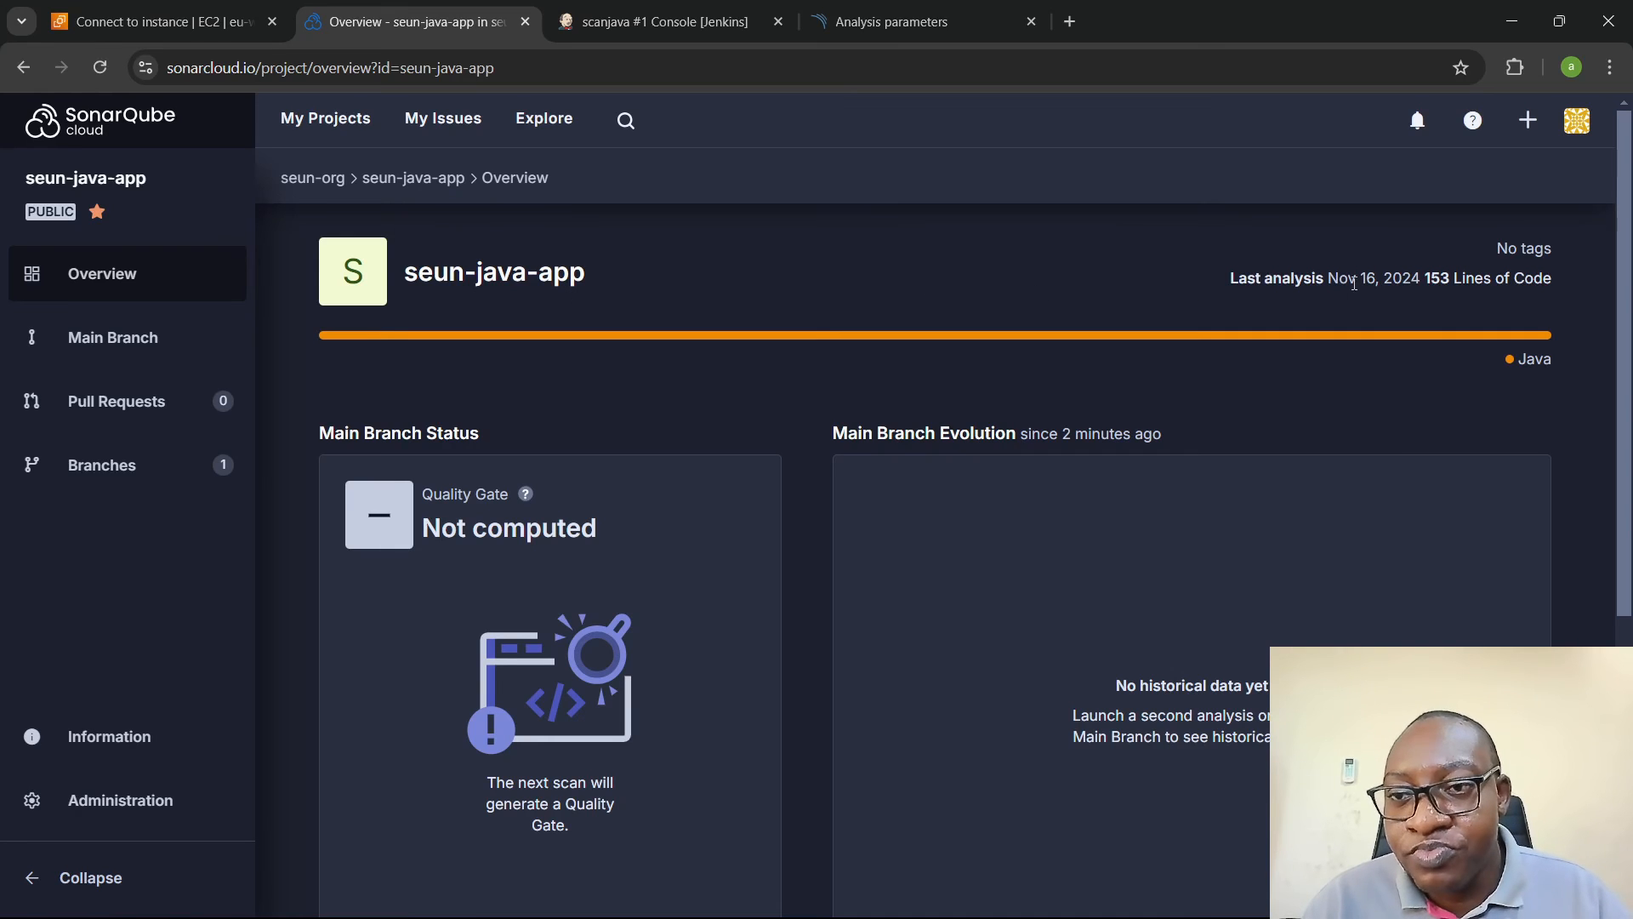
pyautogui.moveTo(1426, 279); pyautogui.dragTo(1453, 283)
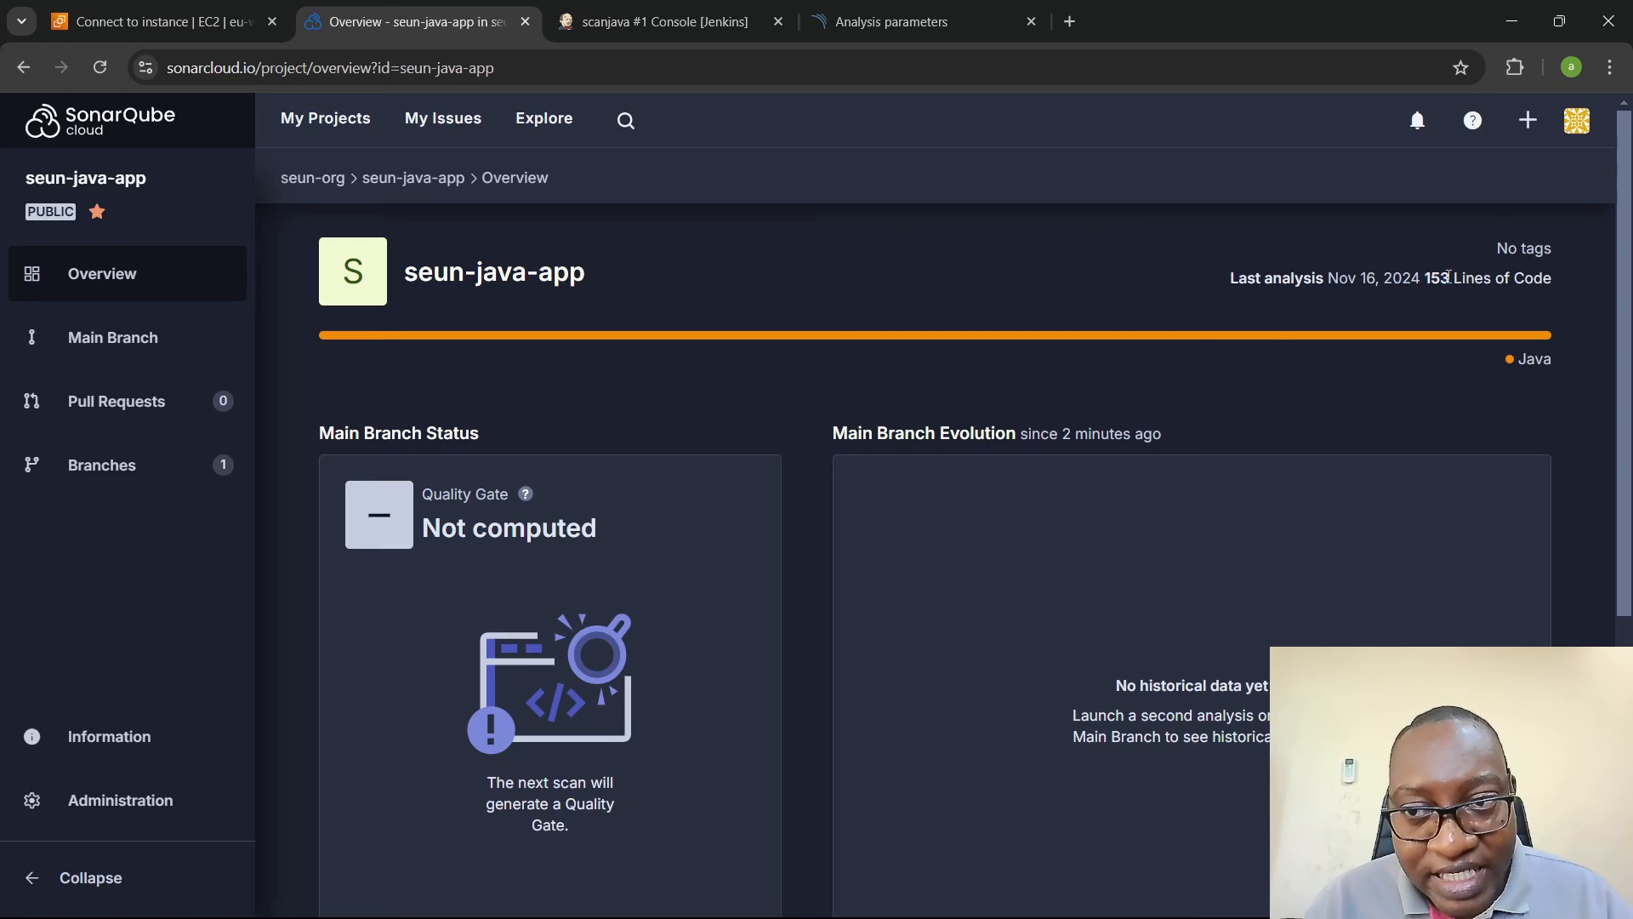
pyautogui.scroll(-5, 987, 410)
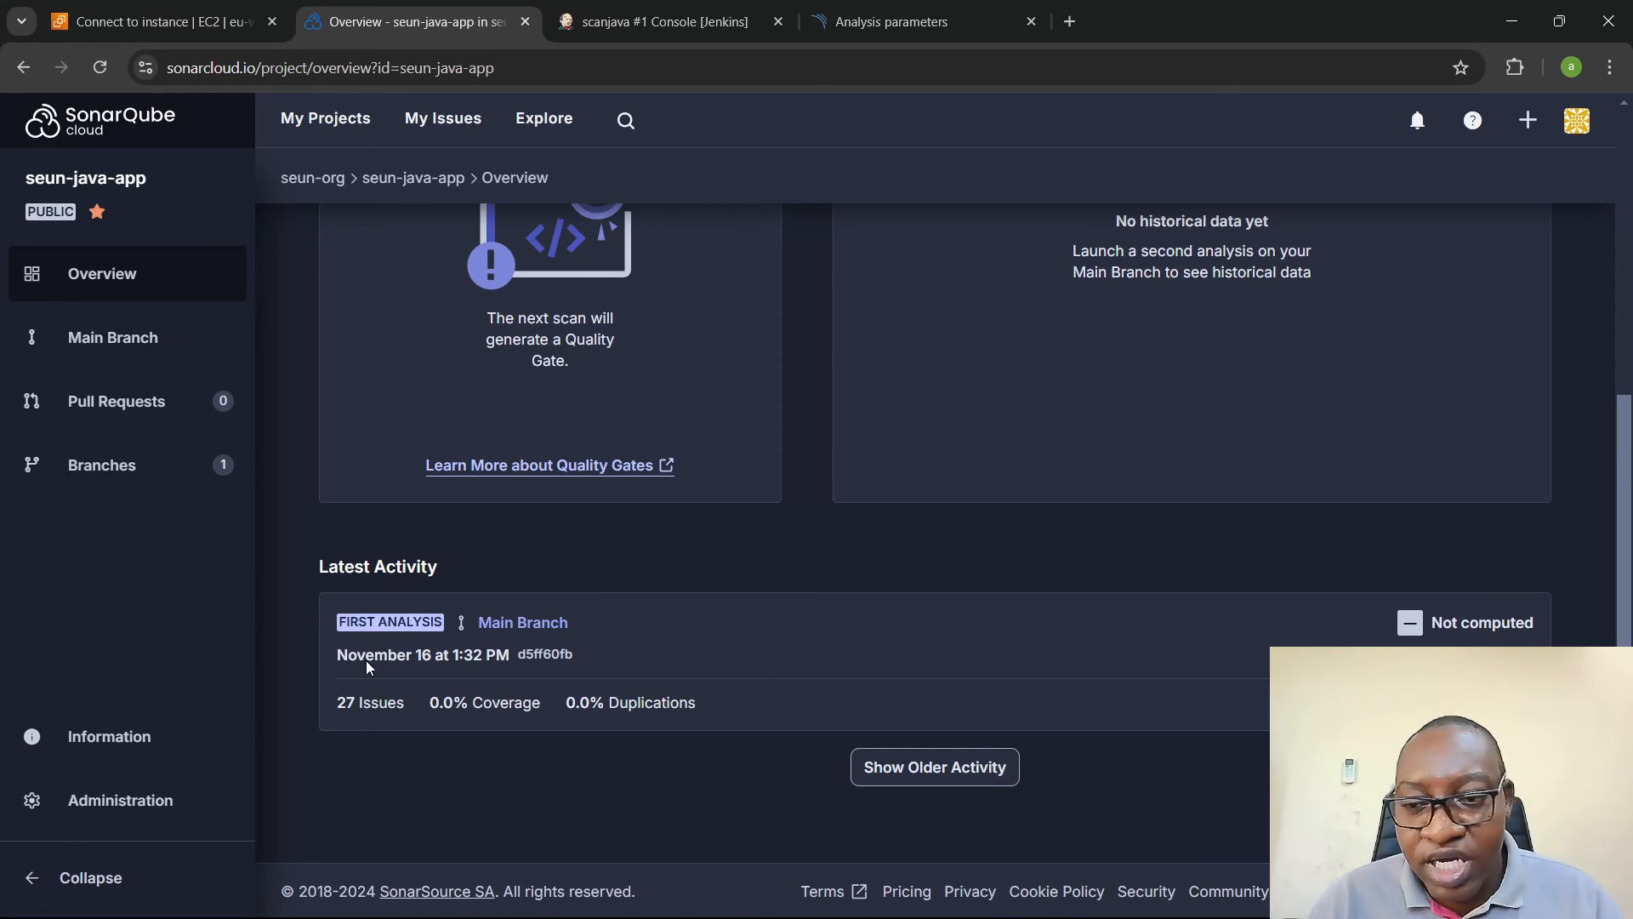
# - Open the main branch summary of seun-java-app and show its open maintainability issues
pyautogui.click(523, 624)
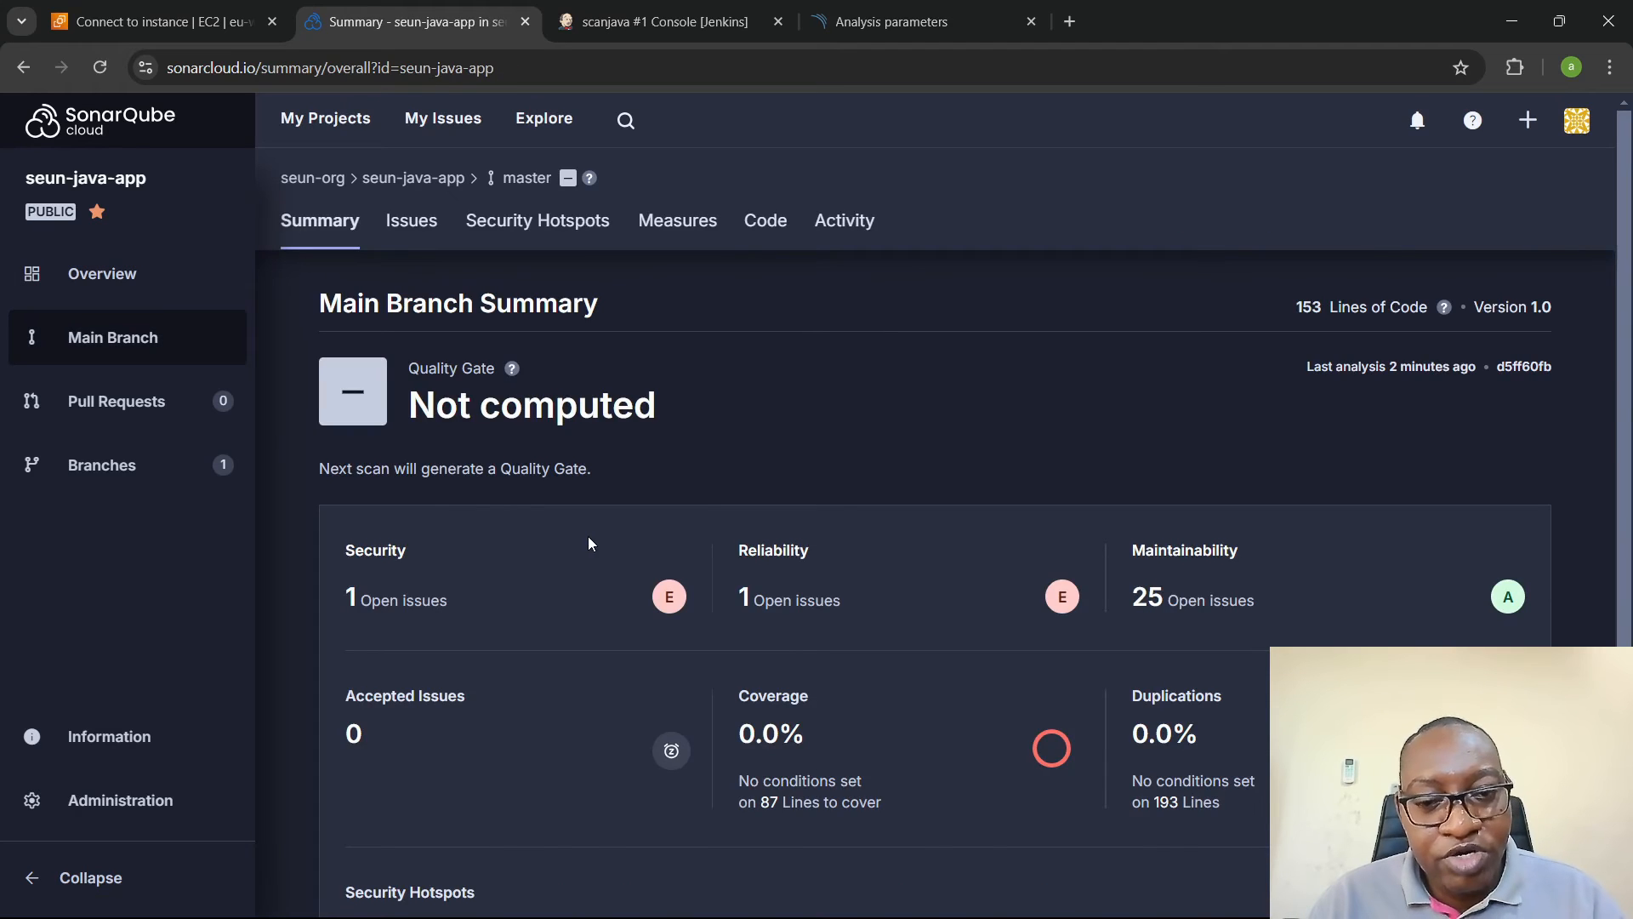
pyautogui.scroll(-2, 590, 543)
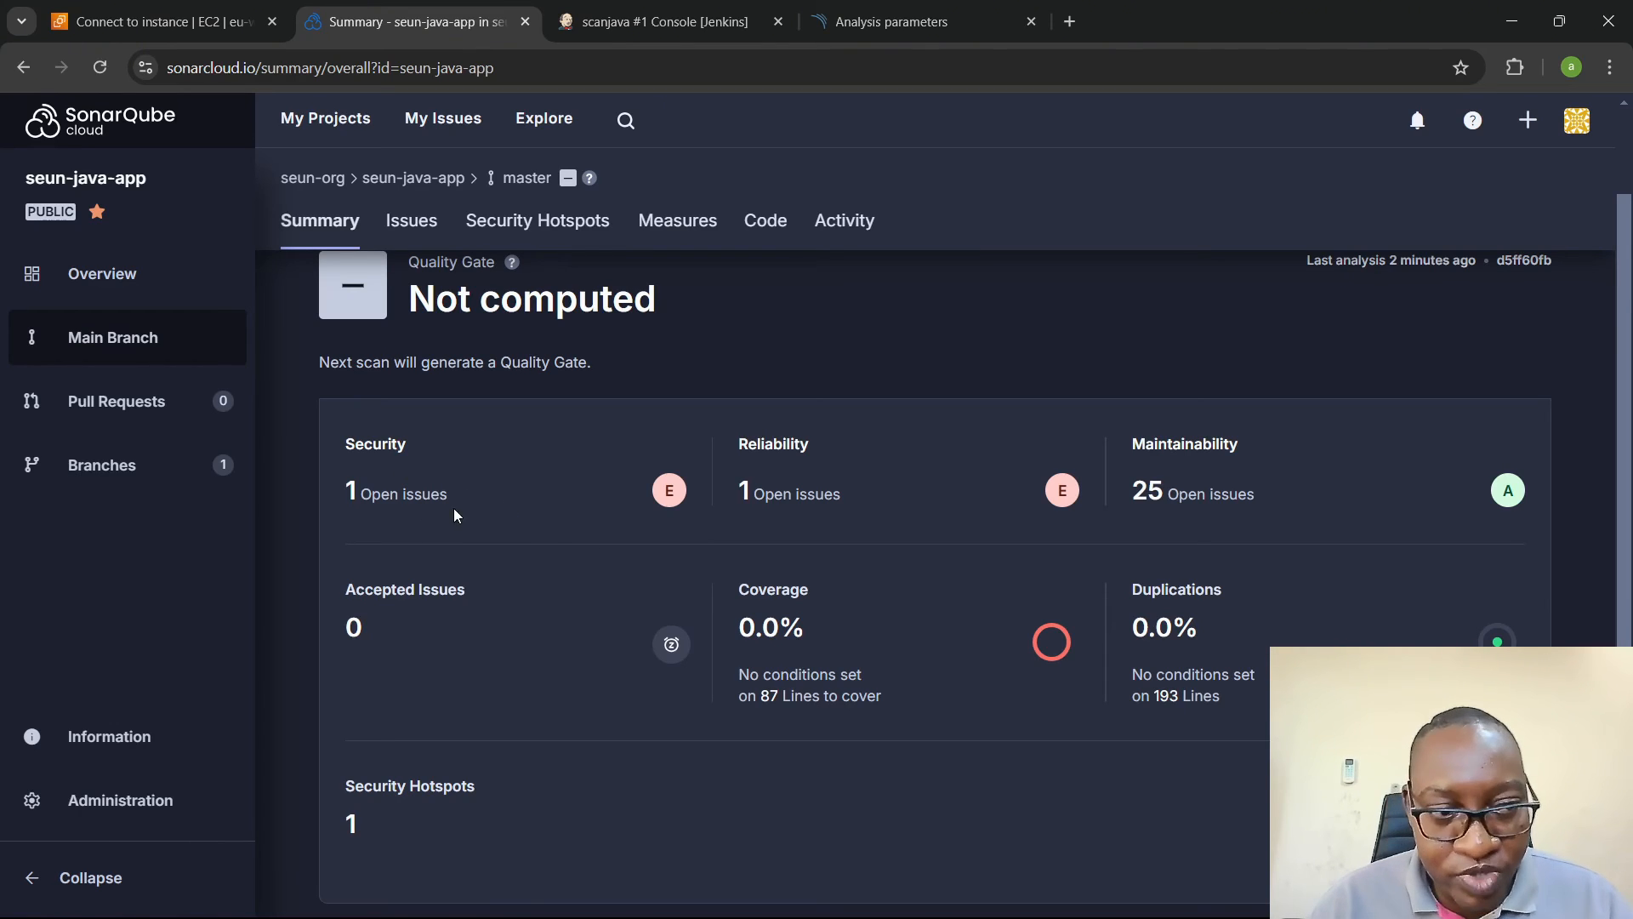
pyautogui.click(1143, 493)
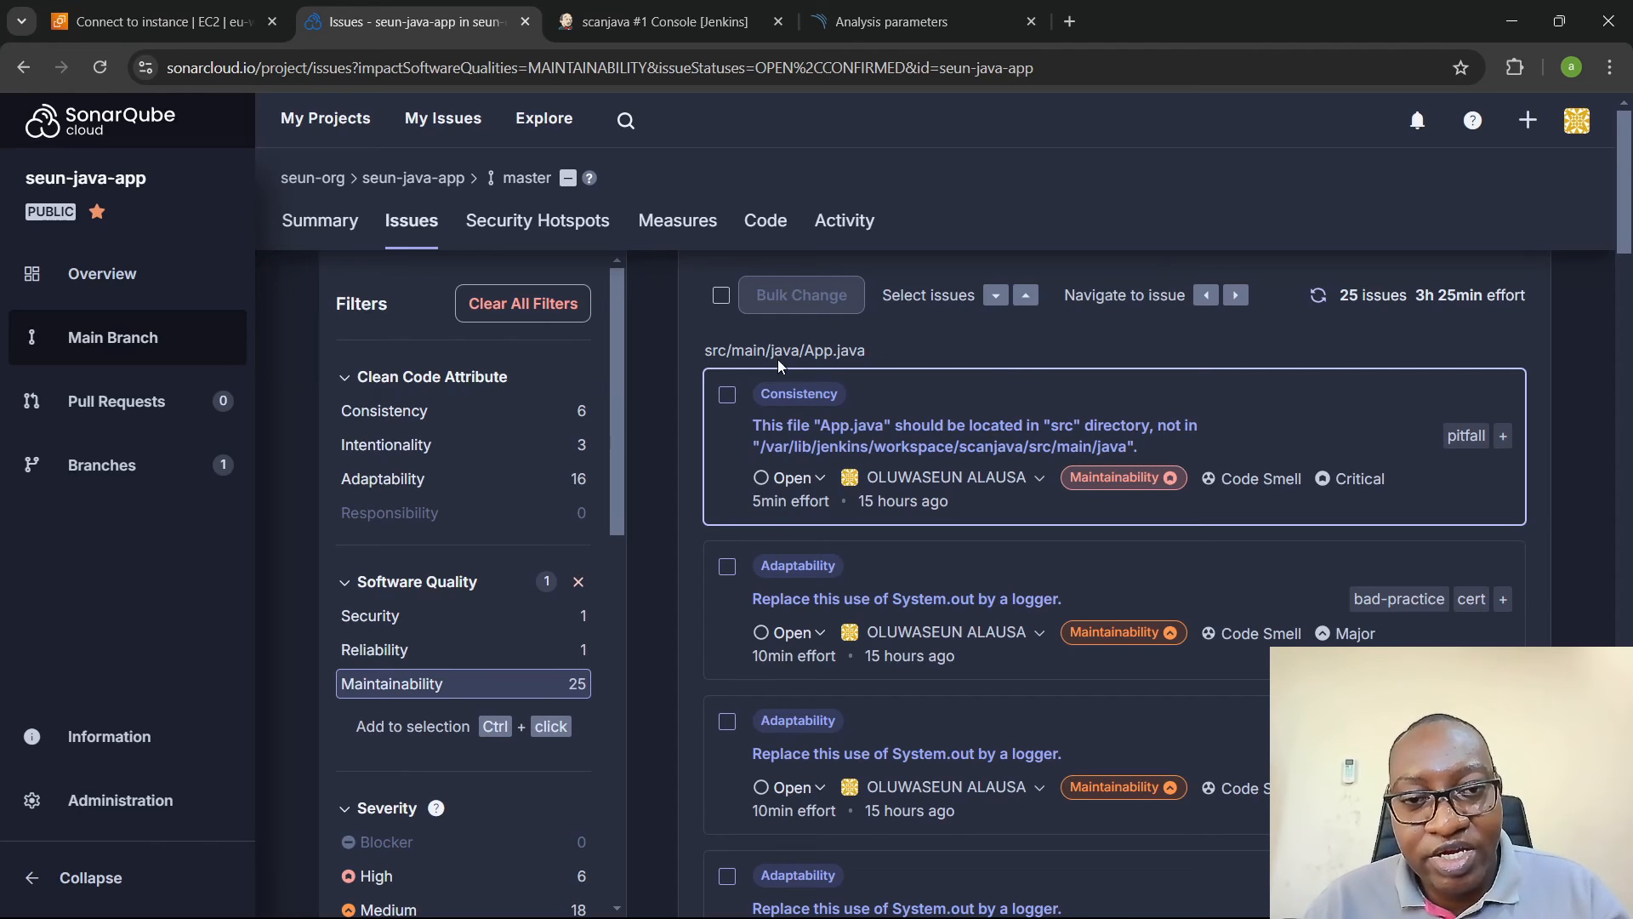
# - Look up the flagged file src/main/java/App.java in the java-jenkins project in VS Code and return to the issues in Chrome
pyautogui.moveTo(692, 349); pyautogui.dragTo(870, 349)
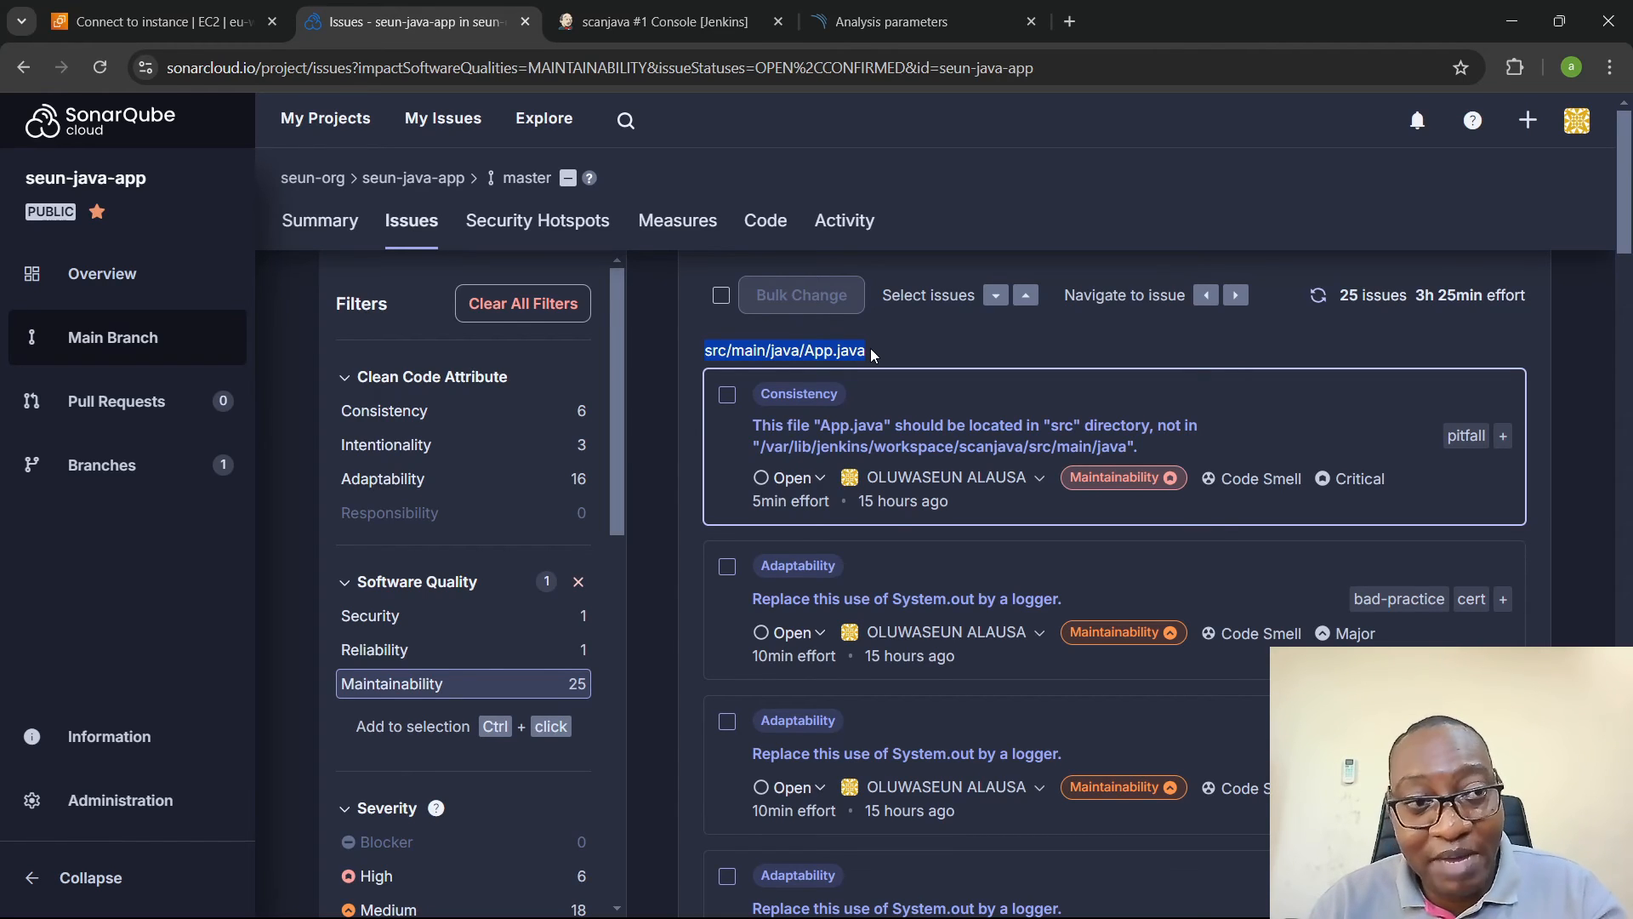
pyautogui.hotkey('alt', 'Tab')
pyautogui.hotkey('alt', 'Tab')
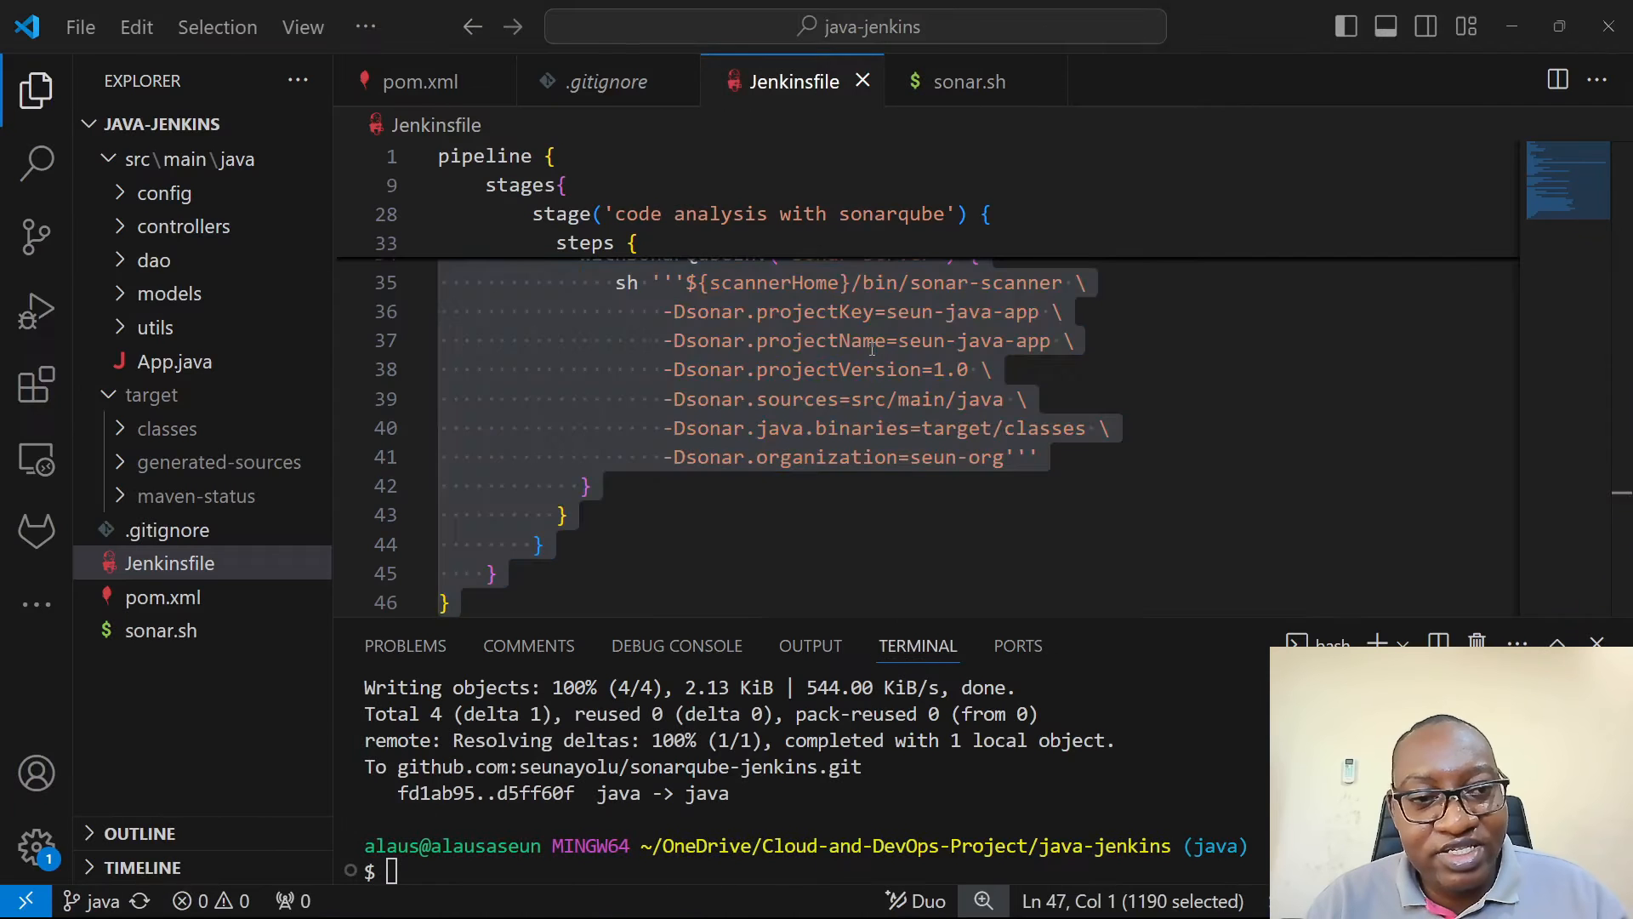
pyautogui.click(205, 361)
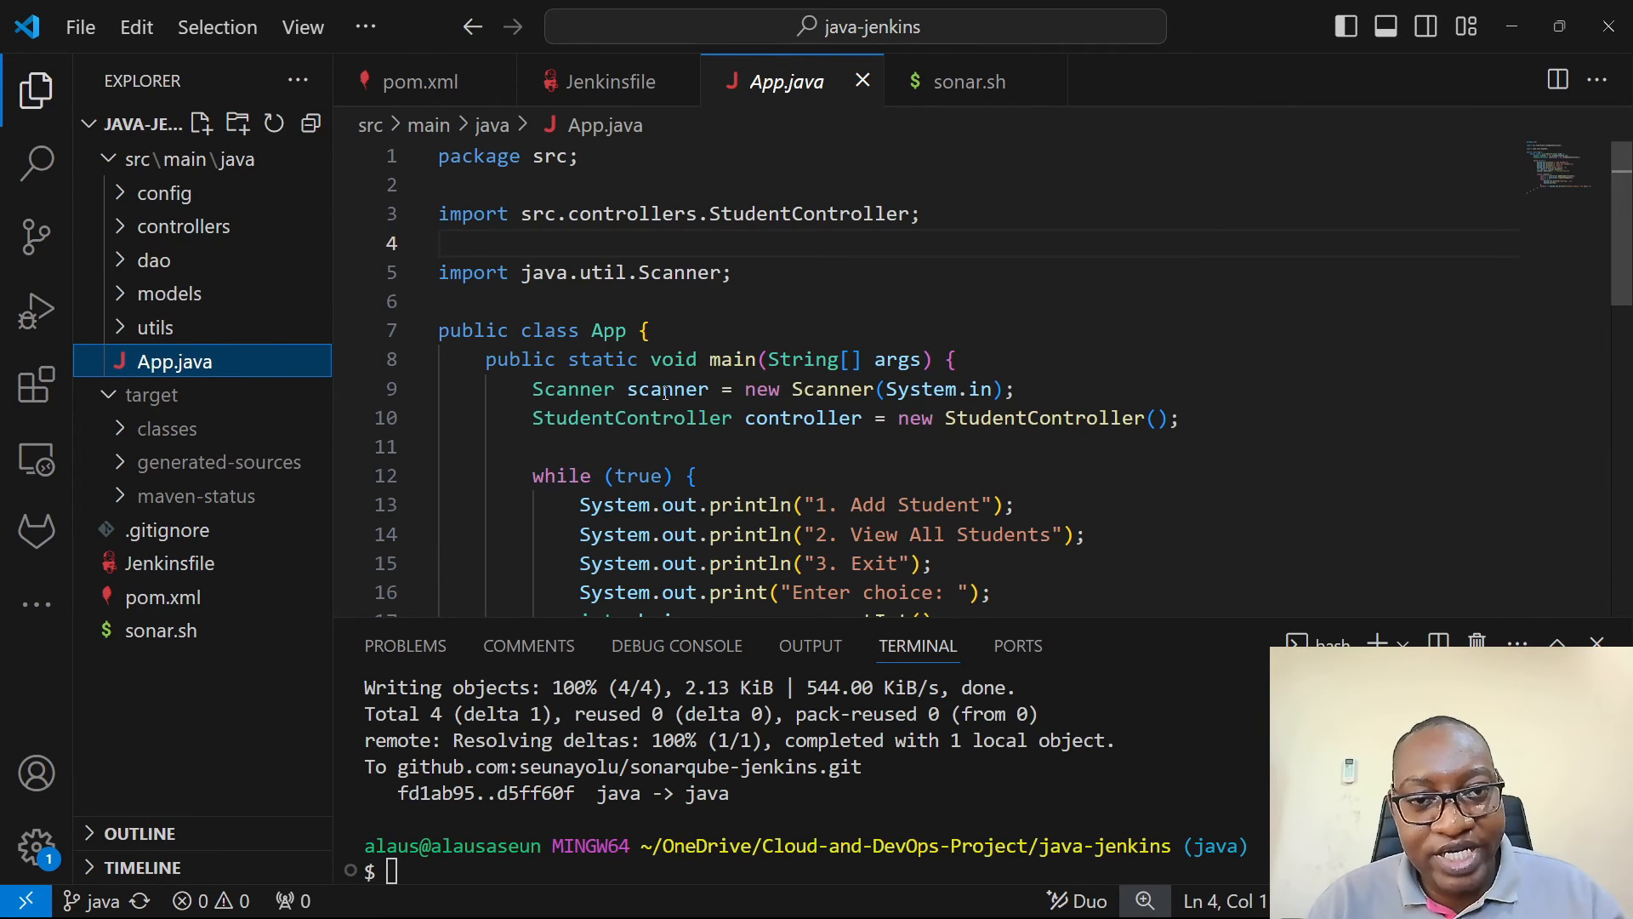
pyautogui.scroll(-3, 665, 393)
pyautogui.scroll(3, 665, 392)
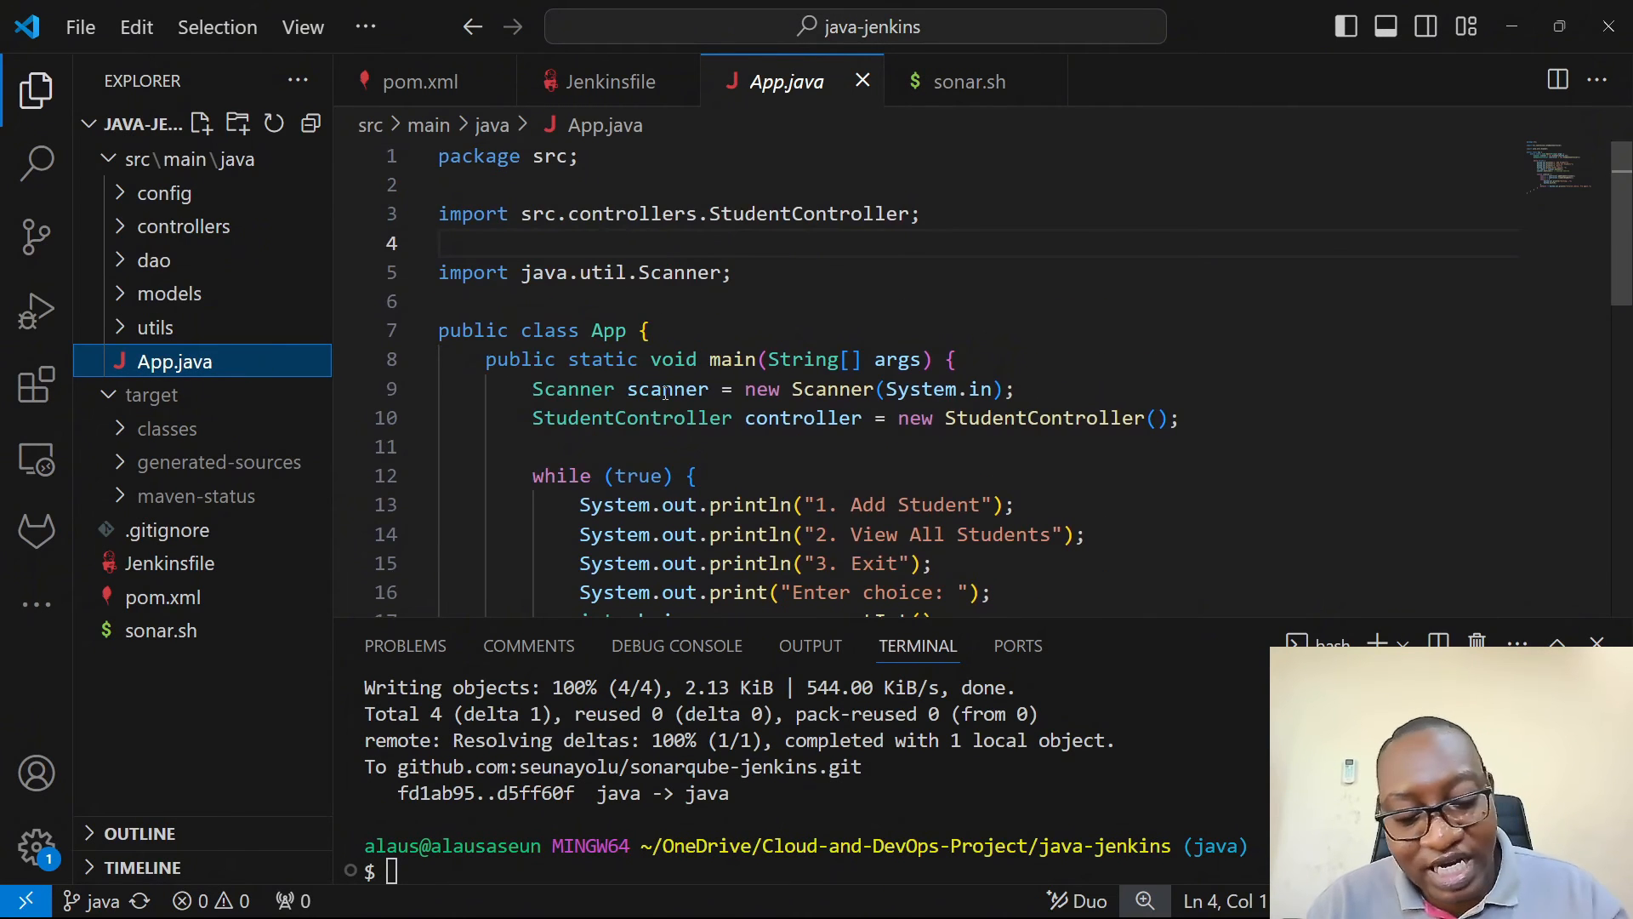
pyautogui.hotkey('alt', 'Tab')
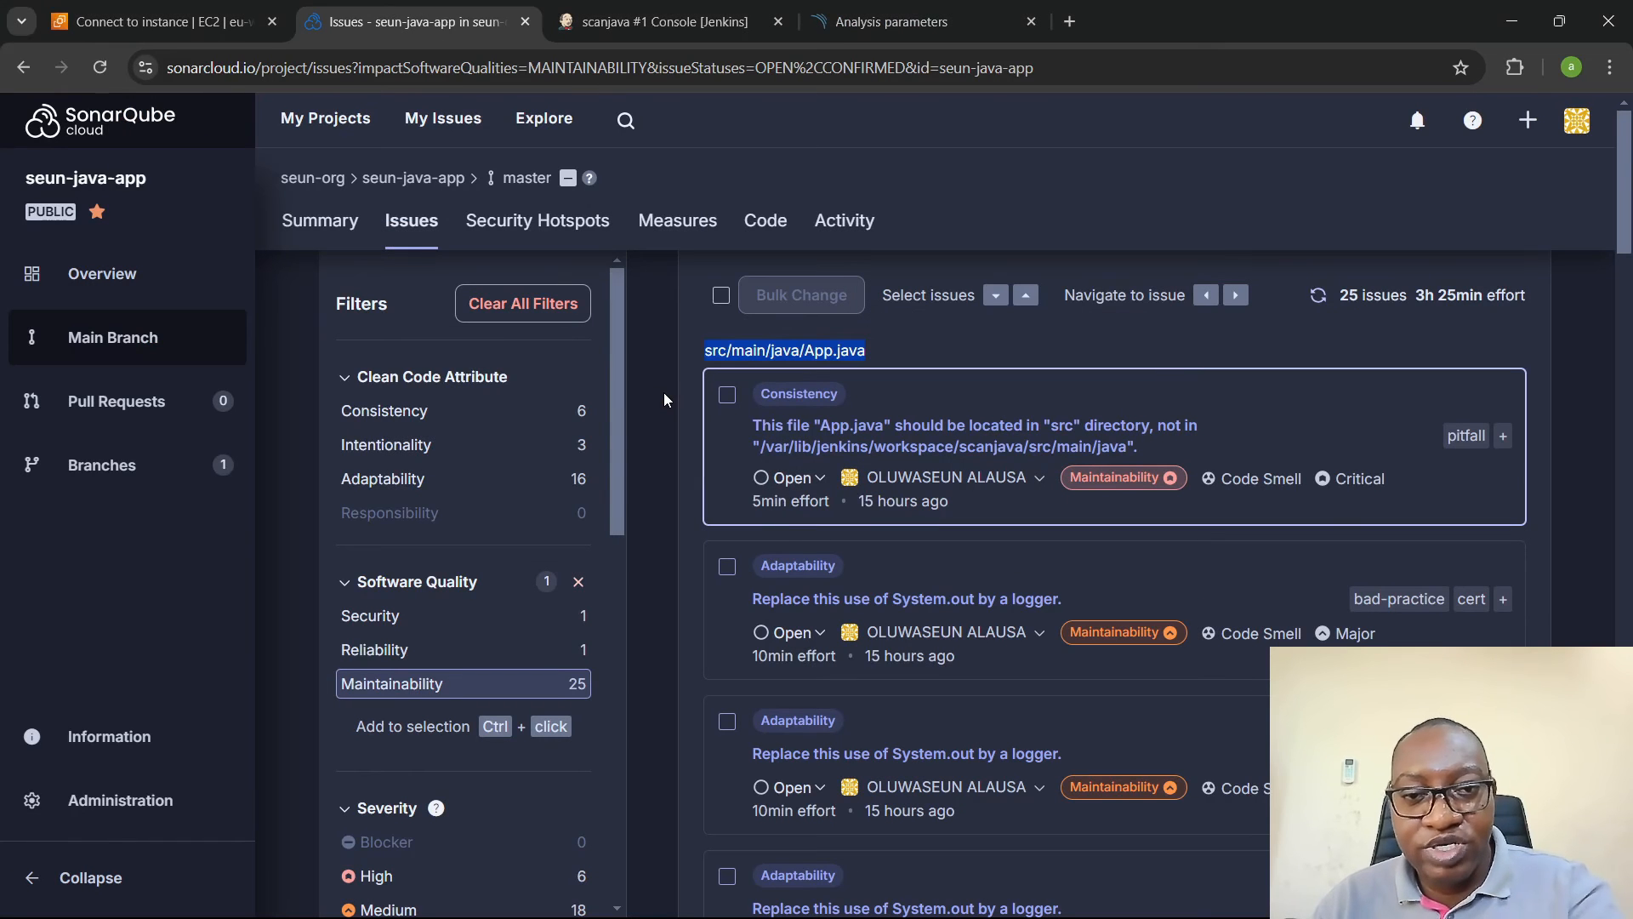
# - Read the explanations of the consistency issue and the first adaptability issue reported for App.java
pyautogui.click(984, 336)
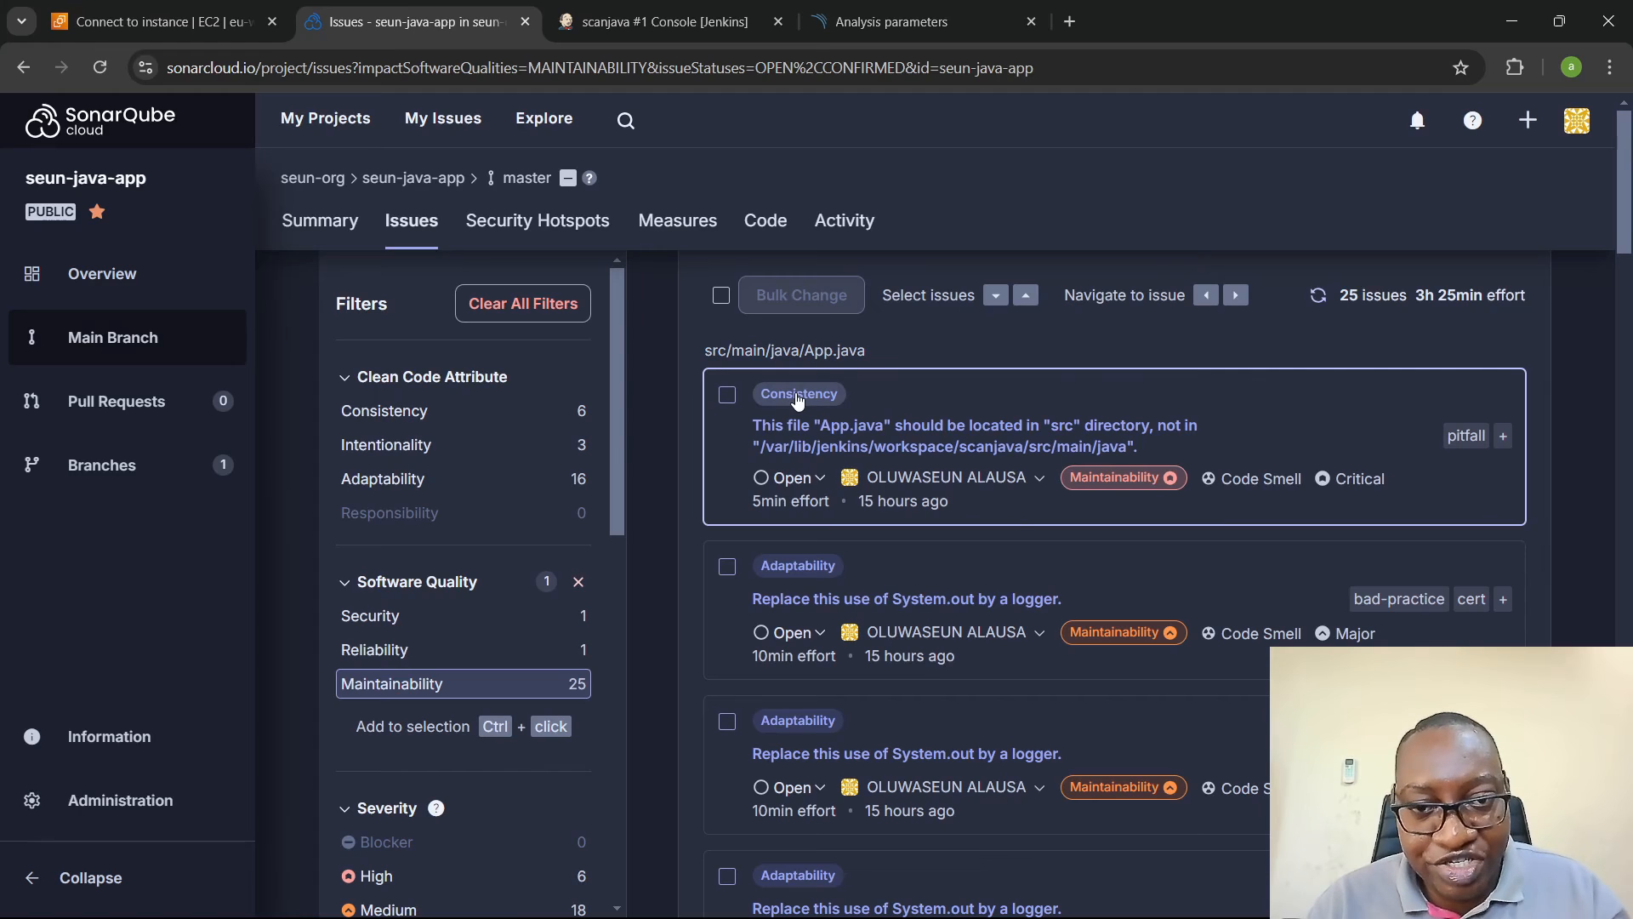
pyautogui.moveTo(797, 400)
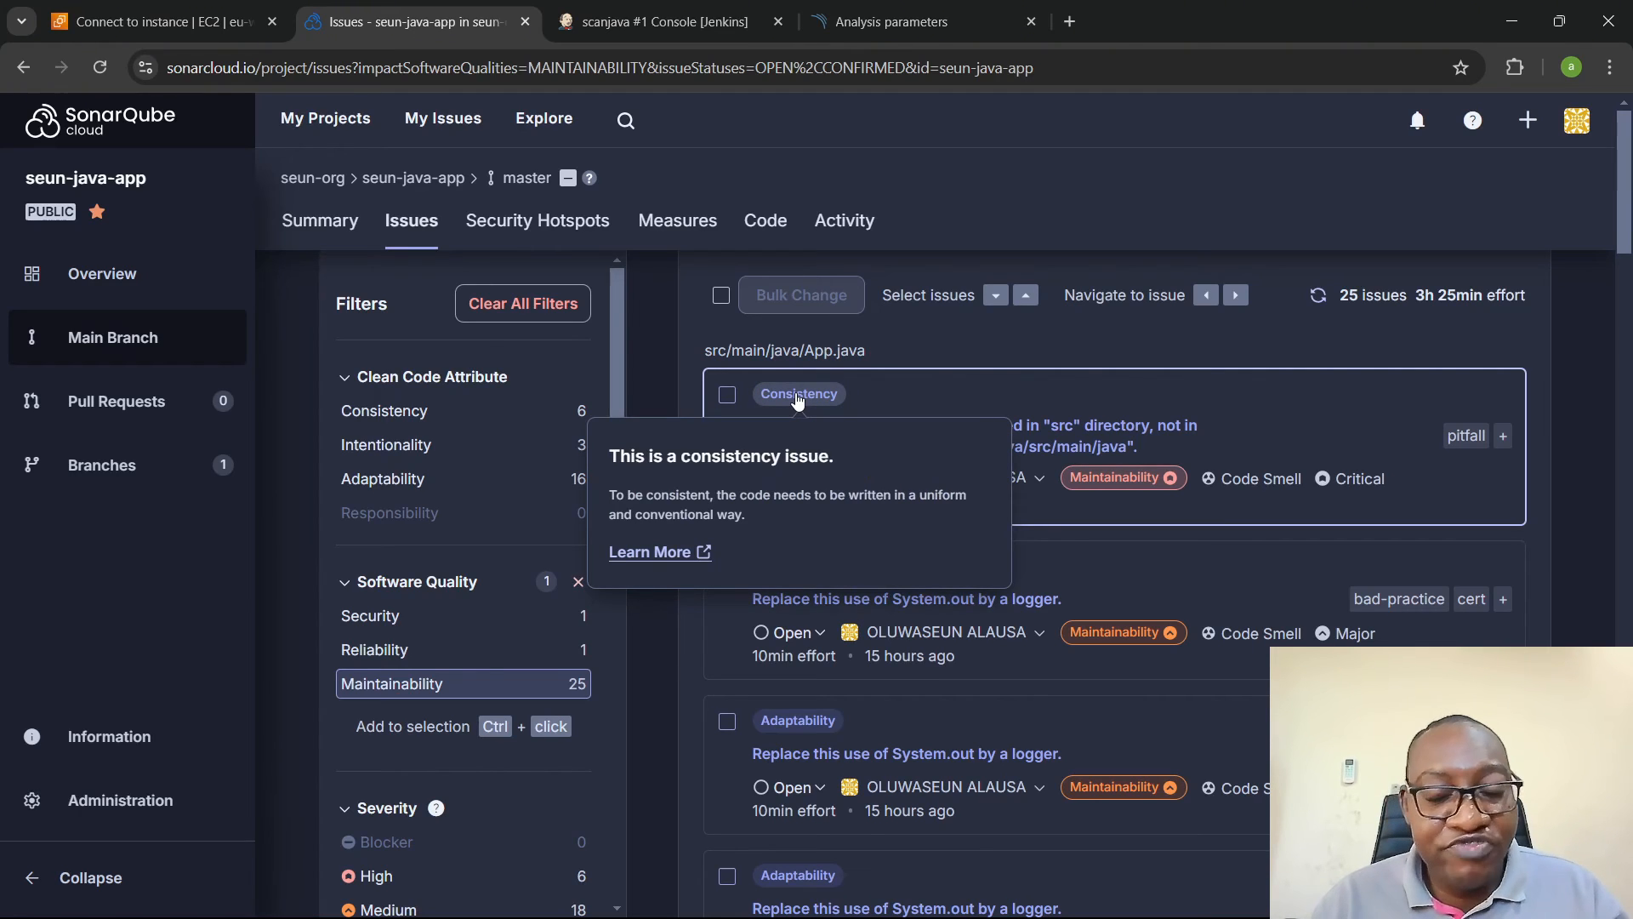
pyautogui.hotkey('alt', 'Tab')
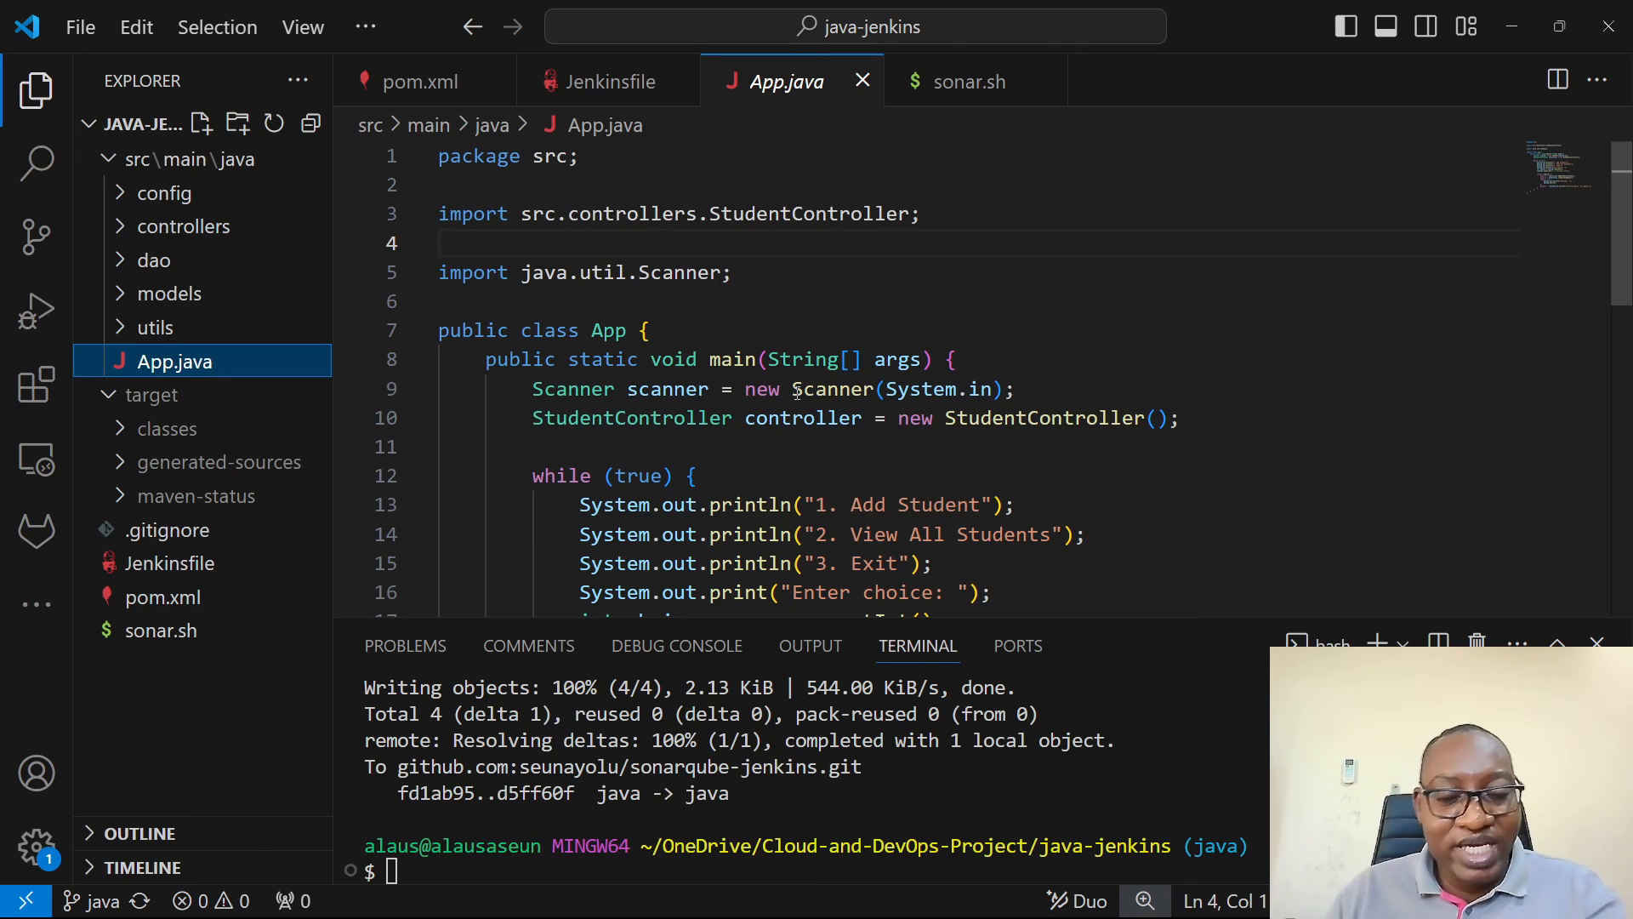
pyautogui.hotkey('alt', 'Tab')
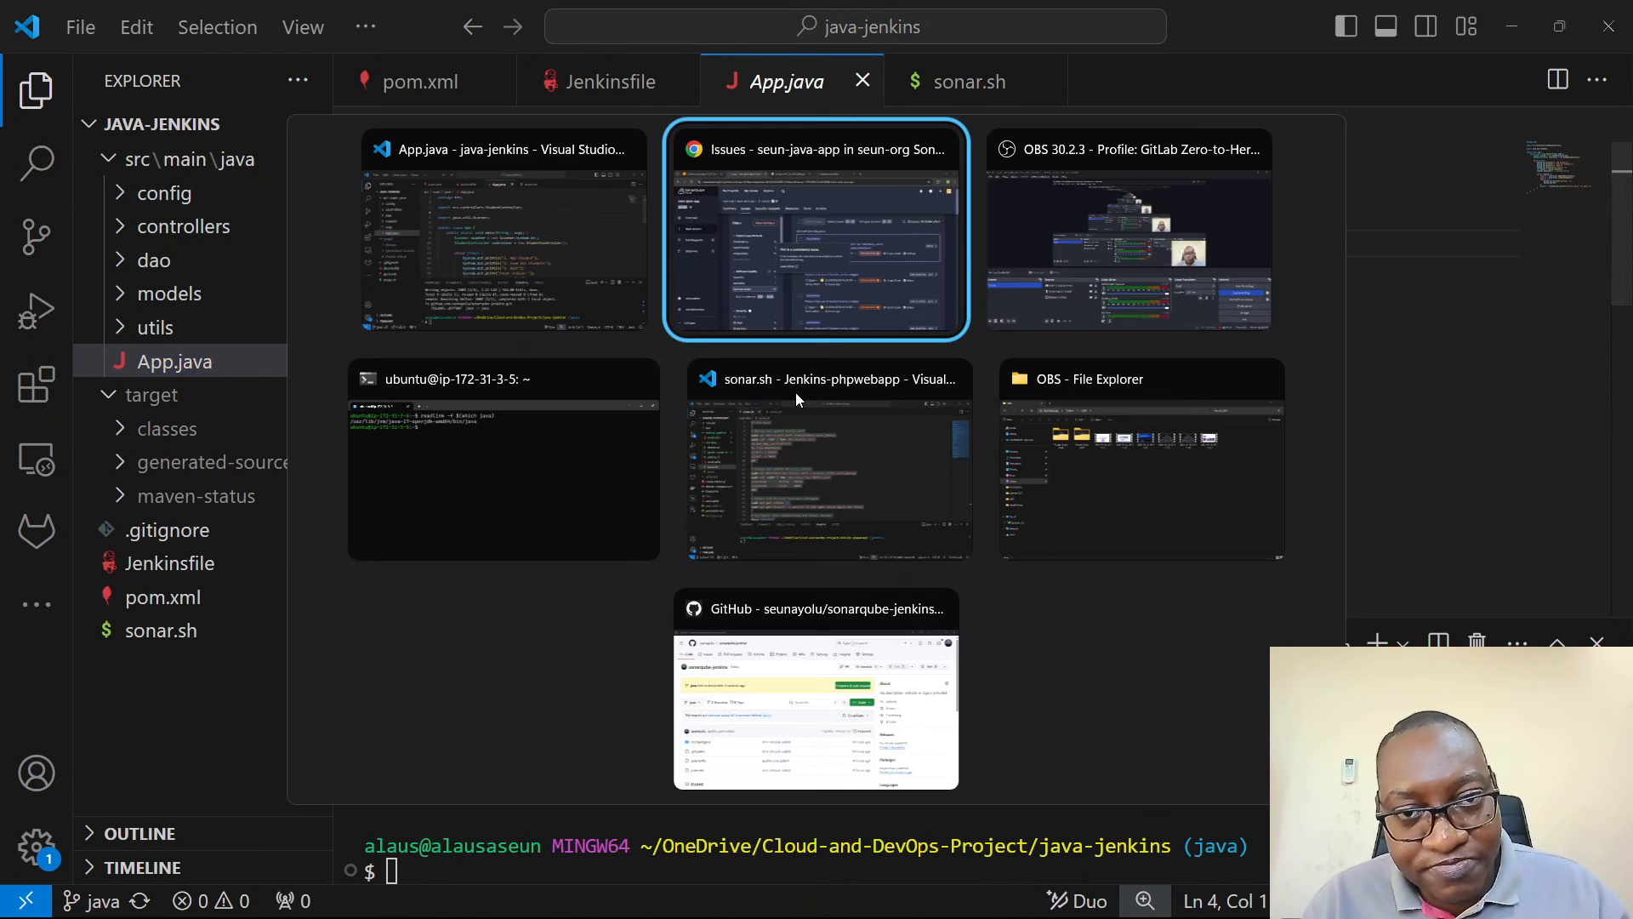
pyautogui.scroll(-2, 935, 364)
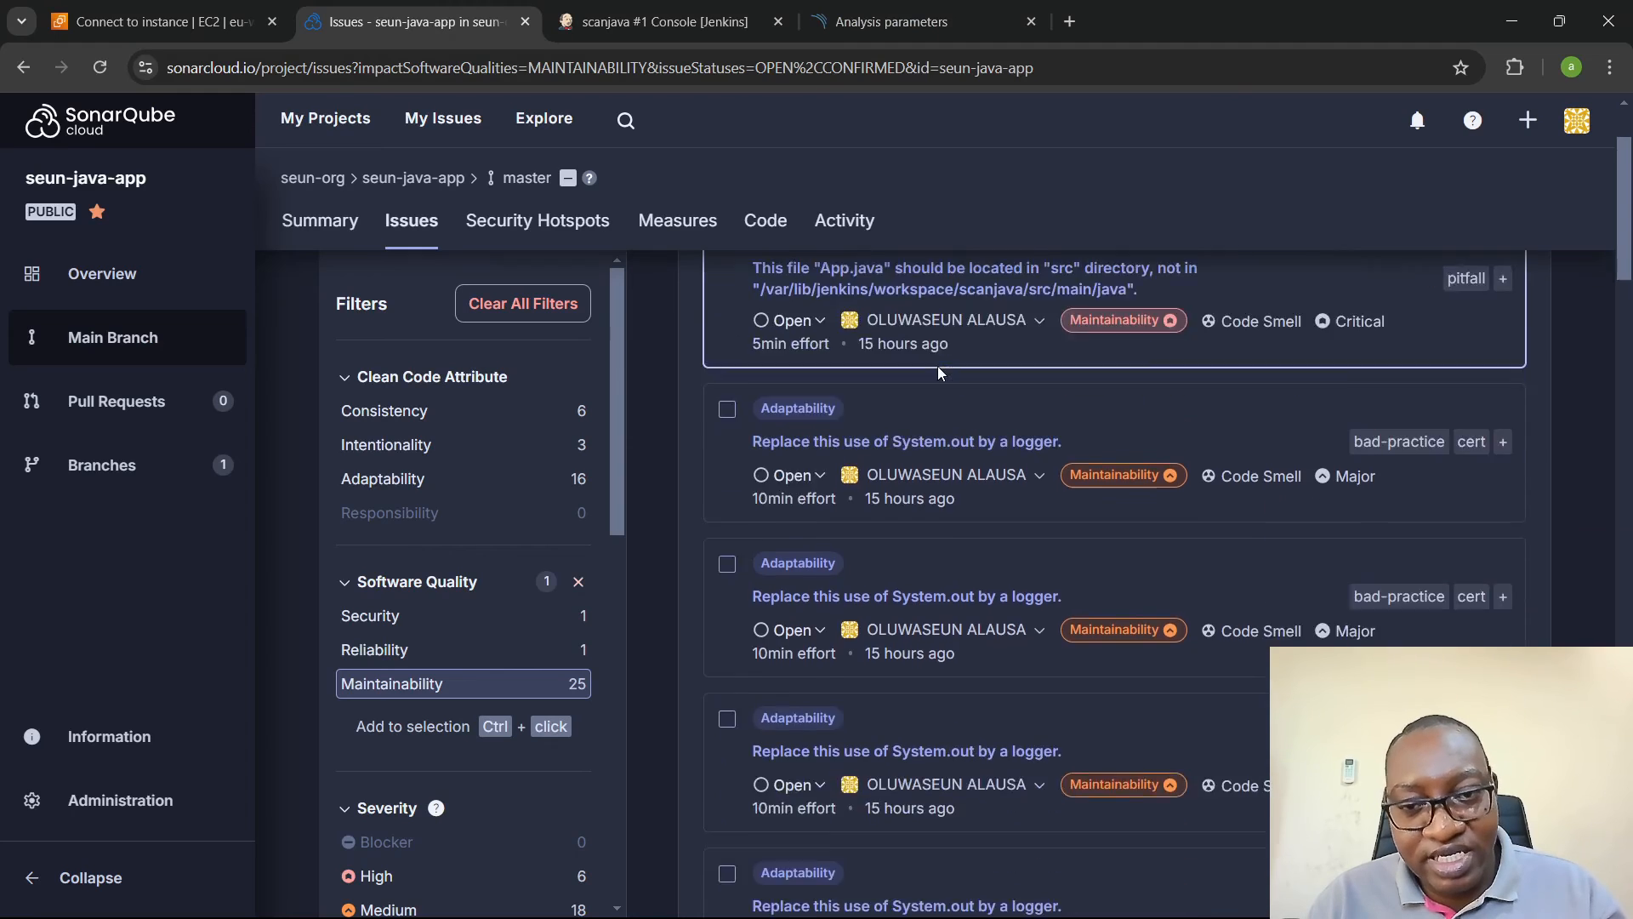
pyautogui.scroll(2, 814, 399)
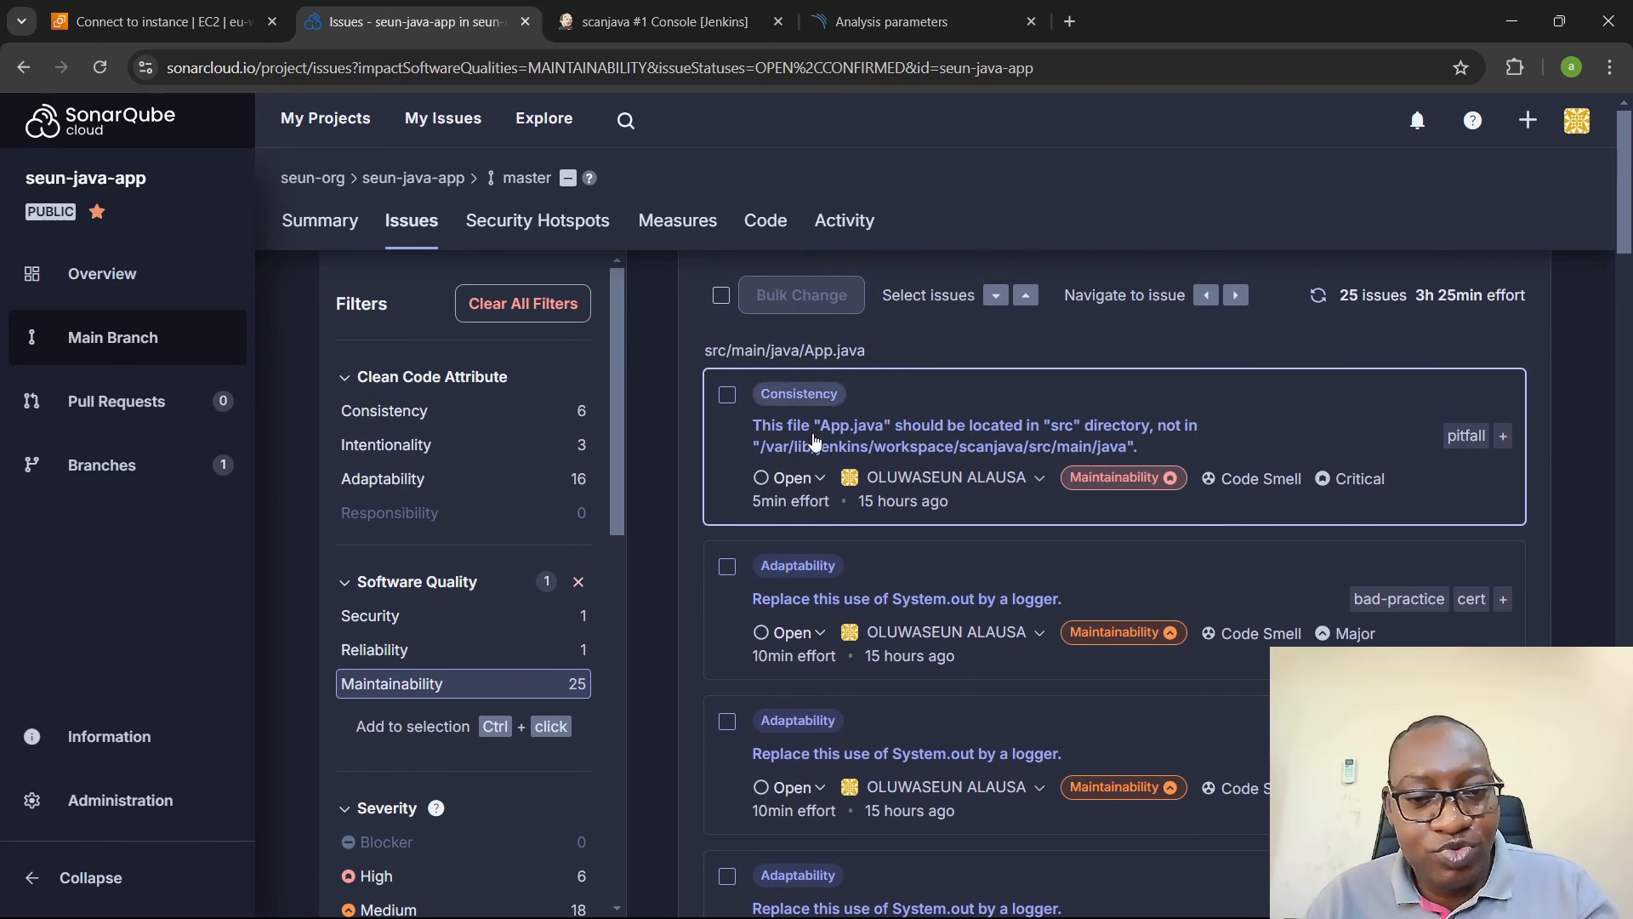
pyautogui.click(790, 575)
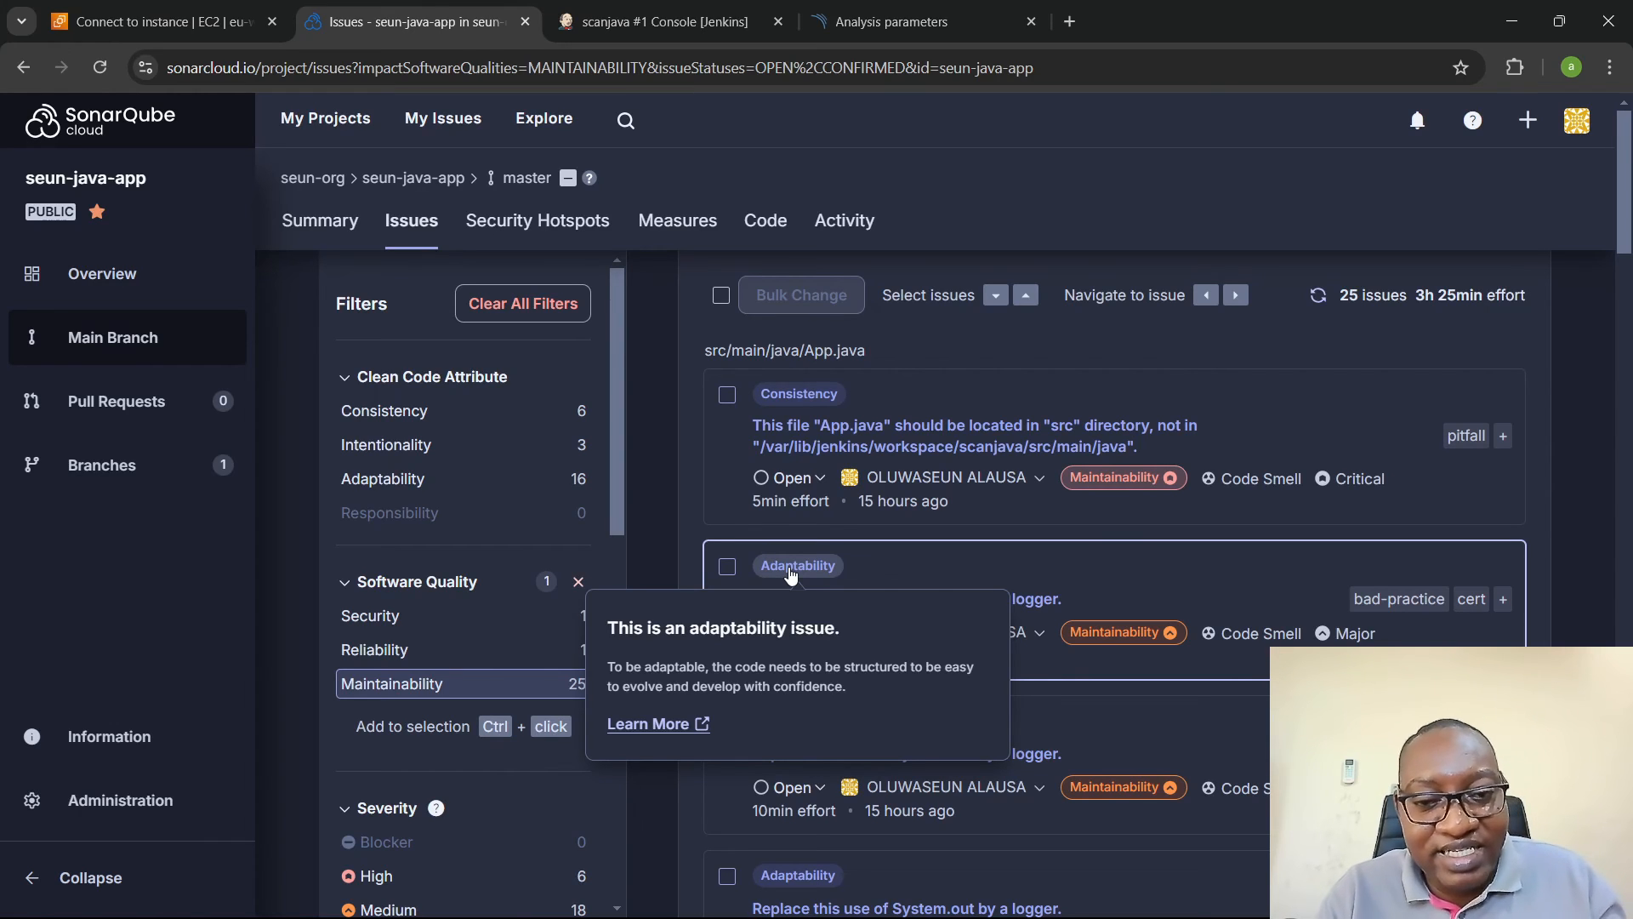
pyautogui.click(680, 513)
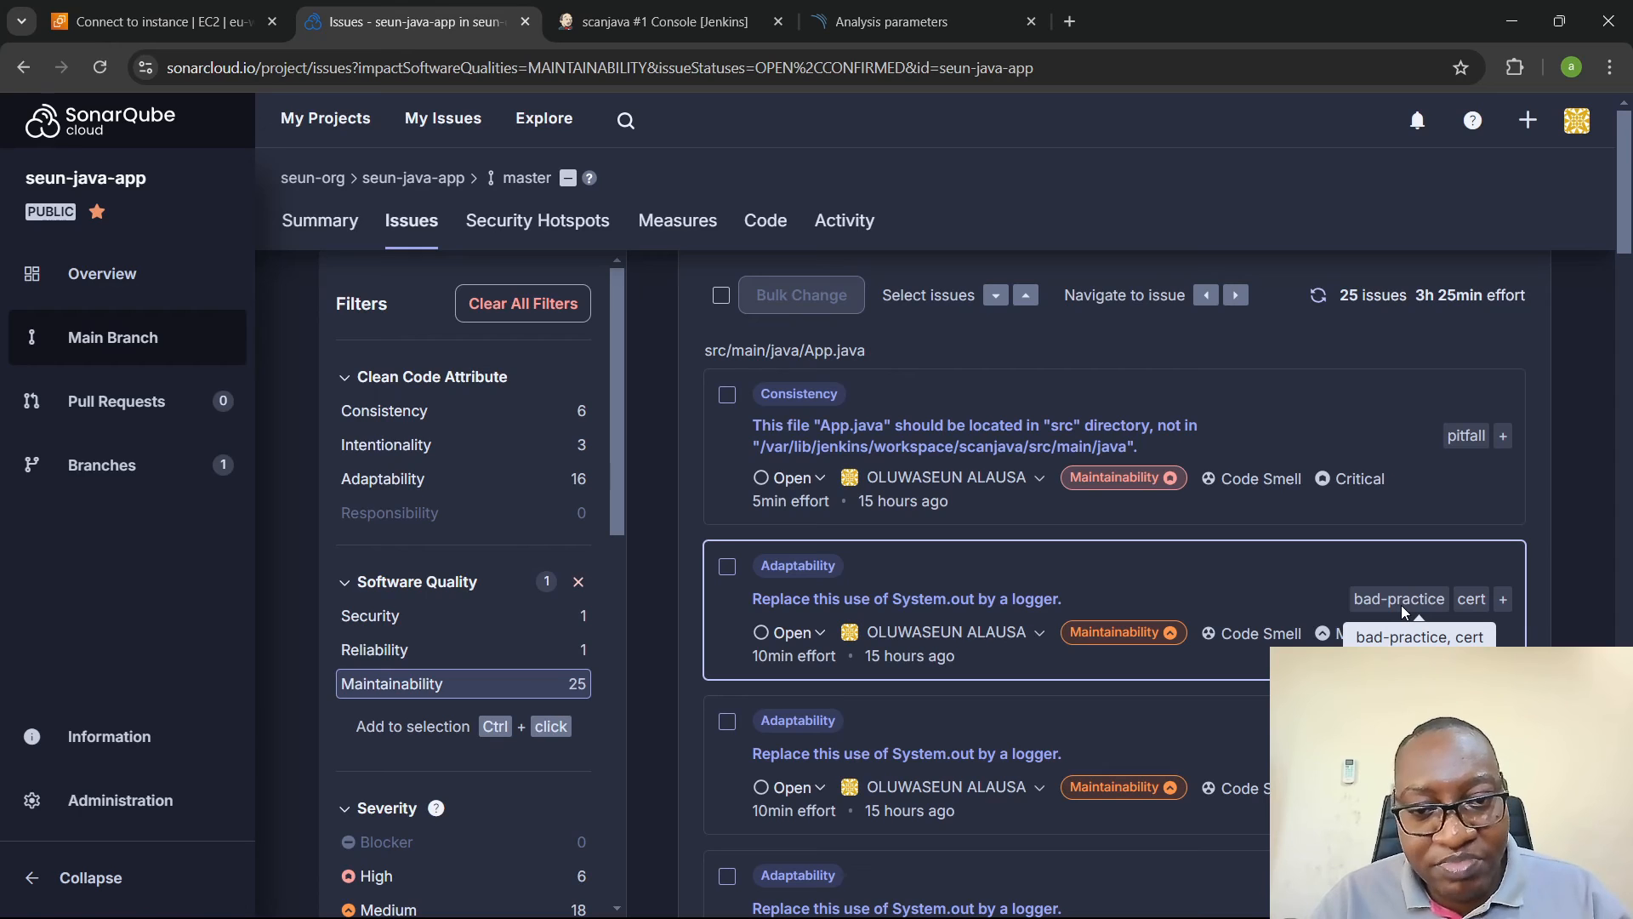
# - Look through the open App.java maintainability issues and view the tag choices for the consistency issue without changing its pitfall tag
pyautogui.scroll(-2, 1401, 605)
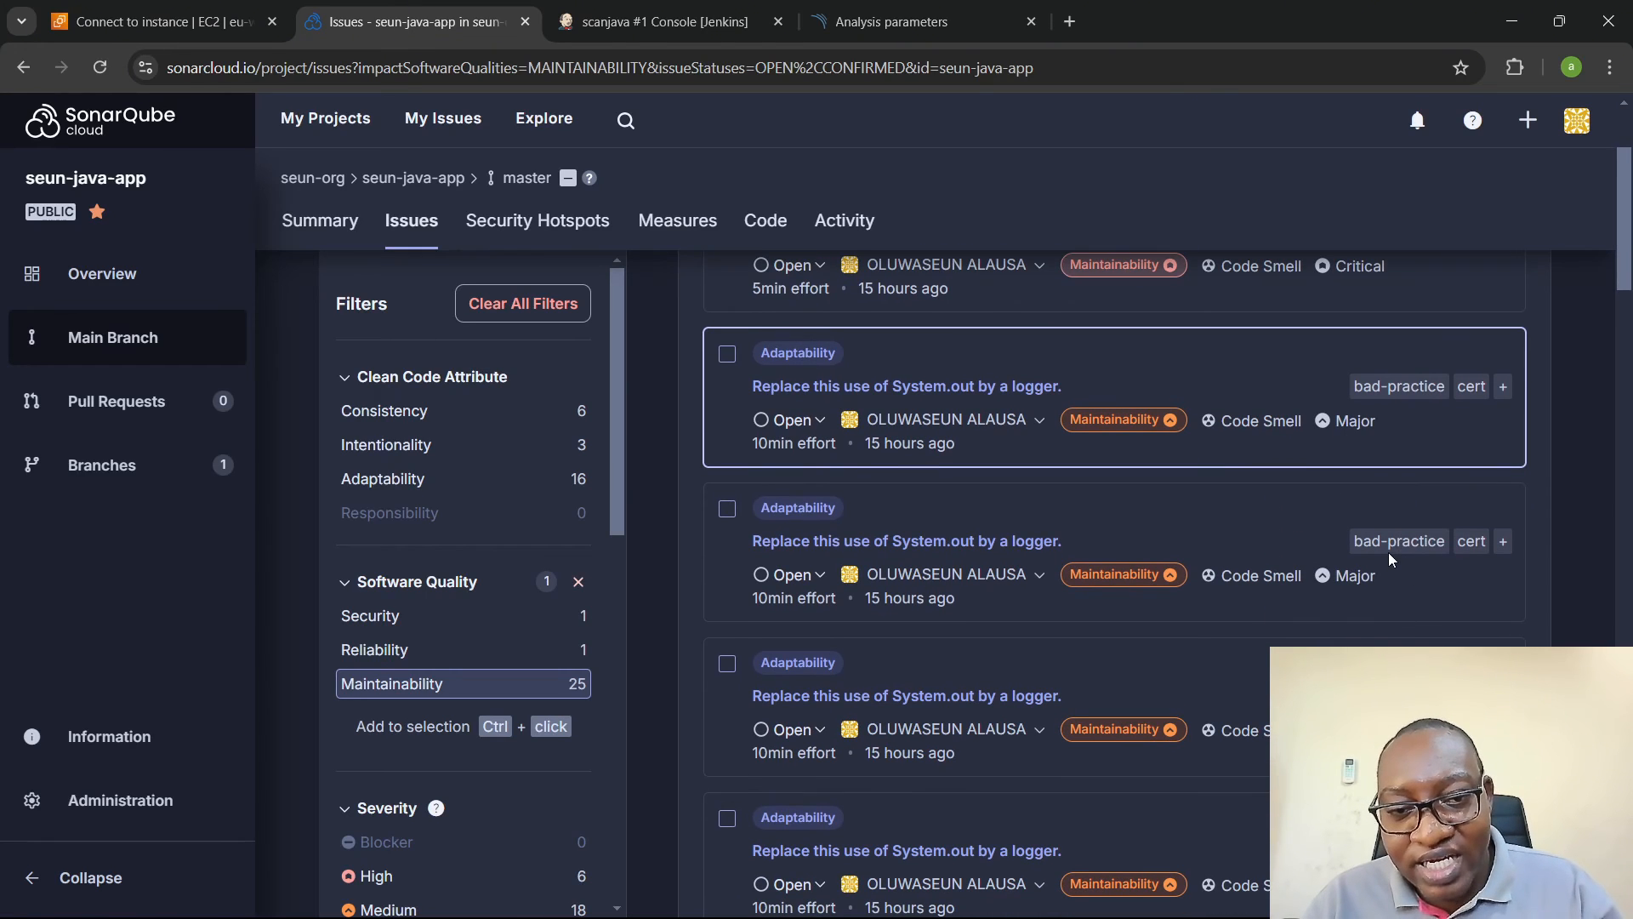
pyautogui.scroll(-1, 1395, 551)
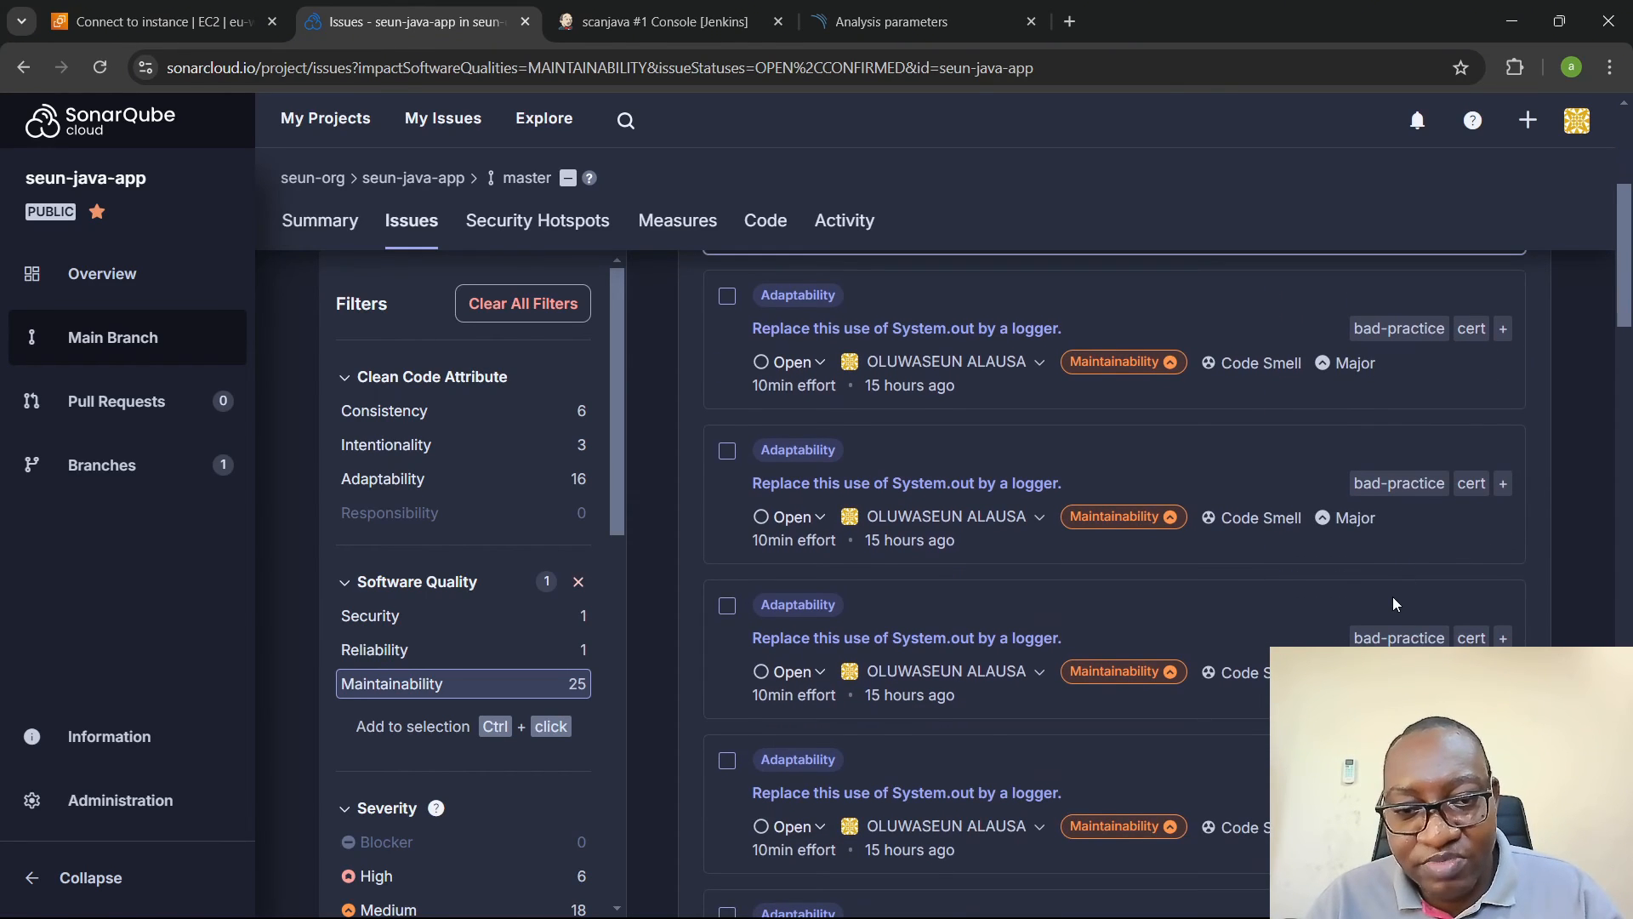
pyautogui.scroll(3, 1392, 596)
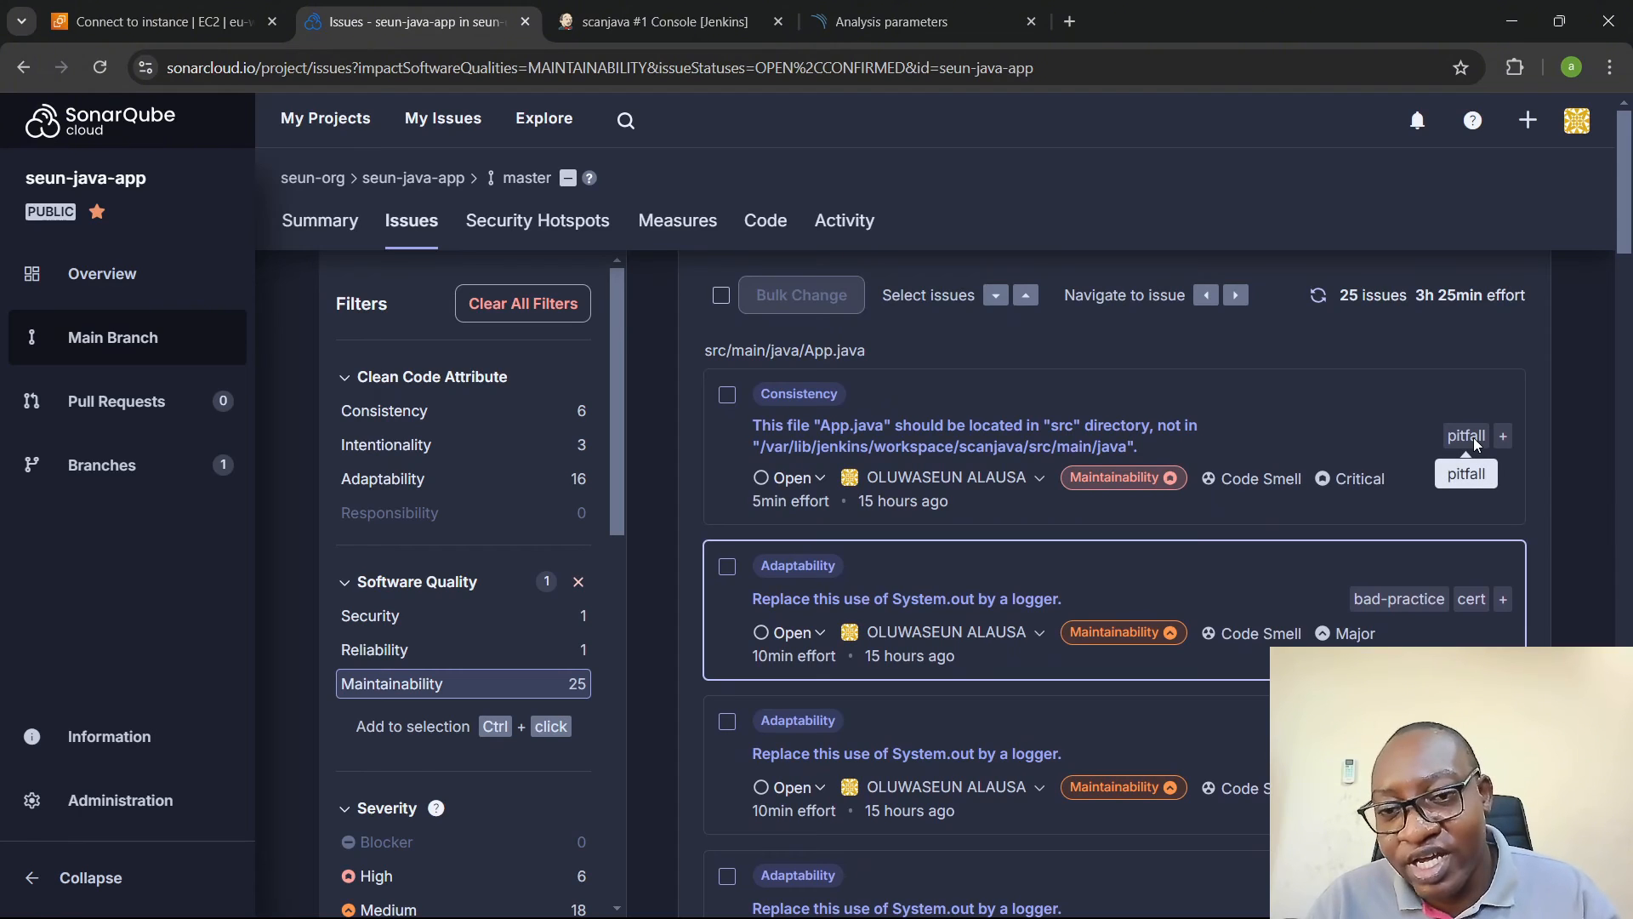
pyautogui.click(1466, 437)
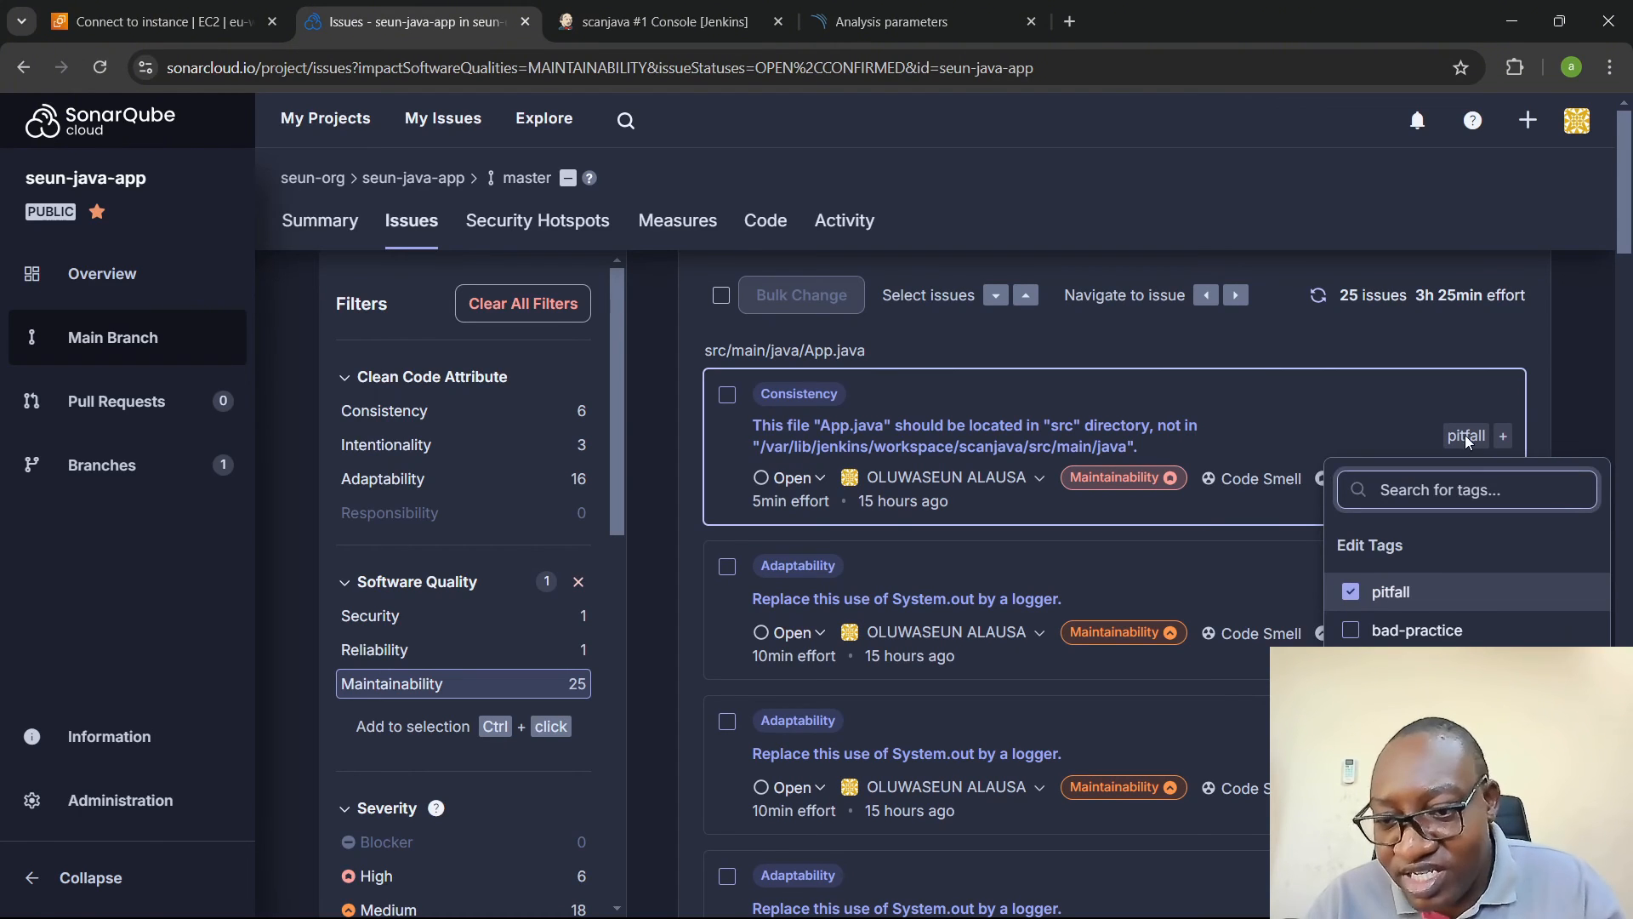
pyautogui.click(1419, 395)
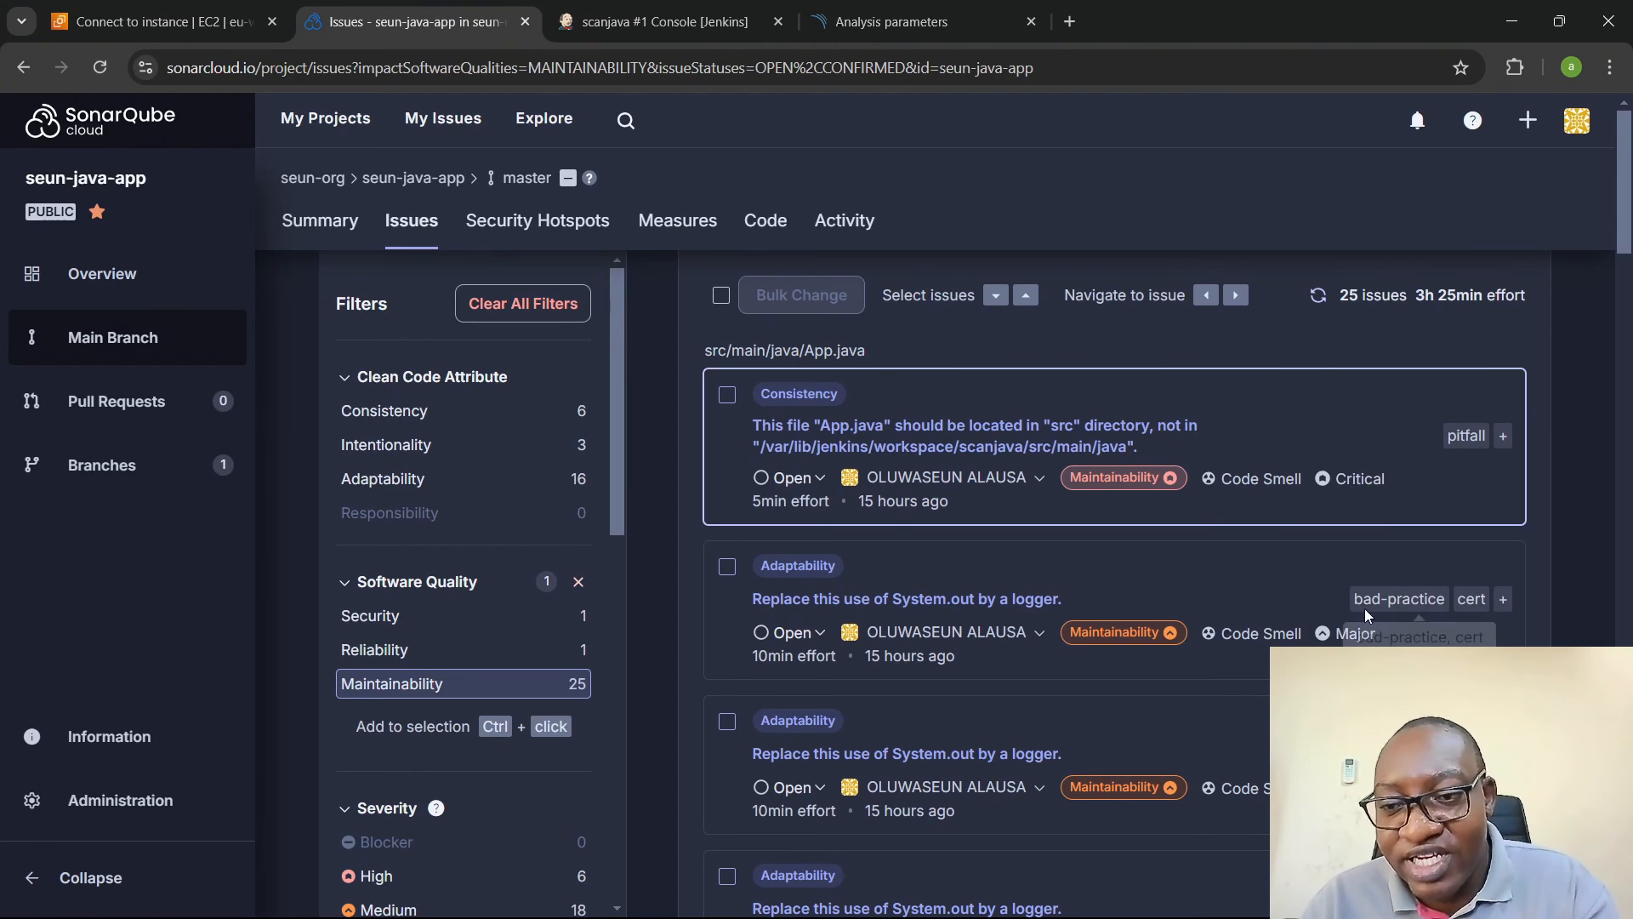
# - Open the second "Replace this use of System.out by a logger." issue and examine the flagged code at line 14 of App.java
pyautogui.scroll(-4, 1395, 589)
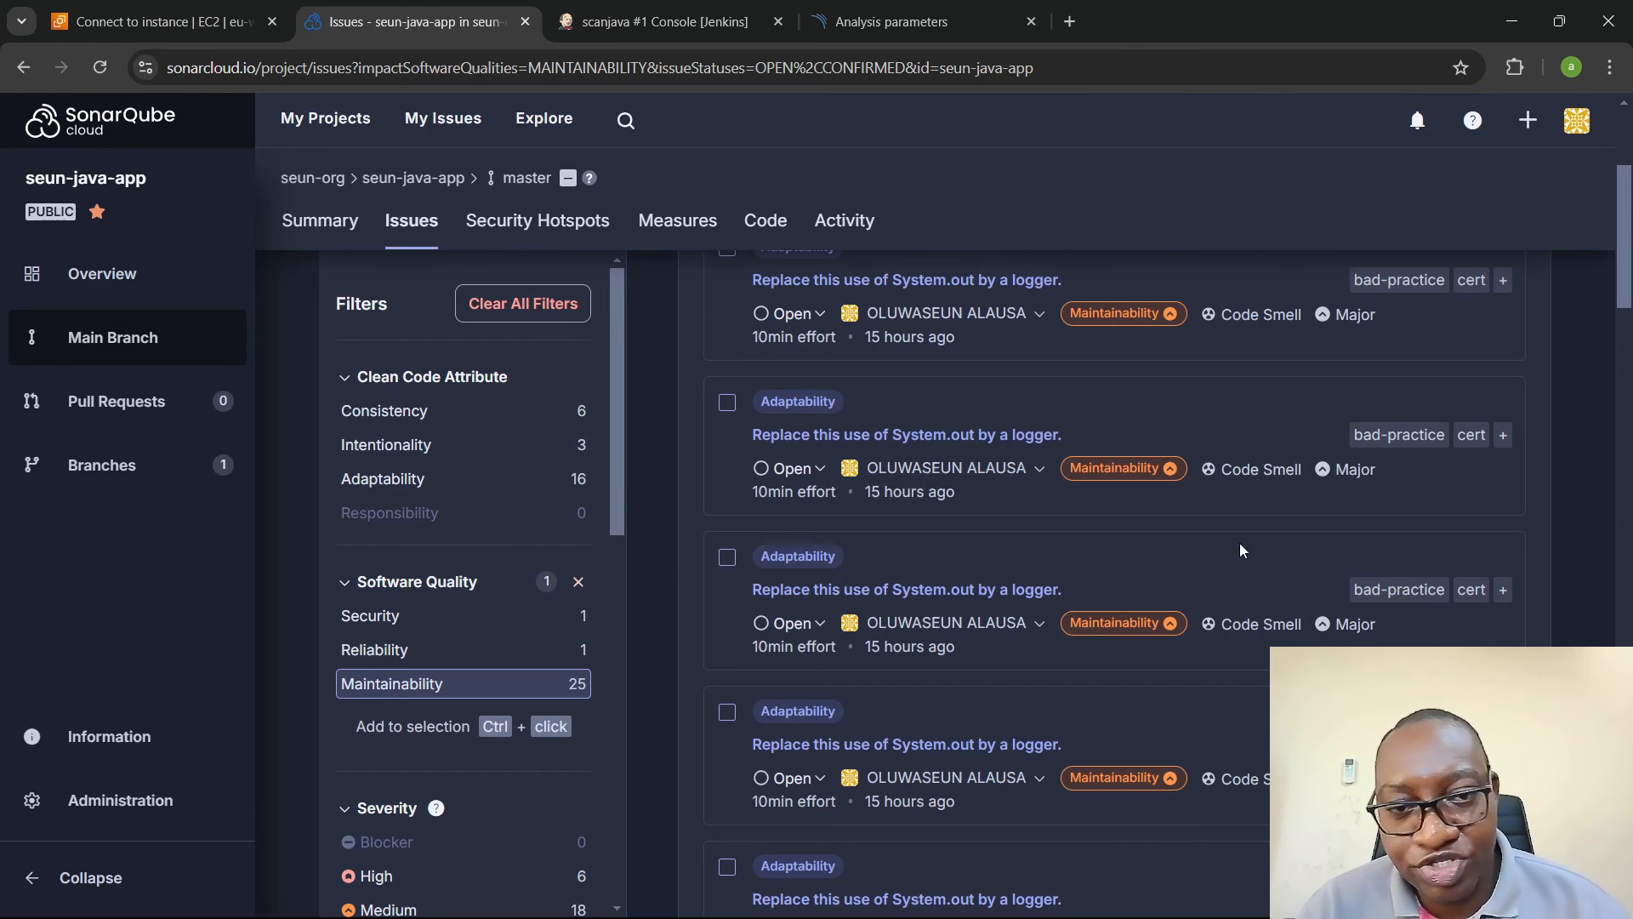
pyautogui.click(839, 435)
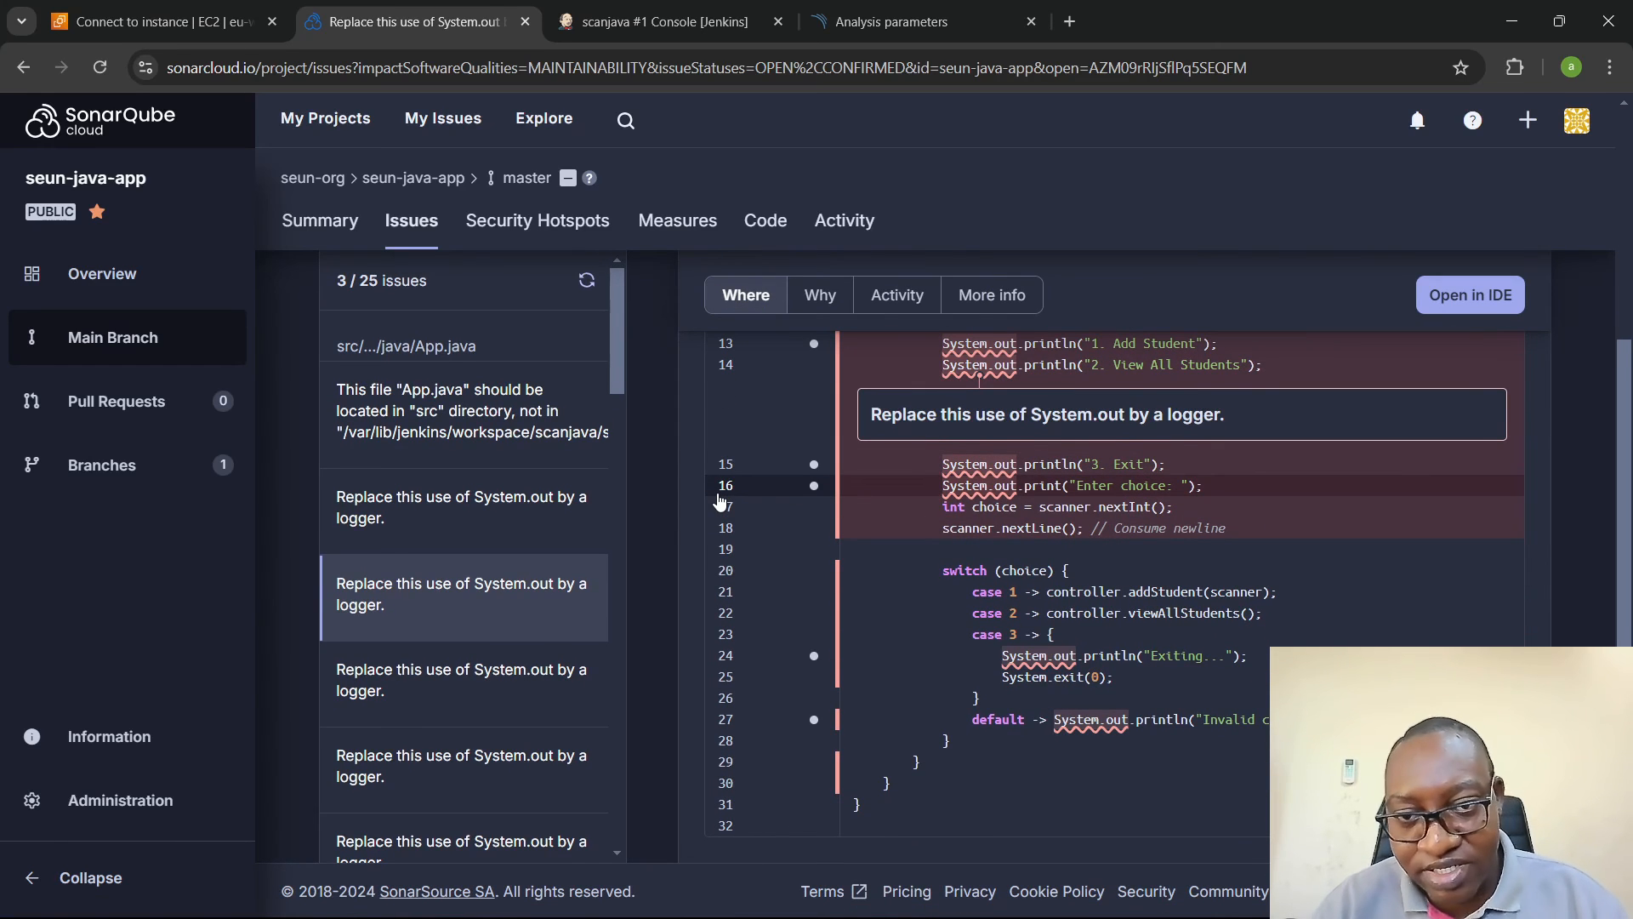
pyautogui.moveTo(906, 414); pyautogui.dragTo(1168, 413)
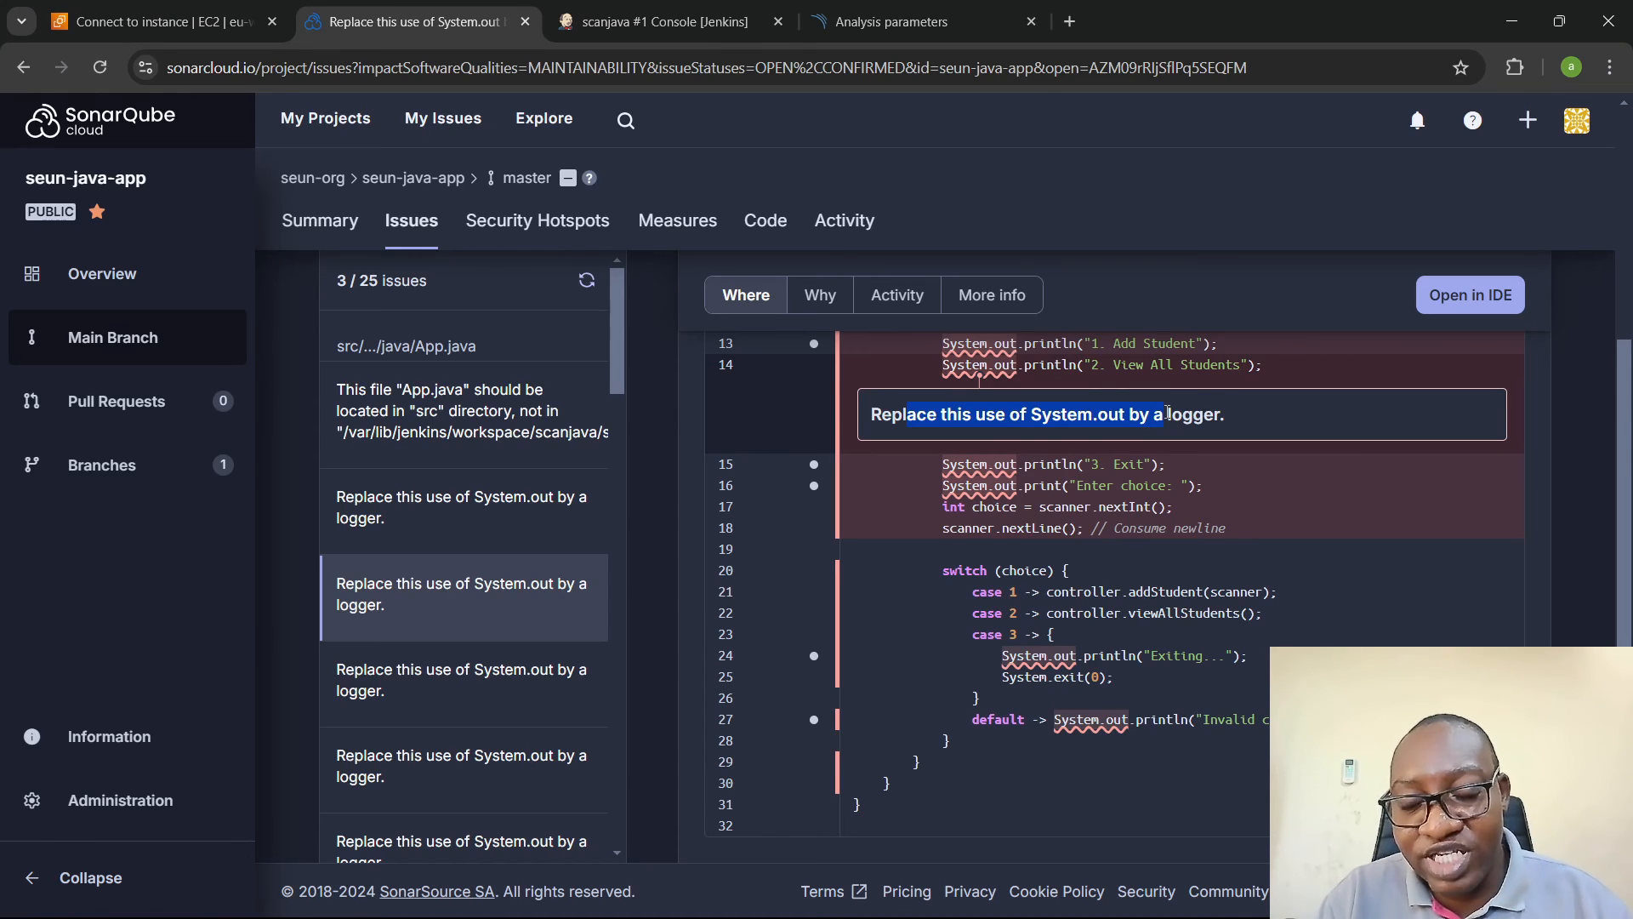
pyautogui.click(1168, 413)
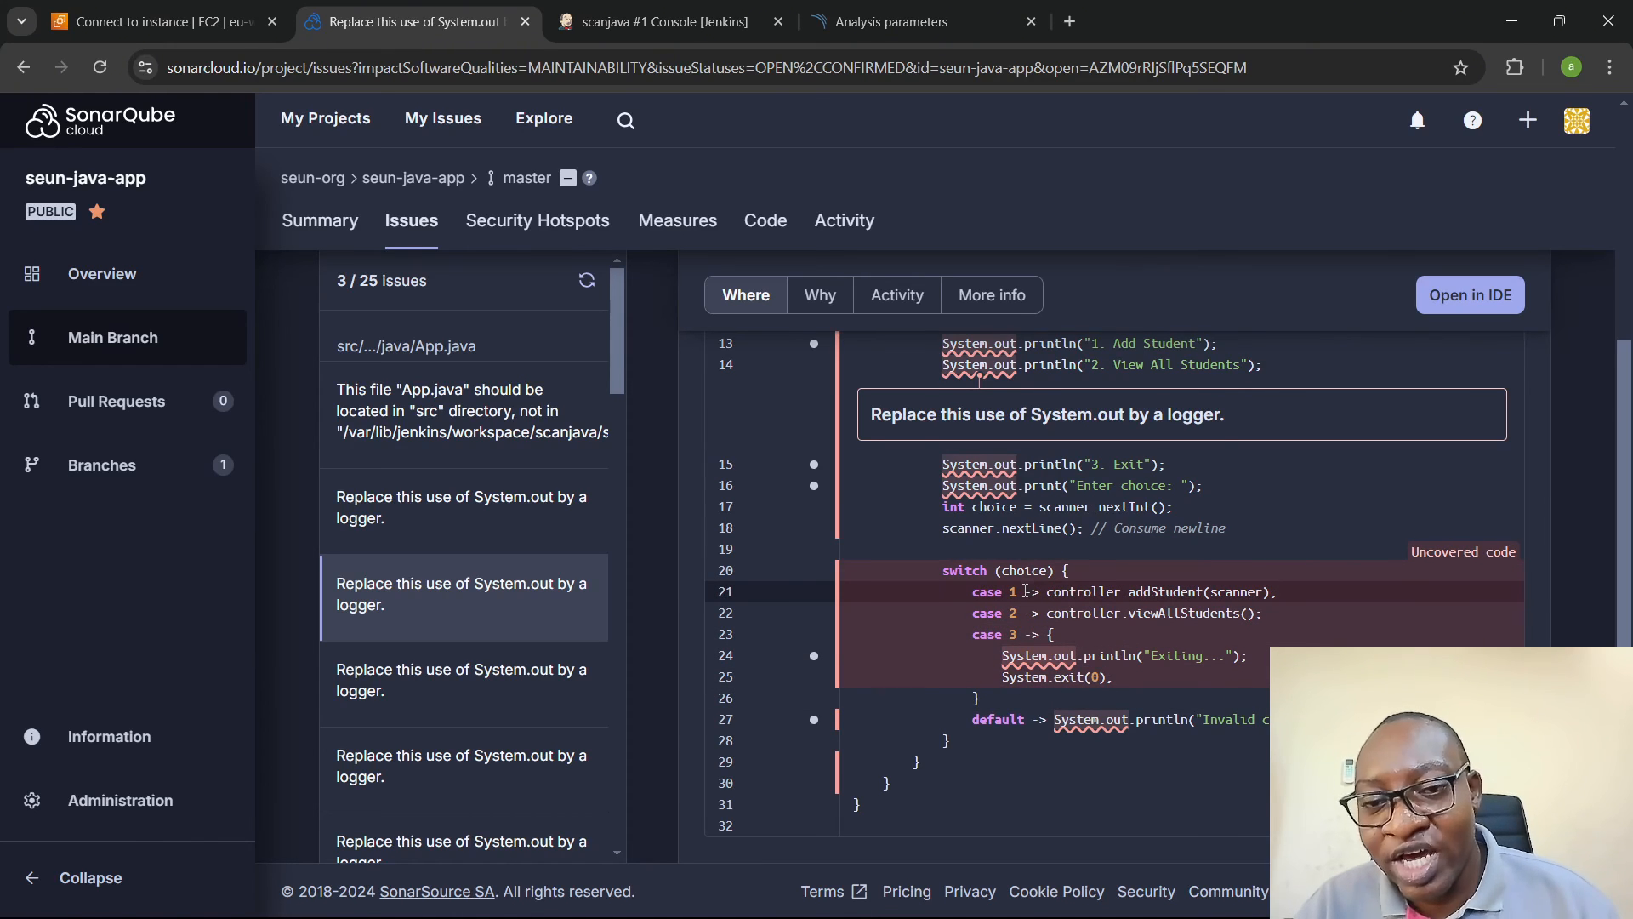
pyautogui.scroll(3, 702, 507)
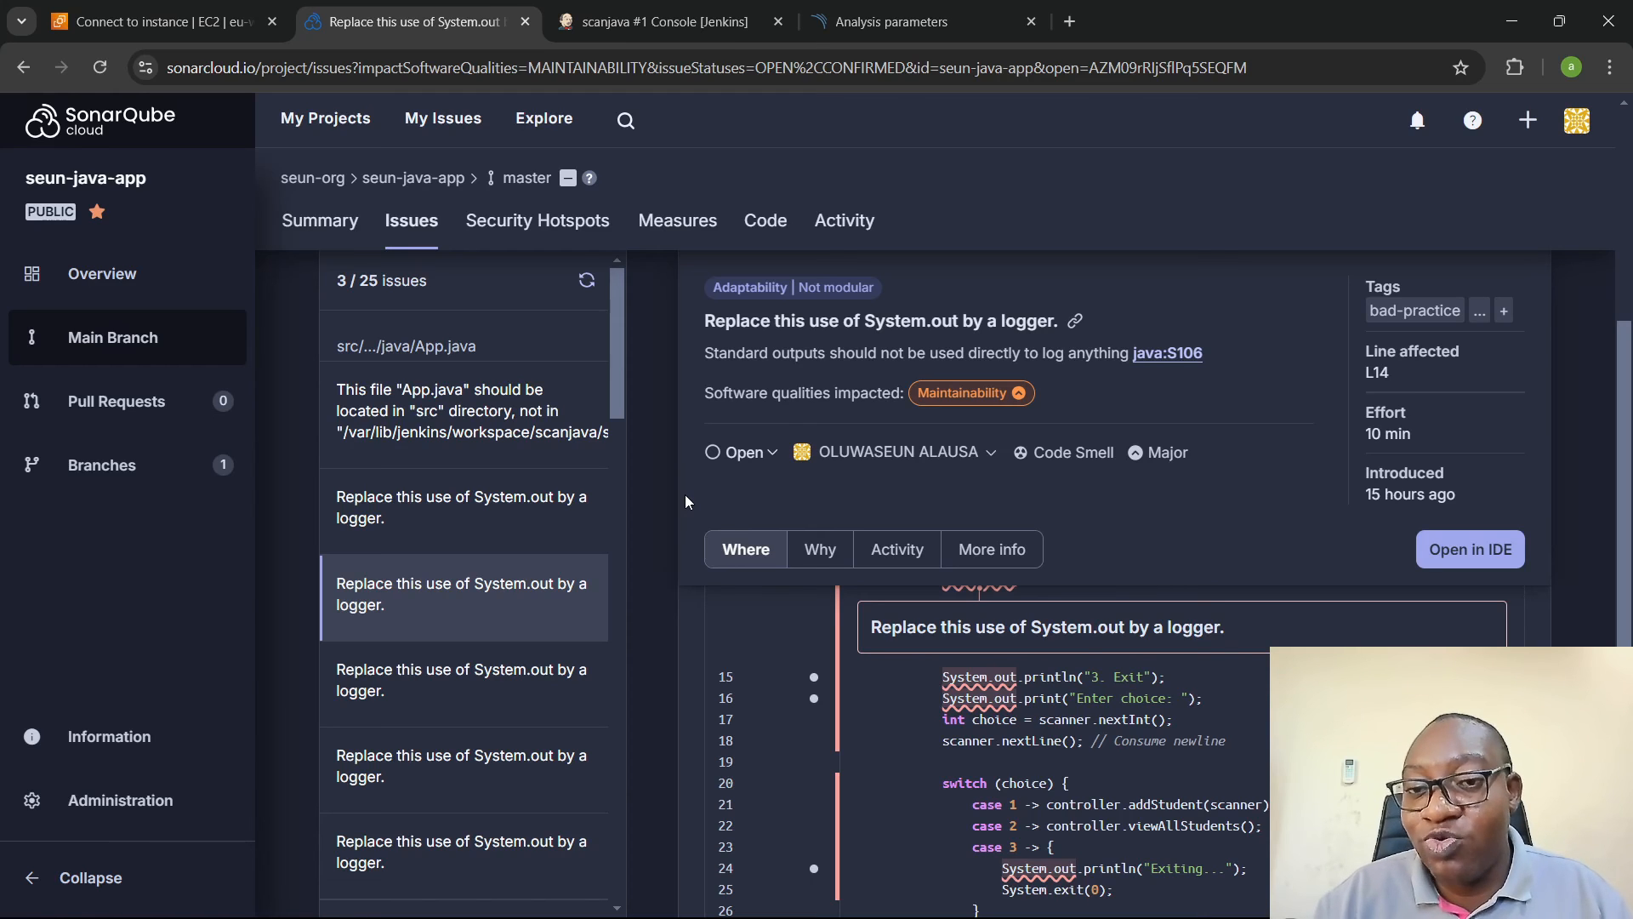
# - Read why direct System.out use is an issue, comparing the noncompliant code example with its suggested logger replacement
pyautogui.click(820, 550)
pyautogui.scroll(-4, 905, 625)
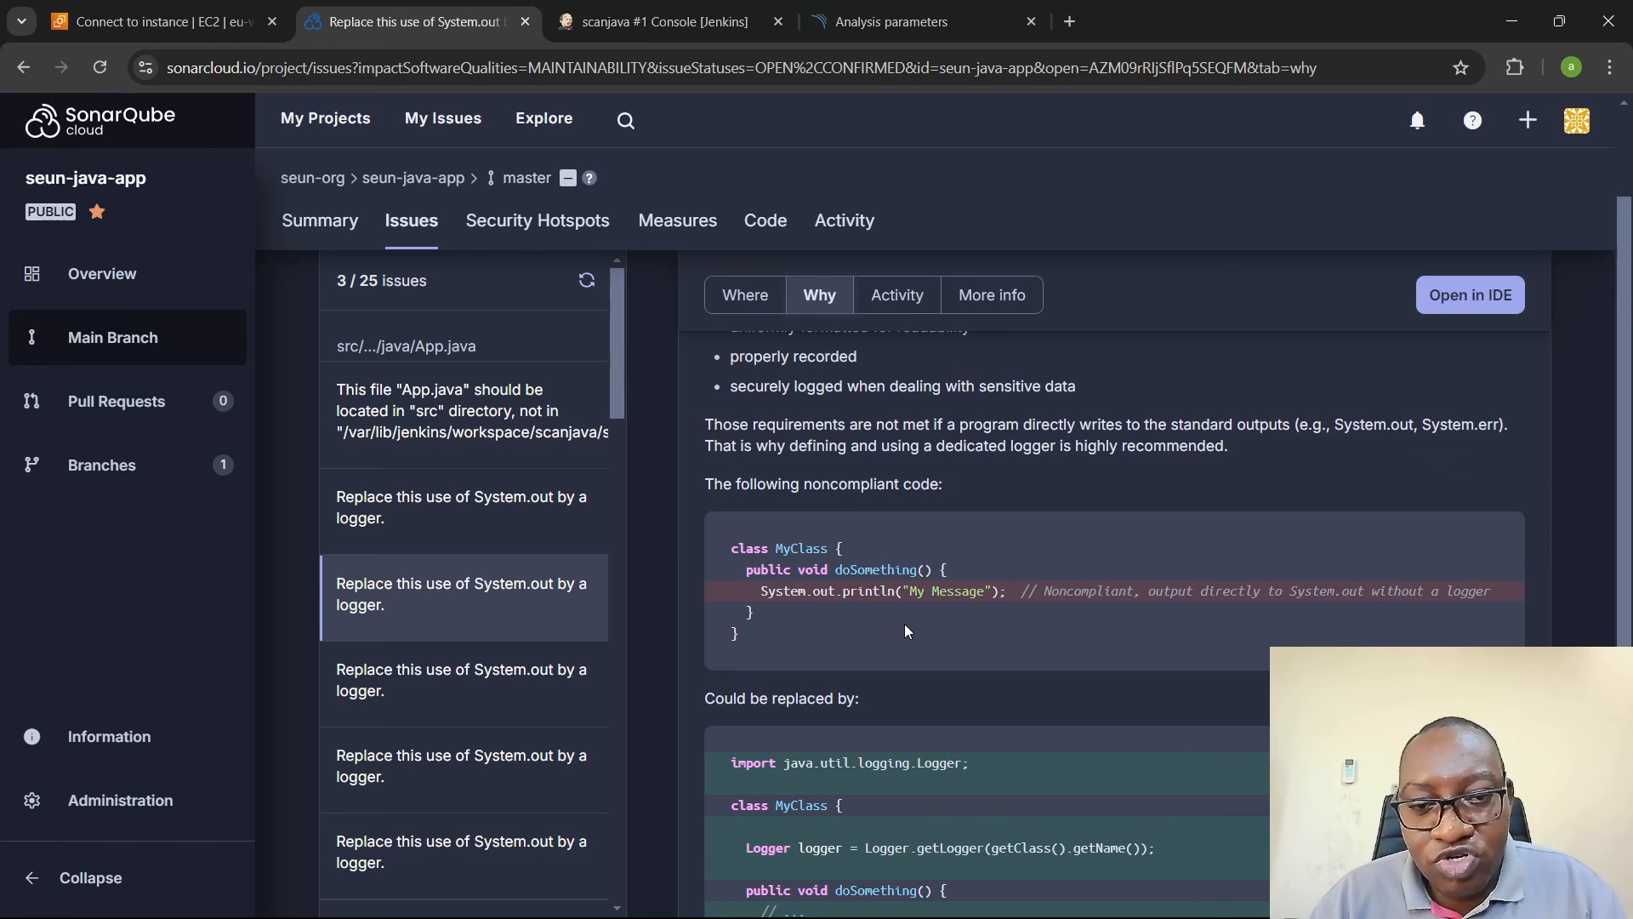
pyautogui.scroll(3, 905, 624)
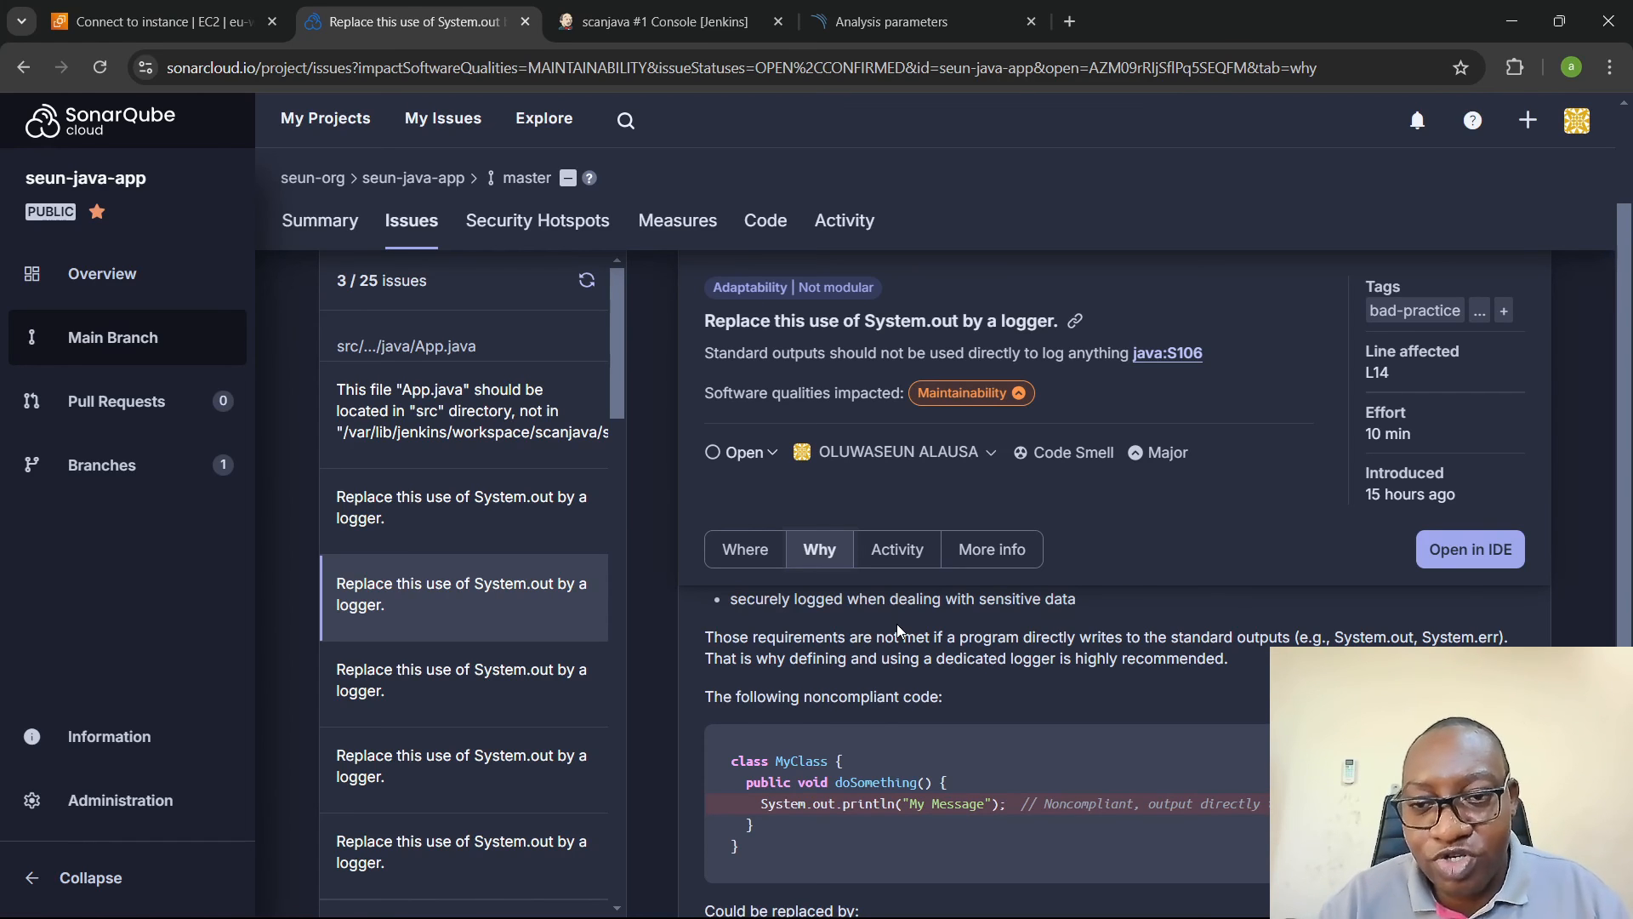
pyautogui.scroll(-2, 929, 618)
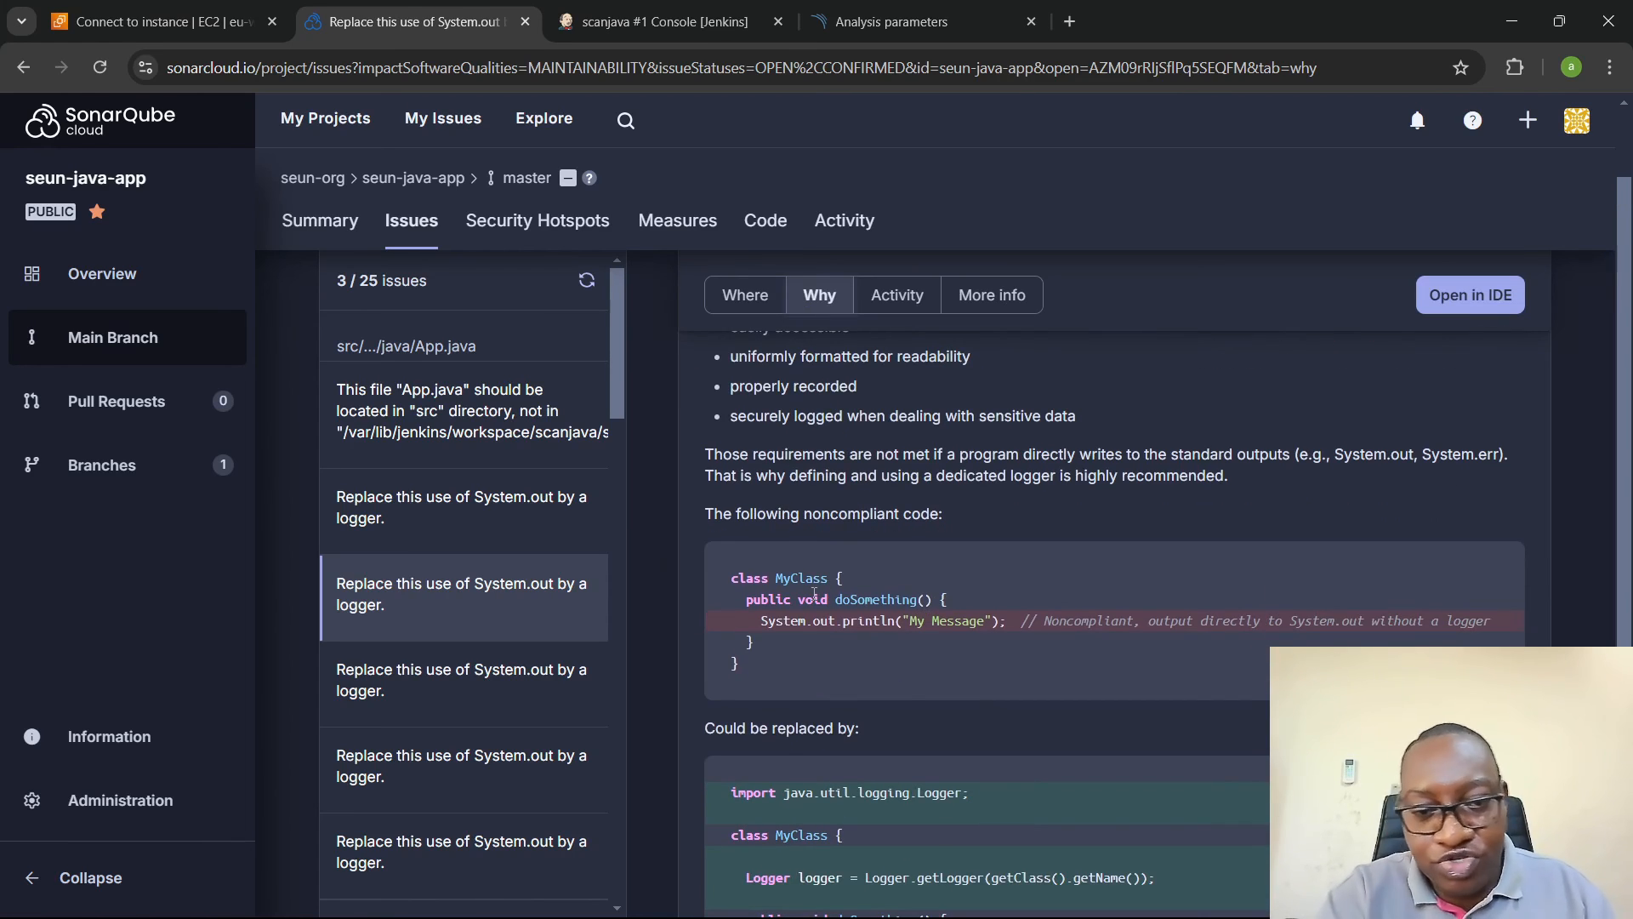
pyautogui.moveTo(697, 514); pyautogui.dragTo(953, 520)
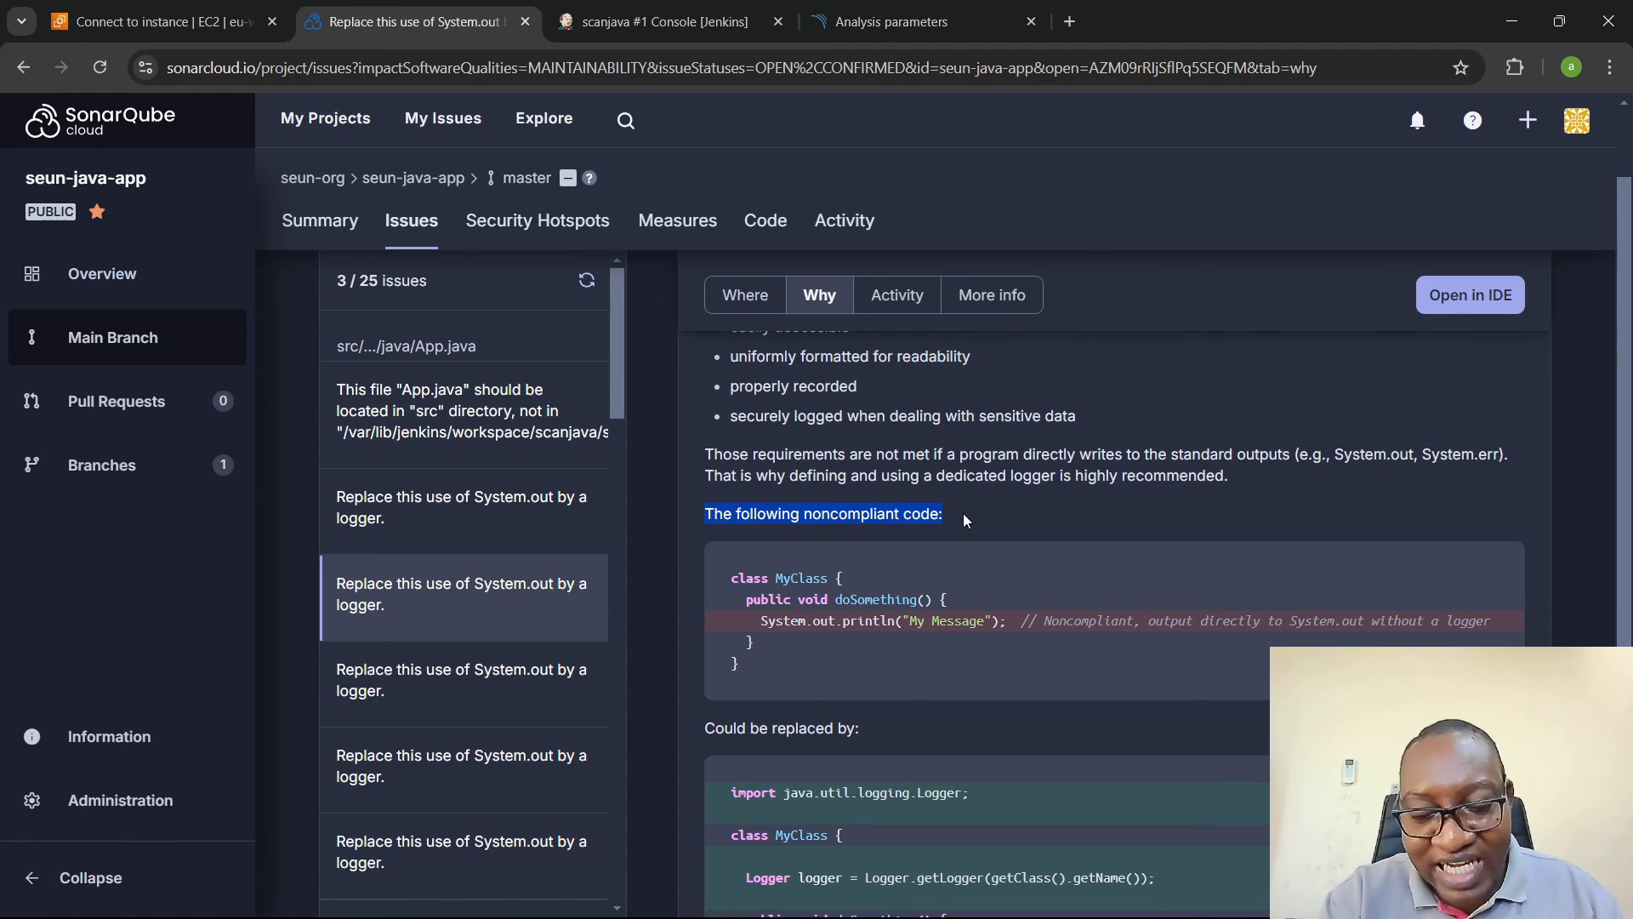
pyautogui.scroll(-2, 912, 512)
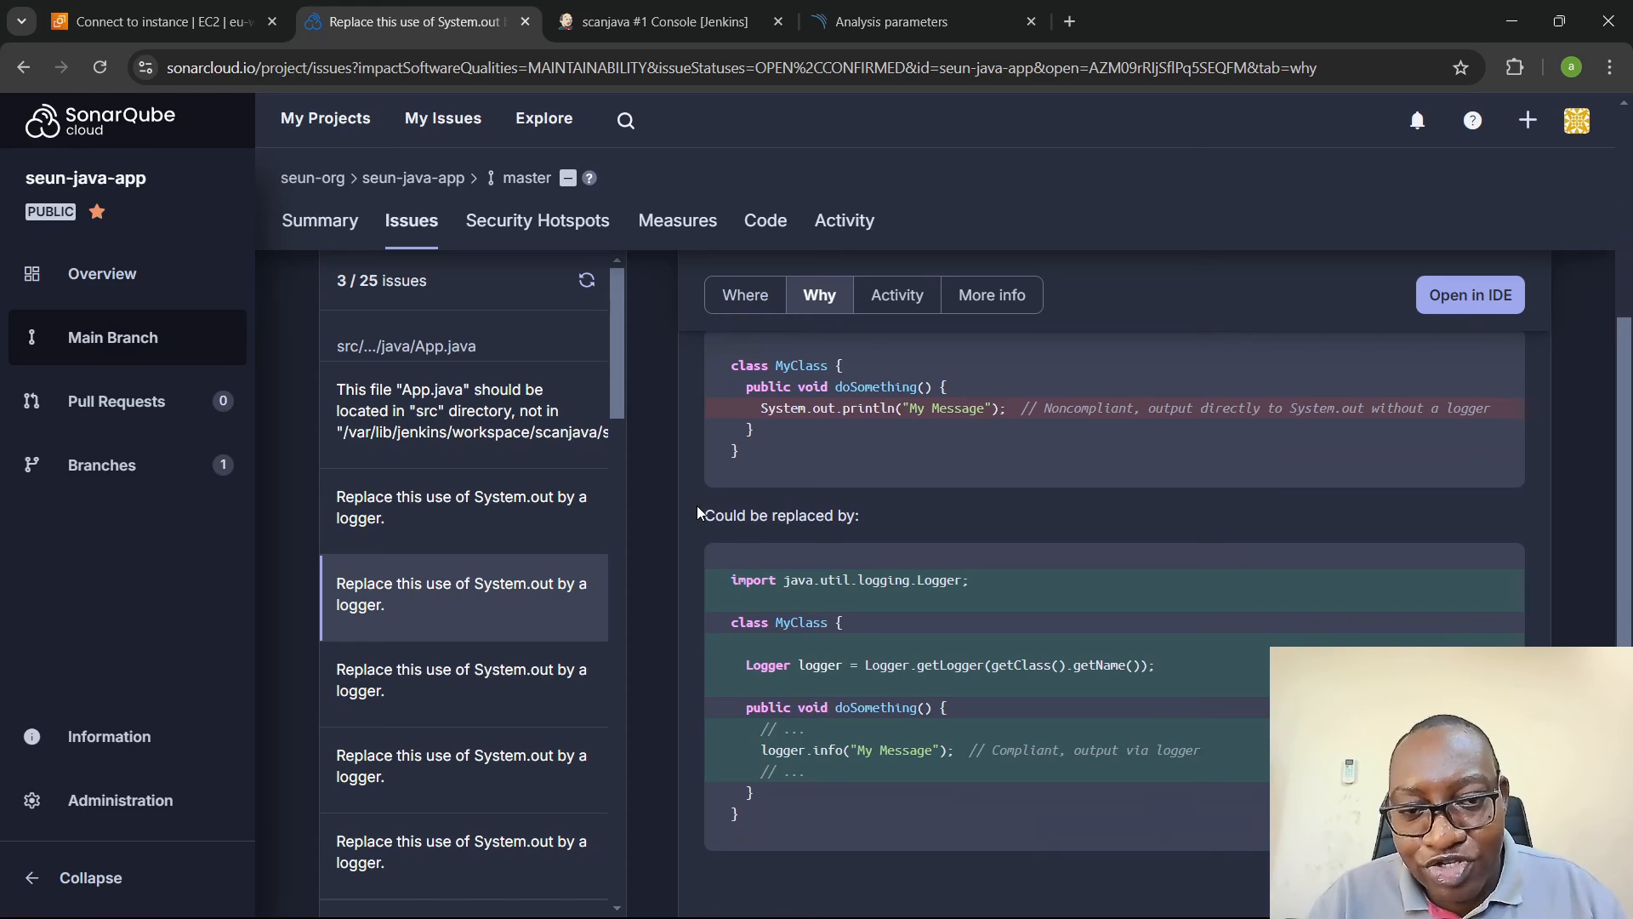
pyautogui.moveTo(696, 510); pyautogui.dragTo(871, 517)
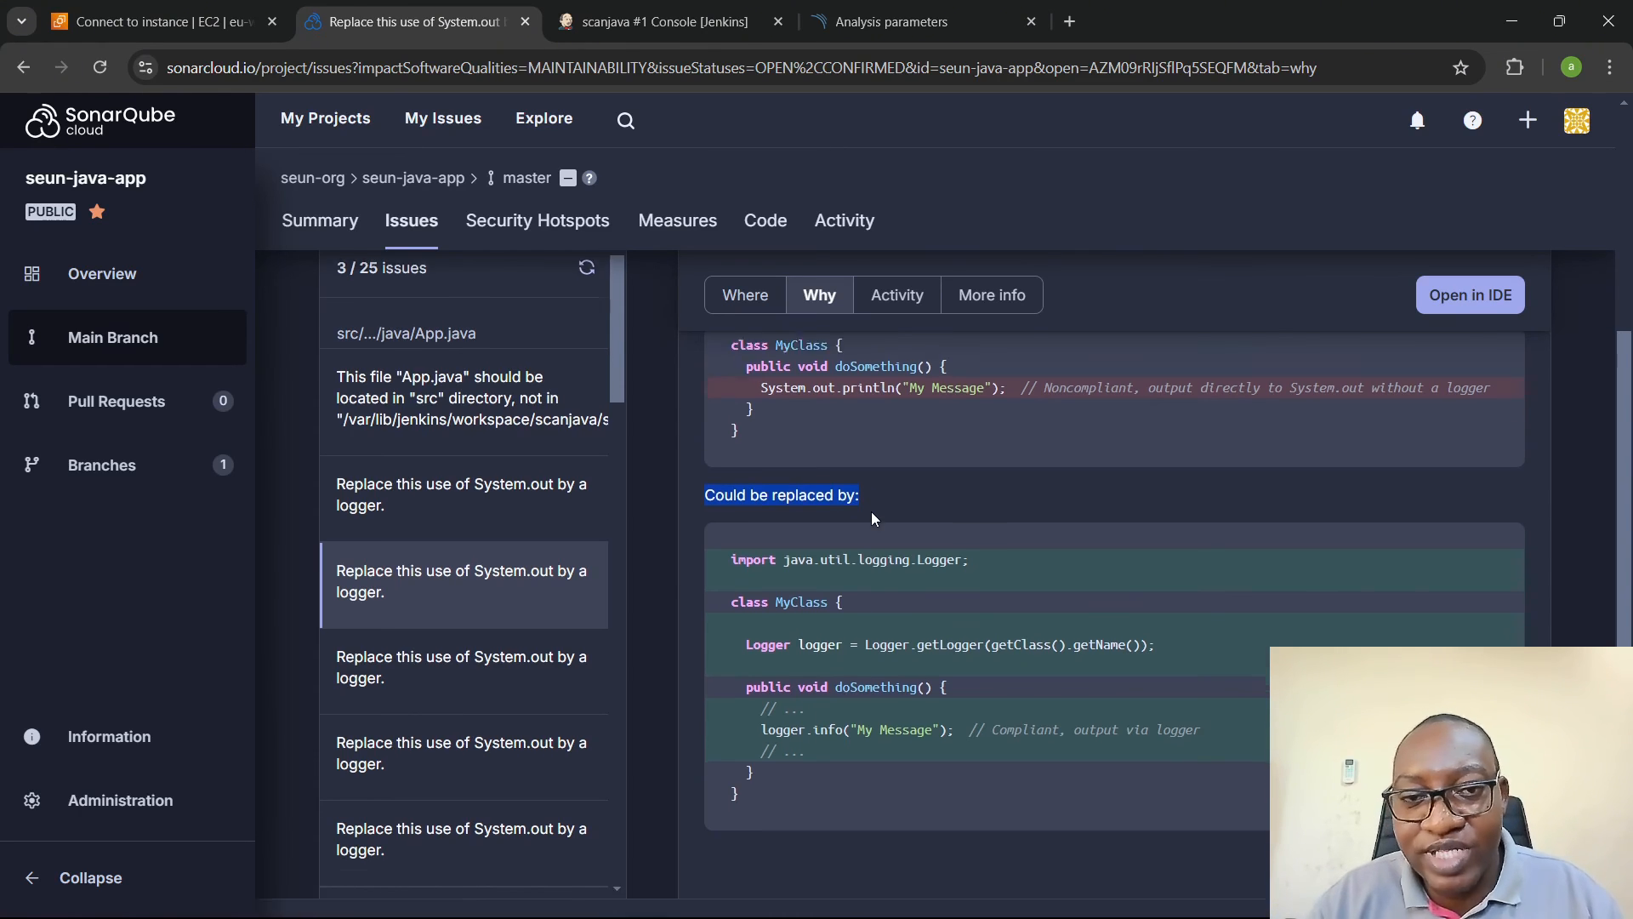
pyautogui.scroll(-2, 871, 512)
# - Check the System.out issue's activity history and its additional documentation resources
pyautogui.click(887, 293)
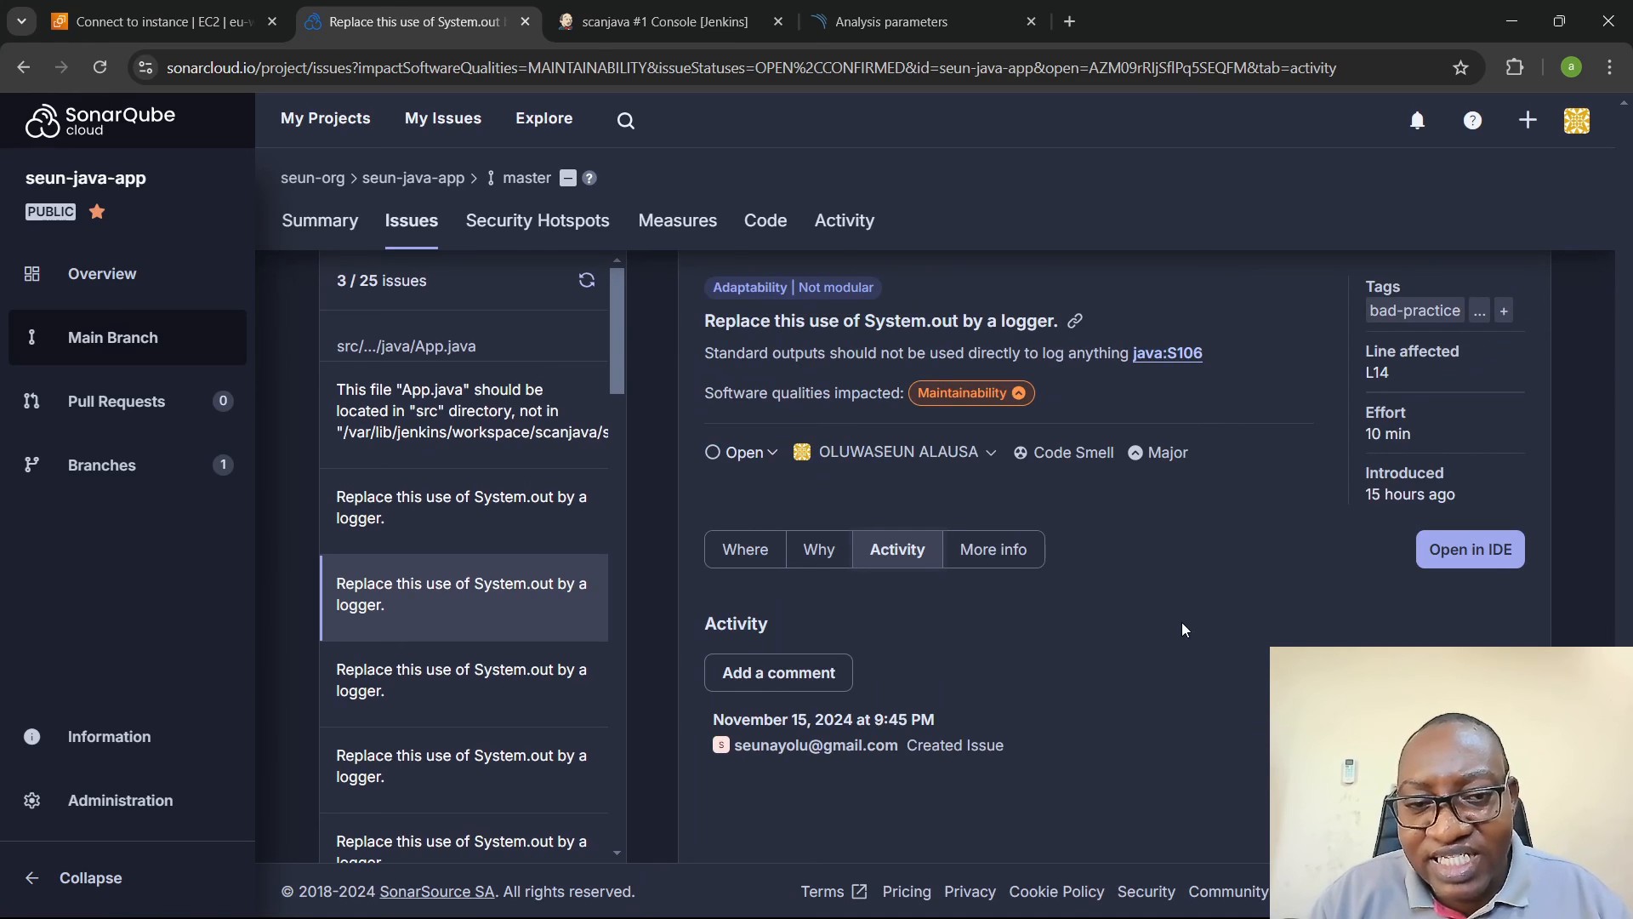
pyautogui.click(973, 548)
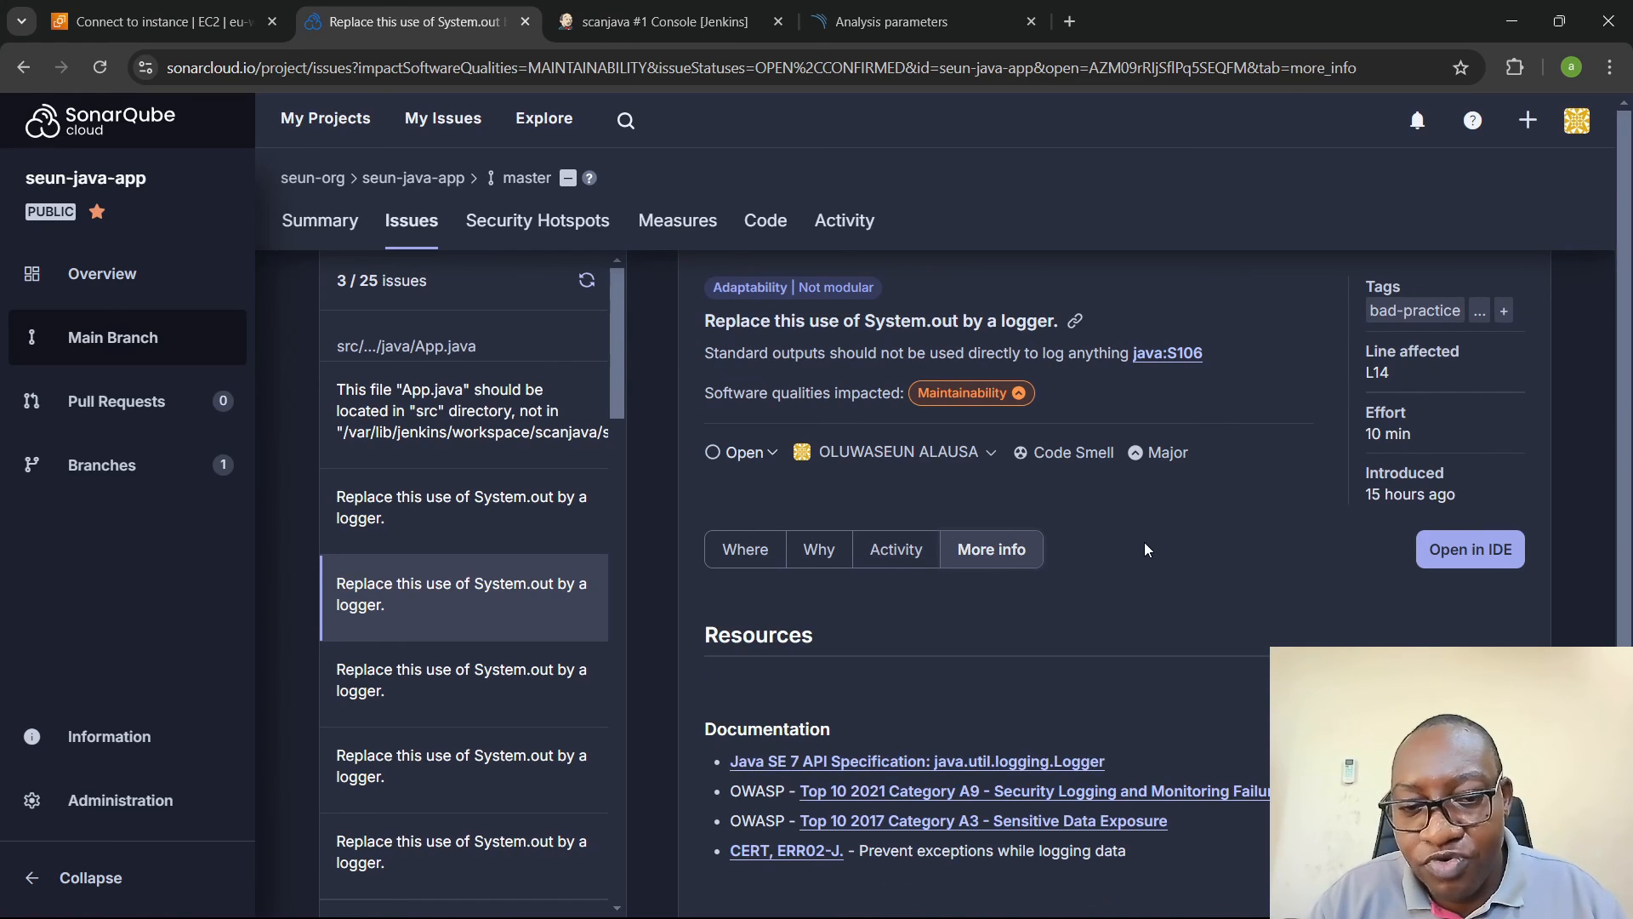
pyautogui.scroll(-1, 1145, 548)
pyautogui.scroll(1, 1216, 647)
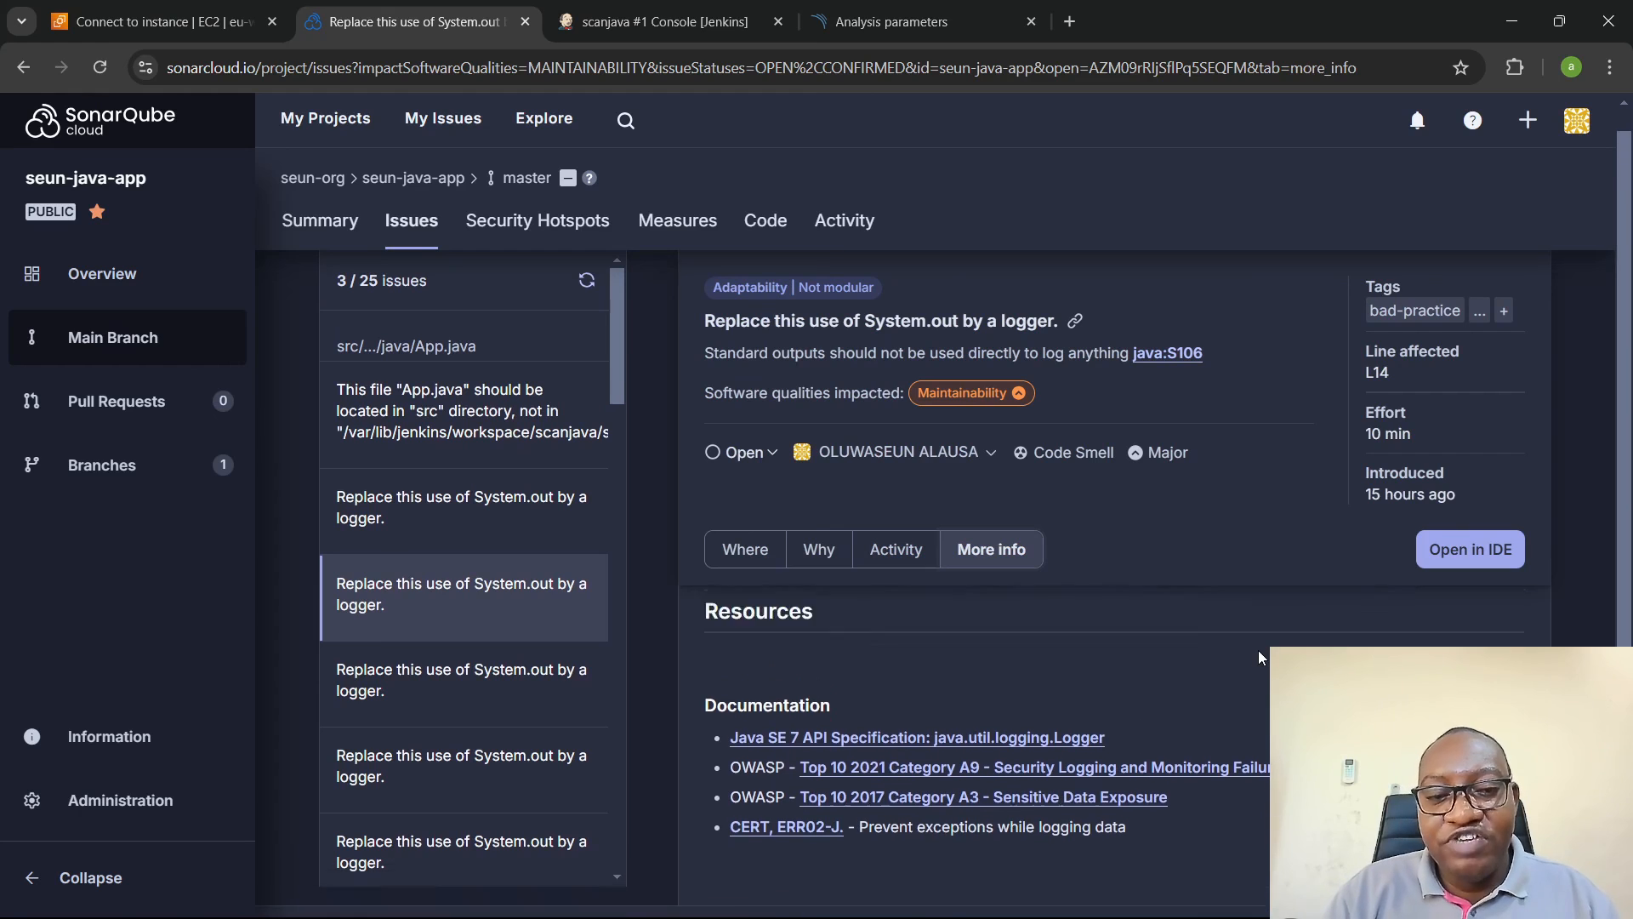